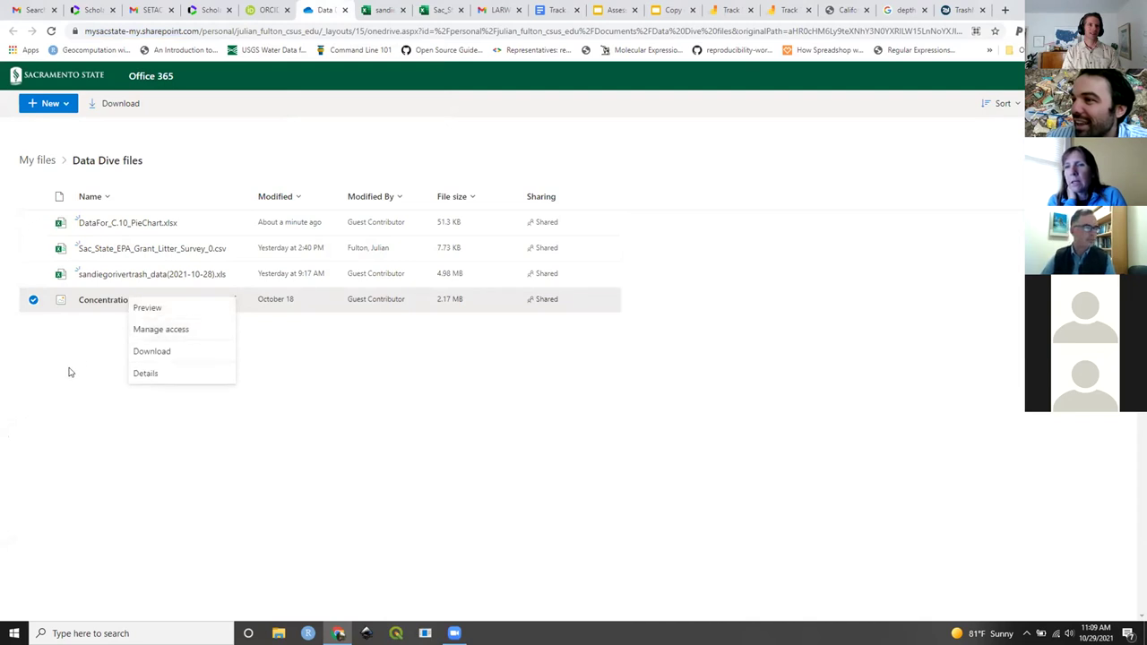
- Reload the Data Dive files folder and open the sandiegorivertrash_data(2021-10-28).xls workbook
{"action": "left_click", "coordinate": [68, 380]}
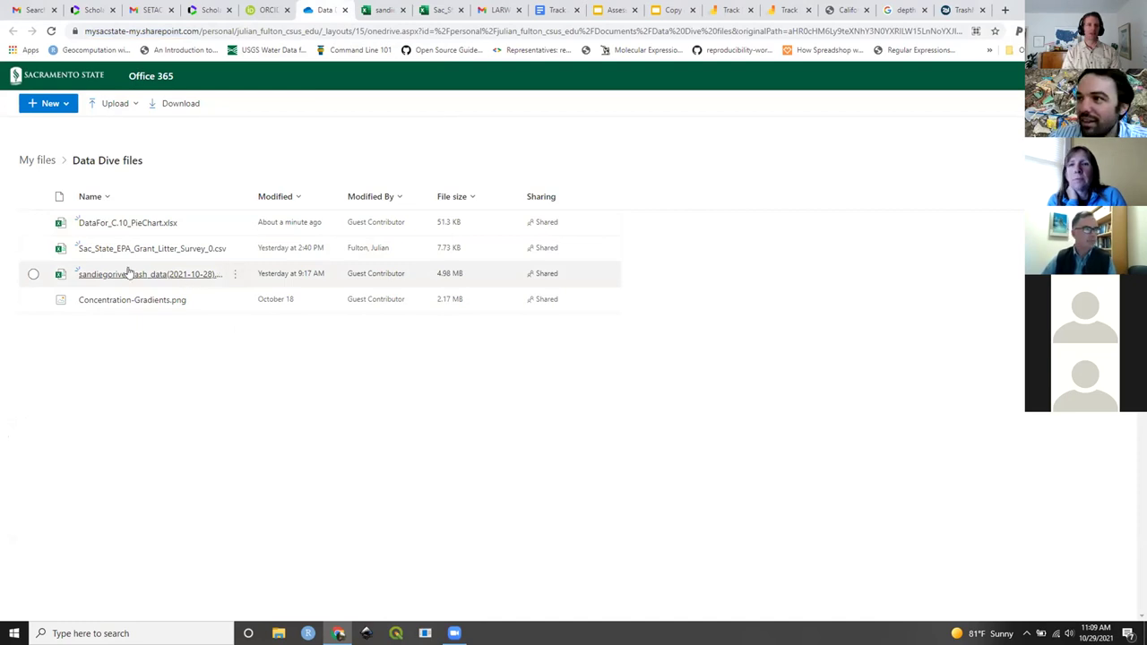
{"action": "left_click", "coordinate": [51, 31]}
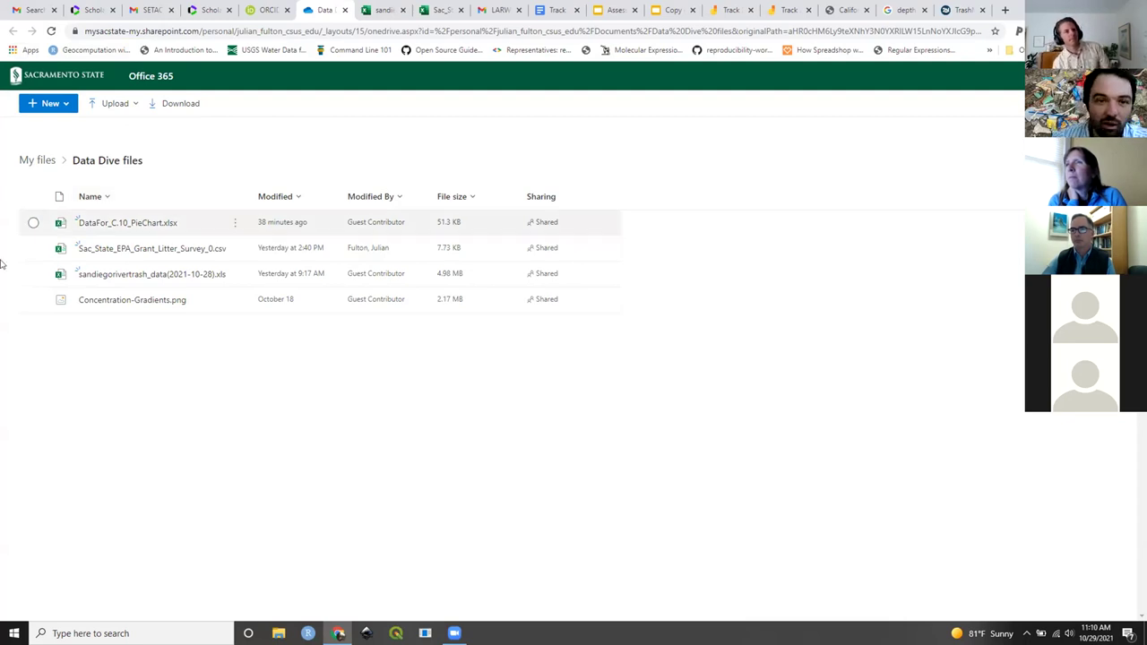
{"action": "left_click", "coordinate": [125, 273]}
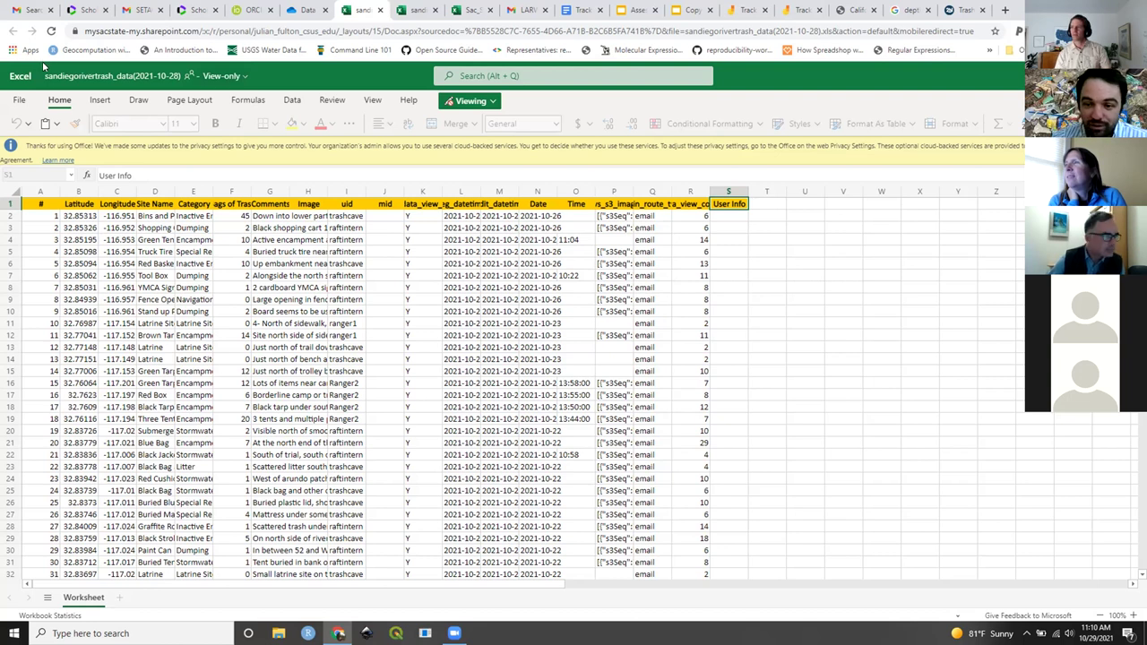
- Return to the Data Dive files folder, open Sac_State_EPA_Grant_Litter_Survey_0.csv and widen its GlobalID column to show the full IDs
{"action": "left_click", "coordinate": [296, 10]}
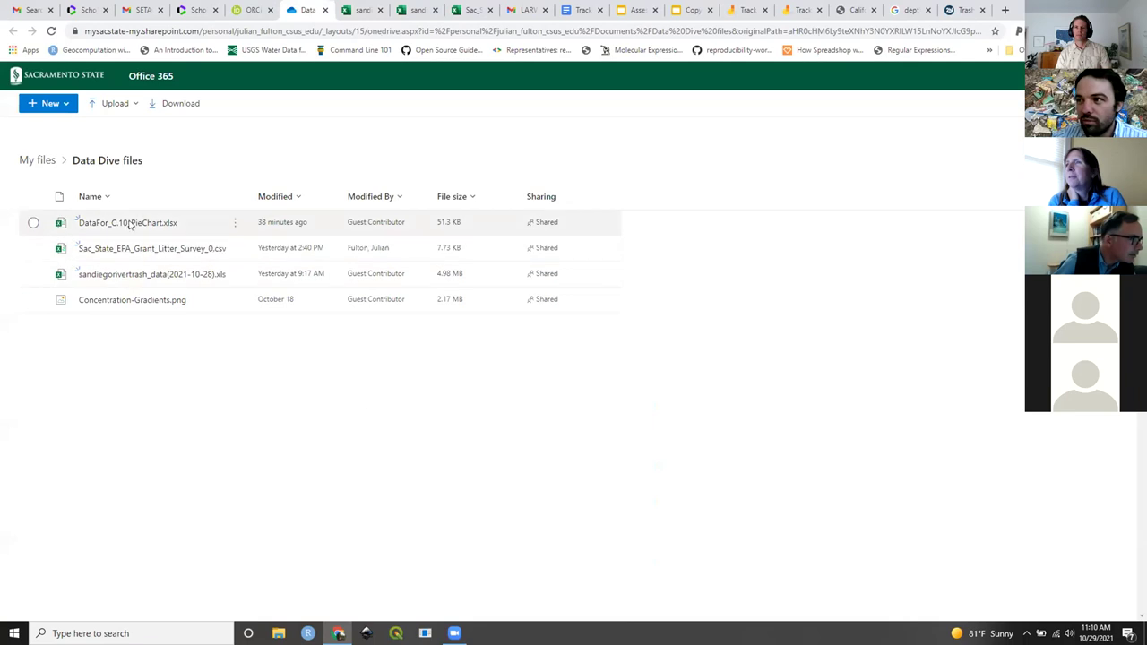
{"action": "left_click", "coordinate": [170, 248]}
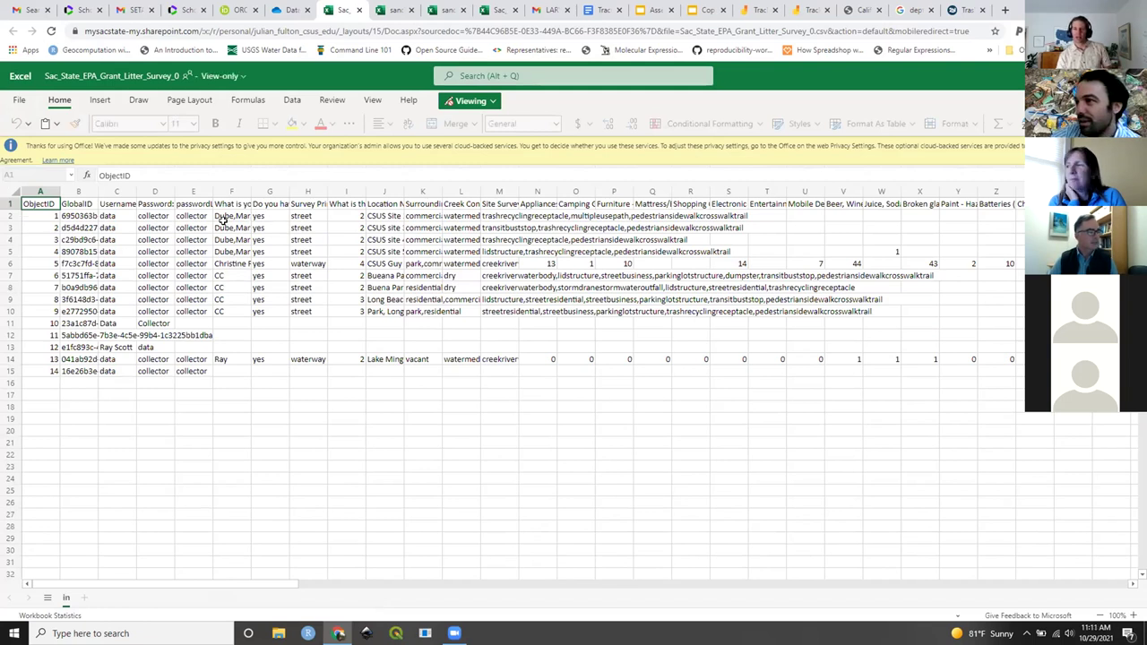
{"action": "left_click_drag", "start_coordinate": [98, 192], "coordinate": [267, 196]}
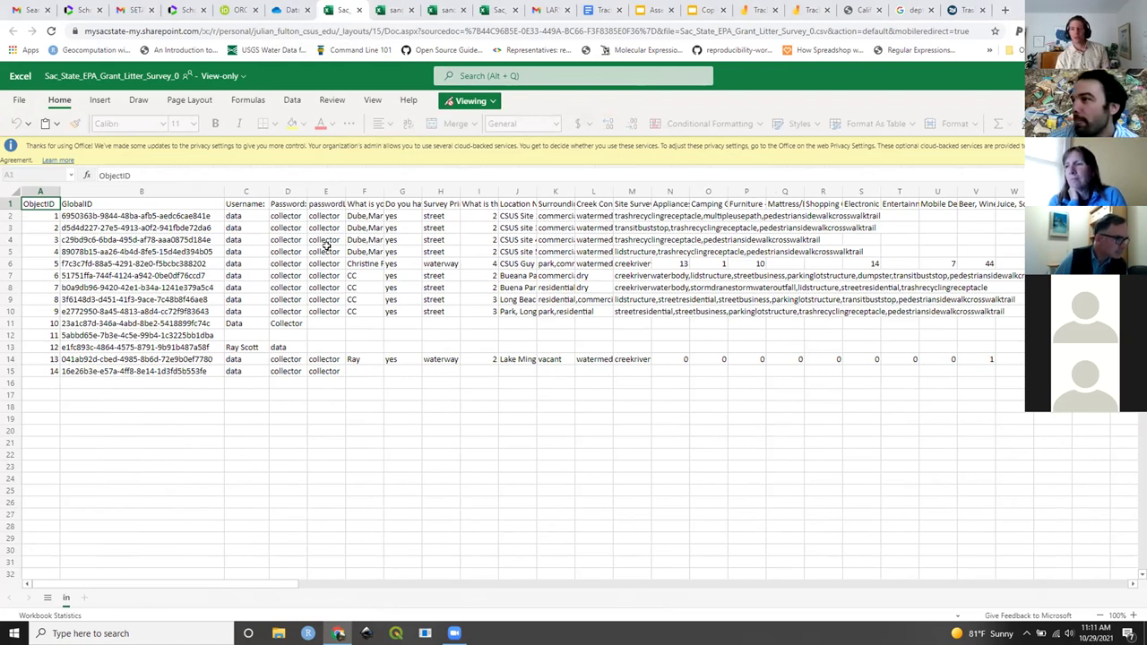
- Step through the header cells in row 1 from Username to the Mattress/Box Springs column to read the survey questions
{"action": "left_click", "coordinate": [237, 199]}
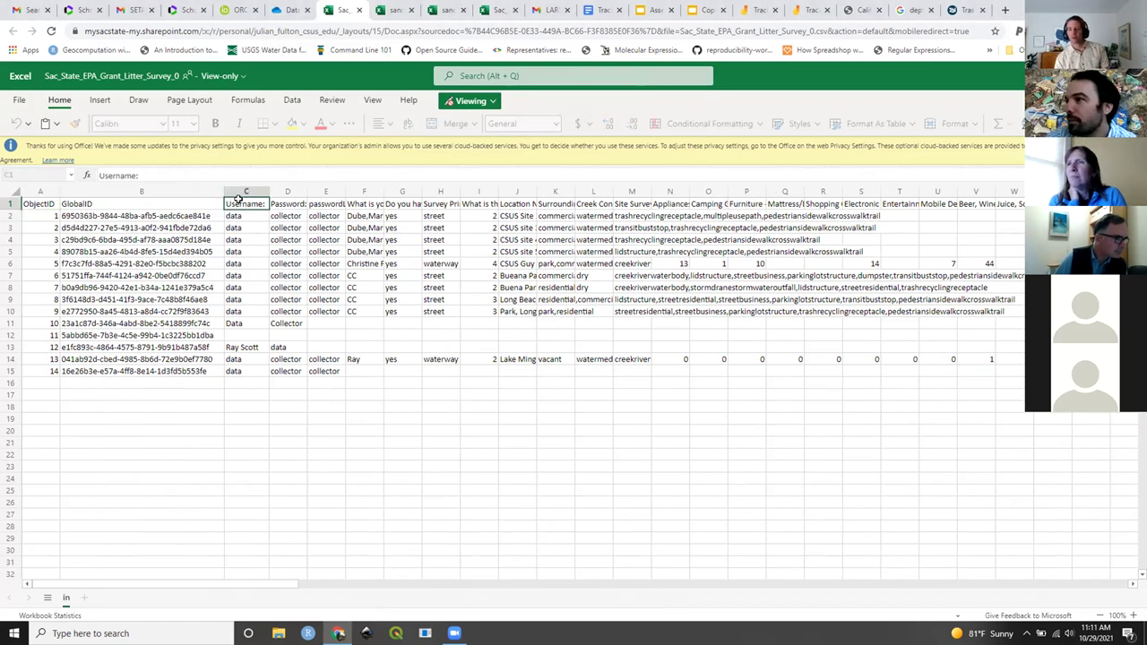
{"action": "key", "text": "Right"}
{"action": "key", "text": "Right"}
{"action": "key", "text": "Right"}
{"action": "key", "text": "Right"}
{"action": "key", "text": "Right"}
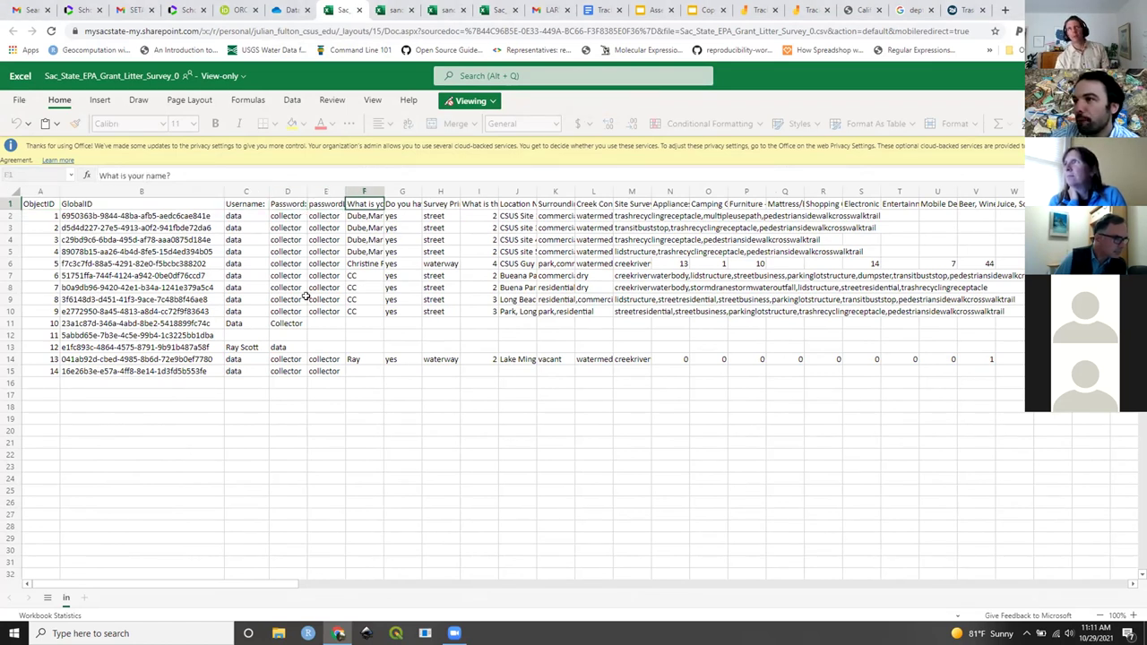
{"action": "key", "text": "Right"}
{"action": "key", "text": "Right"}
{"action": "key", "text": "Right"}
{"action": "key", "text": "Right"}
{"action": "key", "text": "Right"}
{"action": "key", "text": "Right"}
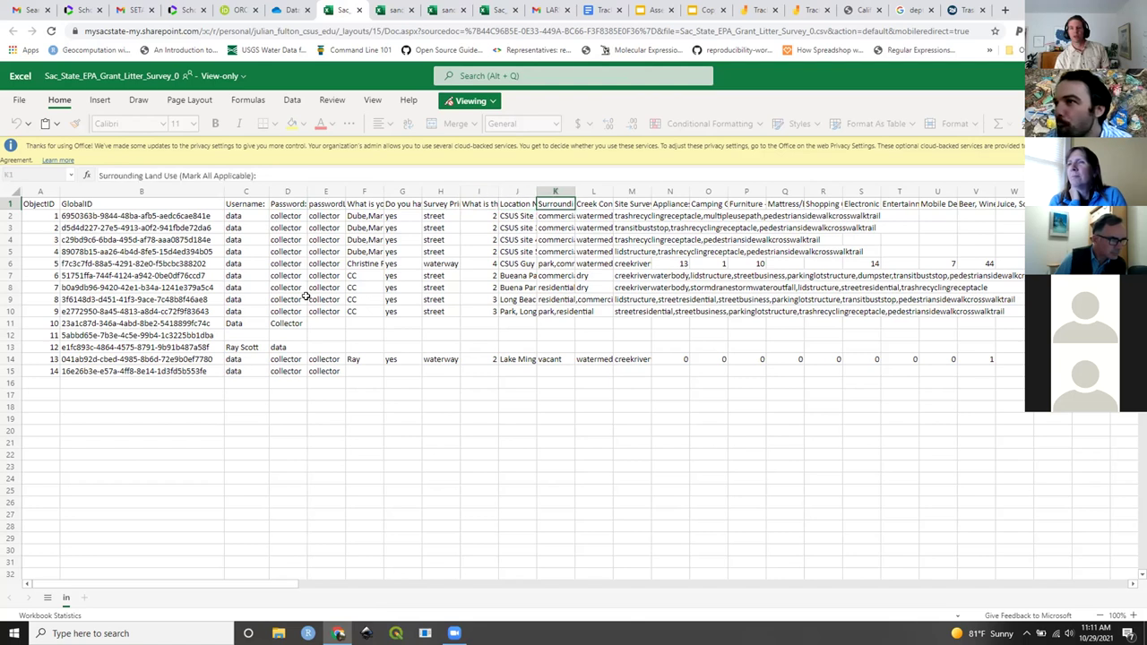
{"action": "key", "text": "Right"}
{"action": "key", "text": "Right"}
{"action": "key", "text": "Right"}
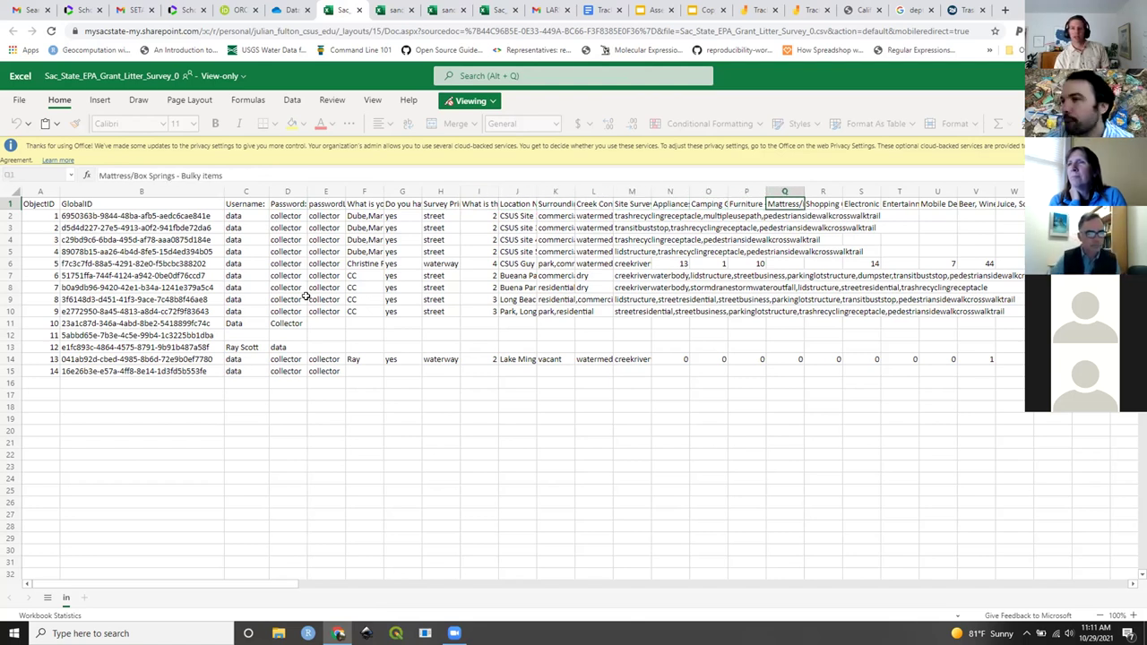
{"action": "key", "text": "Left"}
{"action": "key", "text": "Left"}
{"action": "key", "text": "Left"}
{"action": "key", "text": "Left"}
{"action": "key", "text": "Left"}
{"action": "key", "text": "Left"}
{"action": "key", "text": "Left"}
{"action": "key", "text": "Left"}
- Copy the whole header row starting at ObjectID and paste it into a new Notepad document
{"action": "key", "text": "Home"}
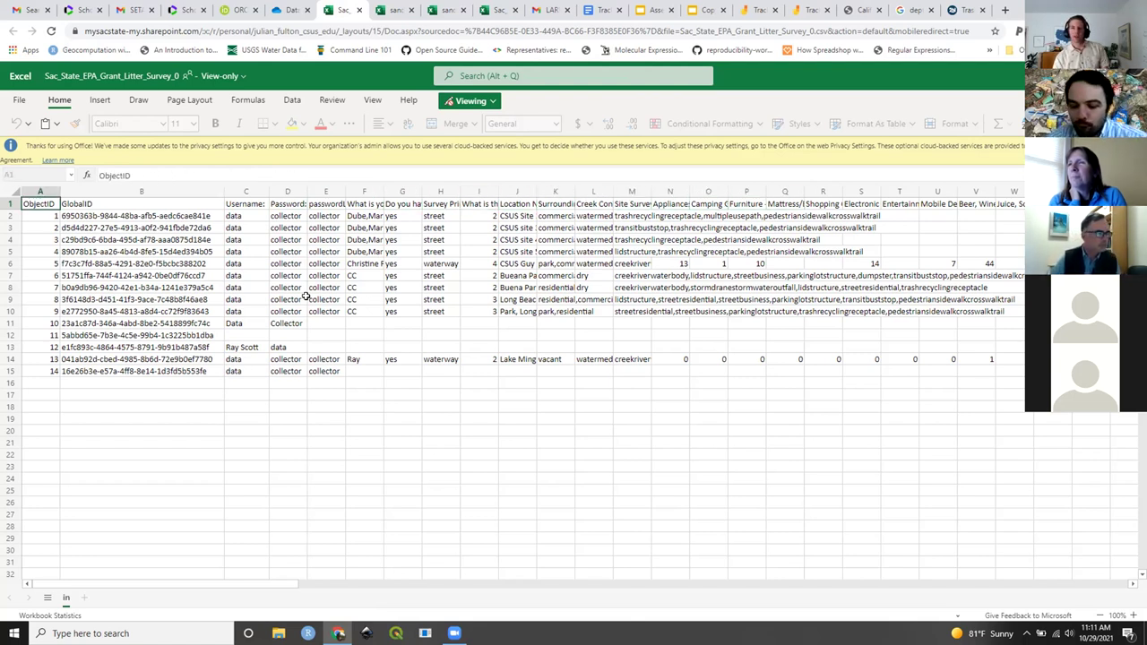
{"action": "key", "text": "ctrl+shift+Right"}
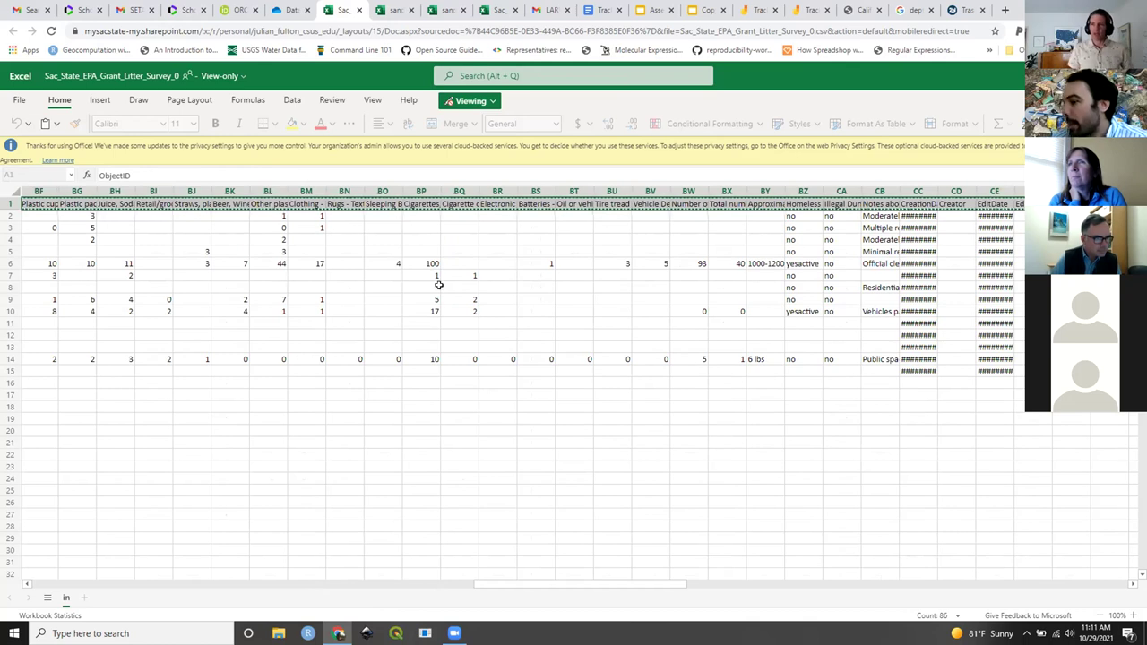
{"action": "key", "text": "super"}
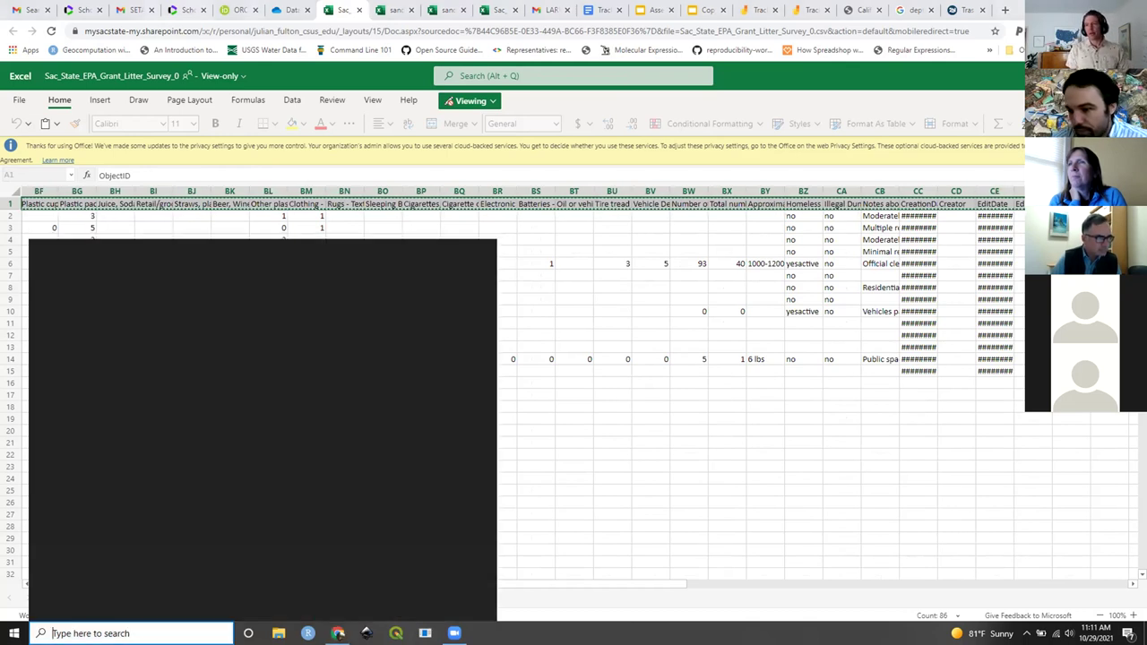
{"action": "type", "text": "notepad"}
{"action": "key", "text": "Return"}
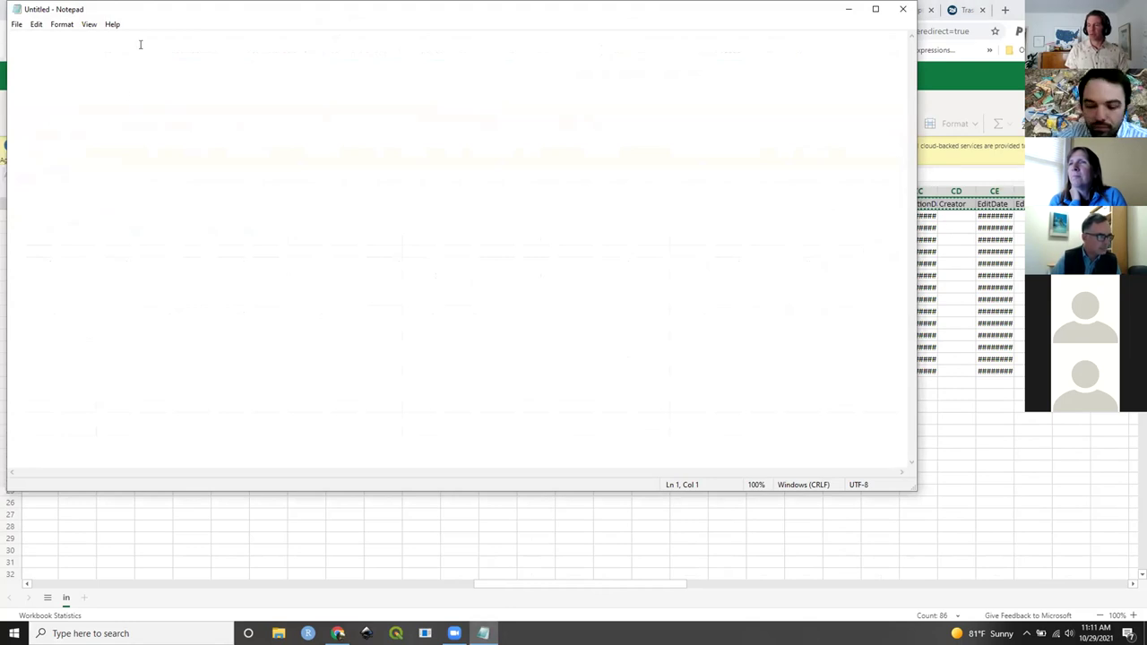
{"action": "key", "text": "ctrl+v"}
- Shrink the Notepad window to a small box and place it over the empty rows below the survey data
{"action": "left_click_drag", "start_coordinate": [368, 474], "coordinate": [318, 474]}
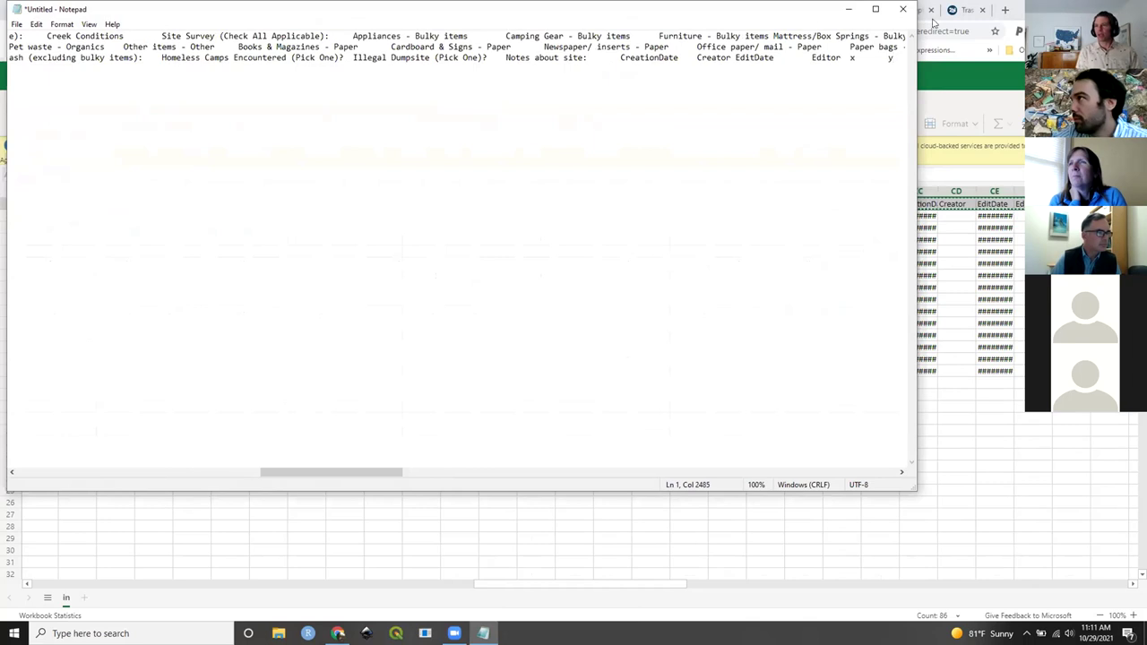
{"action": "left_click", "coordinate": [876, 9]}
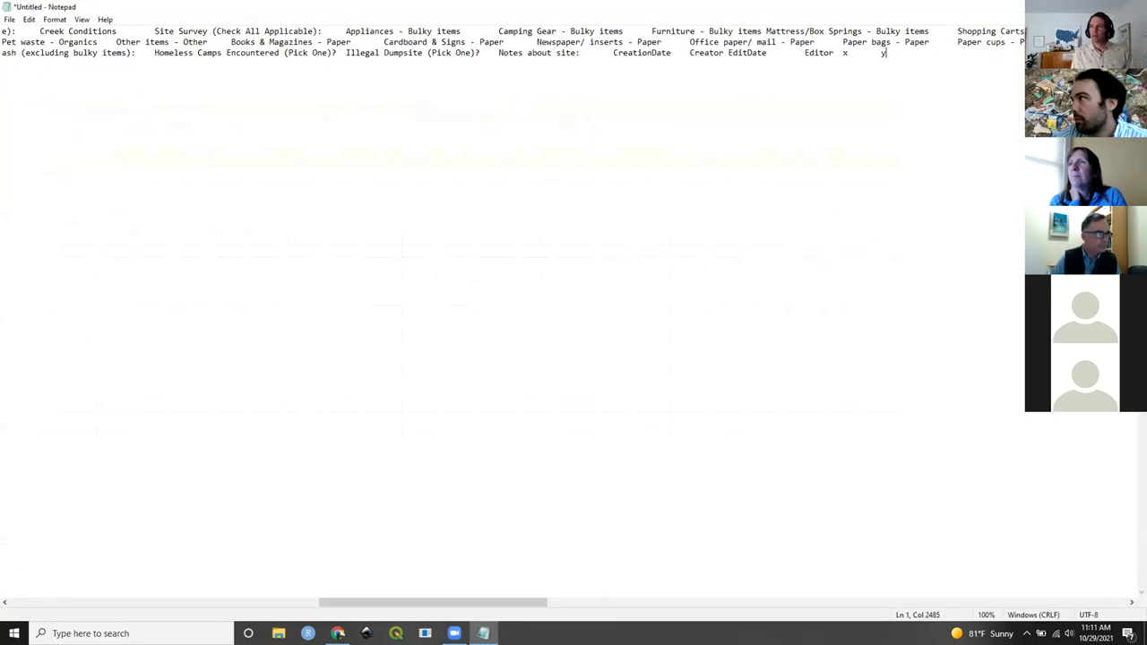
{"action": "double_click", "coordinate": [829, 9]}
{"action": "left_click_drag", "start_coordinate": [222, 11], "coordinate": [344, 167]}
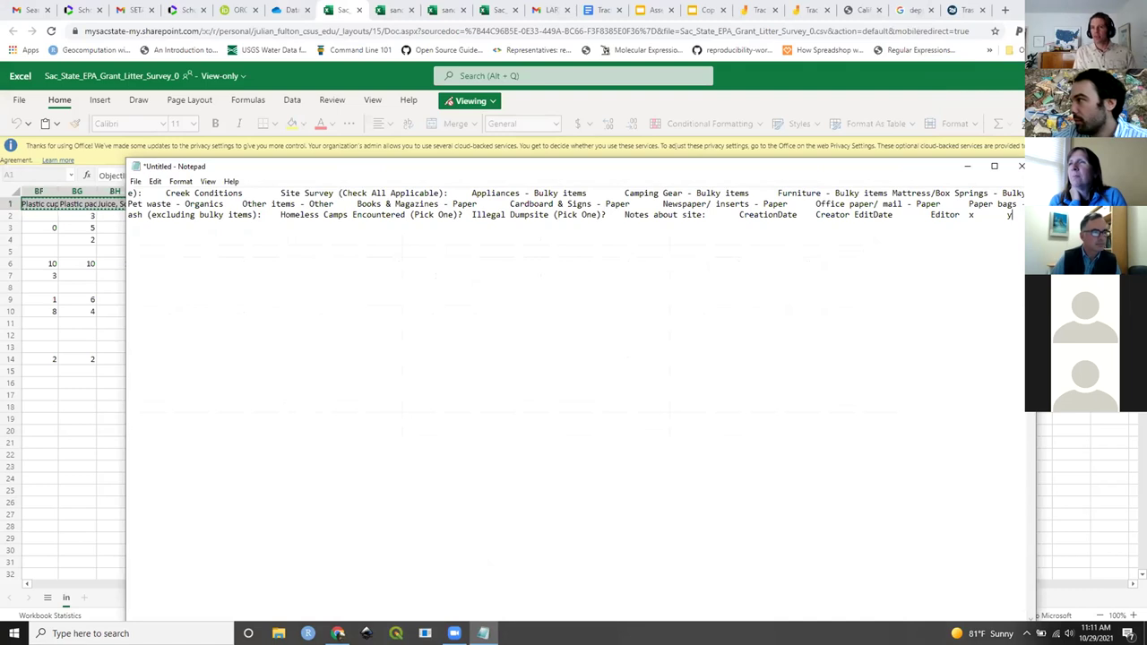
{"action": "left_click_drag", "start_coordinate": [1027, 218], "coordinate": [356, 218]}
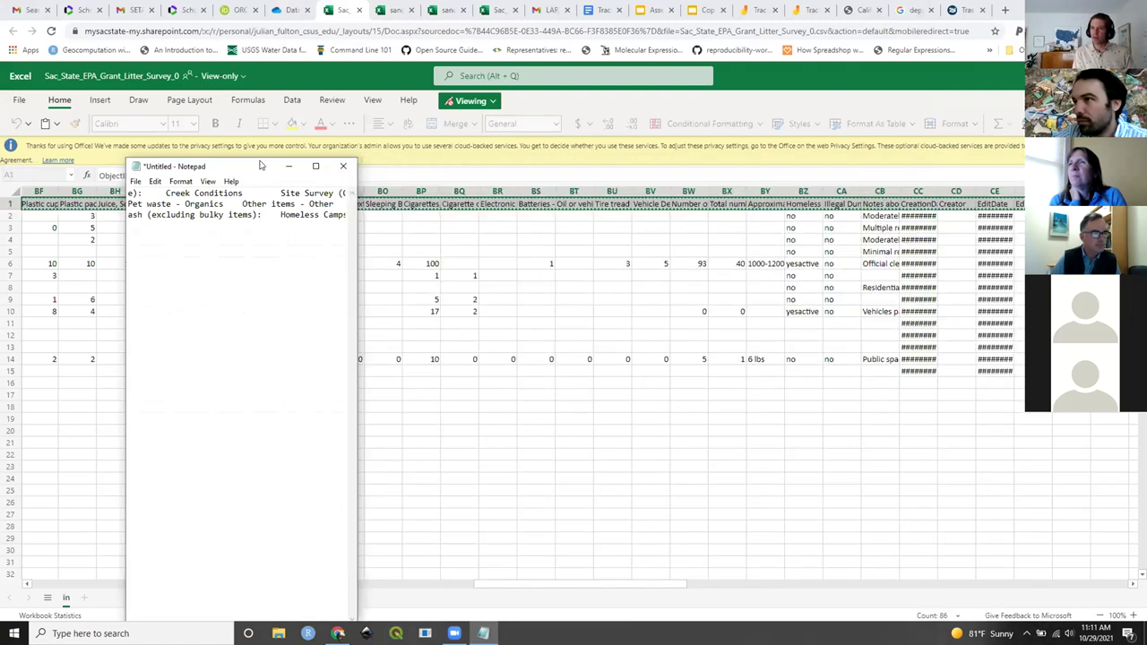
{"action": "left_click_drag", "start_coordinate": [258, 169], "coordinate": [371, 74]}
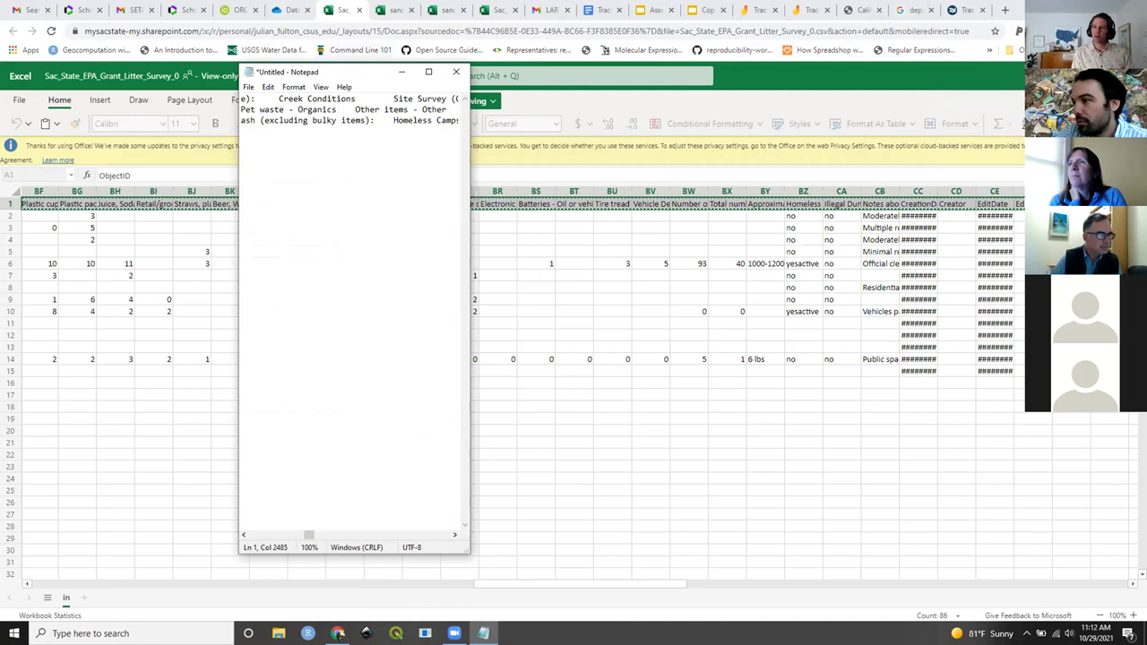
{"action": "left_click_drag", "start_coordinate": [363, 553], "coordinate": [361, 205]}
{"action": "left_click_drag", "start_coordinate": [335, 75], "coordinate": [387, 439]}
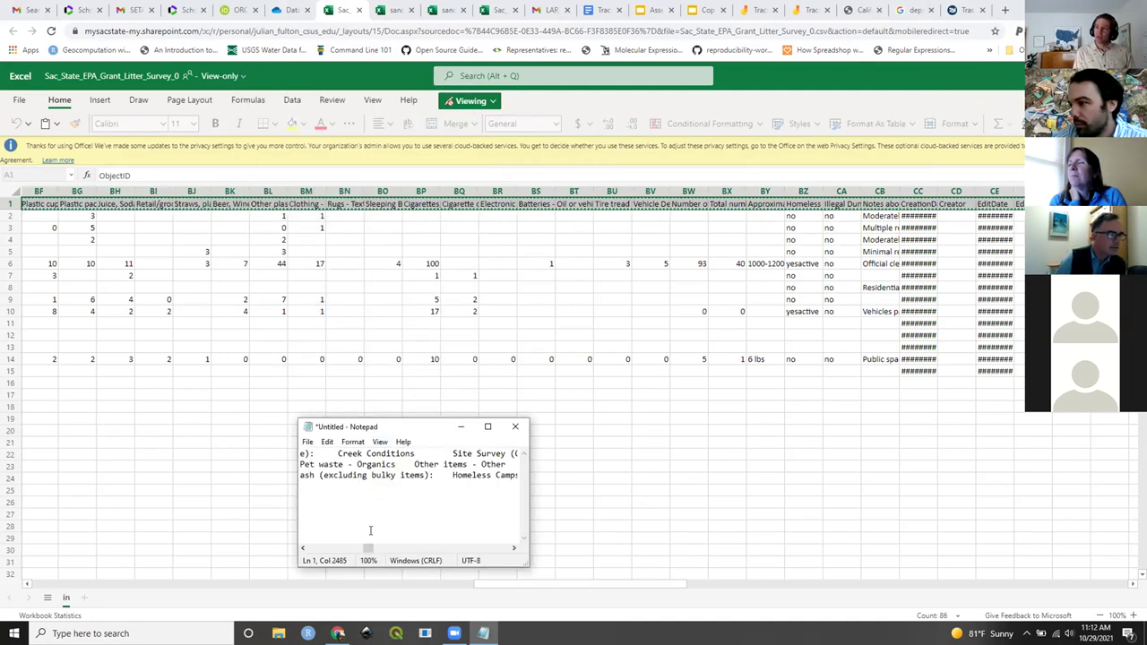
- Bring the survey sheet back to its first columns and show the Notepad window over it again
{"action": "left_click", "coordinate": [105, 433]}
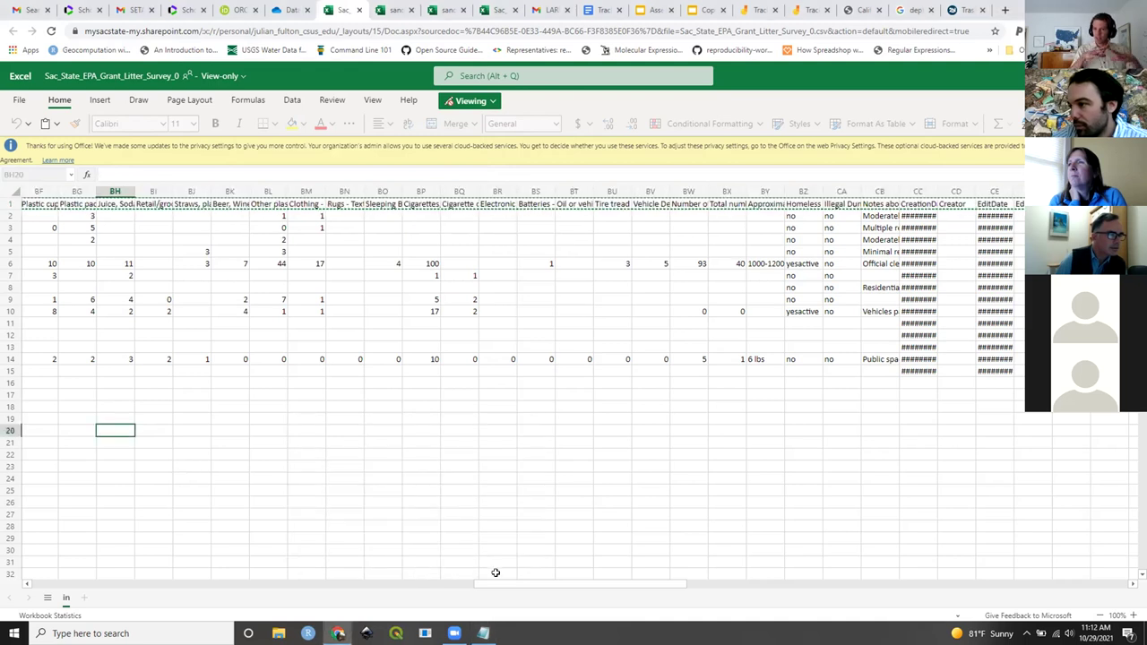
{"action": "left_click_drag", "start_coordinate": [494, 584], "coordinate": [133, 568]}
{"action": "left_click_drag", "start_coordinate": [450, 584], "coordinate": [296, 619]}
{"action": "left_click_drag", "start_coordinate": [188, 580], "coordinate": [143, 582]}
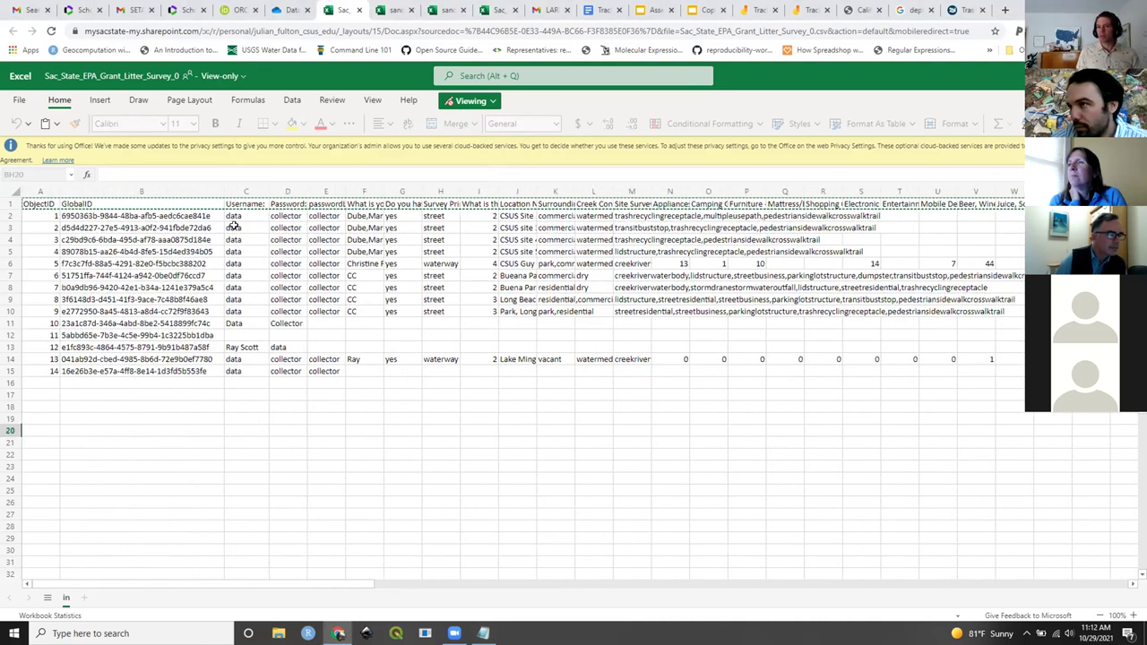
{"action": "left_click", "coordinate": [483, 634]}
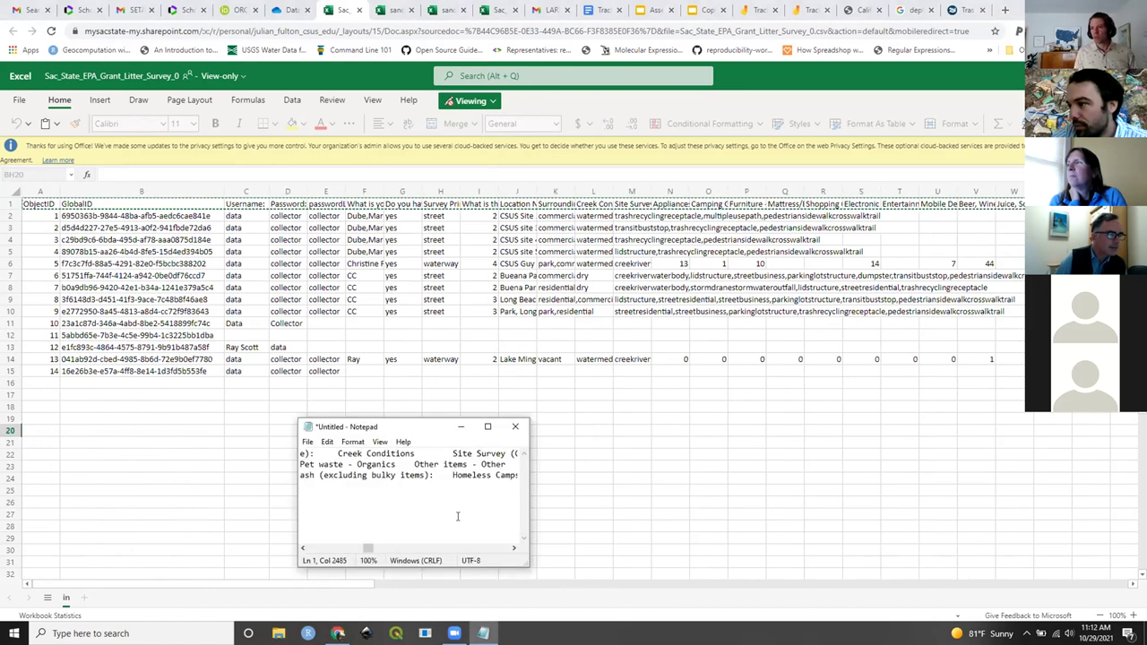
- Break the pasted header text in Notepad so ObjectID, GlobalID, Username, Password and passwordLU each stand on their own line
{"action": "left_click_drag", "start_coordinate": [369, 548], "coordinate": [307, 548]}
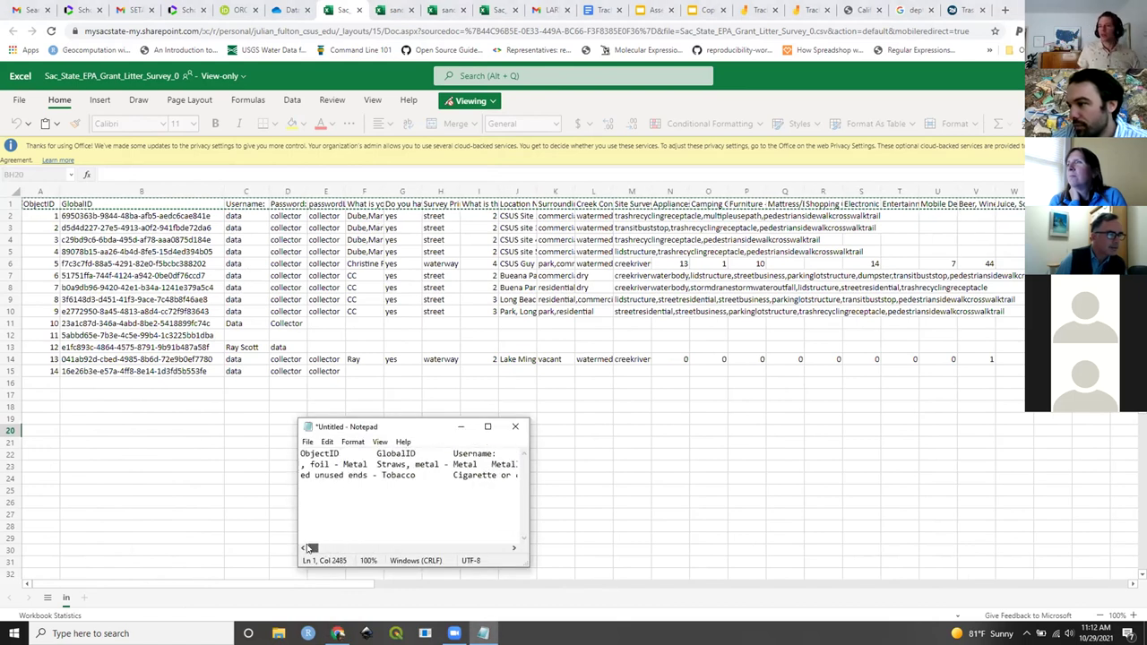
{"action": "left_click", "coordinate": [370, 455]}
{"action": "key", "text": "Return"}
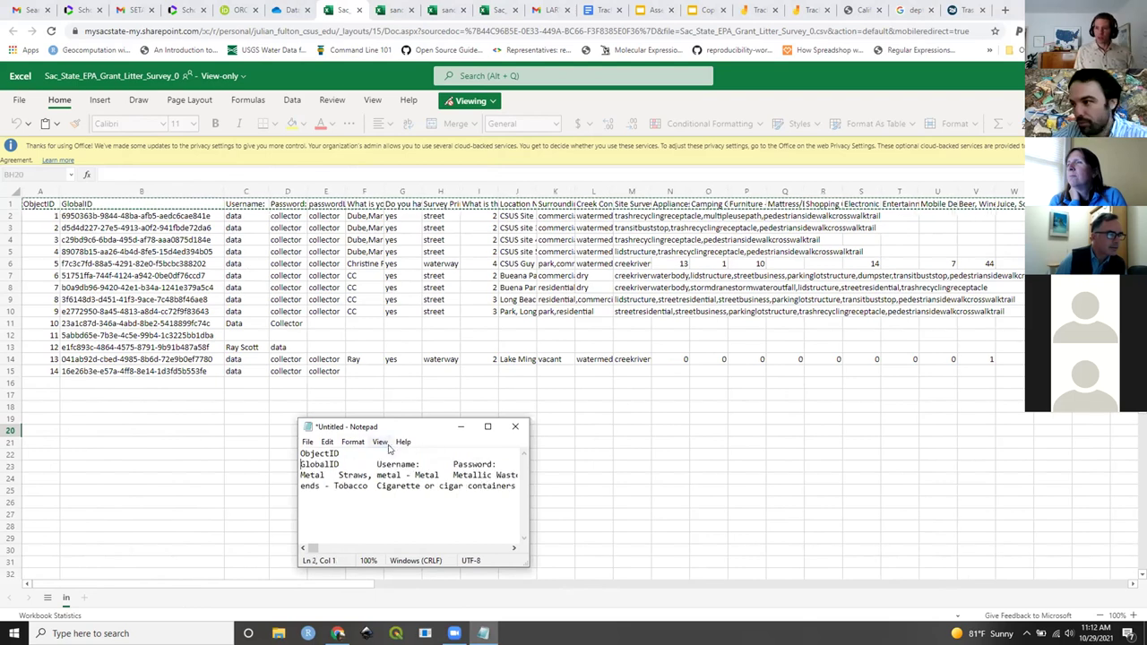
{"action": "left_click", "coordinate": [378, 465]}
{"action": "key", "text": "Return"}
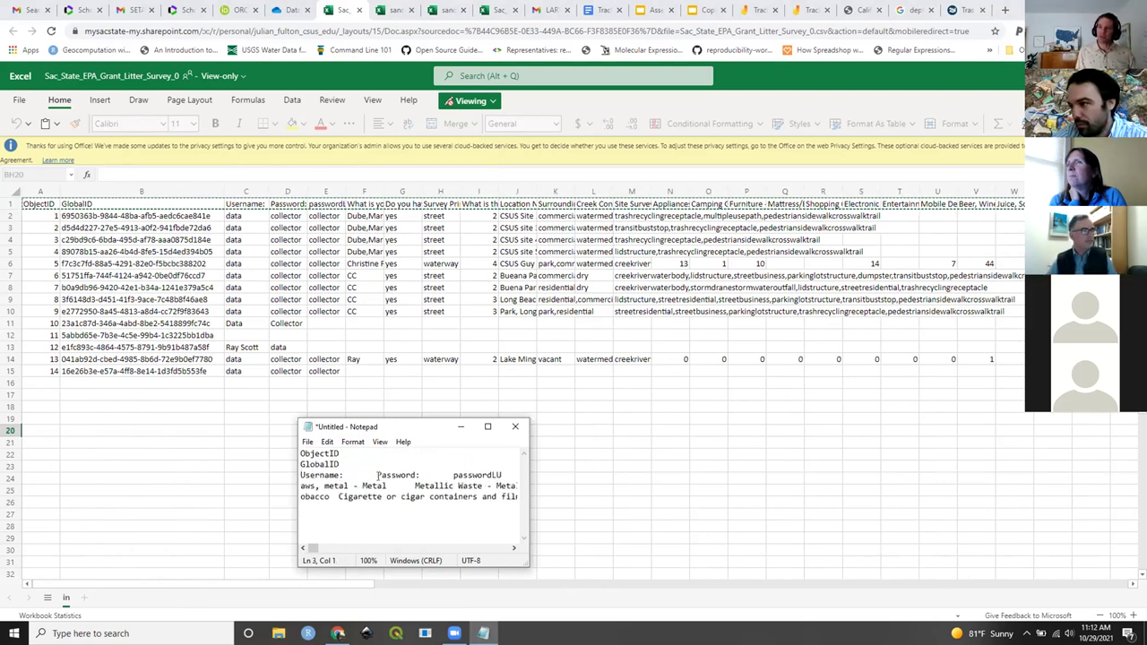
{"action": "left_click", "coordinate": [376, 475]}
{"action": "key", "text": "Return"}
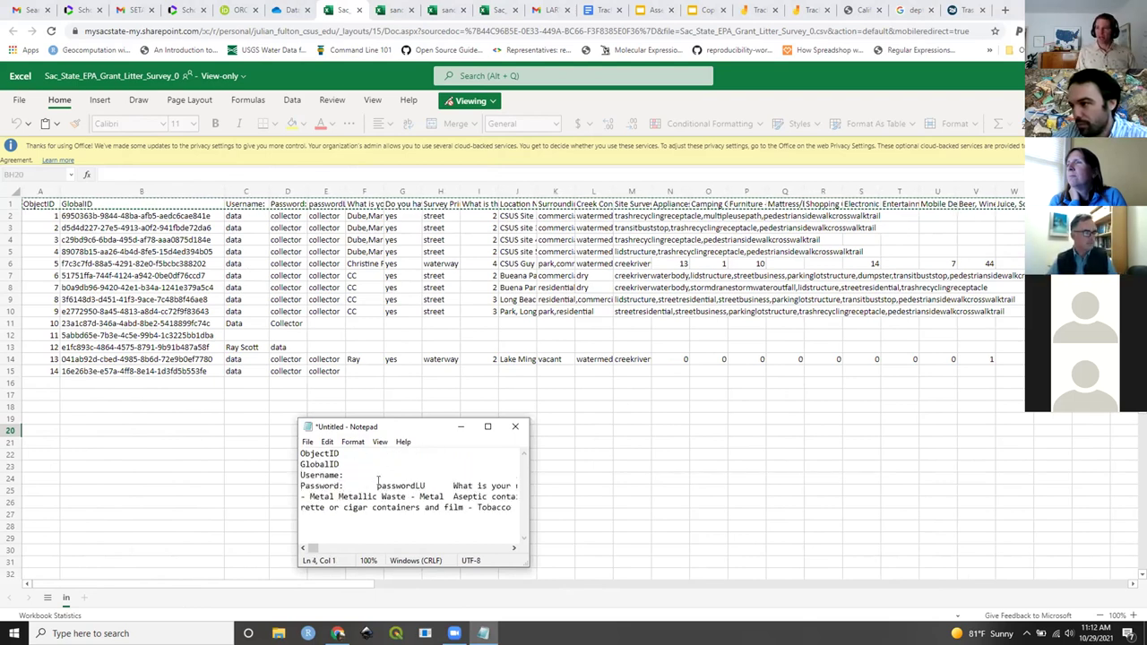
{"action": "key", "text": "Return"}
{"action": "key", "text": "Return"}
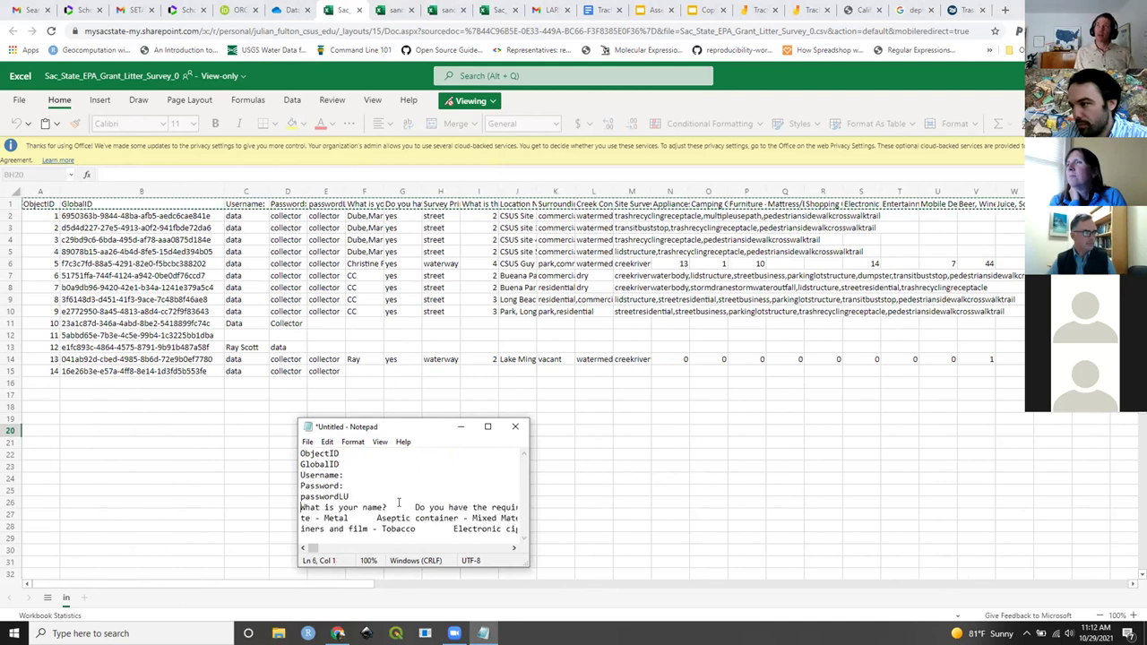
- Put the name question, the Personal Protection Equipment question and Survey Primary Location (Pick One) on separate lines
{"action": "left_click", "coordinate": [413, 508]}
{"action": "key", "text": "Return"}
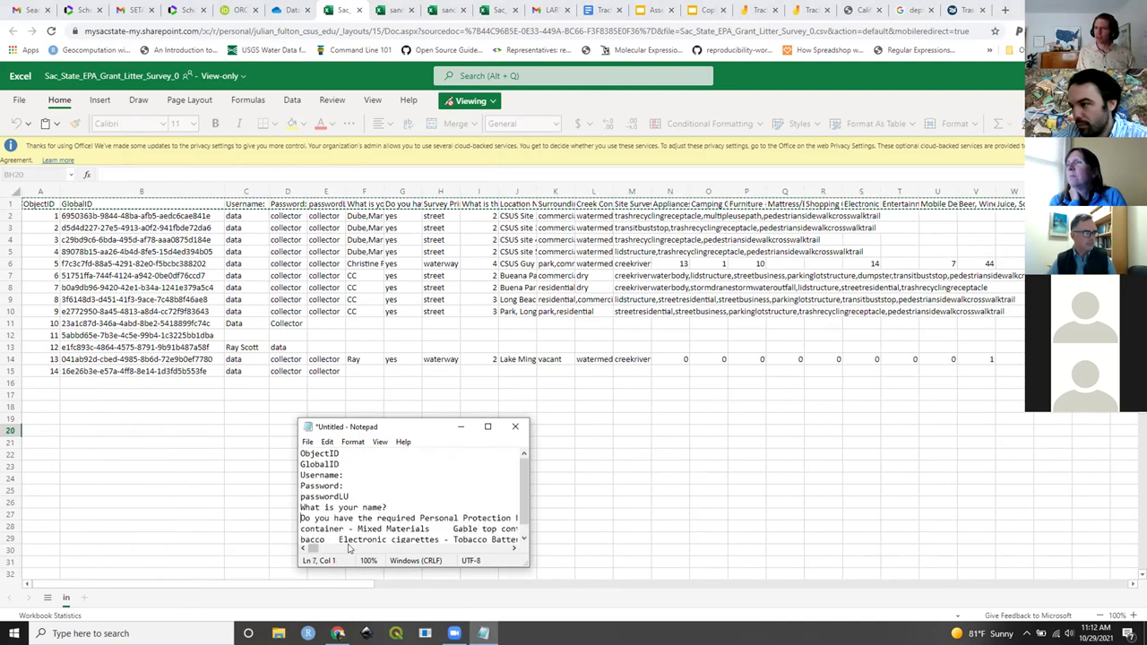
{"action": "scroll", "coordinate": [310, 545], "scroll_direction": "right", "scroll_amount": 3}
{"action": "left_click", "coordinate": [500, 519]}
{"action": "key", "text": "Return"}
{"action": "scroll", "coordinate": [316, 545], "scroll_direction": "right", "scroll_amount": 3}
{"action": "scroll", "coordinate": [311, 550], "scroll_direction": "left", "scroll_amount": 3}
{"action": "left_click", "coordinate": [490, 529]}
{"action": "key", "text": "Return"}
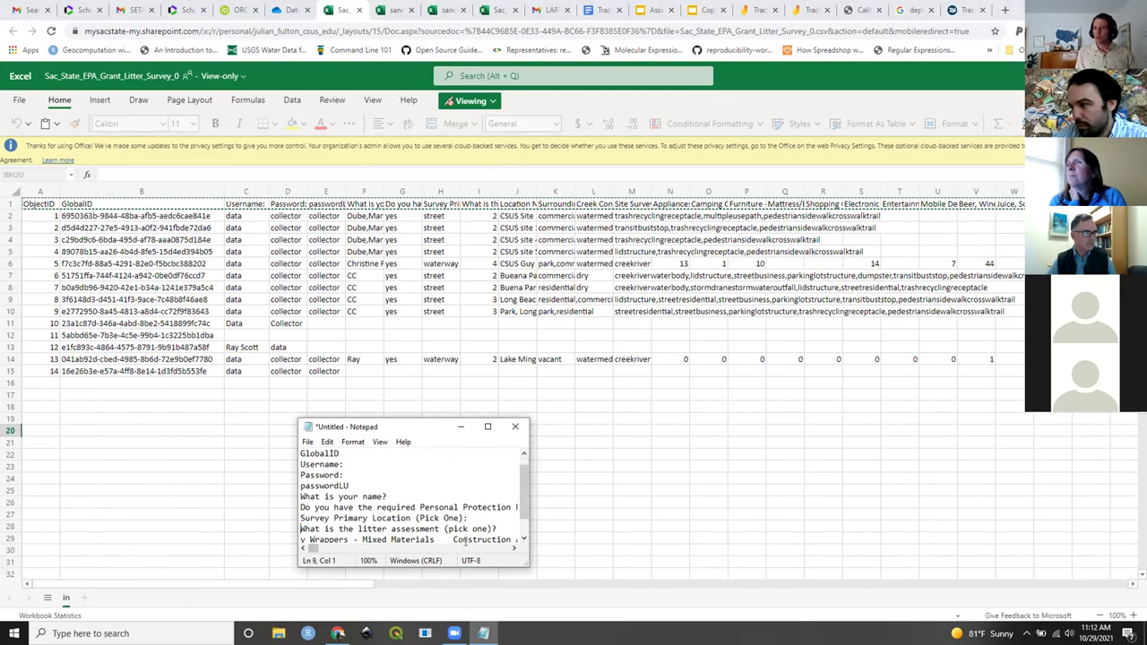
- Put the litter assessment question, Location Name and City/County, and Surrounding Land Use on separate lines, with Creek Conditions starting a new line
{"action": "scroll", "coordinate": [317, 549], "scroll_direction": "right", "scroll_amount": 3}
{"action": "scroll", "coordinate": [316, 549], "scroll_direction": "left", "scroll_amount": 3}
{"action": "scroll", "coordinate": [311, 549], "scroll_direction": "right", "scroll_amount": 2}
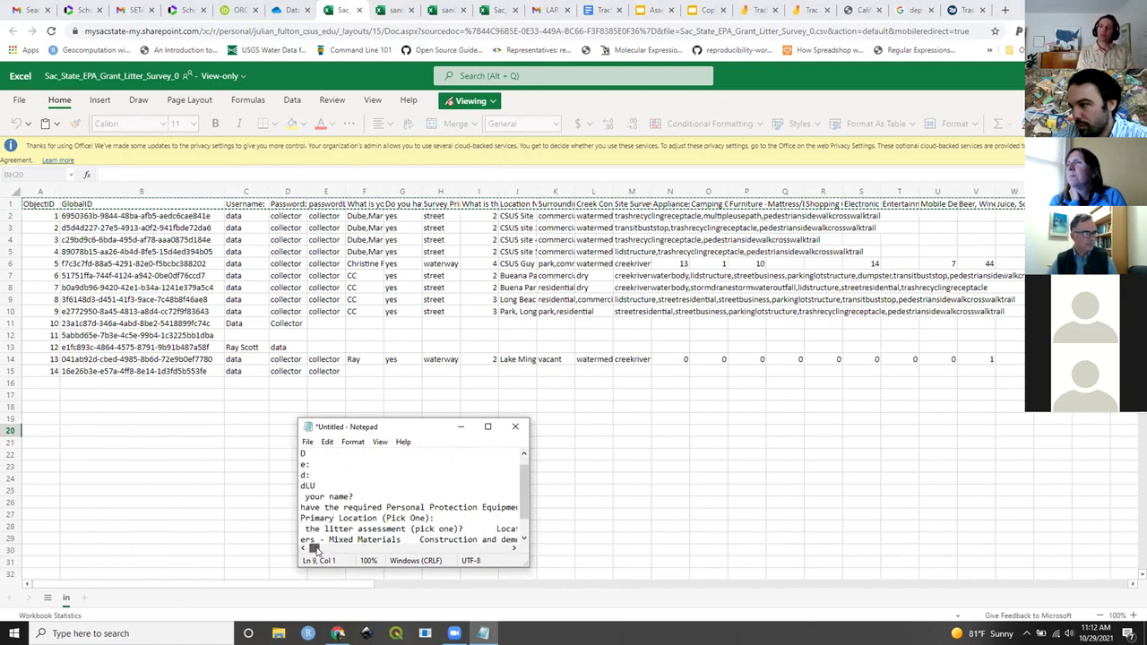
{"action": "left_click", "coordinate": [429, 529]}
{"action": "key", "text": "Return"}
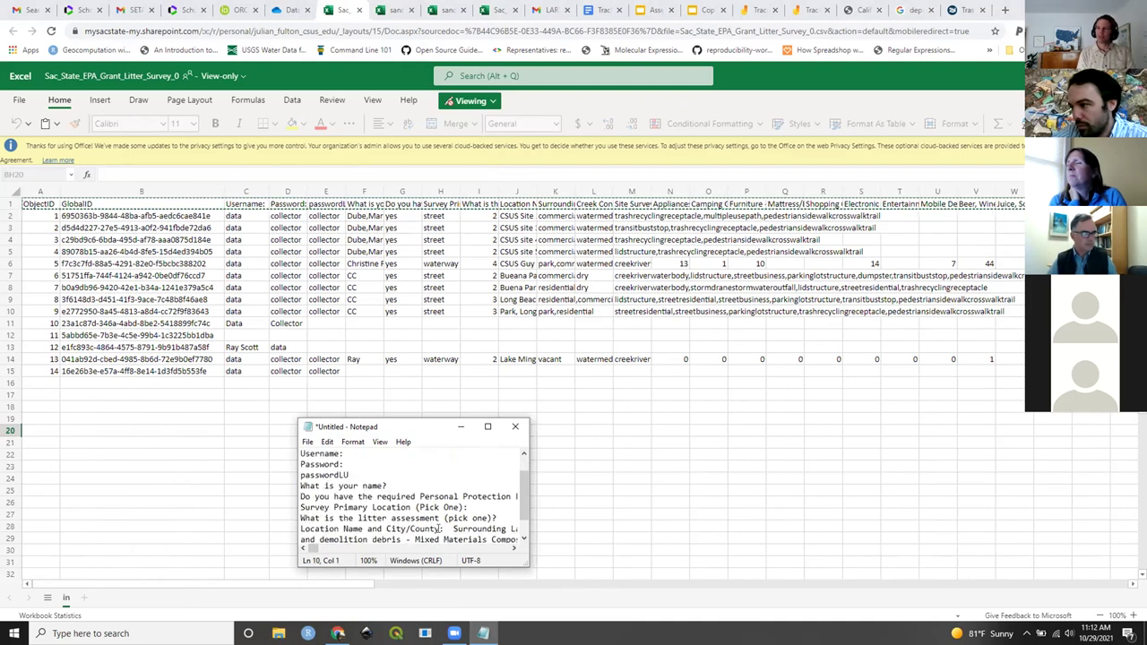
{"action": "left_click", "coordinate": [452, 529]}
{"action": "key", "text": "Return"}
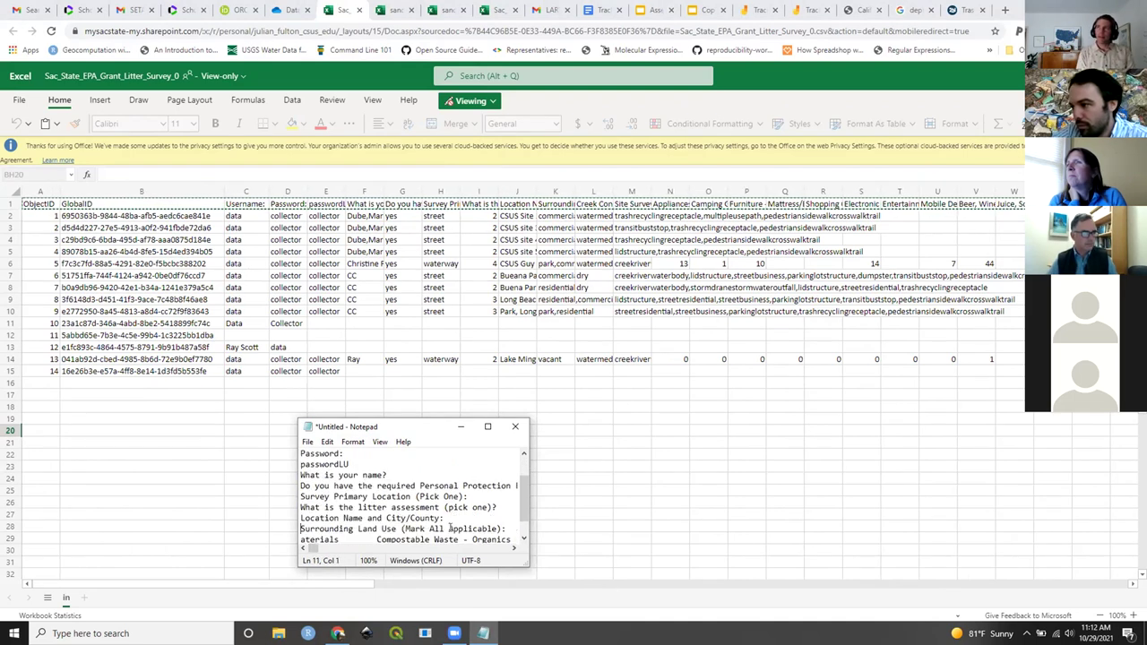
{"action": "scroll", "coordinate": [320, 547], "scroll_direction": "right", "scroll_amount": 3}
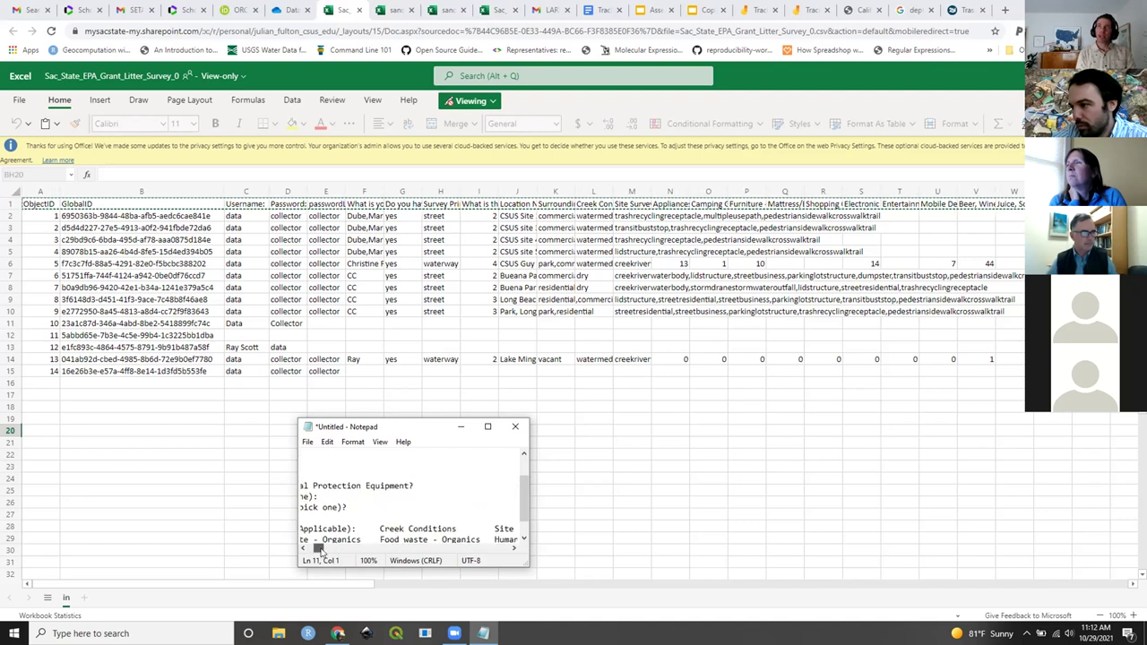
{"action": "left_click", "coordinate": [379, 529]}
{"action": "key", "text": "Return"}
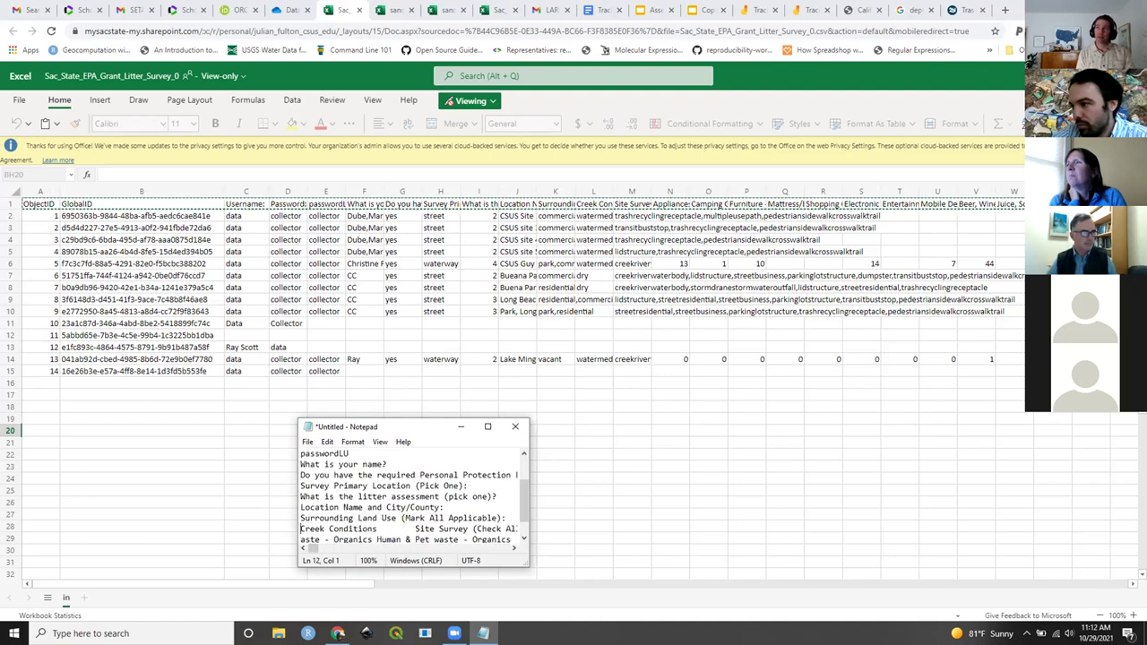
- Put Creek Conditions and Site Survey (Check All Applicable) on separate lines, with Appliances - Bulky items starting a new line
{"action": "left_click", "coordinate": [413, 529]}
{"action": "key", "text": "Return"}
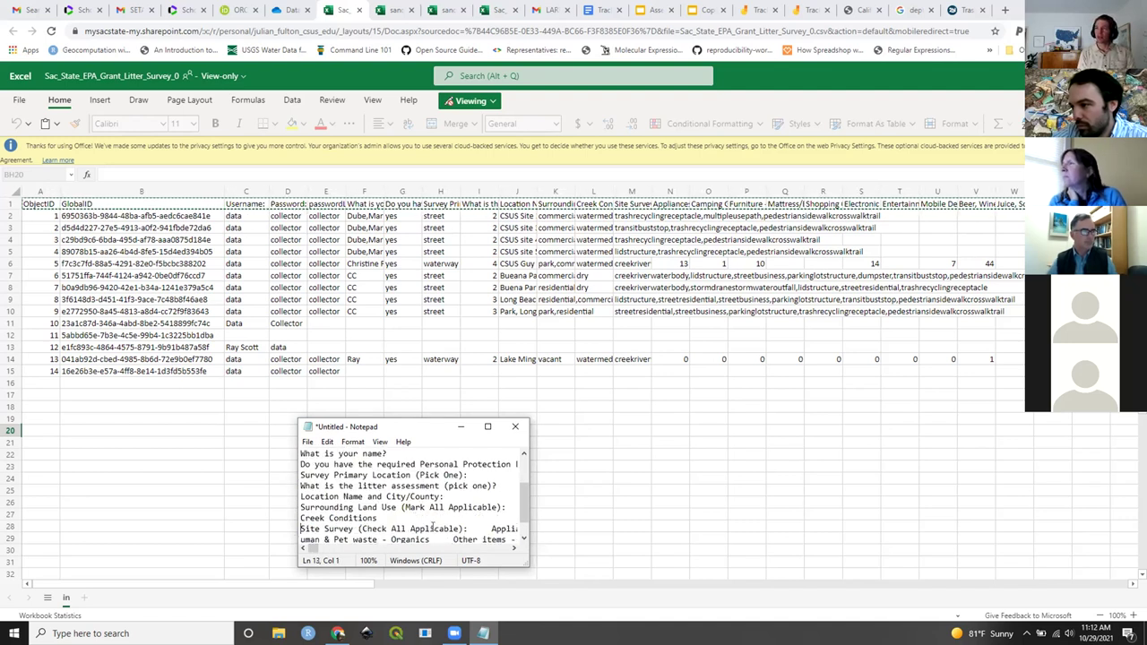
{"action": "left_click", "coordinate": [490, 529]}
{"action": "key", "text": "Return"}
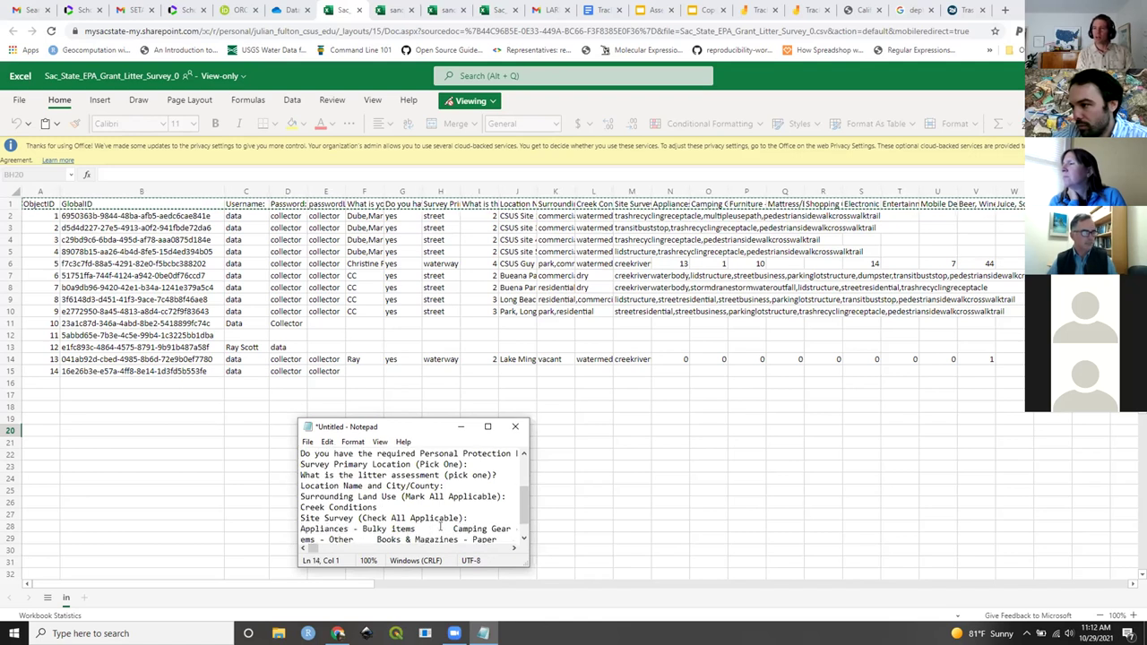
- Put the bulky items headers on separate lines: Appliances, Camping Gear, Furniture, Mattress/Box Springs and Shopping Carts
{"action": "left_click", "coordinate": [452, 529]}
{"action": "key", "text": "Return"}
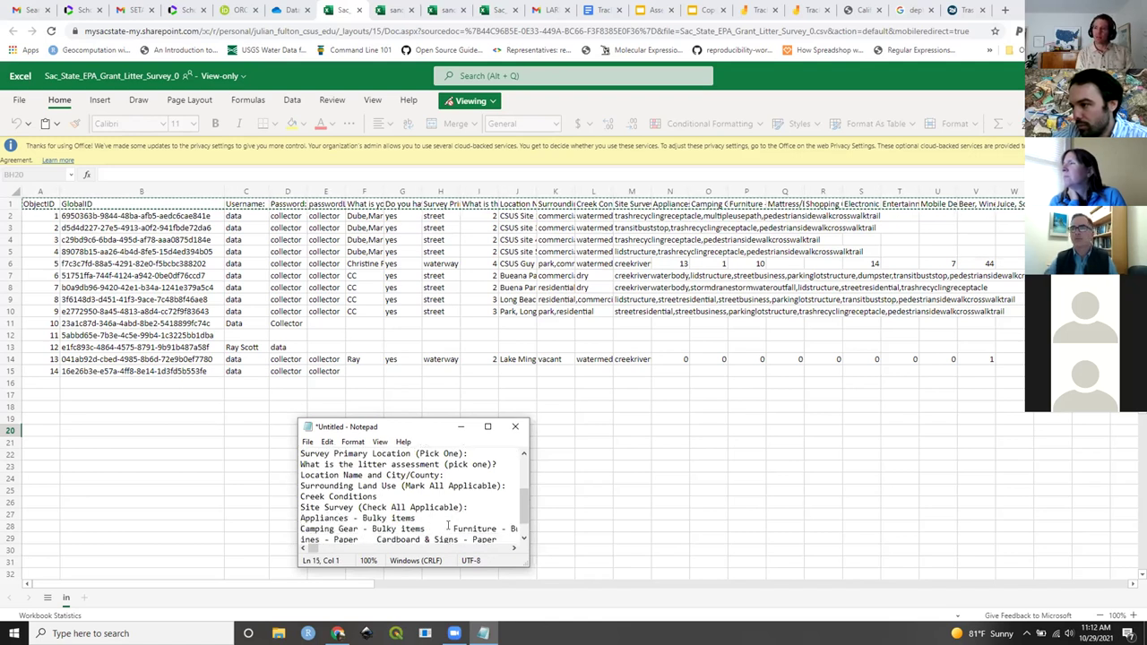
{"action": "left_click", "coordinate": [451, 529]}
{"action": "key", "text": "Return"}
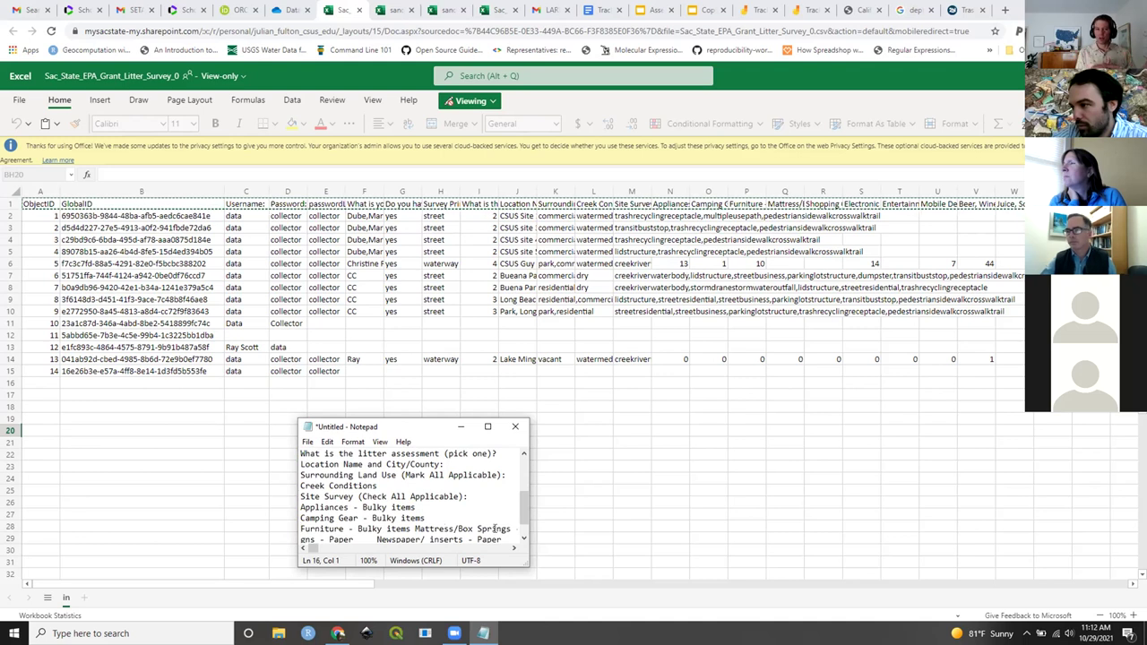
{"action": "left_click_drag", "start_coordinate": [309, 549], "coordinate": [309, 552]}
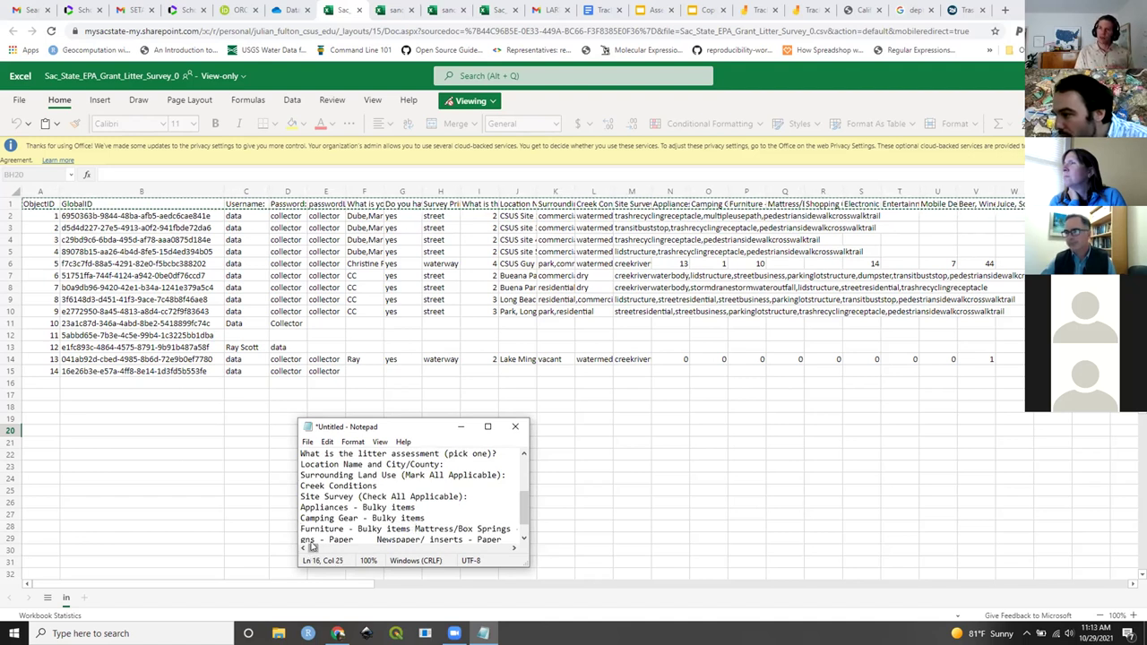
{"action": "key", "text": "Return"}
{"action": "left_click", "coordinate": [490, 529]}
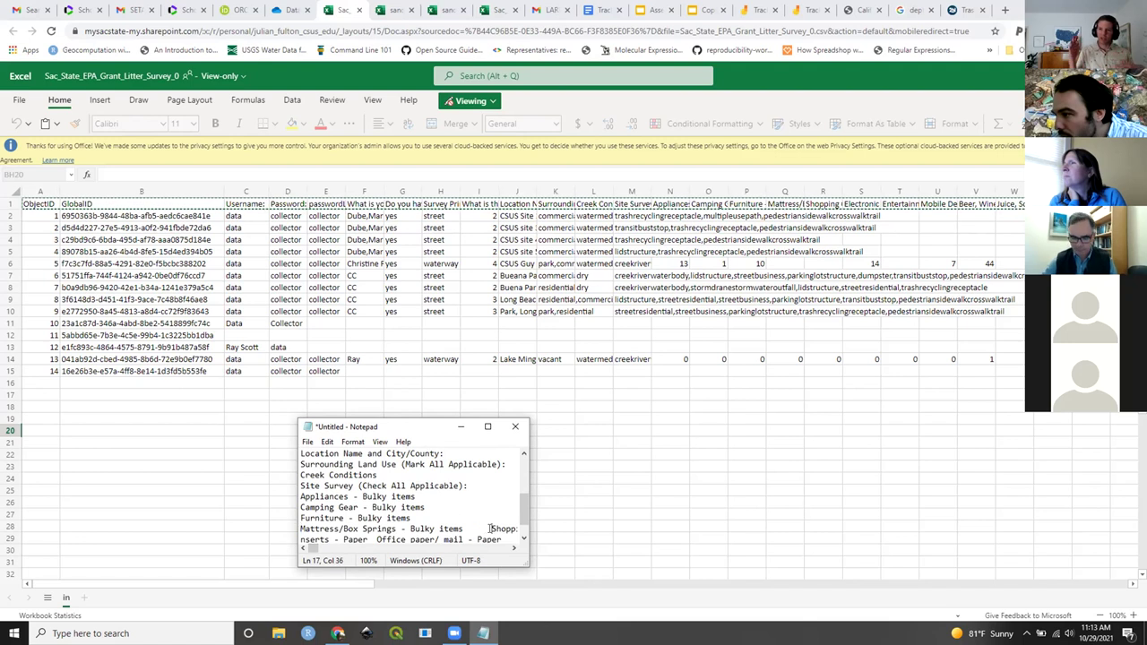
{"action": "key", "text": "Return"}
{"action": "left_click", "coordinate": [453, 529]}
{"action": "key", "text": "Return"}
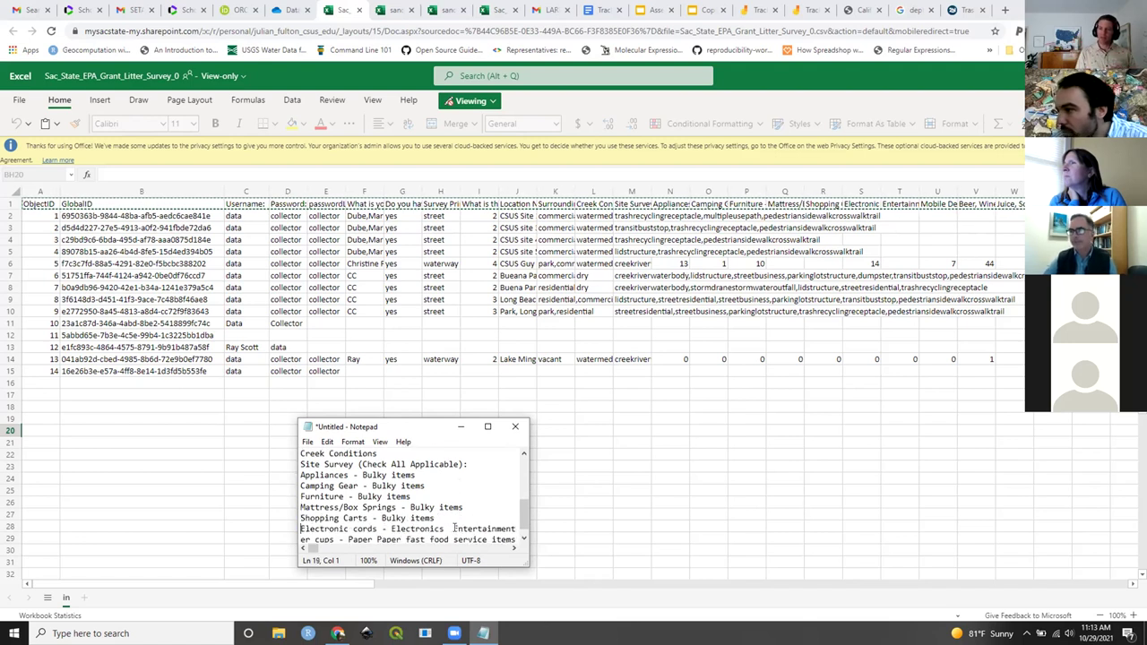
- Put the electronics headers on separate lines: Electronic cords, Entertainment items, and Mobile Devices, Televisions, Computer
{"action": "left_click", "coordinate": [454, 529]}
{"action": "key", "text": "Return"}
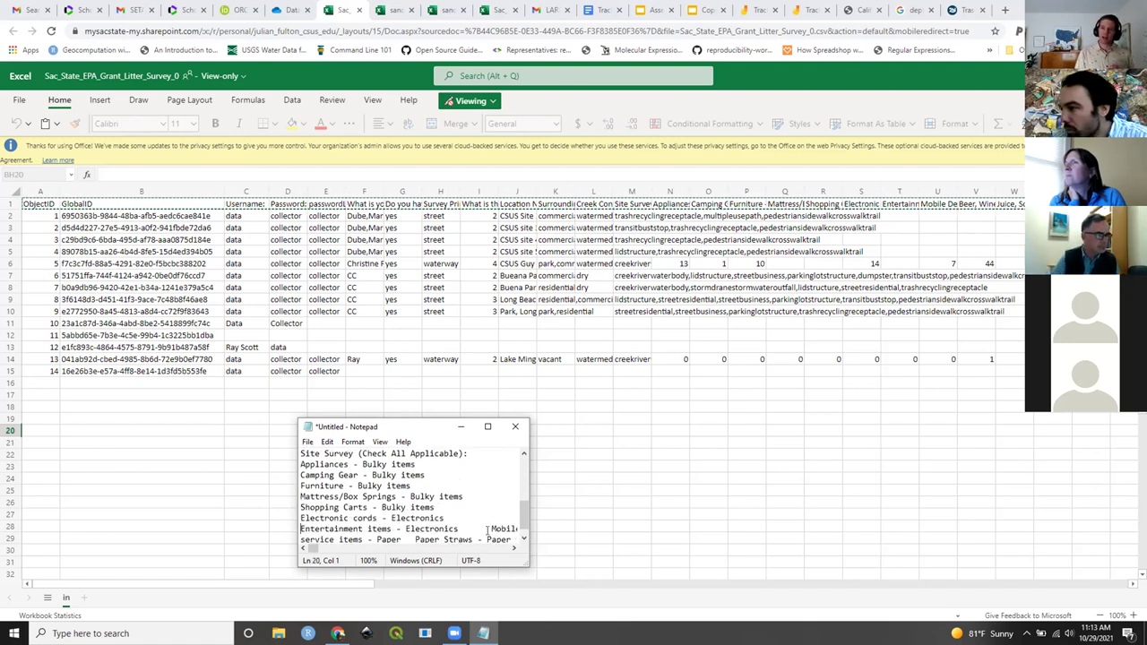
{"action": "key", "text": "Return"}
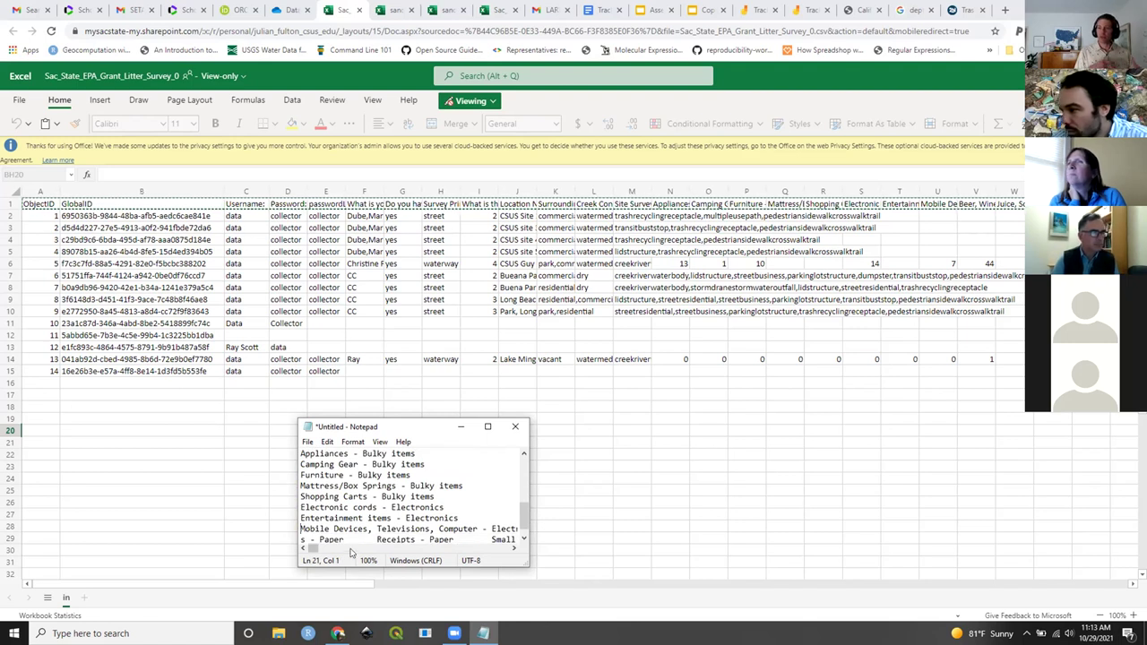
{"action": "scroll", "coordinate": [312, 549], "scroll_direction": "right", "scroll_amount": 3}
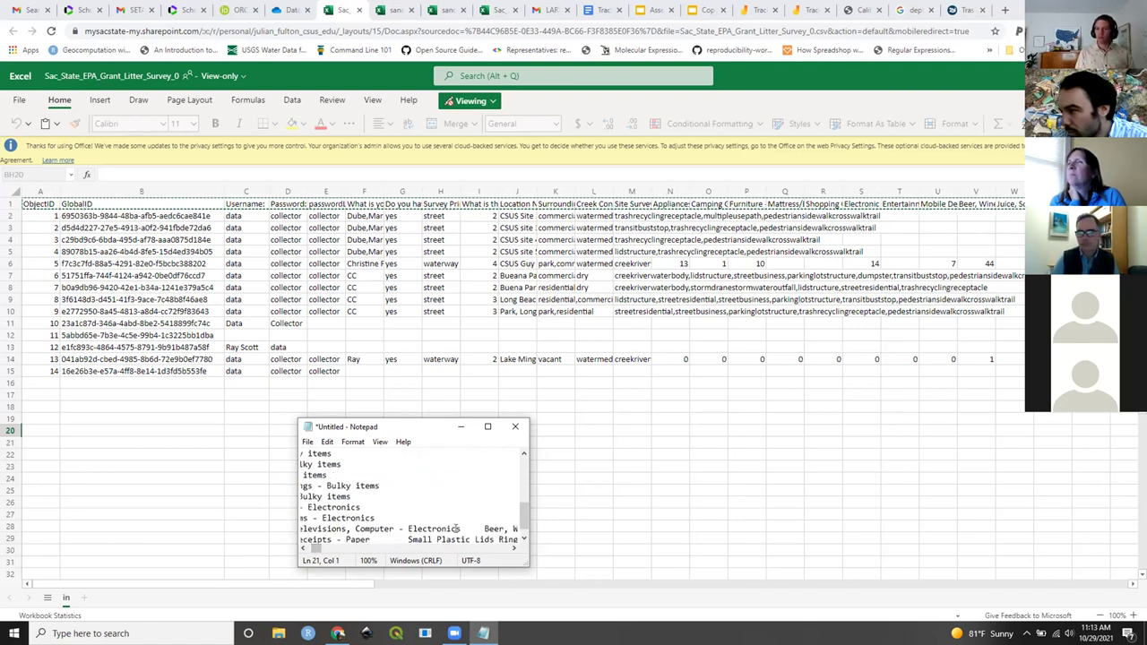
{"action": "key", "text": "Return"}
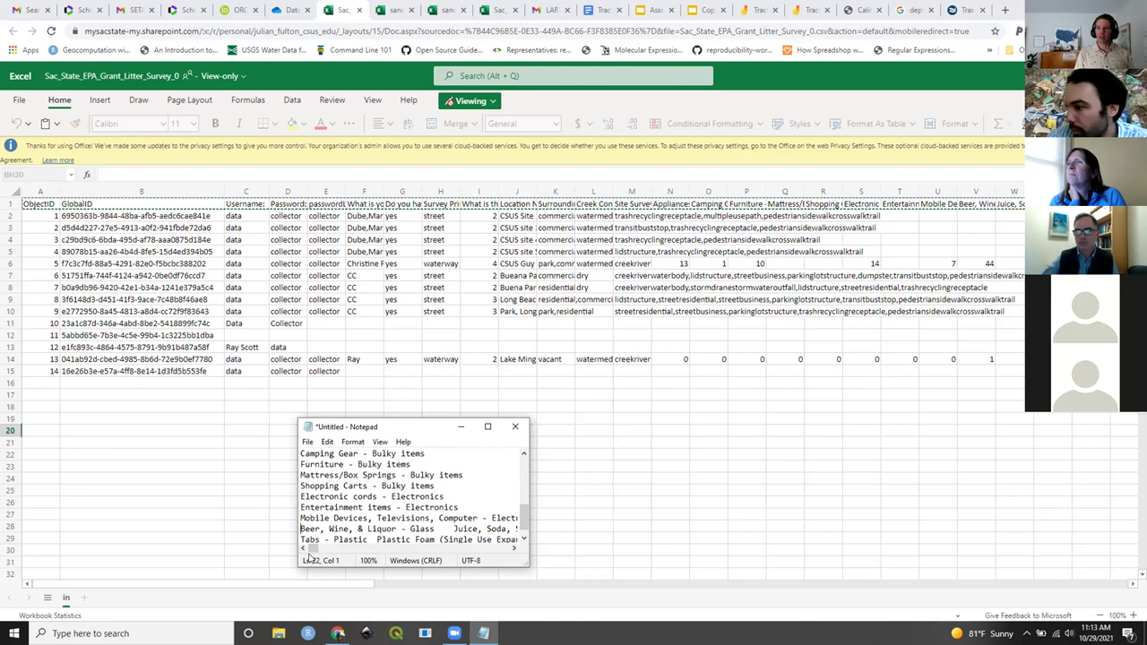
- Put the glass headers Beer, Wine, & Liquor and Juice, Soda, Sports Drink, Water on separate lines, with Broken glass or ceramic starting a new line
{"action": "scroll", "coordinate": [313, 549], "scroll_direction": "right", "scroll_amount": 3}
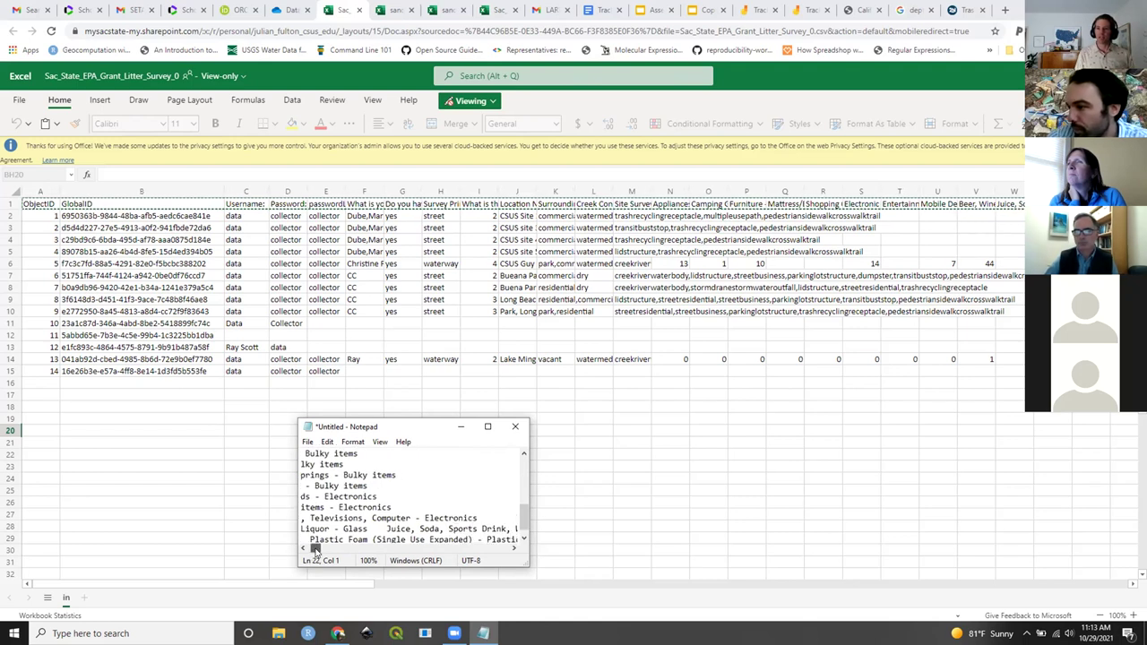
{"action": "left_click", "coordinate": [382, 529]}
{"action": "key", "text": "Return"}
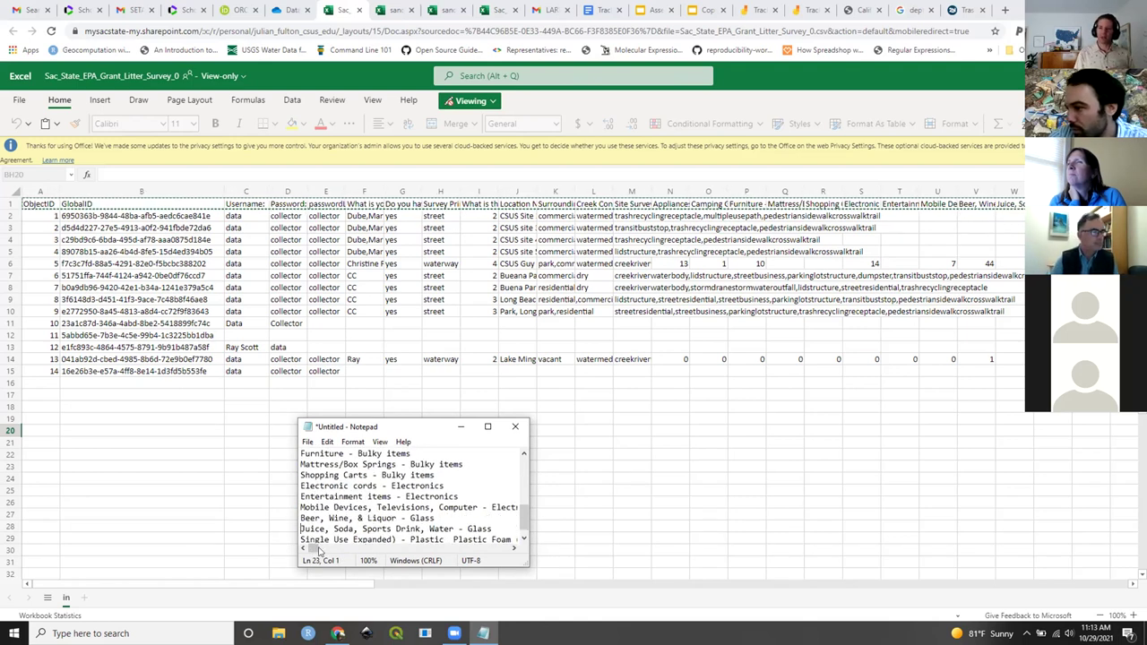
{"action": "scroll", "coordinate": [313, 548], "scroll_direction": "right", "scroll_amount": 3}
{"action": "scroll", "coordinate": [311, 551], "scroll_direction": "left", "scroll_amount": 3}
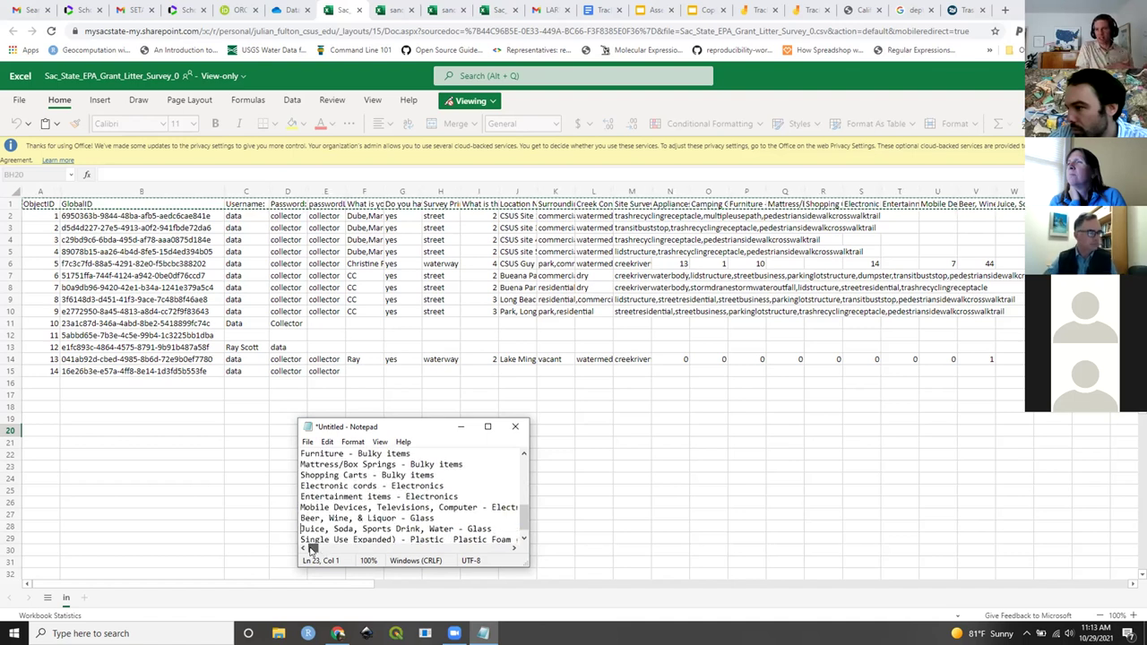
{"action": "scroll", "coordinate": [312, 548], "scroll_direction": "right", "scroll_amount": 3}
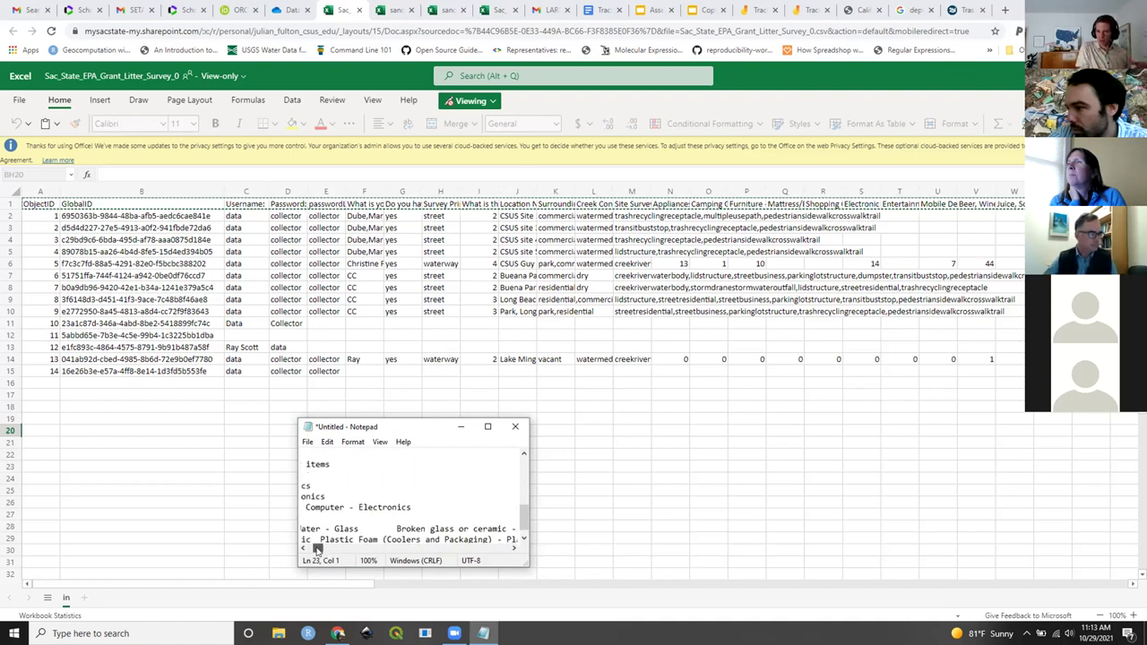
{"action": "left_click", "coordinate": [394, 530]}
{"action": "key", "text": "Return"}
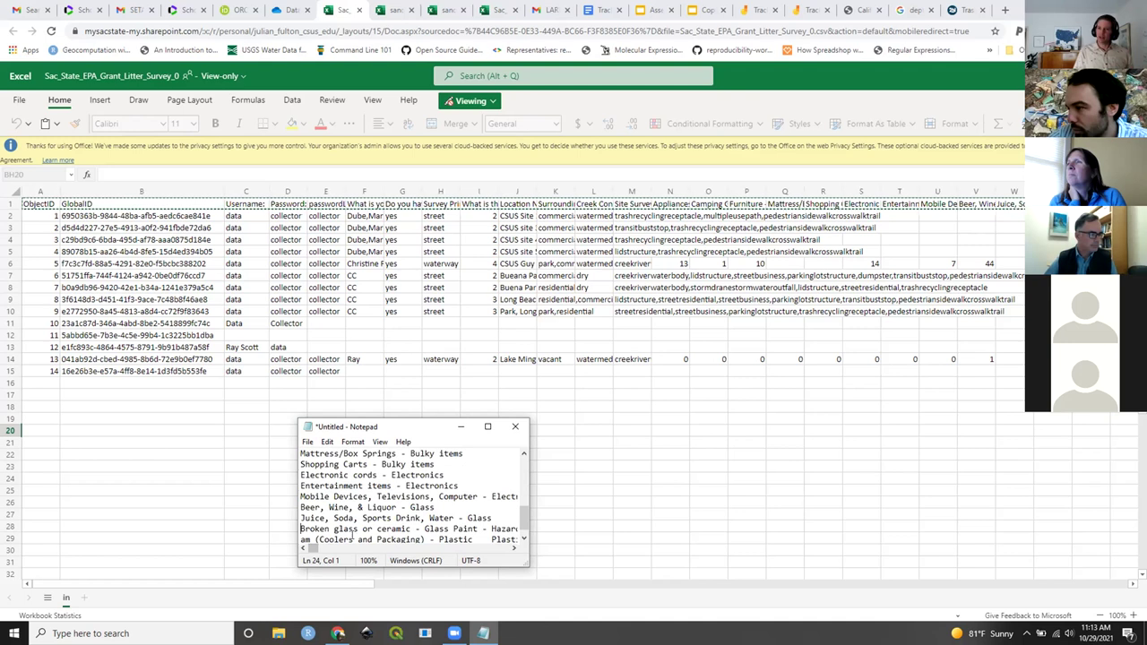
- Break the text after Paint - Hazardous, and put Batteries (non-vehicle) and Chemicals and Pesticides on separate lines
{"action": "scroll", "coordinate": [314, 545], "scroll_direction": "right", "scroll_amount": 5}
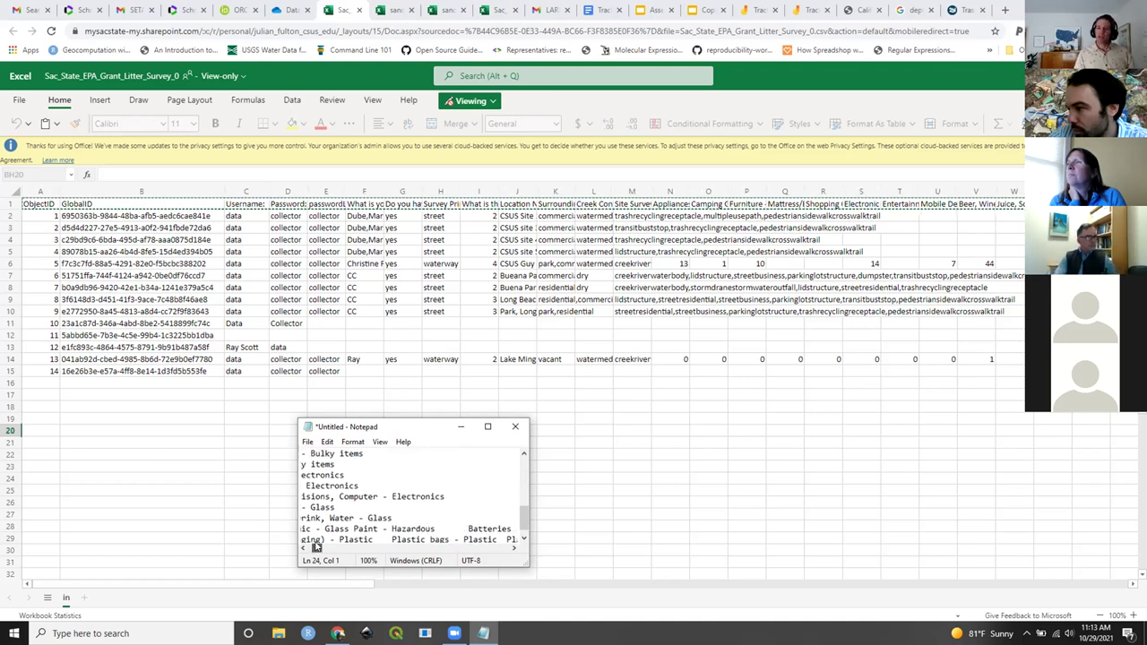
{"action": "left_click", "coordinate": [400, 529]}
{"action": "key", "text": "Return"}
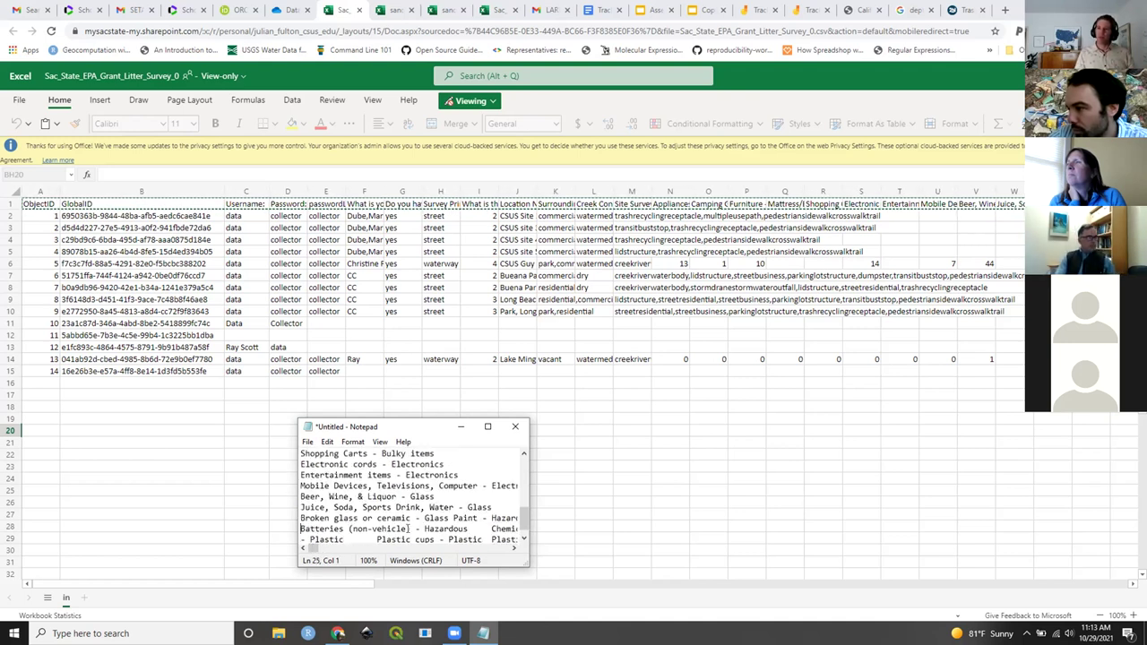
{"action": "left_click", "coordinate": [488, 529]}
{"action": "key", "text": "Return"}
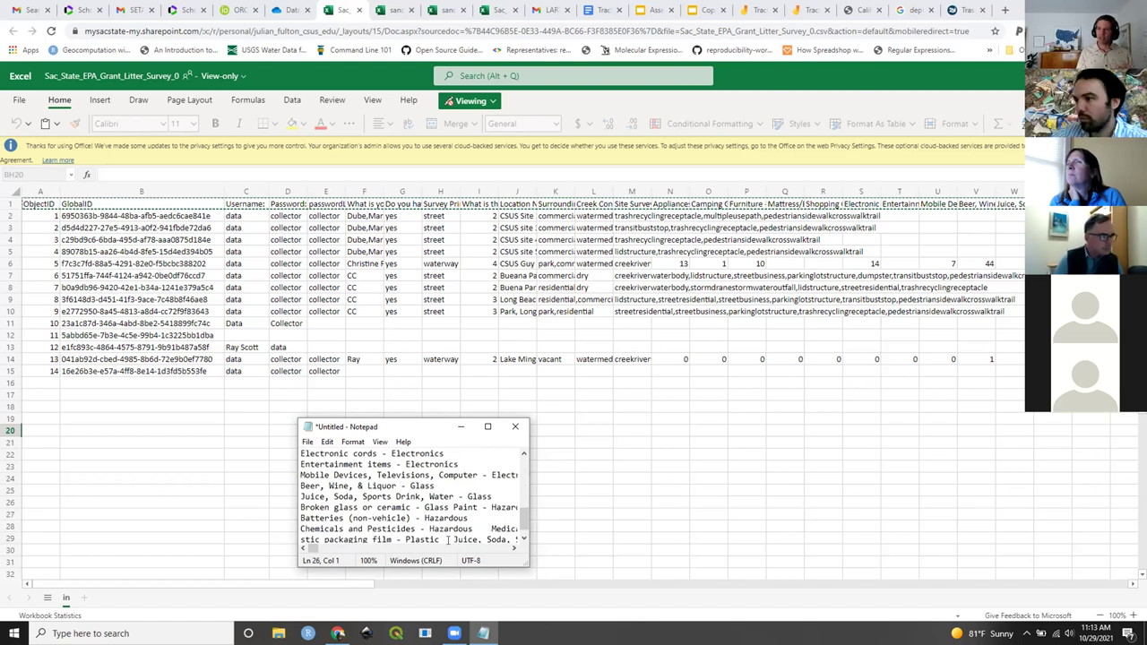
{"action": "left_click", "coordinate": [489, 529]}
{"action": "key", "text": "Return"}
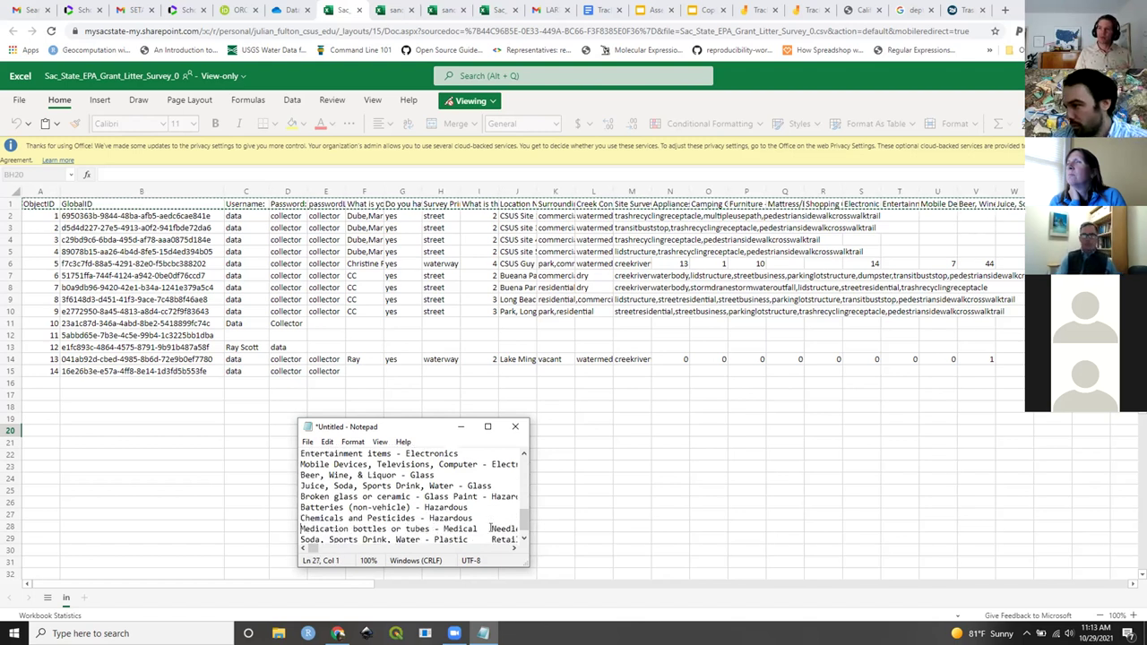
- Put the medication bottles and Needles/Sharps/Syringes headers on separate lines, and break the toiletries line before Juice, Soda, Sports Drink, Water - Metal
{"action": "left_click", "coordinate": [488, 529]}
{"action": "key", "text": "Return"}
{"action": "left_click", "coordinate": [488, 528]}
{"action": "key", "text": "Return"}
{"action": "left_click_drag", "start_coordinate": [309, 547], "coordinate": [329, 547]}
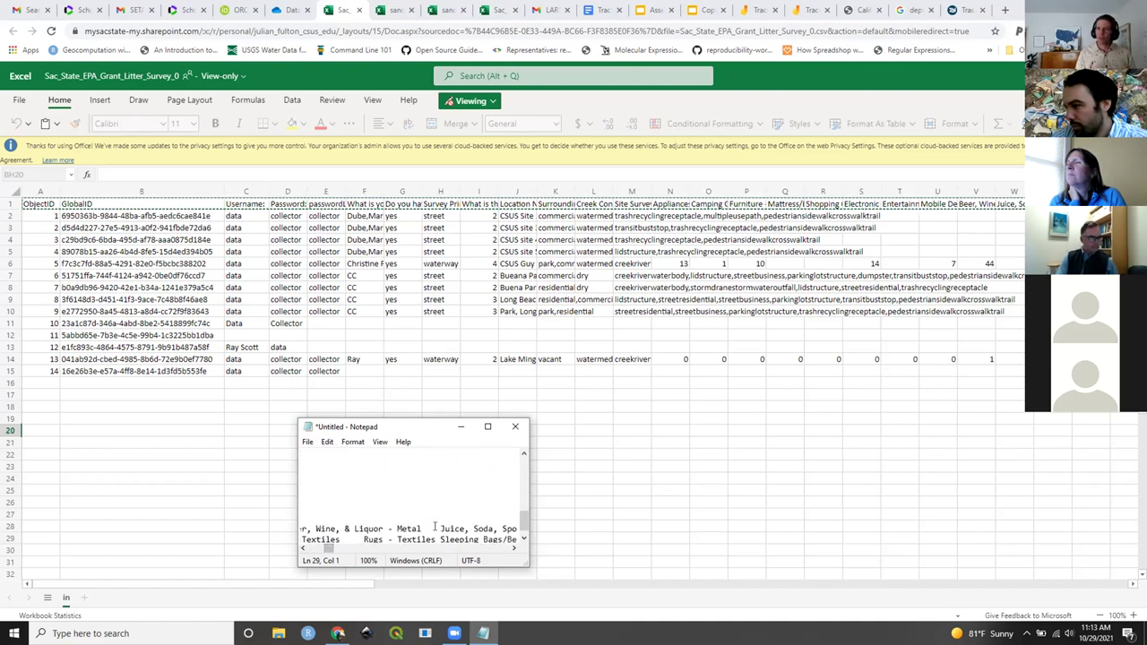
{"action": "key", "text": "Return"}
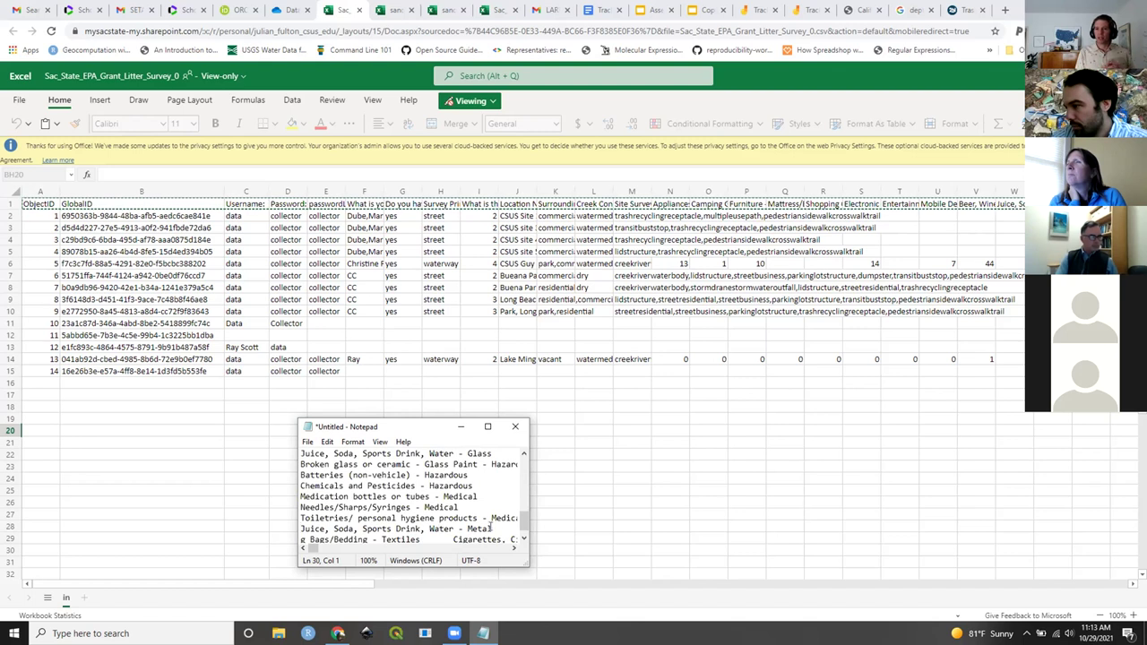
- Put the metal headers for juice and soda, food packaging, straws and metallic waste on separate lines, followed by Aseptic container - Mixed Materials
{"action": "left_click", "coordinate": [514, 528]}
{"action": "key", "text": "Return"}
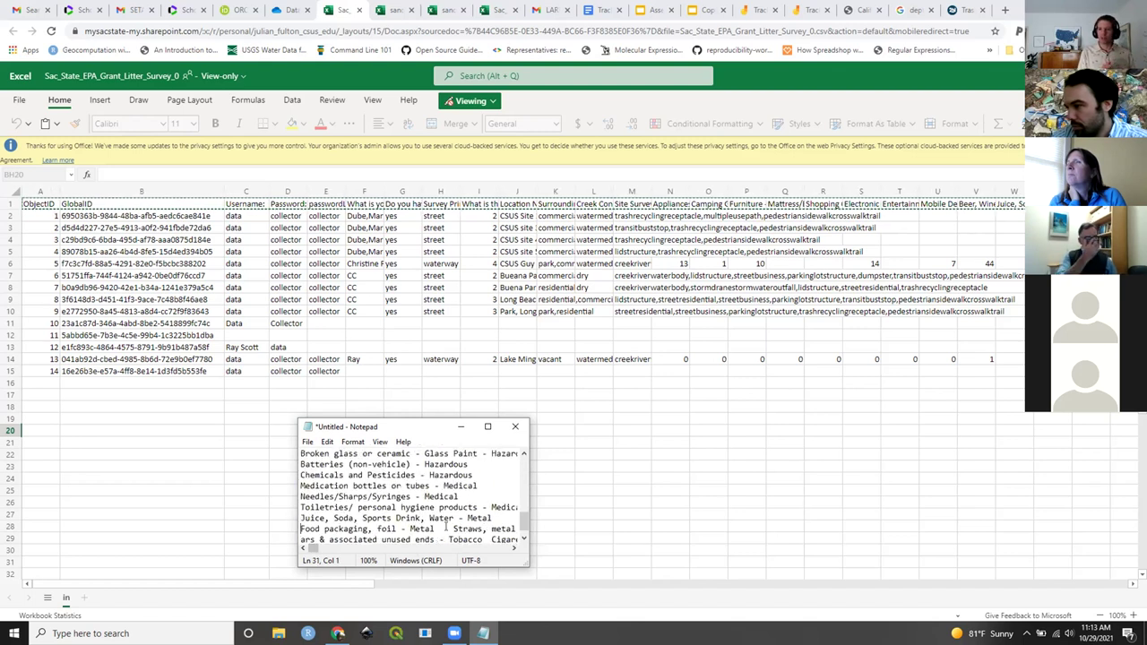
{"action": "left_click", "coordinate": [451, 528]}
{"action": "key", "text": "Return"}
{"action": "left_click", "coordinate": [419, 529]}
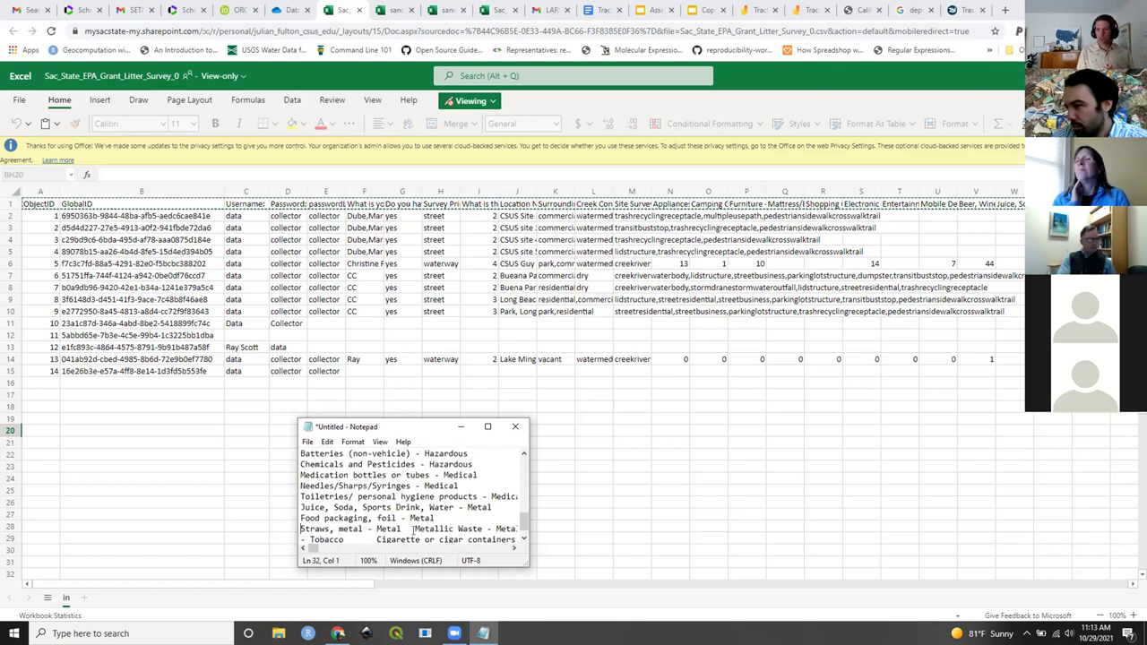
{"action": "key", "text": "Return"}
{"action": "left_click", "coordinate": [415, 530]}
{"action": "key", "text": "Return"}
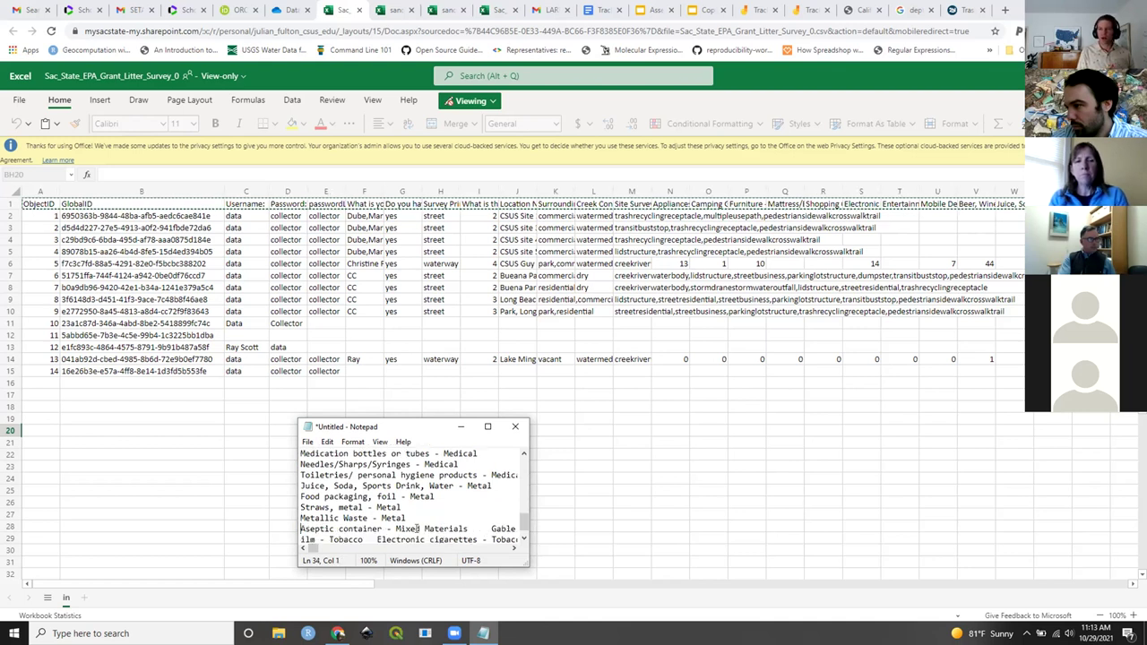
{"action": "key", "text": "Return"}
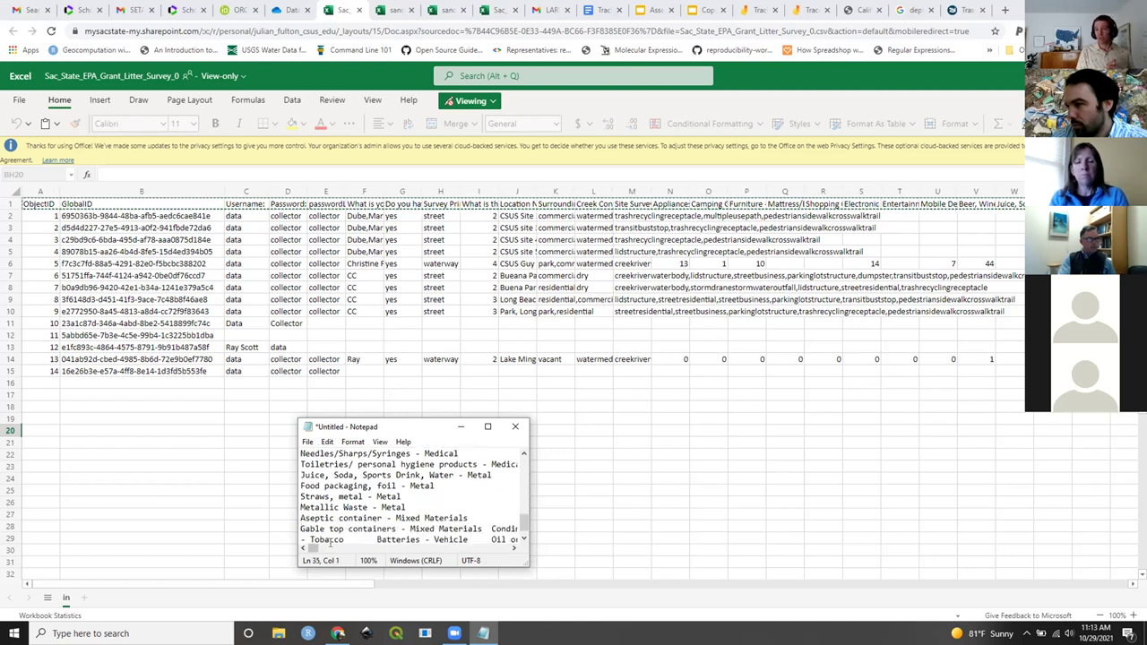
- Select the litter assessment column in the survey sheet, then show the Notepad window again and move it clear of that column
{"action": "left_click_drag", "start_coordinate": [328, 583], "coordinate": [371, 582]}
{"action": "left_click", "coordinate": [374, 194]}
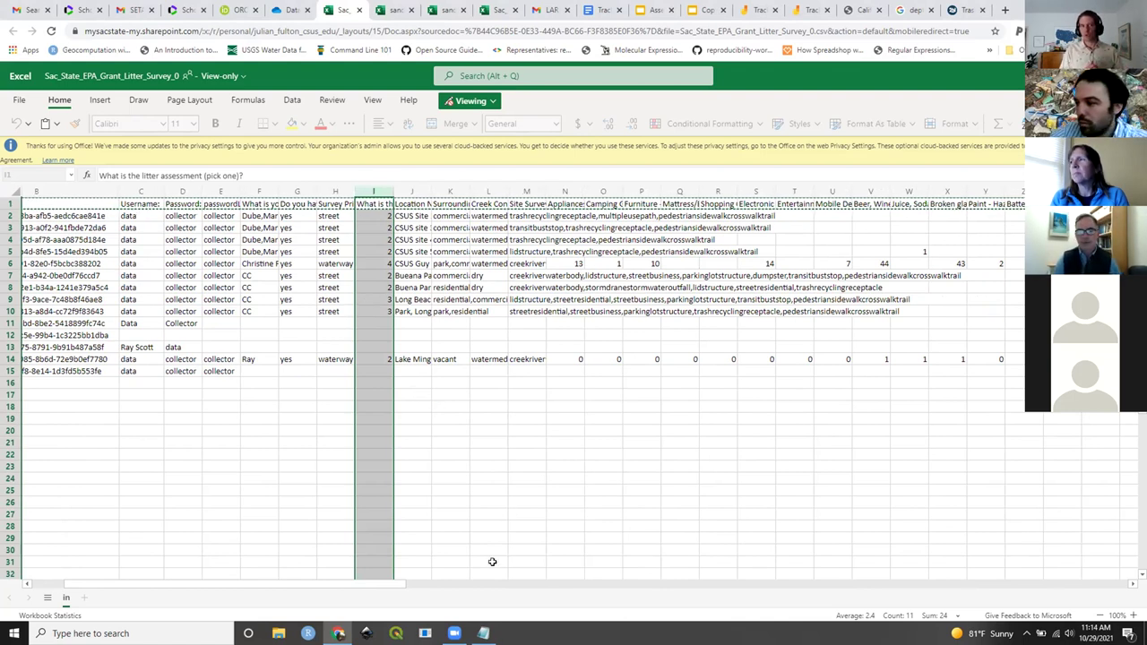
{"action": "left_click", "coordinate": [483, 634]}
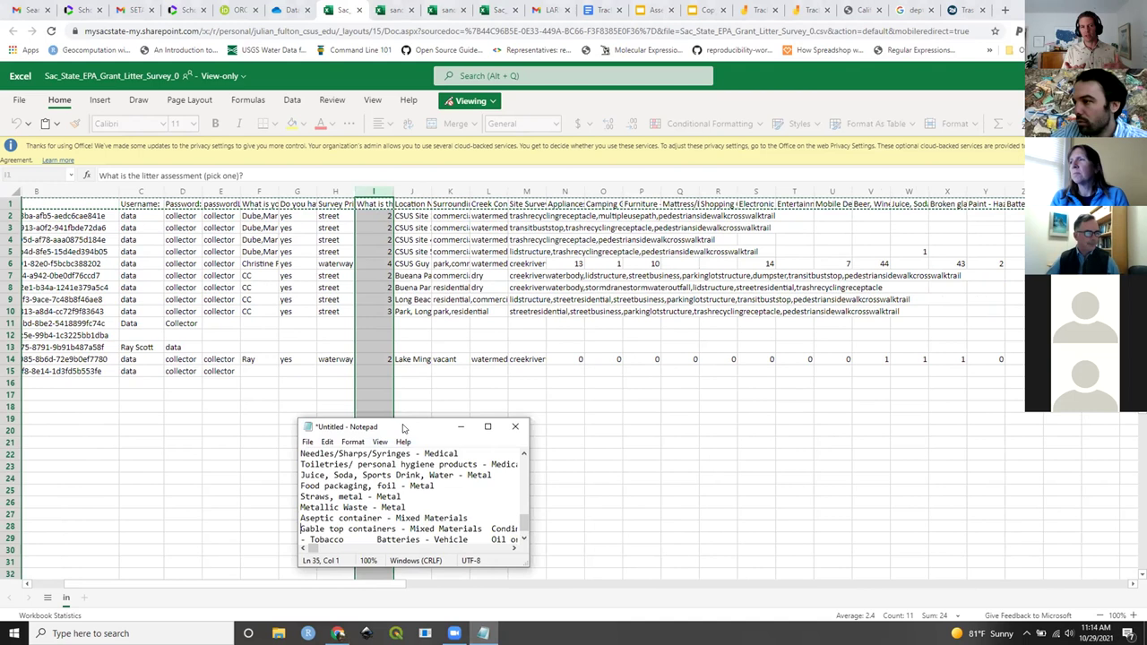
{"action": "left_click_drag", "start_coordinate": [399, 428], "coordinate": [700, 366]}
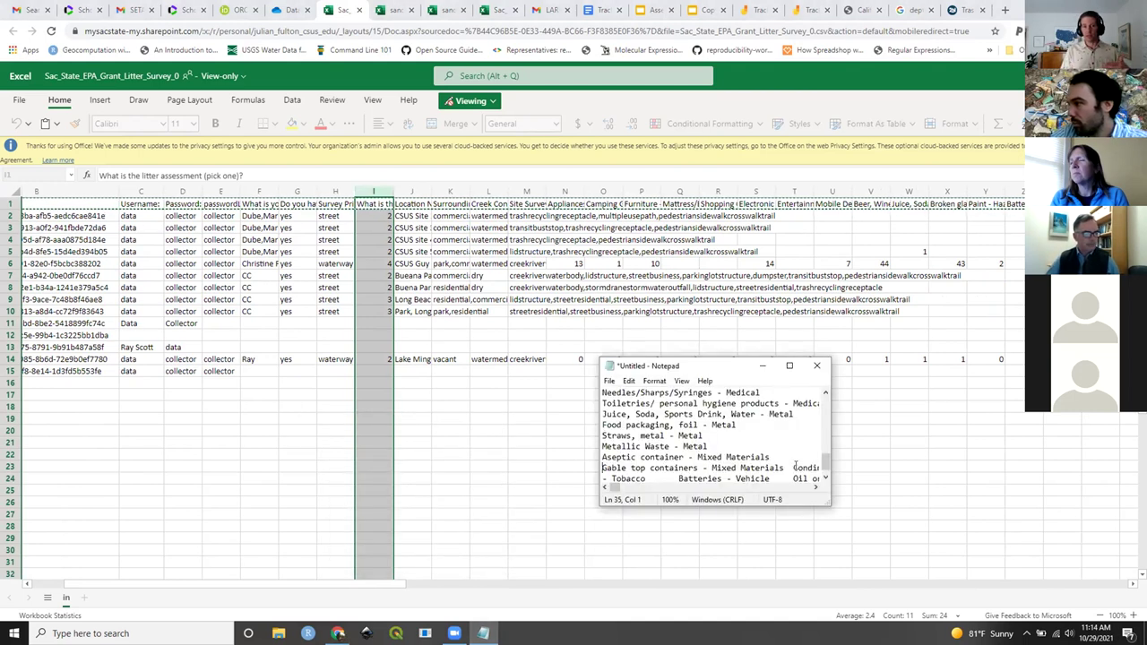
- Put Gable top containers and Compostable Waste on separate lines, with line breaks before and after the Construction and demolition debris header
{"action": "key", "text": "Return"}
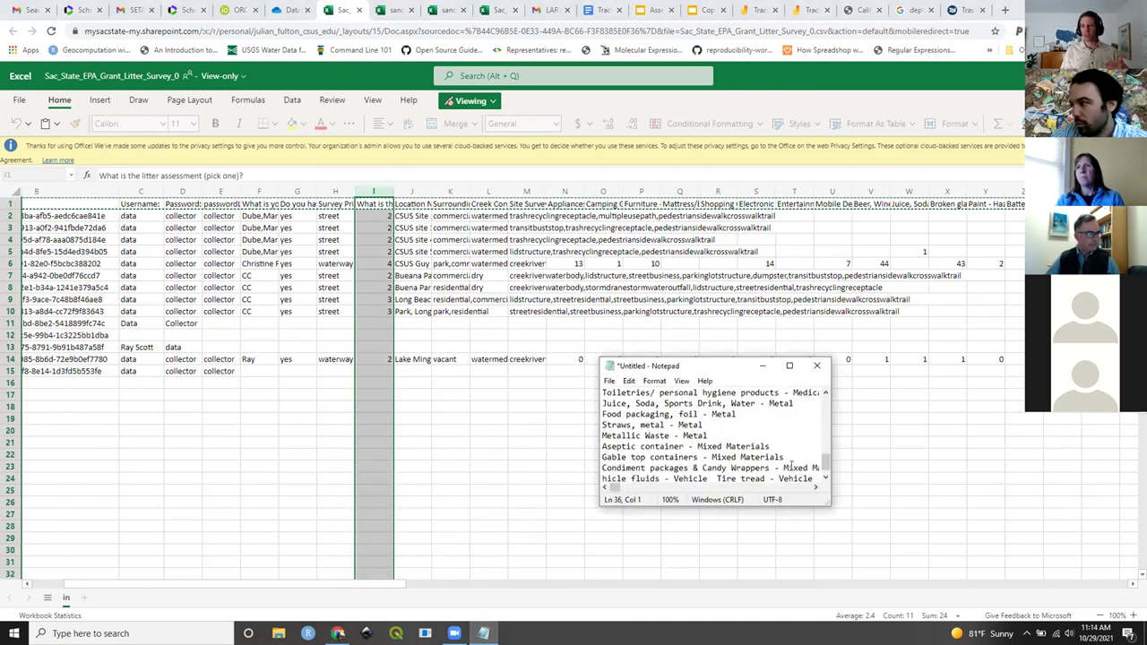
{"action": "left_click_drag", "start_coordinate": [612, 489], "coordinate": [625, 490]}
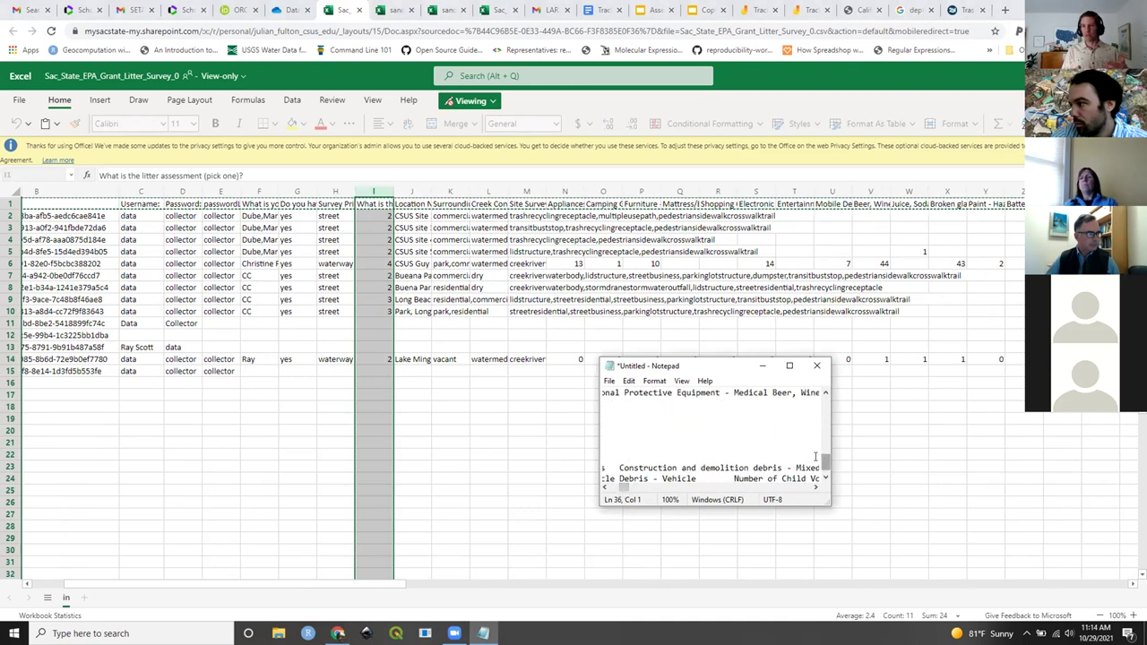
{"action": "left_click", "coordinate": [618, 468]}
{"action": "key", "text": "Return"}
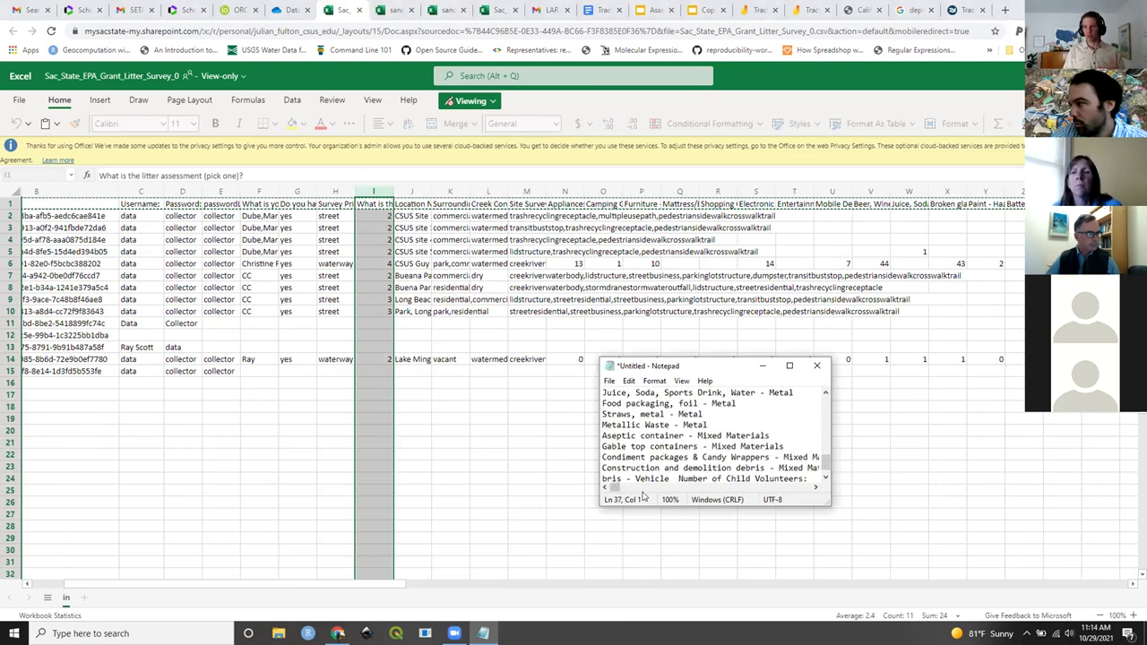
{"action": "left_click_drag", "start_coordinate": [613, 488], "coordinate": [617, 486]}
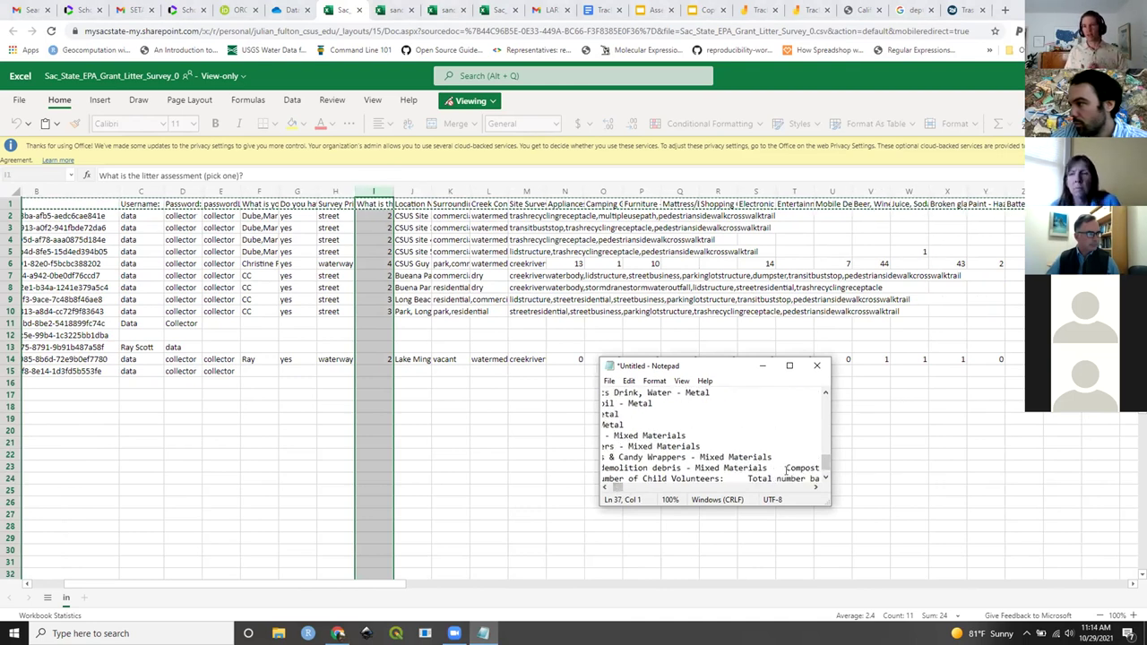
{"action": "left_click", "coordinate": [784, 468]}
{"action": "key", "text": "Return"}
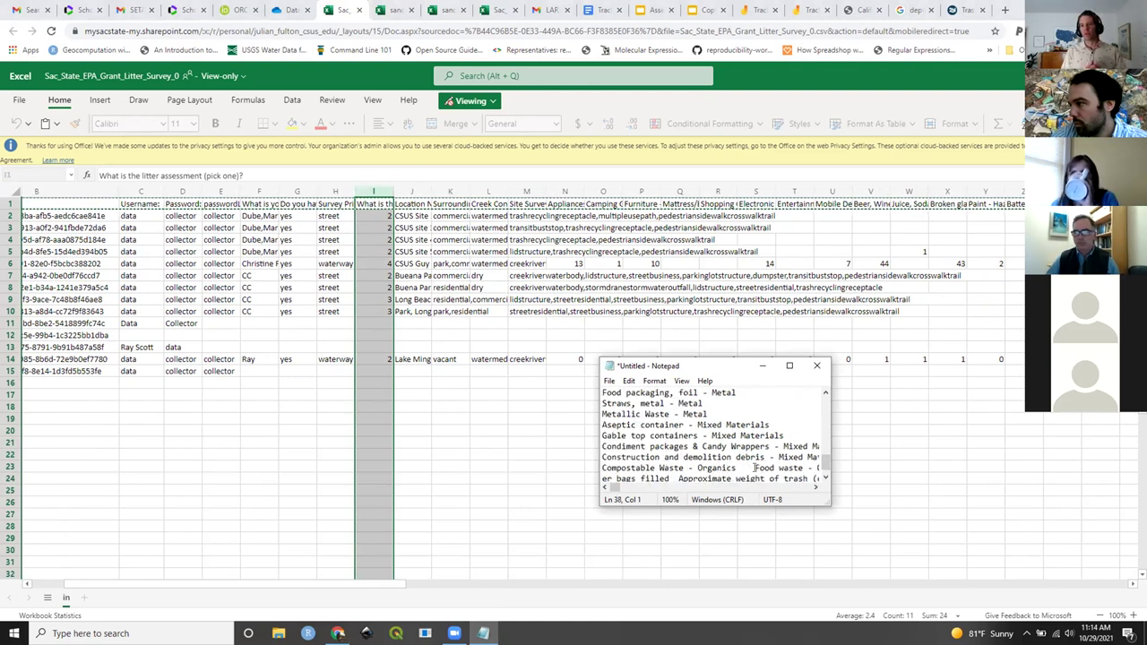
{"action": "key", "text": "Return"}
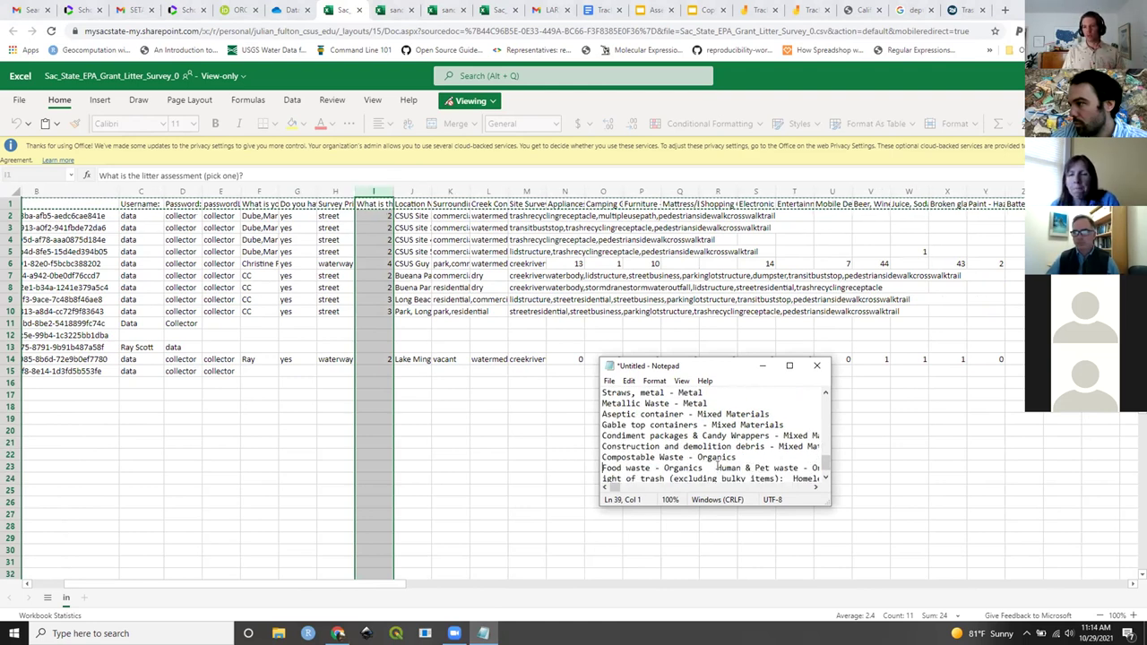
- Put the Food waste, Human & Pet waste and Other items headers on separate lines, with a line break before Books & Magazines - Paper
{"action": "key", "text": "Return"}
{"action": "left_click", "coordinate": [751, 467]}
{"action": "key", "text": "Return"}
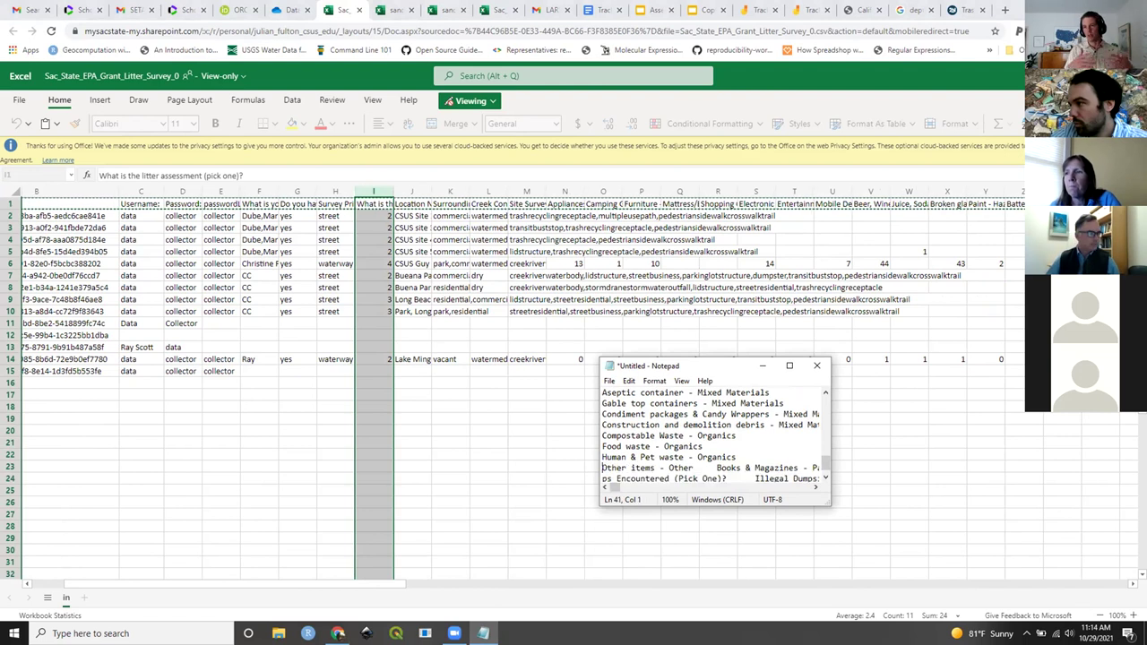
{"action": "left_click", "coordinate": [717, 468]}
{"action": "key", "text": "Return"}
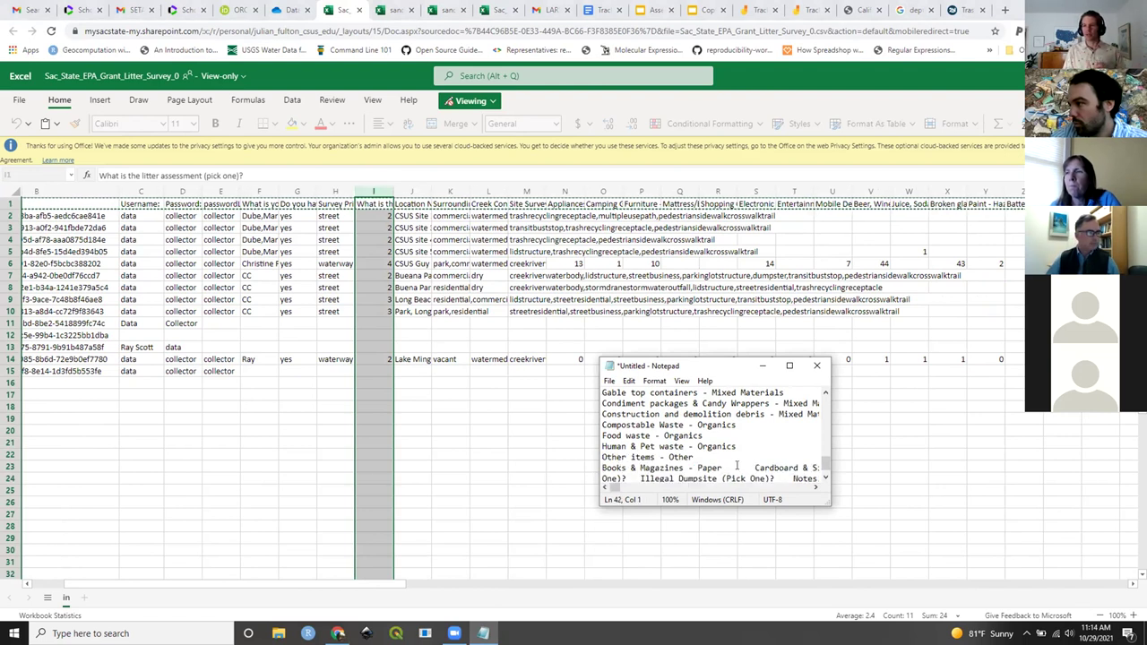
- Start new lines at the Cardboard & Signs, Newspaper/ inserts, Office paper/ mail and Paper bags headers
{"action": "left_click", "coordinate": [755, 467]}
{"action": "key", "text": "Return"}
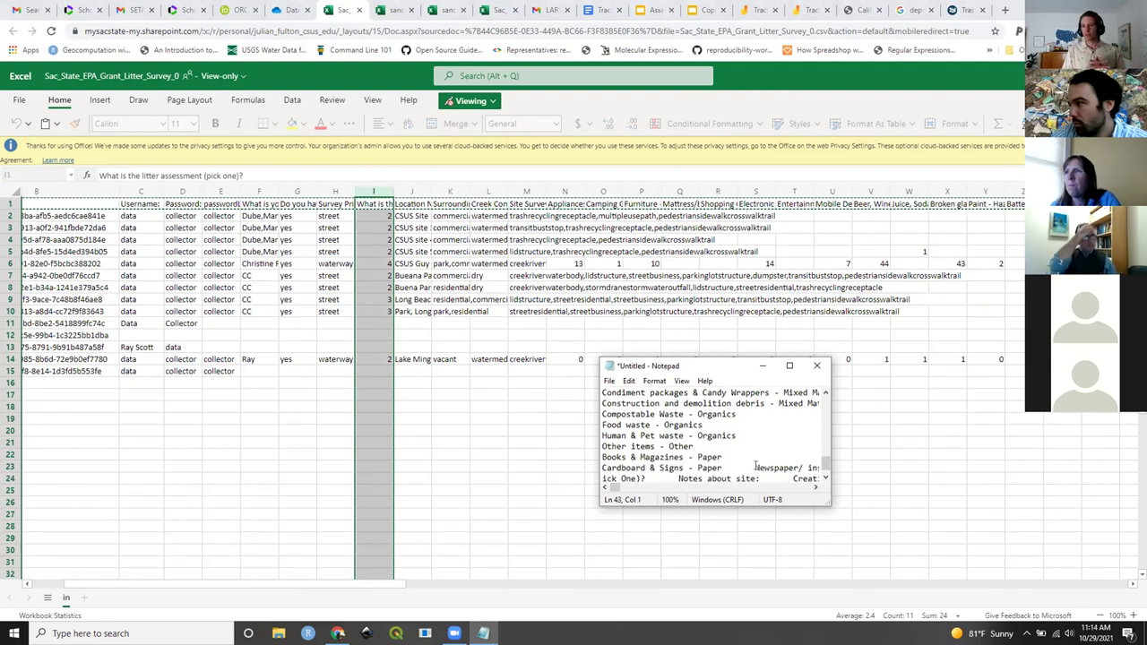
{"action": "left_click", "coordinate": [756, 466]}
{"action": "key", "text": "Return"}
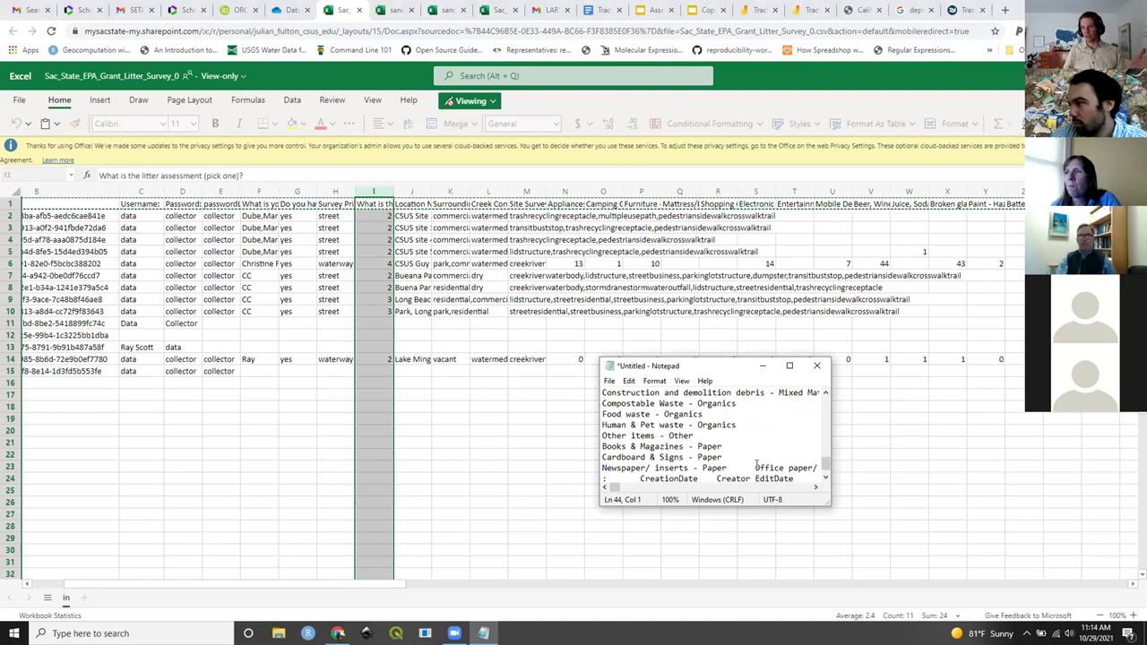
{"action": "key", "text": "Return"}
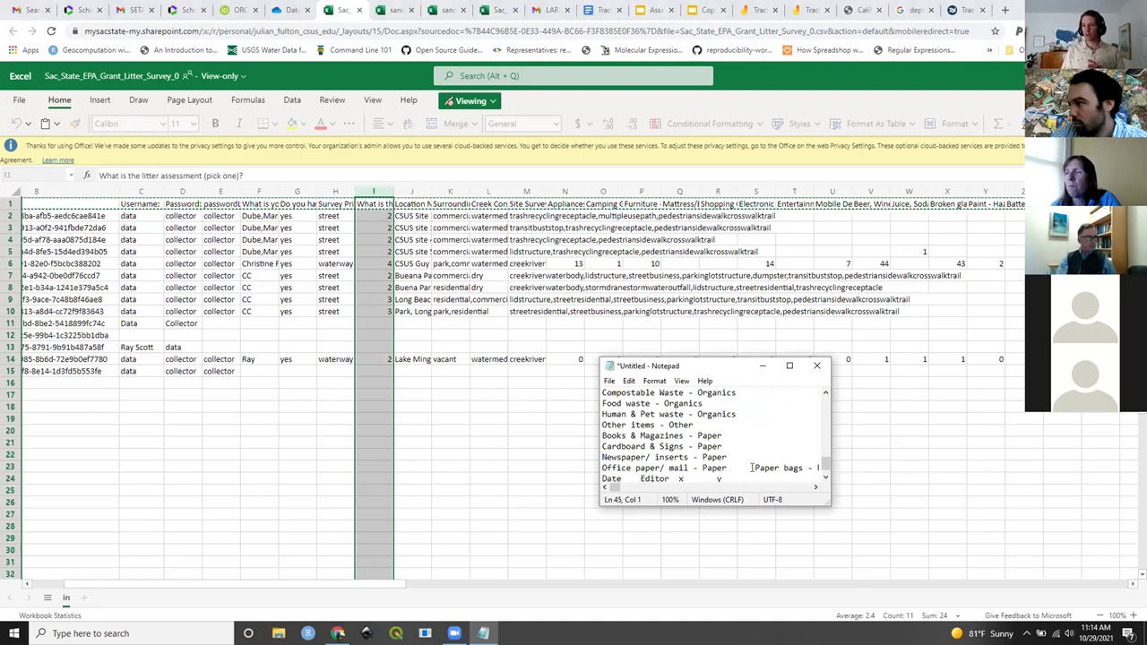
{"action": "key", "text": "Return"}
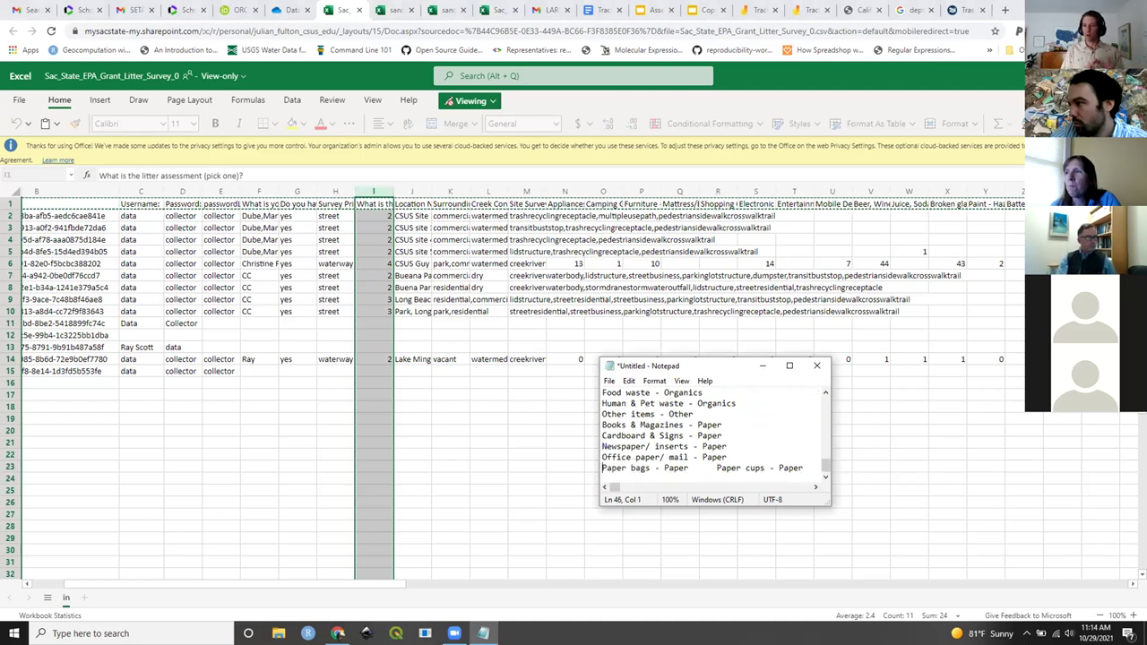
- Start new lines at Paper cups, Paper fast food service items, Paper Straws, Receipts and Small Plastic Lids Rings Tabs
{"action": "key", "text": "Return"}
{"action": "left_click", "coordinate": [716, 467]}
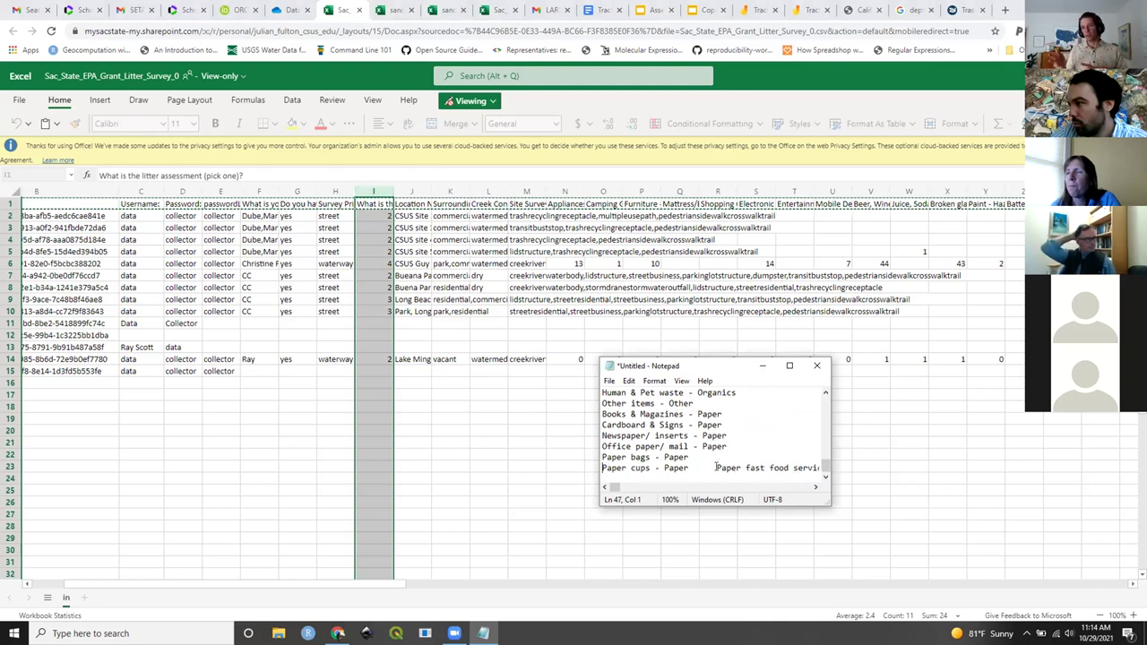
{"action": "key", "text": "Return"}
{"action": "left_click", "coordinate": [789, 467]}
{"action": "key", "text": "Return"}
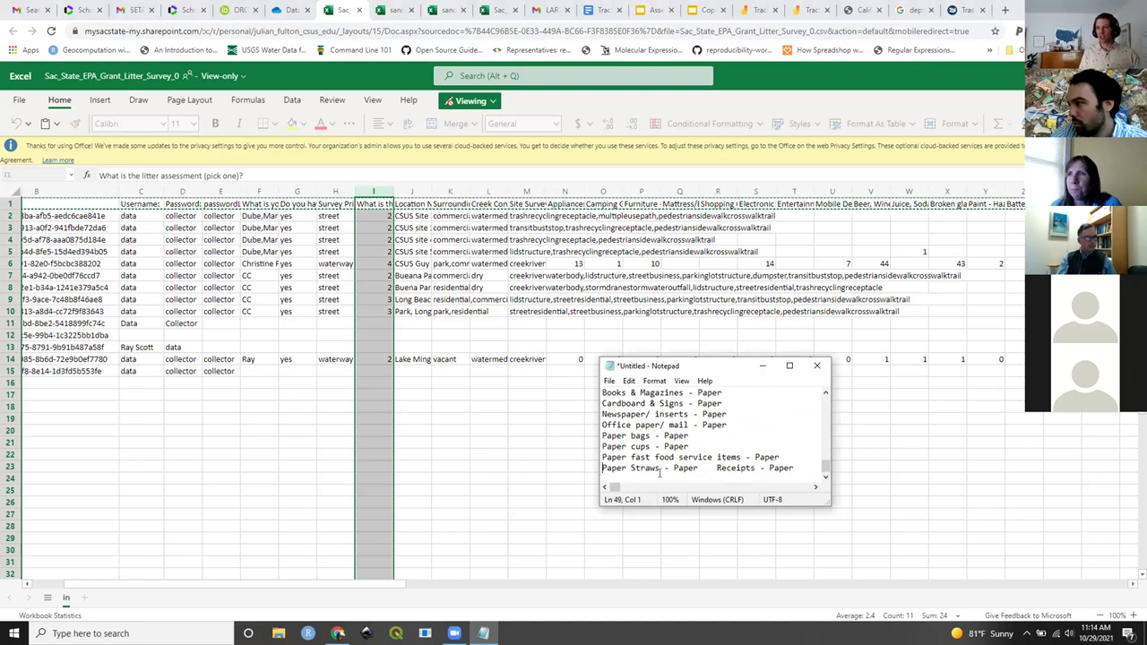
{"action": "key", "text": "Return"}
{"action": "left_click", "coordinate": [717, 466]}
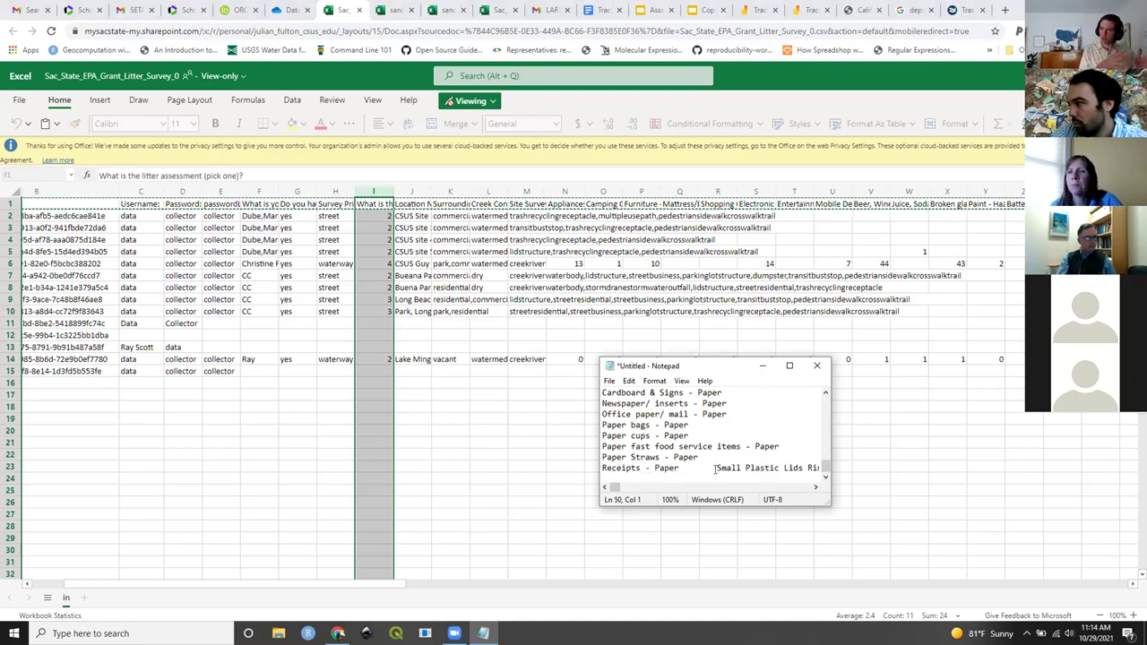
{"action": "key", "text": "Return"}
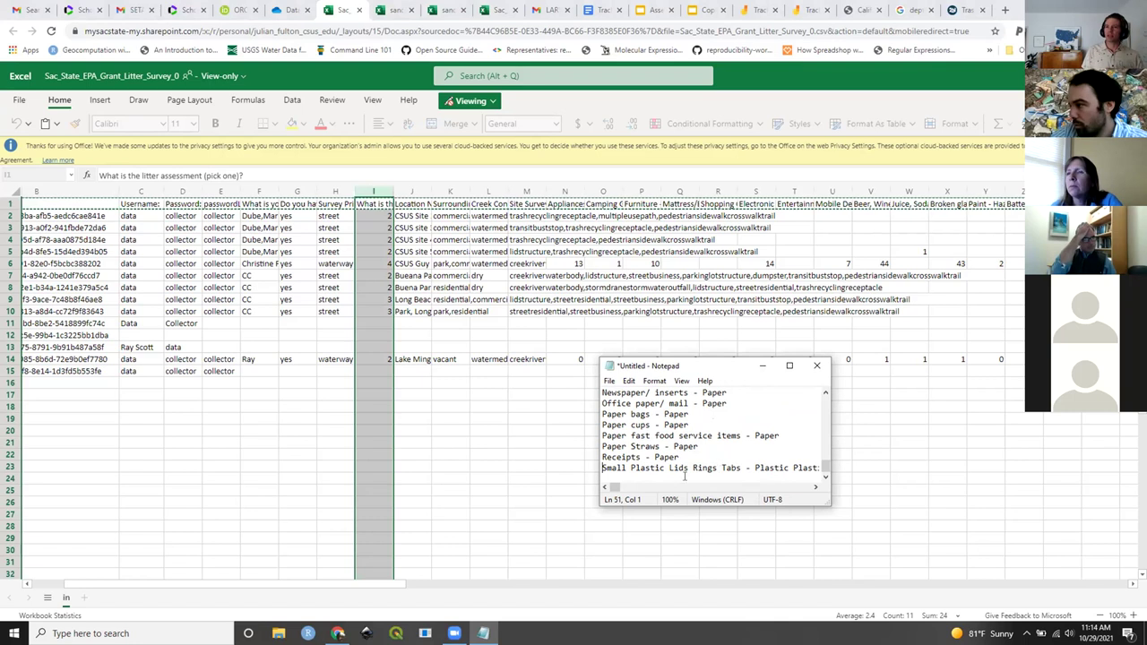
- Insert line breaks before the Plastic Foam (Coolers and Packaging) and Plastic packaging film headers
{"action": "left_click_drag", "start_coordinate": [615, 487], "coordinate": [625, 487]}
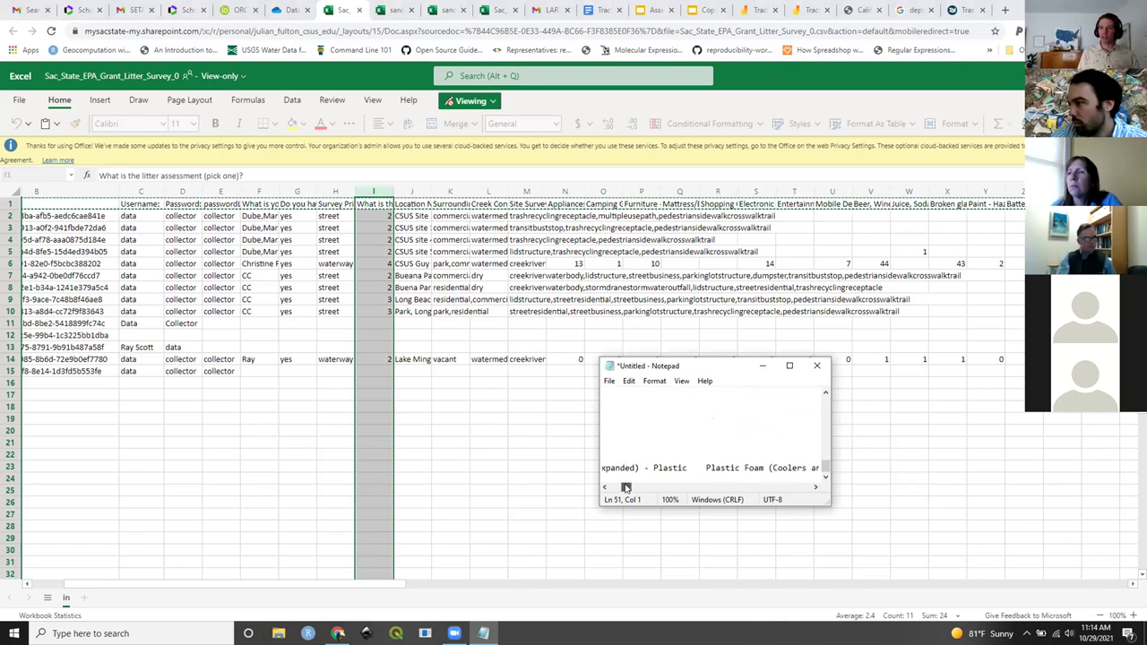
{"action": "left_click", "coordinate": [700, 467]}
{"action": "key", "text": "Return"}
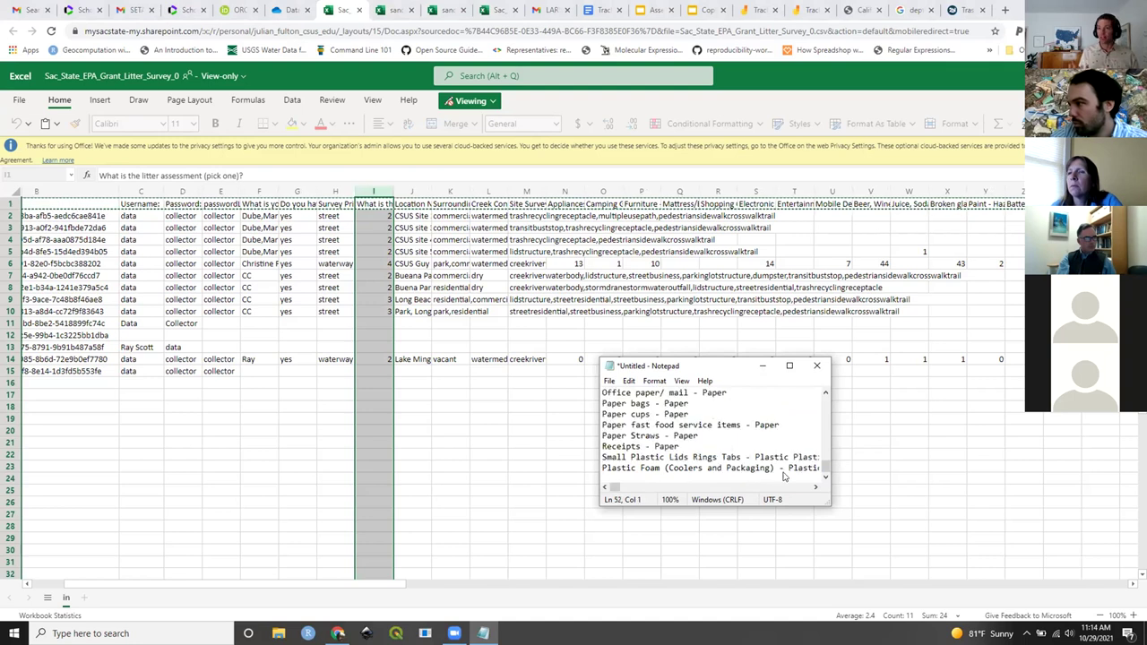
{"action": "left_click_drag", "start_coordinate": [615, 487], "coordinate": [625, 487]}
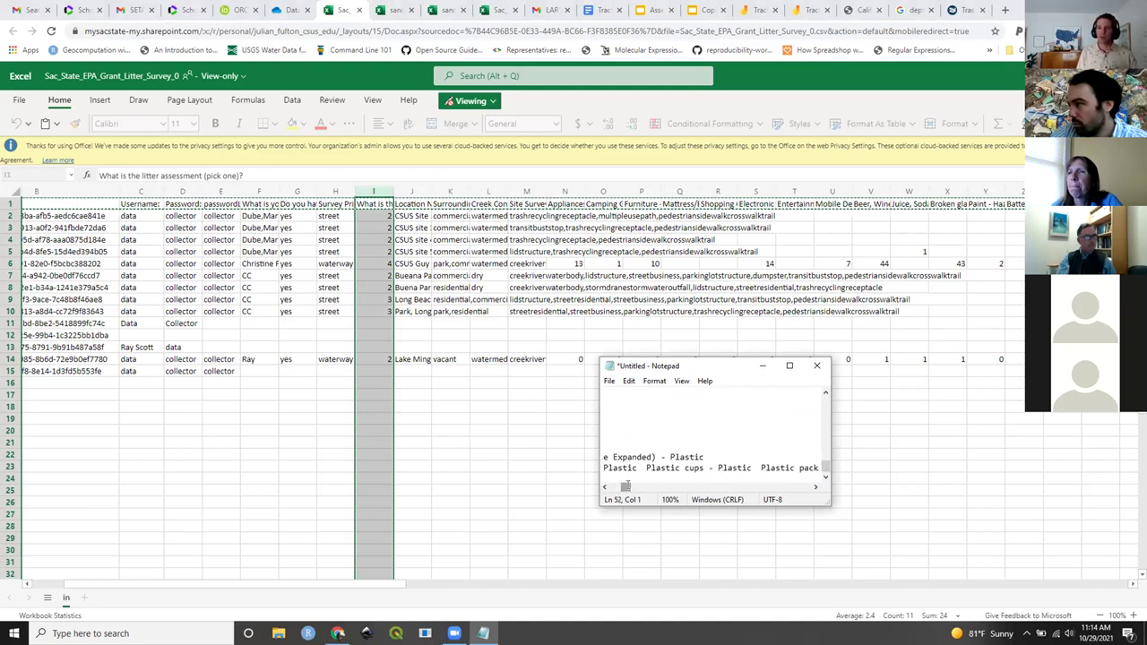
{"action": "left_click", "coordinate": [762, 467]}
{"action": "key", "text": "Return"}
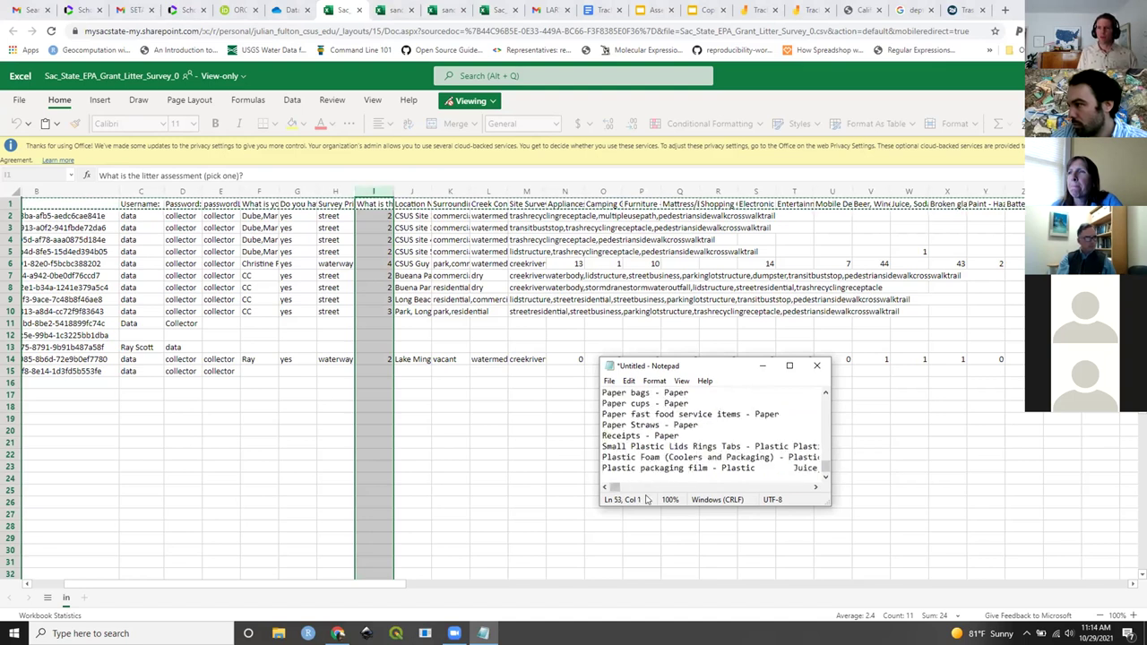
- Start new lines at the Juice, Soda, Sports Drink, Water - Plastic, the Retail/grocery bags and the Straws, plastic headers
{"action": "left_click", "coordinate": [793, 468]}
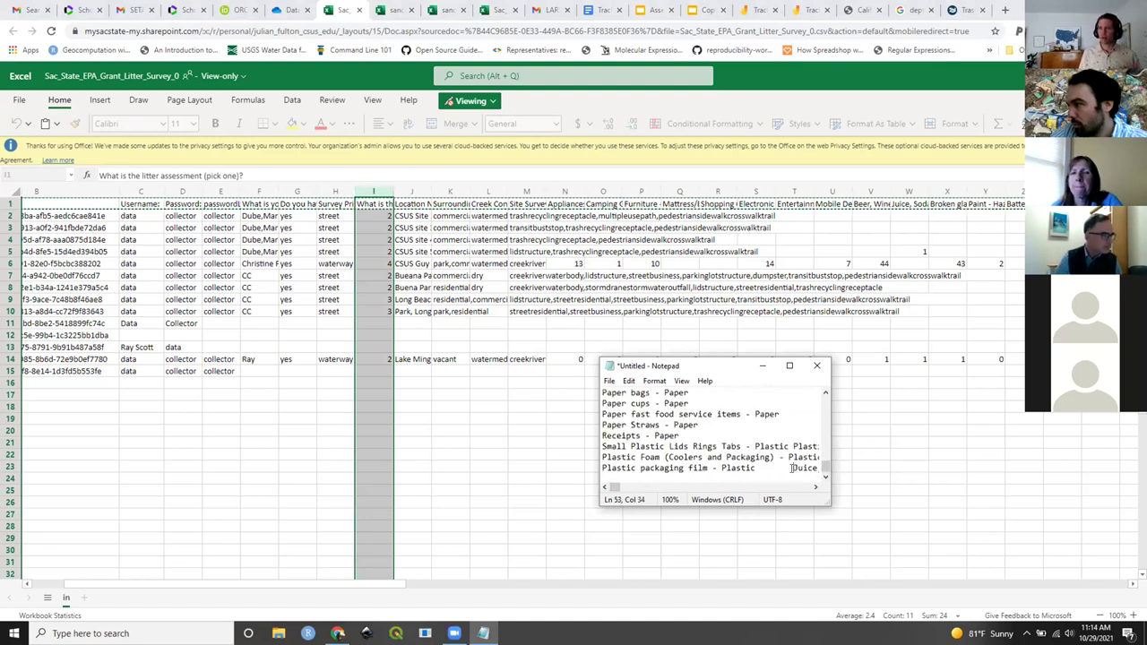
{"action": "key", "text": "Return"}
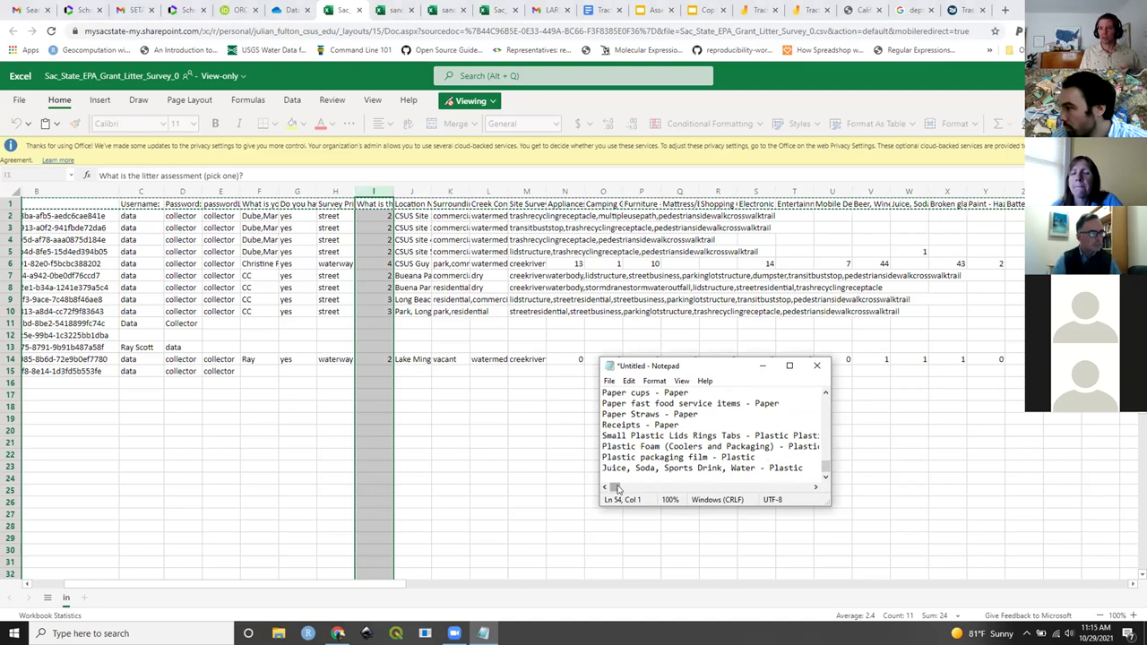
{"action": "left_click_drag", "start_coordinate": [616, 487], "coordinate": [620, 487]}
{"action": "left_click", "coordinate": [695, 468]}
{"action": "key", "text": "Return"}
{"action": "left_click", "coordinate": [751, 468]}
{"action": "key", "text": "Return"}
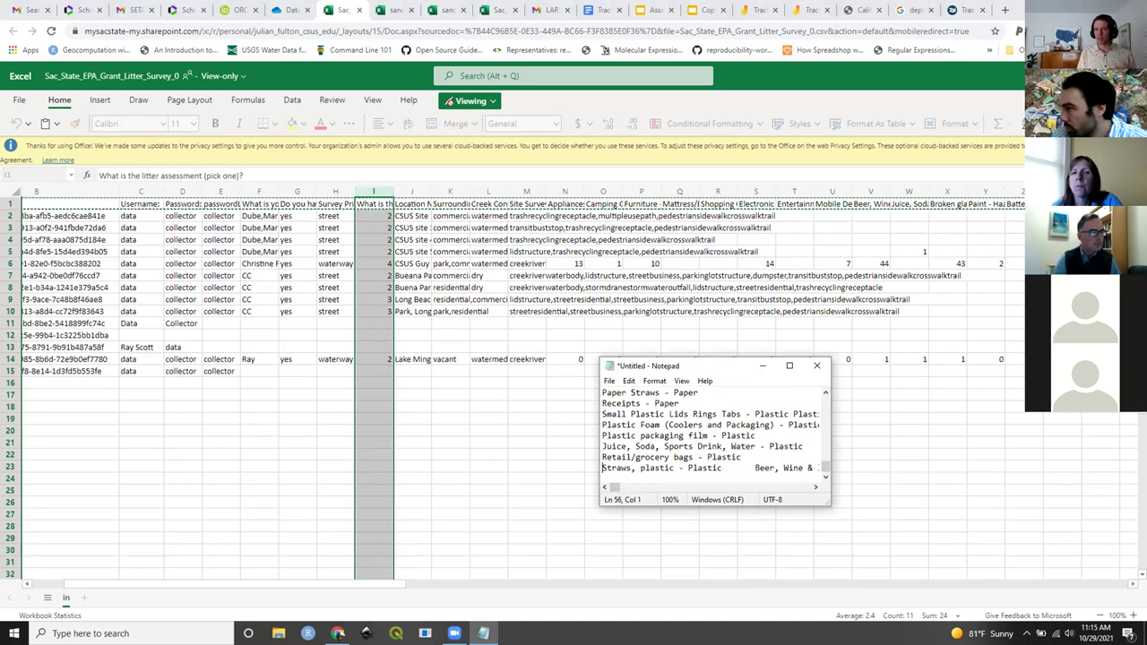
- Start new lines at the Beer, Wine & liquor - Plastic, Other plastic - Plastic and Rugs - Textiles headers
{"action": "left_click", "coordinate": [753, 468]}
{"action": "key", "text": "Return"}
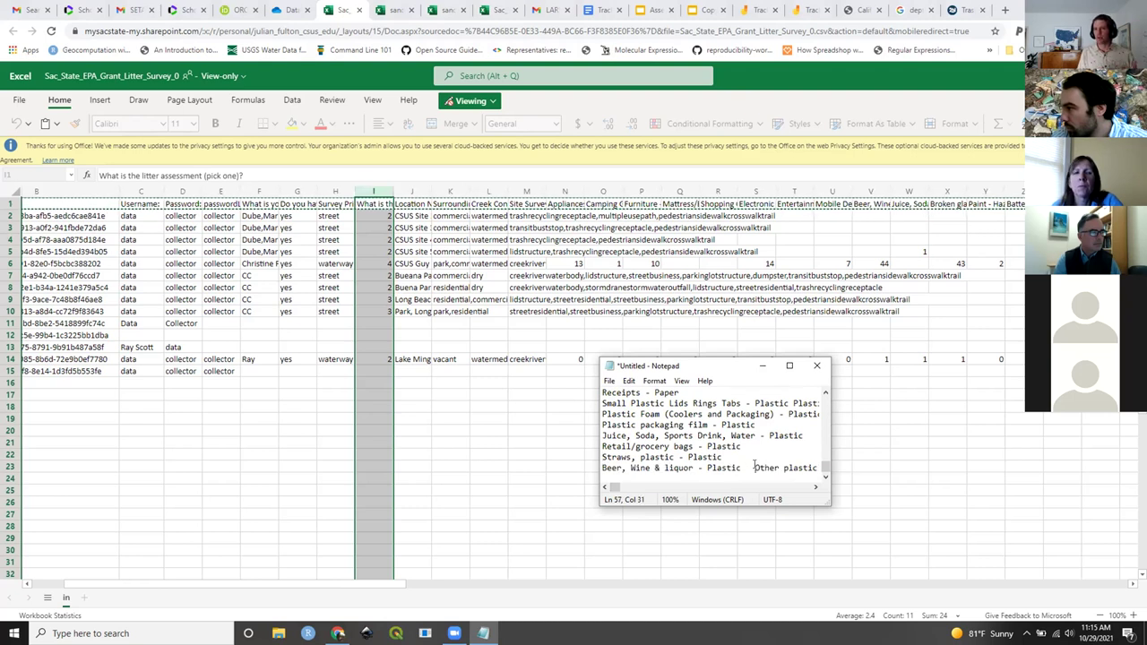
{"action": "key", "text": "Return"}
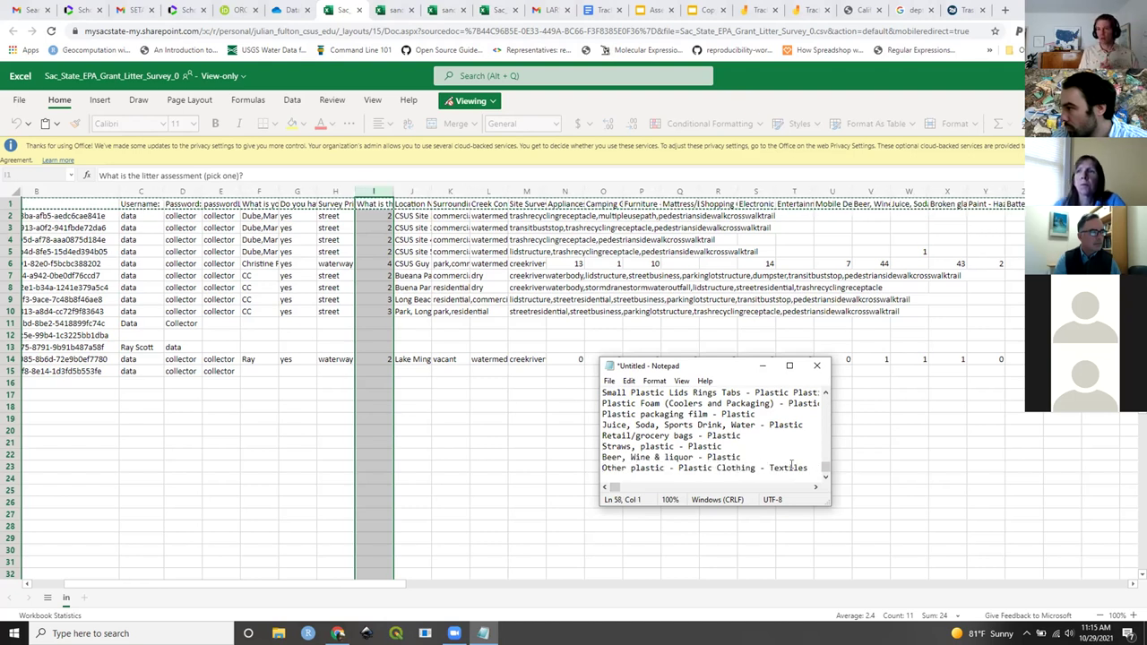
{"action": "left_click", "coordinate": [813, 468]}
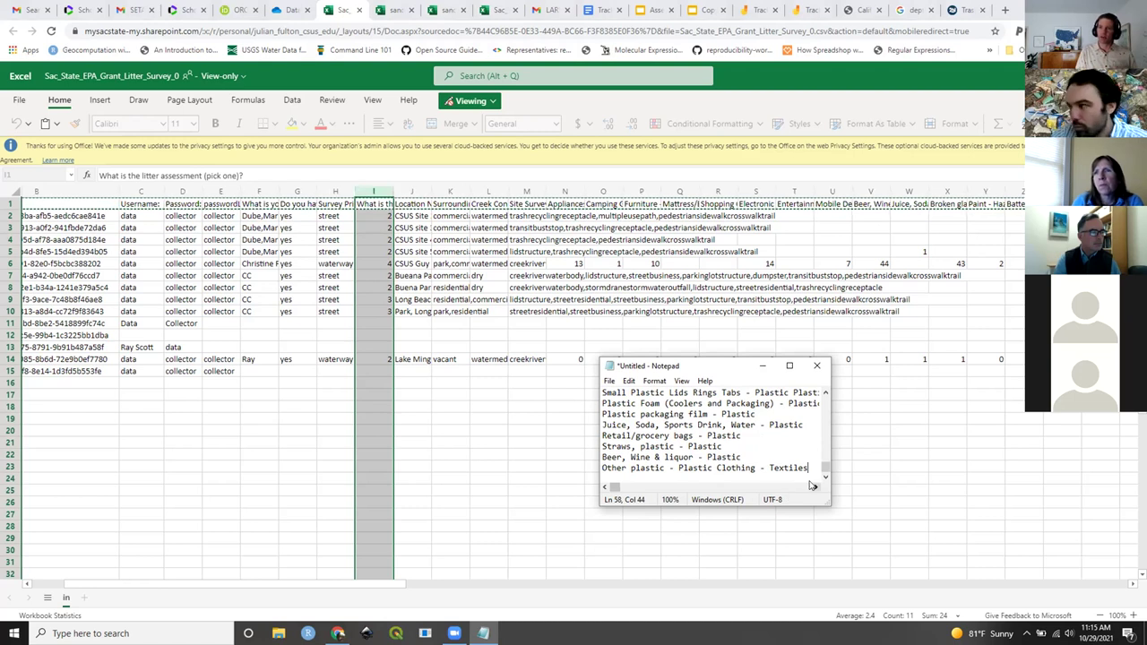
{"action": "key", "text": "Return"}
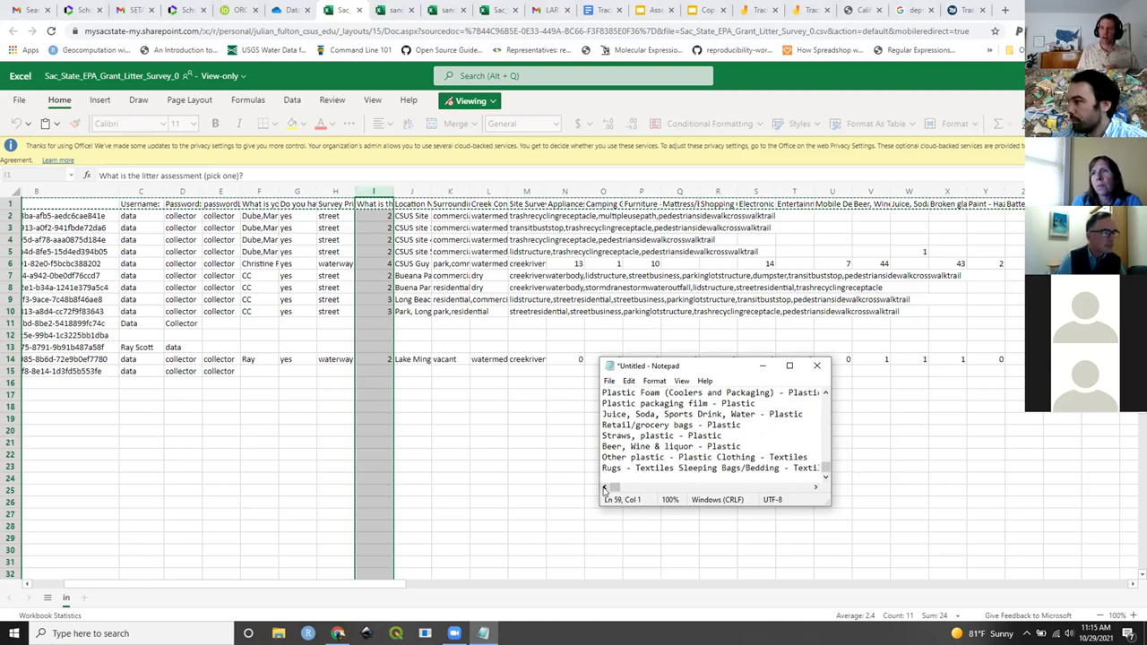
- Select the location name column in the survey sheet, then return to Notepad and break the line before the Cigarettes, Cigars & associated unused ends header
{"action": "left_click", "coordinate": [414, 193]}
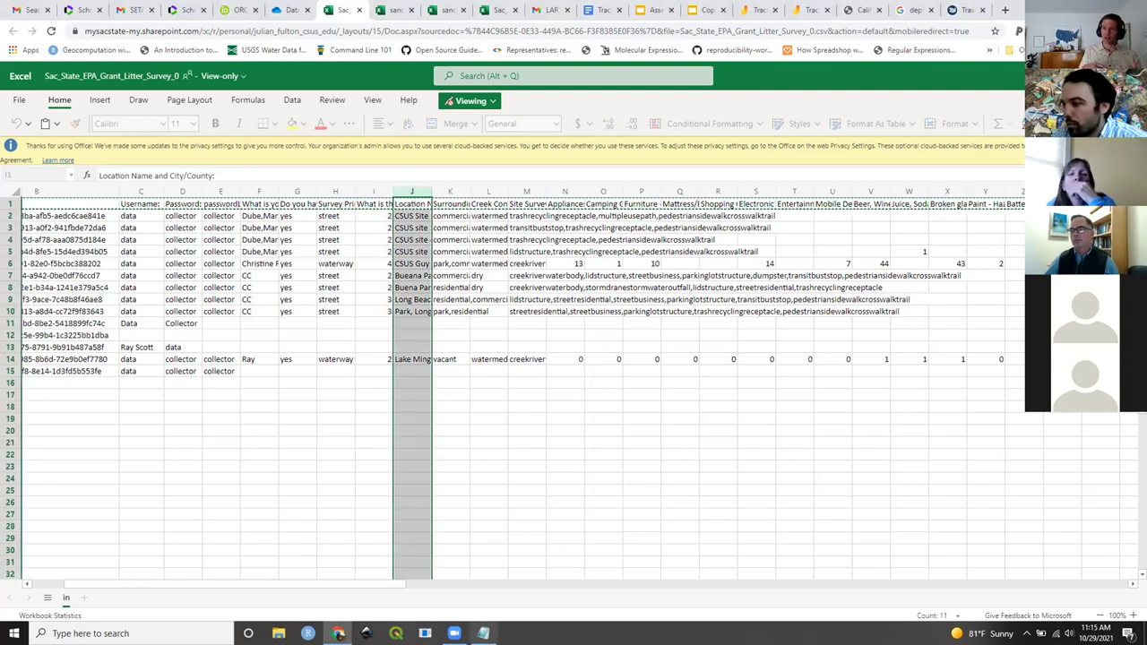
{"action": "left_click", "coordinate": [483, 633]}
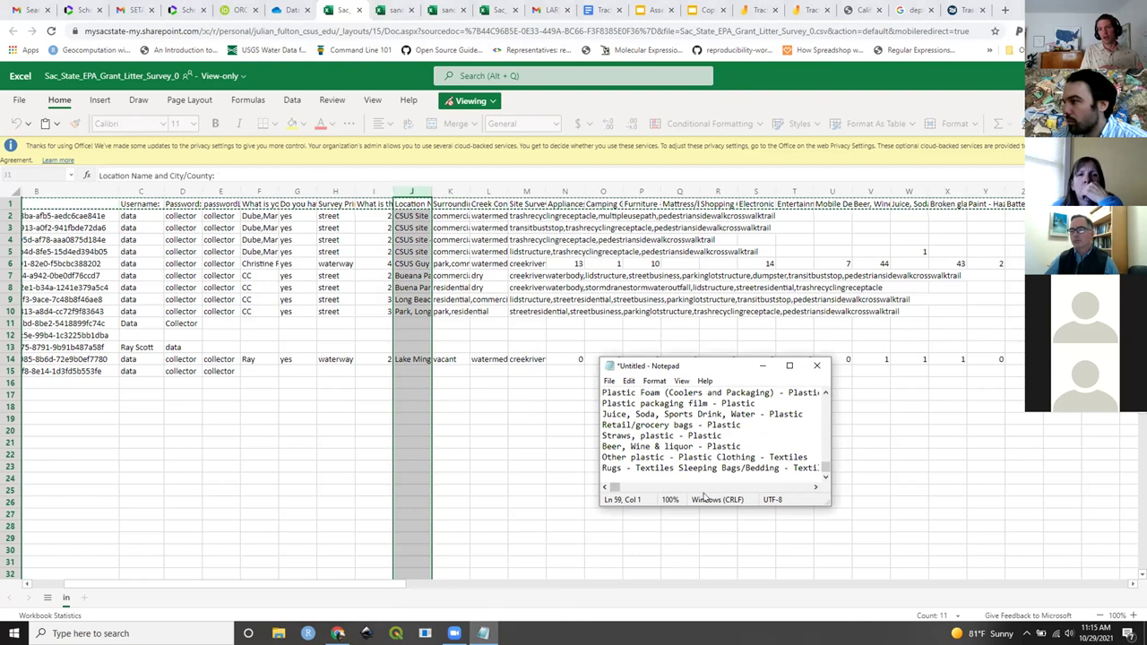
{"action": "left_click_drag", "start_coordinate": [614, 487], "coordinate": [620, 487]}
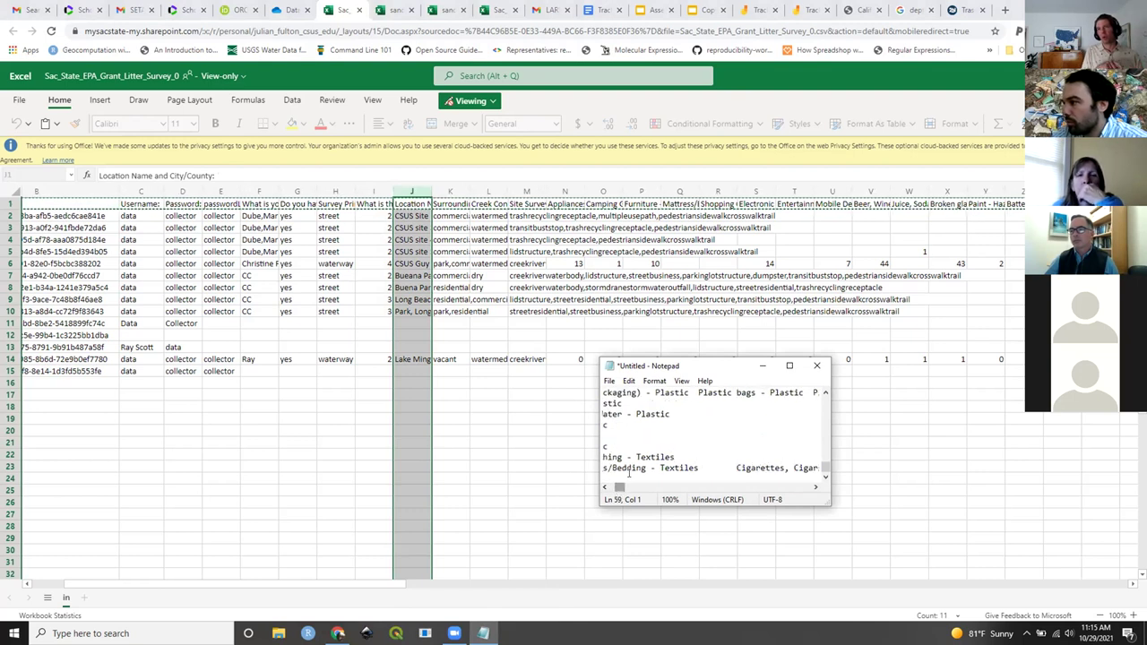
{"action": "left_click", "coordinate": [733, 468]}
{"action": "key", "text": "Return"}
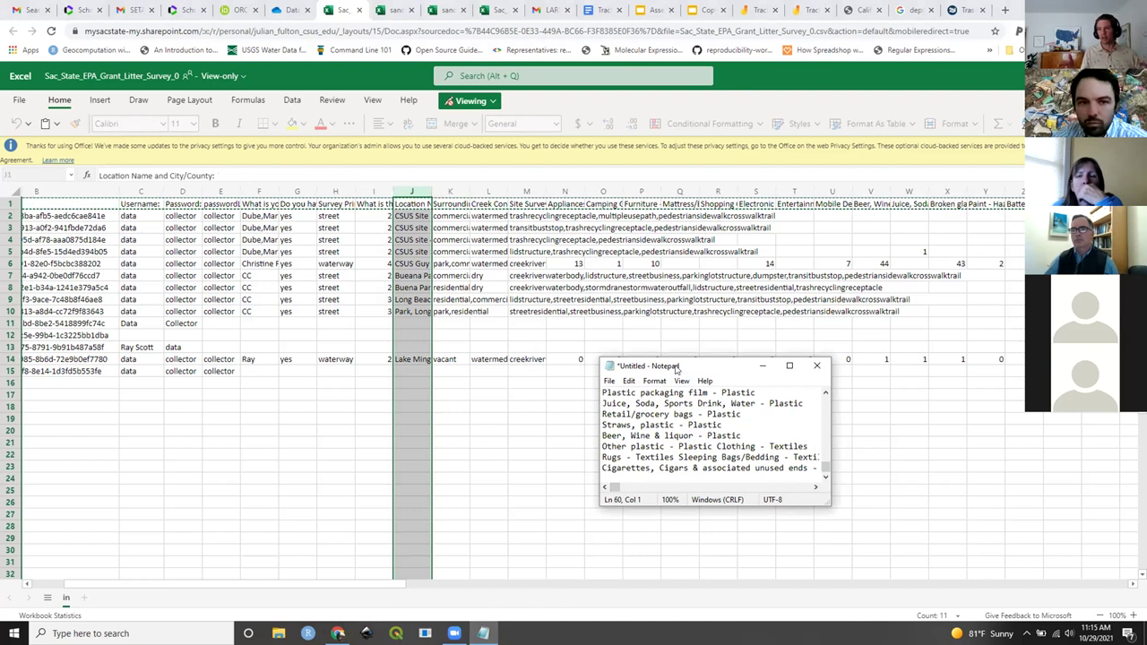
- Minimize Notepad and widen the Location Name and City/County and Surrounding Land Use columns so their entries can be read
{"action": "left_click", "coordinate": [762, 365]}
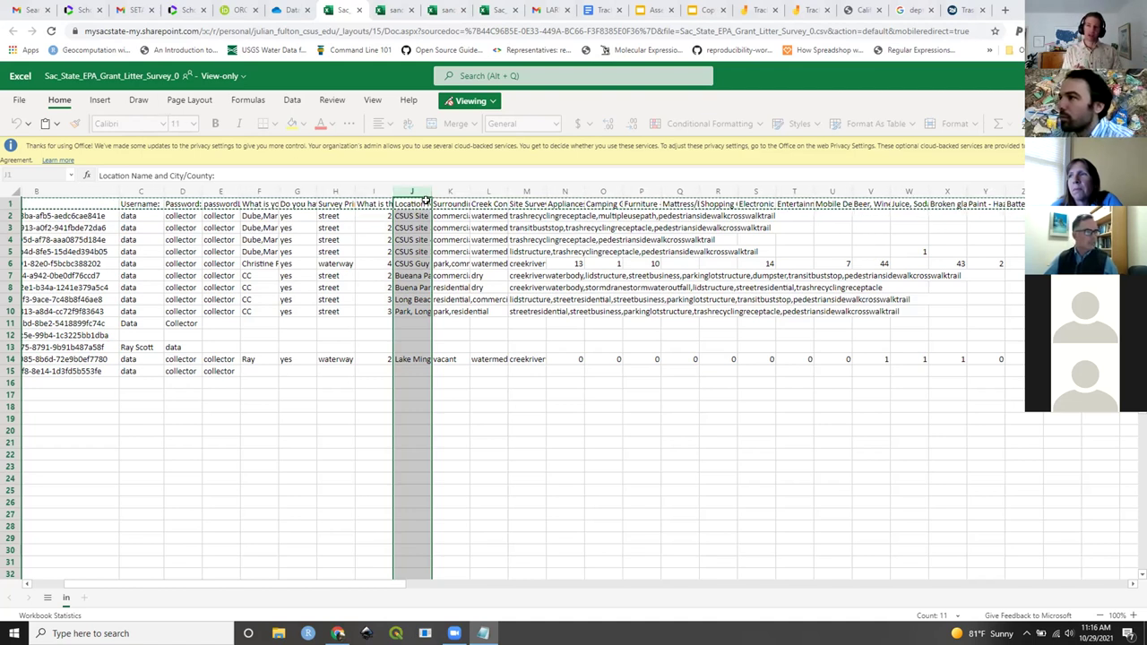
{"action": "left_click_drag", "start_coordinate": [430, 198], "coordinate": [483, 188]}
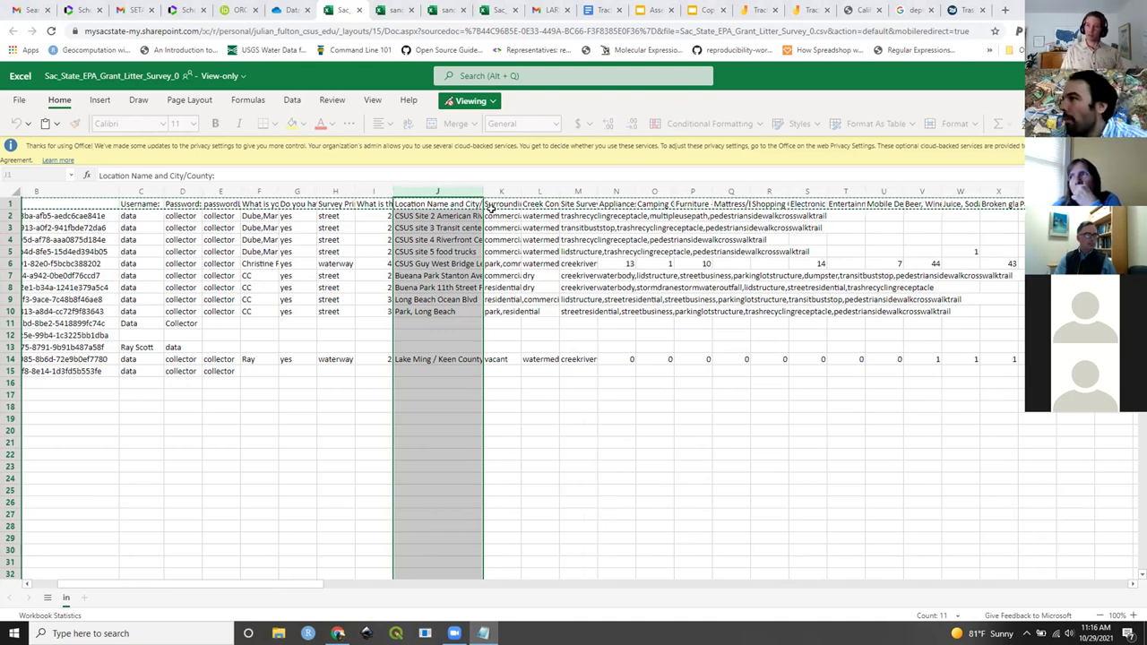
{"action": "left_click_drag", "start_coordinate": [479, 192], "coordinate": [534, 192]}
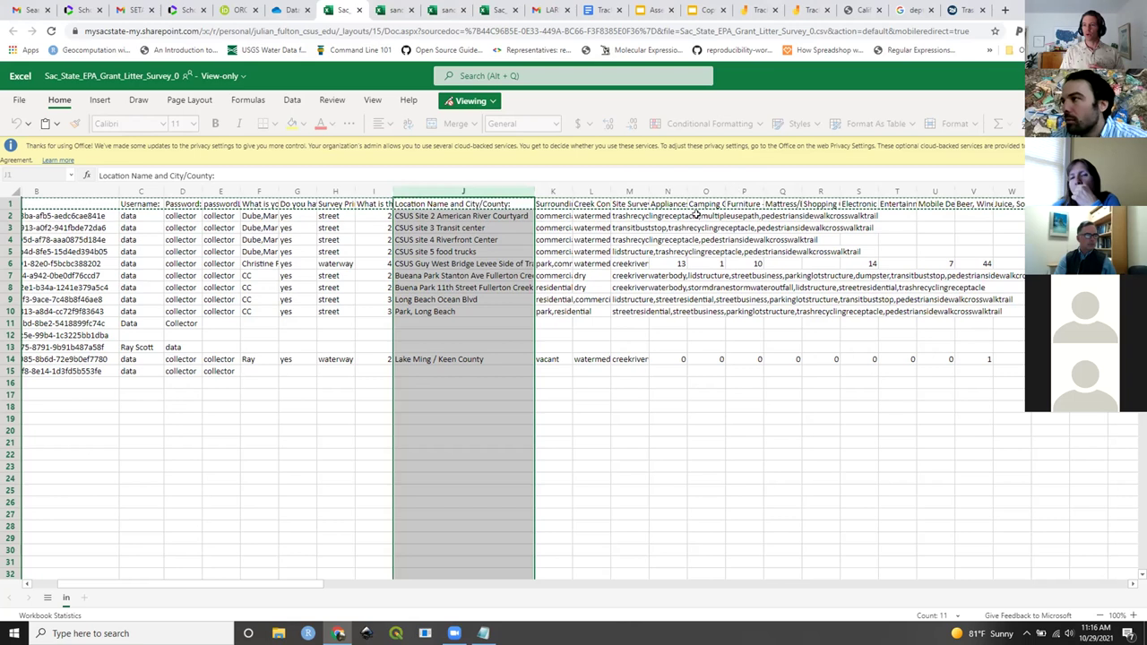
{"action": "left_click", "coordinate": [558, 214]}
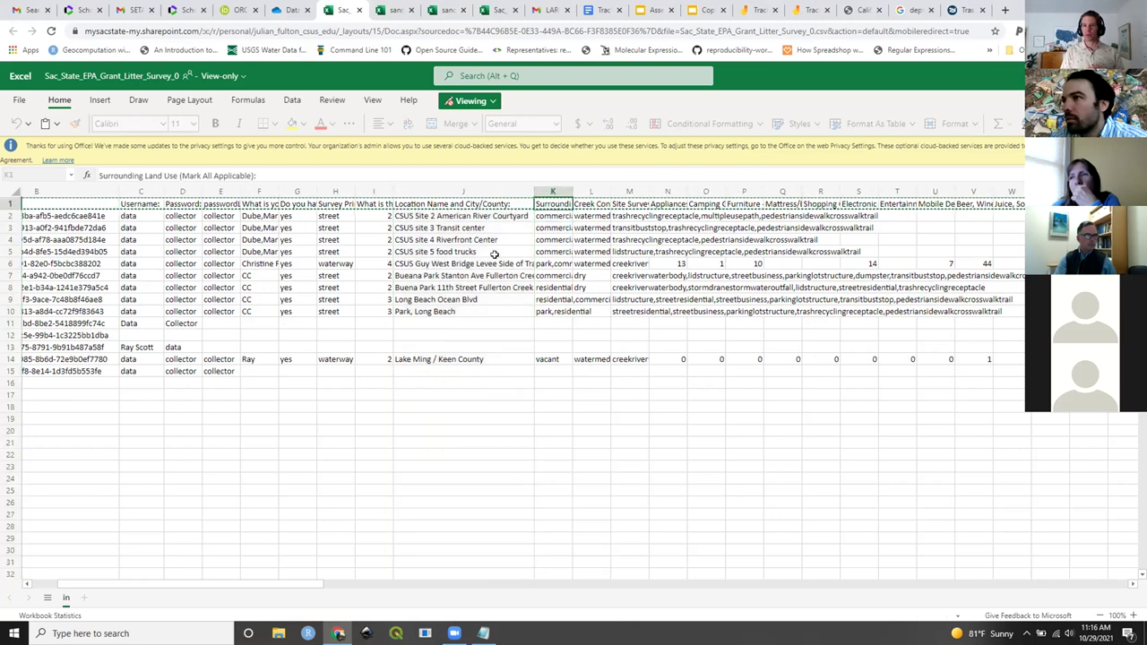
{"action": "left_click_drag", "start_coordinate": [570, 191], "coordinate": [628, 192]}
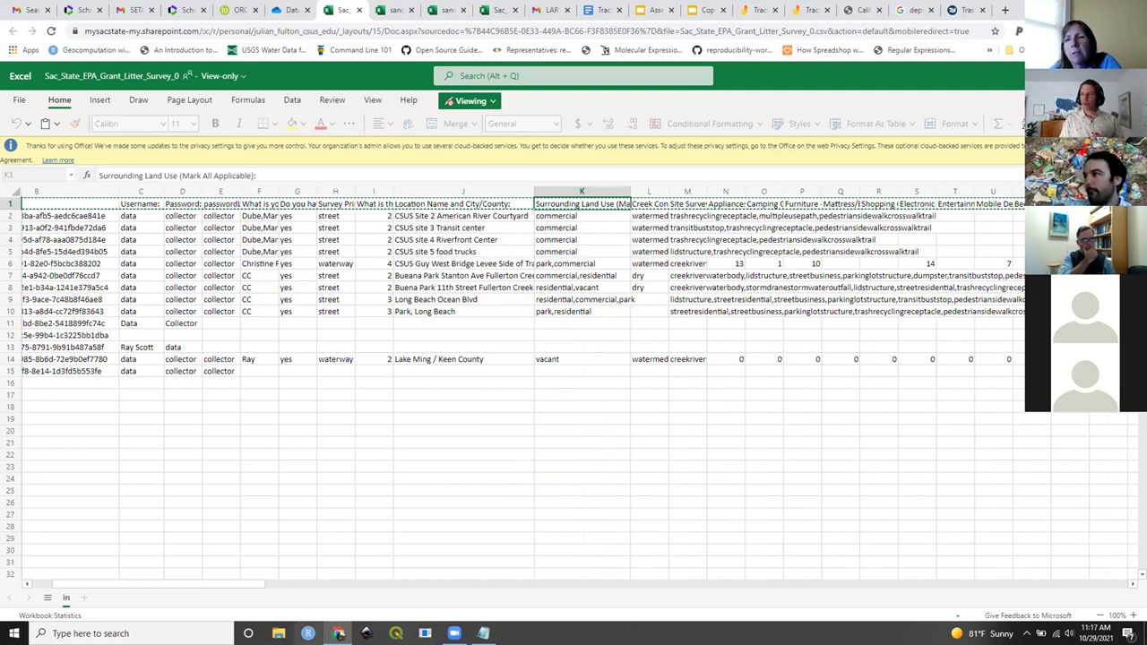
- Widen the Notes about site column, then look over the approximate trash weight and Site Survey headers
{"action": "left_click_drag", "start_coordinate": [170, 587], "coordinate": [249, 583]}
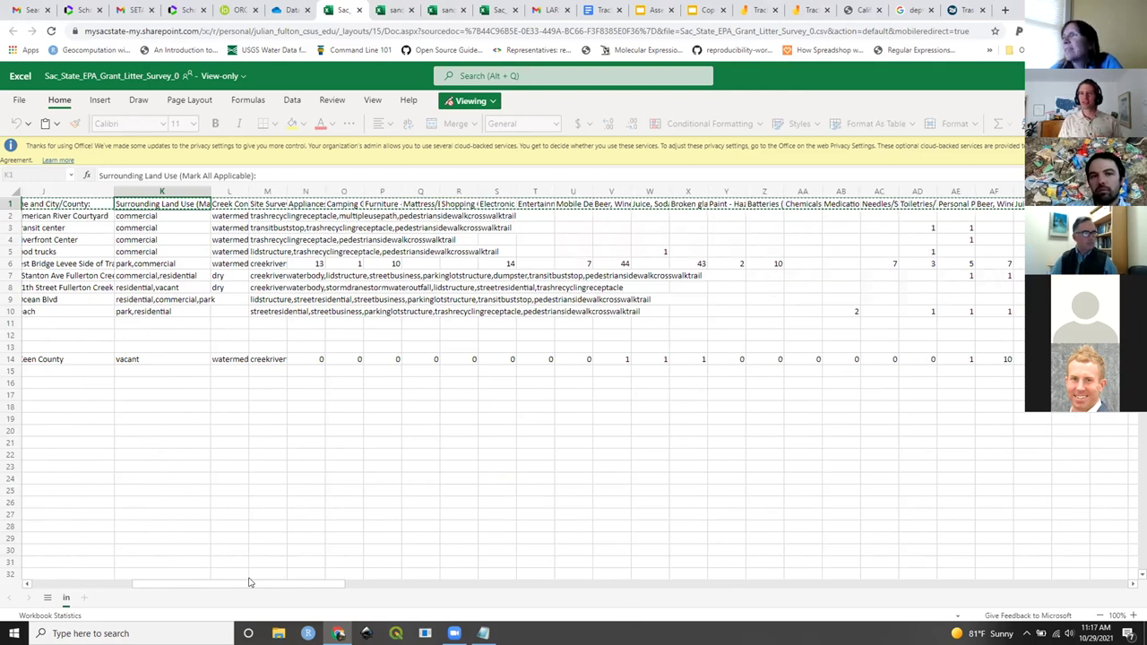
{"action": "left_click_drag", "start_coordinate": [249, 583], "coordinate": [660, 609]}
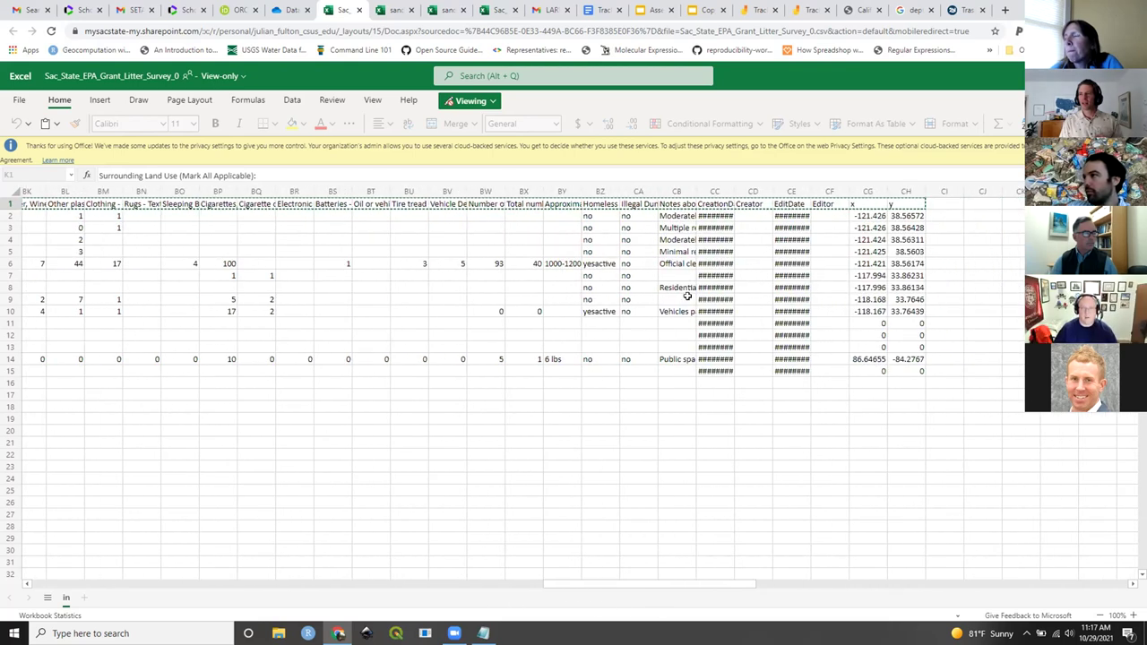
{"action": "left_click", "coordinate": [683, 215]}
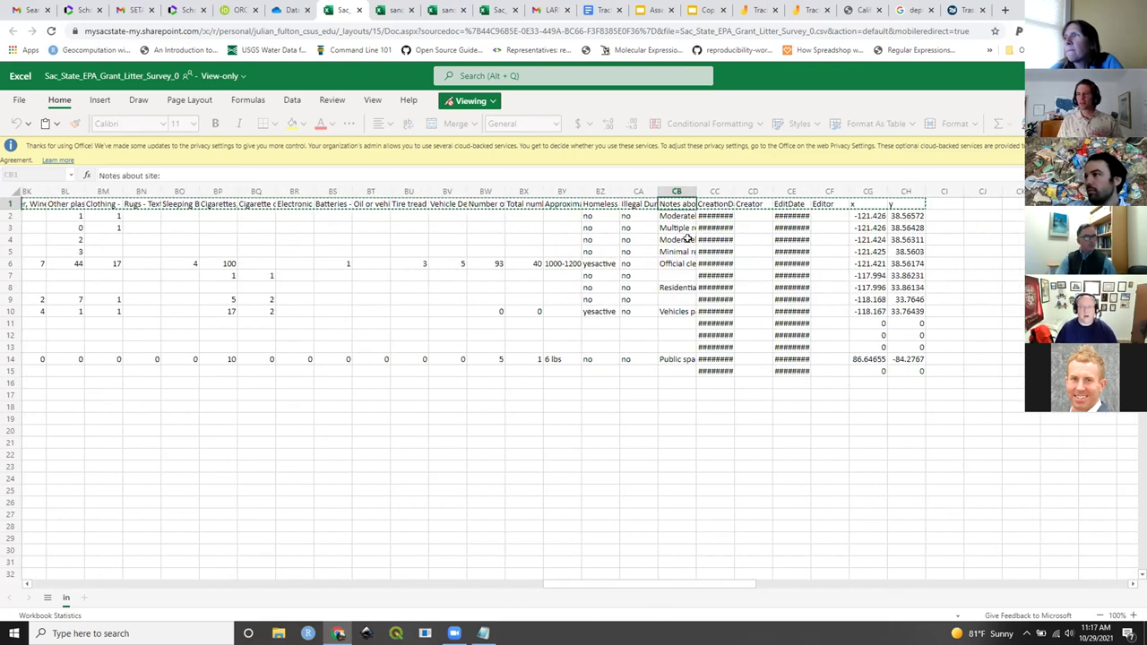
{"action": "left_click_drag", "start_coordinate": [695, 190], "coordinate": [770, 190]}
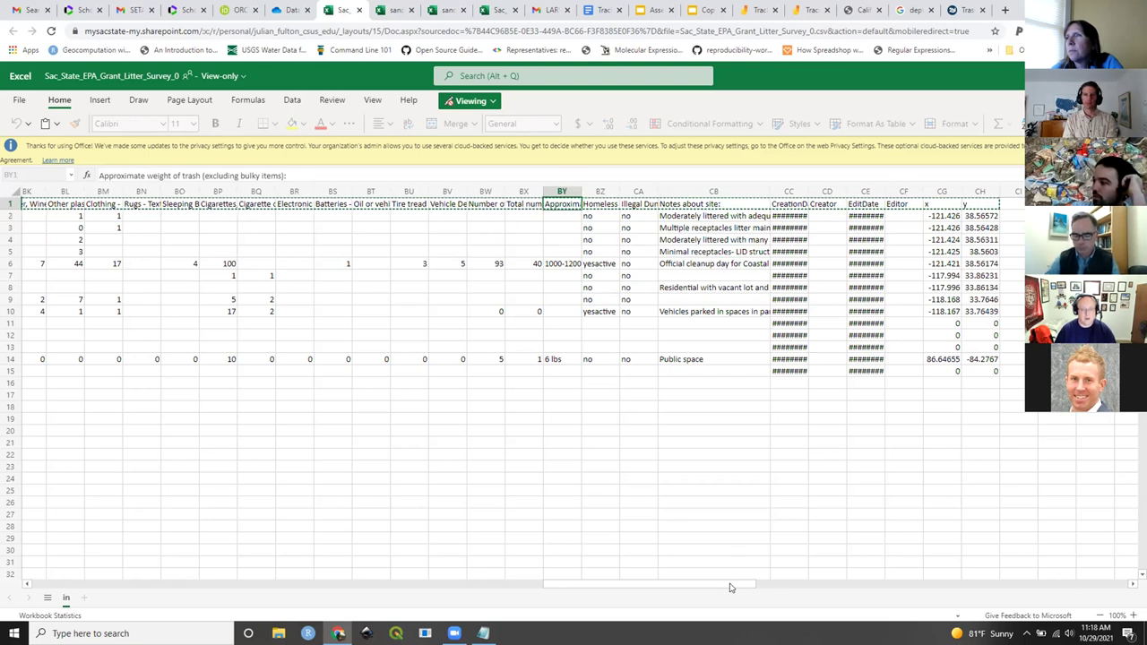
{"action": "left_click_drag", "start_coordinate": [729, 590], "coordinate": [239, 607]}
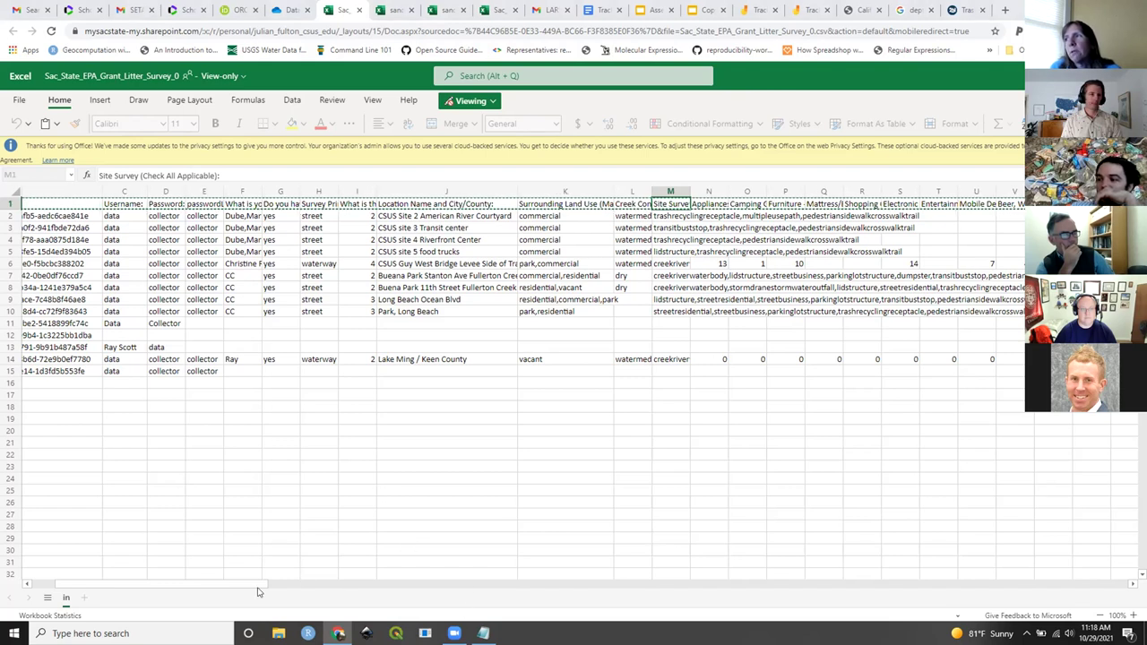
- Check the approximate weight of trash entries for the CSUS Guy West Bridge and Lake Ming sites
{"action": "left_click_drag", "start_coordinate": [266, 584], "coordinate": [316, 584]}
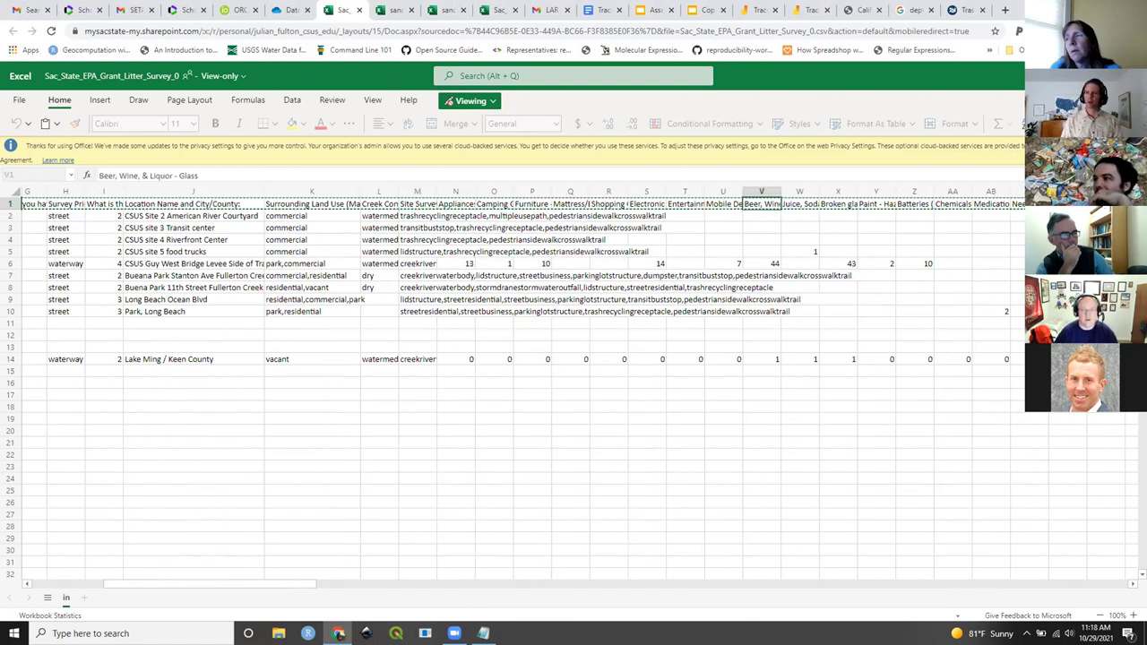
{"action": "left_click_drag", "start_coordinate": [310, 586], "coordinate": [755, 576]}
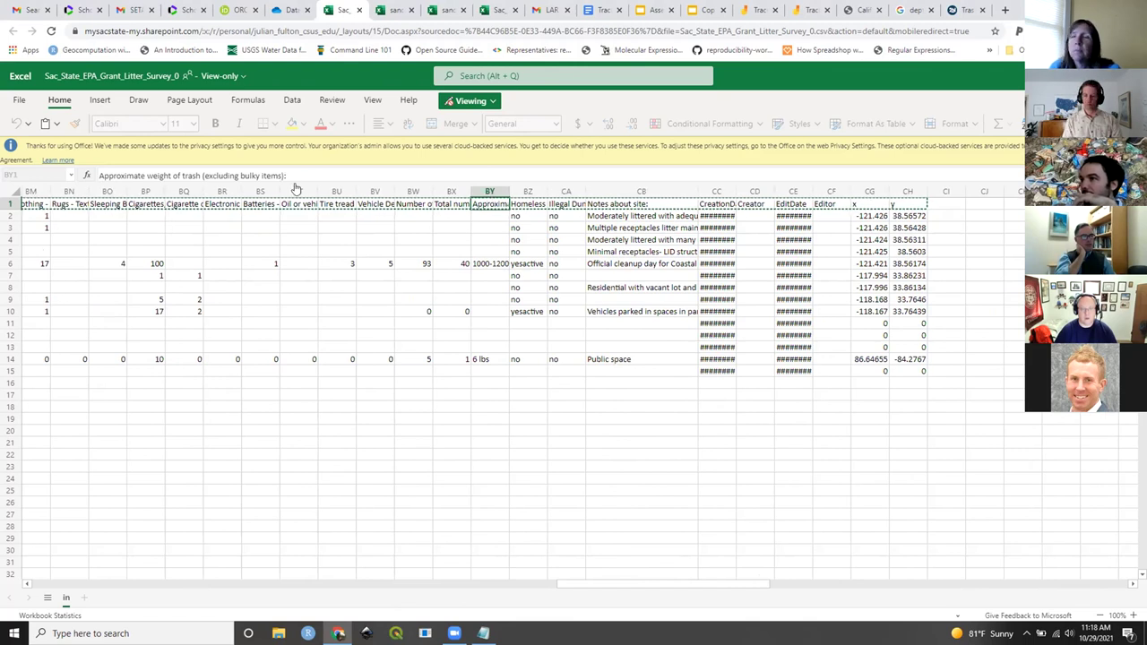
{"action": "left_click", "coordinate": [478, 264]}
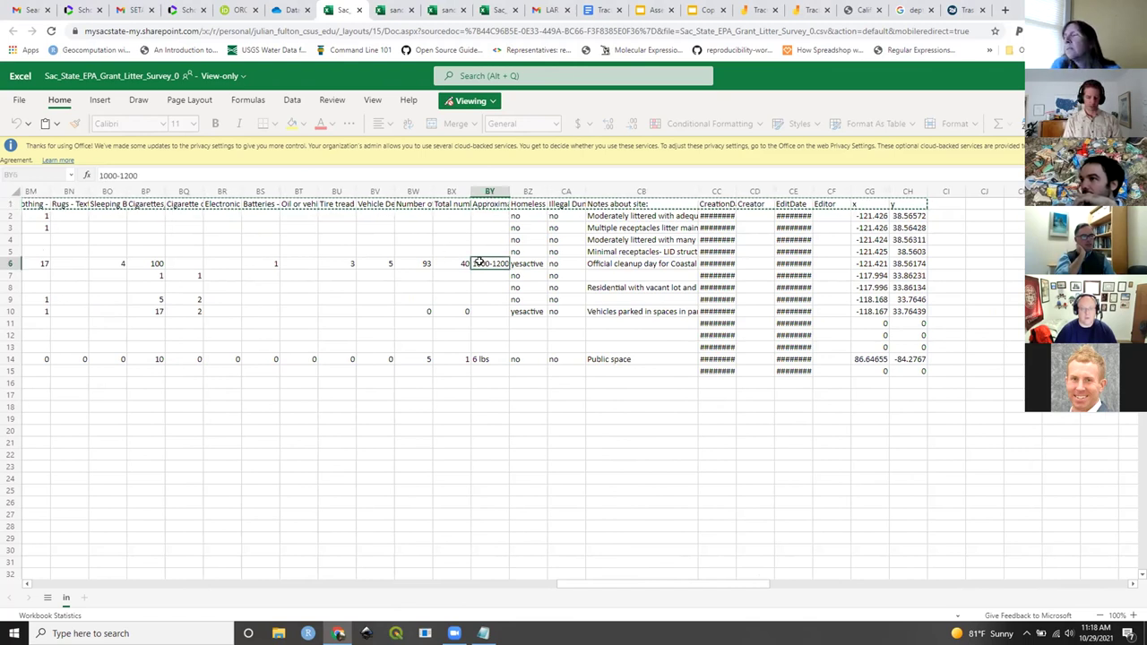
{"action": "left_click", "coordinate": [479, 360]}
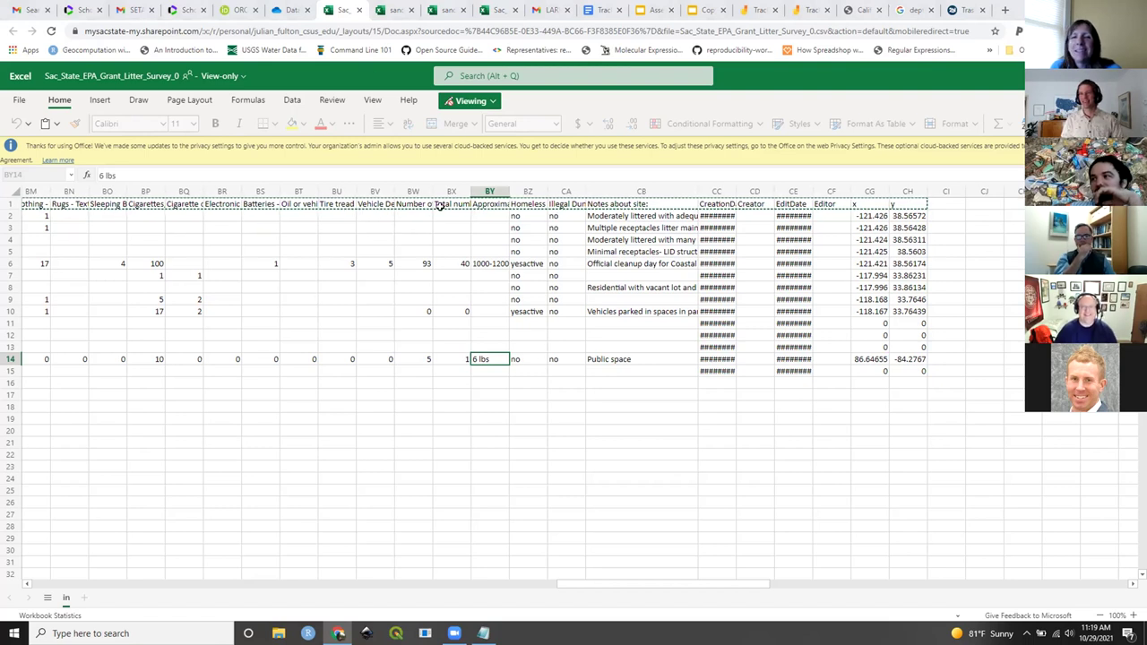
{"action": "left_click", "coordinate": [489, 195]}
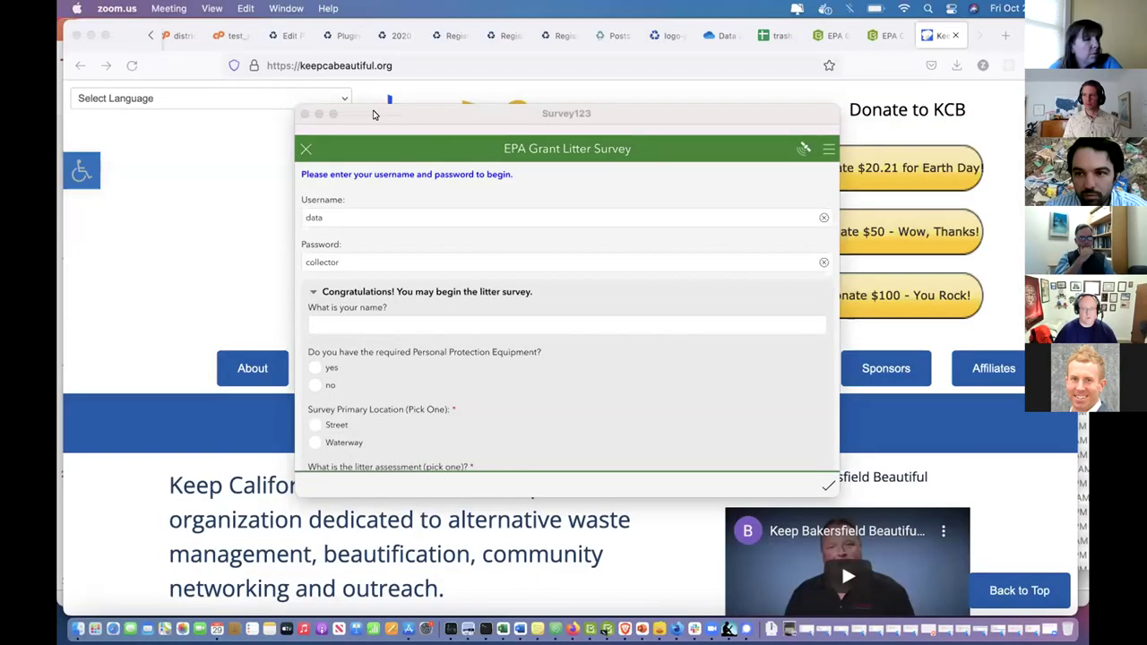
{"action": "left_click_drag", "start_coordinate": [374, 114], "coordinate": [330, 175]}
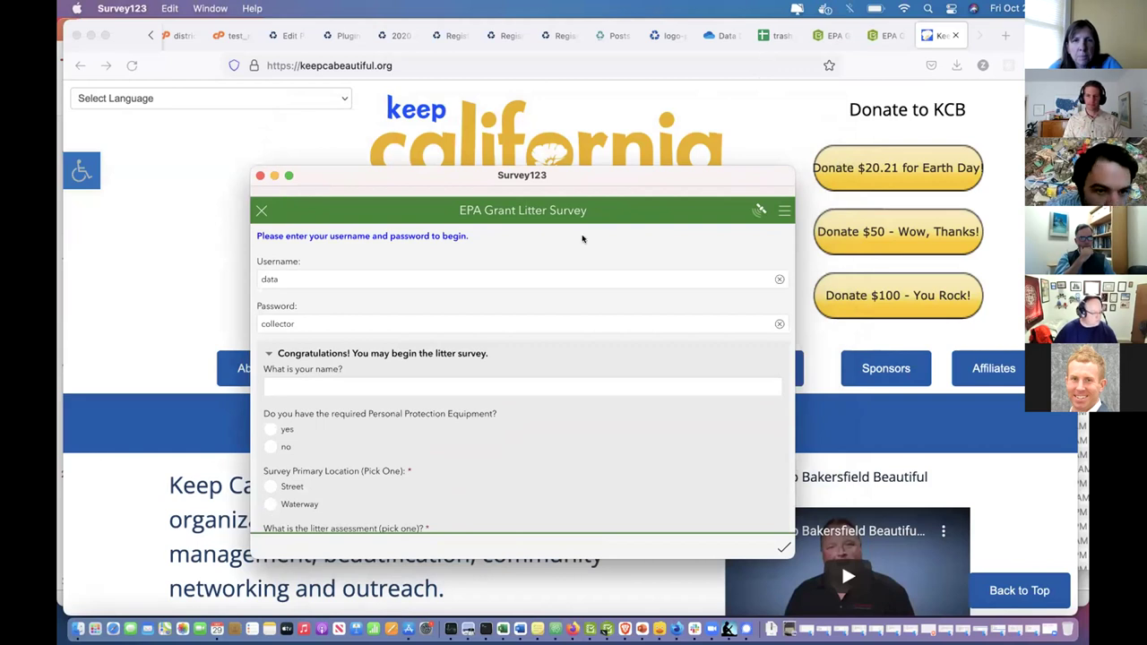
{"action": "left_click_drag", "start_coordinate": [431, 179], "coordinate": [416, 156]}
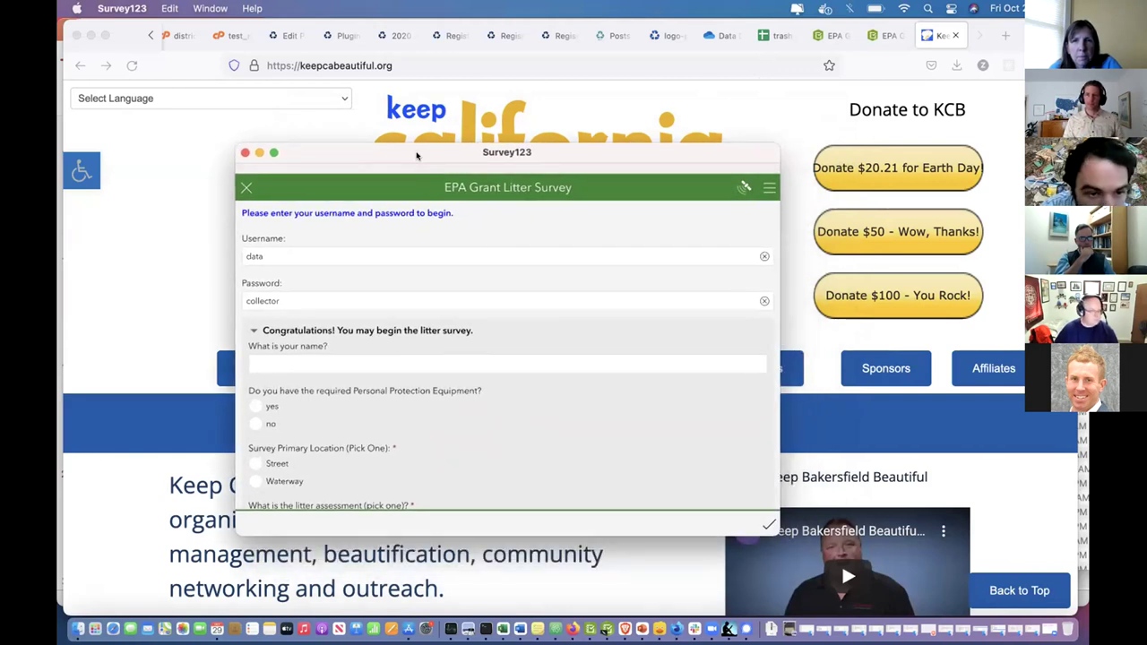
{"action": "scroll", "coordinate": [392, 362], "scroll_direction": "down", "scroll_amount": 2}
{"action": "scroll", "coordinate": [393, 362], "scroll_direction": "up", "scroll_amount": 2}
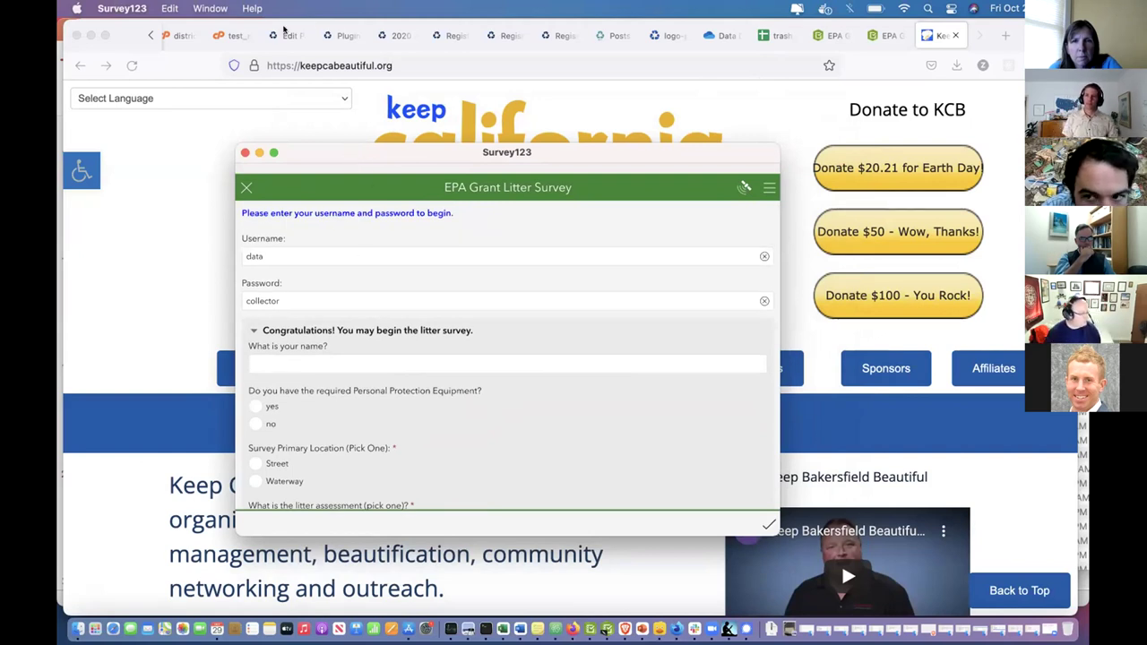
{"action": "left_click_drag", "start_coordinate": [392, 155], "coordinate": [419, 182]}
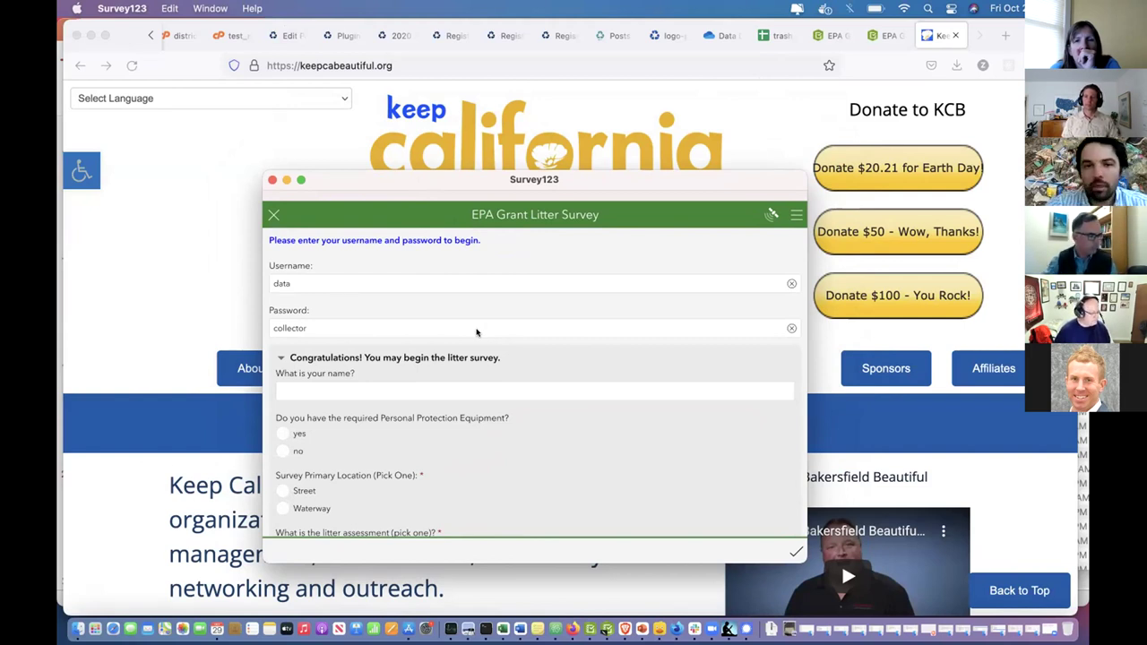
{"action": "left_click_drag", "start_coordinate": [382, 179], "coordinate": [371, 167]}
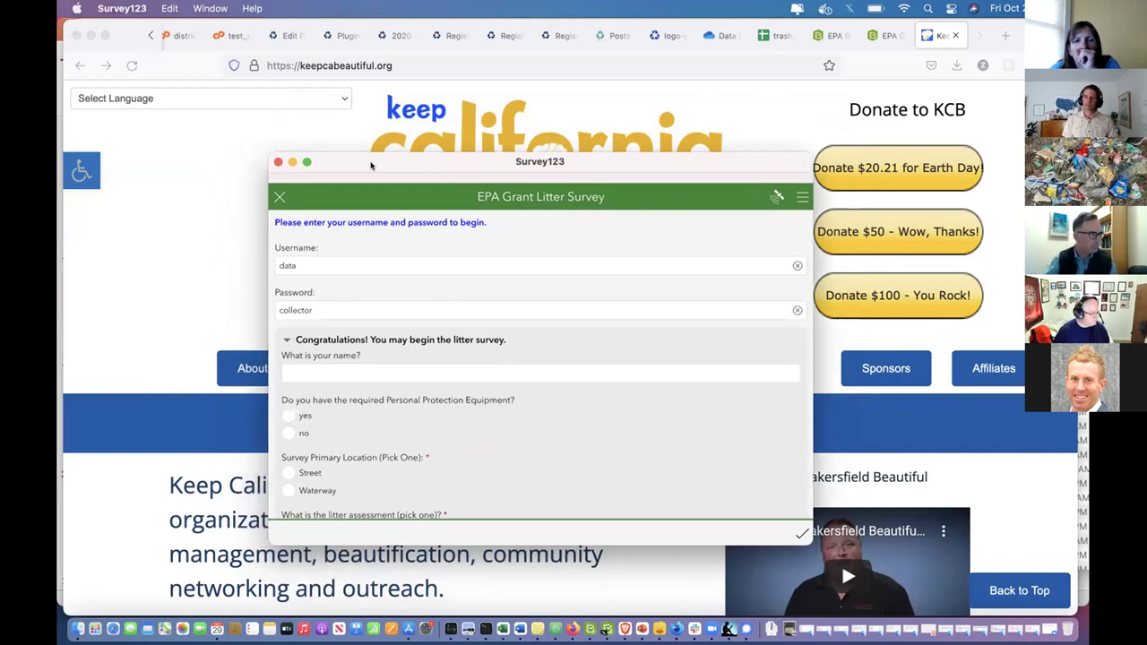
{"action": "scroll", "coordinate": [422, 350], "scroll_direction": "up", "scroll_amount": 2}
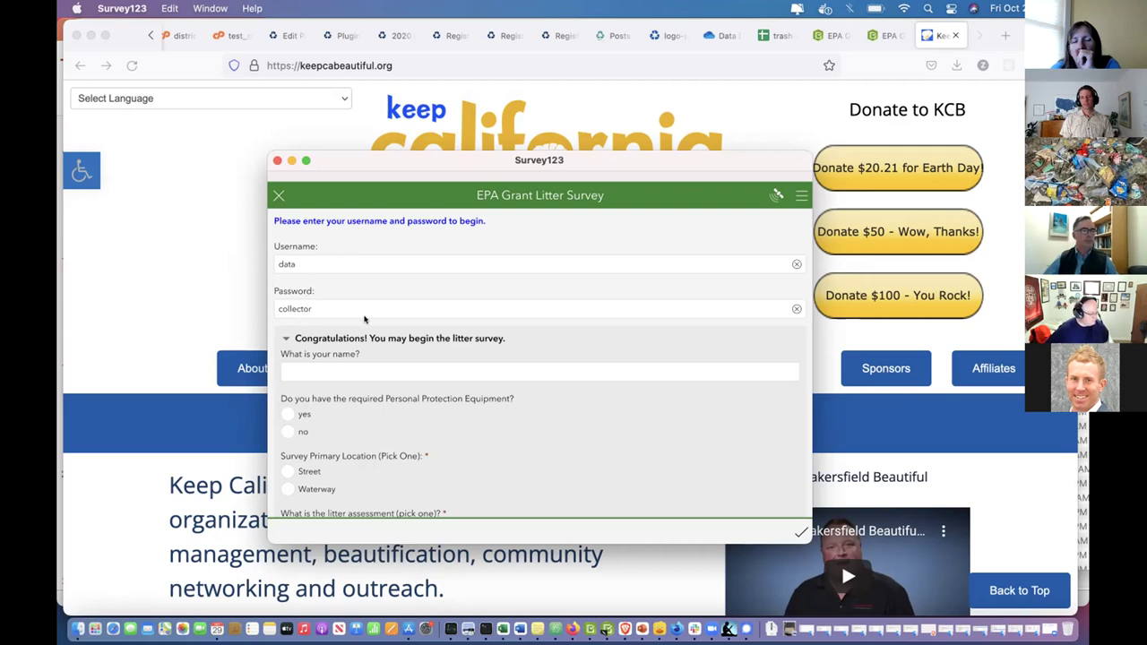
- Examine the litter survey form's opening questions, from the collector's name and protective equipment to the litter assessment and location
{"action": "scroll", "coordinate": [369, 319], "scroll_direction": "down", "scroll_amount": 2}
{"action": "scroll", "coordinate": [370, 319], "scroll_direction": "down", "scroll_amount": 3}
{"action": "scroll", "coordinate": [430, 287], "scroll_direction": "up", "scroll_amount": 2}
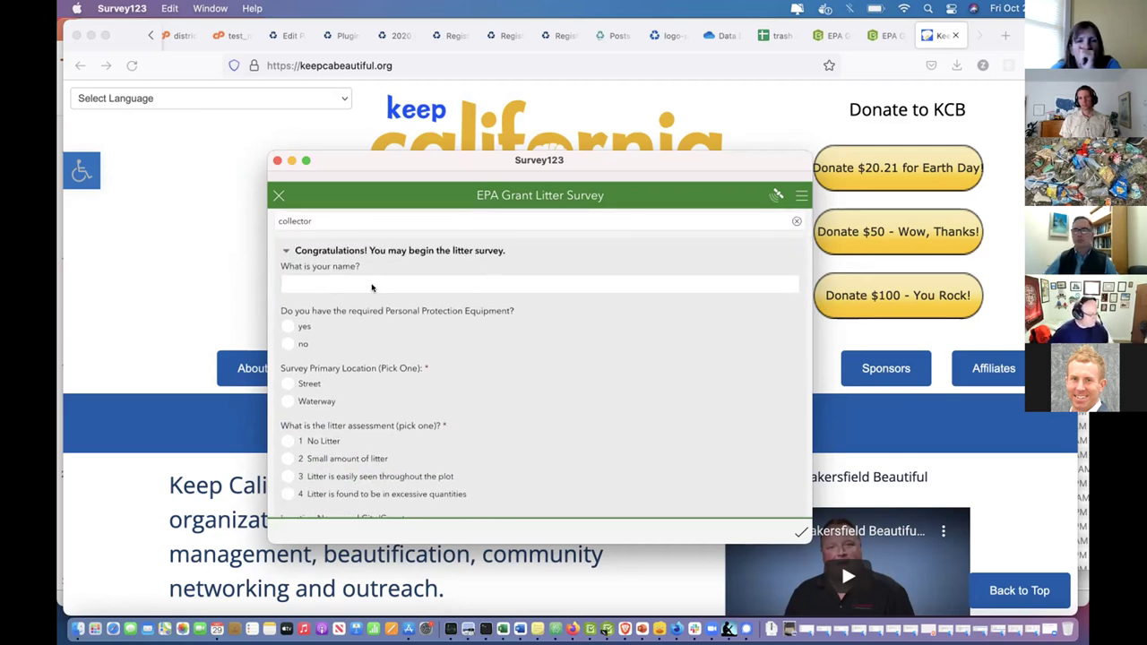
{"action": "scroll", "coordinate": [372, 285], "scroll_direction": "down", "scroll_amount": 1}
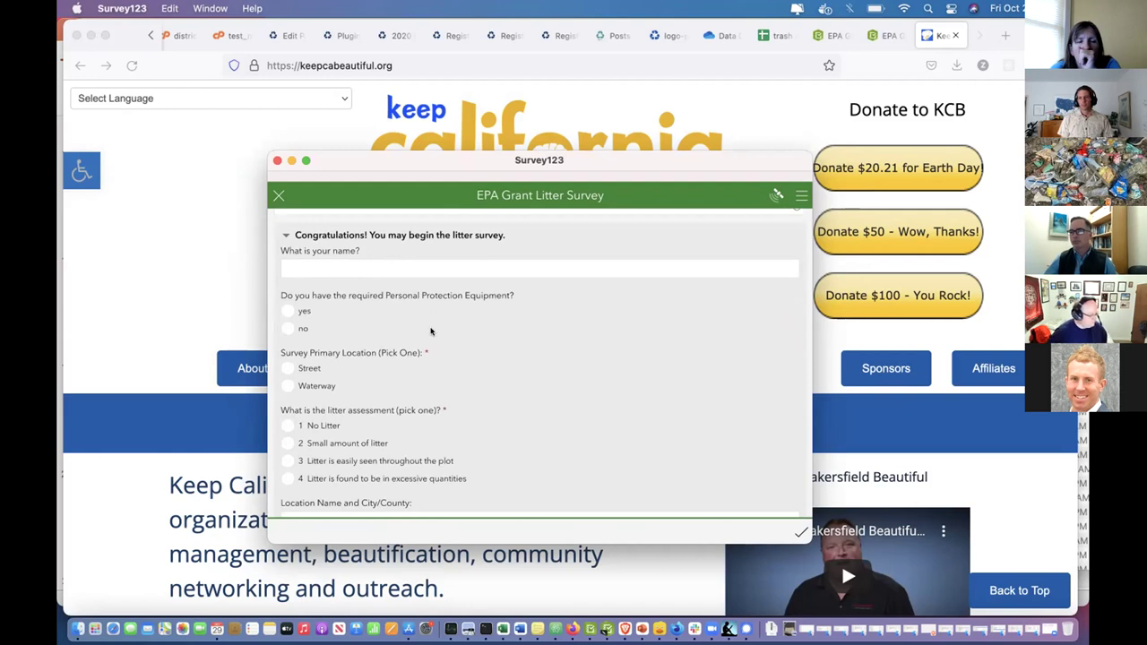
{"action": "scroll", "coordinate": [430, 332], "scroll_direction": "up", "scroll_amount": 3}
{"action": "scroll", "coordinate": [431, 332], "scroll_direction": "down", "scroll_amount": 4}
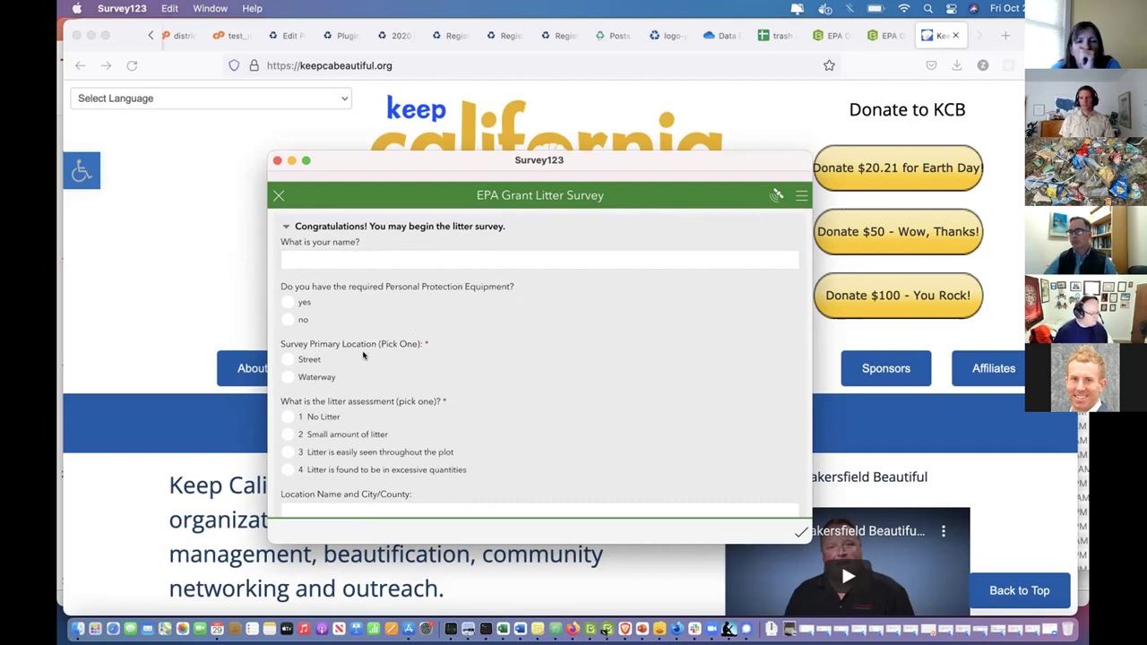
{"action": "scroll", "coordinate": [363, 355], "scroll_direction": "down", "scroll_amount": 1}
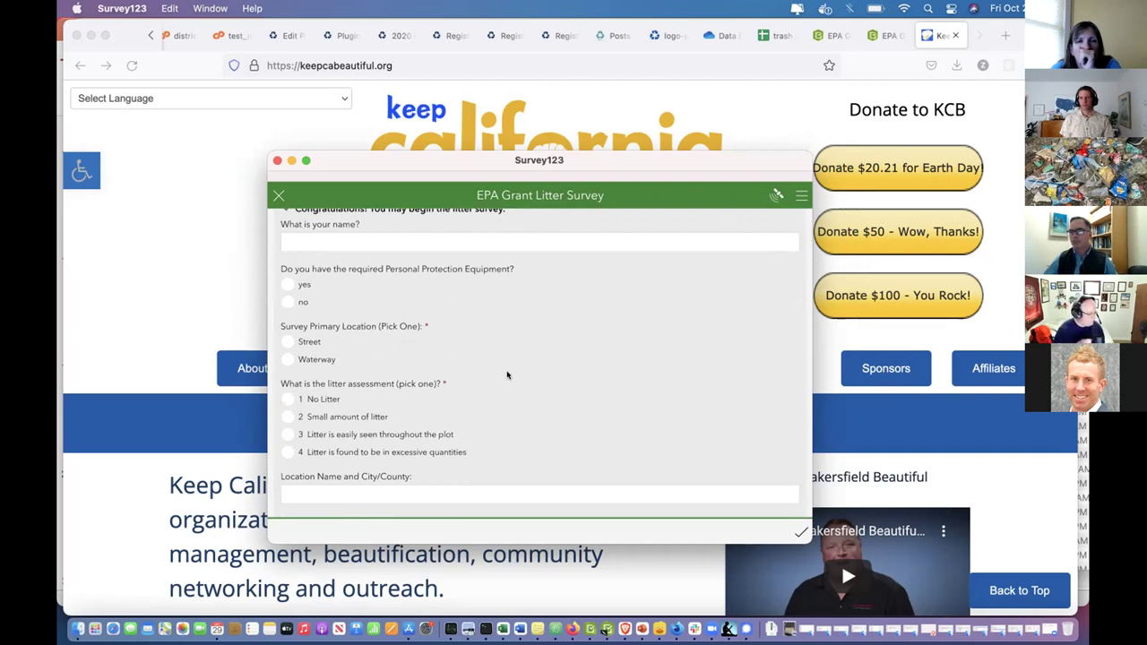
{"action": "scroll", "coordinate": [507, 375], "scroll_direction": "up", "scroll_amount": 2}
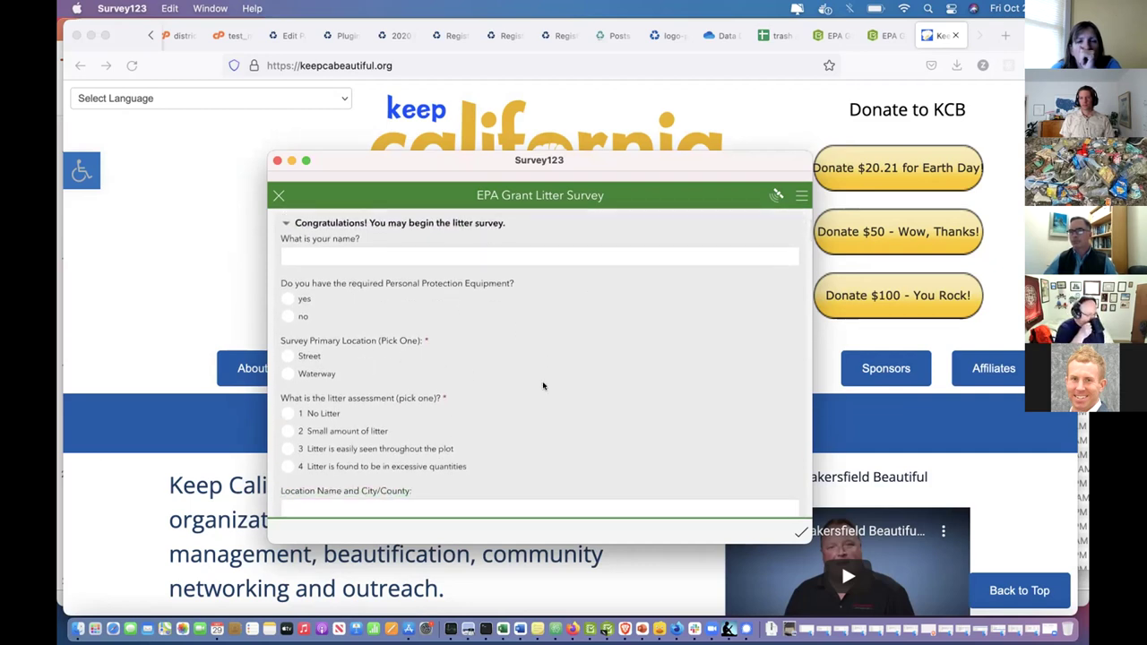
{"action": "scroll", "coordinate": [529, 388], "scroll_direction": "down", "scroll_amount": 1}
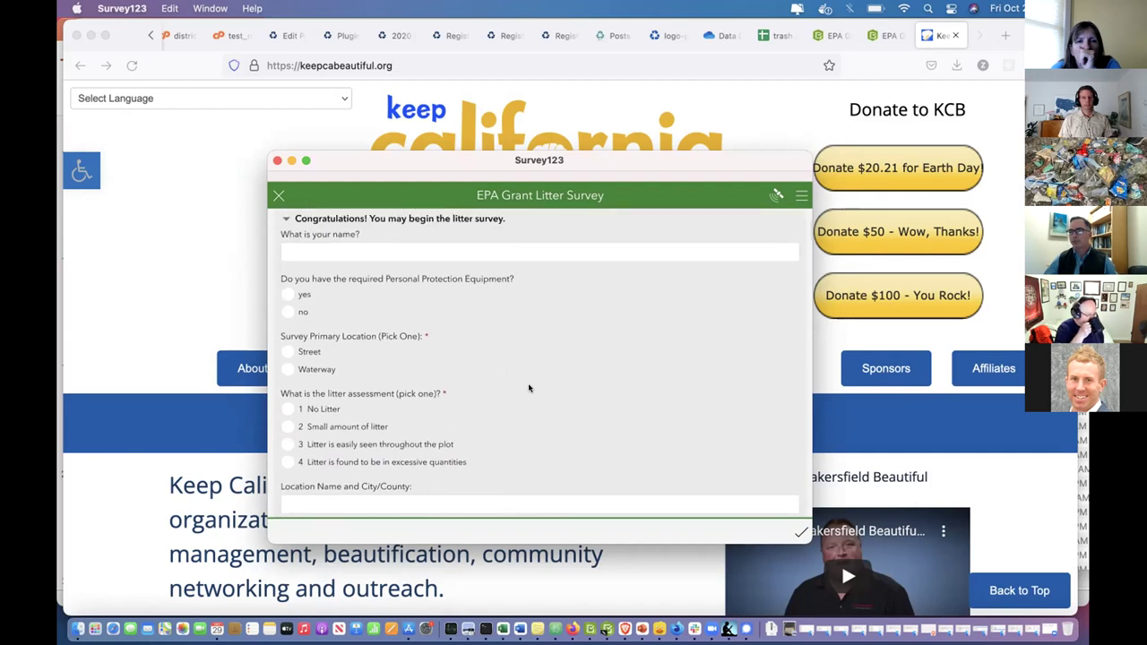
{"action": "scroll", "coordinate": [529, 388], "scroll_direction": "up", "scroll_amount": 3}
{"action": "left_click", "coordinate": [315, 252]}
{"action": "scroll", "coordinate": [386, 287], "scroll_direction": "down", "scroll_amount": 3}
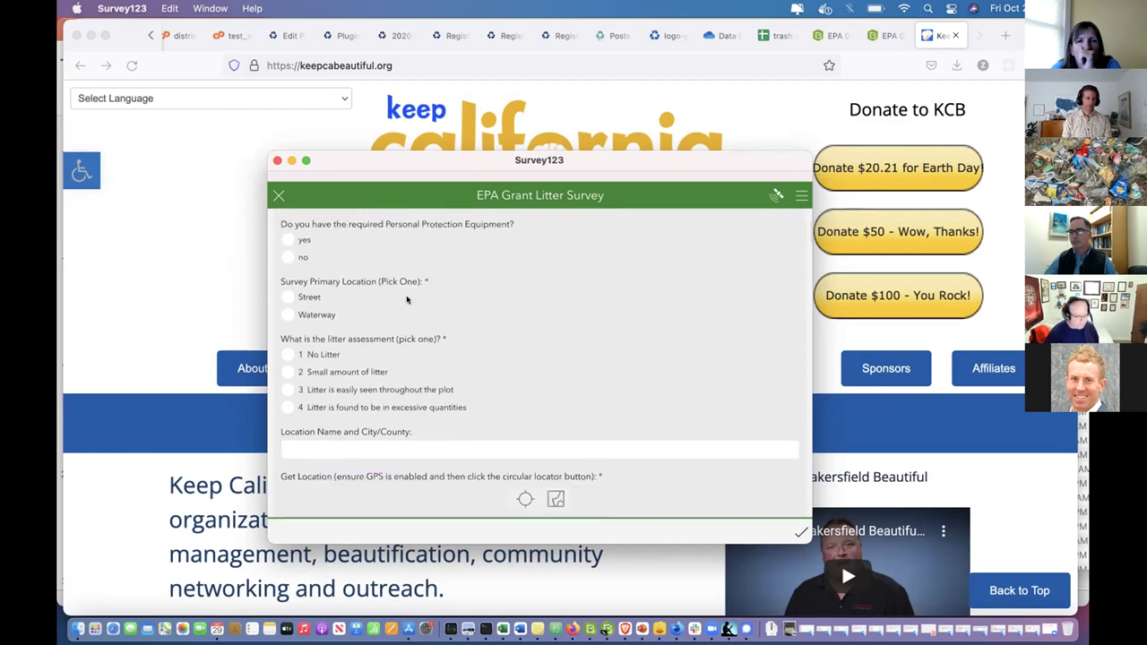
{"action": "scroll", "coordinate": [407, 300], "scroll_direction": "up", "scroll_amount": 3}
{"action": "scroll", "coordinate": [406, 301], "scroll_direction": "down", "scroll_amount": 5}
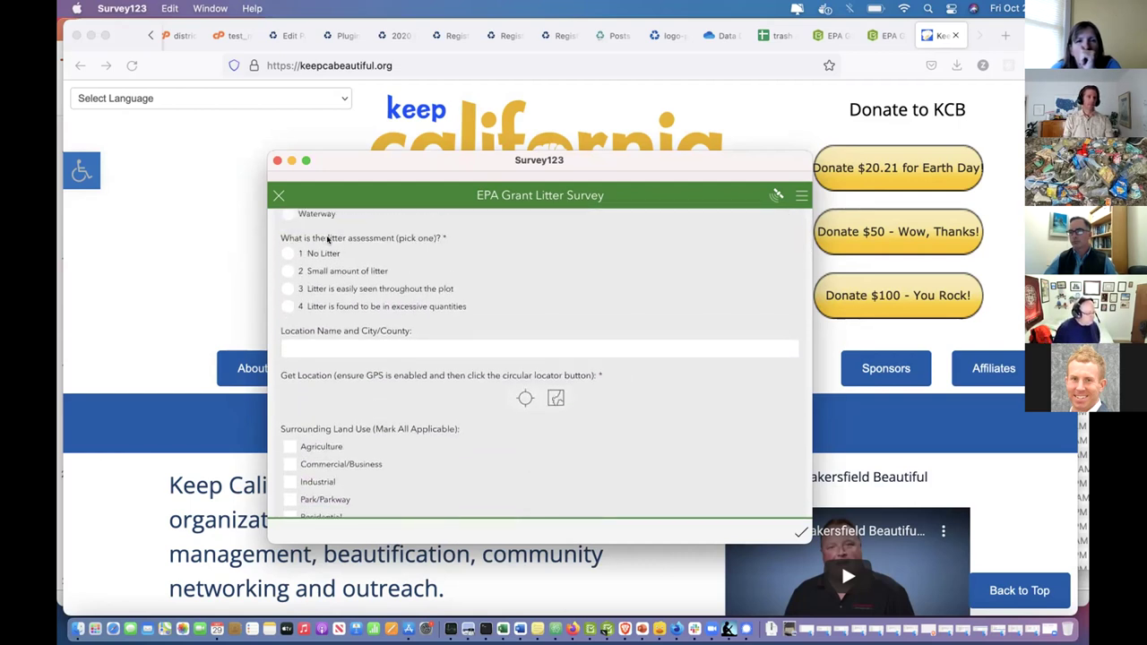
{"action": "scroll", "coordinate": [409, 271], "scroll_direction": "down", "scroll_amount": 2}
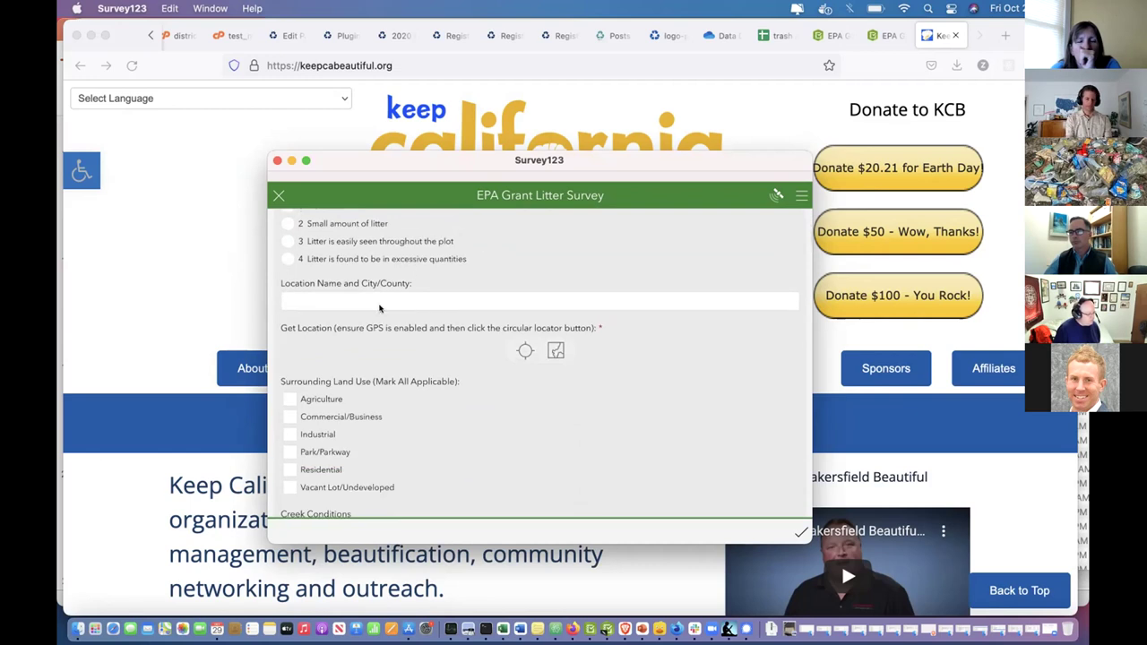
- Set the Appliances - Bulky items count to 4 in the litter survey form
{"action": "scroll", "coordinate": [373, 350], "scroll_direction": "down", "scroll_amount": 4}
{"action": "scroll", "coordinate": [371, 353], "scroll_direction": "down", "scroll_amount": 10}
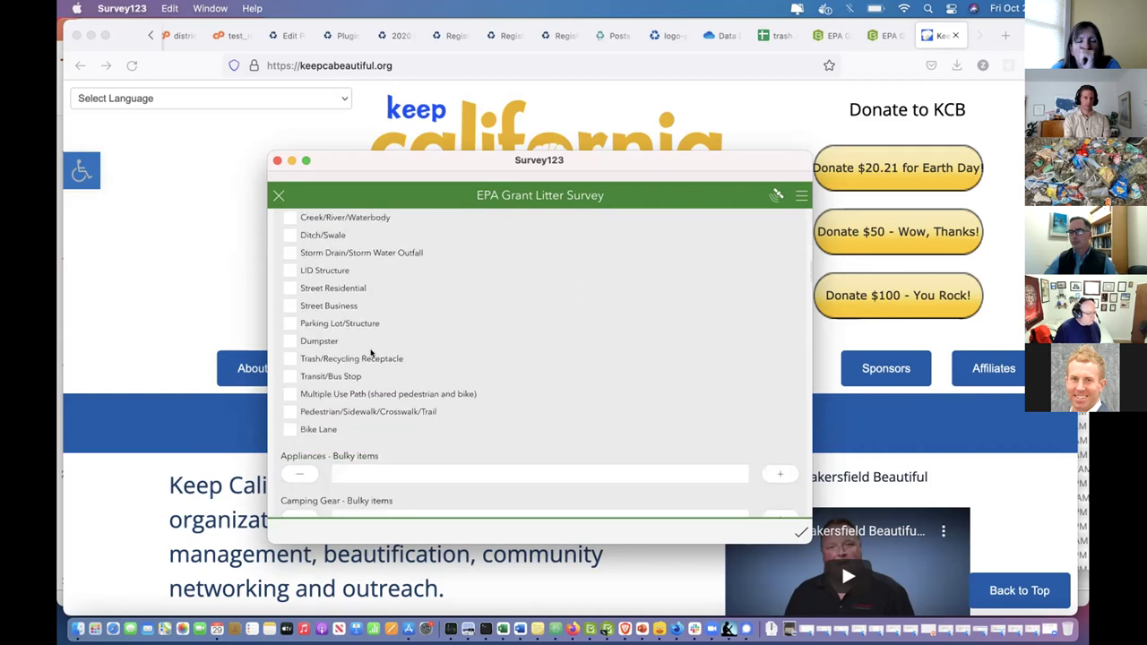
{"action": "scroll", "coordinate": [371, 353], "scroll_direction": "down", "scroll_amount": 6}
{"action": "left_click", "coordinate": [781, 323]}
{"action": "left_click", "coordinate": [780, 324]}
{"action": "left_click", "coordinate": [780, 324]}
{"action": "left_click", "coordinate": [781, 324]}
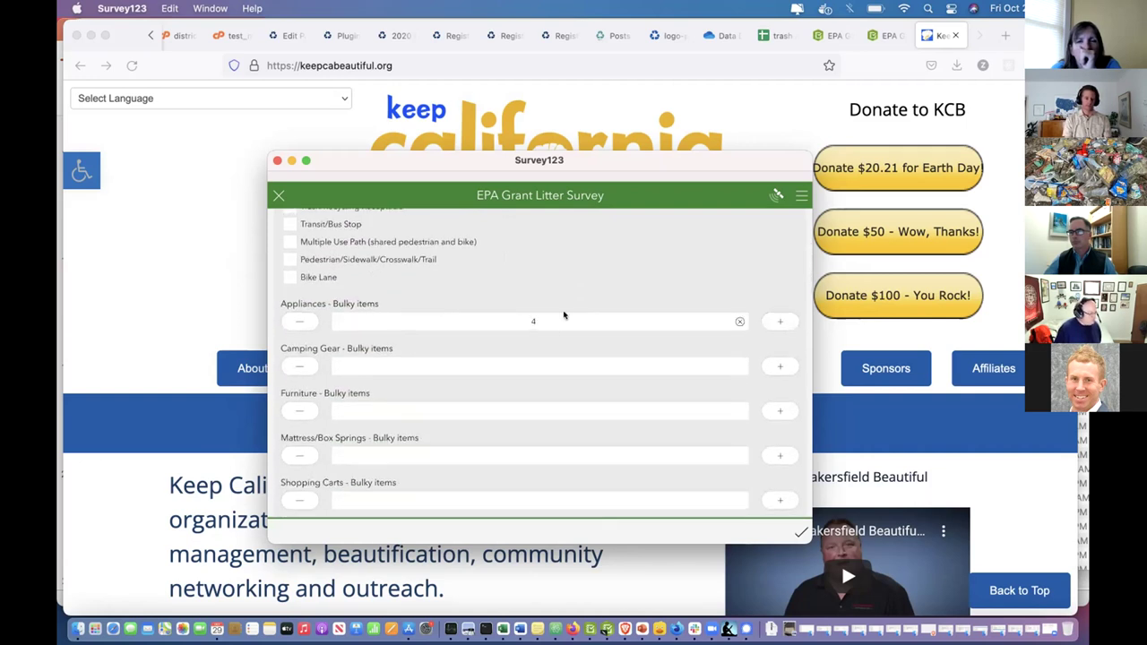
- Look through the litter item counts, from electronics, glass and hazardous waste through metal, paper, plastic, tobacco and vehicle items
{"action": "scroll", "coordinate": [540, 264], "scroll_direction": "down", "scroll_amount": 10}
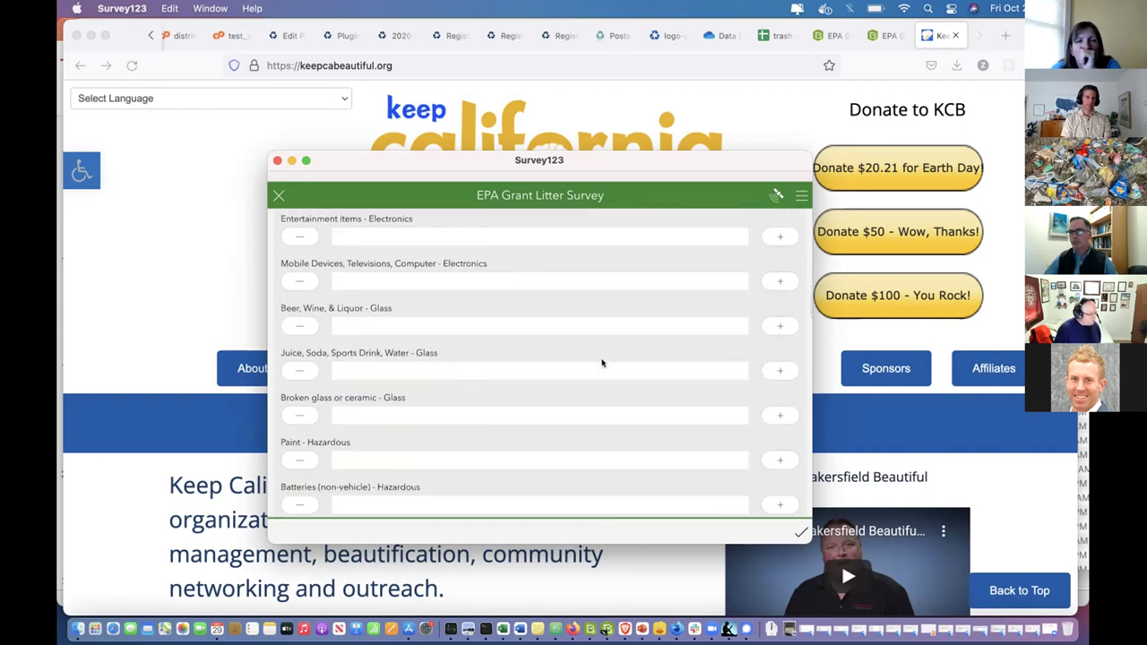
{"action": "scroll", "coordinate": [602, 362], "scroll_direction": "down", "scroll_amount": 5}
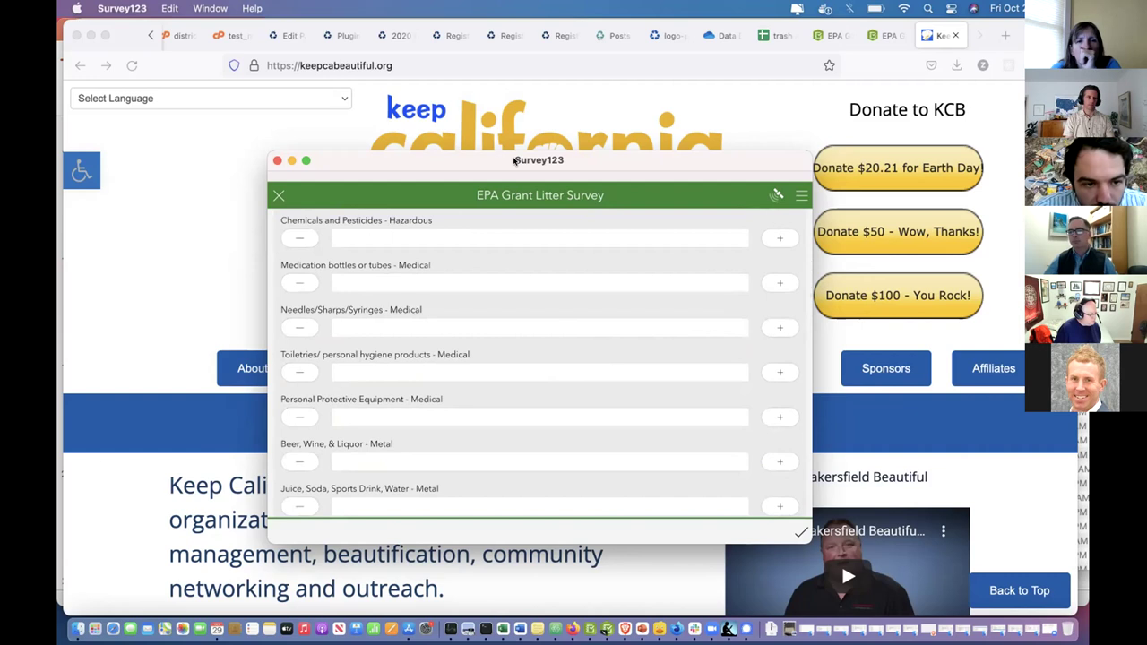
{"action": "left_click_drag", "start_coordinate": [516, 164], "coordinate": [476, 132]}
{"action": "scroll", "coordinate": [645, 281], "scroll_direction": "down", "scroll_amount": 10}
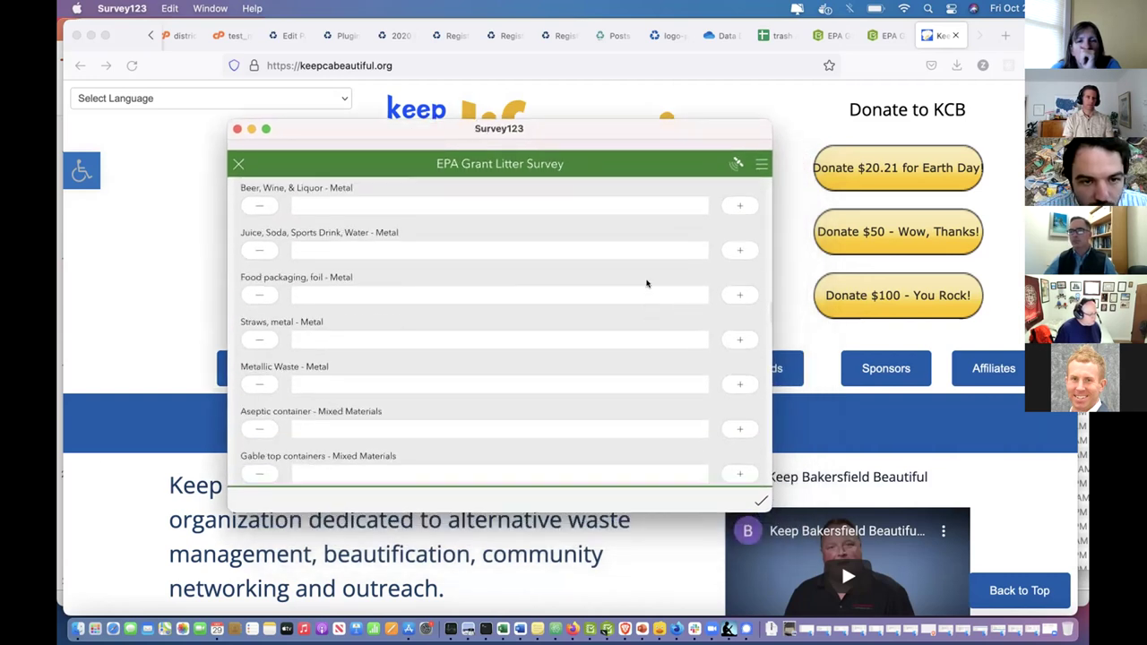
{"action": "scroll", "coordinate": [646, 283], "scroll_direction": "down", "scroll_amount": 10}
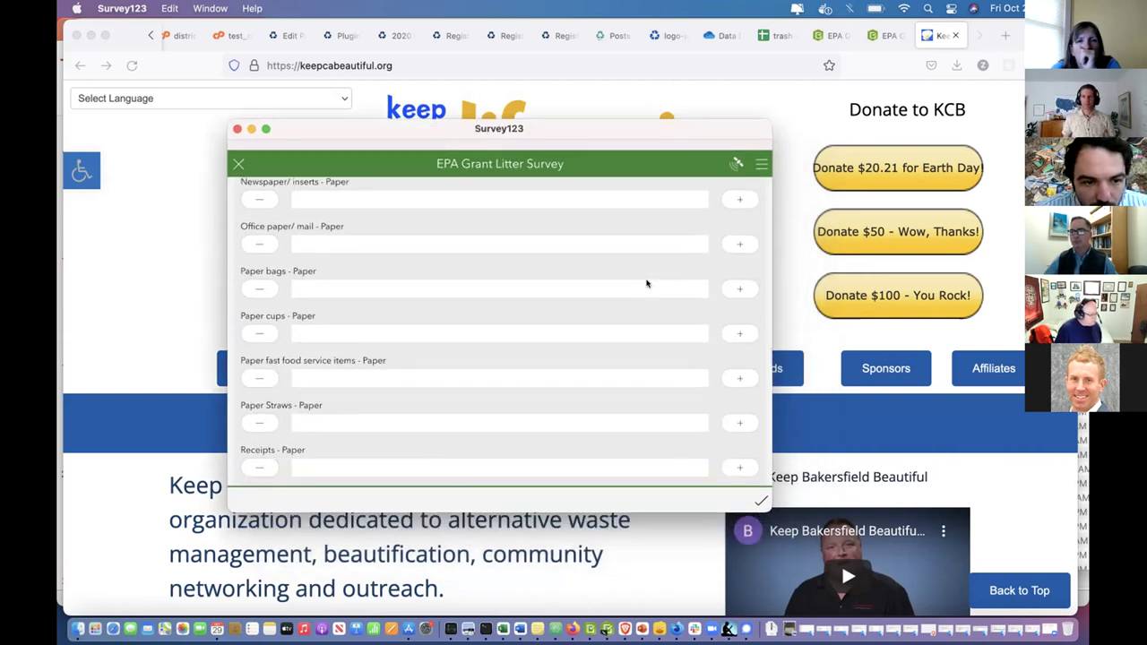
{"action": "scroll", "coordinate": [540, 273], "scroll_direction": "down", "scroll_amount": 15}
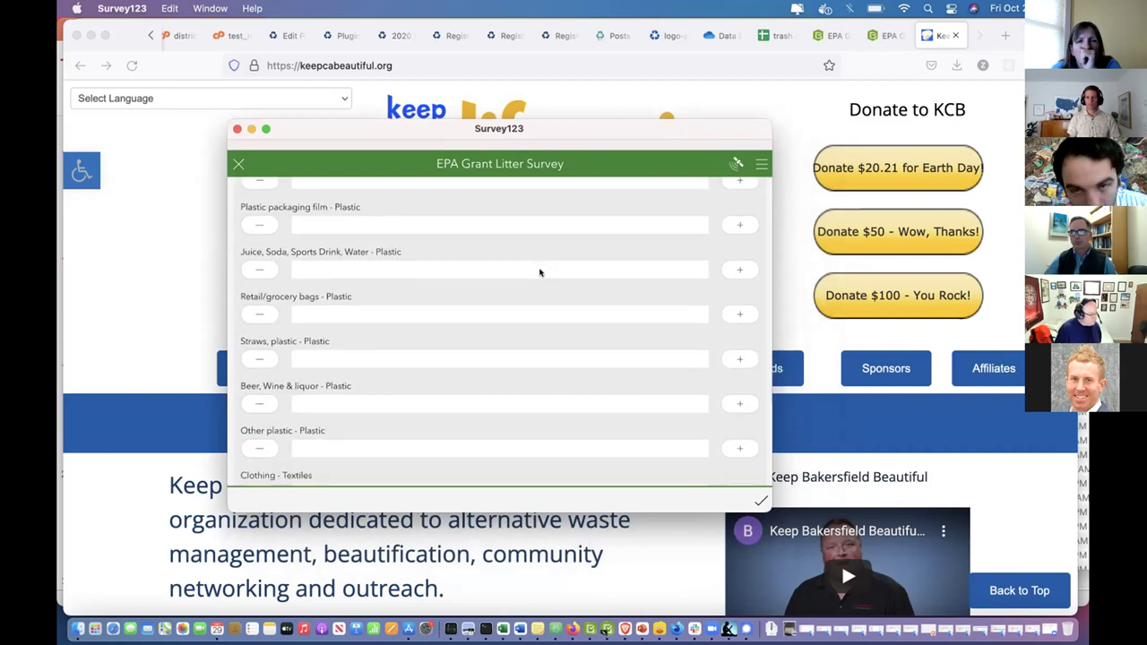
{"action": "scroll", "coordinate": [540, 272], "scroll_direction": "down", "scroll_amount": 5}
{"action": "scroll", "coordinate": [539, 273], "scroll_direction": "up", "scroll_amount": 7}
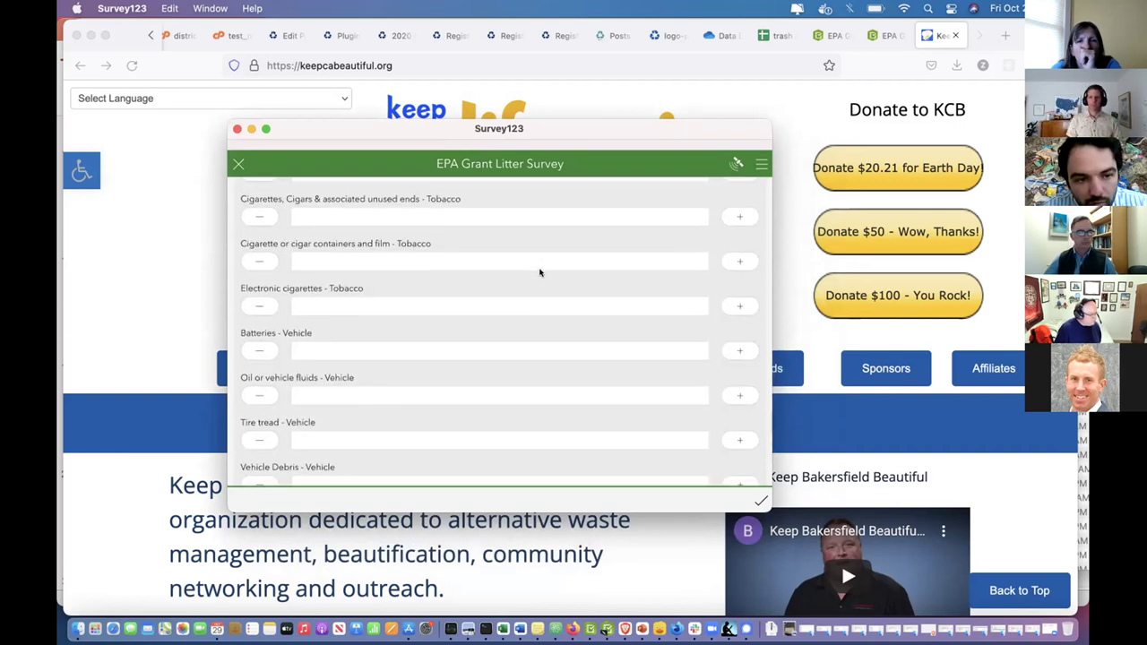
{"action": "scroll", "coordinate": [539, 272], "scroll_direction": "down", "scroll_amount": 2}
{"action": "scroll", "coordinate": [417, 350], "scroll_direction": "down", "scroll_amount": 5}
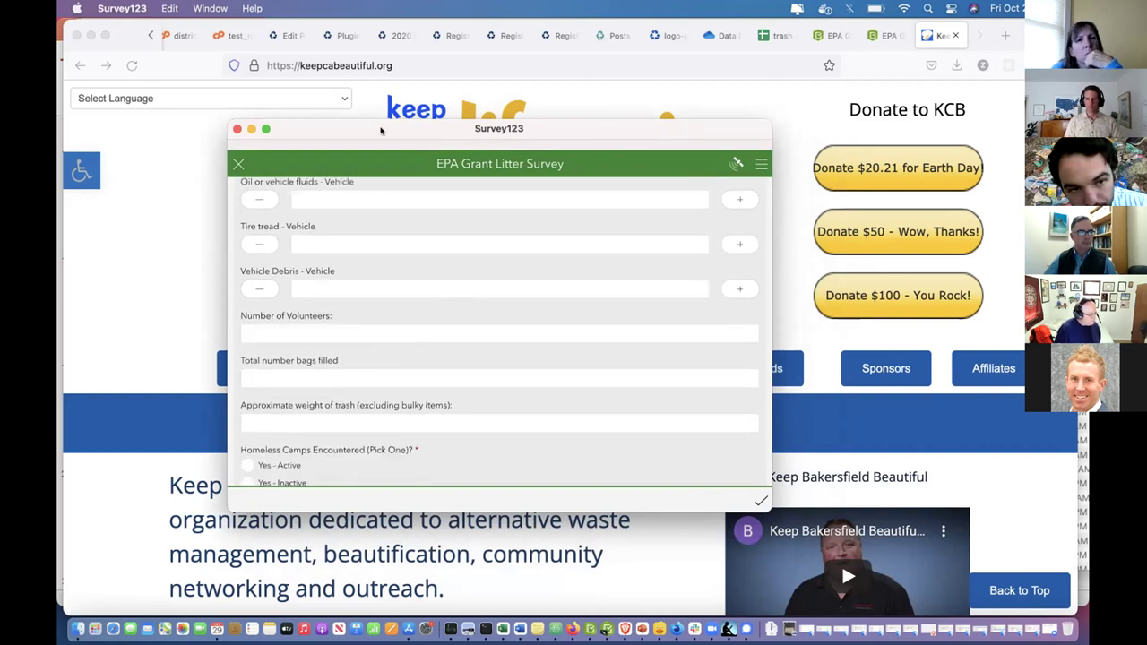
- Examine the form's closing questions on volunteers, bags filled, approximate trash weight, homeless camps, illegal dumpsites and site notes
{"action": "left_click_drag", "start_coordinate": [414, 154], "coordinate": [427, 163]}
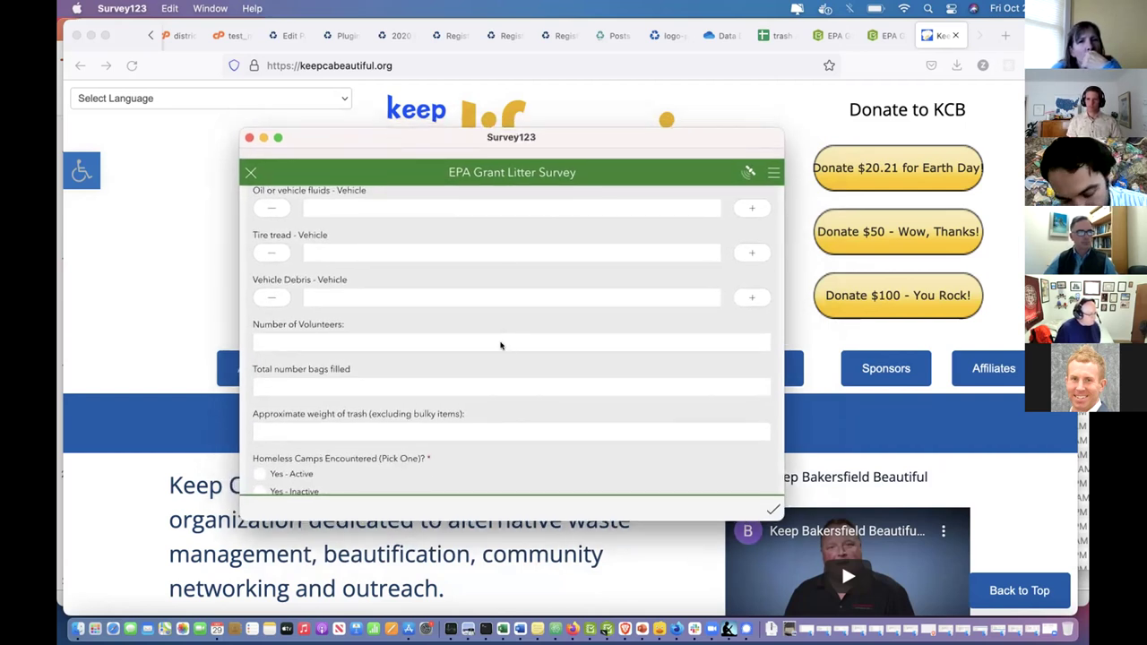
{"action": "scroll", "coordinate": [501, 345], "scroll_direction": "down", "scroll_amount": 1}
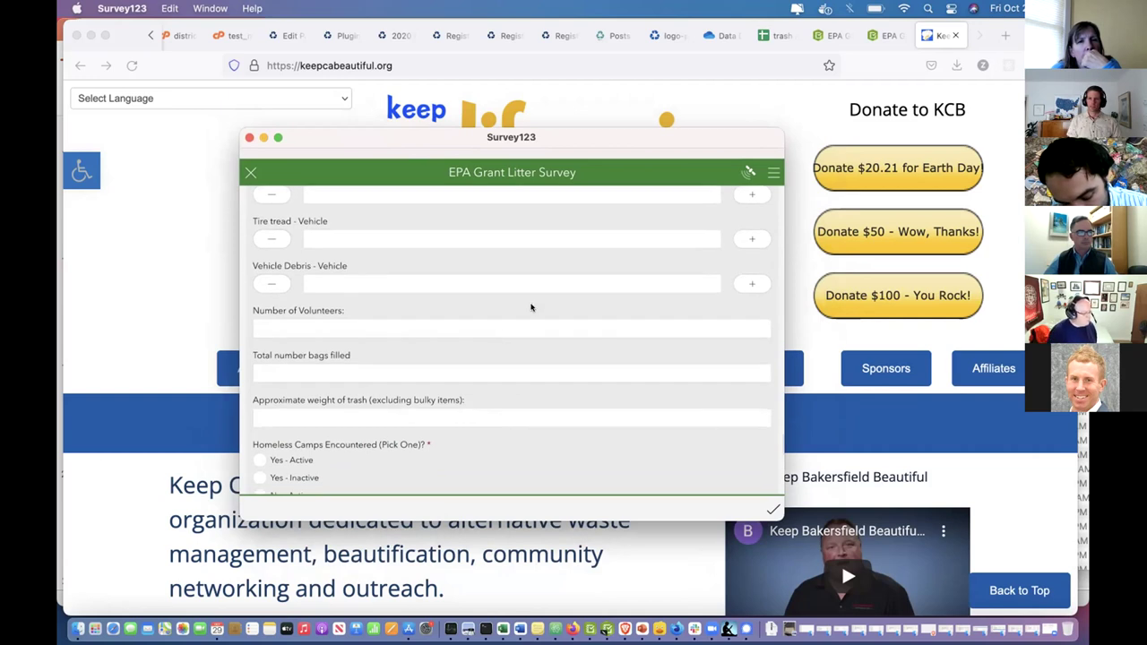
{"action": "scroll", "coordinate": [511, 309], "scroll_direction": "down", "scroll_amount": 2}
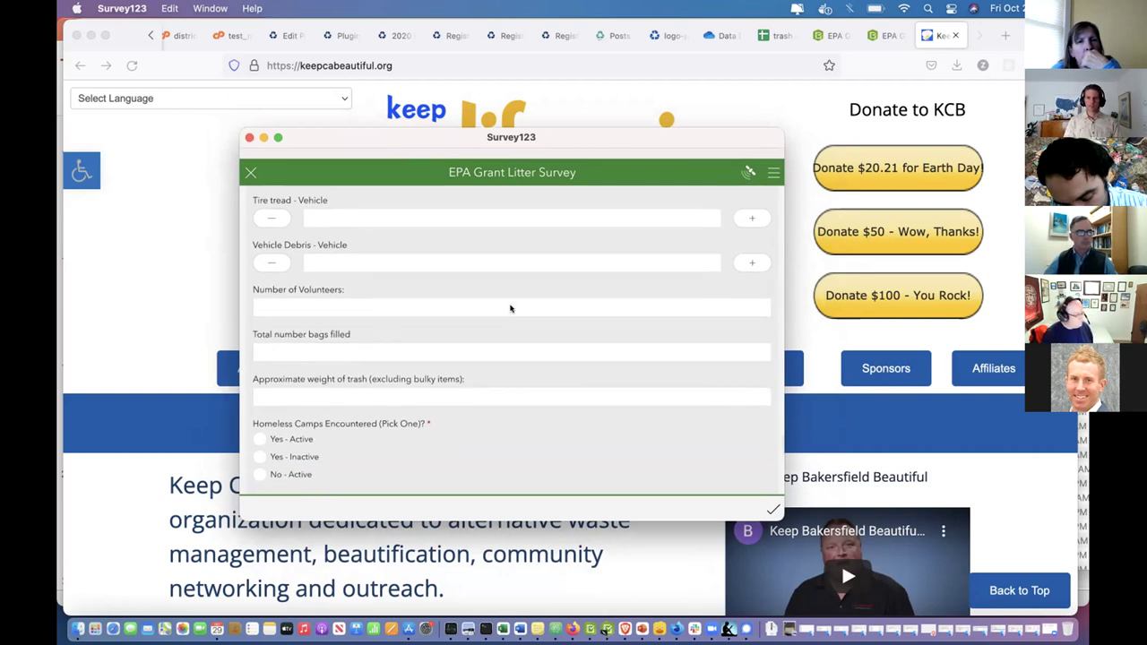
{"action": "scroll", "coordinate": [475, 273], "scroll_direction": "down", "scroll_amount": 4}
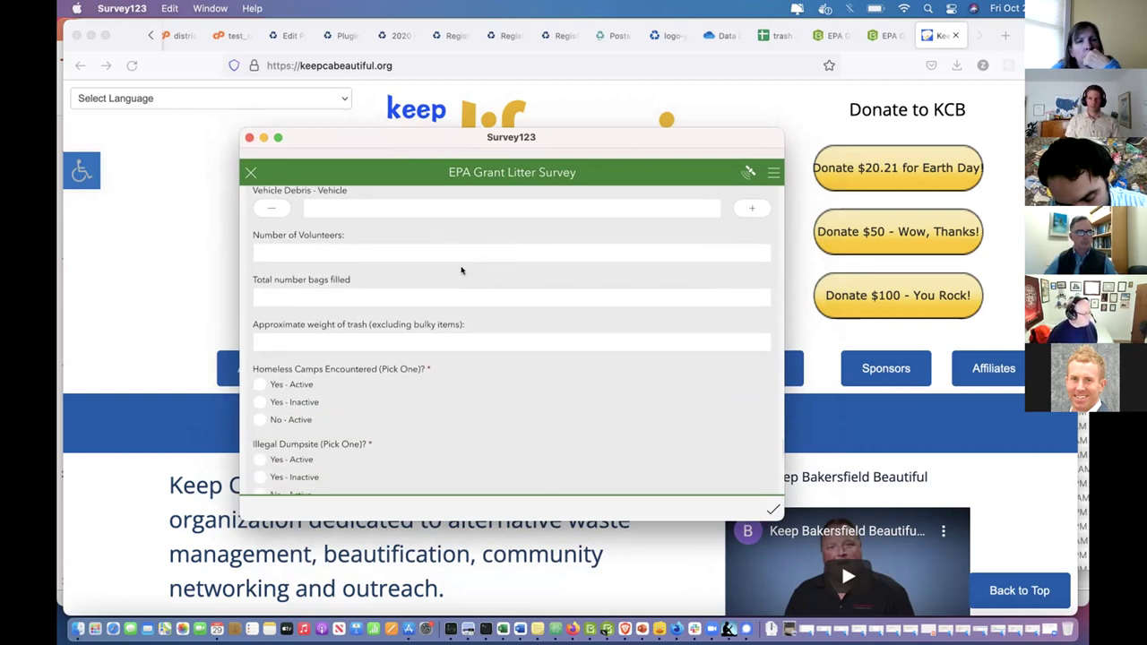
{"action": "scroll", "coordinate": [349, 281], "scroll_direction": "down", "scroll_amount": 3}
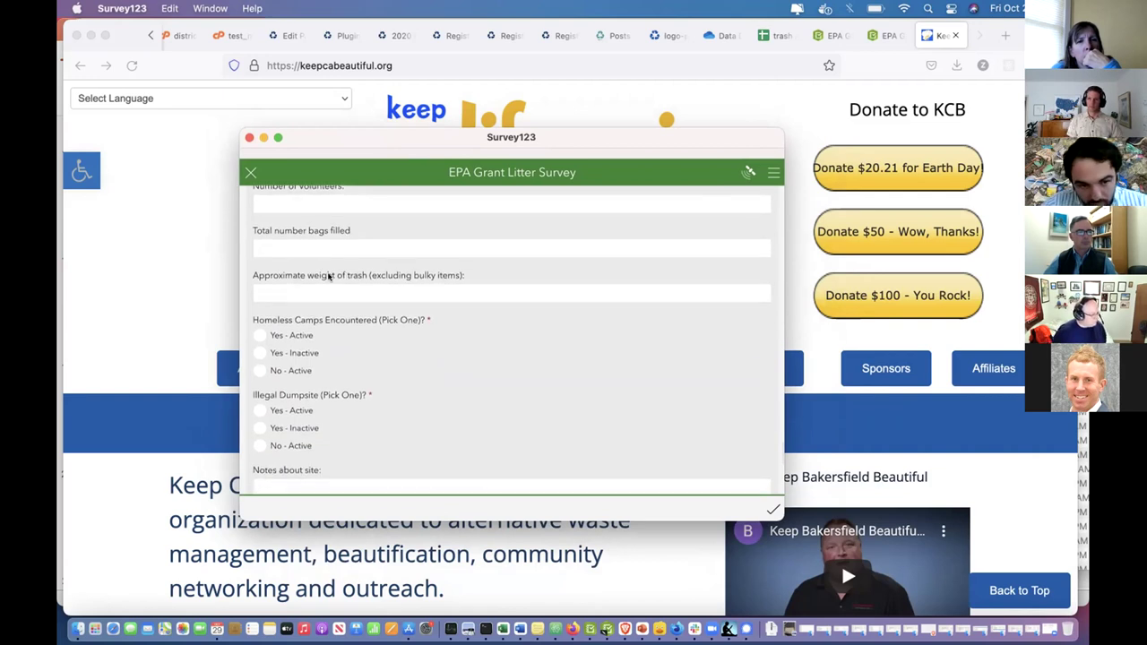
{"action": "scroll", "coordinate": [296, 260], "scroll_direction": "up", "scroll_amount": 2}
{"action": "scroll", "coordinate": [296, 249], "scroll_direction": "up", "scroll_amount": 1}
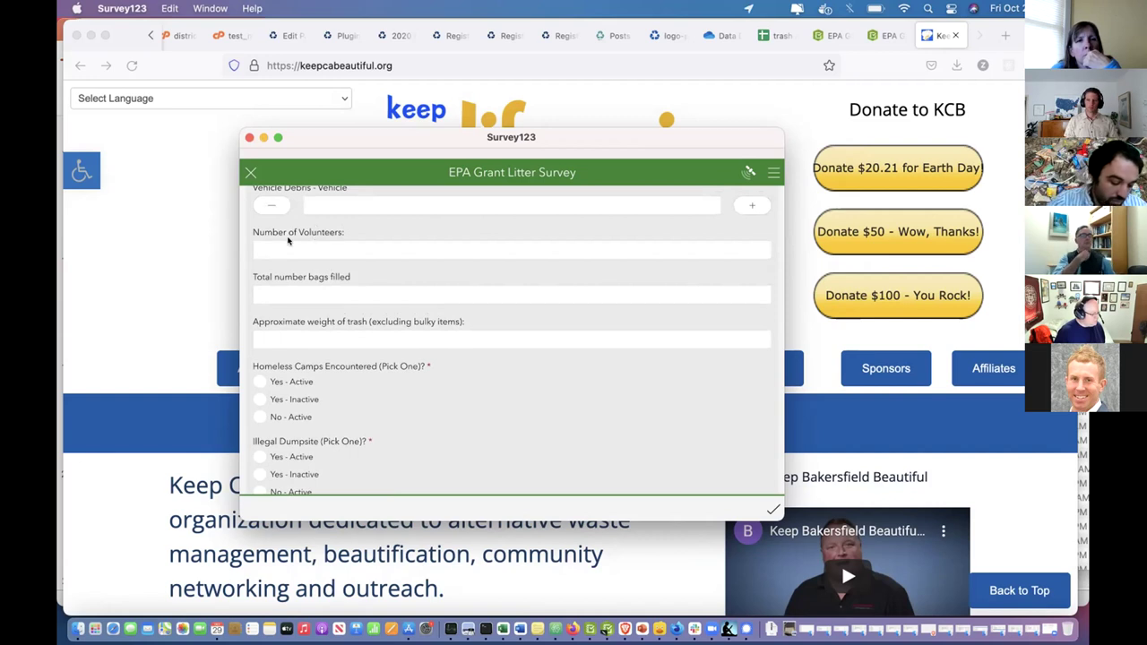
- Examine the litter survey form's closing section, from volunteers, bags filled and trash weight to camps, dumpsites, site notes and image attachments
{"action": "scroll", "coordinate": [491, 297], "scroll_direction": "down", "scroll_amount": 3}
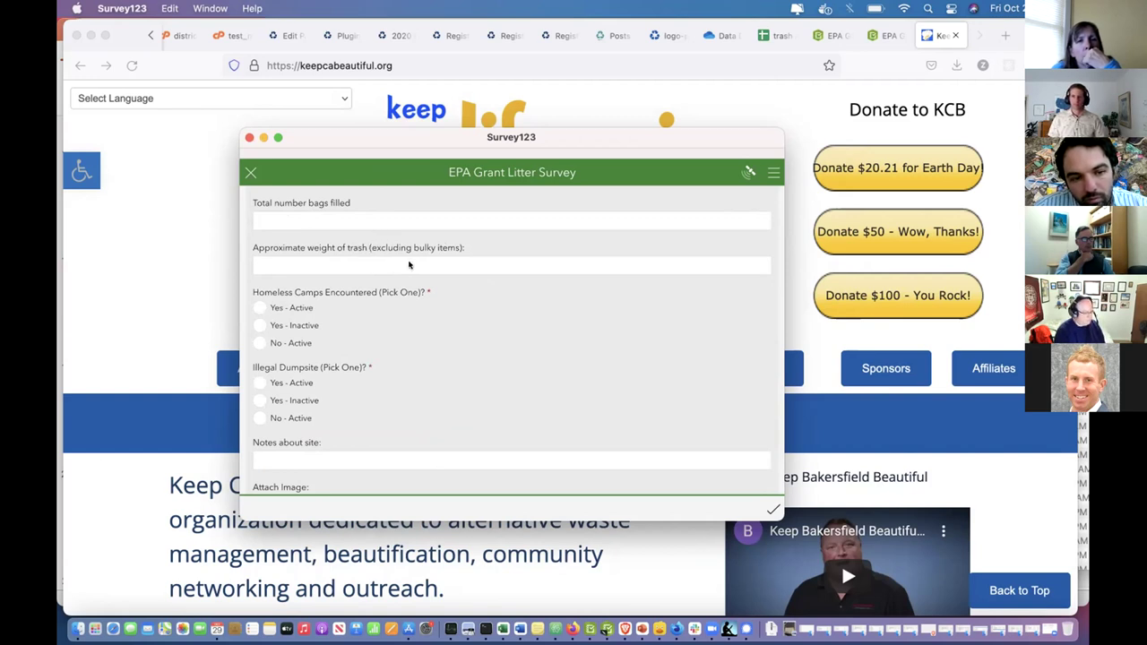
{"action": "scroll", "coordinate": [408, 274], "scroll_direction": "down", "scroll_amount": 3}
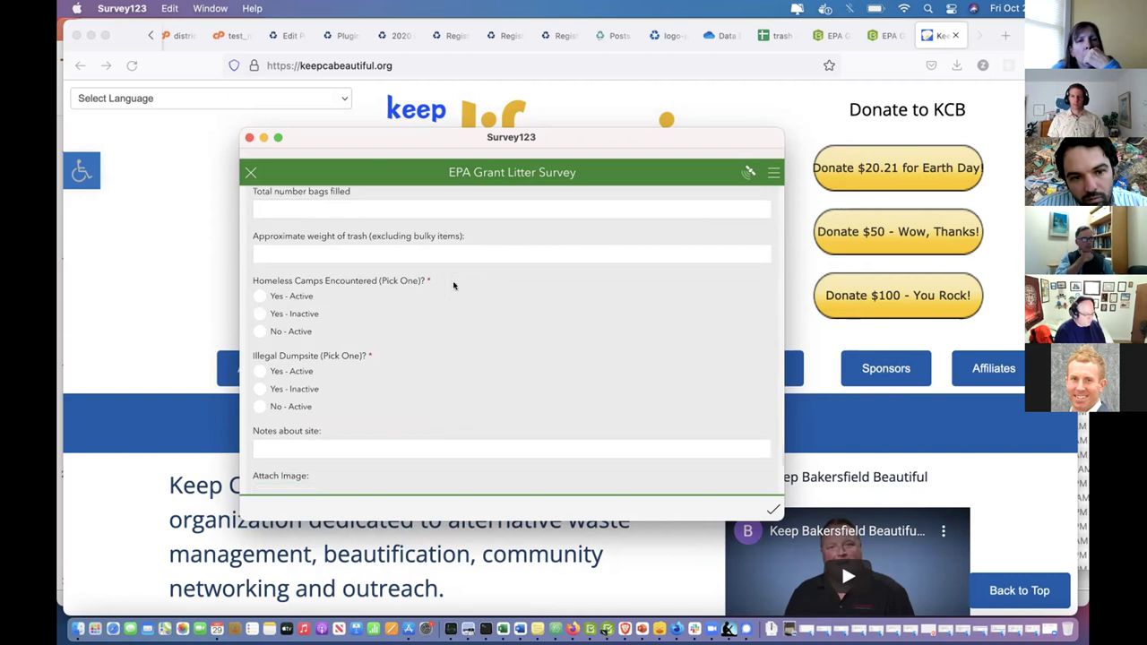
{"action": "scroll", "coordinate": [448, 278], "scroll_direction": "up", "scroll_amount": 2}
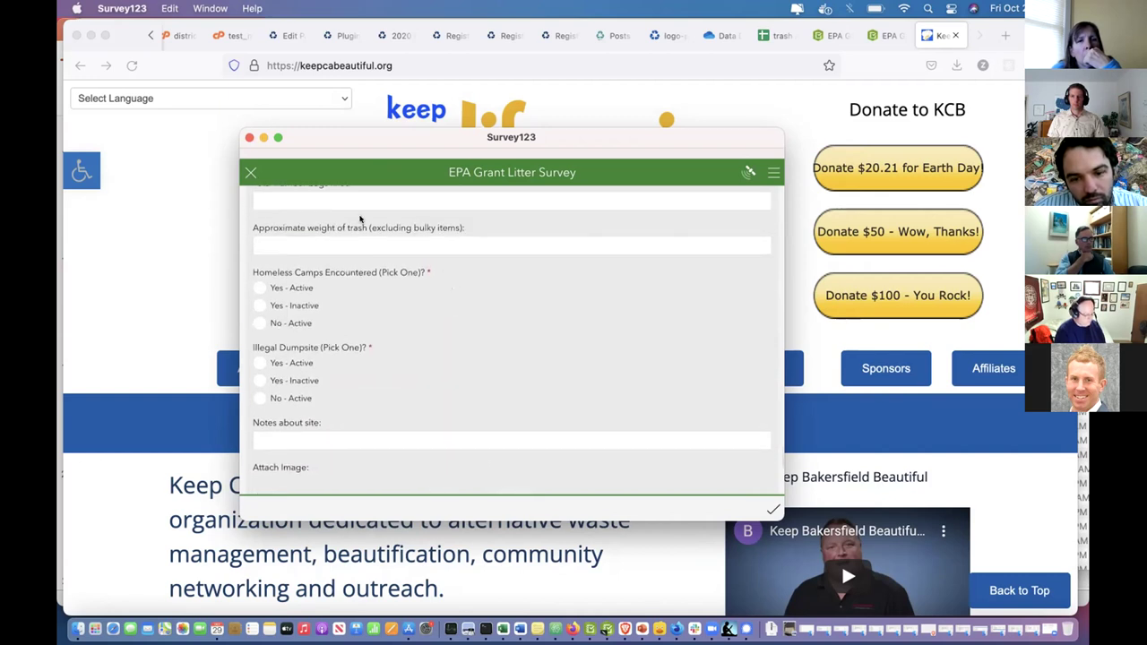
{"action": "scroll", "coordinate": [465, 303], "scroll_direction": "down", "scroll_amount": 10}
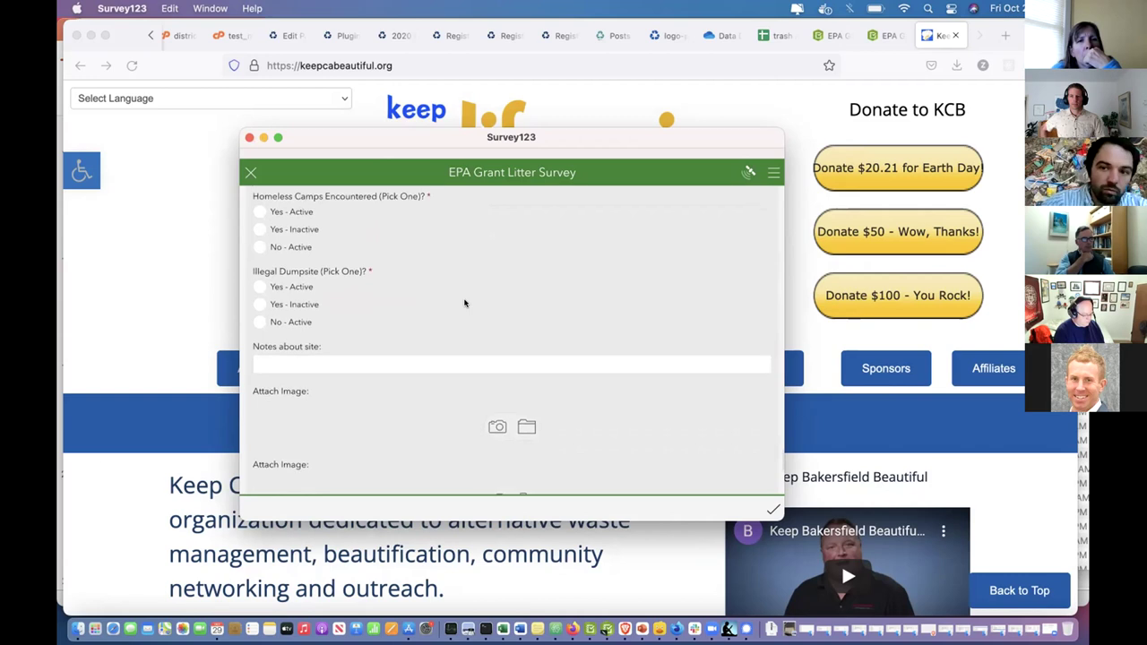
{"action": "scroll", "coordinate": [464, 303], "scroll_direction": "down", "scroll_amount": 1}
{"action": "scroll", "coordinate": [464, 303], "scroll_direction": "up", "scroll_amount": 1}
{"action": "scroll", "coordinate": [464, 303], "scroll_direction": "down", "scroll_amount": 1}
{"action": "scroll", "coordinate": [465, 303], "scroll_direction": "up", "scroll_amount": 5}
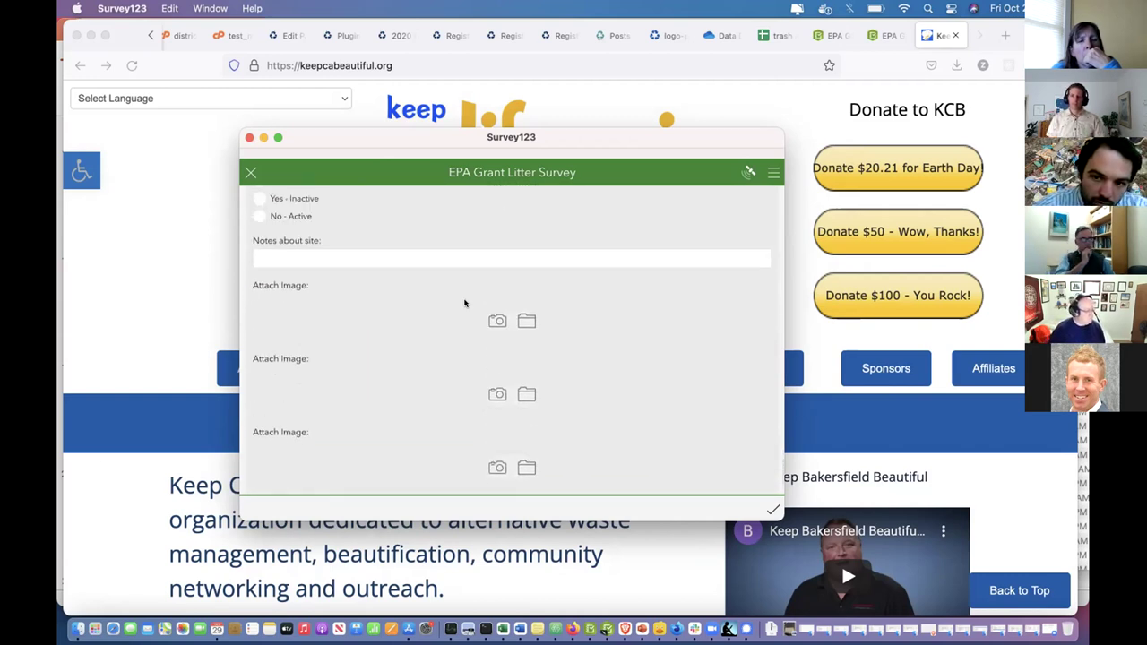
{"action": "scroll", "coordinate": [465, 303], "scroll_direction": "down", "scroll_amount": 15}
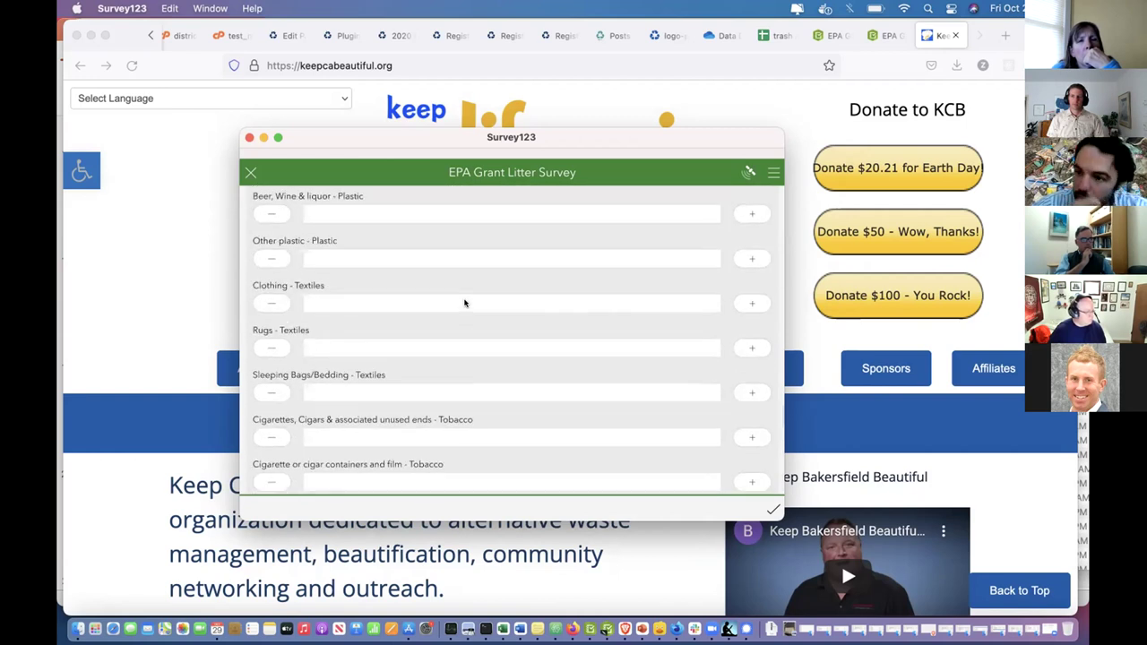
- Review the form's opening section again, covering the sign-in fields, collector's name, protective equipment, primary location, litter assessment and site location
{"action": "scroll", "coordinate": [543, 292], "scroll_direction": "up", "scroll_amount": 20}
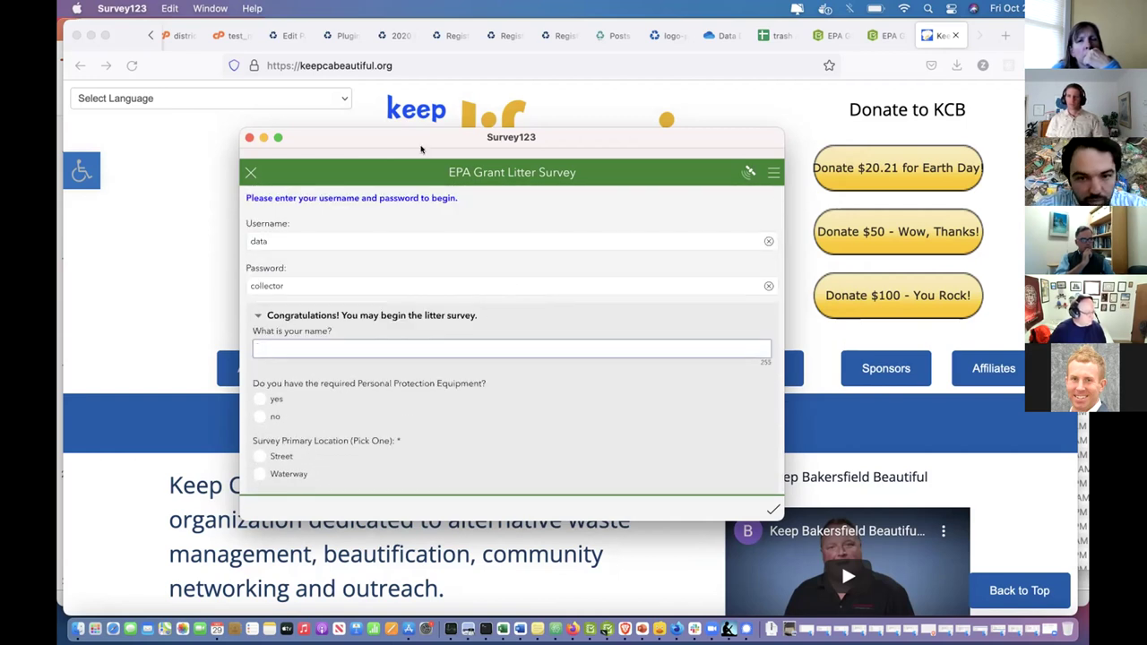
{"action": "mouse_move", "coordinate": [404, 140]}
{"action": "left_mouse_down"}
{"action": "mouse_move", "coordinate": [421, 167]}
{"action": "mouse_move", "coordinate": [410, 141]}
{"action": "left_mouse_up"}
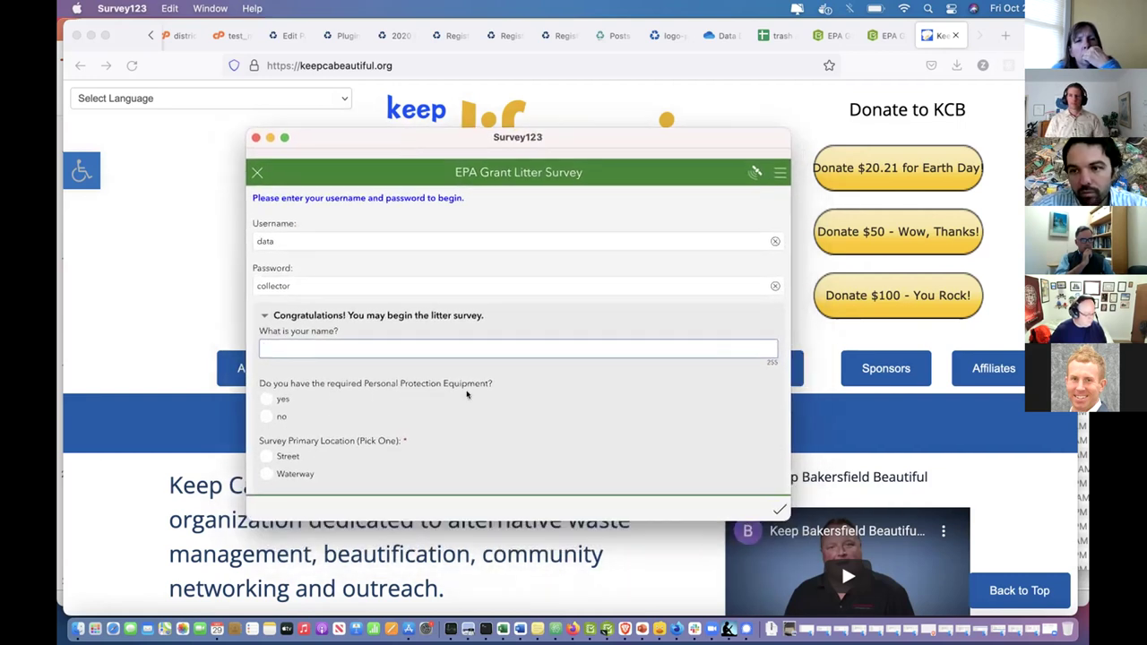
{"action": "scroll", "coordinate": [466, 394], "scroll_direction": "down", "scroll_amount": 3}
{"action": "scroll", "coordinate": [466, 394], "scroll_direction": "up", "scroll_amount": 3}
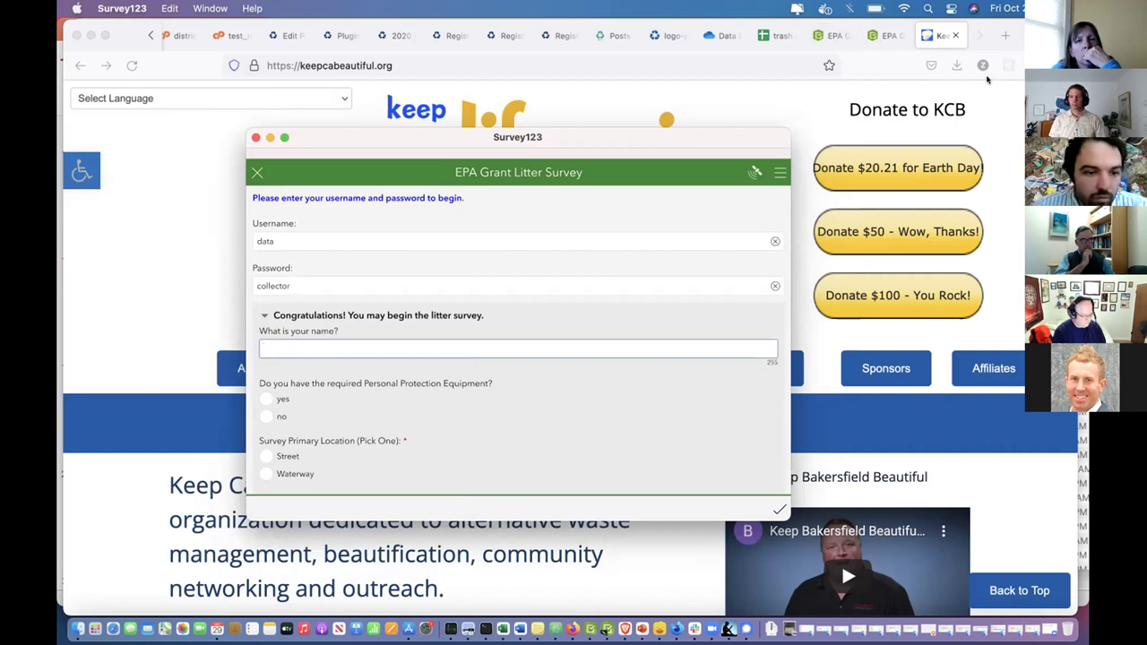
{"action": "left_click_drag", "start_coordinate": [452, 142], "coordinate": [441, 146]}
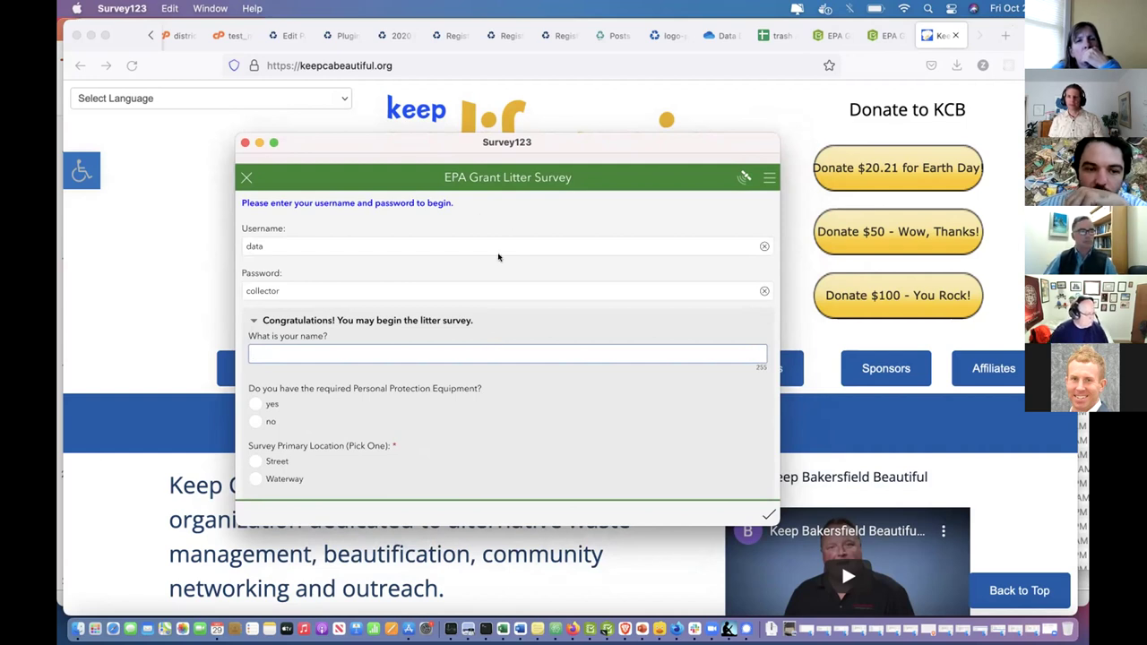
{"action": "scroll", "coordinate": [492, 350], "scroll_direction": "down", "scroll_amount": 5}
{"action": "scroll", "coordinate": [491, 349], "scroll_direction": "down", "scroll_amount": 3}
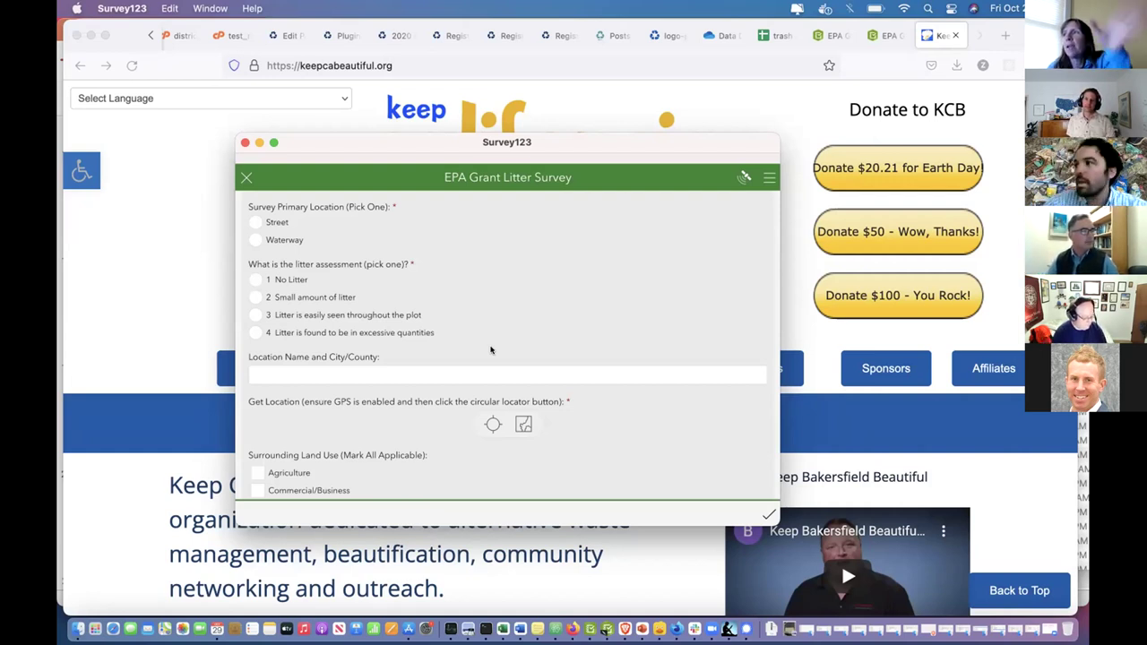
{"action": "scroll", "coordinate": [490, 350], "scroll_direction": "up", "scroll_amount": 5}
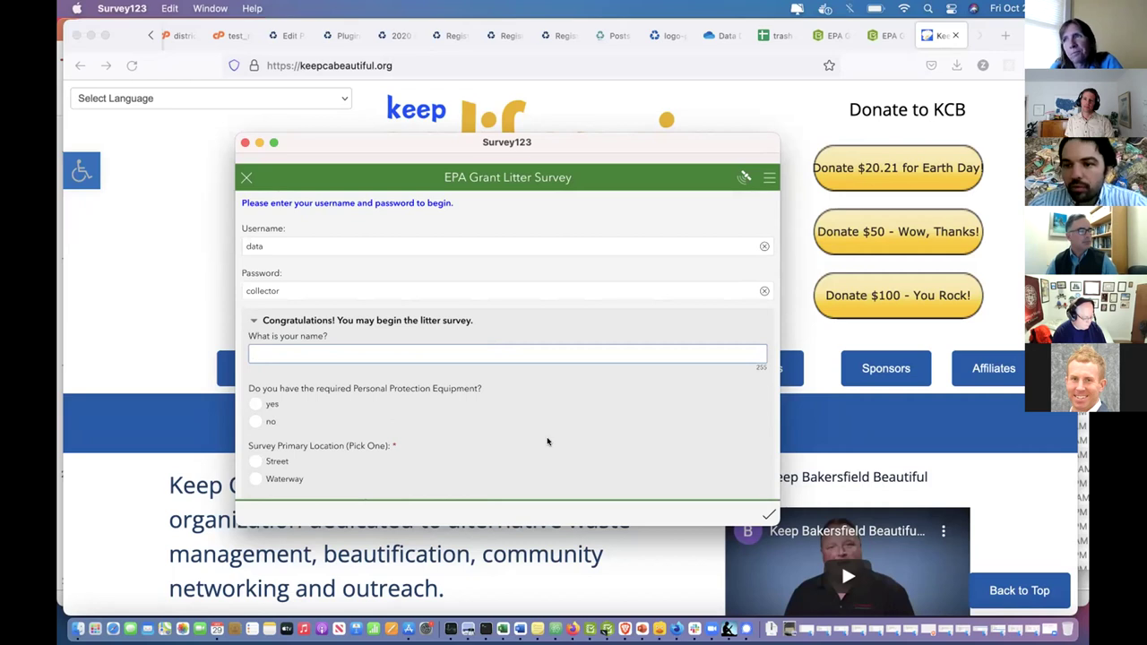
{"action": "scroll", "coordinate": [547, 441], "scroll_direction": "down", "scroll_amount": 5}
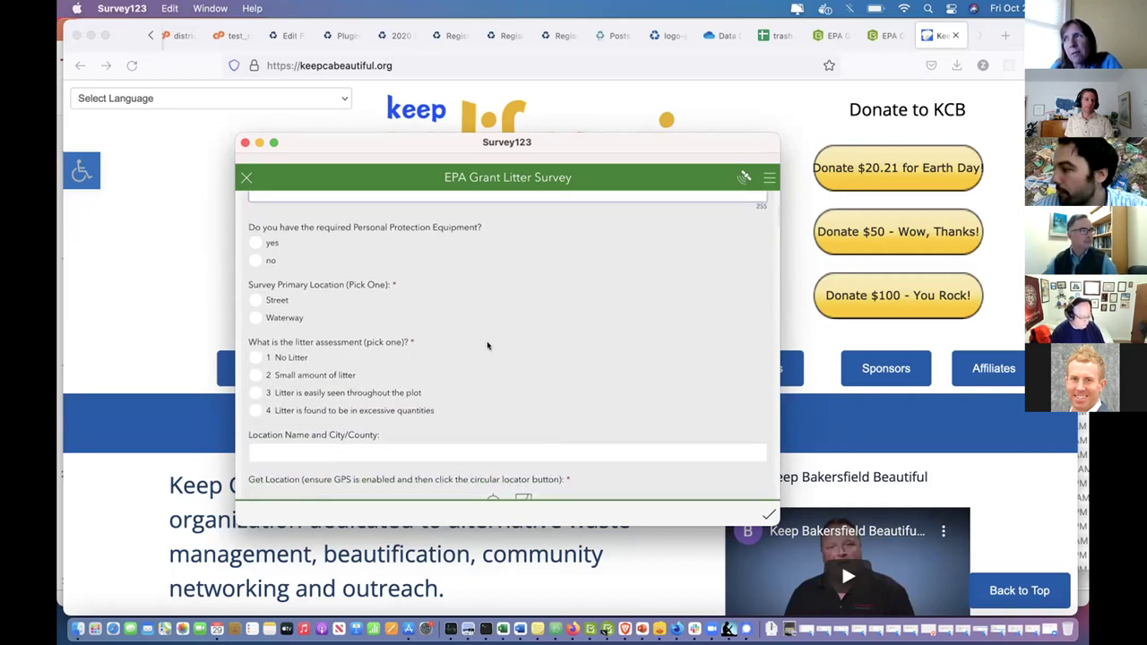
{"action": "scroll", "coordinate": [488, 345], "scroll_direction": "down", "scroll_amount": 2}
{"action": "scroll", "coordinate": [488, 345], "scroll_direction": "up", "scroll_amount": 7}
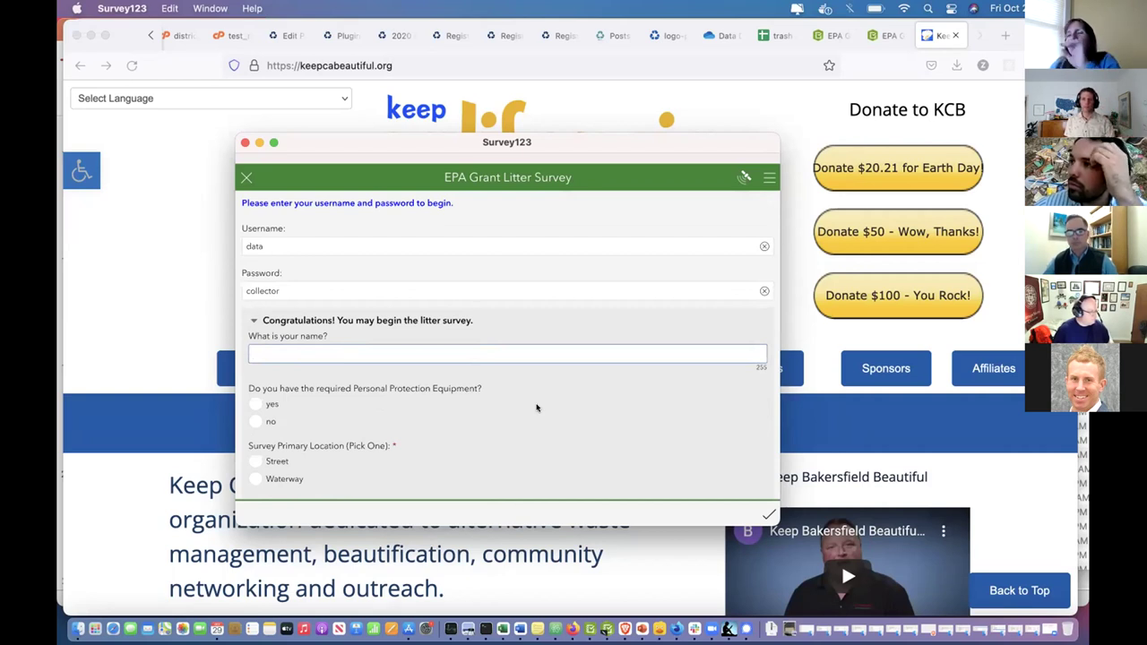
- Examine the bulky item counts, from appliances and camping gear to shopping carts, and the site feature checkboxes above them
{"action": "scroll", "coordinate": [536, 407], "scroll_direction": "down", "scroll_amount": 20}
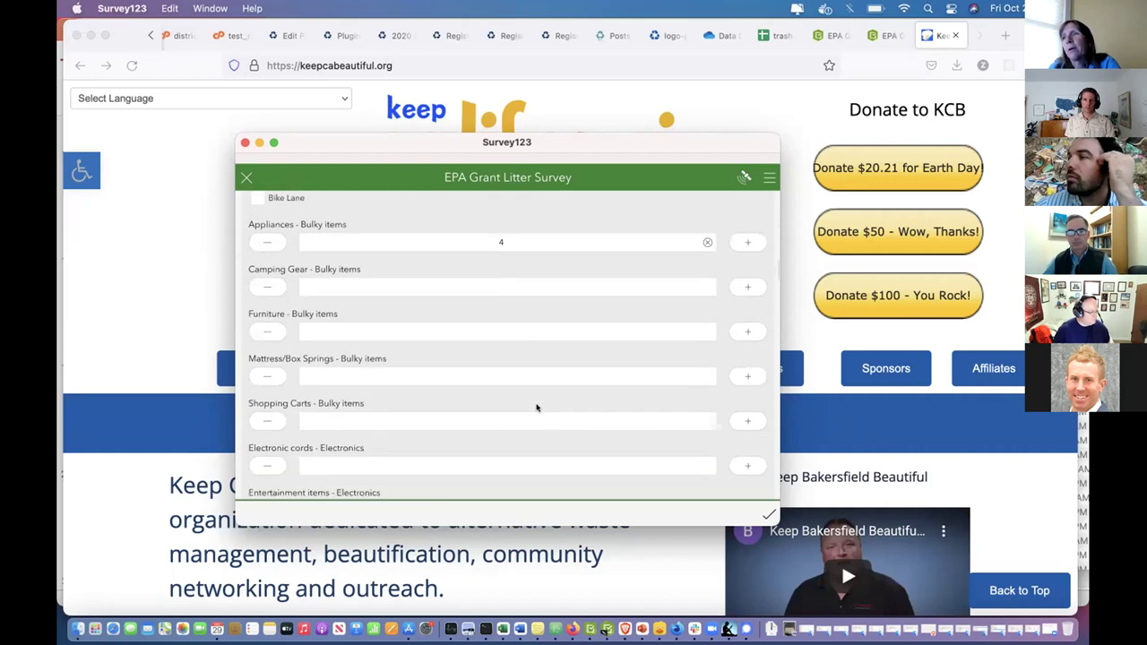
{"action": "scroll", "coordinate": [536, 408], "scroll_direction": "down", "scroll_amount": 2}
{"action": "scroll", "coordinate": [536, 408], "scroll_direction": "up", "scroll_amount": 3}
{"action": "scroll", "coordinate": [536, 408], "scroll_direction": "down", "scroll_amount": 2}
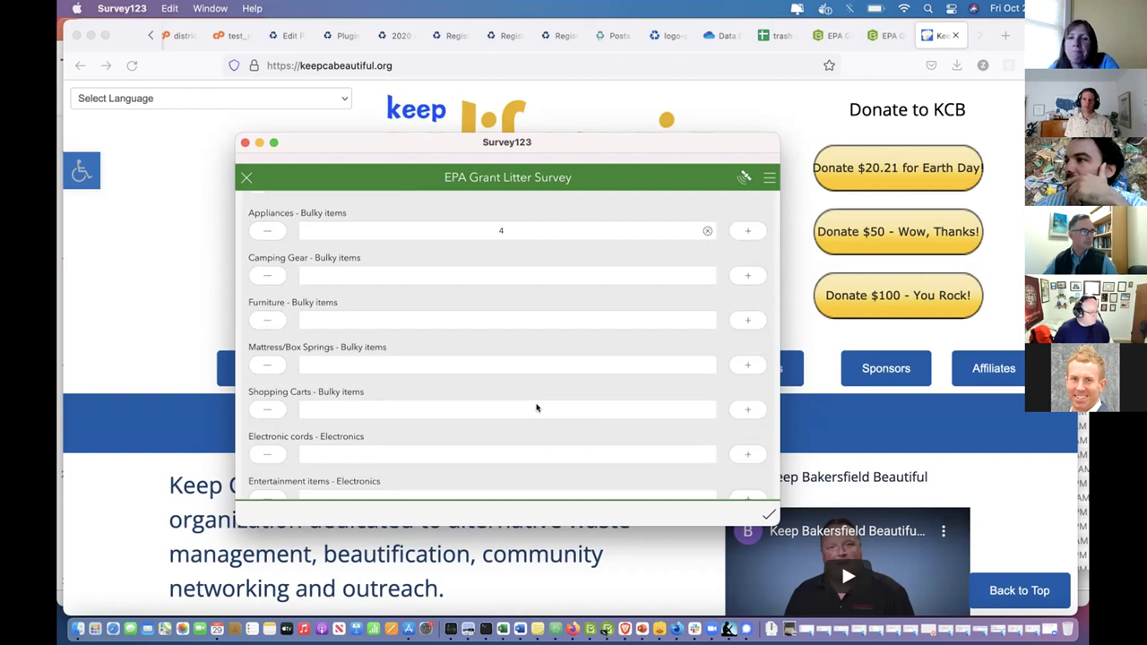
{"action": "left_click", "coordinate": [536, 408]}
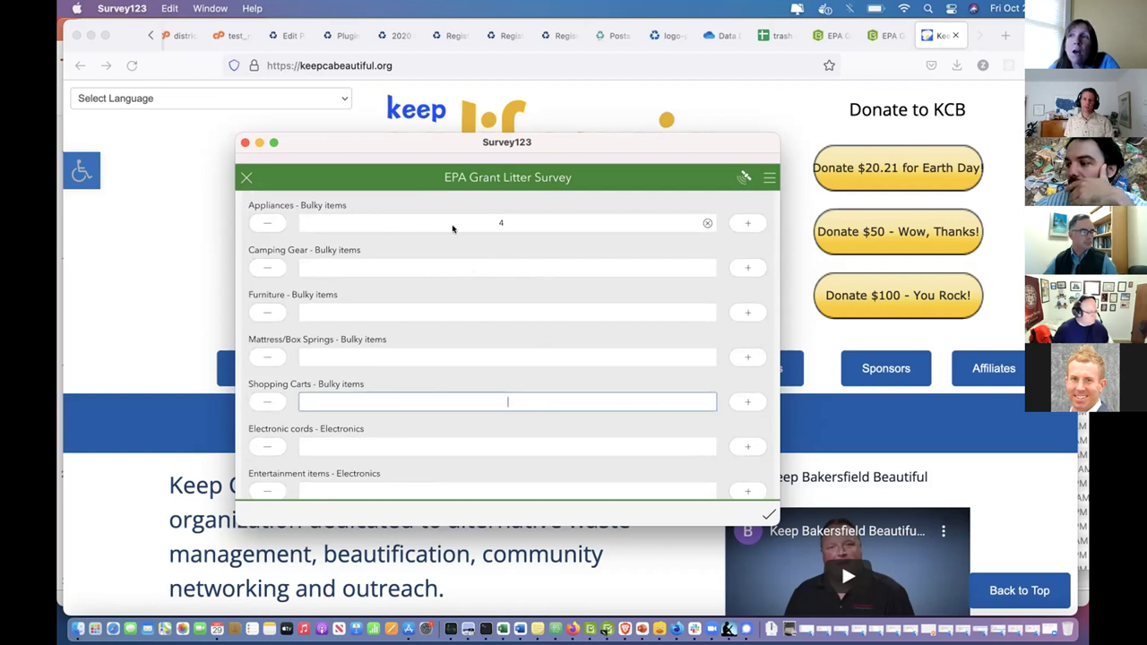
{"action": "scroll", "coordinate": [459, 203], "scroll_direction": "up", "scroll_amount": 1}
{"action": "scroll", "coordinate": [460, 203], "scroll_direction": "up", "scroll_amount": 1}
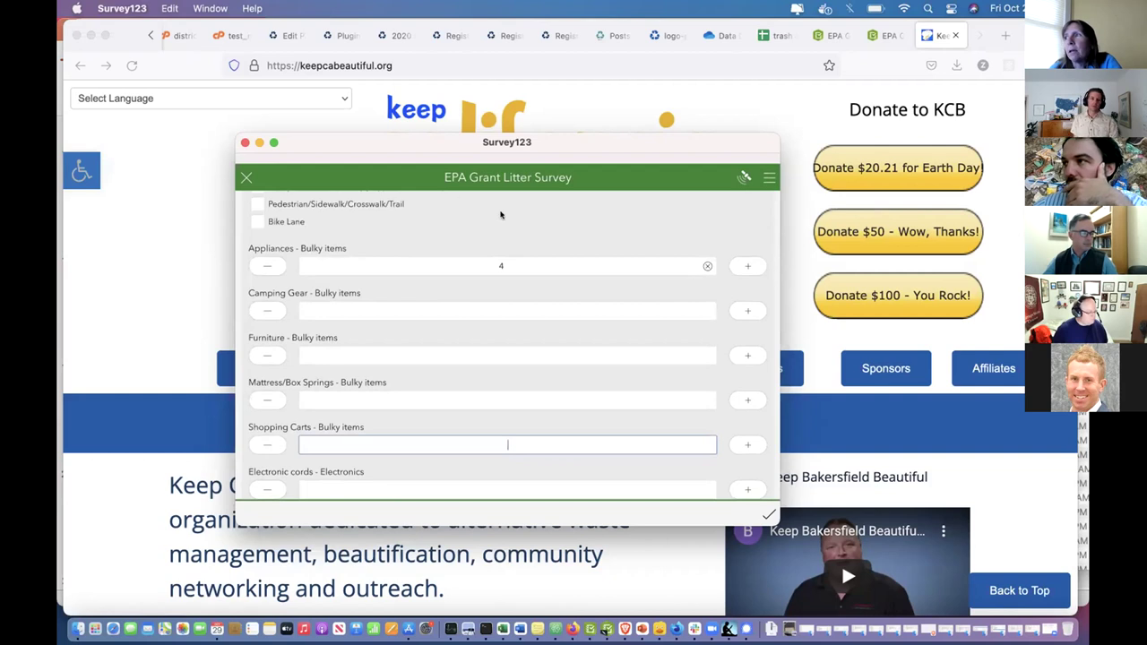
{"action": "scroll", "coordinate": [473, 230], "scroll_direction": "up", "scroll_amount": 3}
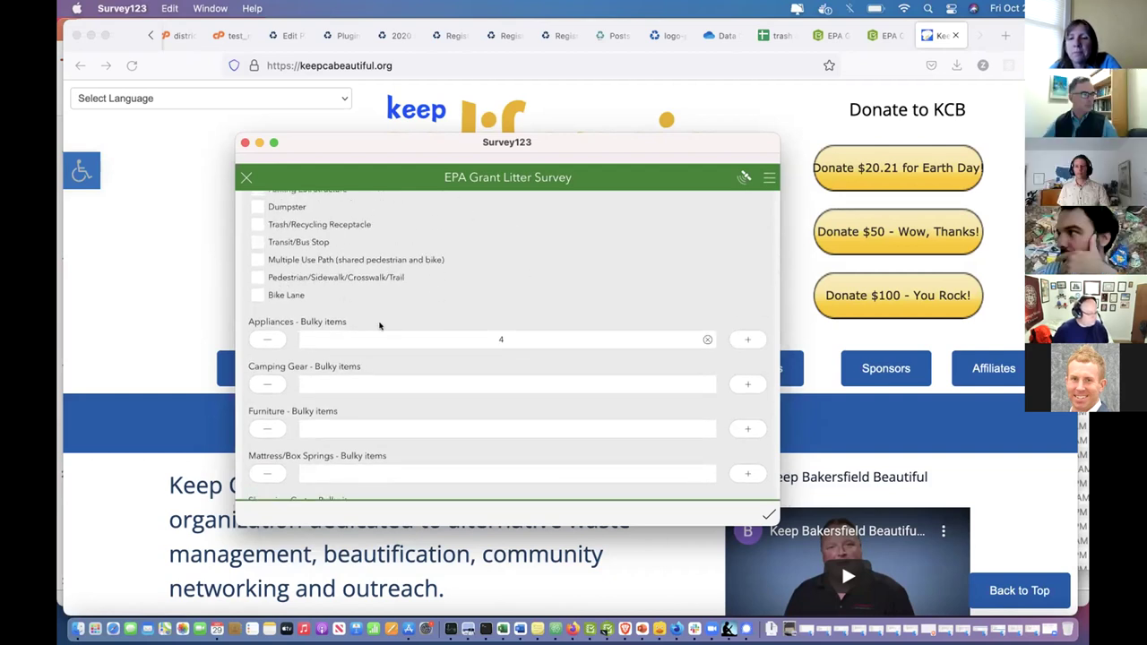
- Skim the whole survey form, from site location, land use and creek conditions through the litter item counts to the closing questions
{"action": "scroll", "coordinate": [381, 324], "scroll_direction": "up", "scroll_amount": 20}
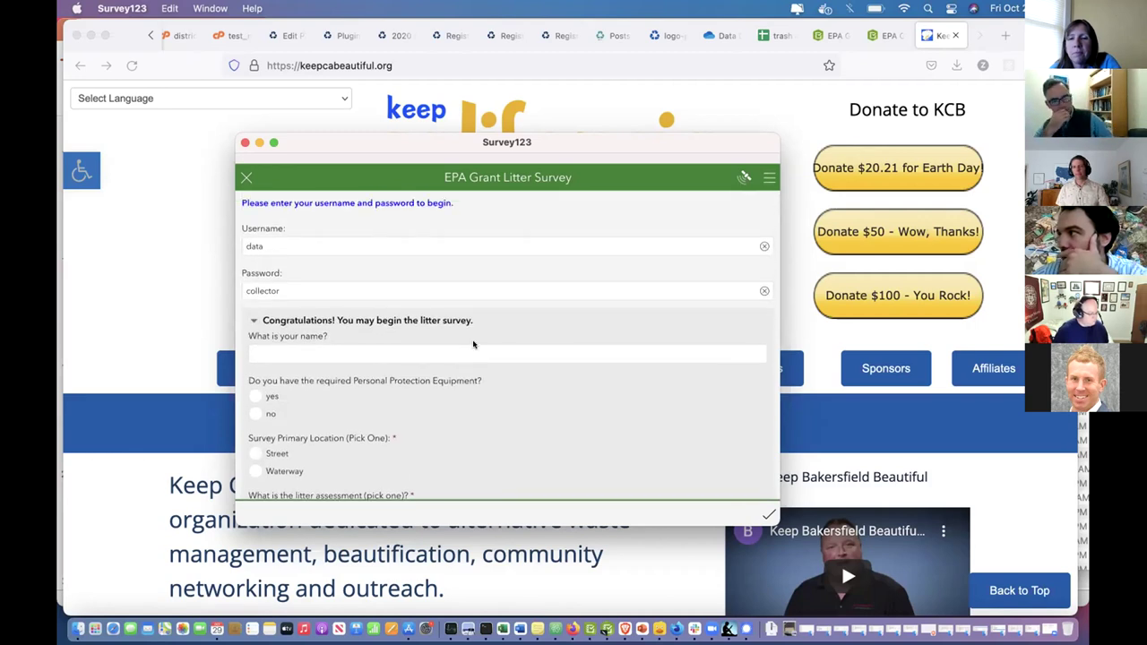
{"action": "scroll", "coordinate": [484, 310], "scroll_direction": "down", "scroll_amount": 5}
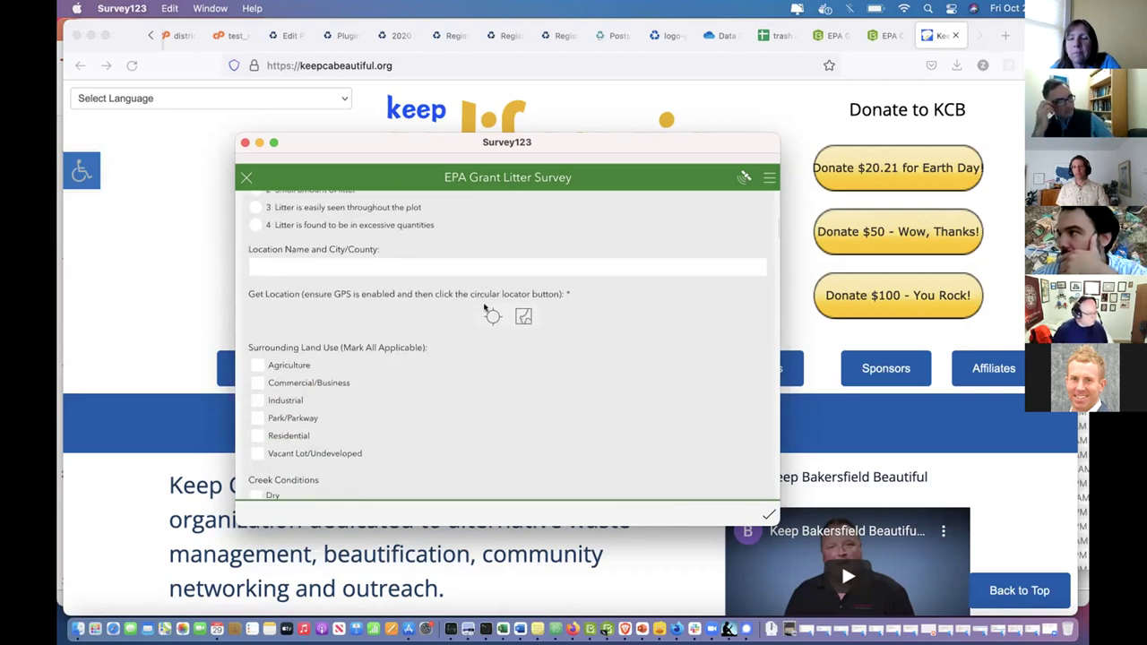
{"action": "scroll", "coordinate": [484, 308], "scroll_direction": "down", "scroll_amount": 2}
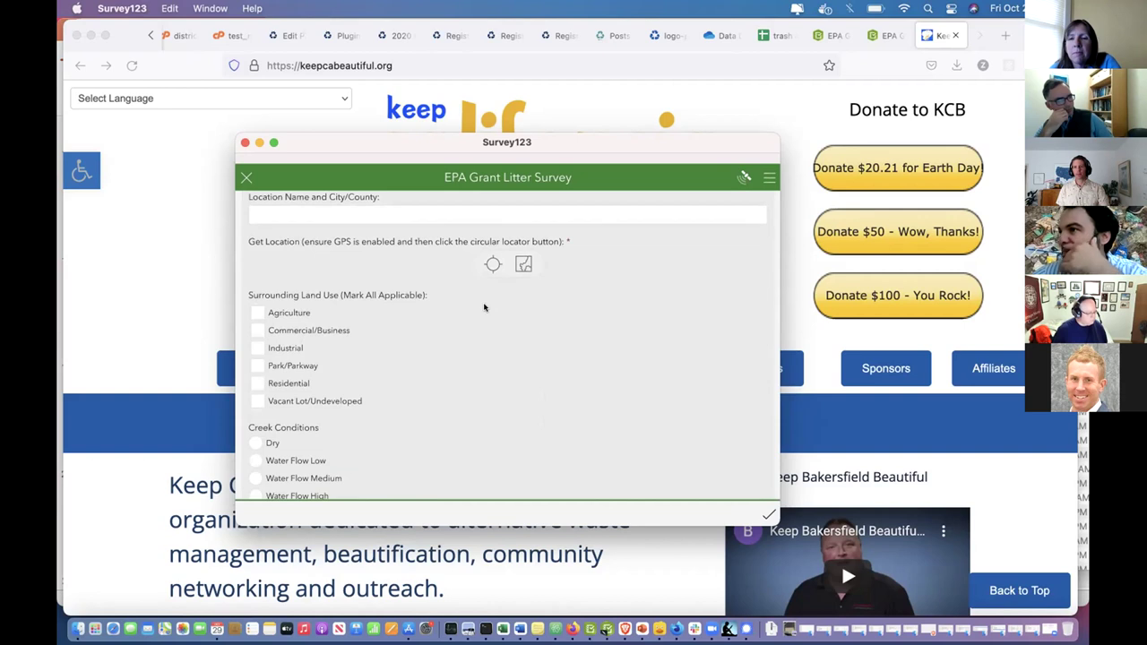
{"action": "scroll", "coordinate": [484, 308], "scroll_direction": "down", "scroll_amount": 20}
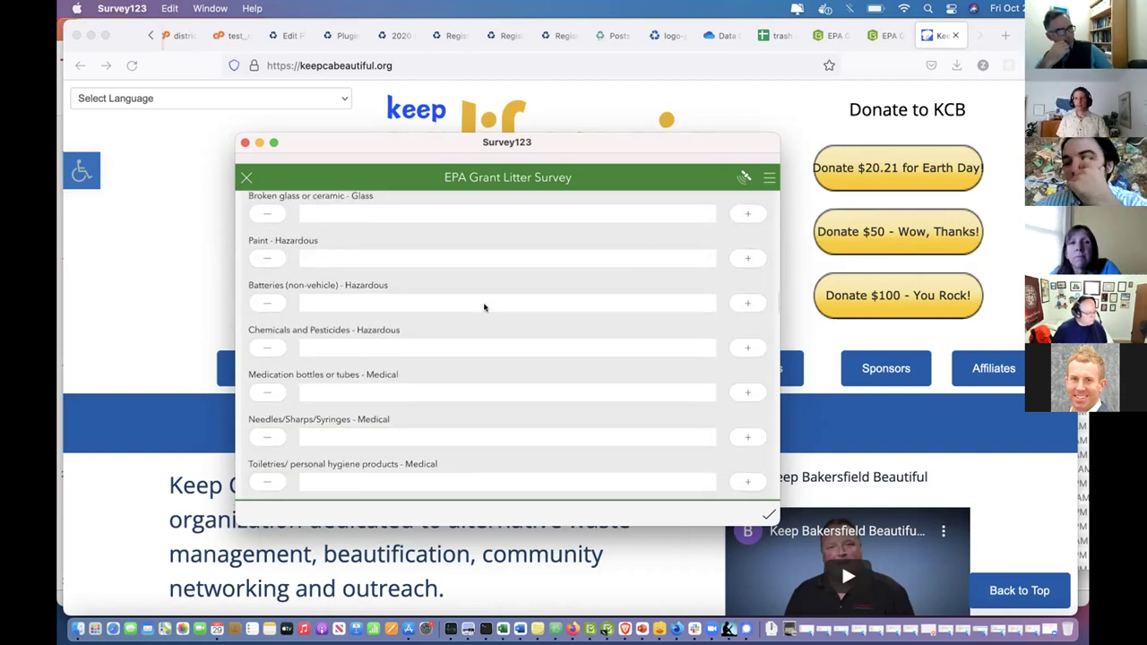
{"action": "scroll", "coordinate": [483, 308], "scroll_direction": "up", "scroll_amount": 2}
{"action": "scroll", "coordinate": [484, 307], "scroll_direction": "down", "scroll_amount": 10}
{"action": "scroll", "coordinate": [484, 307], "scroll_direction": "down", "scroll_amount": 12}
{"action": "scroll", "coordinate": [484, 307], "scroll_direction": "down", "scroll_amount": 20}
{"action": "scroll", "coordinate": [484, 308], "scroll_direction": "down", "scroll_amount": 20}
{"action": "scroll", "coordinate": [484, 307], "scroll_direction": "up", "scroll_amount": 10}
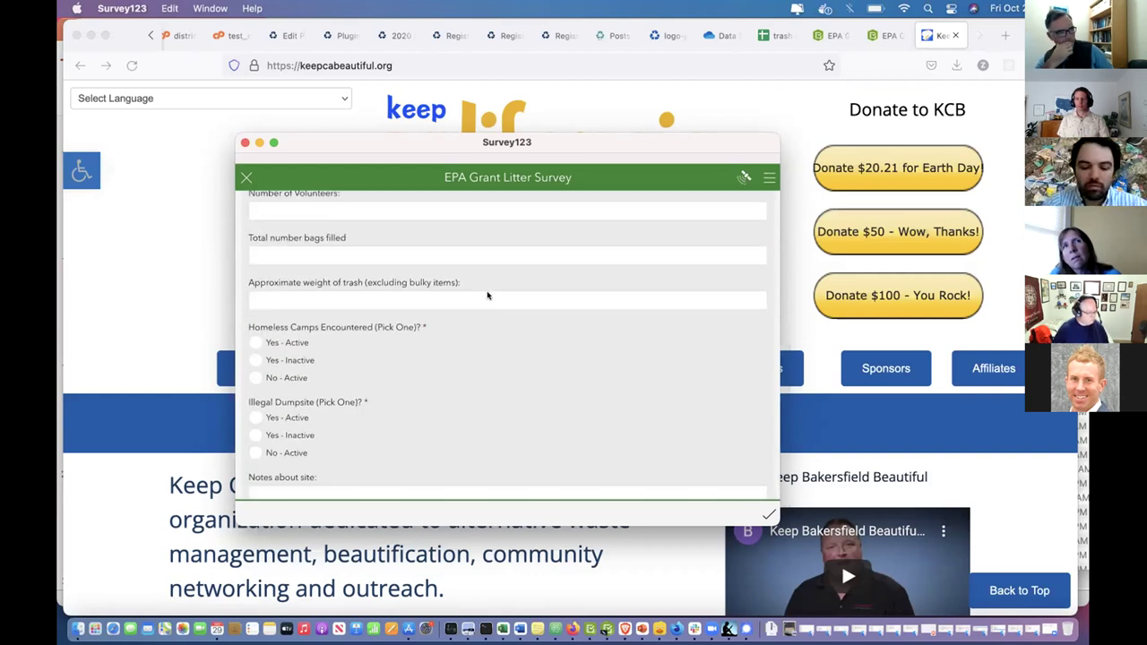
{"action": "scroll", "coordinate": [487, 296], "scroll_direction": "up", "scroll_amount": 15}
{"action": "scroll", "coordinate": [489, 292], "scroll_direction": "up", "scroll_amount": 15}
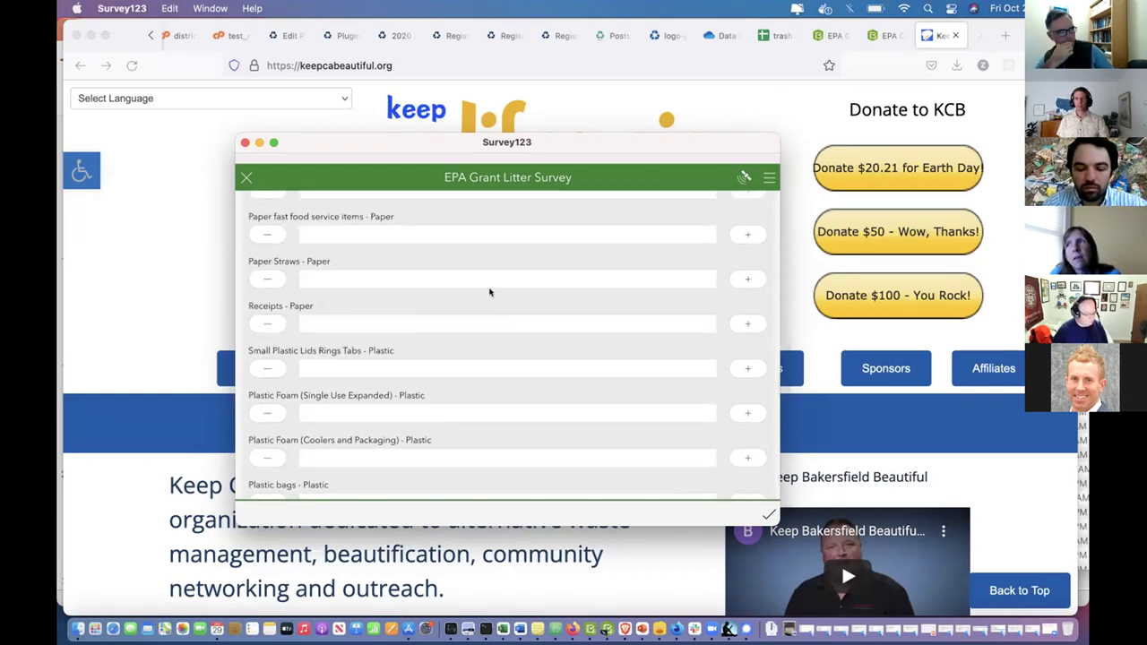
{"action": "left_click_drag", "start_coordinate": [398, 139], "coordinate": [374, 238]}
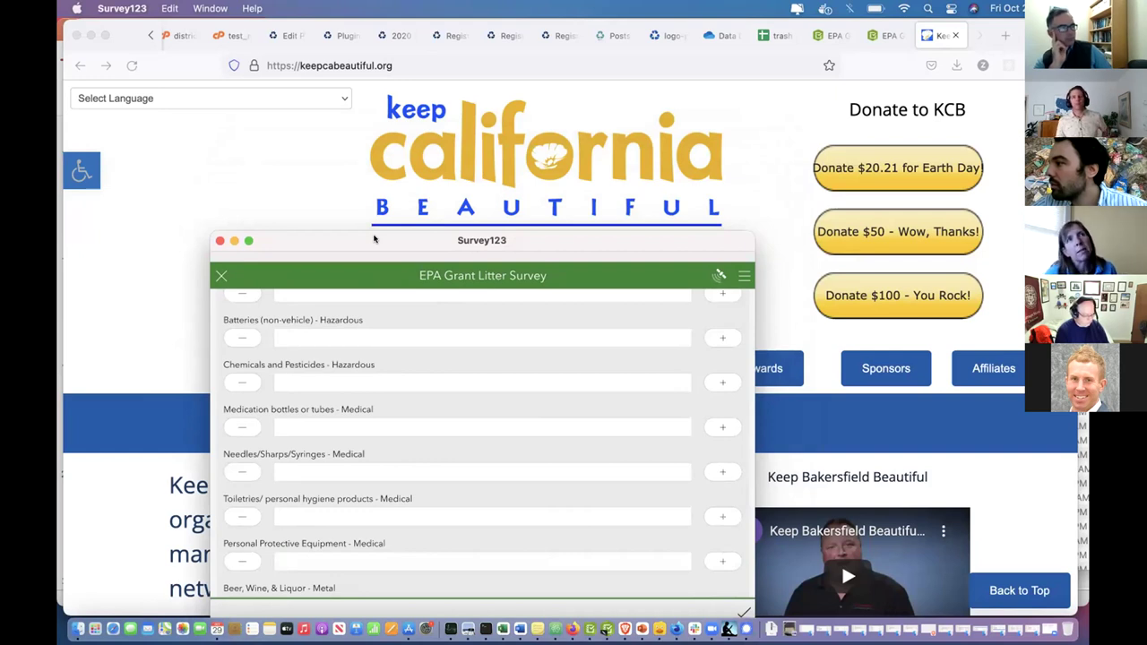
{"action": "left_click_drag", "start_coordinate": [375, 239], "coordinate": [387, 148]}
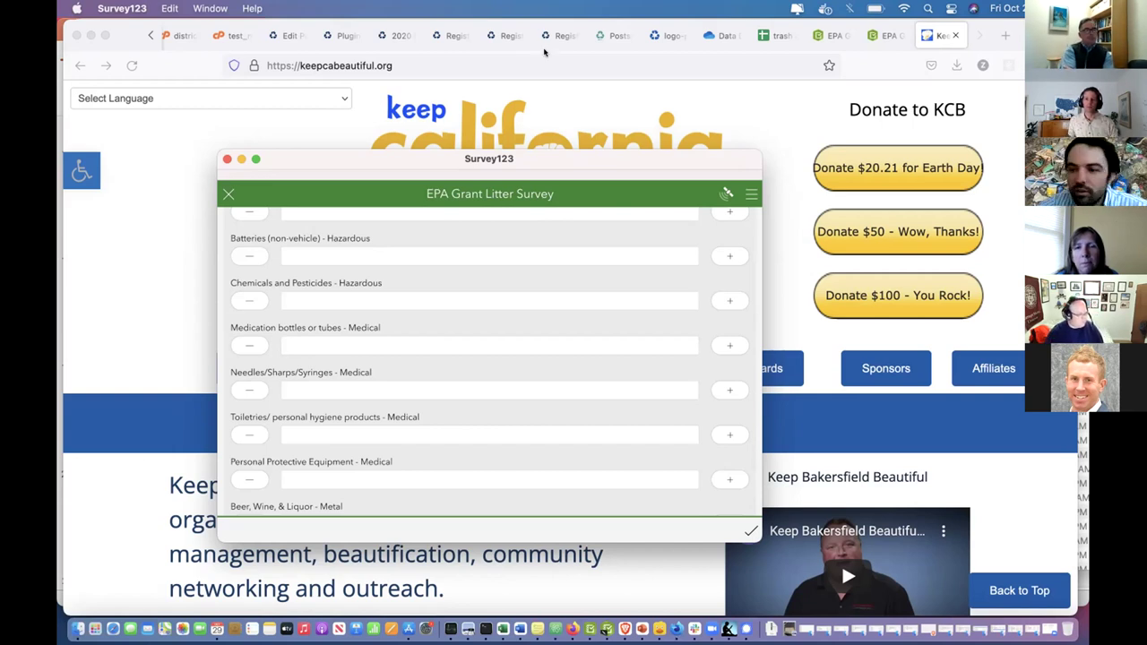
- Switch to the CA DWR litter survey data portal in Firefox and review its opening columns, from object ID to survey primary location
{"action": "key", "text": "super+Tab"}
{"action": "scroll", "coordinate": [655, 250], "scroll_direction": "down", "scroll_amount": 1}
{"action": "scroll", "coordinate": [655, 251], "scroll_direction": "up", "scroll_amount": 1}
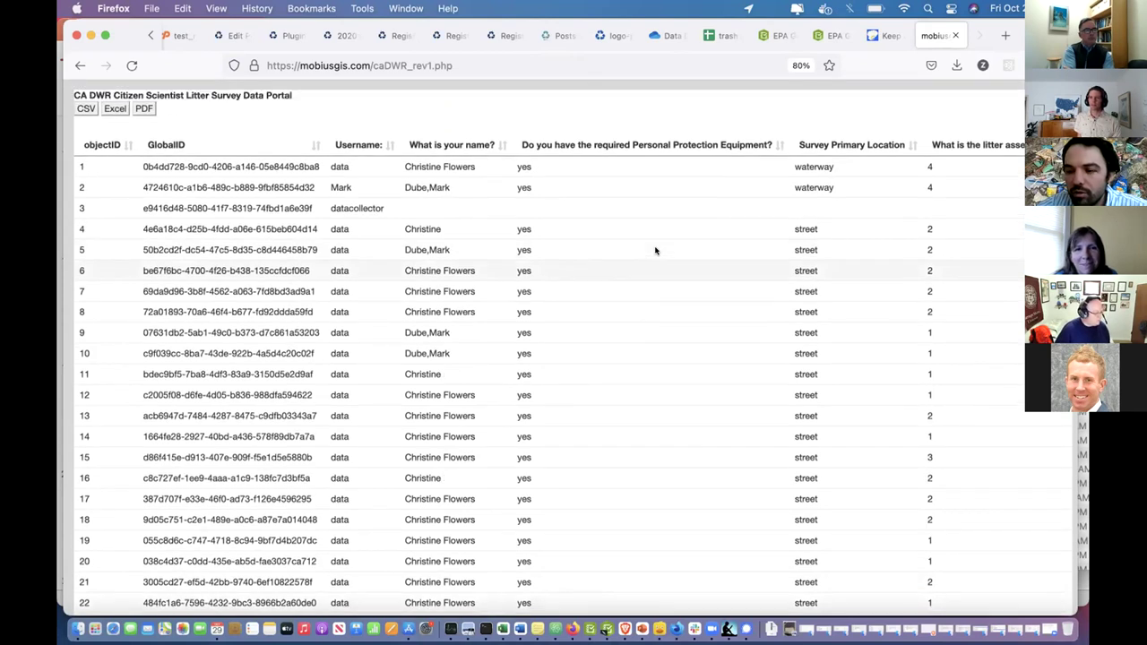
{"action": "scroll", "coordinate": [655, 251], "scroll_direction": "right", "scroll_amount": 1}
{"action": "scroll", "coordinate": [655, 251], "scroll_direction": "left", "scroll_amount": 1}
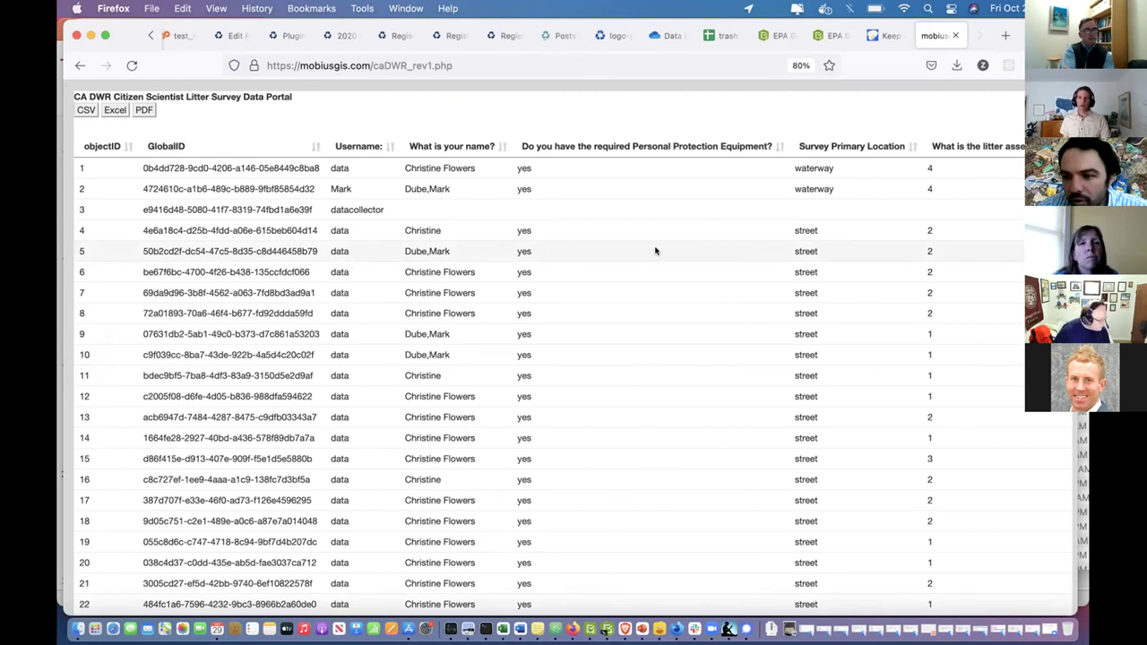
{"action": "scroll", "coordinate": [639, 283], "scroll_direction": "right", "scroll_amount": 1}
{"action": "scroll", "coordinate": [639, 283], "scroll_direction": "left", "scroll_amount": 1}
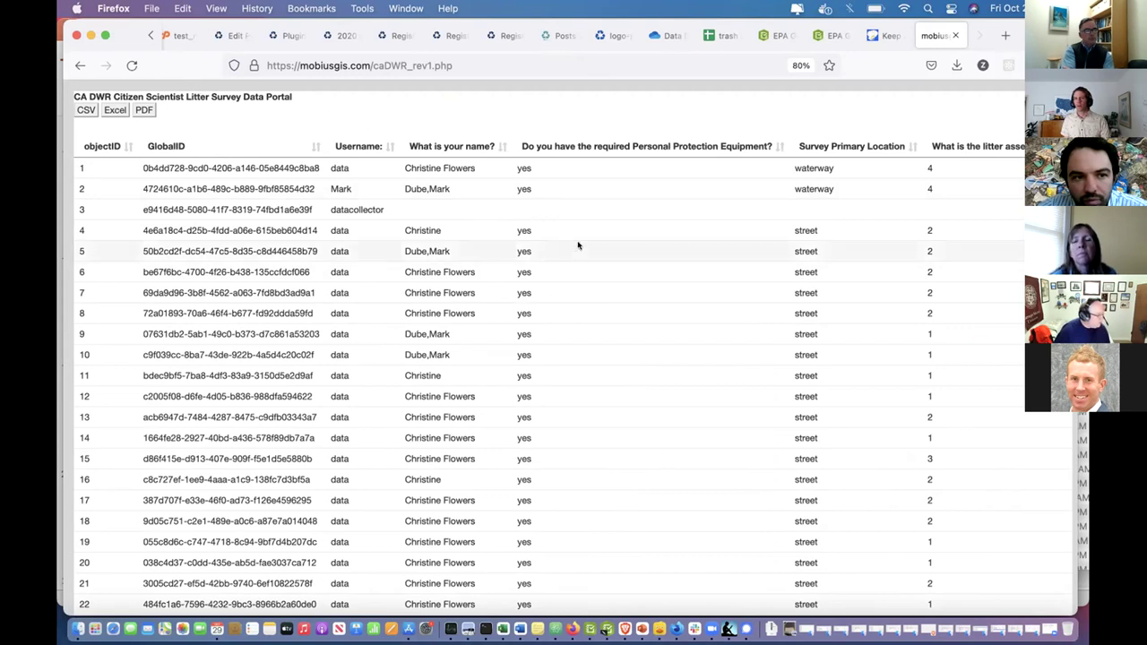
- Scan the portal's records across all columns, from site location and land use through creek conditions to the bulky item and glass counts
{"action": "scroll", "coordinate": [577, 246], "scroll_direction": "right", "scroll_amount": 6}
{"action": "scroll", "coordinate": [578, 246], "scroll_direction": "right", "scroll_amount": 12}
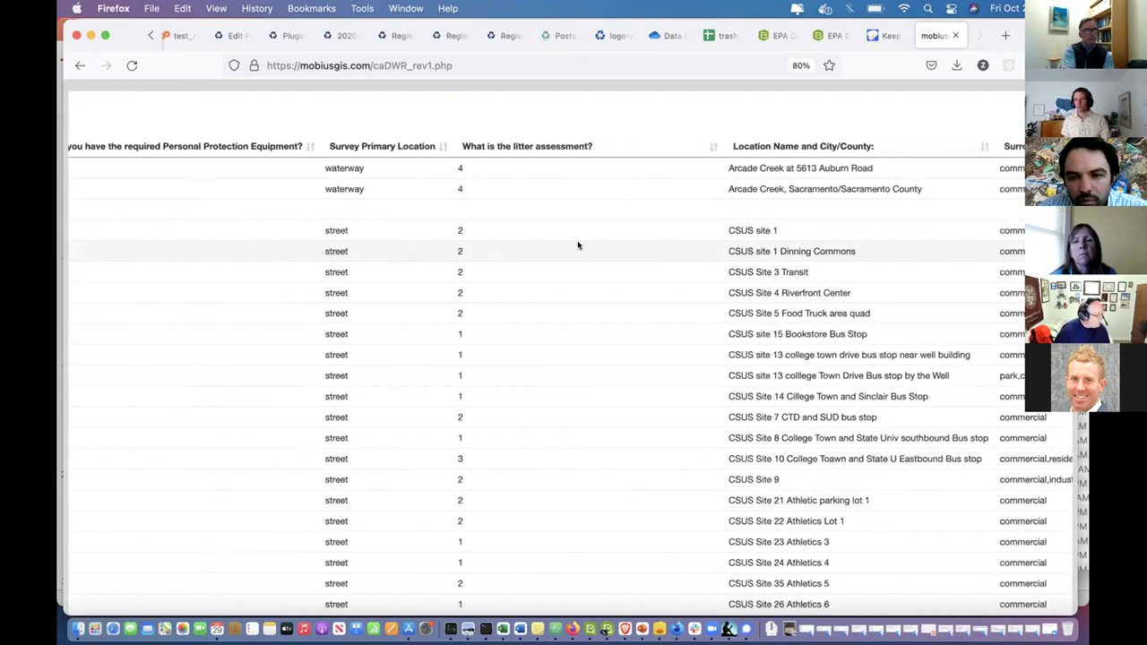
{"action": "scroll", "coordinate": [578, 246], "scroll_direction": "right", "scroll_amount": 10}
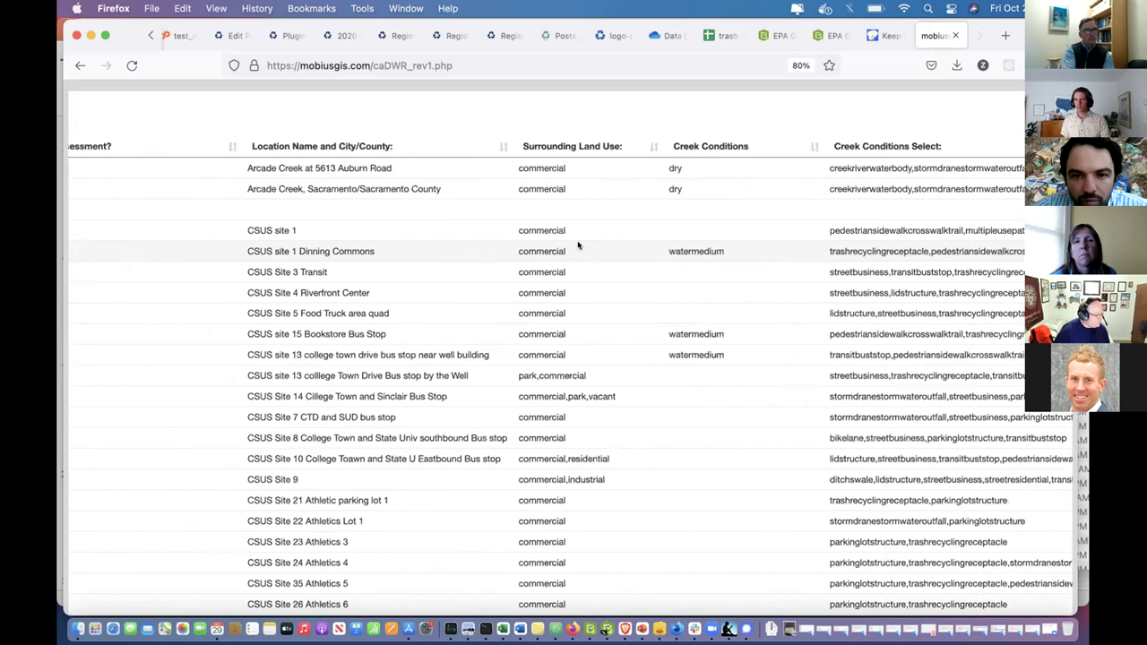
{"action": "scroll", "coordinate": [578, 246], "scroll_direction": "right", "scroll_amount": 18}
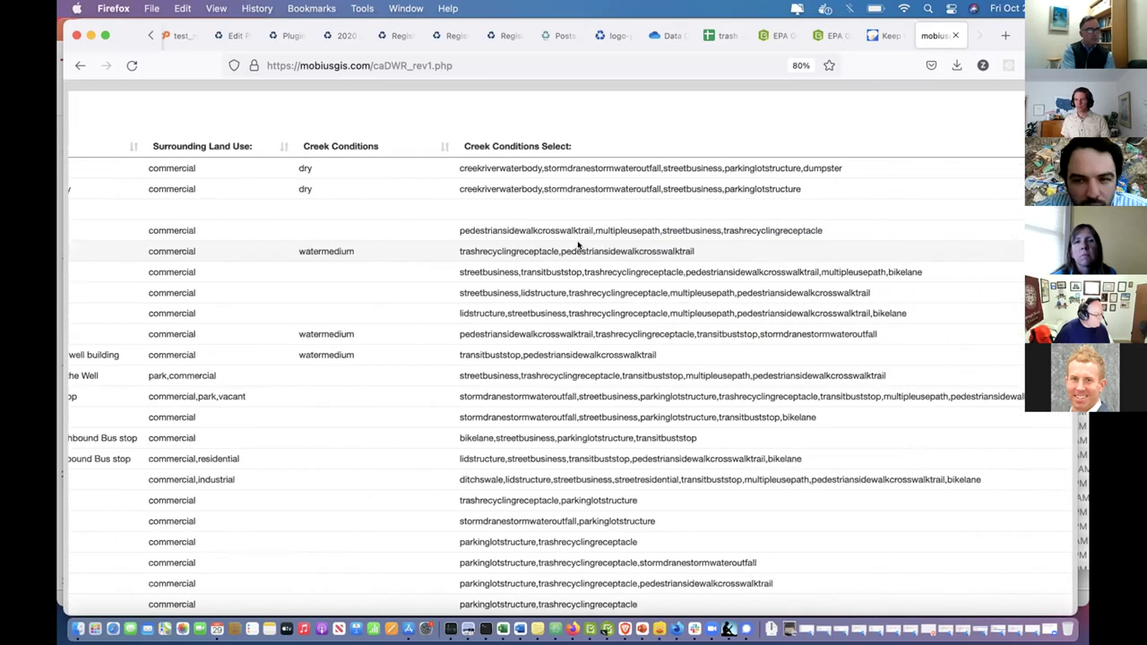
{"action": "scroll", "coordinate": [578, 246], "scroll_direction": "right", "scroll_amount": 20}
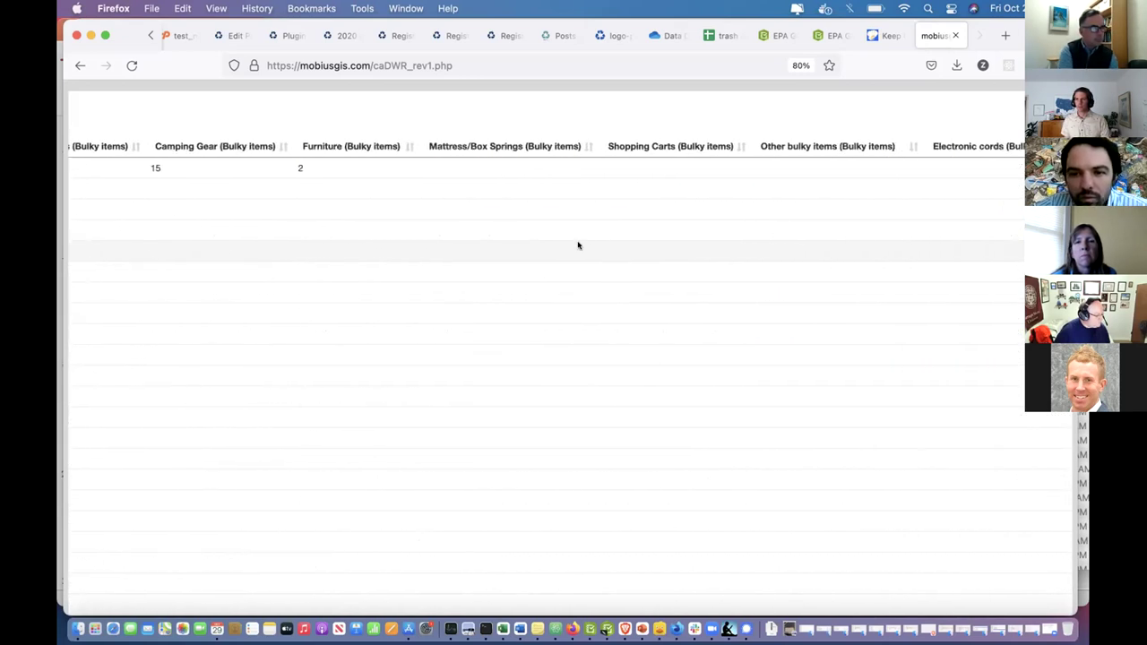
{"action": "scroll", "coordinate": [578, 245], "scroll_direction": "left", "scroll_amount": 20}
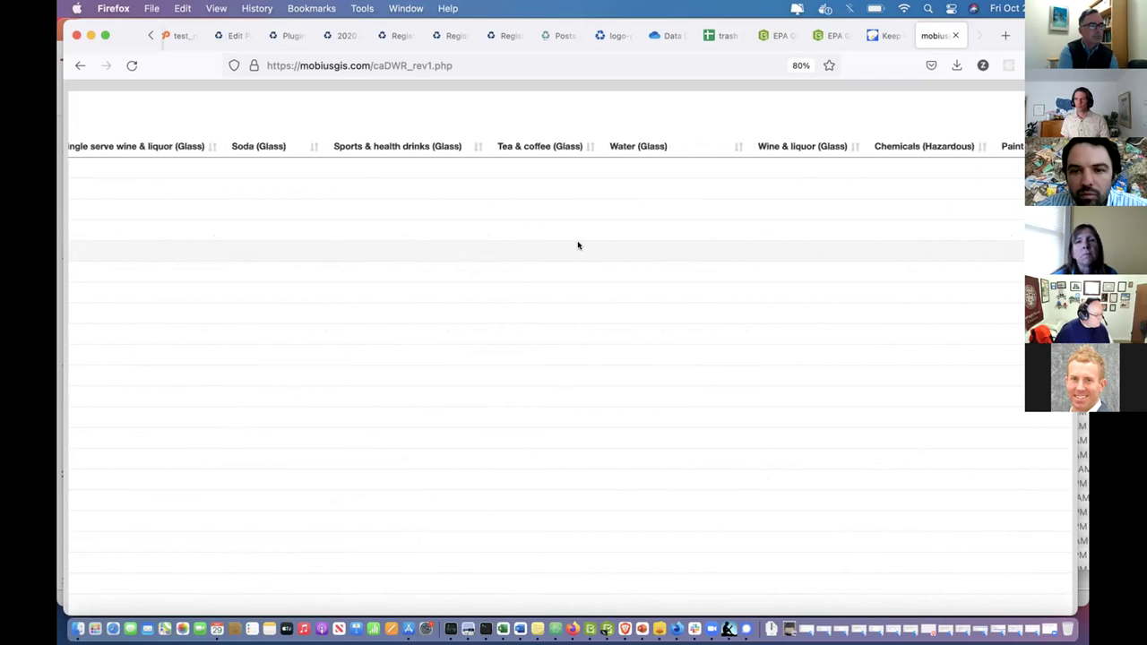
{"action": "scroll", "coordinate": [578, 245], "scroll_direction": "left", "scroll_amount": 20}
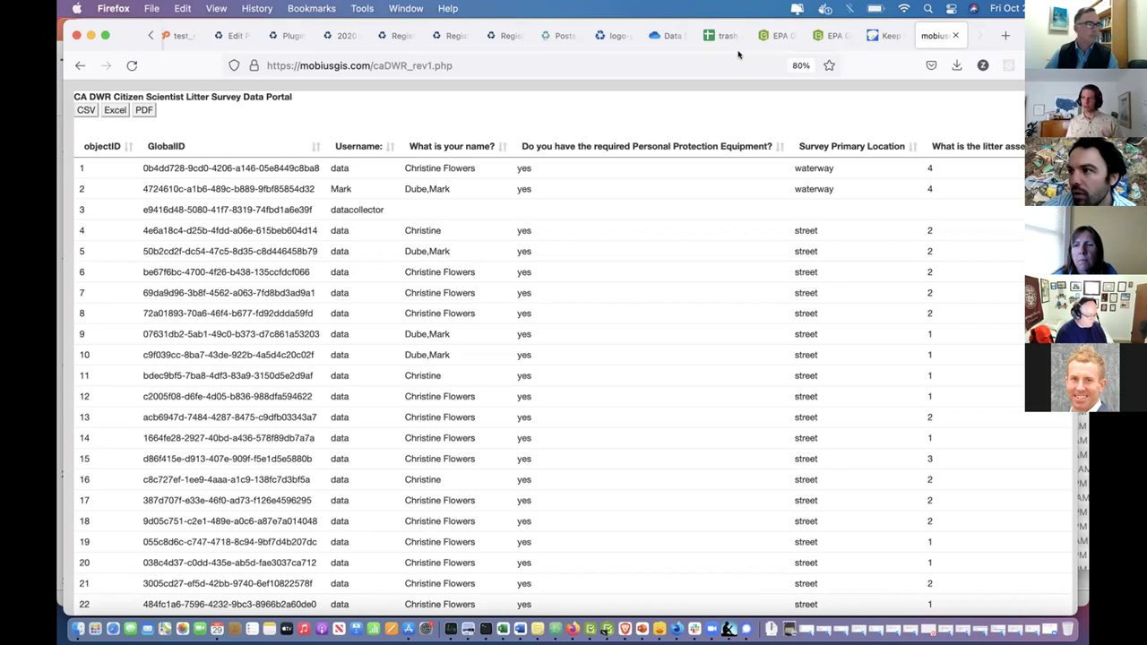
- Compare the litter assessment, location name, surrounding land use and creek condition columns across the portal's survey records
{"action": "scroll", "coordinate": [670, 298], "scroll_direction": "right", "scroll_amount": 3}
{"action": "scroll", "coordinate": [669, 299], "scroll_direction": "right", "scroll_amount": 10}
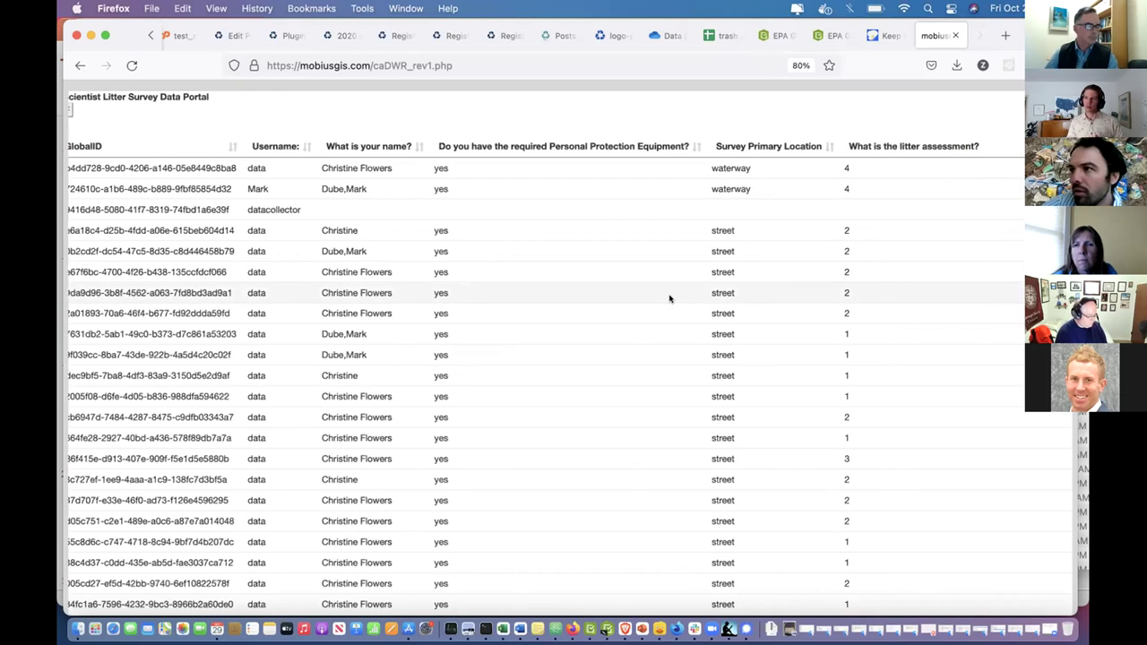
{"action": "scroll", "coordinate": [669, 298], "scroll_direction": "right", "scroll_amount": 10}
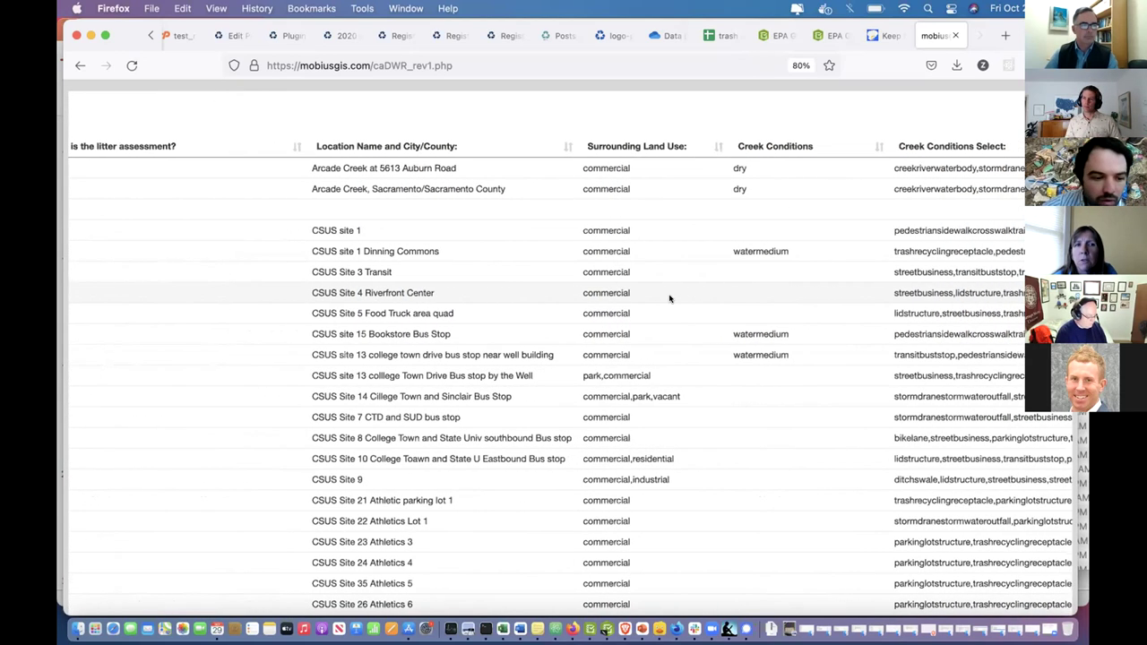
{"action": "scroll", "coordinate": [670, 298], "scroll_direction": "right", "scroll_amount": 20}
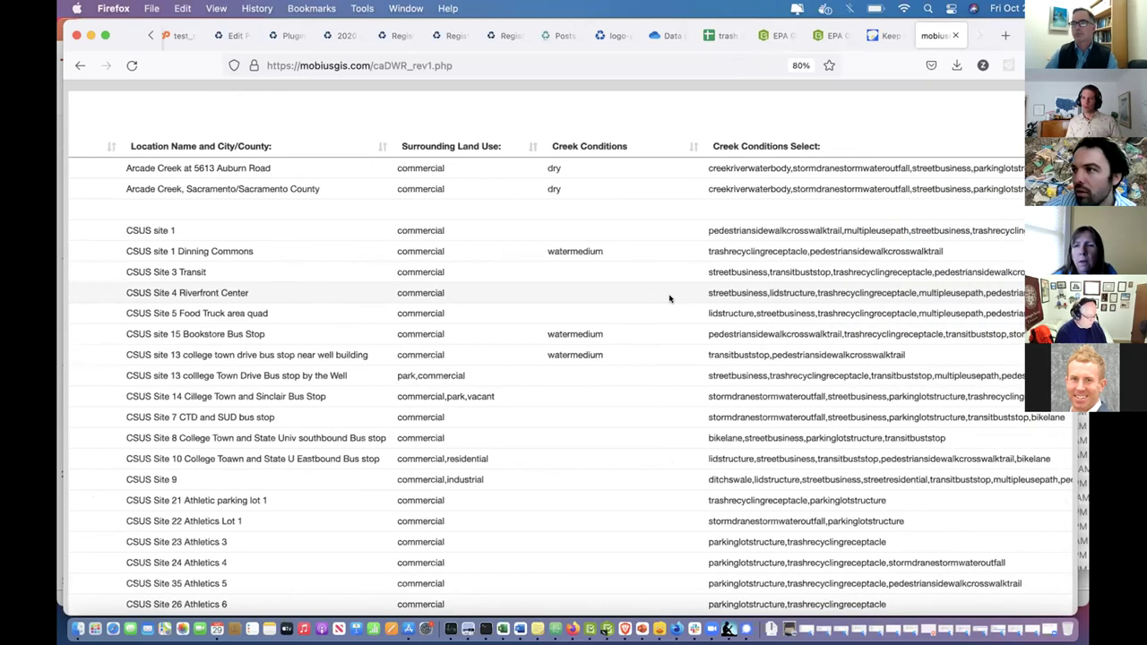
{"action": "scroll", "coordinate": [670, 299], "scroll_direction": "left", "scroll_amount": 20}
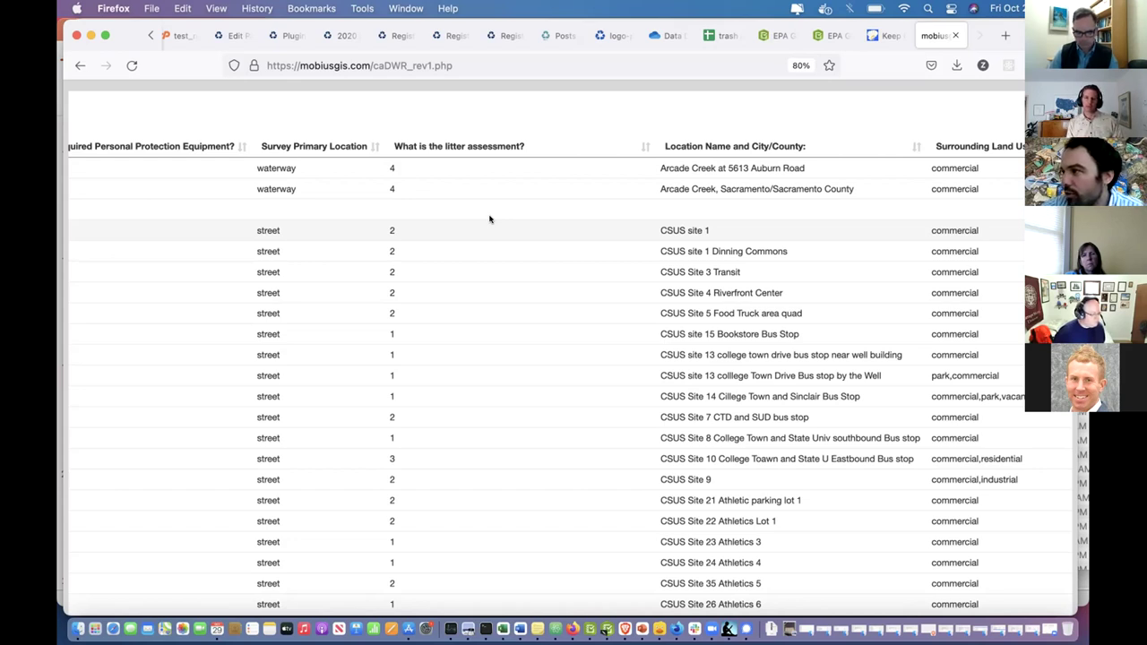
{"action": "scroll", "coordinate": [489, 219], "scroll_direction": "left", "scroll_amount": 10}
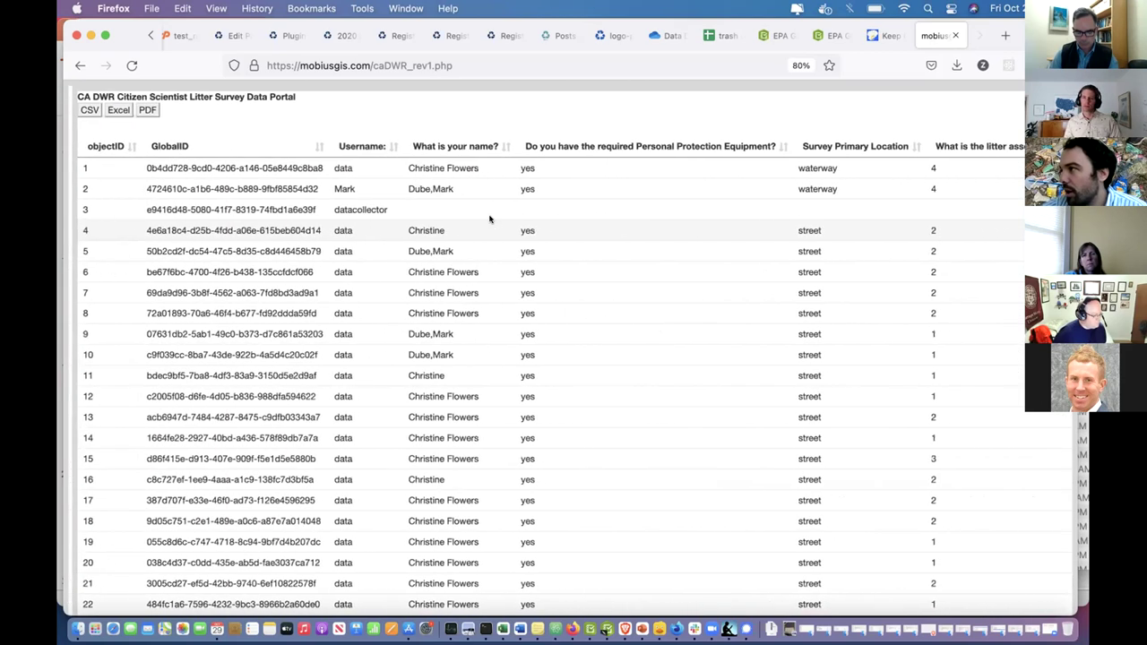
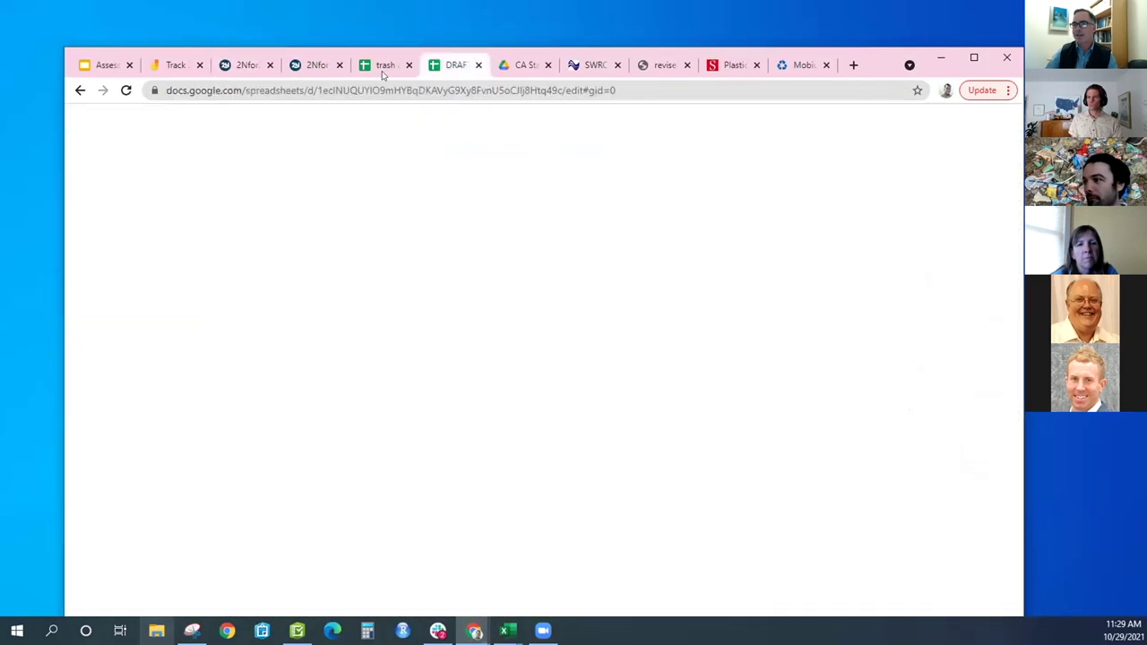
- Examine the trash assessments spreadsheet's collector lines, covering shape, condition, creator, creation date and photo ID columns
{"action": "key", "text": "ctrl+shift+Tab"}
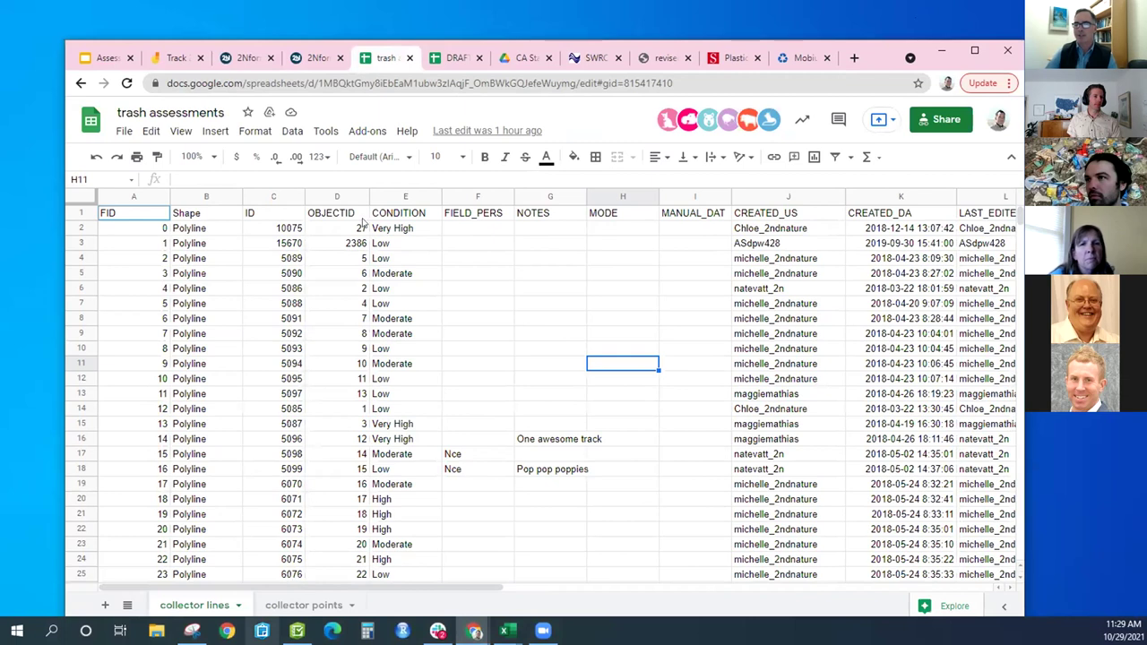
{"action": "left_click", "coordinate": [206, 229]}
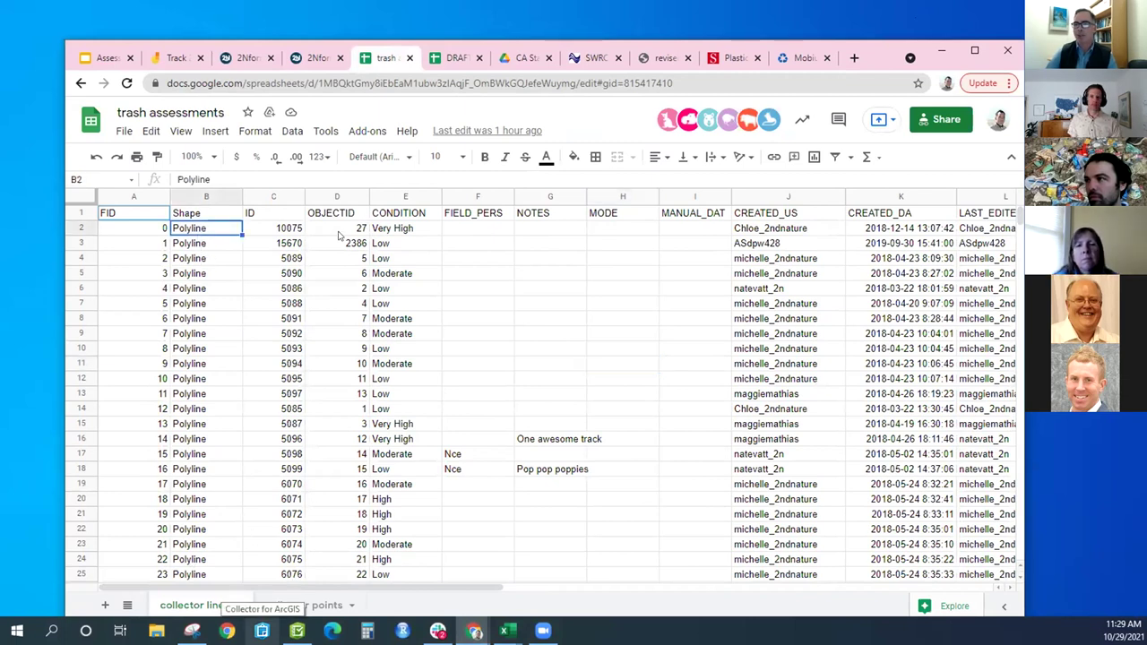
{"action": "left_click", "coordinate": [389, 229]}
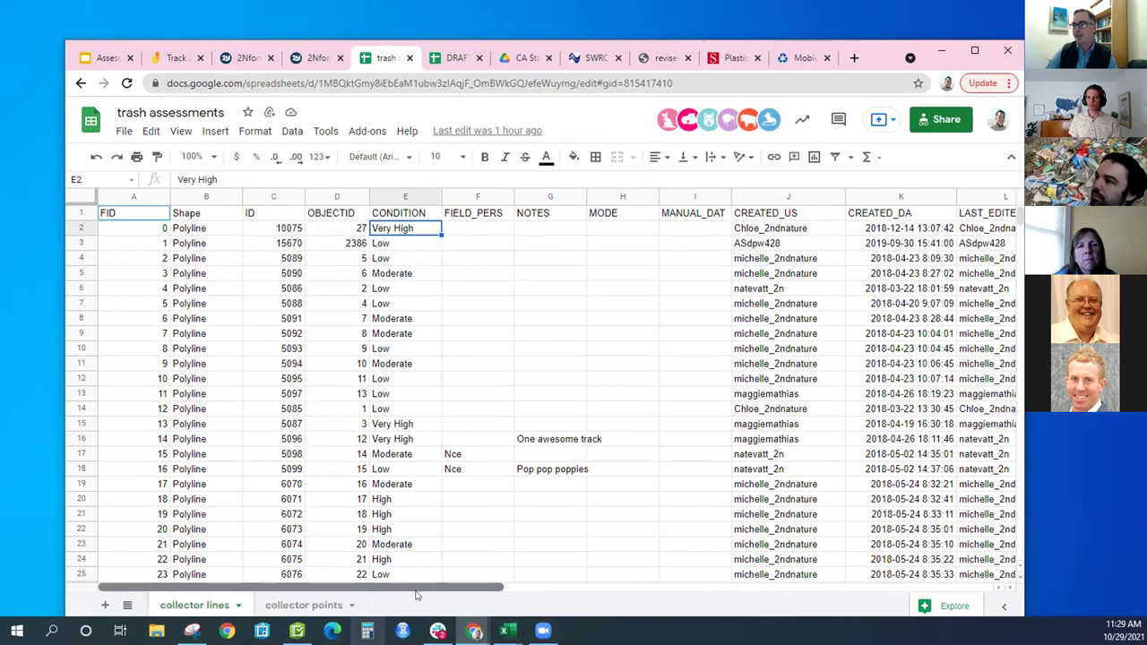
{"action": "scroll", "coordinate": [596, 233], "scroll_direction": "right", "scroll_amount": 4}
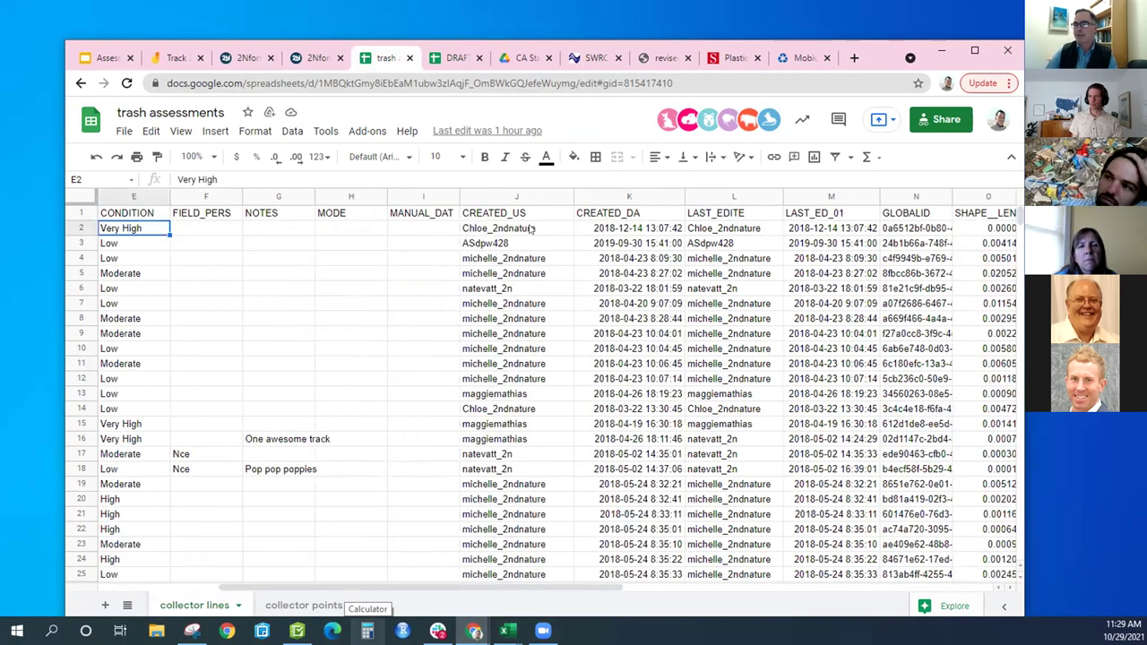
{"action": "left_click", "coordinate": [519, 244]}
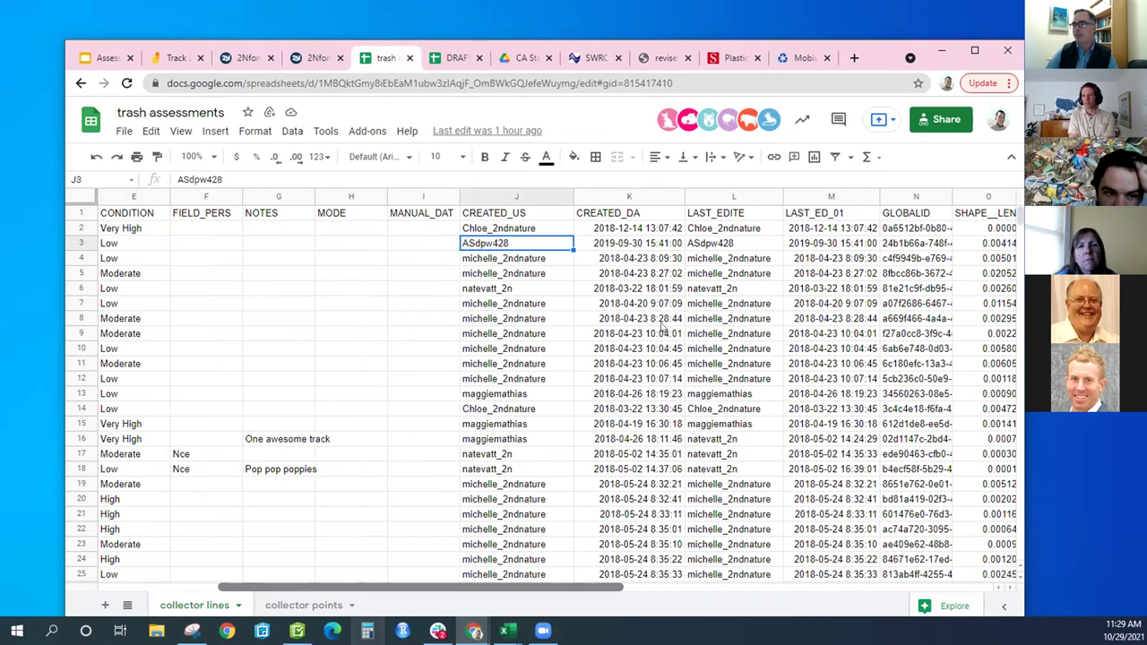
{"action": "scroll", "coordinate": [642, 237], "scroll_direction": "right", "scroll_amount": 3}
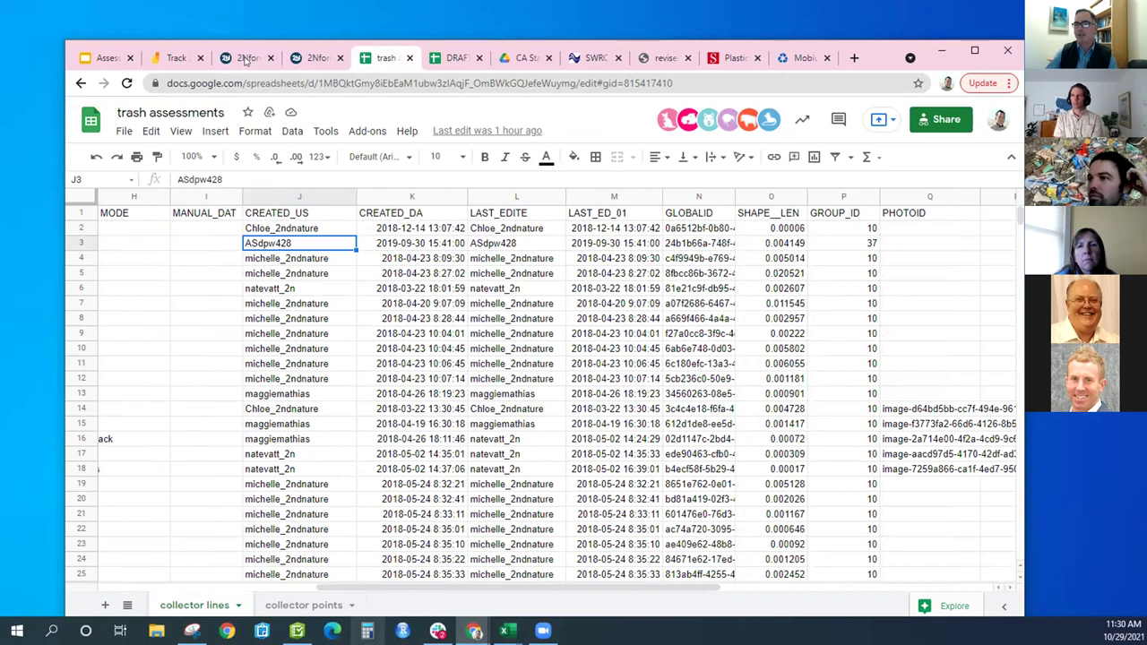
- Inspect a street segment's trash assessment details on the 2NFORM City of Salinas map, and display the Drainage Area (FCS) layer
{"action": "key", "text": "ctrl+3"}
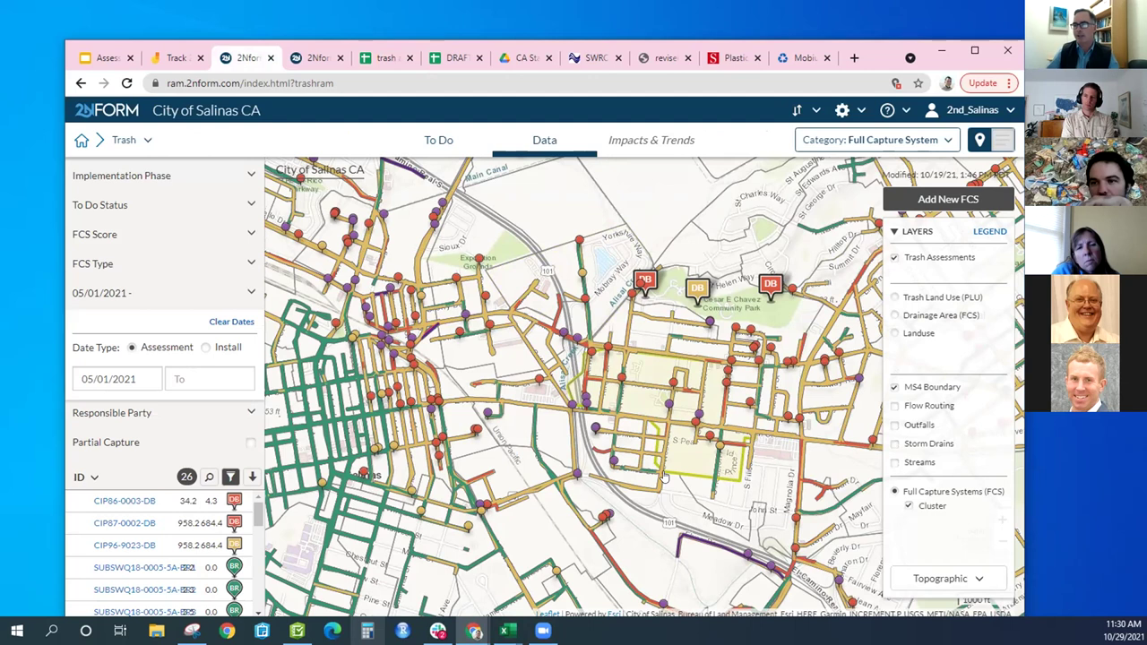
{"action": "left_click", "coordinate": [432, 374]}
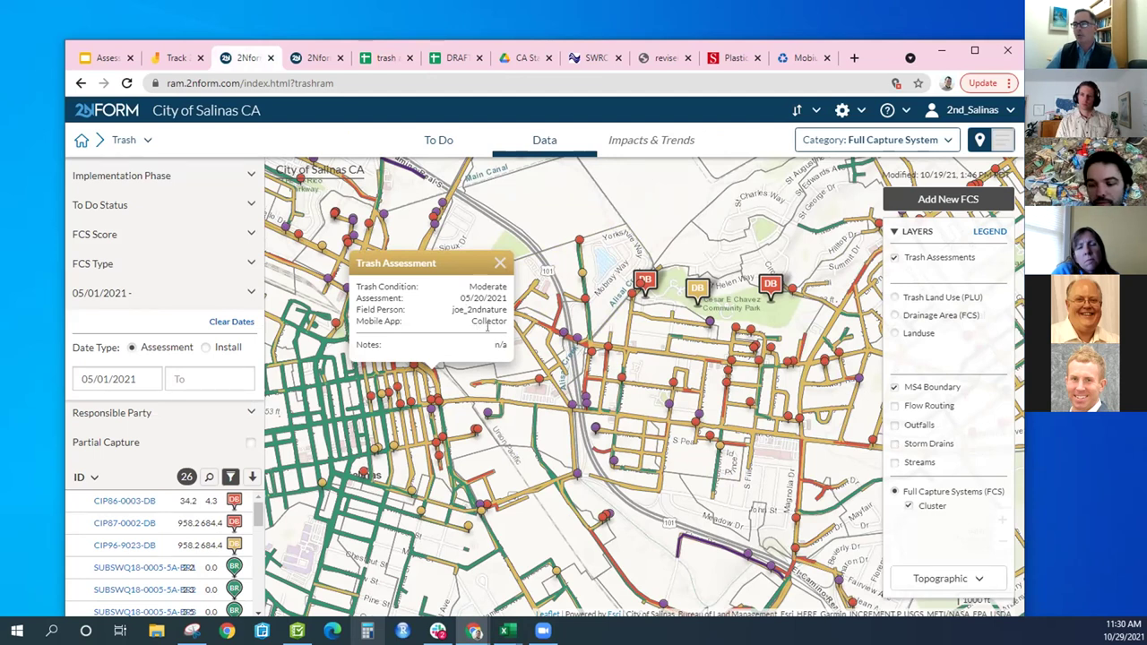
{"action": "left_click", "coordinate": [499, 267]}
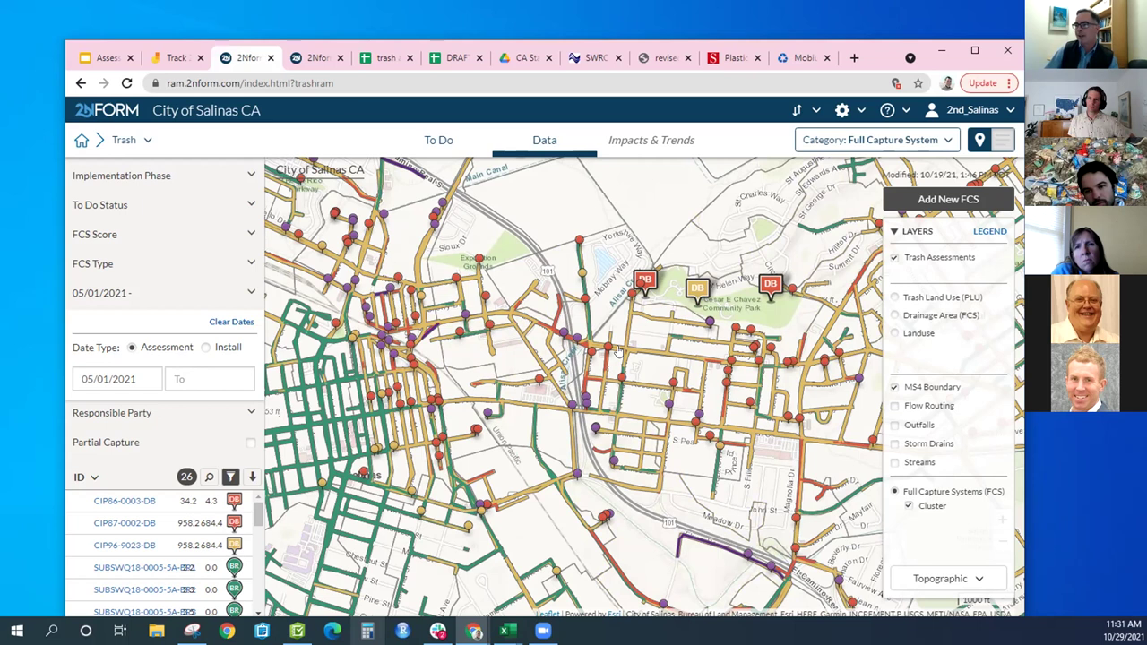
{"action": "left_click", "coordinate": [896, 315]}
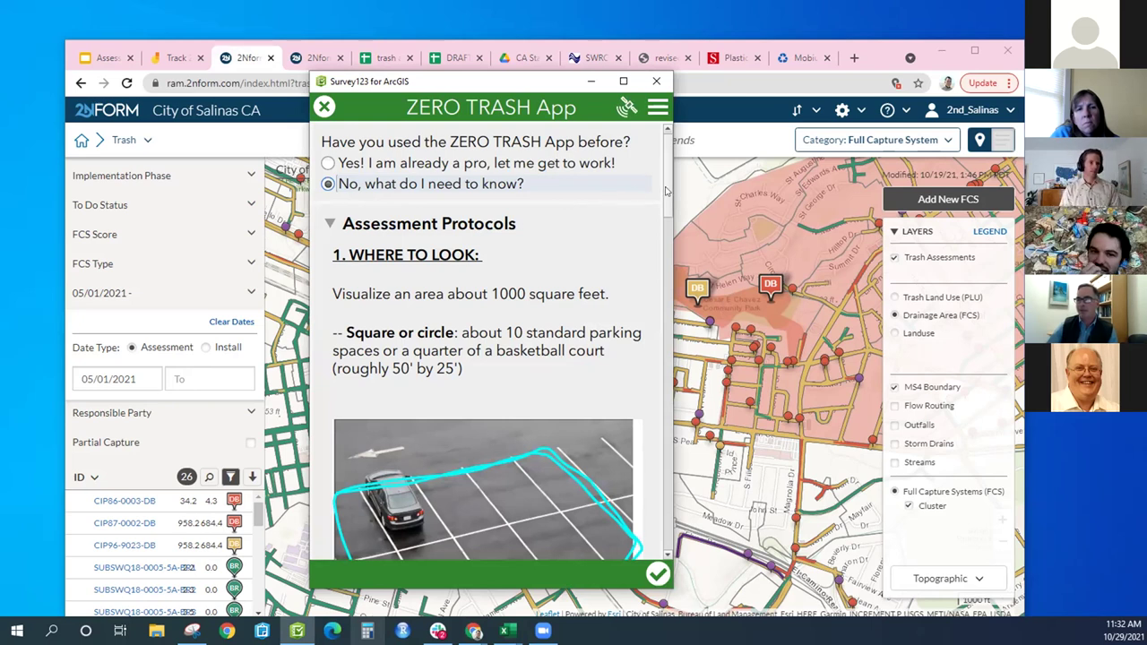
- Read the ZERO TRASH App's assessment protocols on where to look and what to look for
{"action": "scroll", "coordinate": [666, 205], "scroll_direction": "down", "scroll_amount": 1}
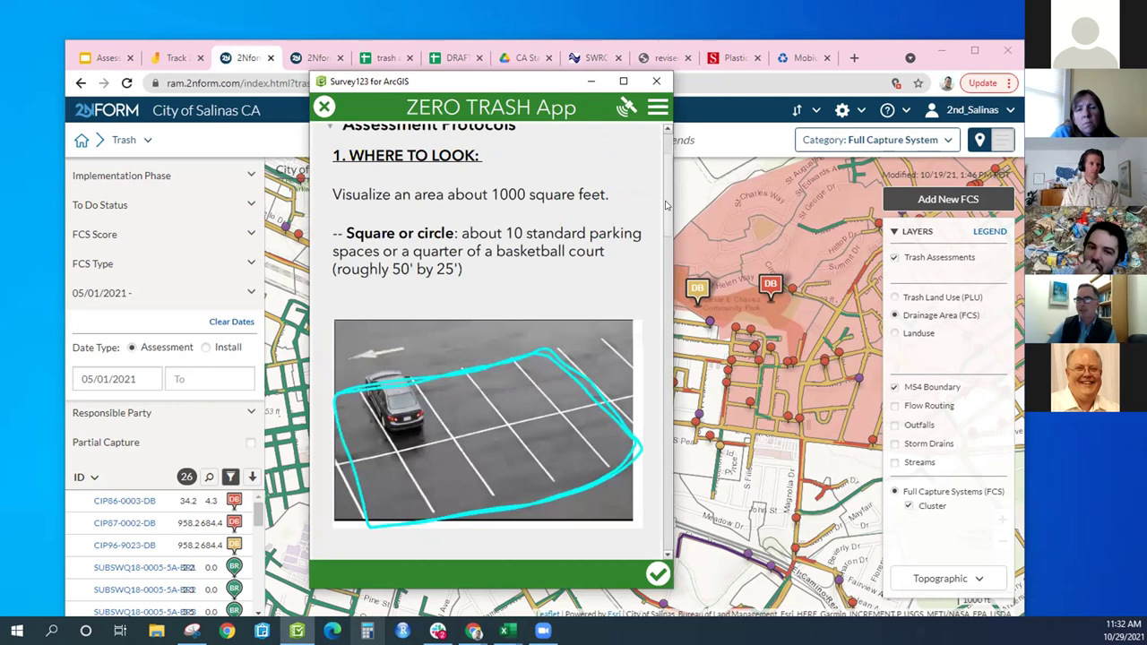
{"action": "scroll", "coordinate": [668, 247], "scroll_direction": "down", "scroll_amount": 1}
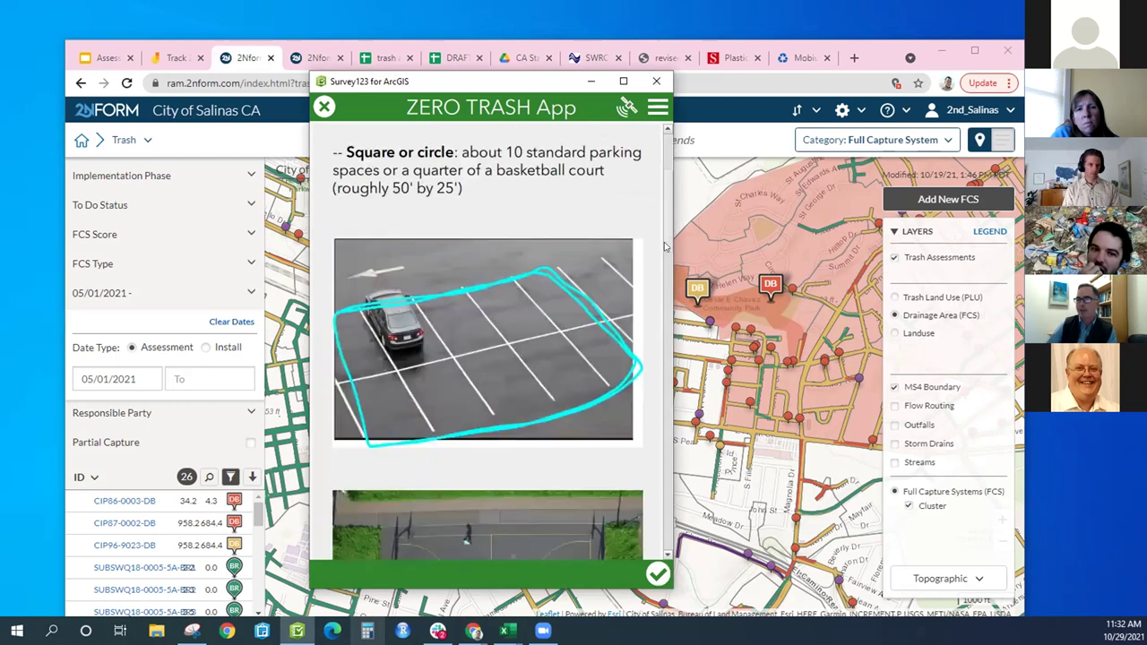
{"action": "scroll", "coordinate": [668, 296], "scroll_direction": "down", "scroll_amount": 2}
{"action": "scroll", "coordinate": [673, 332], "scroll_direction": "down", "scroll_amount": 4}
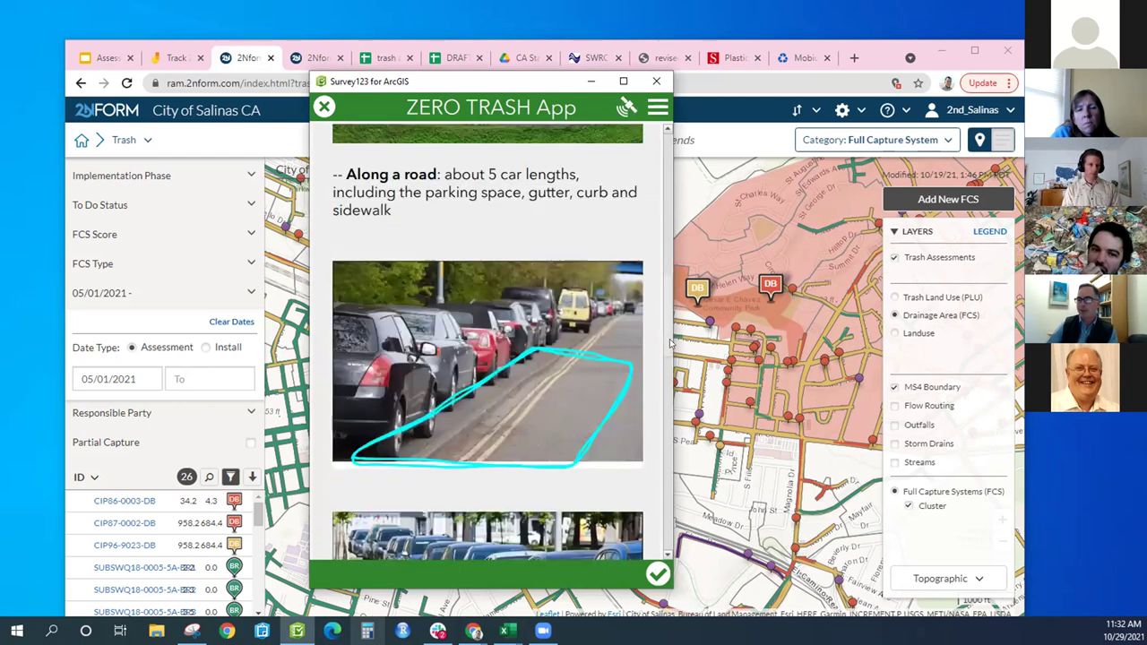
{"action": "scroll", "coordinate": [669, 419], "scroll_direction": "down", "scroll_amount": 4}
{"action": "scroll", "coordinate": [671, 470], "scroll_direction": "down", "scroll_amount": 4}
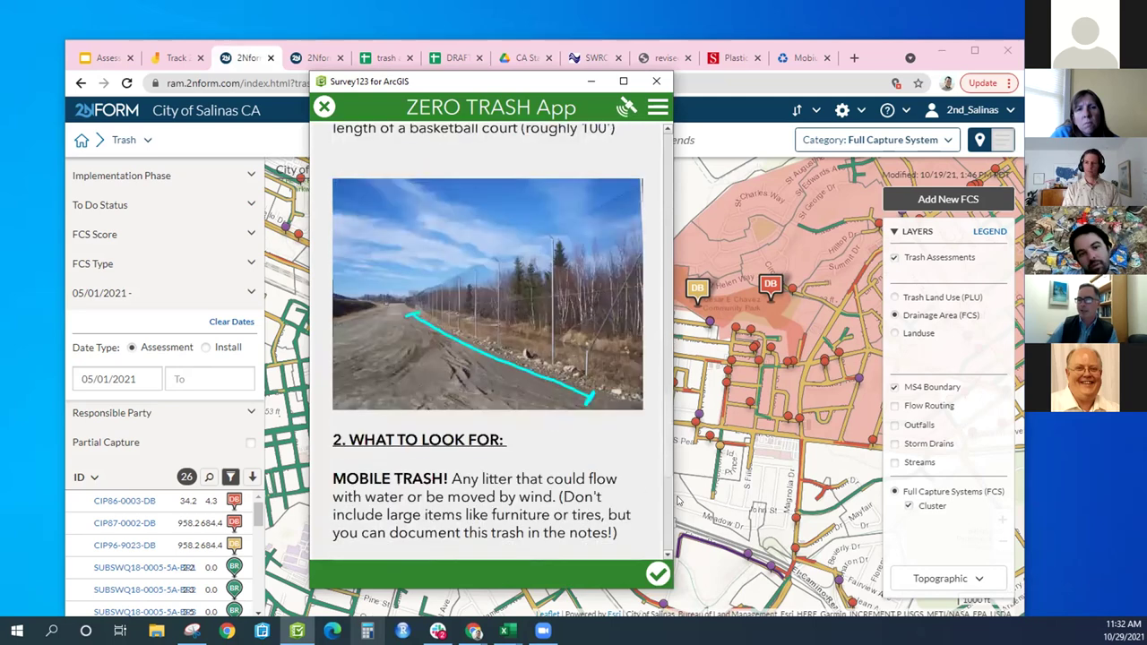
{"action": "scroll", "coordinate": [677, 296], "scroll_direction": "down", "scroll_amount": 4}
{"action": "scroll", "coordinate": [490, 228], "scroll_direction": "up", "scroll_amount": 20}
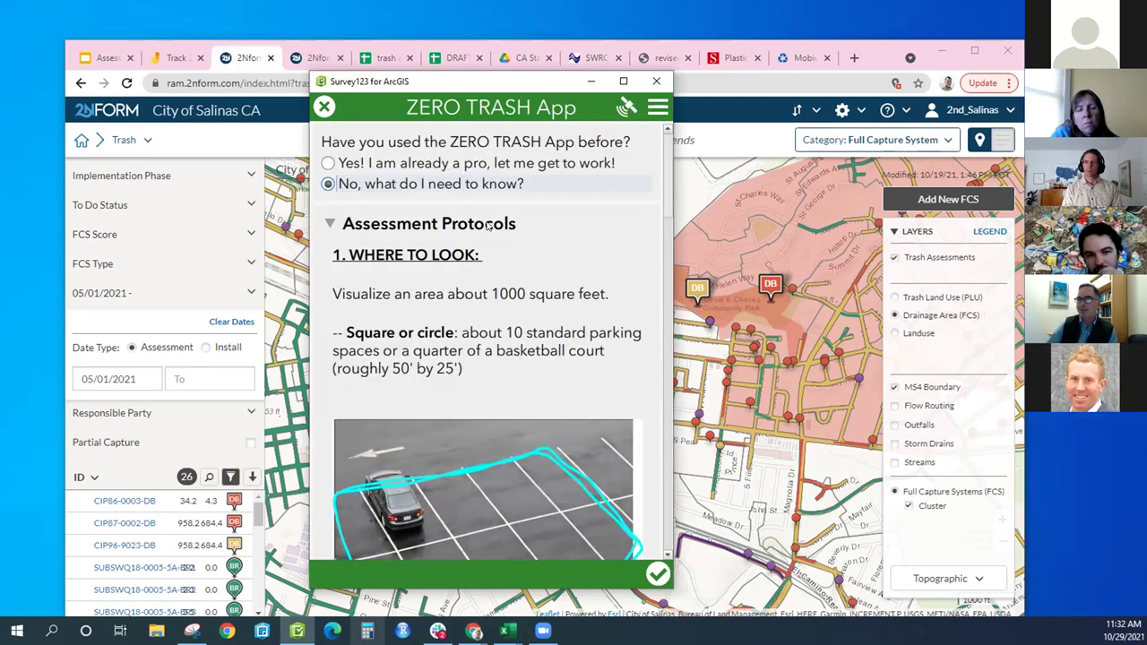
- Mark the surveyor as already experienced with the ZERO TRASH App and rate the mobile trash as Something even bigger! (VERY HIGH)
{"action": "key", "text": "Up"}
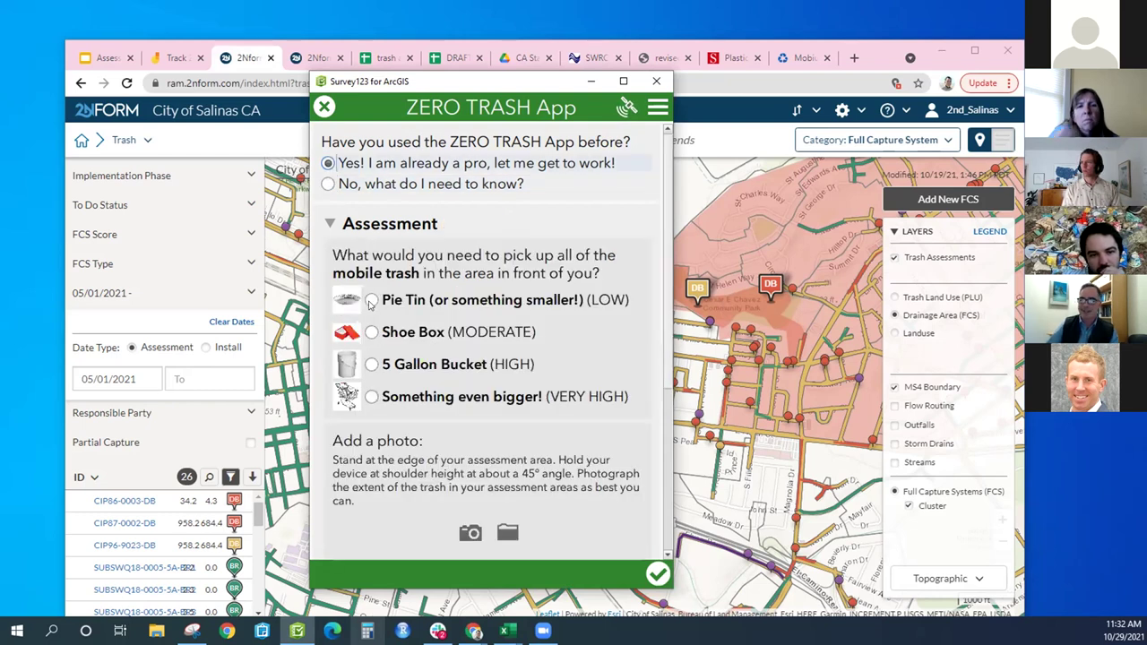
{"action": "left_click", "coordinate": [370, 302]}
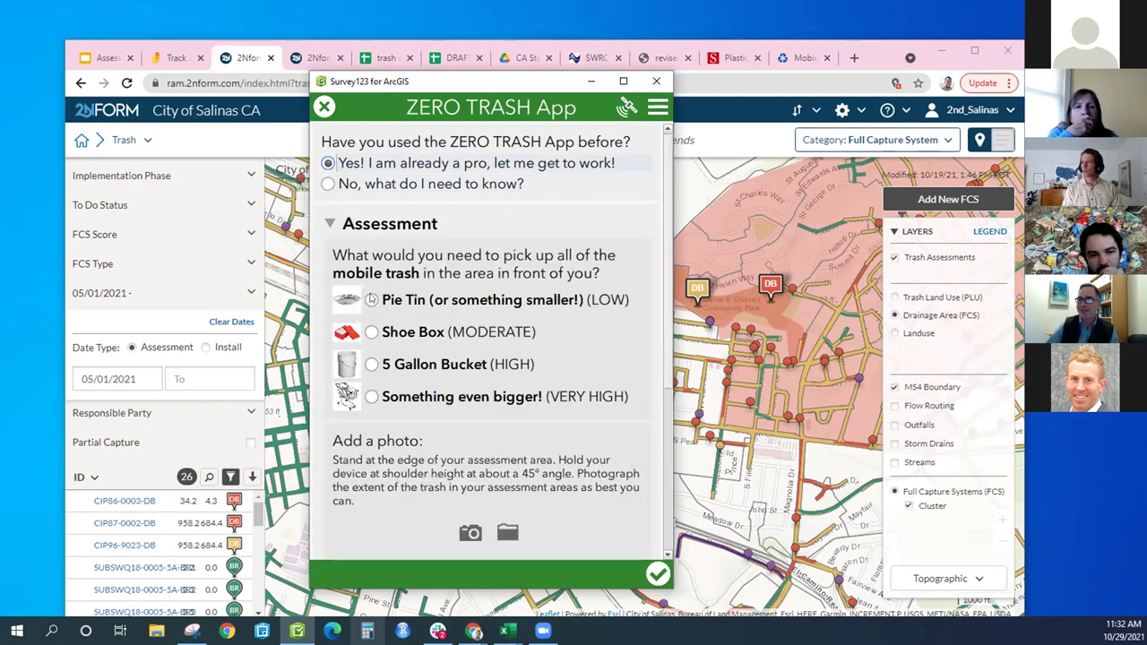
{"action": "left_click", "coordinate": [372, 365]}
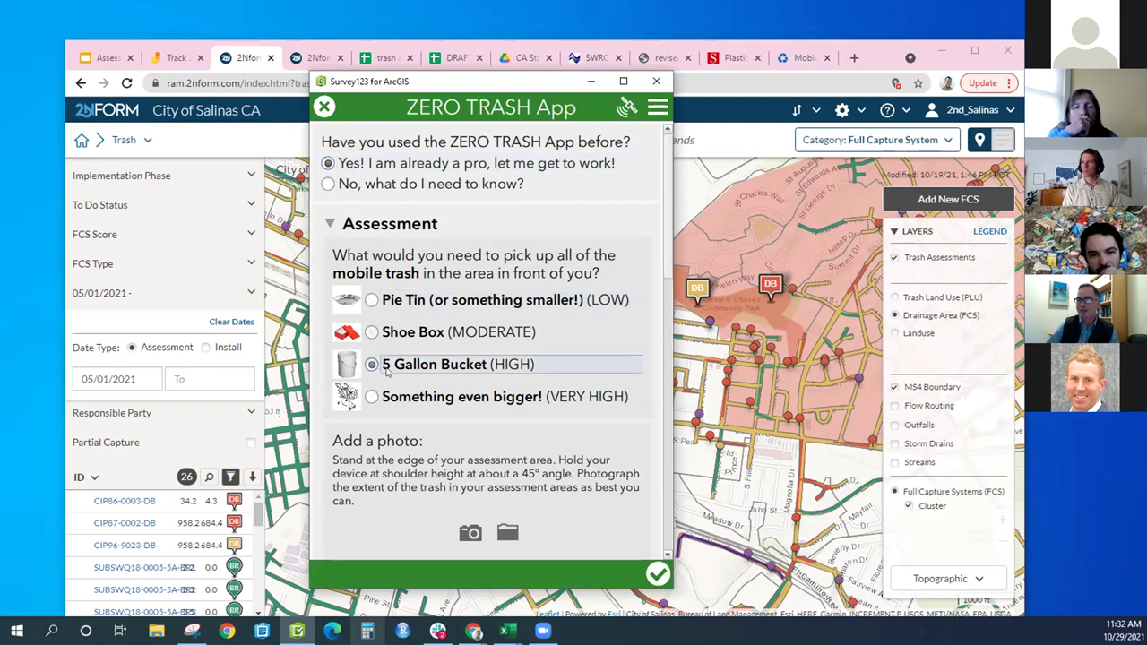
{"action": "left_click", "coordinate": [490, 388]}
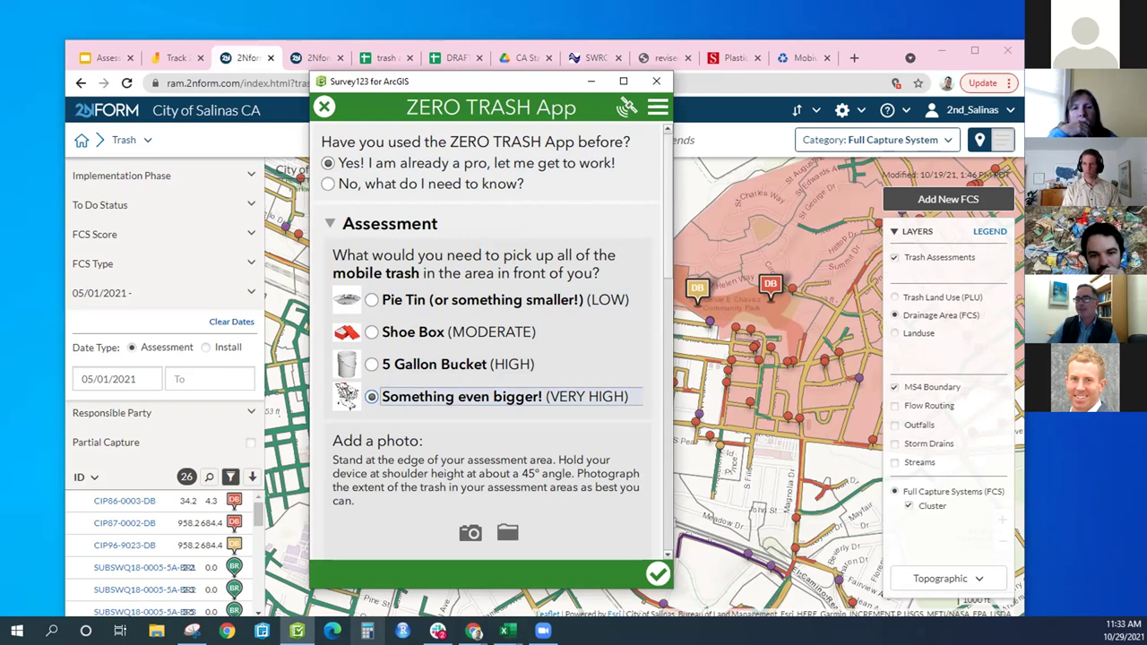
- Switch to the DRAFT Trash Survey data dictionary and examine the SurveyTable's field definitions, required flags and examples
{"action": "key", "text": "alt+Tab"}
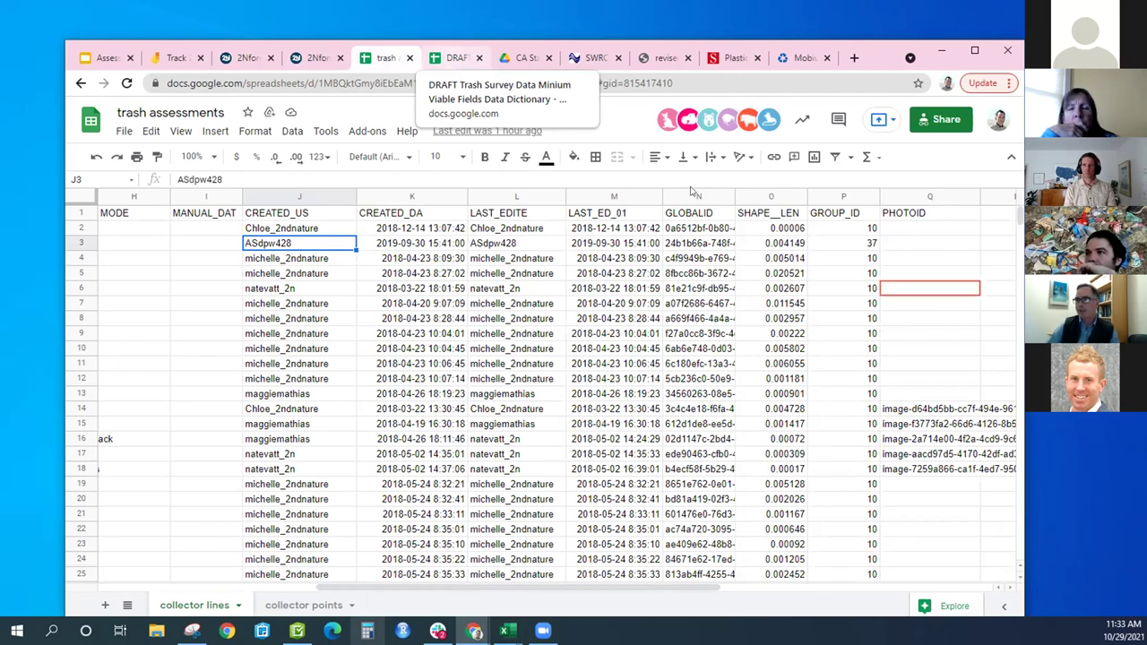
{"action": "key", "text": "ctrl+Tab"}
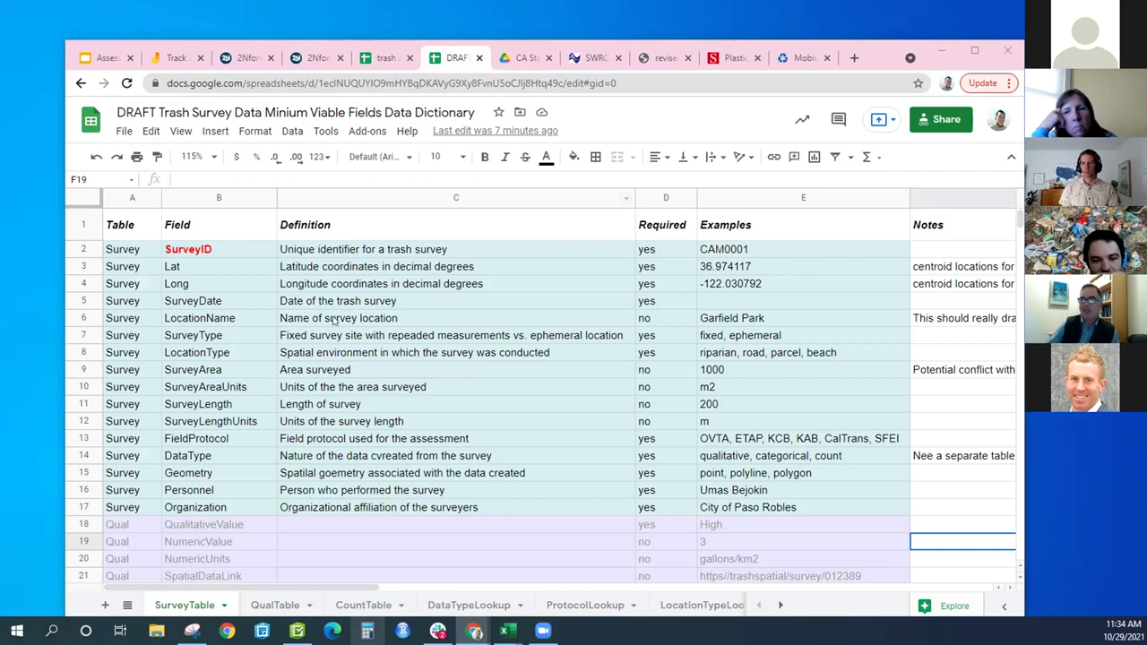
{"action": "scroll", "coordinate": [391, 359], "scroll_direction": "down", "scroll_amount": 1}
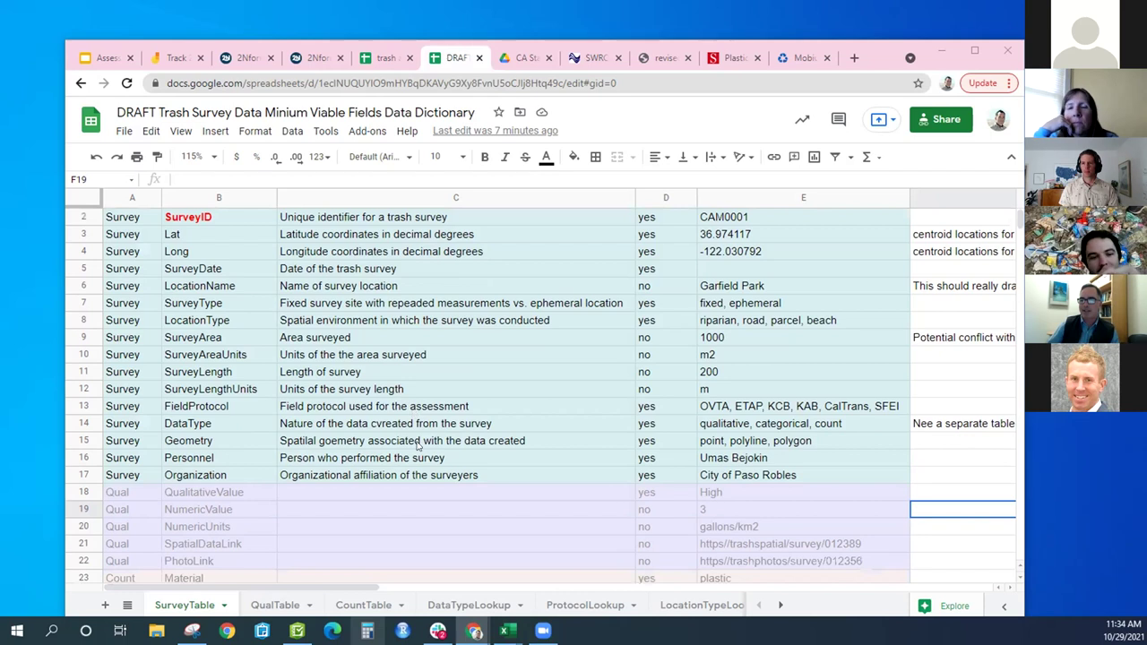
{"action": "scroll", "coordinate": [417, 446], "scroll_direction": "down", "scroll_amount": 2}
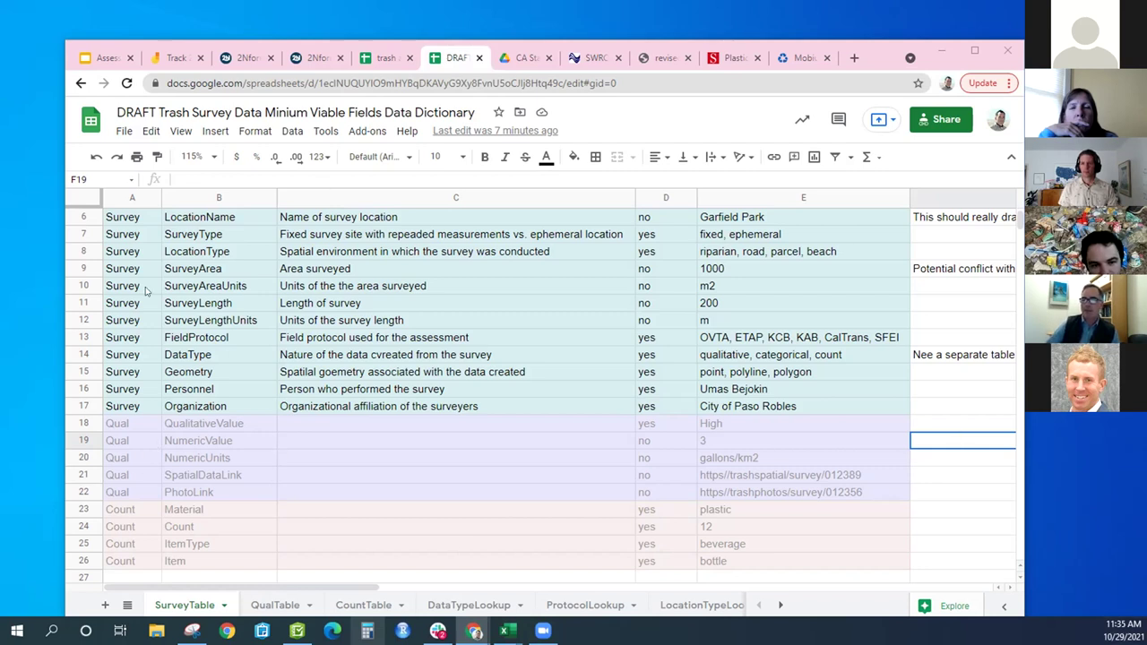
{"action": "scroll", "coordinate": [198, 269], "scroll_direction": "up", "scroll_amount": 3}
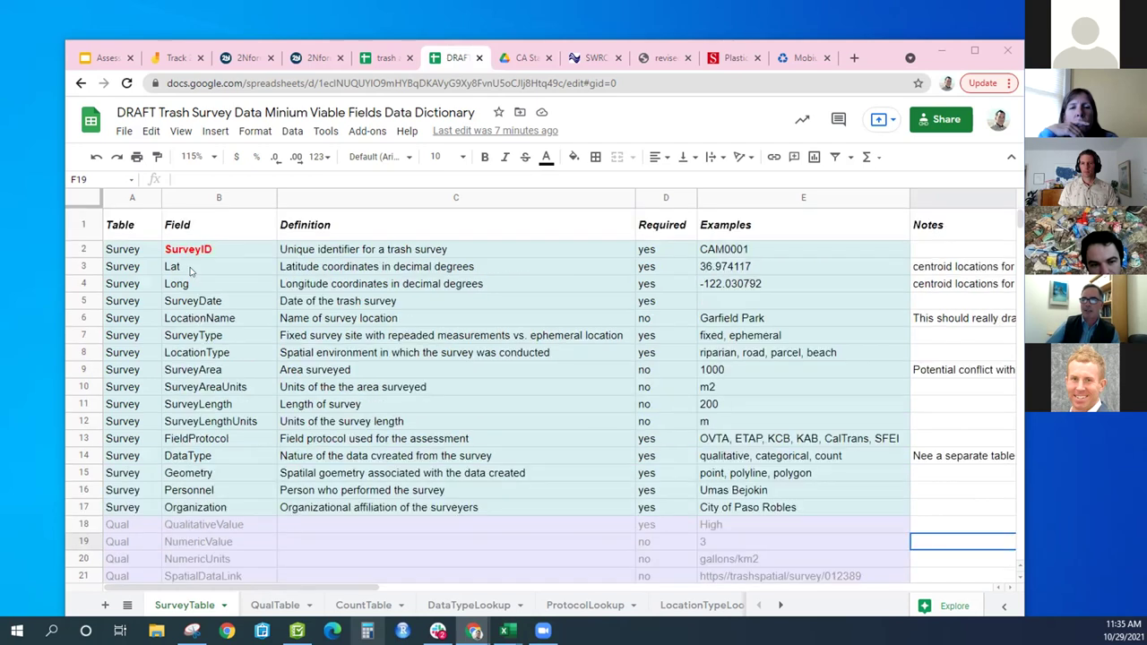
- Look through the data dictionary's QualTable and DataTypeLookup sheets alongside the SurveyTable
{"action": "left_click", "coordinate": [282, 605]}
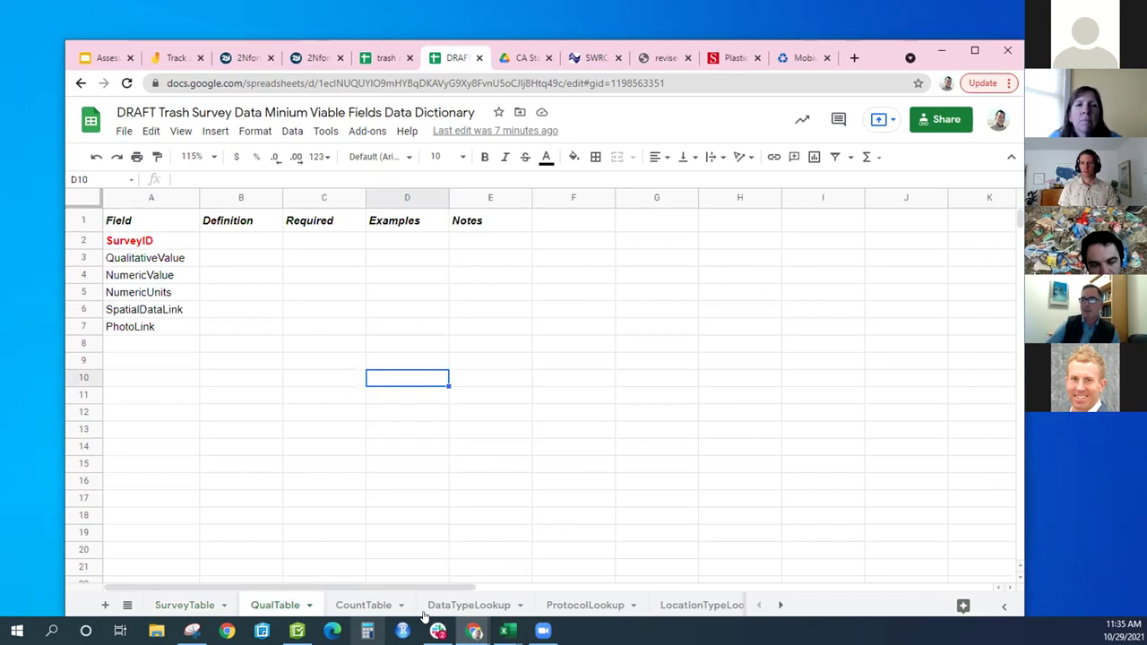
{"action": "left_click", "coordinate": [489, 607]}
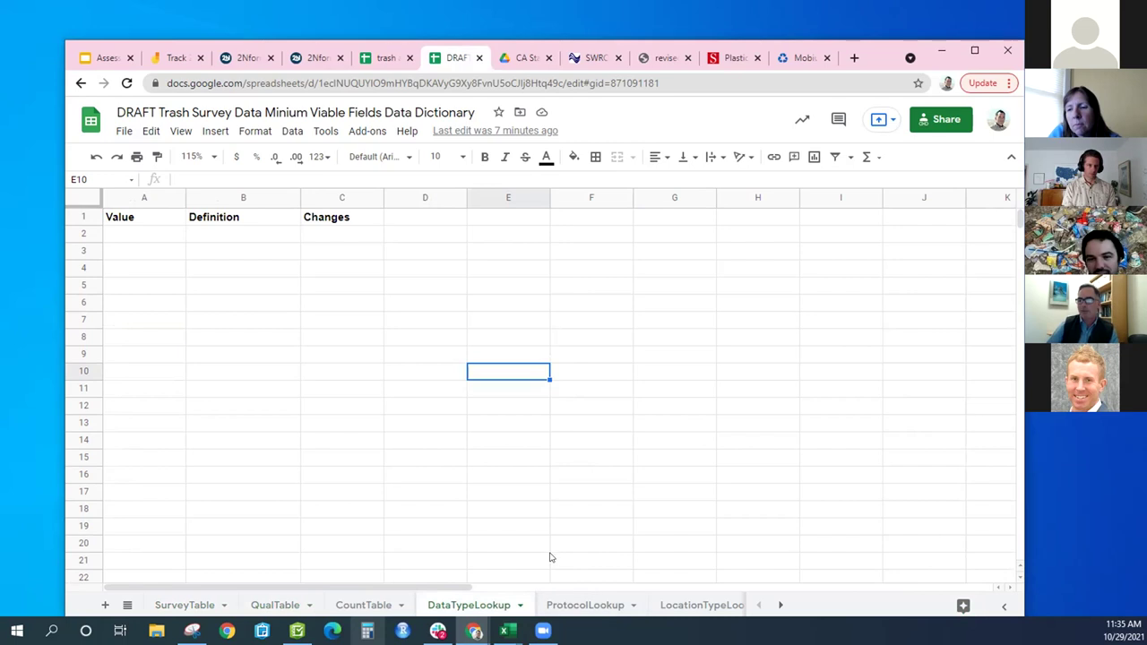
{"action": "left_click", "coordinate": [204, 606]}
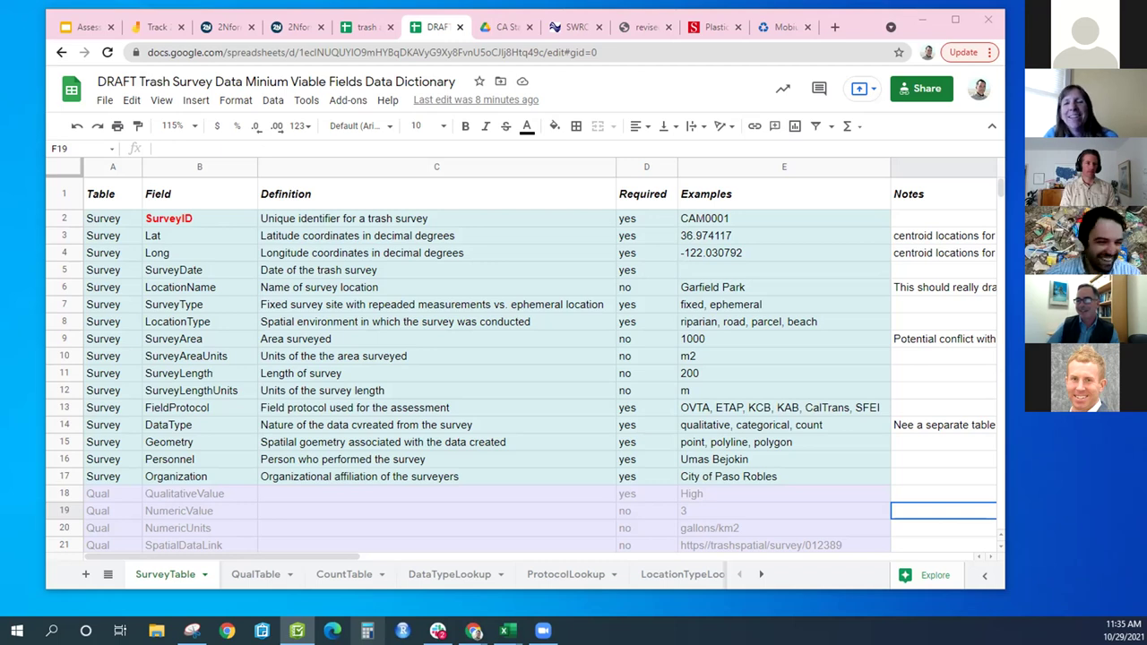
{"action": "left_click", "coordinate": [560, 580]}
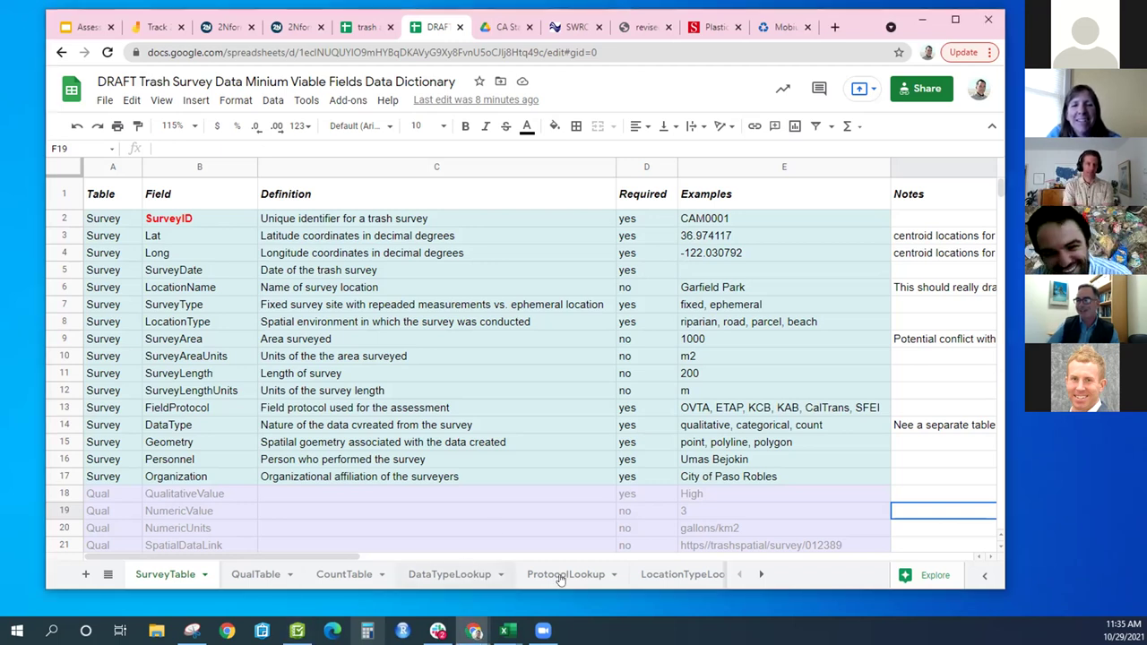
{"action": "left_click", "coordinate": [449, 574]}
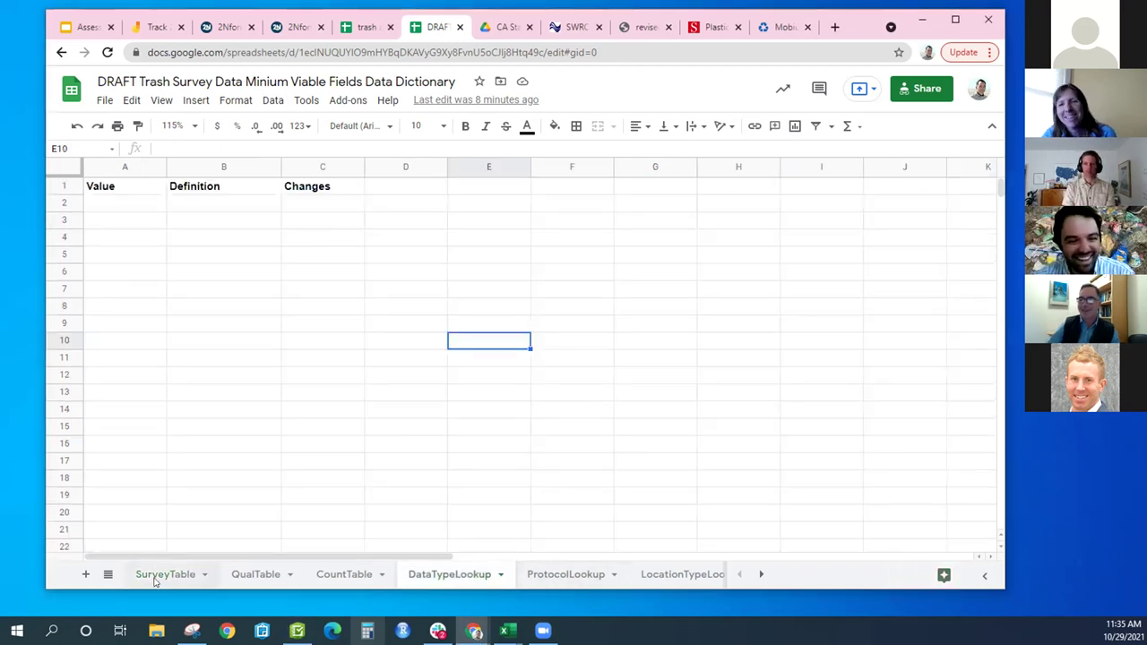
- Review the 2NFORM City of Salinas trash data map together with the ZERO TRASH App's mobile trash rating form
{"action": "key", "text": "ctrl+3"}
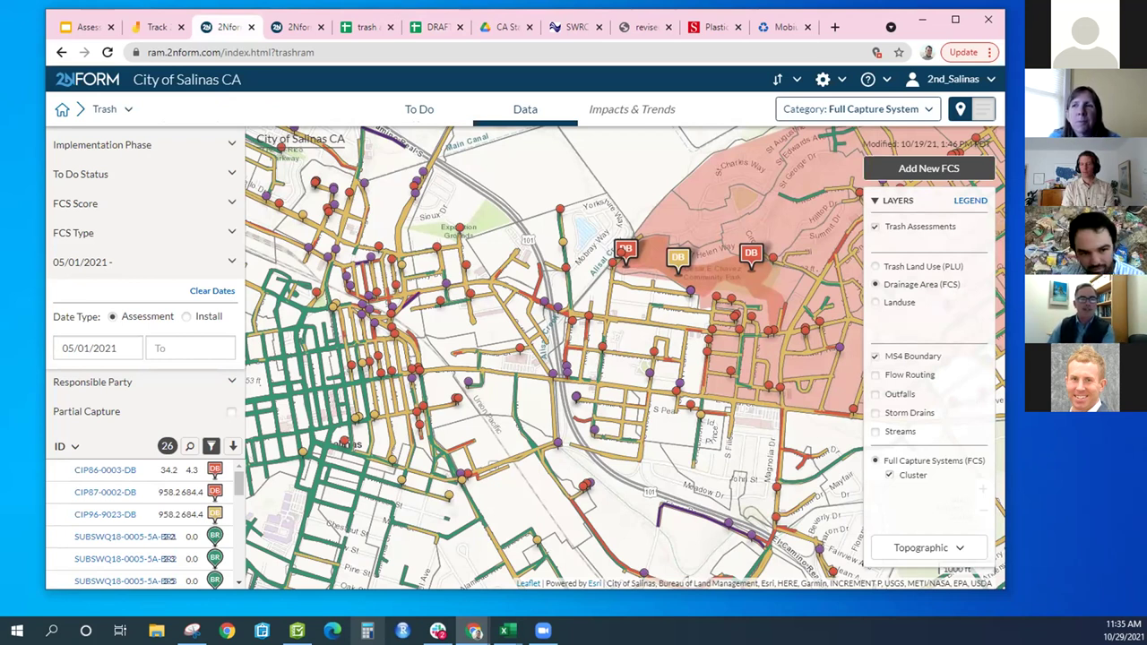
{"action": "key", "text": "alt+Tab"}
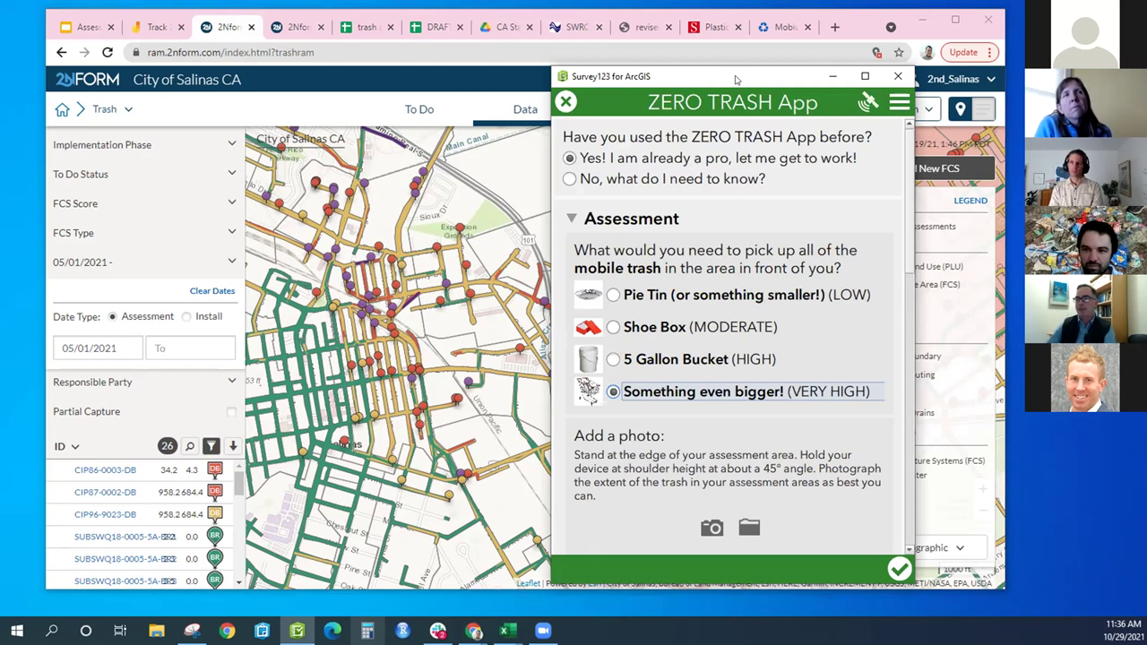
{"action": "left_click", "coordinate": [544, 328]}
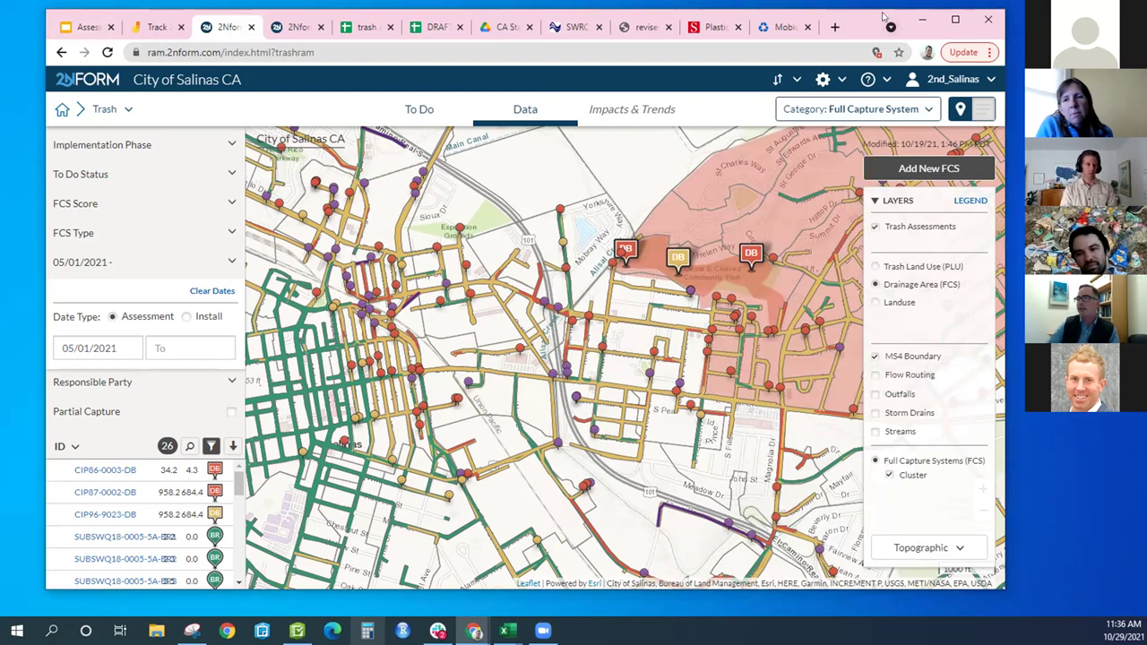
- Move the browser window lower and view the City of Salinas urban trash progress map in 2NFORM's annual reporting
{"action": "left_click_drag", "start_coordinate": [851, 17], "coordinate": [859, 59]}
{"action": "key", "text": "ctrl+Tab"}
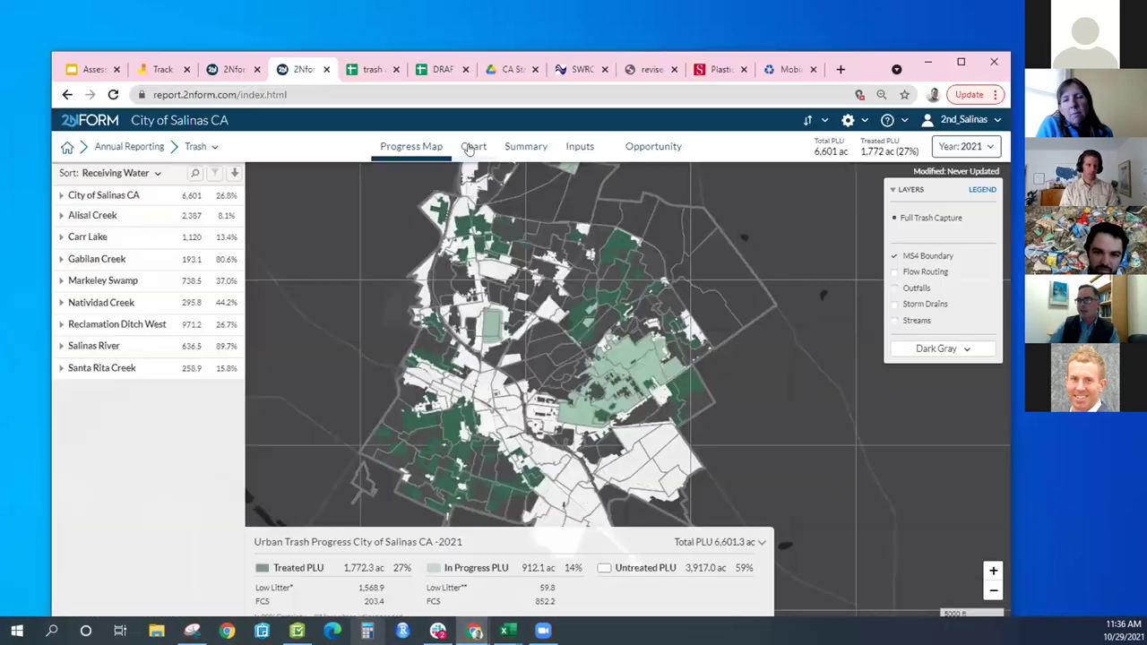
{"action": "left_click", "coordinate": [489, 150]}
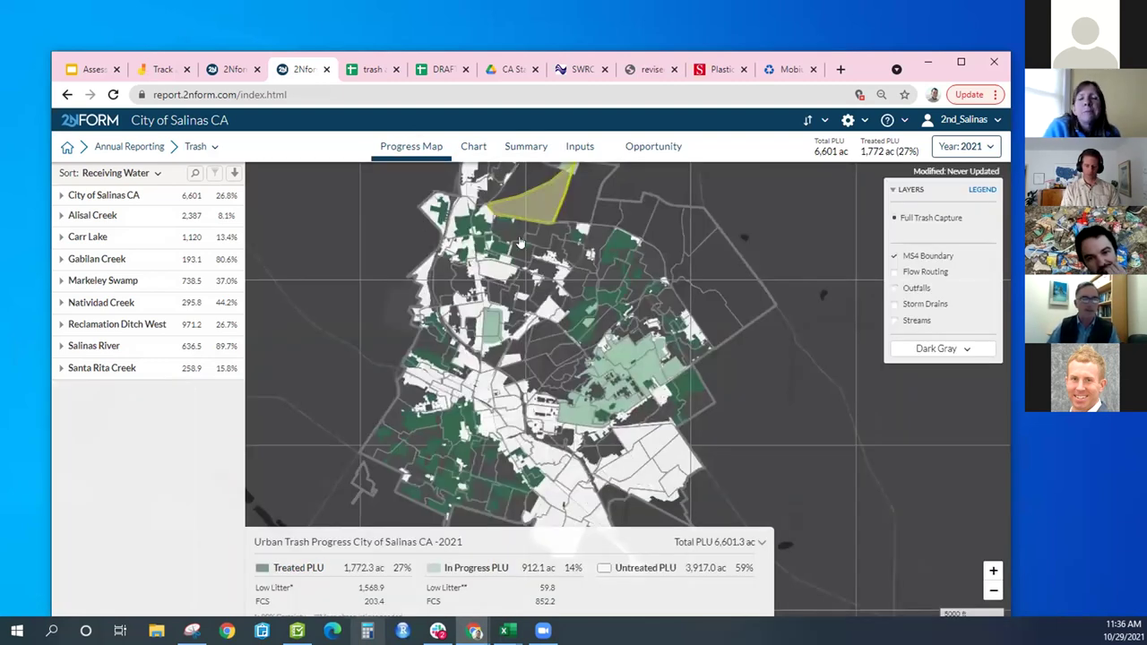
- Open the sharing settings of the DRAFT Trash Survey data dictionary and copy its link
{"action": "left_click", "coordinate": [606, 35]}
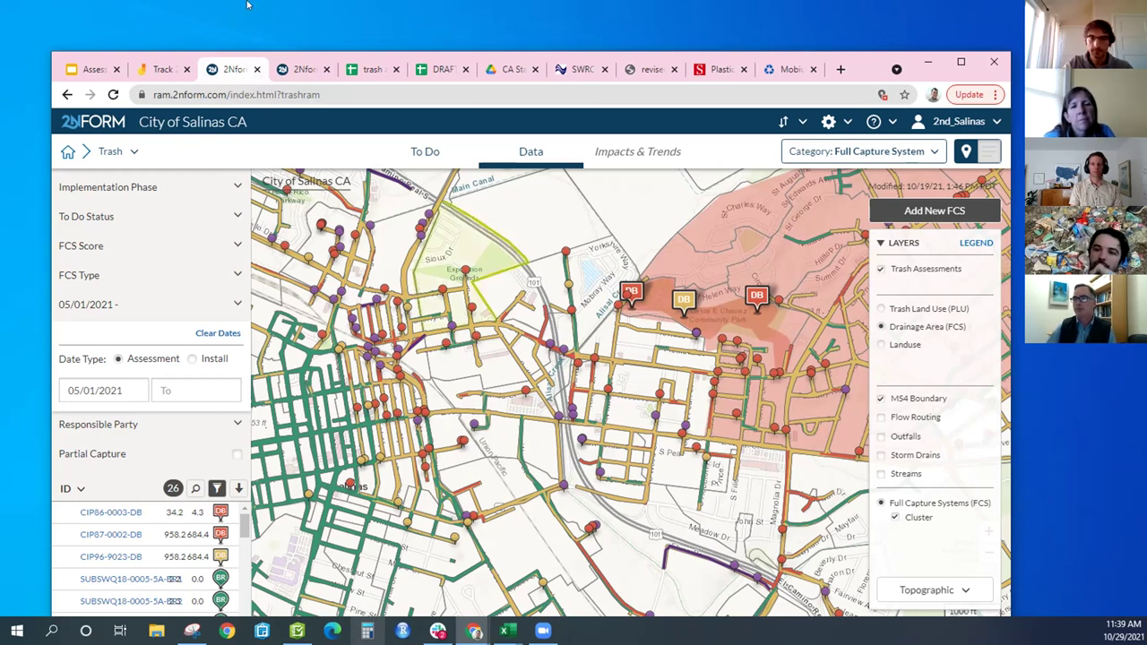
{"action": "left_click", "coordinate": [445, 71]}
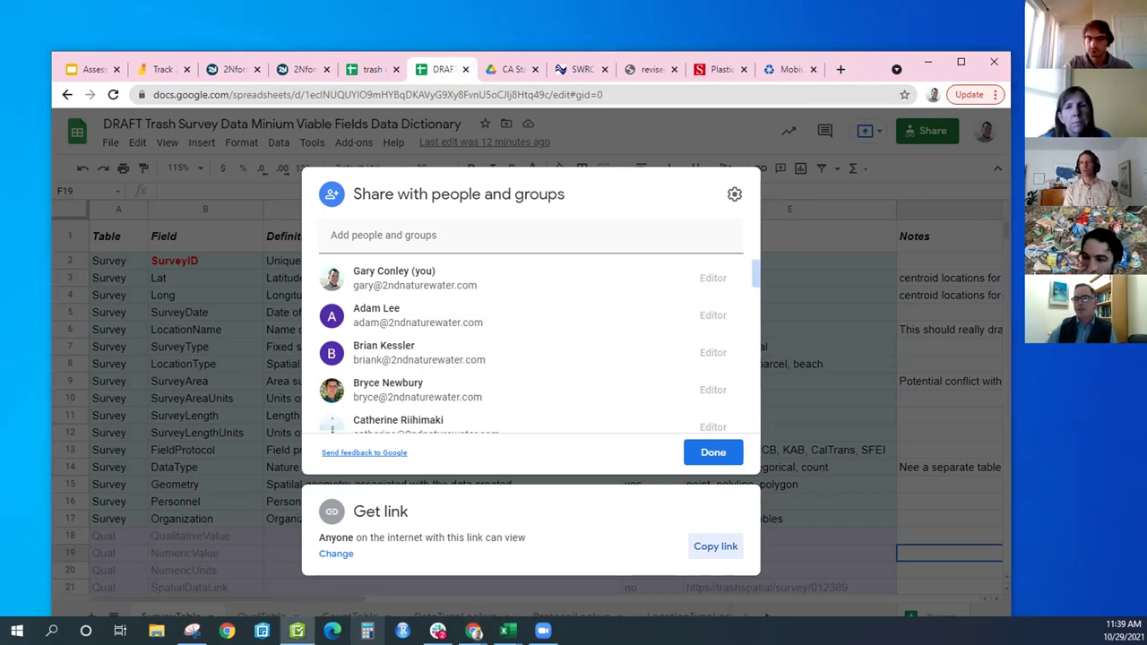
- Switch to the ZERO TRASH App, answer "No, what do I need to know?" and read the where-to-look protocols for area, road and linear surveys
{"action": "key", "text": "alt+Tab"}
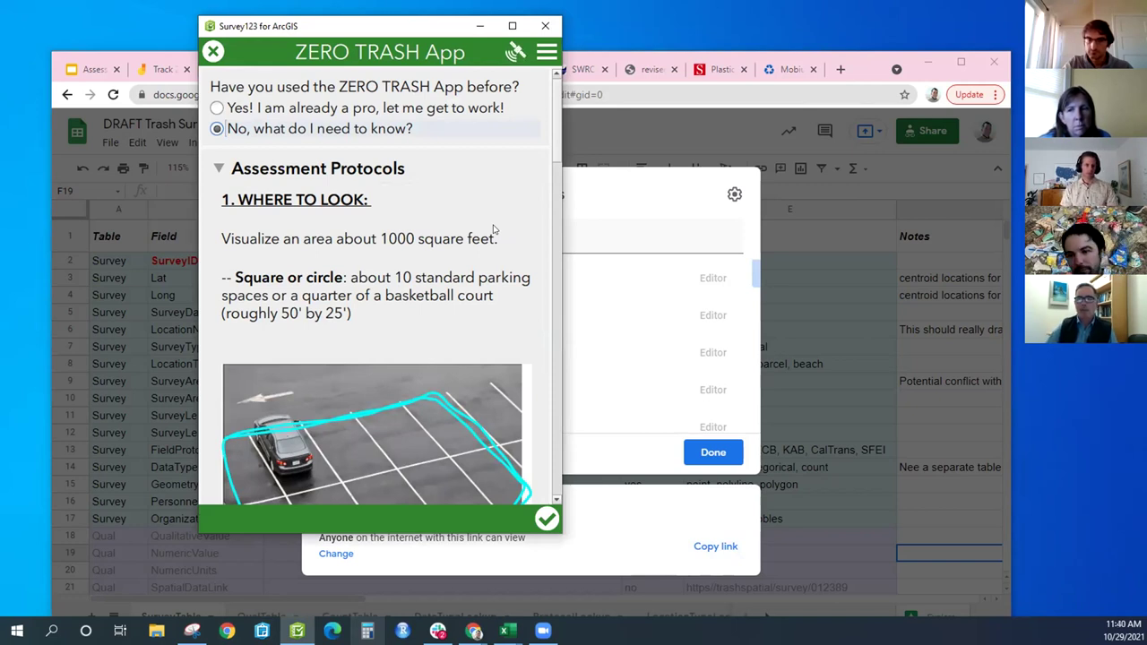
{"action": "scroll", "coordinate": [493, 232], "scroll_direction": "down", "scroll_amount": 1}
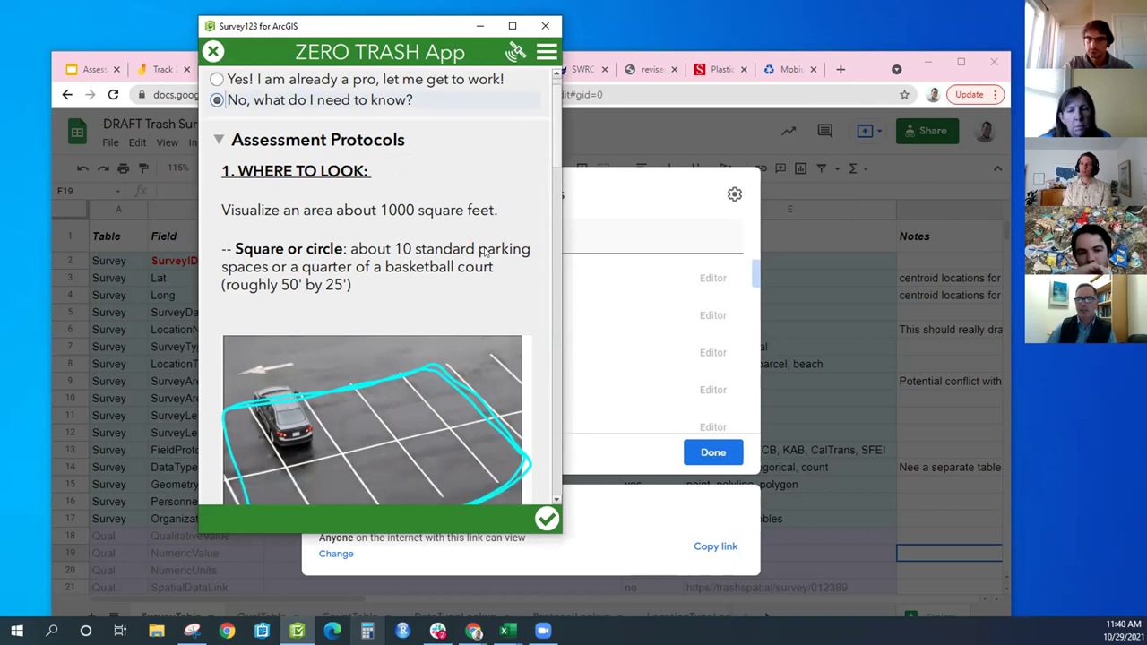
{"action": "scroll", "coordinate": [484, 253], "scroll_direction": "down", "scroll_amount": 2}
{"action": "scroll", "coordinate": [485, 257], "scroll_direction": "down", "scroll_amount": 7}
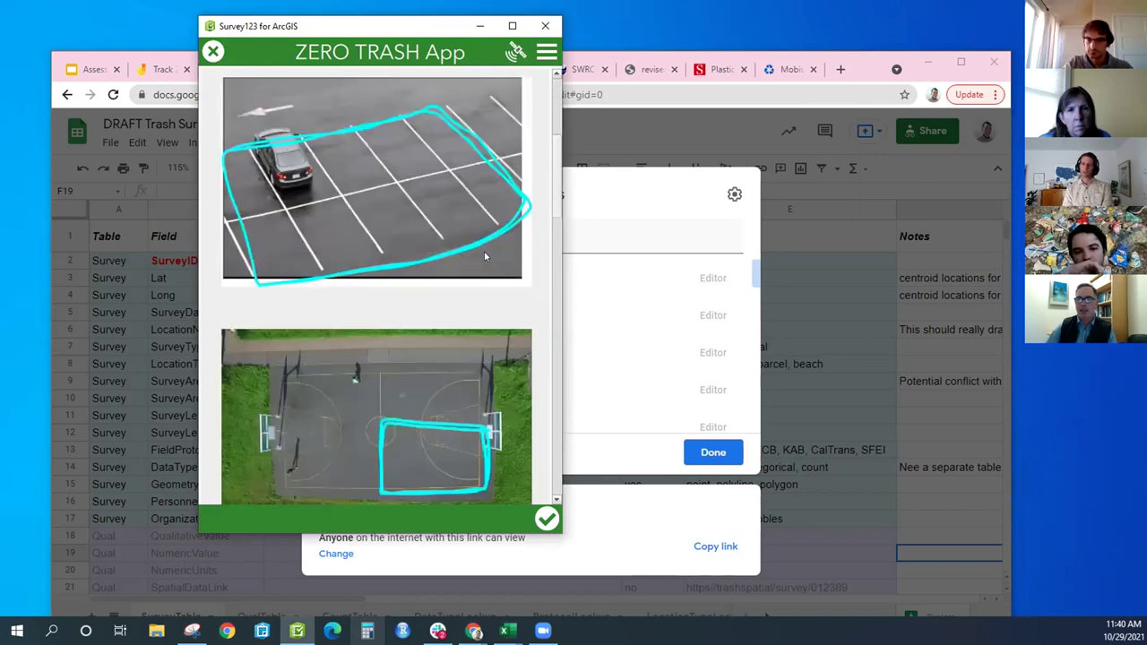
{"action": "scroll", "coordinate": [486, 258], "scroll_direction": "down", "scroll_amount": 3}
{"action": "scroll", "coordinate": [486, 261], "scroll_direction": "down", "scroll_amount": 2}
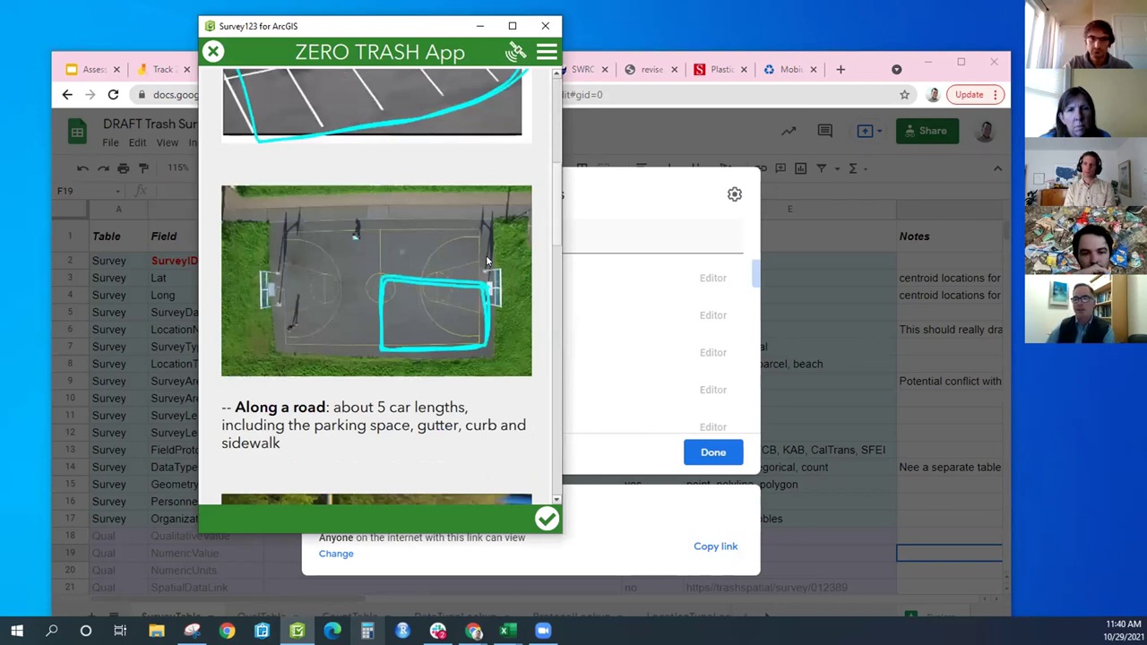
{"action": "scroll", "coordinate": [486, 261], "scroll_direction": "down", "scroll_amount": 2}
{"action": "scroll", "coordinate": [486, 261], "scroll_direction": "down", "scroll_amount": 4}
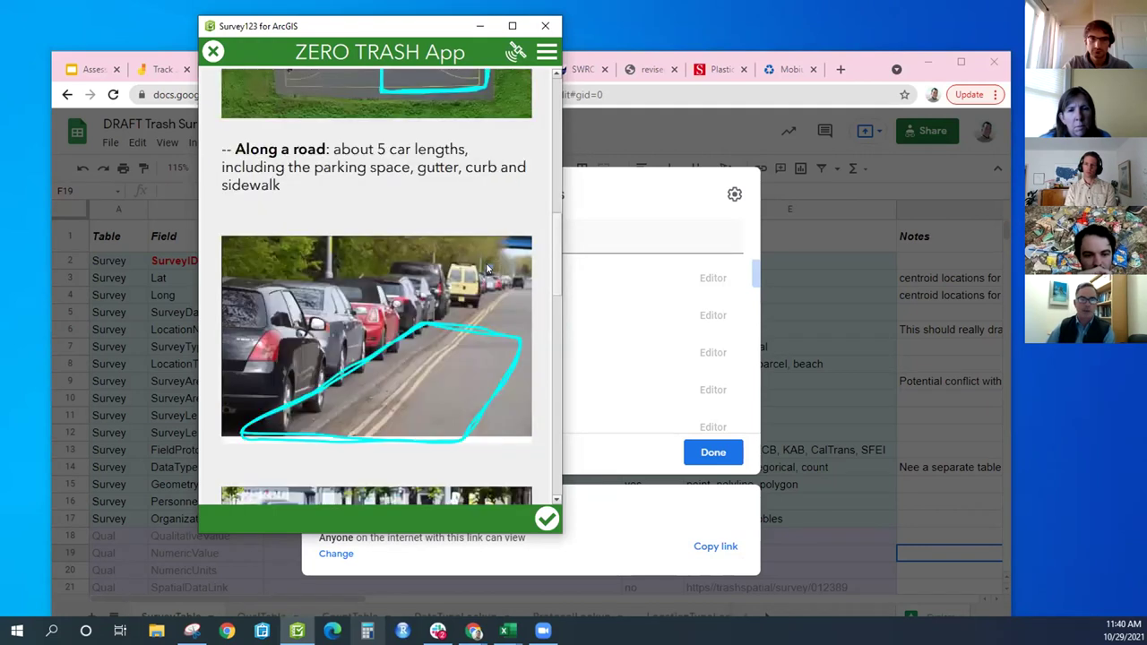
{"action": "scroll", "coordinate": [486, 268], "scroll_direction": "down", "scroll_amount": 2}
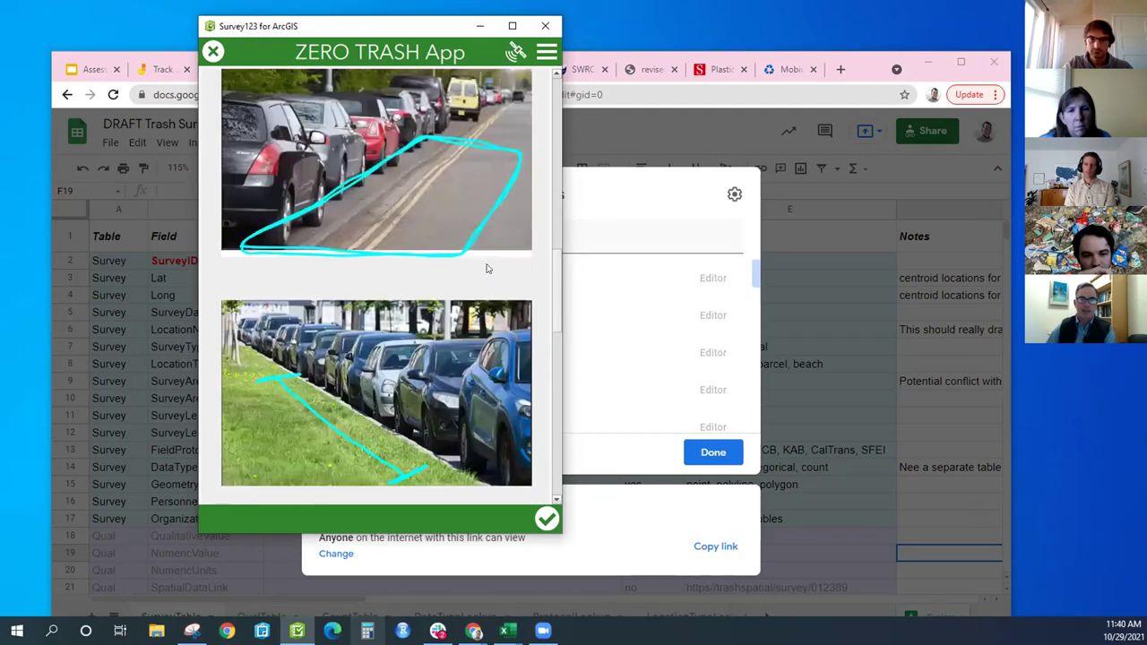
{"action": "scroll", "coordinate": [486, 268], "scroll_direction": "down", "scroll_amount": 1}
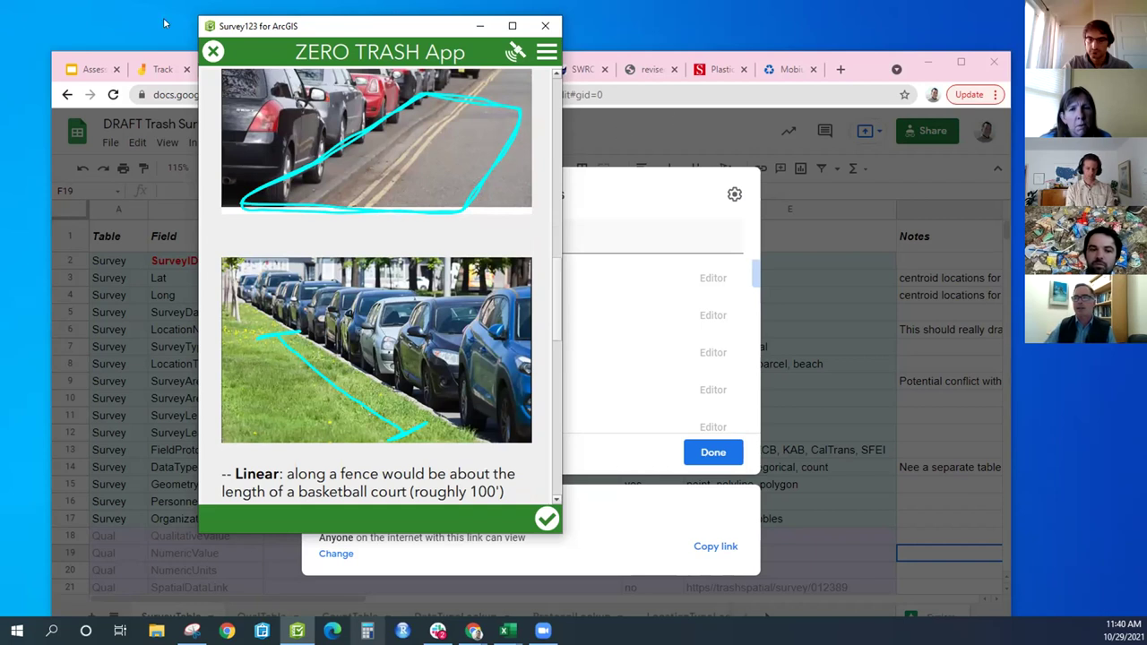
- Return to the trash assessments spreadsheet and examine the collector lines' columns from photo ID back to condition, shape and FID
{"action": "left_click", "coordinate": [169, 58]}
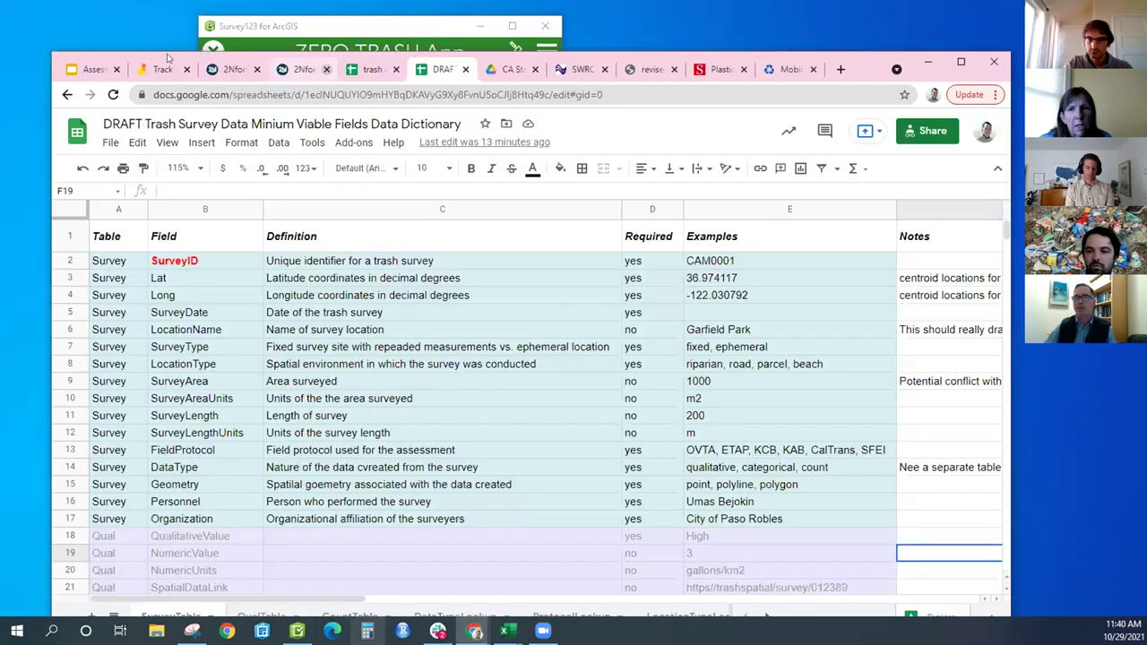
{"action": "left_click", "coordinate": [226, 69]}
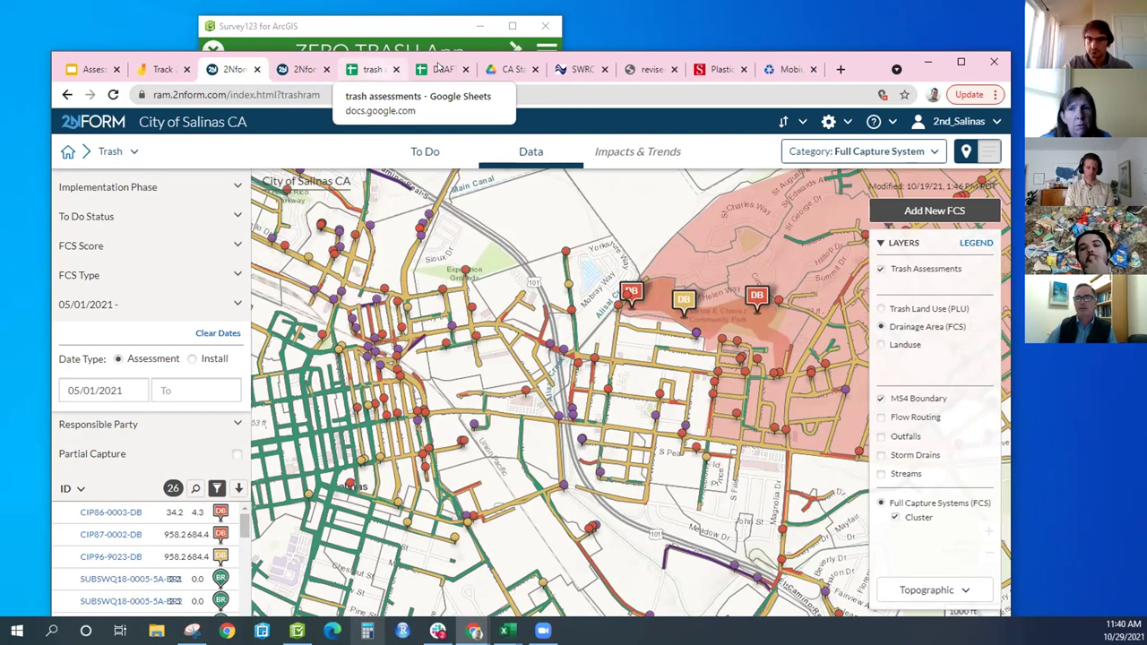
{"action": "left_click", "coordinate": [376, 76]}
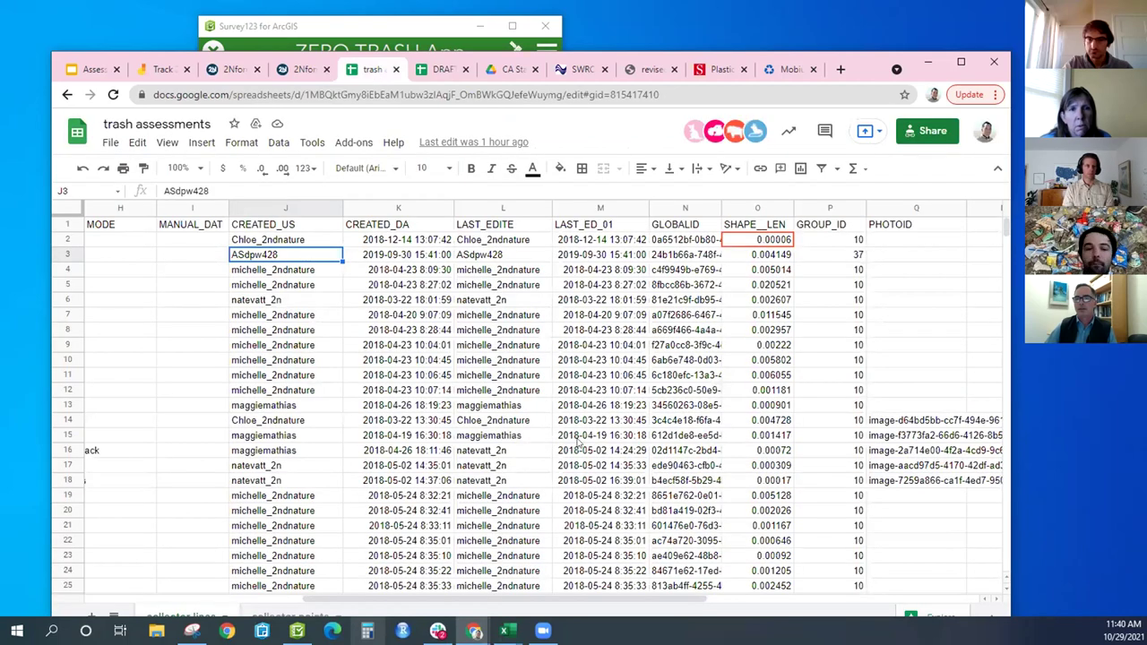
{"action": "scroll", "coordinate": [484, 578], "scroll_direction": "left", "scroll_amount": 2}
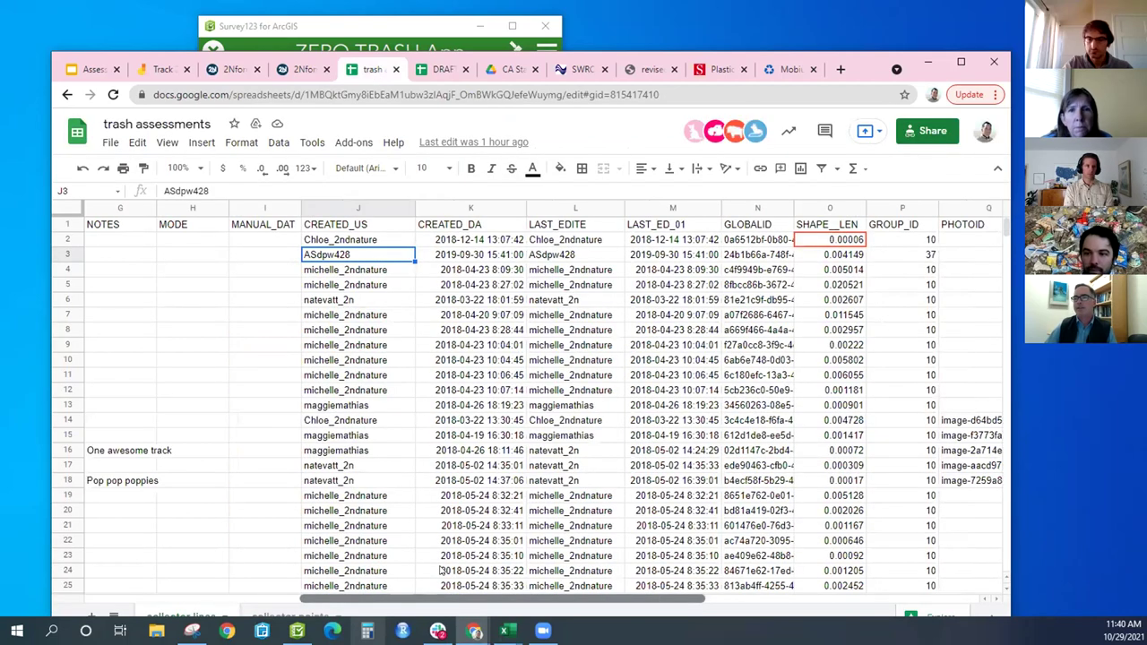
{"action": "scroll", "coordinate": [439, 571], "scroll_direction": "left", "scroll_amount": 6}
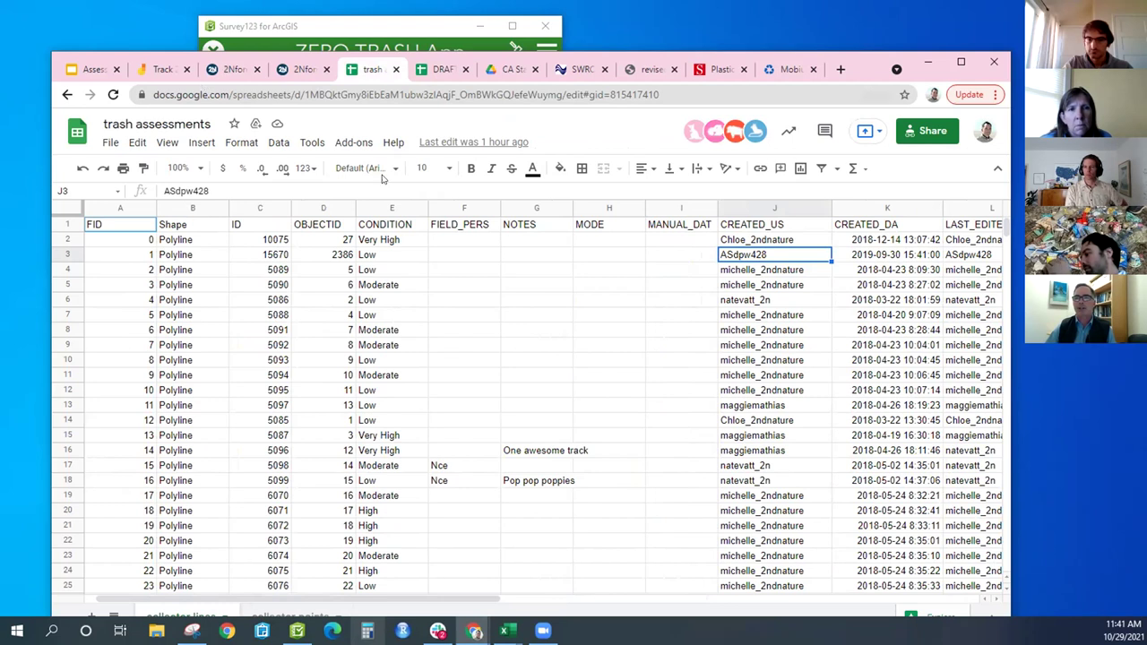
- Inspect the Trash Condition layer up close on the 2NFORM annual reporting inputs map, and return to the trash data map
{"action": "key", "text": "ctrl+3"}
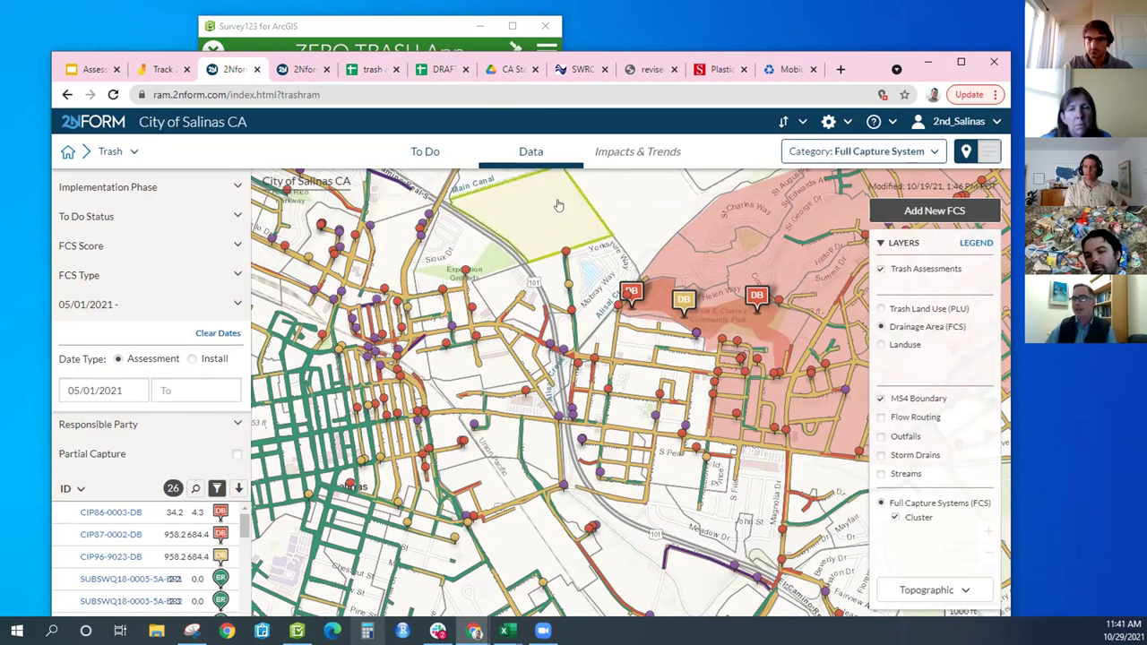
{"action": "left_click", "coordinate": [306, 71]}
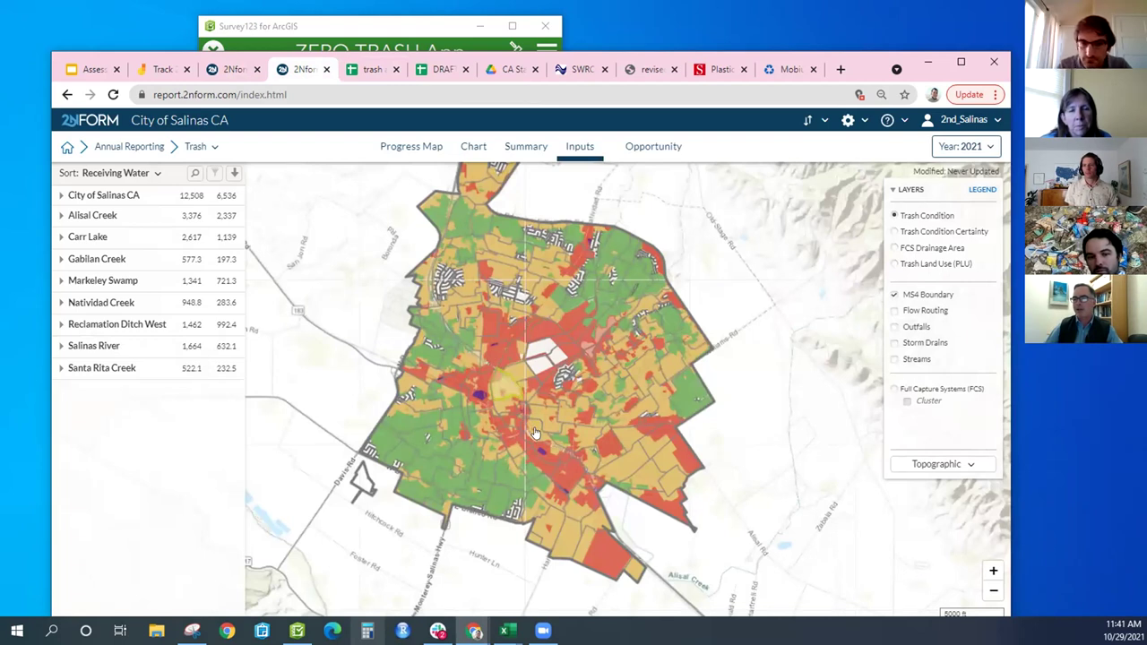
{"action": "scroll", "coordinate": [533, 432], "scroll_direction": "up", "scroll_amount": 1}
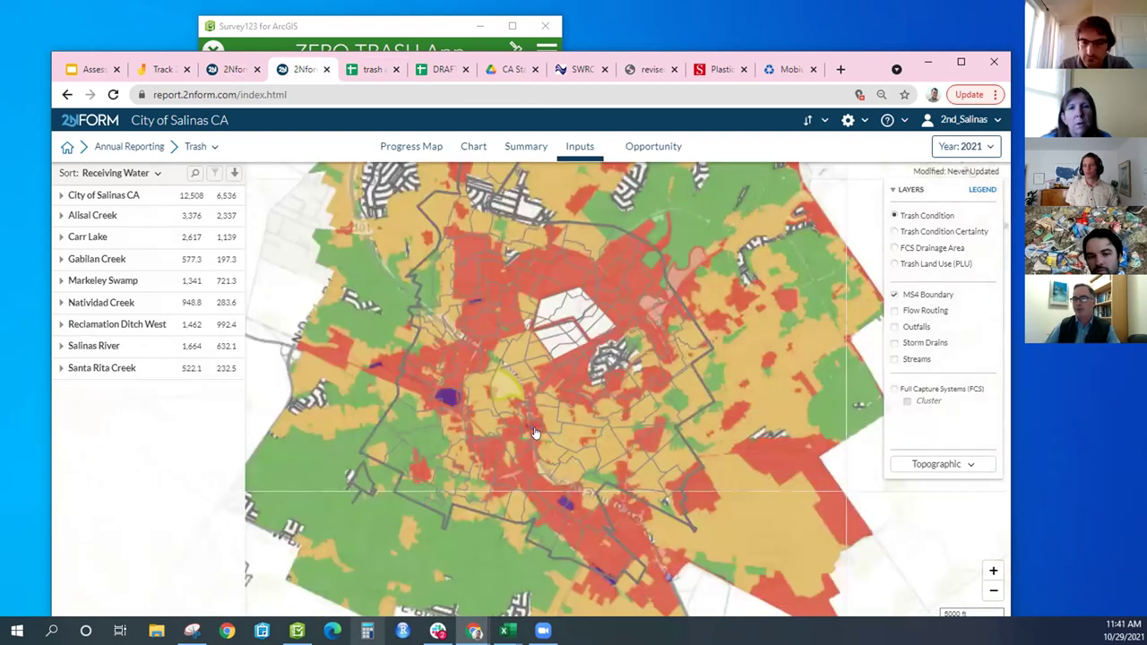
{"action": "scroll", "coordinate": [533, 432], "scroll_direction": "up", "scroll_amount": 2}
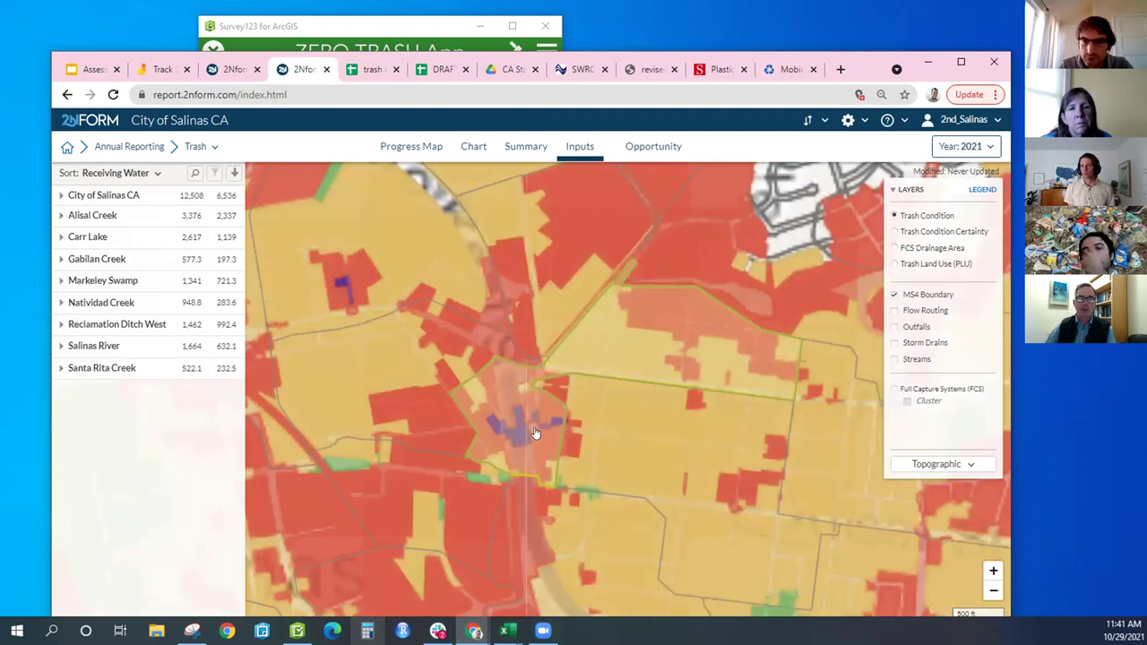
{"action": "scroll", "coordinate": [534, 433], "scroll_direction": "up", "scroll_amount": 1}
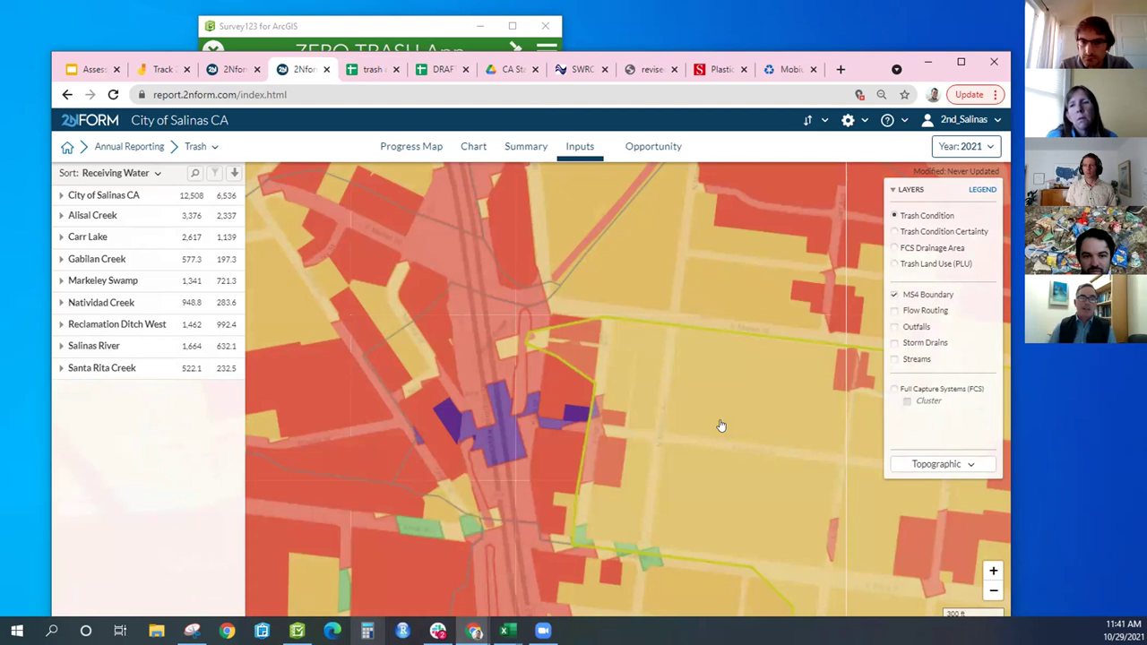
{"action": "left_click", "coordinate": [235, 70]}
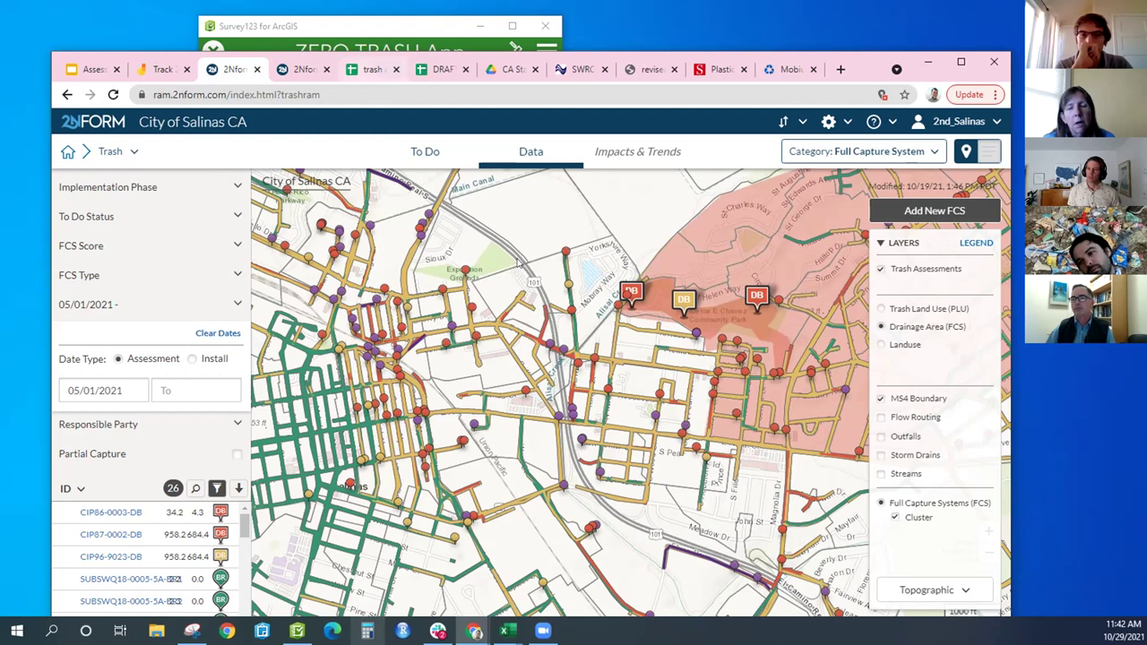
- Return to the trash assessments spreadsheet and move the browser window up to bring the collector lines and collector points sheets into reach
{"action": "left_click", "coordinate": [370, 69]}
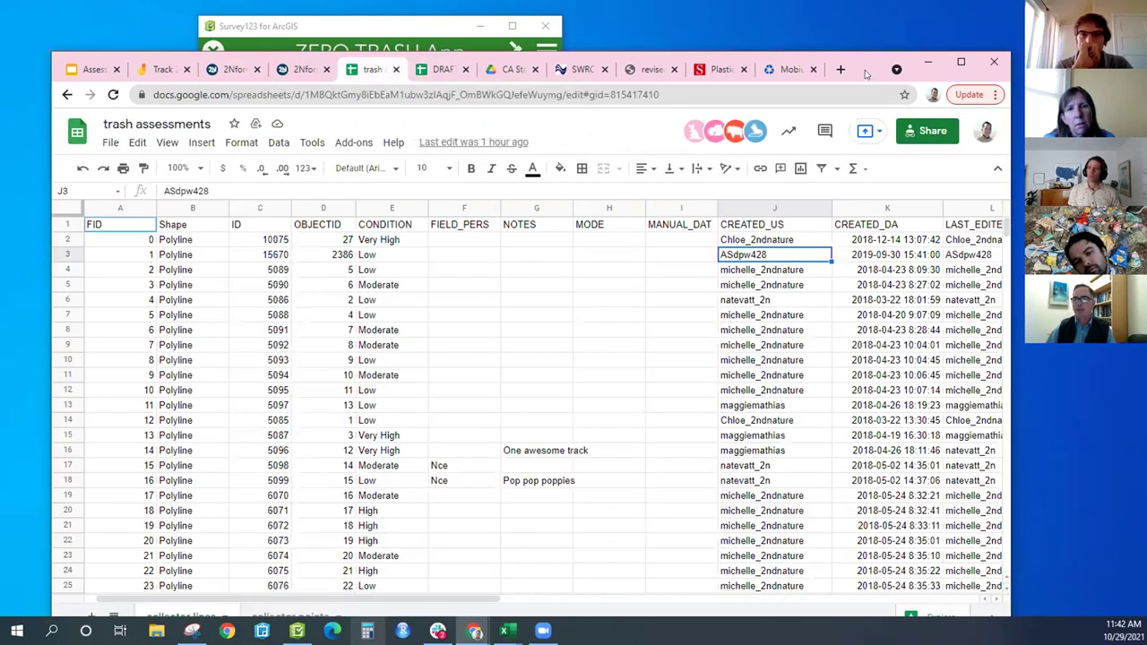
{"action": "left_click_drag", "start_coordinate": [866, 74], "coordinate": [858, 58]}
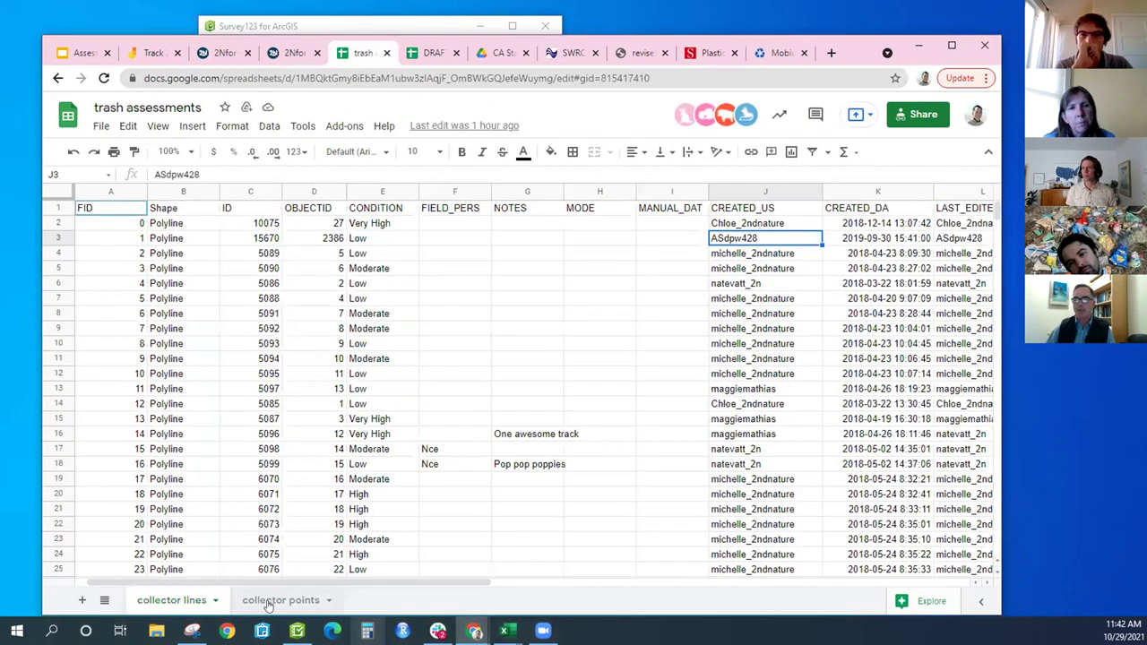
{"action": "left_click", "coordinate": [284, 610]}
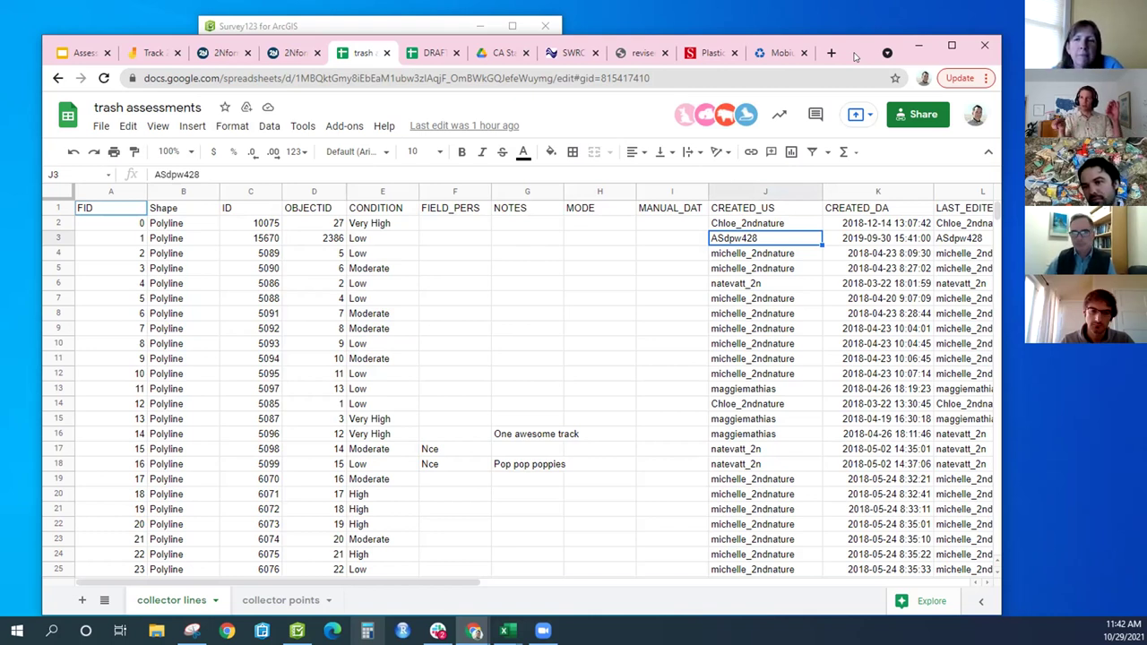
- On the 2NFORM Salinas trash map, inspect the details of the trash assessment point and adjacent assessment line west of Interstate Batteries
{"action": "left_click", "coordinate": [231, 53]}
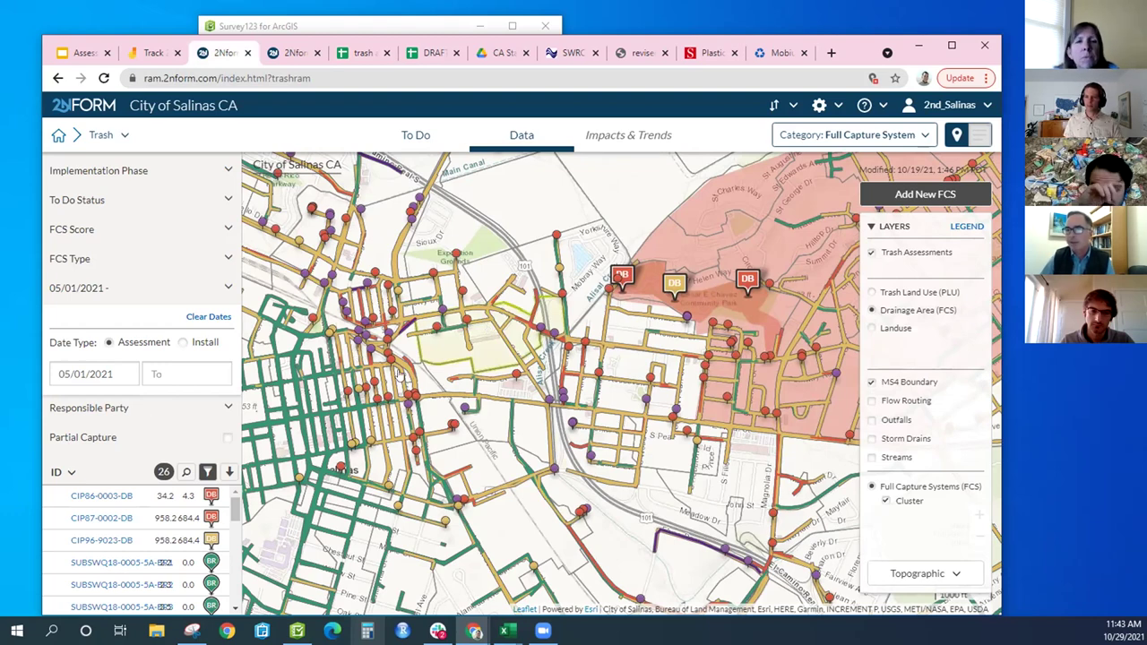
{"action": "scroll", "coordinate": [309, 323], "scroll_direction": "up", "scroll_amount": 4}
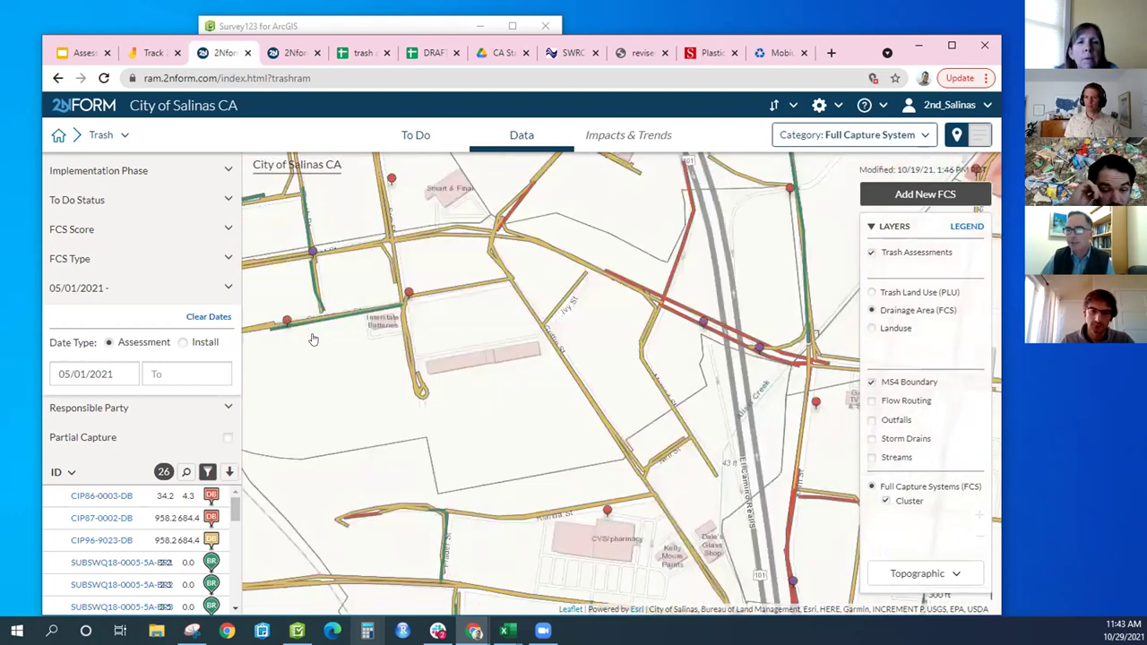
{"action": "scroll", "coordinate": [377, 400], "scroll_direction": "up", "scroll_amount": 2}
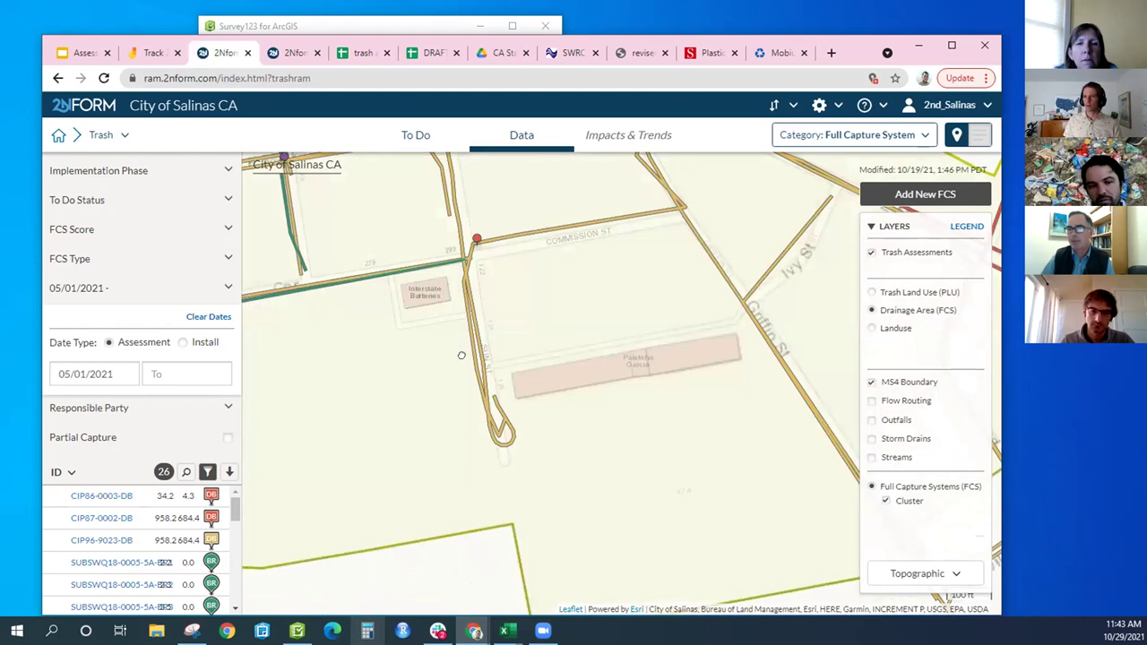
{"action": "left_click_drag", "start_coordinate": [309, 320], "coordinate": [377, 312]}
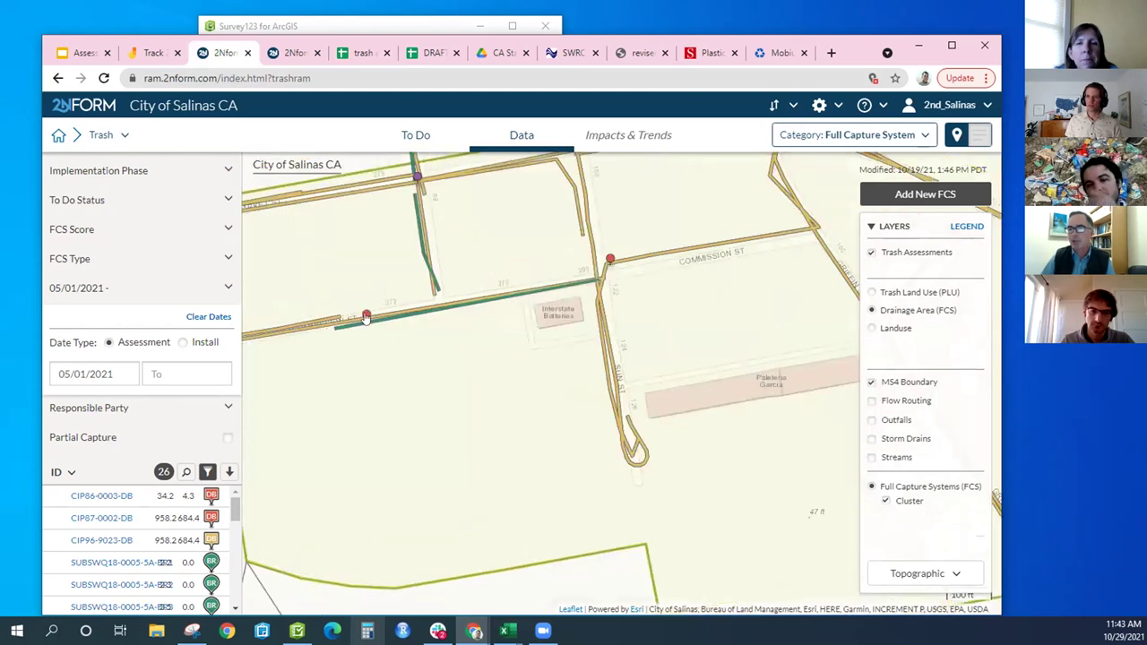
{"action": "left_click", "coordinate": [367, 317]}
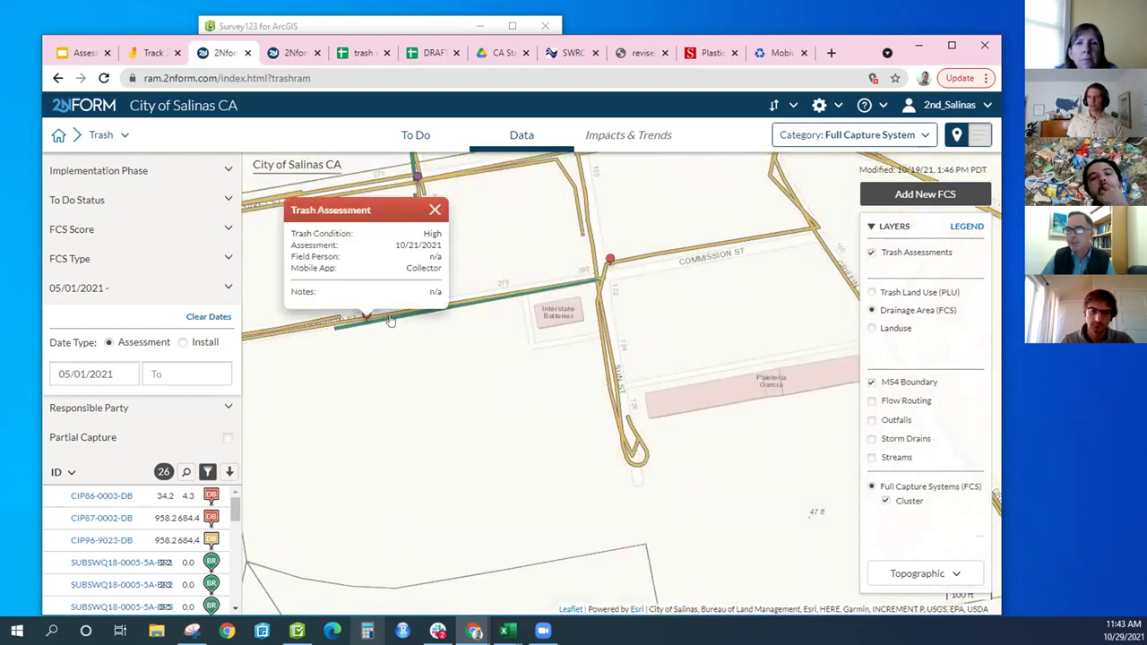
{"action": "left_click", "coordinate": [391, 319]}
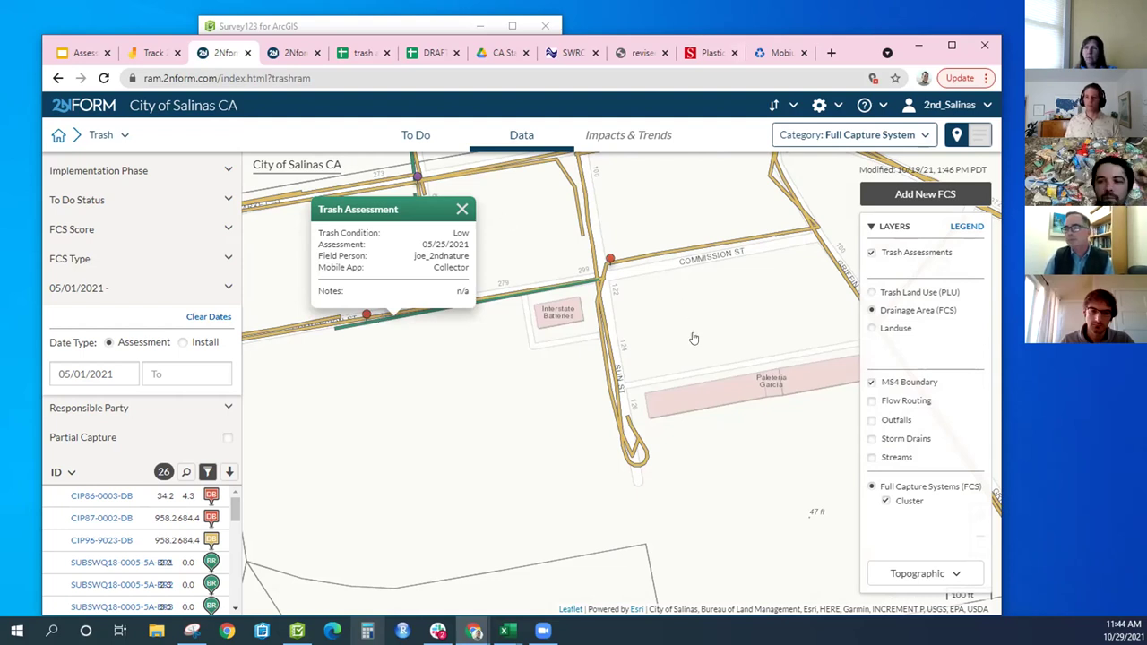
{"action": "left_click", "coordinate": [692, 169]}
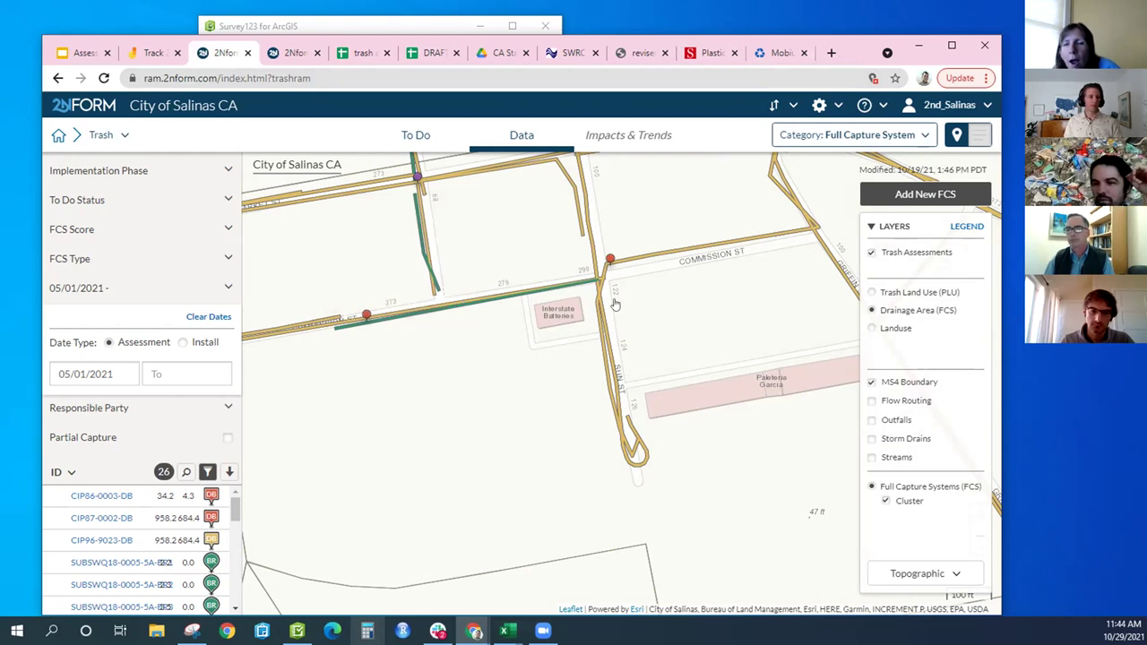
- Review the trash assessments across the wider Salinas street network and switch to the DRAFT data dictionary
{"action": "scroll", "coordinate": [515, 342], "scroll_direction": "down", "scroll_amount": 2}
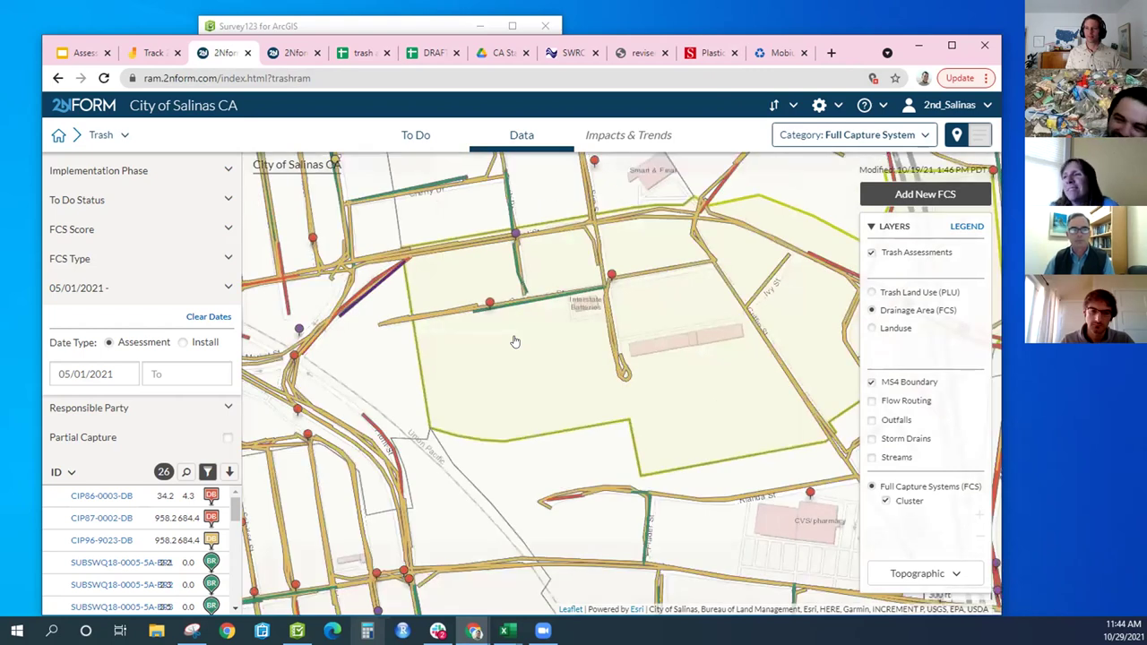
{"action": "scroll", "coordinate": [515, 342], "scroll_direction": "down", "scroll_amount": 2}
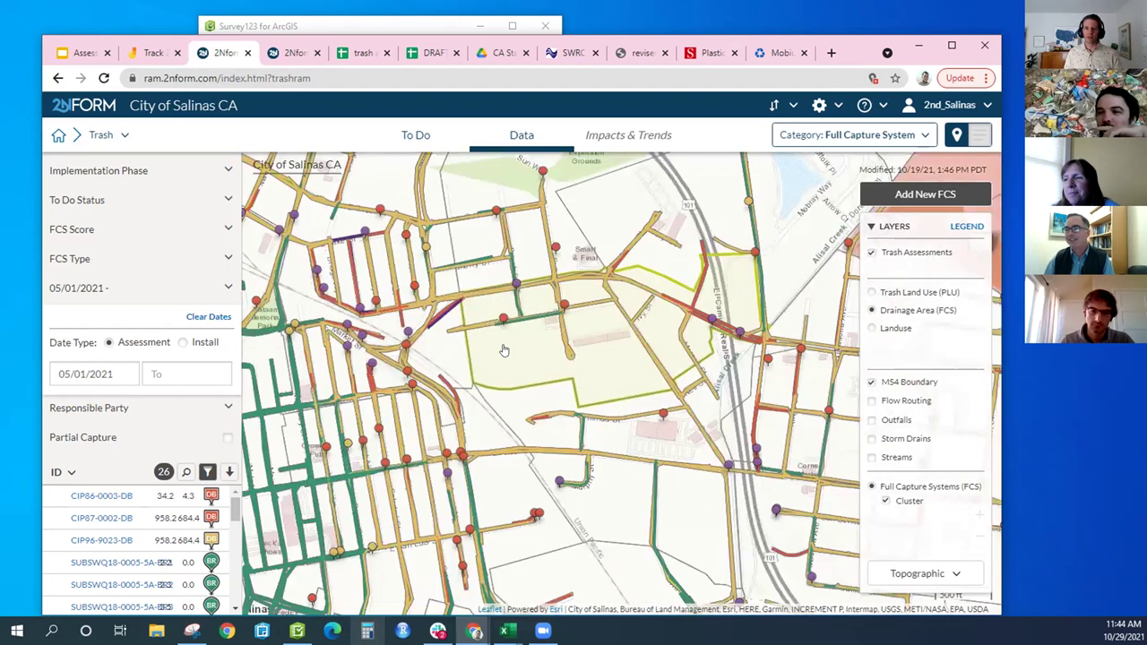
{"action": "scroll", "coordinate": [505, 349], "scroll_direction": "down", "scroll_amount": 2}
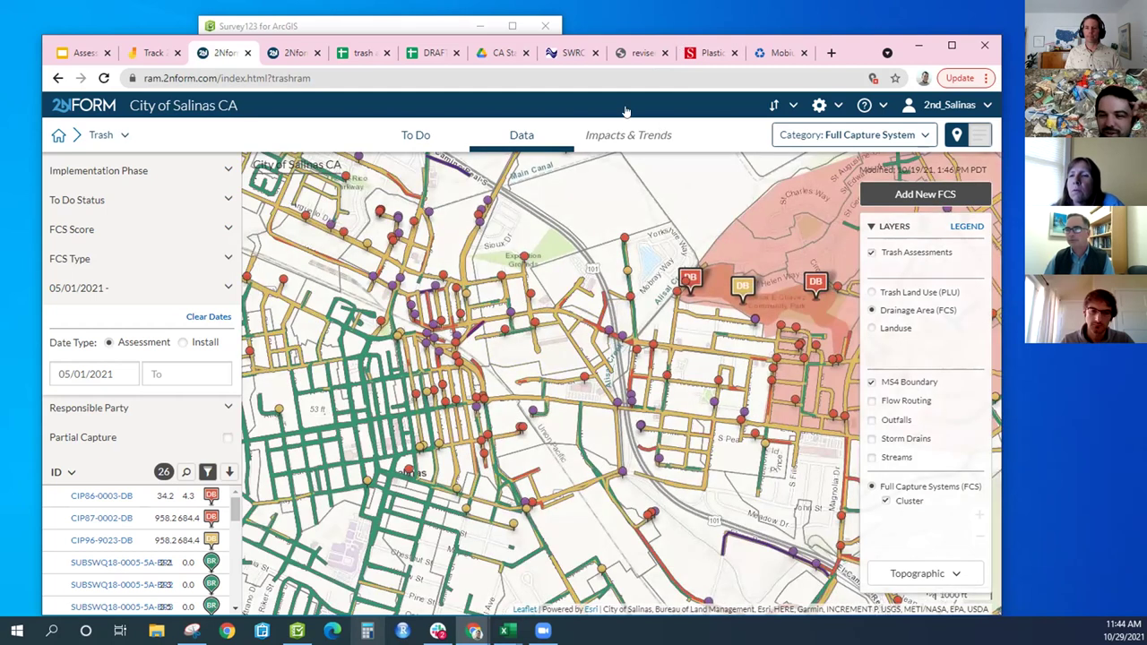
{"action": "left_click", "coordinate": [434, 54]}
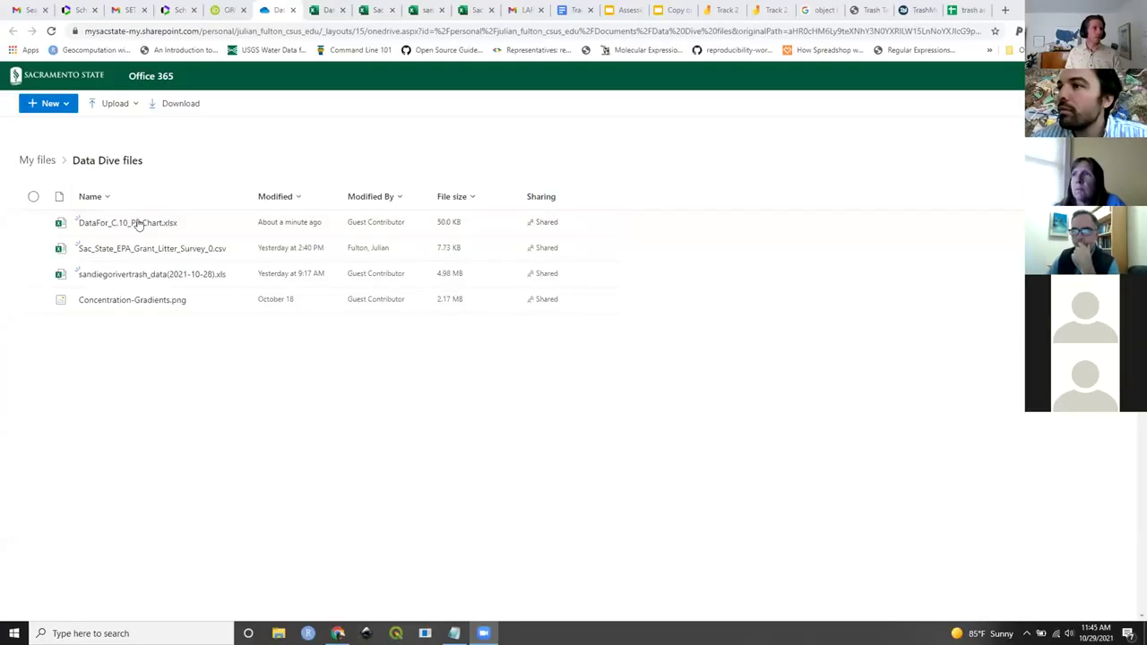
- Open DataFor_C.10_PieChart.xlsx from the Data Dive files and view the Current sheet's permittee table beside its 2019 trash generating acres chart
{"action": "left_click", "coordinate": [141, 222]}
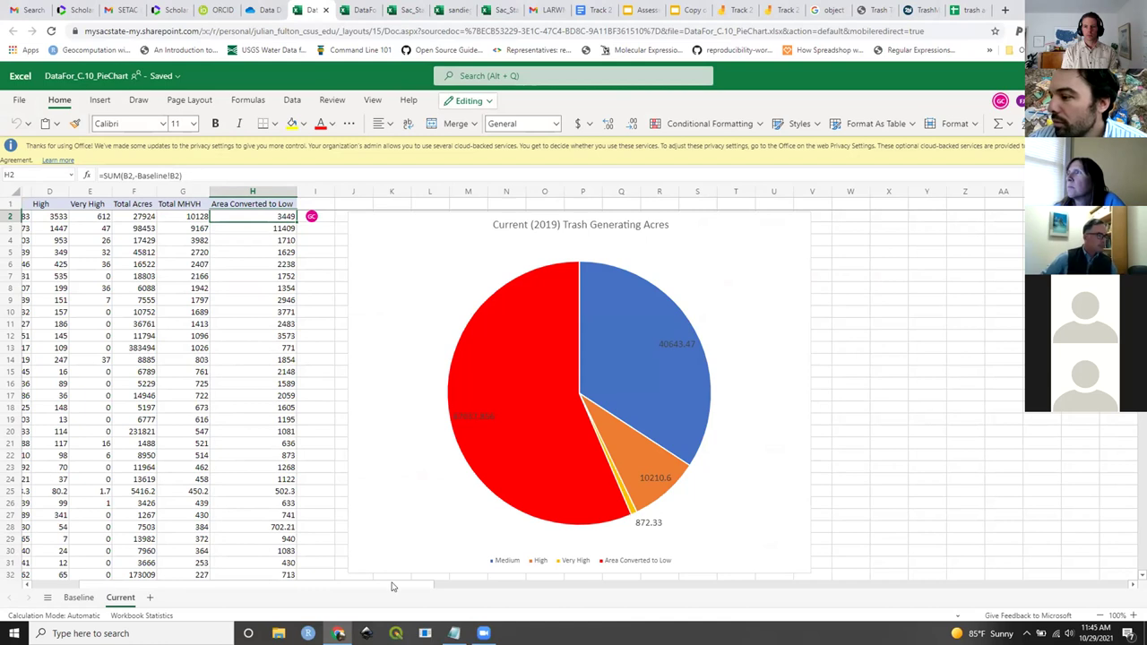
{"action": "scroll", "coordinate": [390, 587], "scroll_direction": "left", "scroll_amount": 1}
{"action": "scroll", "coordinate": [293, 576], "scroll_direction": "left", "scroll_amount": 3}
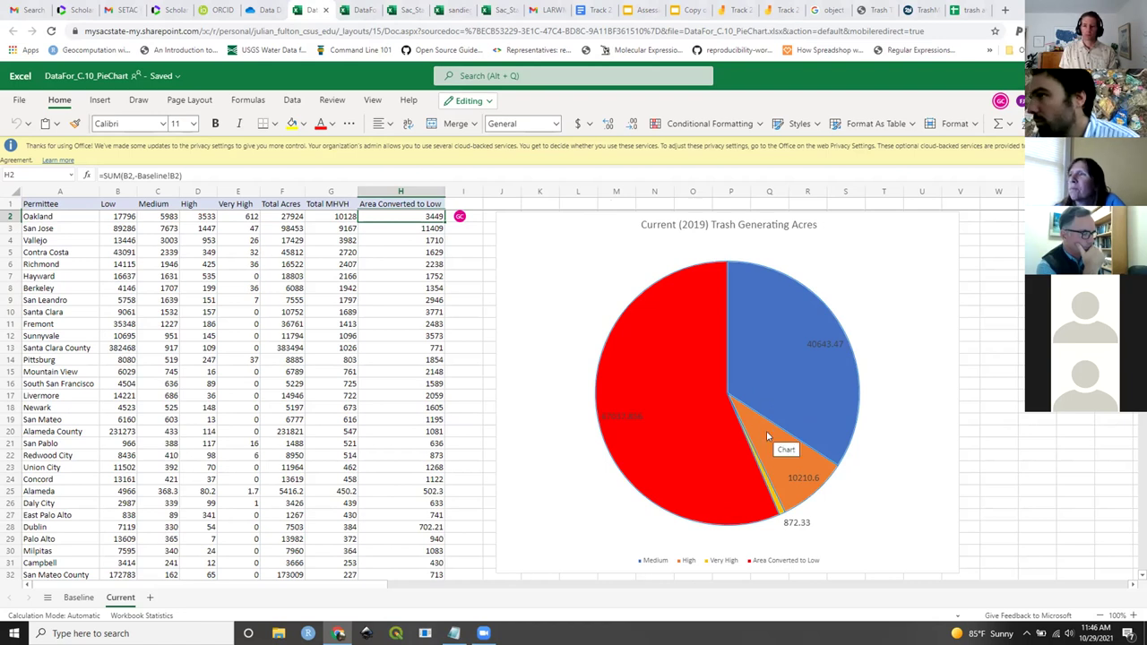
- Open the Baseline sheet and examine its Initial Trash Generating Acres pie chart and source rows
{"action": "left_click", "coordinate": [77, 597]}
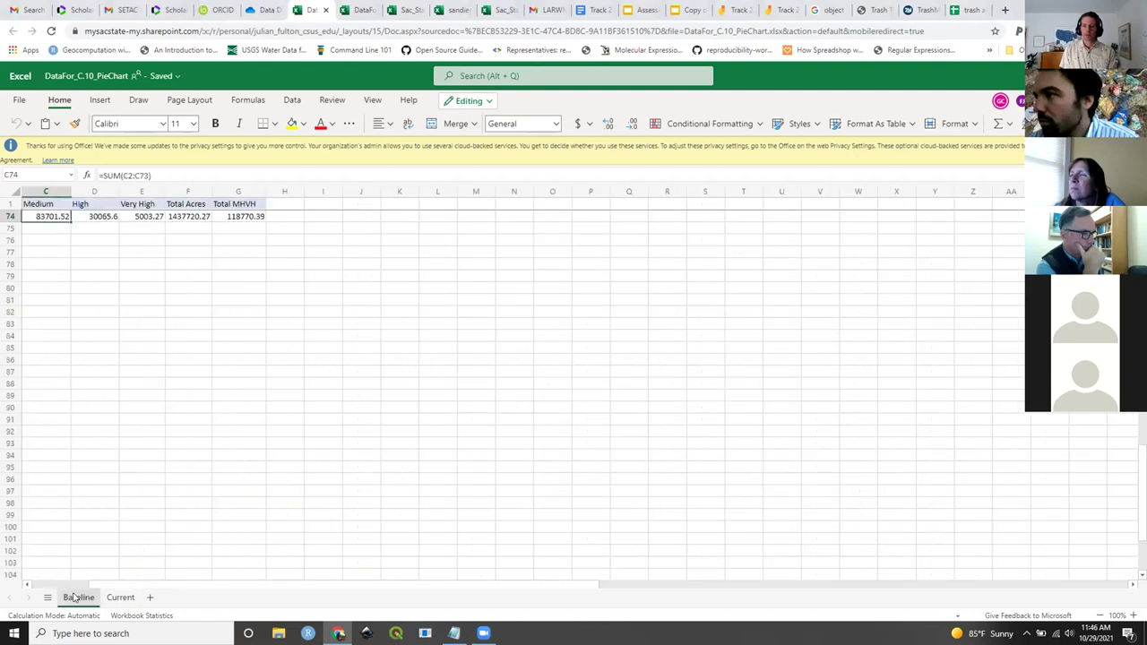
{"action": "scroll", "coordinate": [124, 303], "scroll_direction": "up", "scroll_amount": 15}
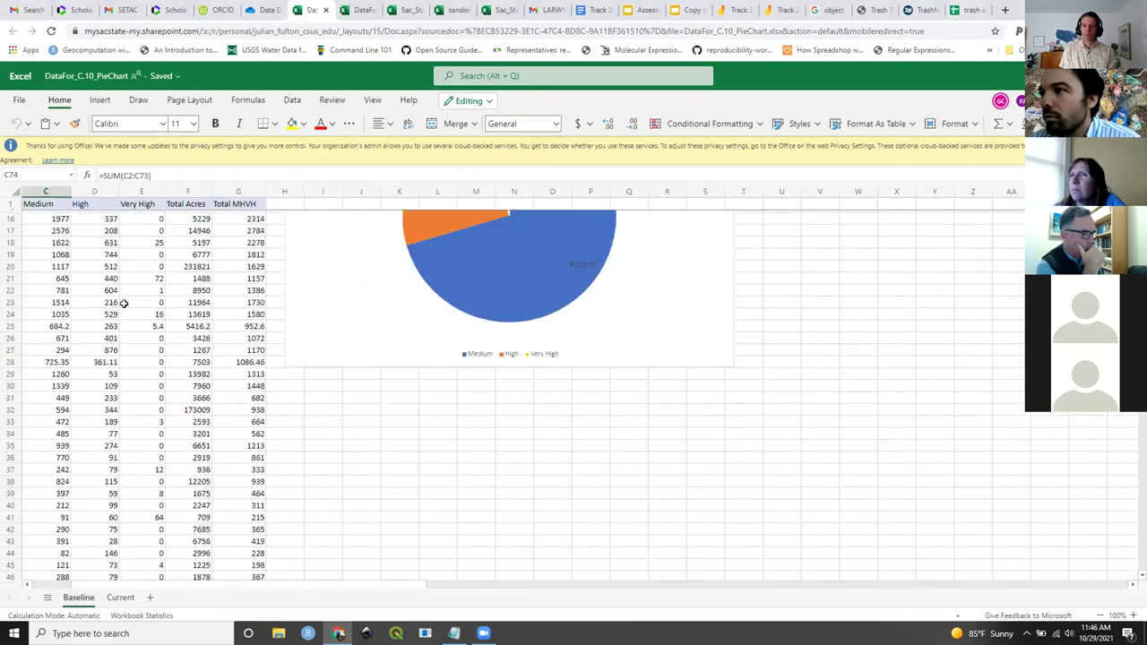
{"action": "scroll", "coordinate": [124, 303], "scroll_direction": "up", "scroll_amount": 5}
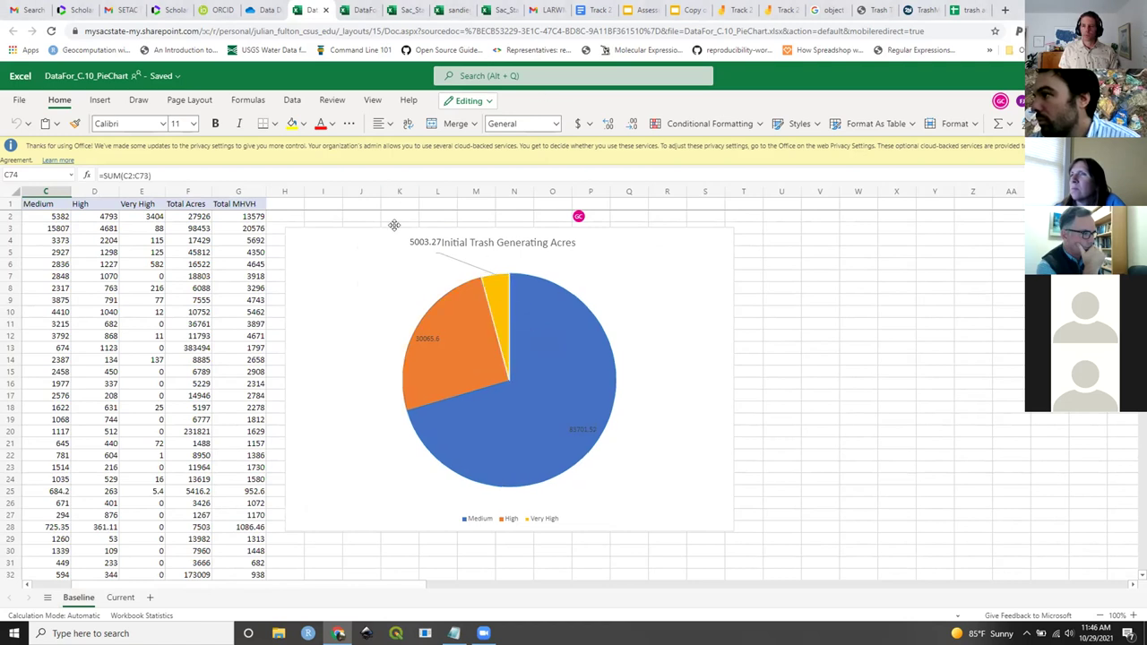
- Return to the Current sheet and review the acreage of every permittee from Oakland down to the Totals row
{"action": "left_click", "coordinate": [120, 598]}
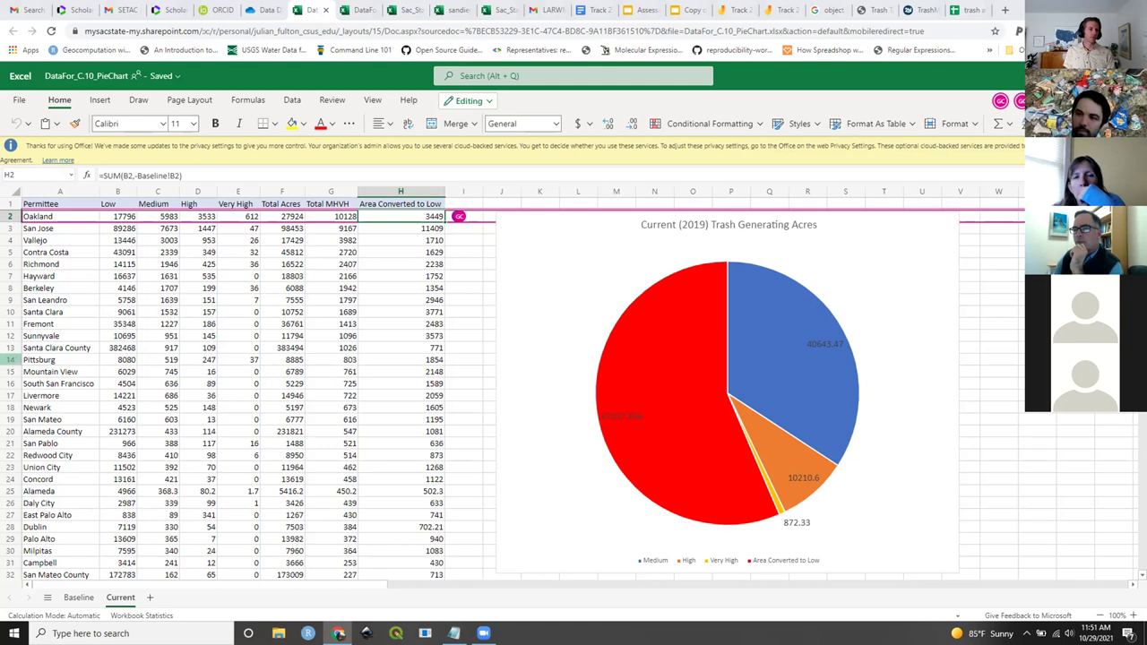
{"action": "scroll", "coordinate": [188, 350], "scroll_direction": "down", "scroll_amount": 10}
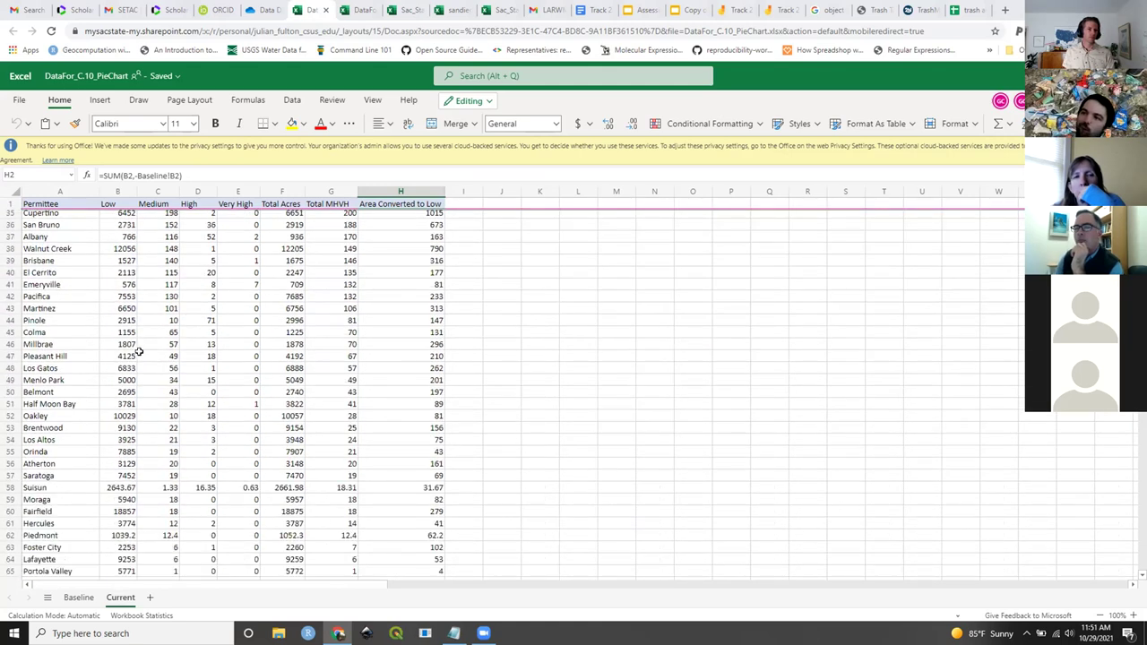
{"action": "scroll", "coordinate": [138, 351], "scroll_direction": "down", "scroll_amount": 11}
{"action": "scroll", "coordinate": [139, 351], "scroll_direction": "up", "scroll_amount": 5}
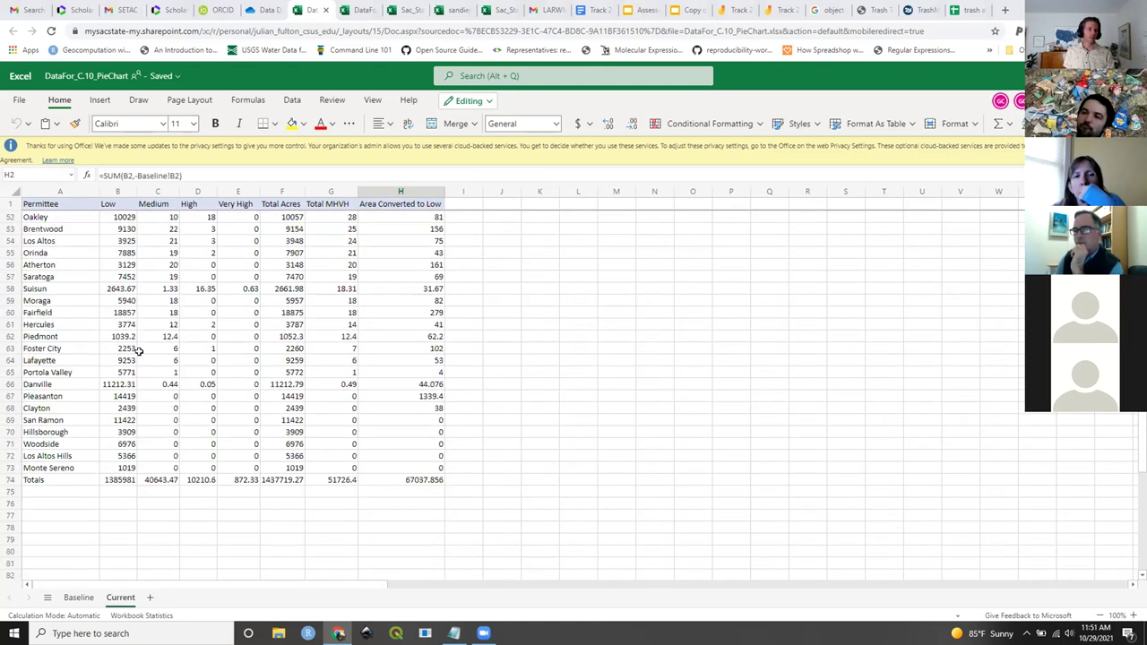
{"action": "scroll", "coordinate": [139, 352], "scroll_direction": "up", "scroll_amount": 15}
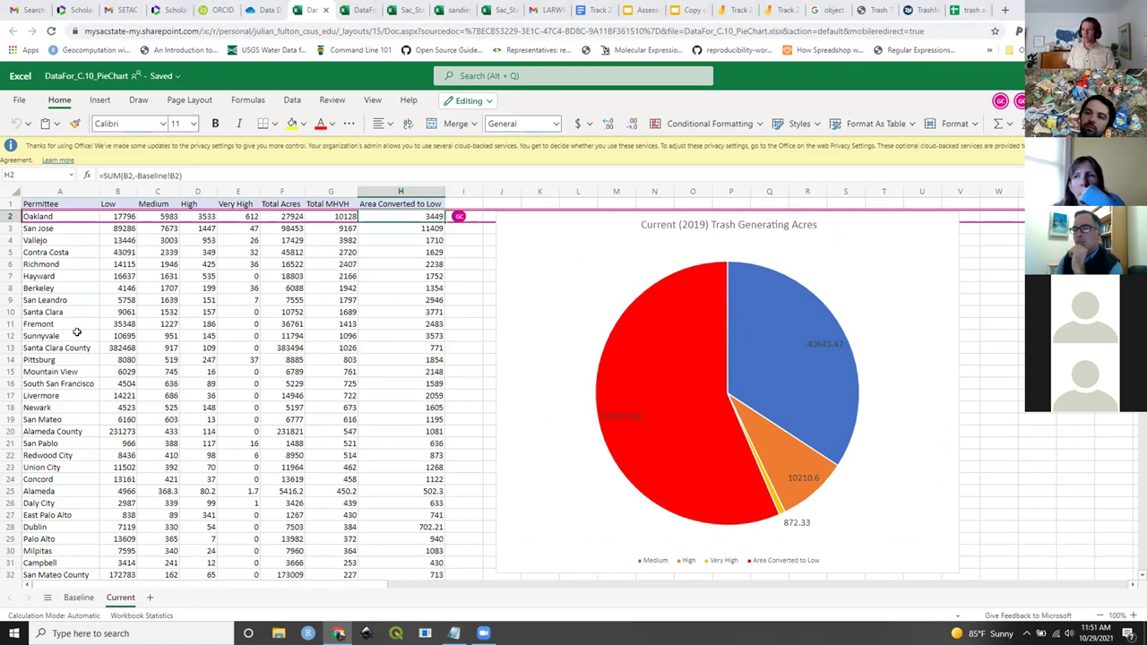
{"action": "scroll", "coordinate": [77, 333], "scroll_direction": "down", "scroll_amount": 6}
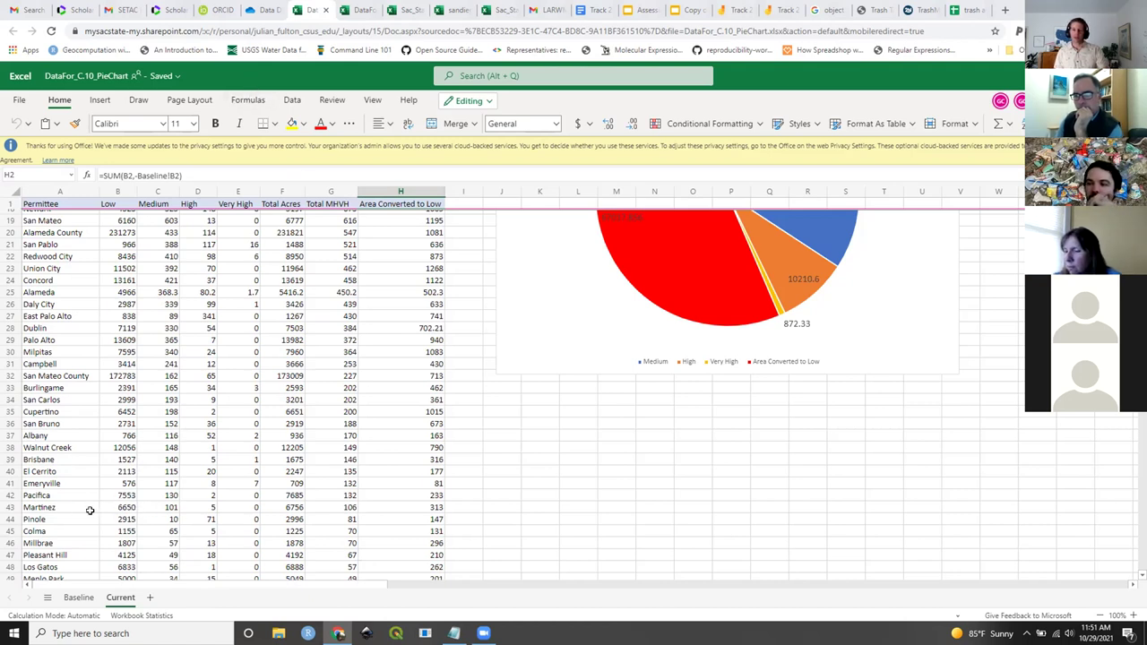
{"action": "scroll", "coordinate": [117, 507], "scroll_direction": "up", "scroll_amount": 6}
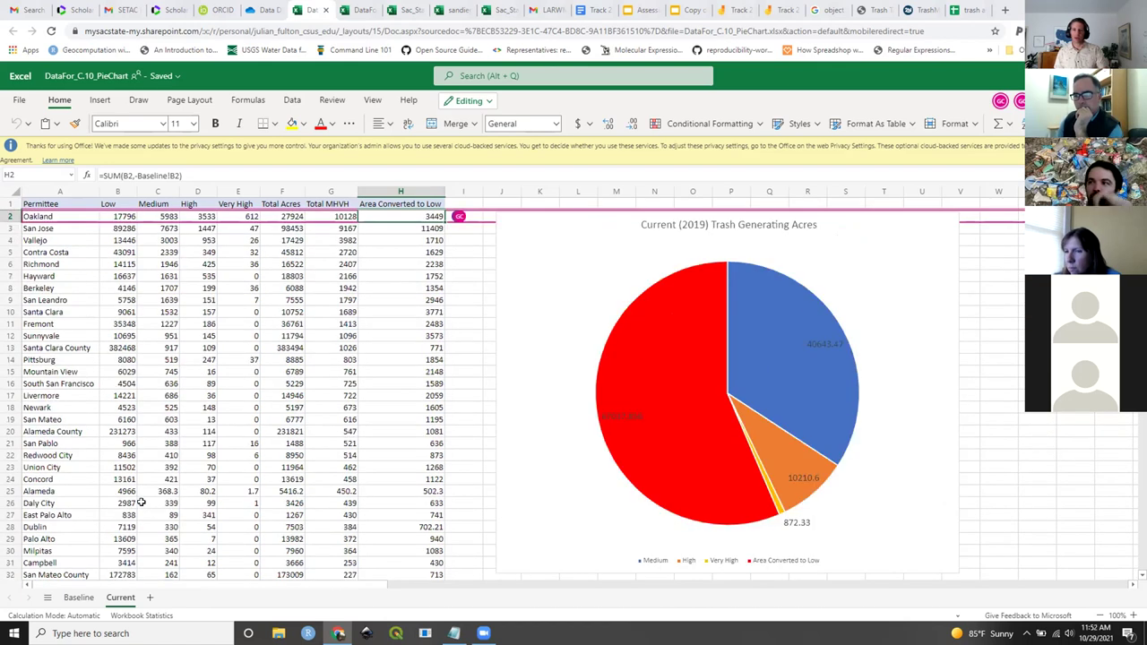
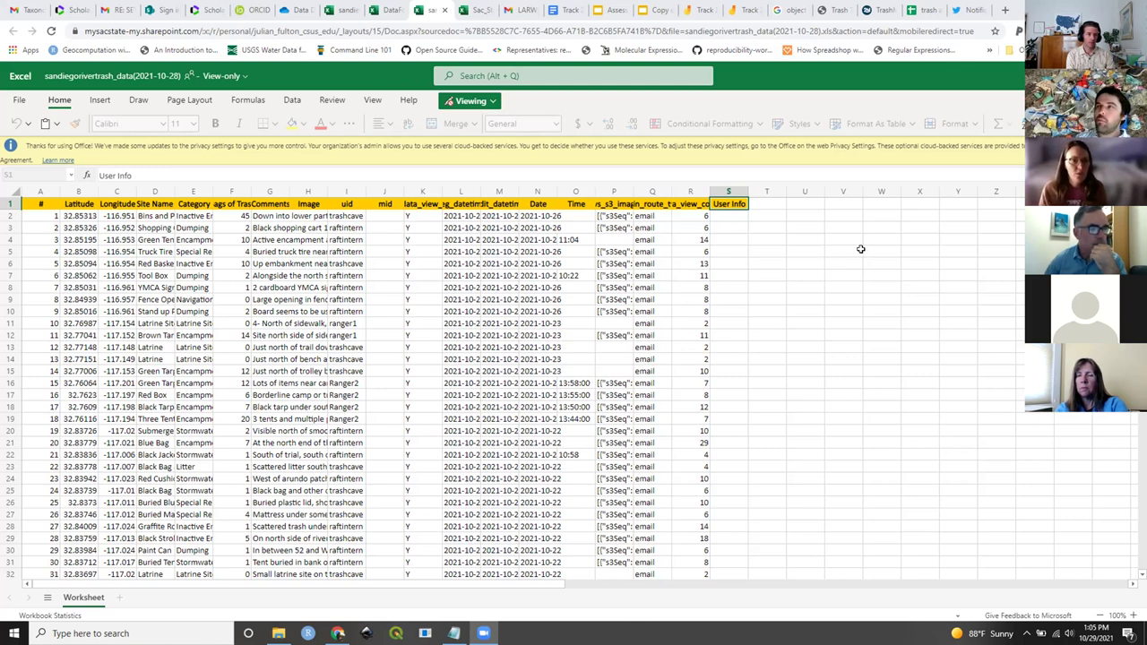
- Look through the records of the sandiegorivertrash_data(2021-10-28) workbook and return to its column headers
{"action": "scroll", "coordinate": [531, 276], "scroll_direction": "down", "scroll_amount": 1}
{"action": "scroll", "coordinate": [531, 275], "scroll_direction": "up", "scroll_amount": 1}
{"action": "scroll", "coordinate": [292, 273], "scroll_direction": "down", "scroll_amount": 3}
{"action": "scroll", "coordinate": [292, 273], "scroll_direction": "down", "scroll_amount": 10}
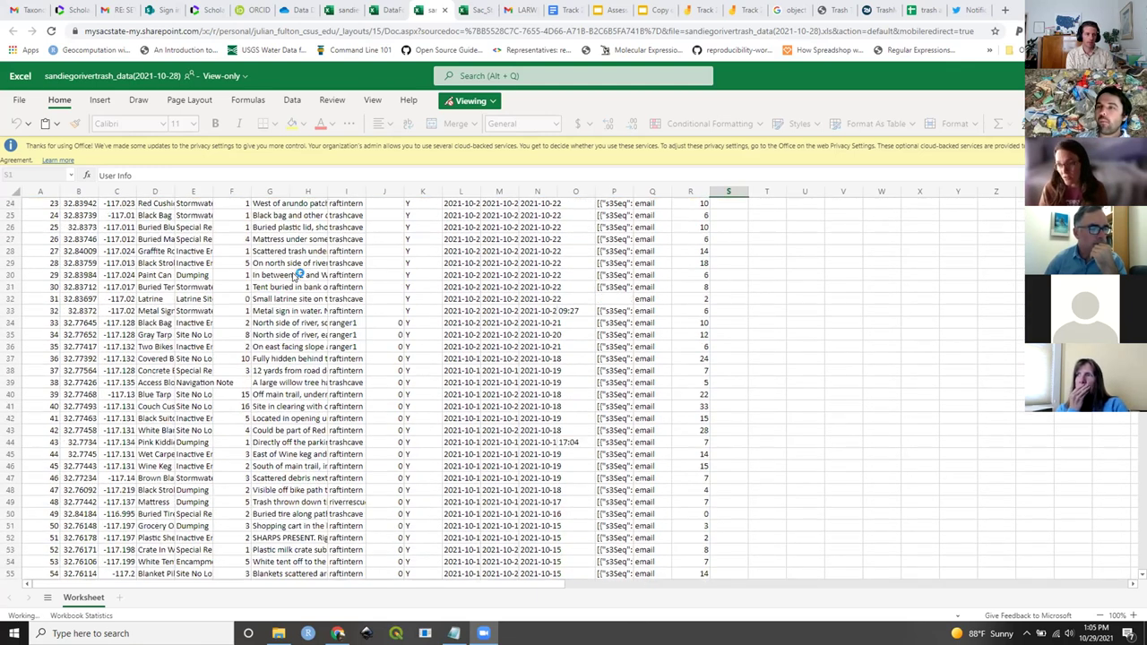
{"action": "scroll", "coordinate": [530, 385], "scroll_direction": "up", "scroll_amount": 10}
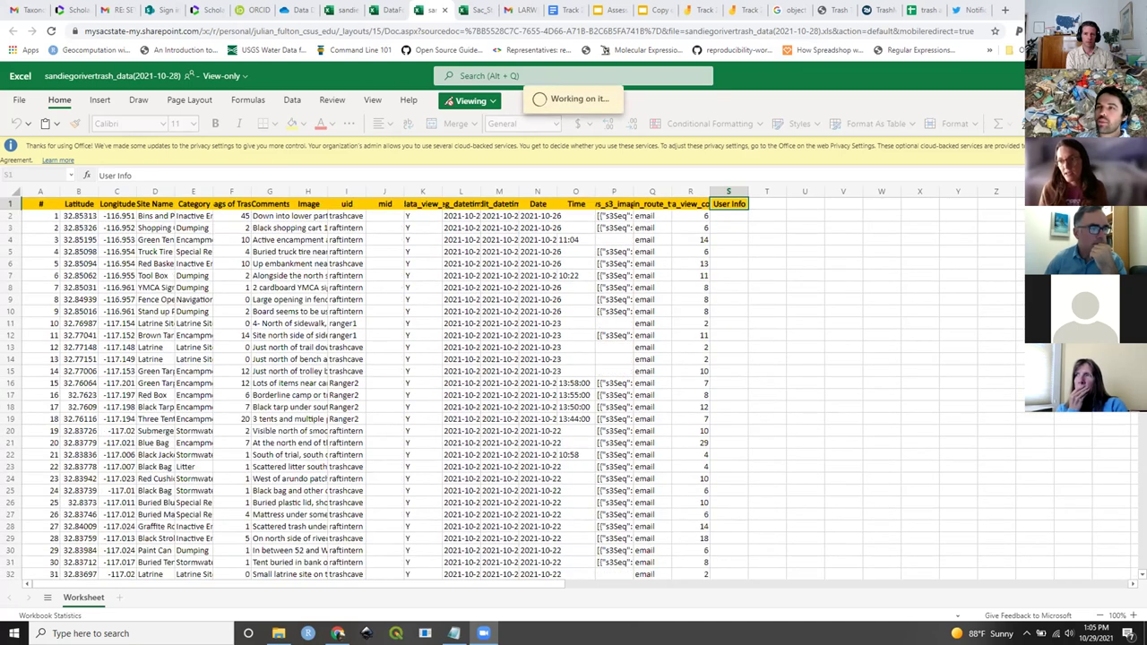
{"action": "scroll", "coordinate": [573, 385], "scroll_direction": "down", "scroll_amount": 6}
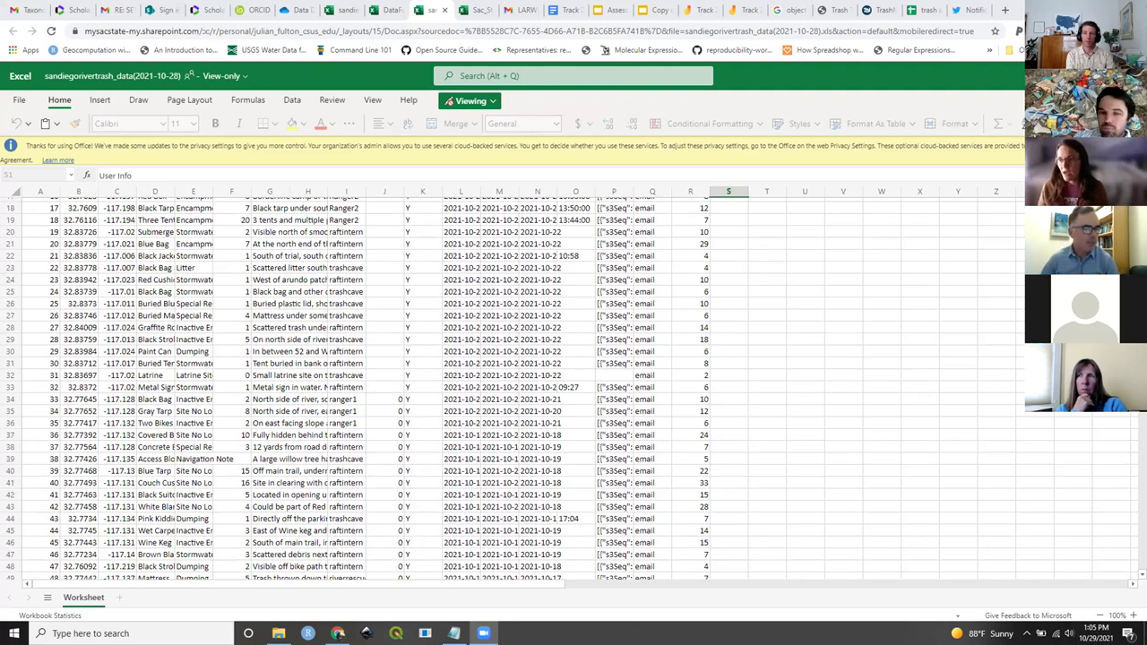
{"action": "scroll", "coordinate": [610, 328], "scroll_direction": "up", "scroll_amount": 1}
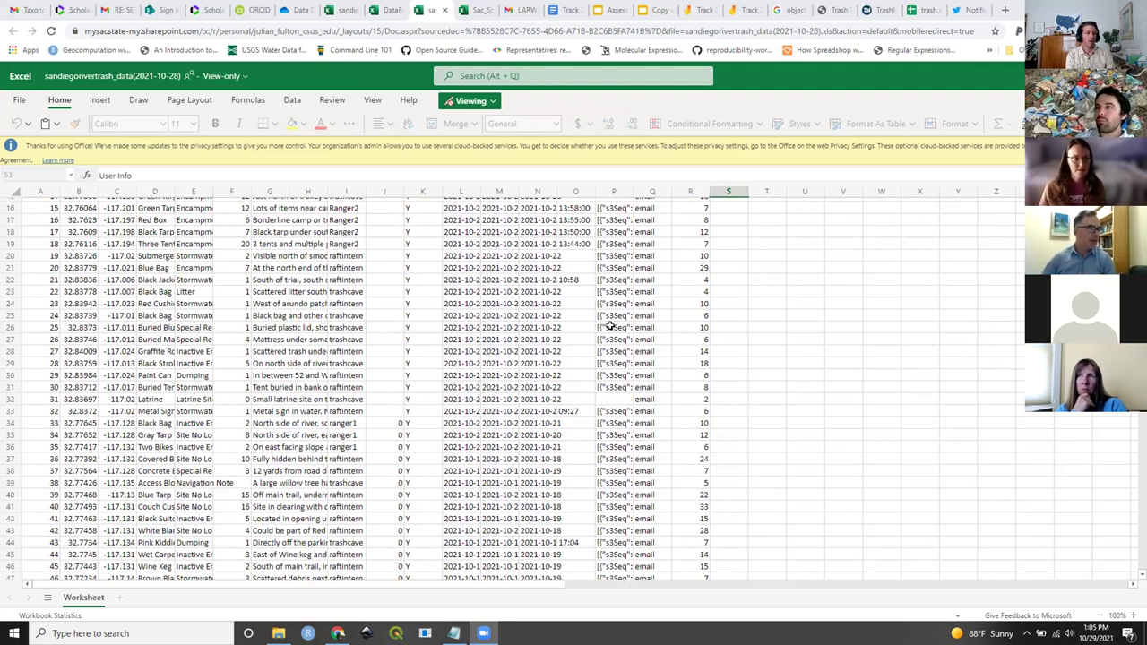
{"action": "scroll", "coordinate": [609, 327], "scroll_direction": "up", "scroll_amount": 5}
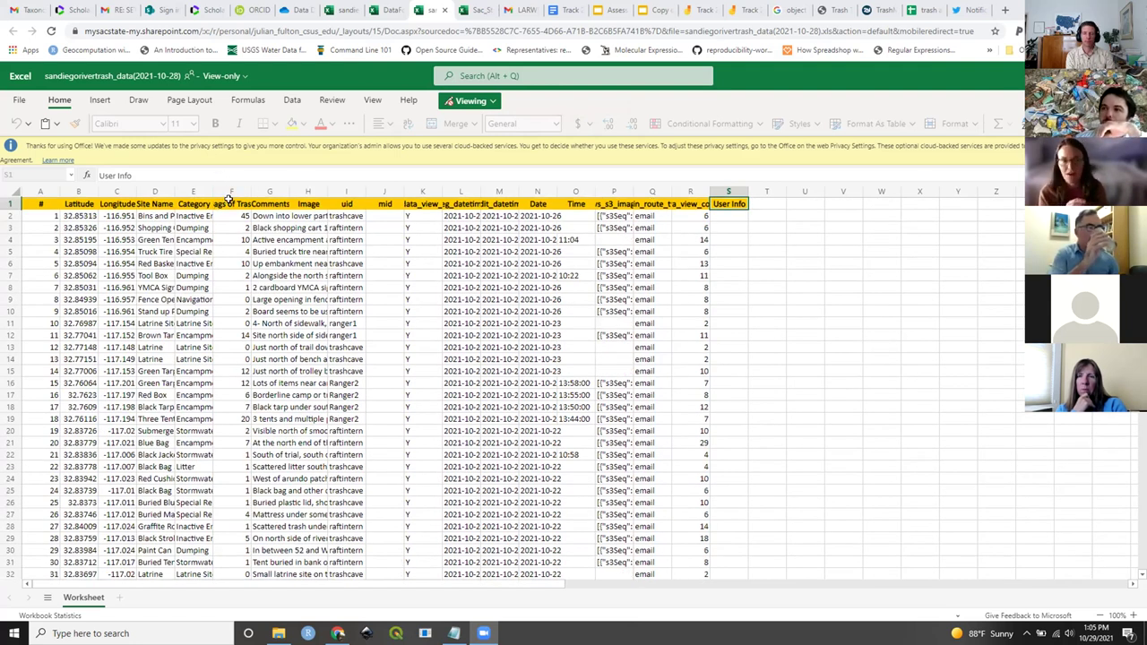
- Check the Bags of Trash and Comments headers, read the first ten comments in full, and open the San Diego River Trash Cleanup 2021 map
{"action": "left_click", "coordinate": [226, 204]}
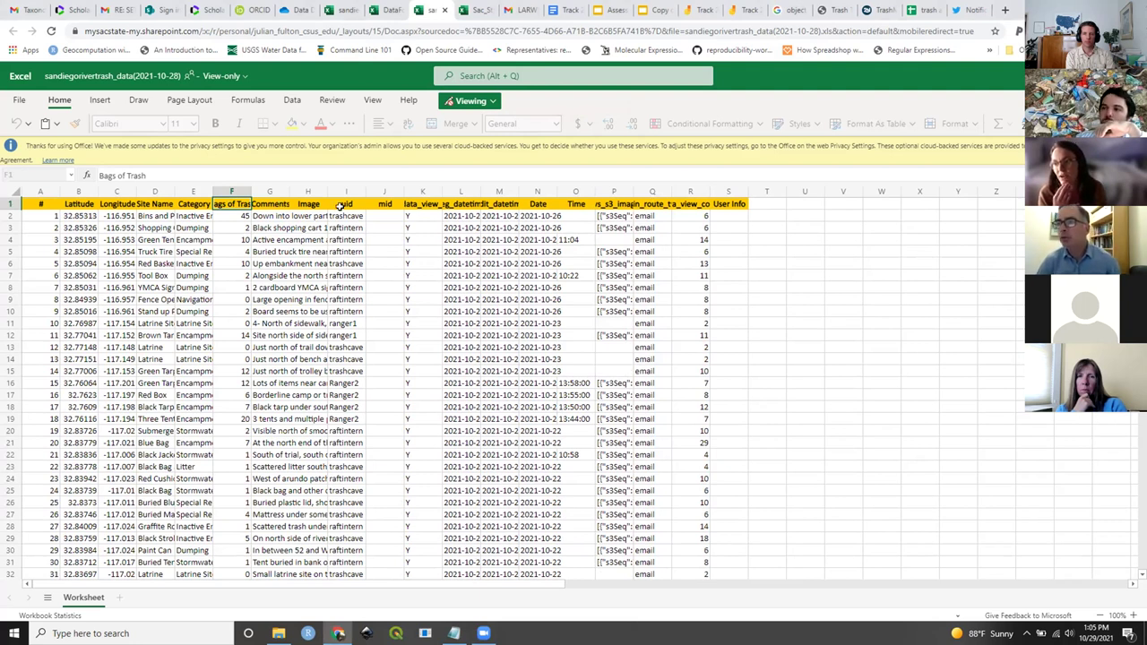
{"action": "left_click", "coordinate": [271, 203]}
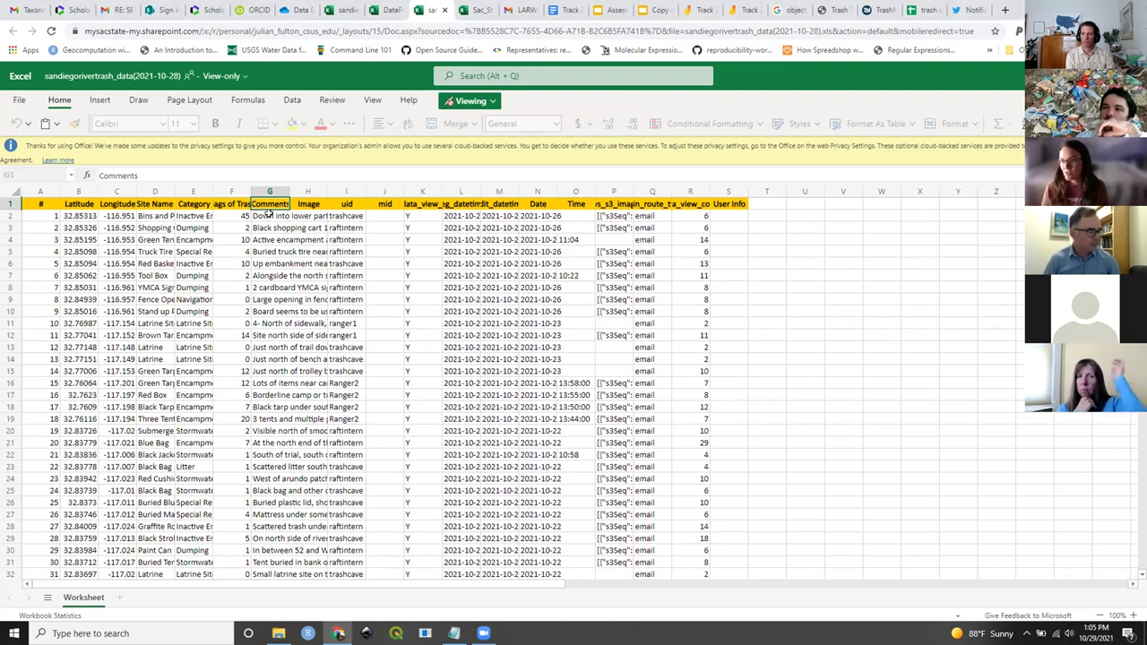
{"action": "left_click", "coordinate": [269, 216]}
{"action": "key", "text": "Down"}
{"action": "key", "text": "Down"}
{"action": "key", "text": "Down"}
{"action": "key", "text": "Down"}
{"action": "key", "text": "Down"}
{"action": "key", "text": "Down"}
{"action": "key", "text": "Down"}
{"action": "key", "text": "Down"}
{"action": "key", "text": "Down"}
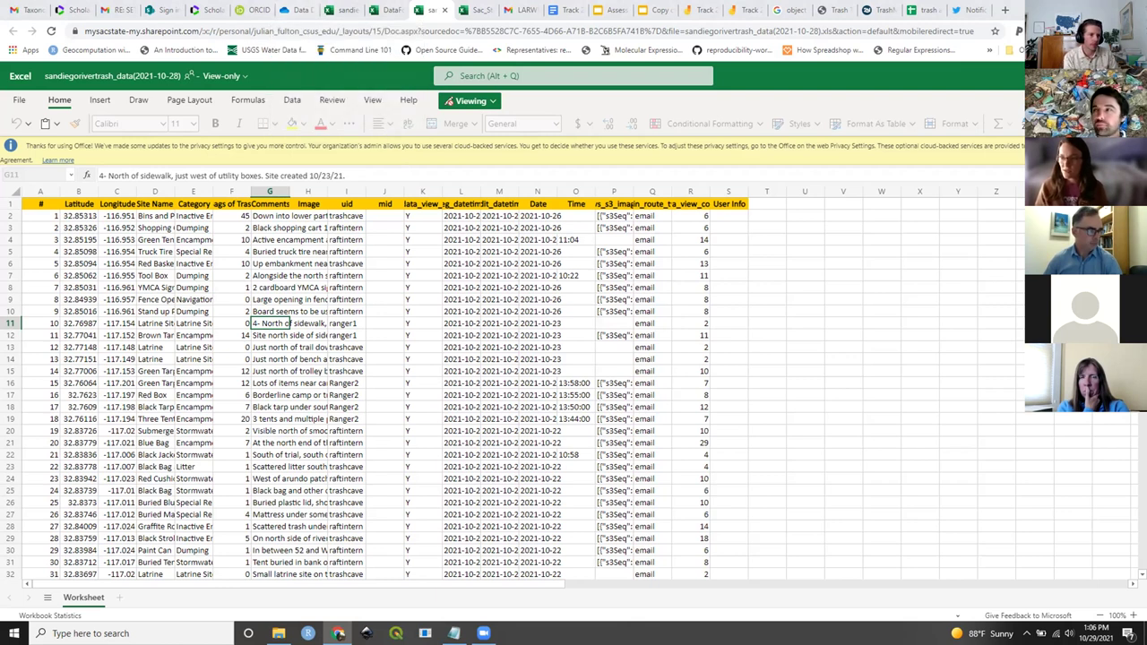
{"action": "left_click", "coordinate": [647, 54]}
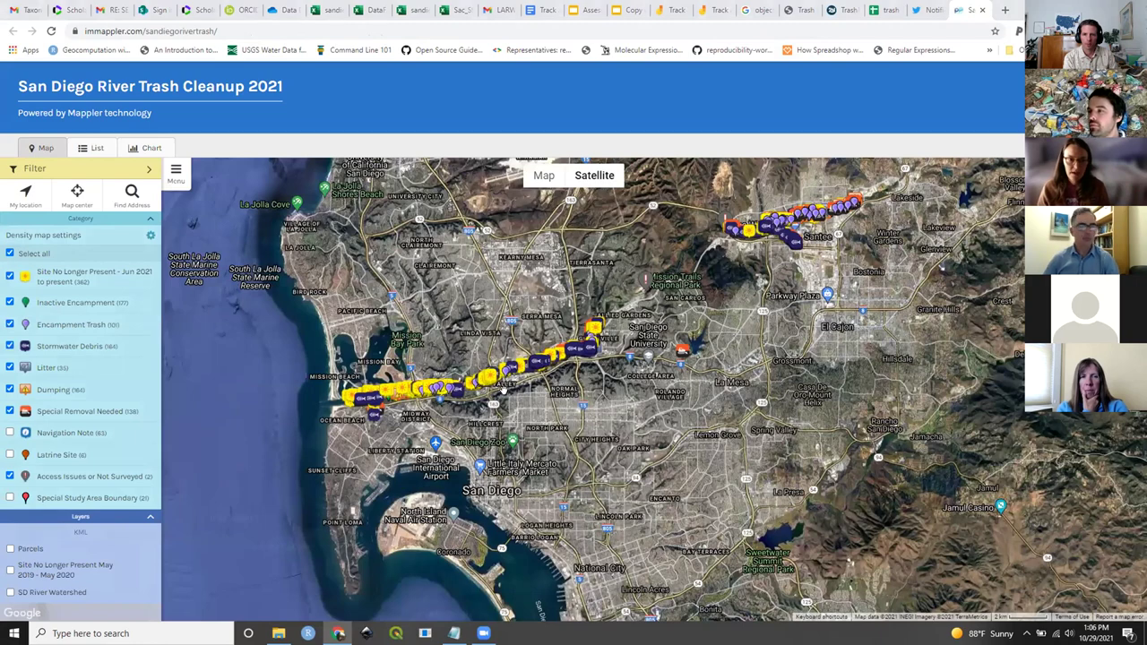
- Open the Red Striped Tablecloth site record in Mission Valley, view its photo enlarged, and close the photo
{"action": "scroll", "coordinate": [538, 344], "scroll_direction": "up", "scroll_amount": 3}
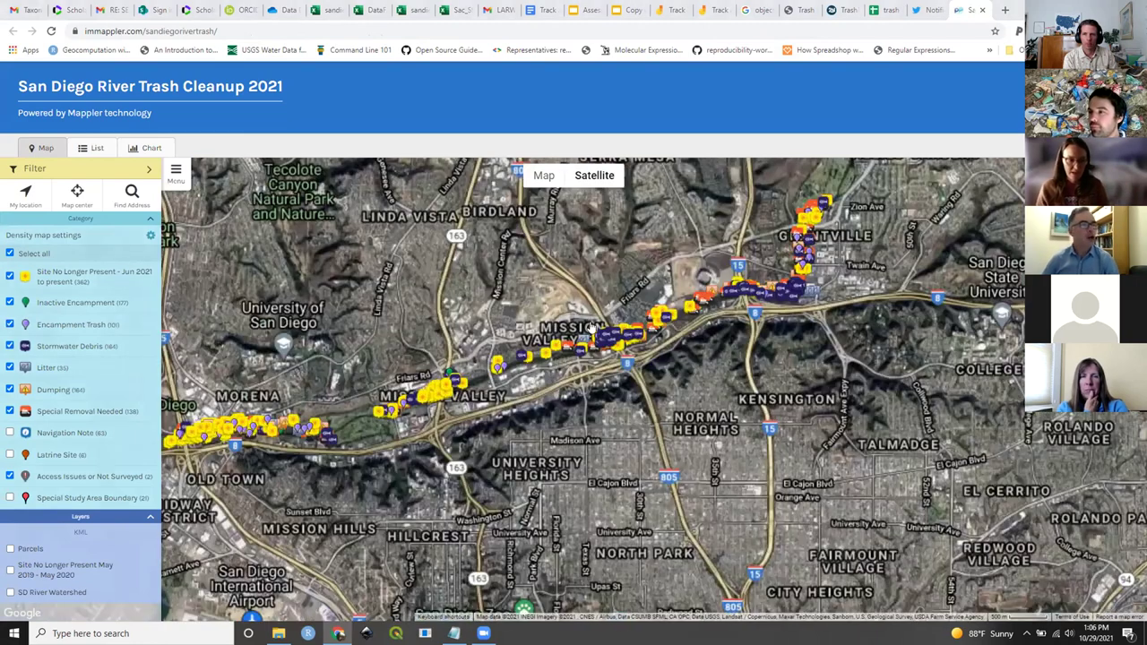
{"action": "scroll", "coordinate": [591, 328], "scroll_direction": "up", "scroll_amount": 1}
{"action": "left_click", "coordinate": [591, 333]}
{"action": "scroll", "coordinate": [628, 322], "scroll_direction": "up", "scroll_amount": 1}
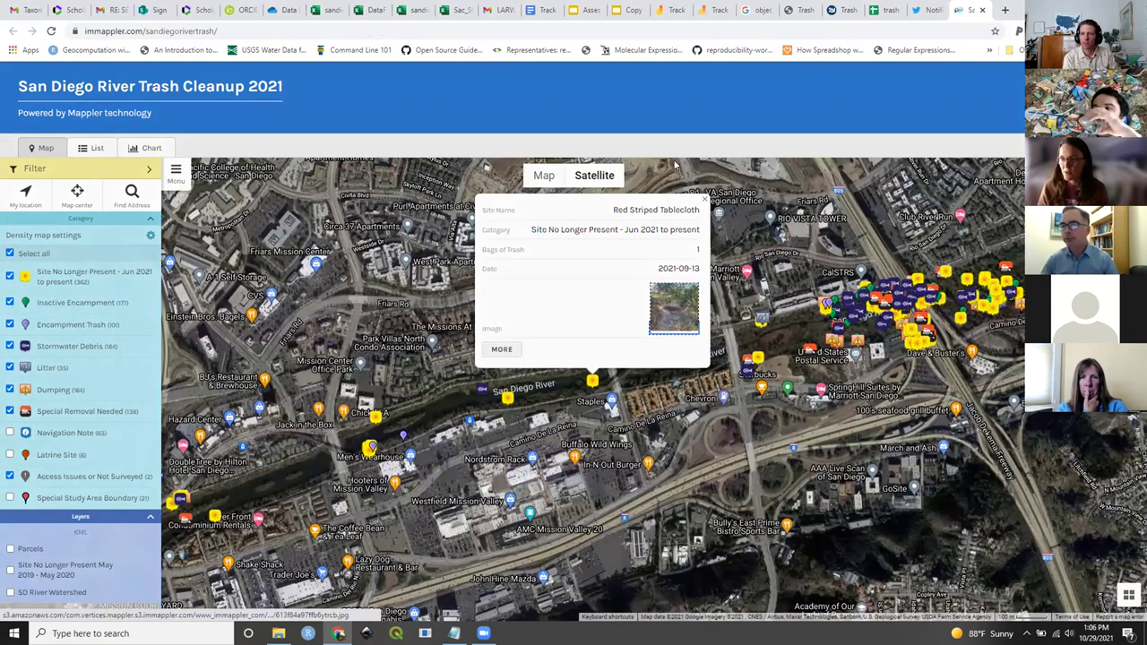
{"action": "left_click", "coordinate": [687, 307]}
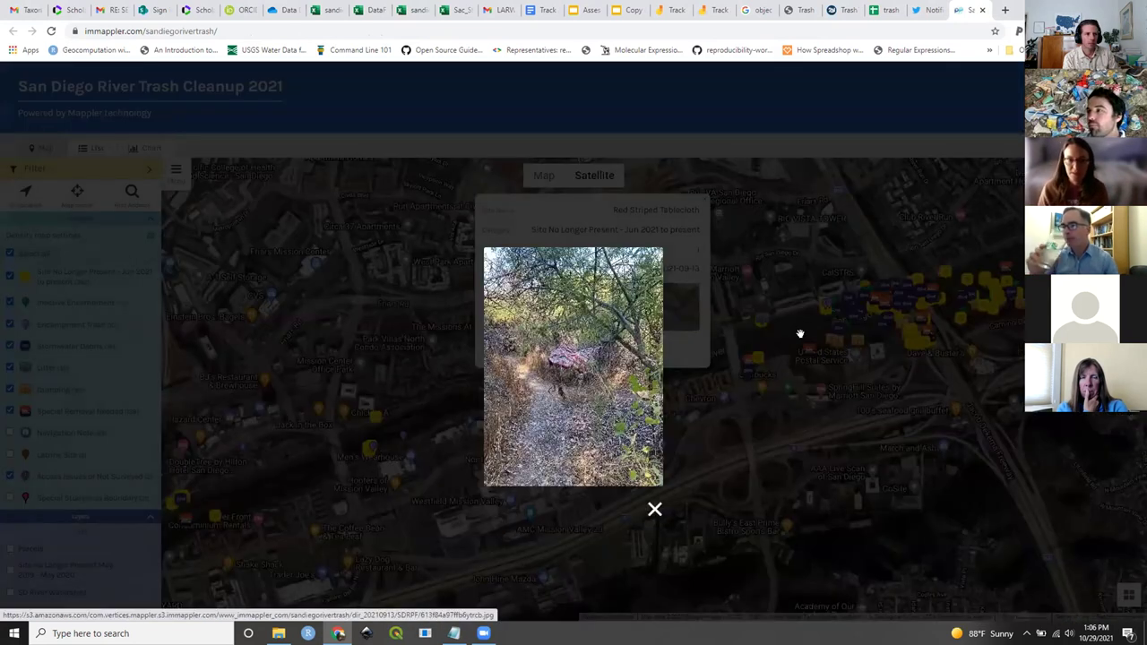
{"action": "left_click", "coordinate": [840, 284]}
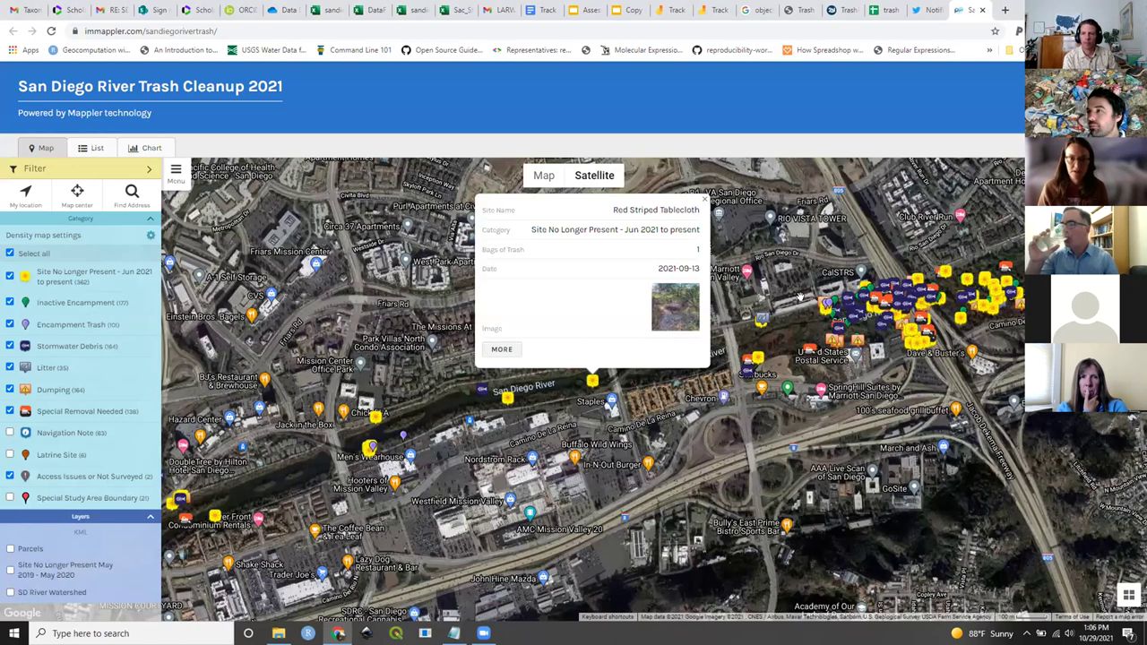
- Check the Mattress dumping record near CalSTRS in Mission Valley and close its details
{"action": "left_click", "coordinate": [823, 303]}
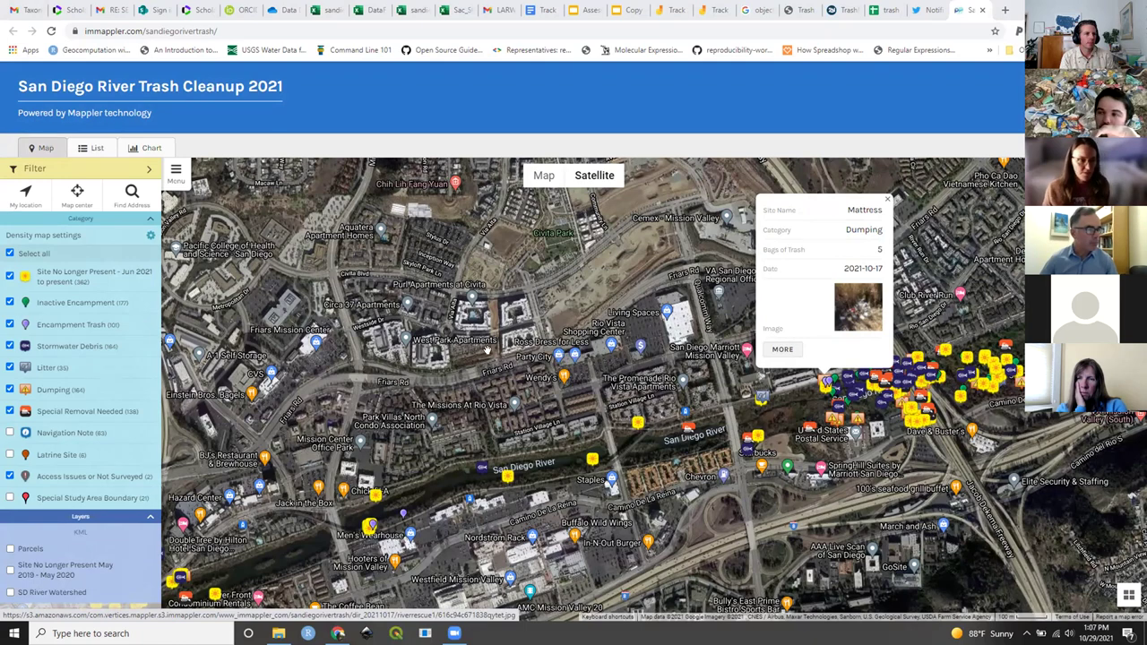
{"action": "scroll", "coordinate": [487, 350], "scroll_direction": "down", "scroll_amount": 1}
{"action": "scroll", "coordinate": [487, 349], "scroll_direction": "down", "scroll_amount": 3}
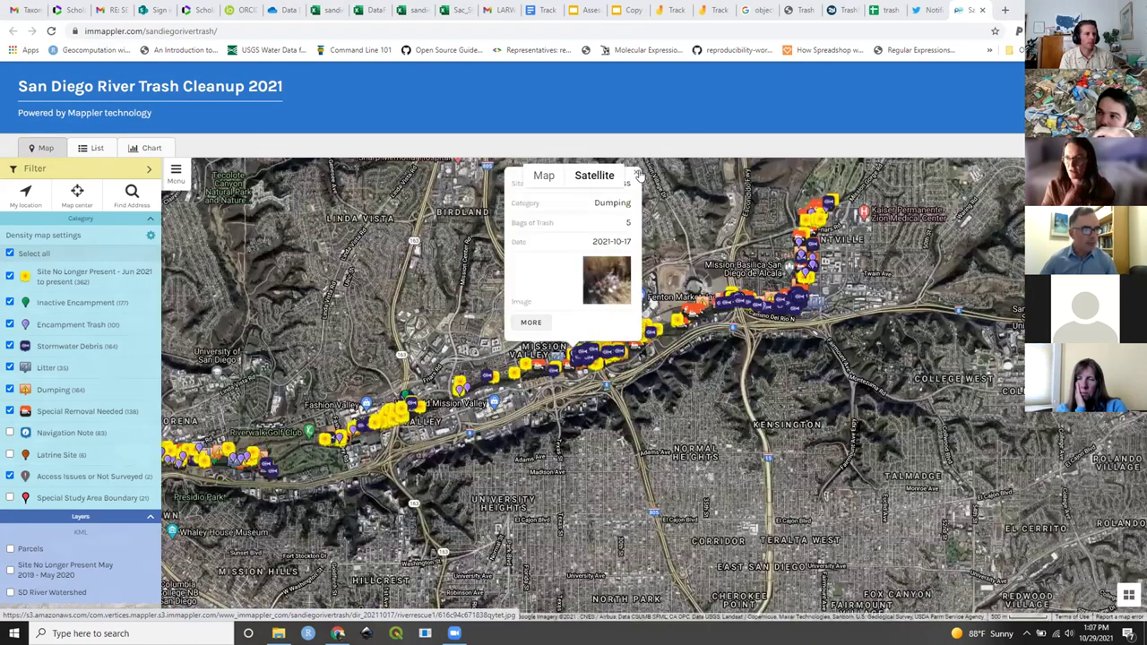
{"action": "left_click", "coordinate": [639, 173]}
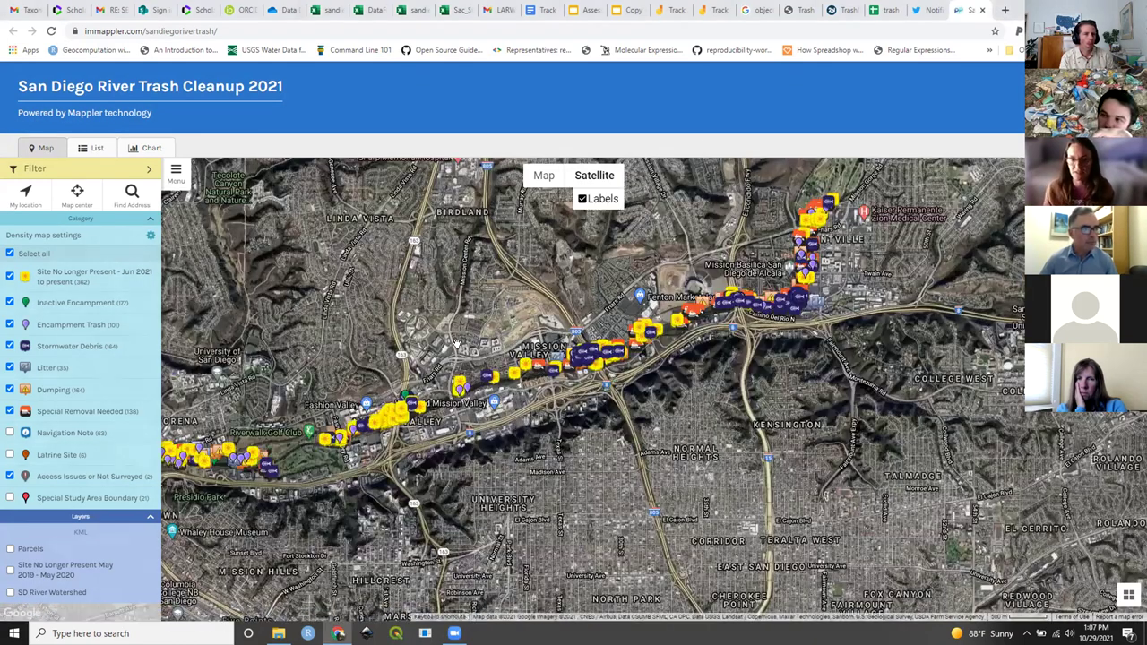
- Examine the trash site markers along the San Diego River from Mission Valley west to Dog Beach
{"action": "left_click_drag", "start_coordinate": [464, 347], "coordinate": [520, 379]}
{"action": "left_click_drag", "start_coordinate": [221, 457], "coordinate": [435, 402]}
{"action": "left_click_drag", "start_coordinate": [542, 197], "coordinate": [543, 254]}
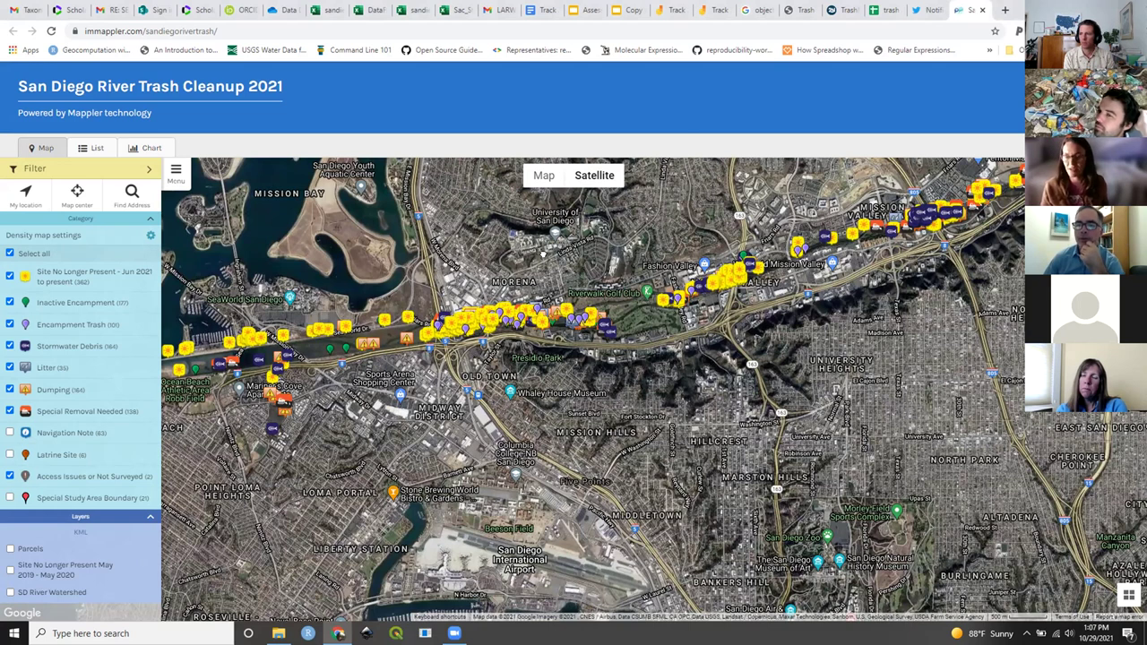
{"action": "left_click_drag", "start_coordinate": [543, 321], "coordinate": [542, 338]}
{"action": "key", "text": "Left"}
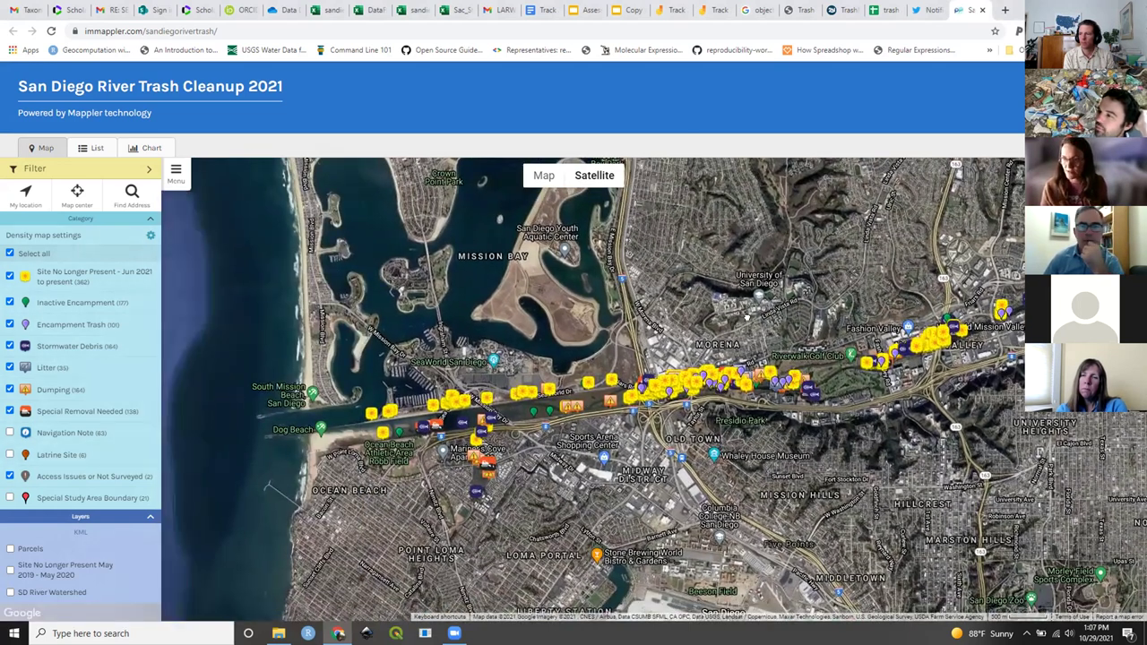
{"action": "key", "text": "Right"}
- Inspect the individual trash markers along the river between Sea World Drive and Old Town up close
{"action": "scroll", "coordinate": [372, 390], "scroll_direction": "up", "scroll_amount": 1}
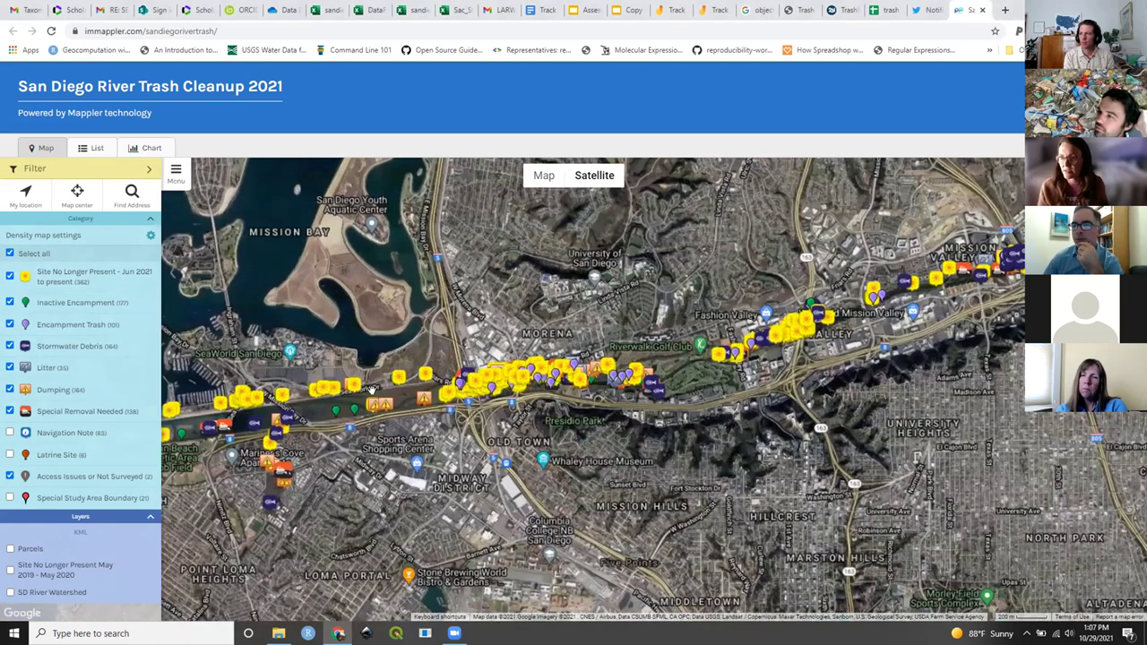
{"action": "scroll", "coordinate": [372, 390], "scroll_direction": "up", "scroll_amount": 1}
{"action": "key", "text": "Left"}
{"action": "key", "text": "Left"}
{"action": "key", "text": "Down"}
{"action": "key", "text": "Right"}
{"action": "key", "text": "Up"}
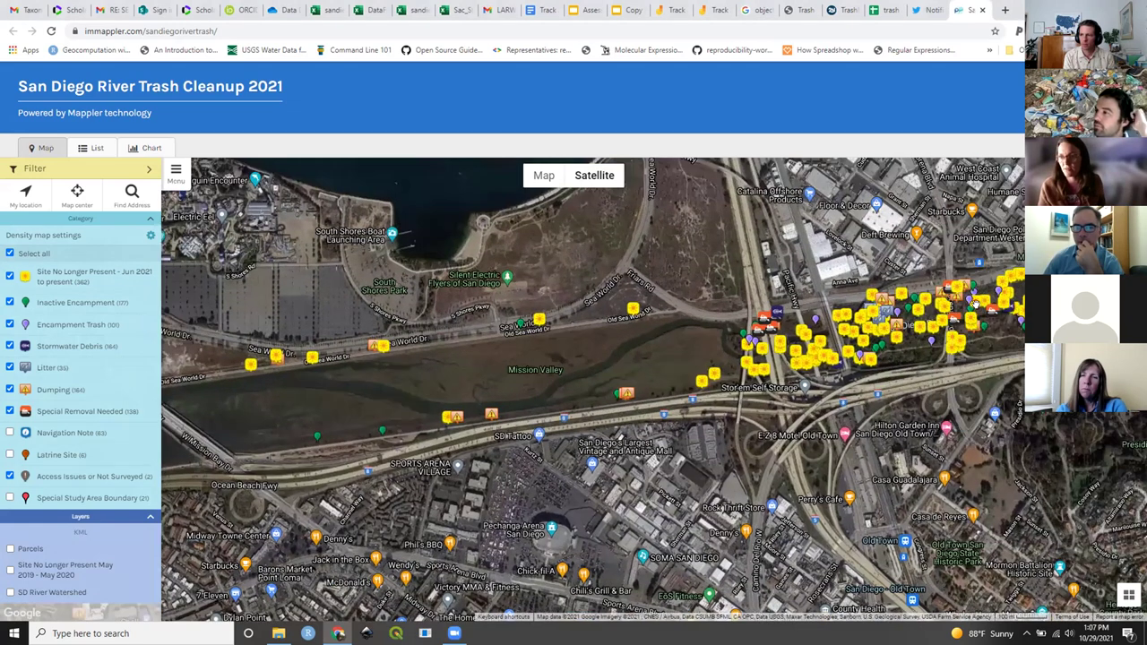
- Review the trash markers along the river eastward from Morena through Mission Valley to Grantville
{"action": "scroll", "coordinate": [769, 349], "scroll_direction": "down", "scroll_amount": 4}
{"action": "key", "text": "Right"}
{"action": "key", "text": "Right"}
{"action": "key", "text": "Right"}
{"action": "key", "text": "Right"}
{"action": "key", "text": "Up"}
{"action": "key", "text": "Right"}
{"action": "key", "text": "Up"}
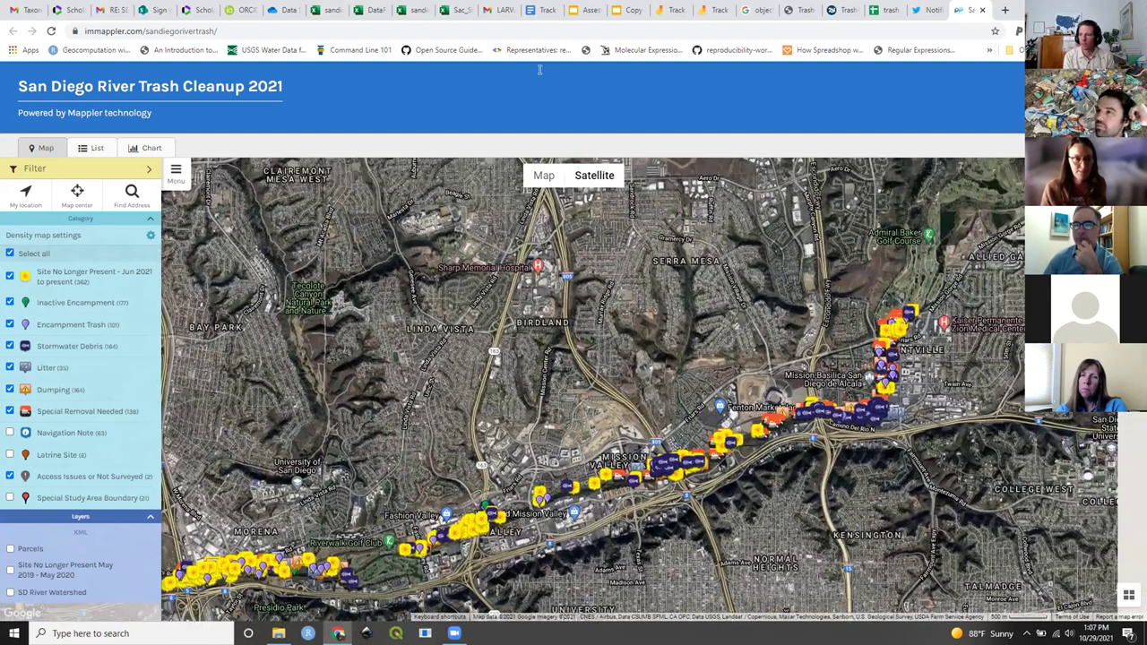
{"action": "key", "text": "Right"}
{"action": "key", "text": "Up"}
{"action": "key", "text": "Left"}
{"action": "key", "text": "Down"}
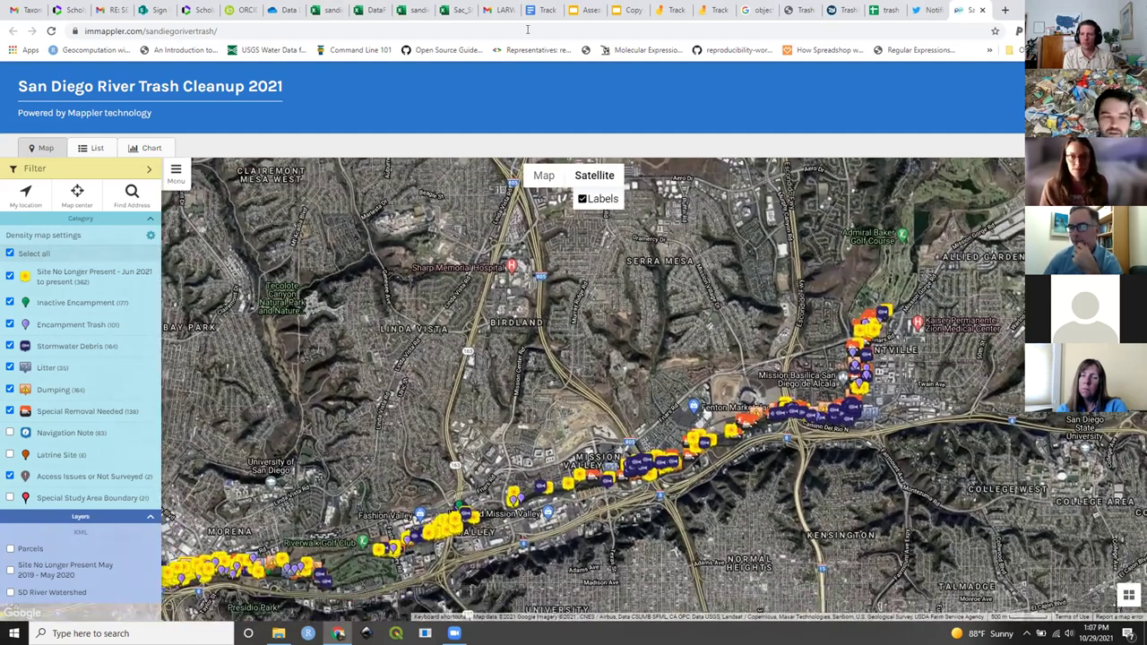
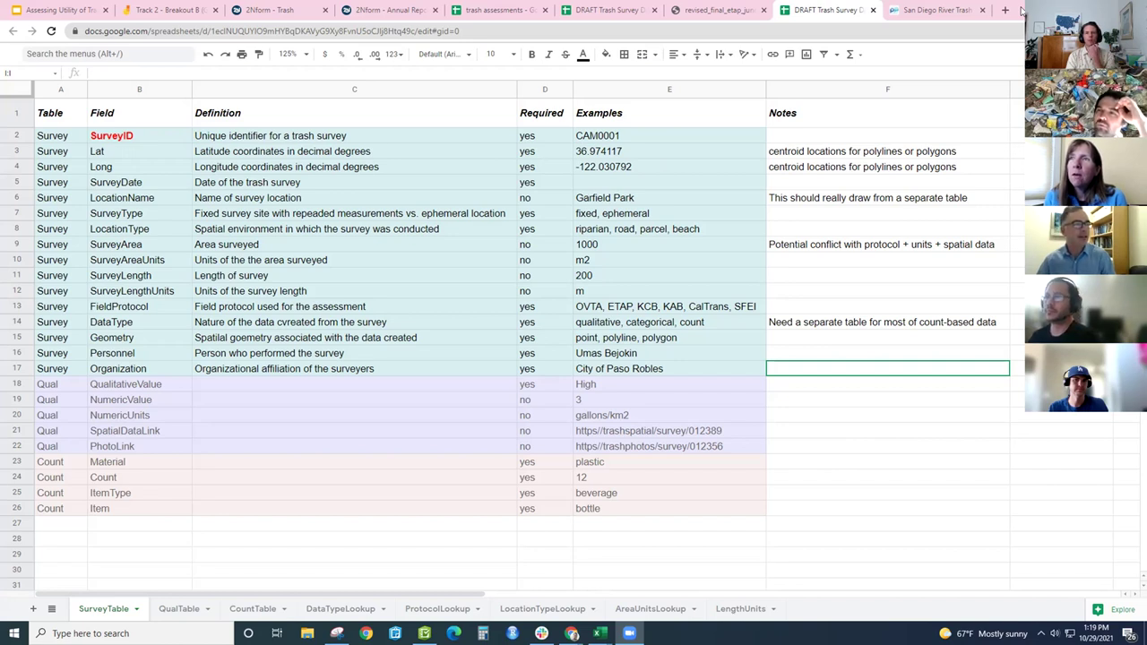
- Add the note "perhaps not necessary?" to the SurveyType field in the Notes column
{"action": "key", "text": "super+Down"}
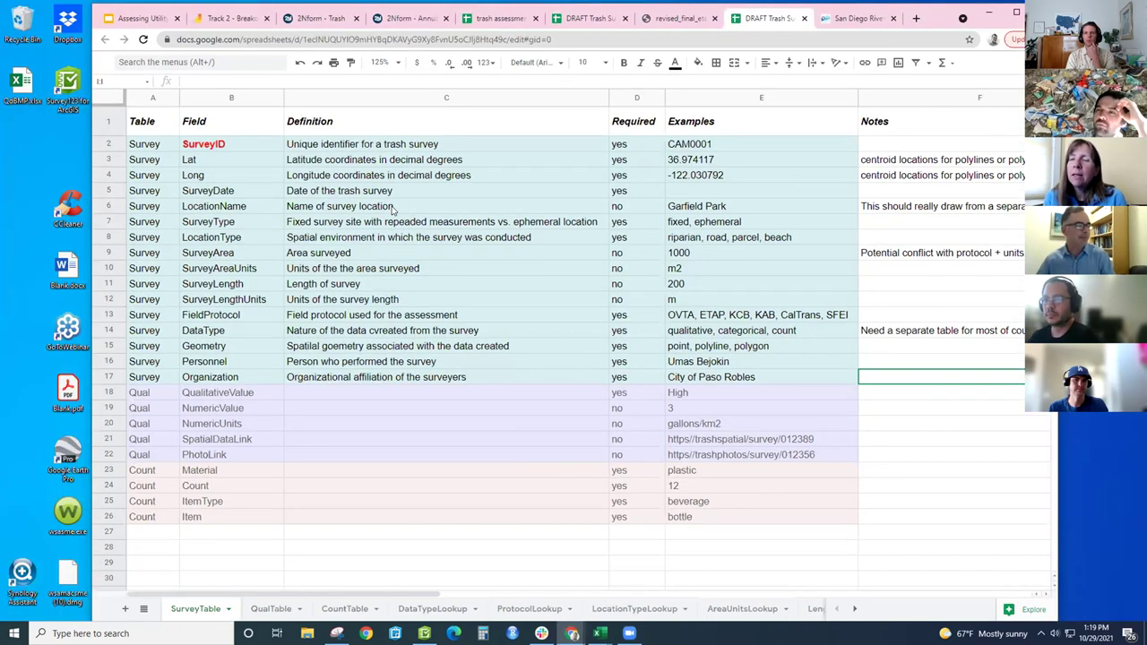
{"action": "left_click", "coordinate": [392, 211]}
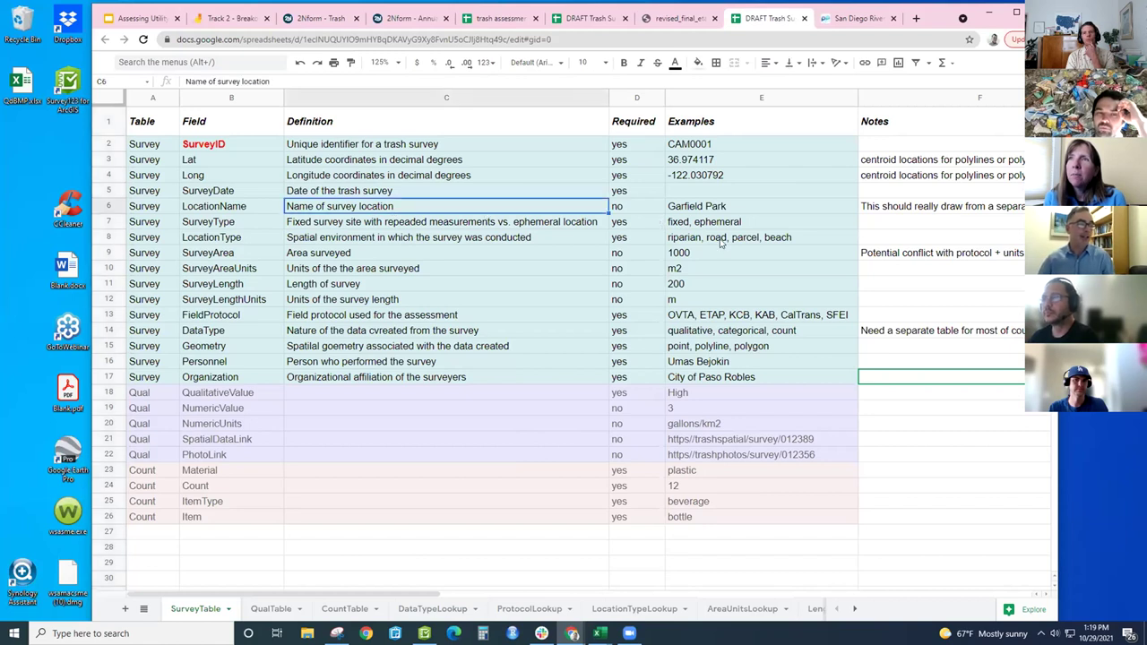
{"action": "left_click", "coordinate": [552, 220]}
{"action": "left_click", "coordinate": [916, 221]}
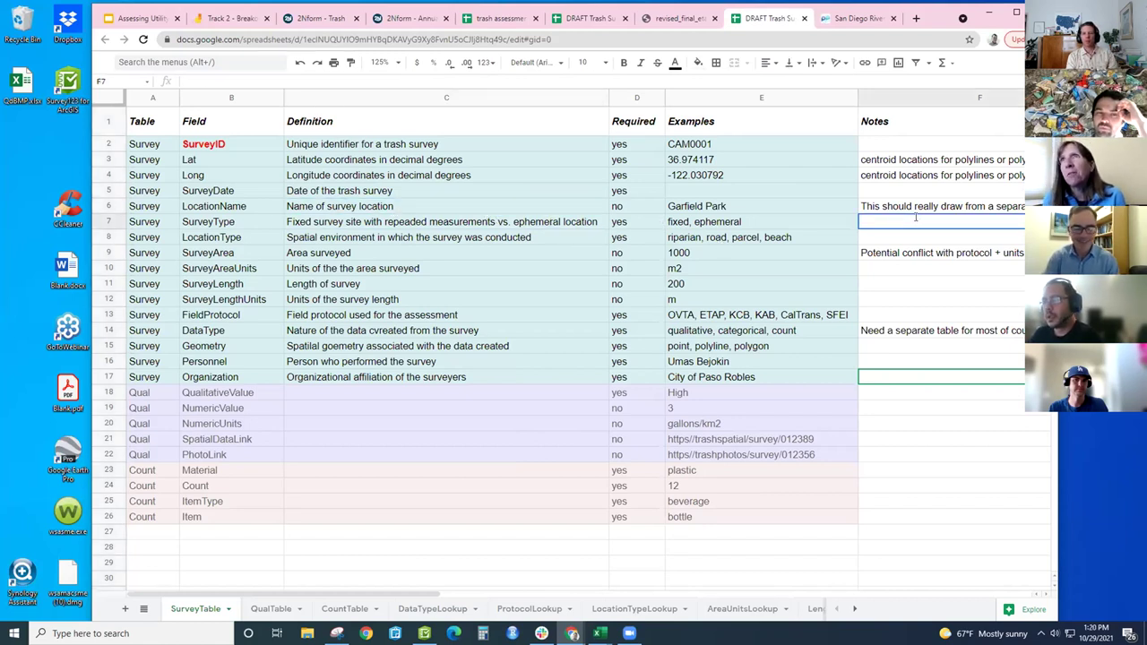
{"action": "type", "text": "is this necessary?"}
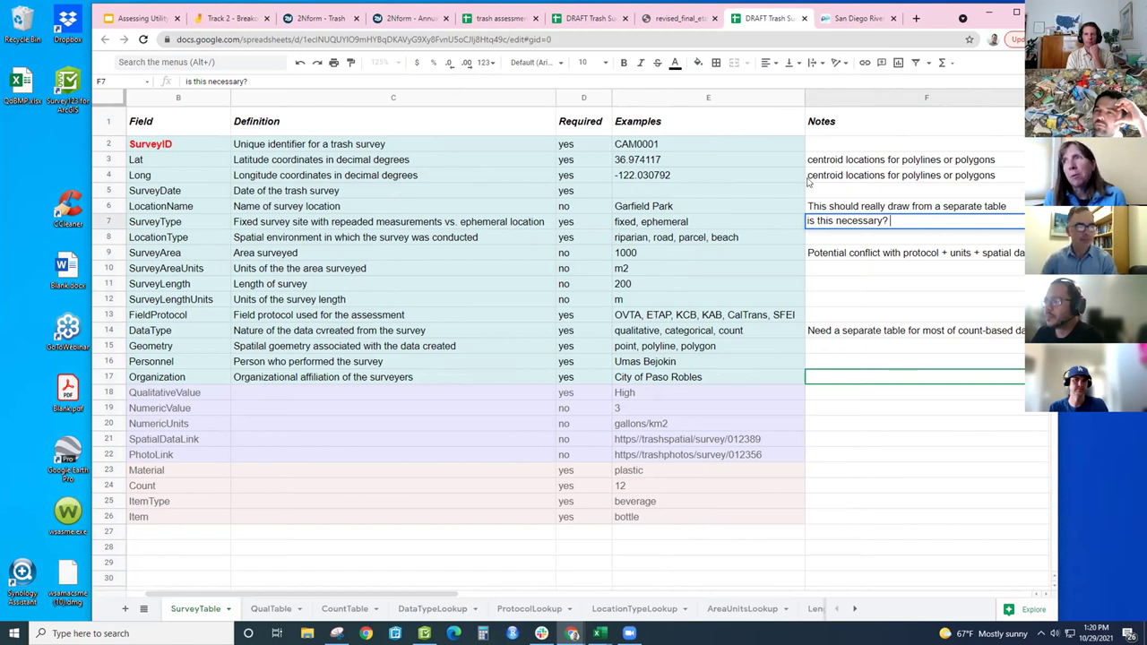
{"action": "left_click", "coordinate": [804, 223], "text": "shift"}
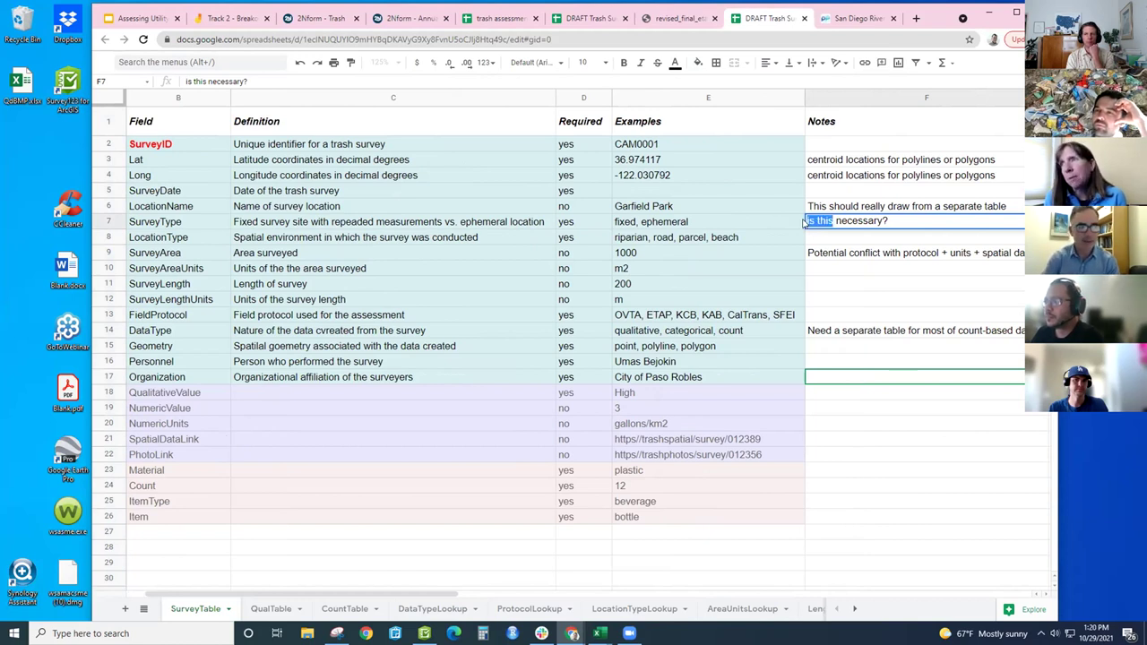
{"action": "type", "text": "perhaps"}
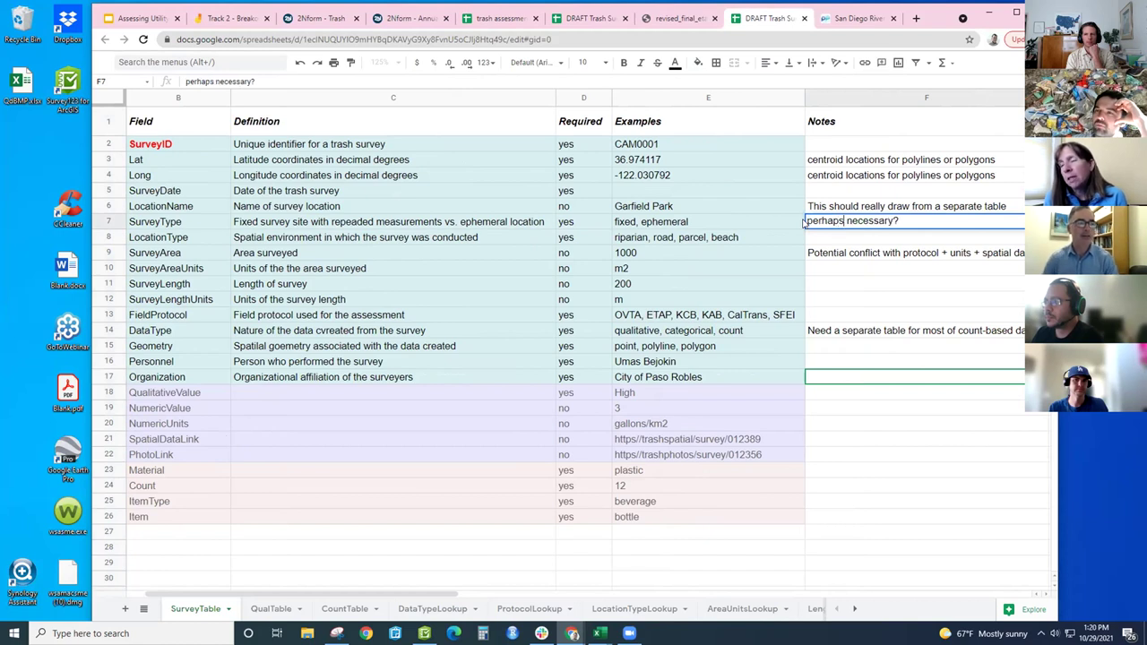
{"action": "type", "text": " not"}
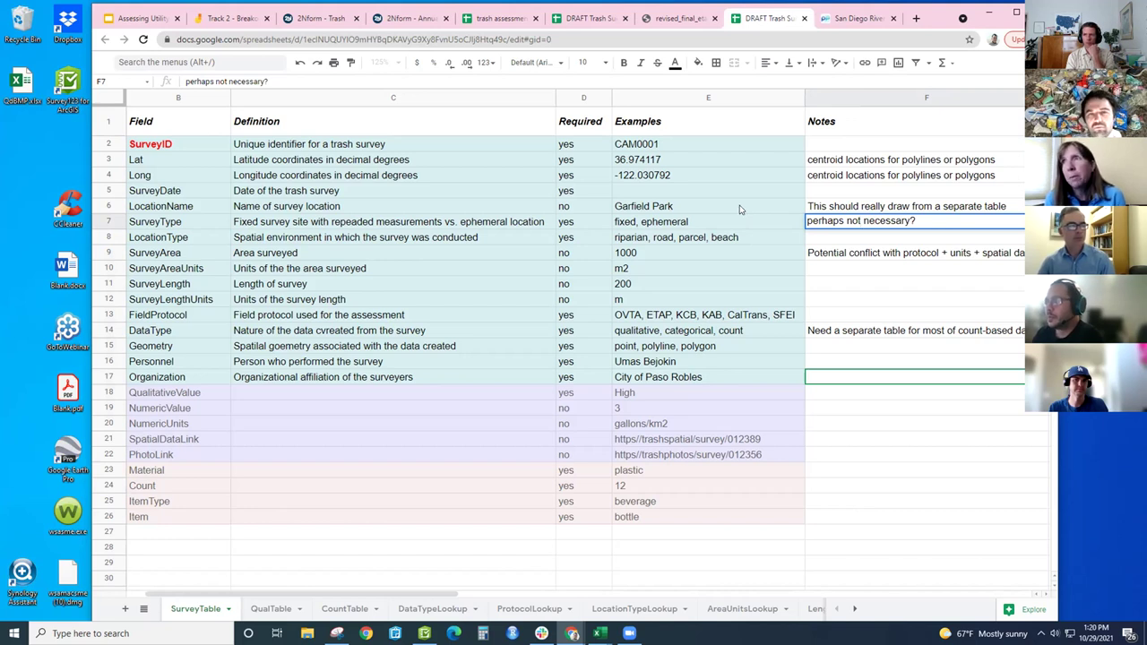
{"action": "left_click", "coordinate": [740, 210]}
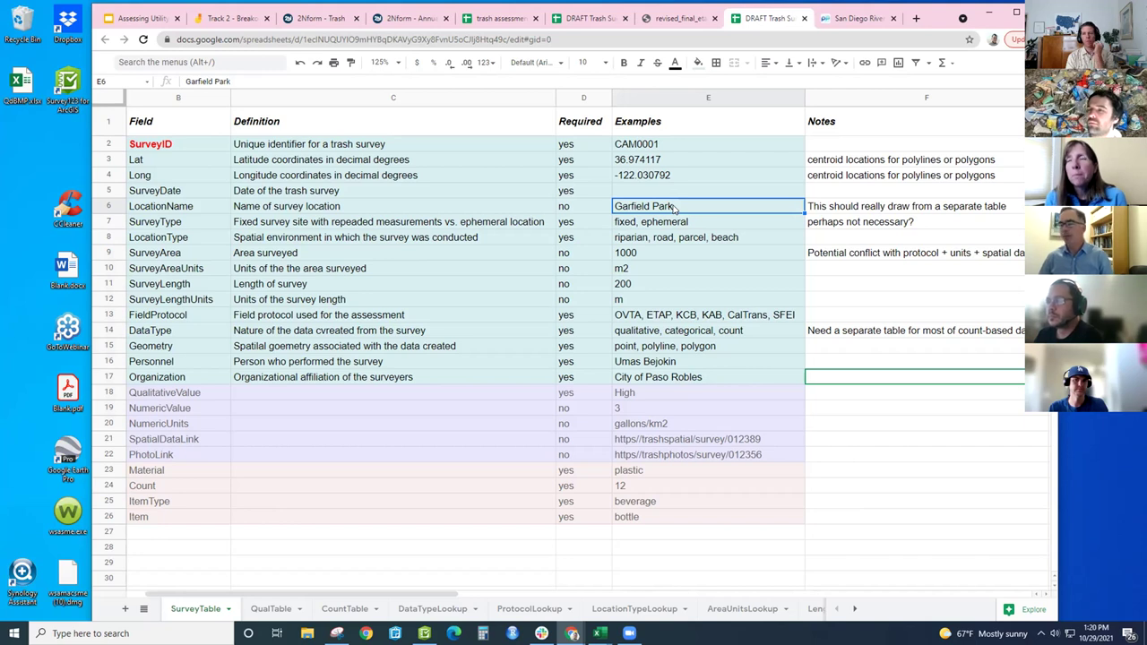
- Grey out the text of the entire SurveyType row
{"action": "left_click", "coordinate": [837, 254]}
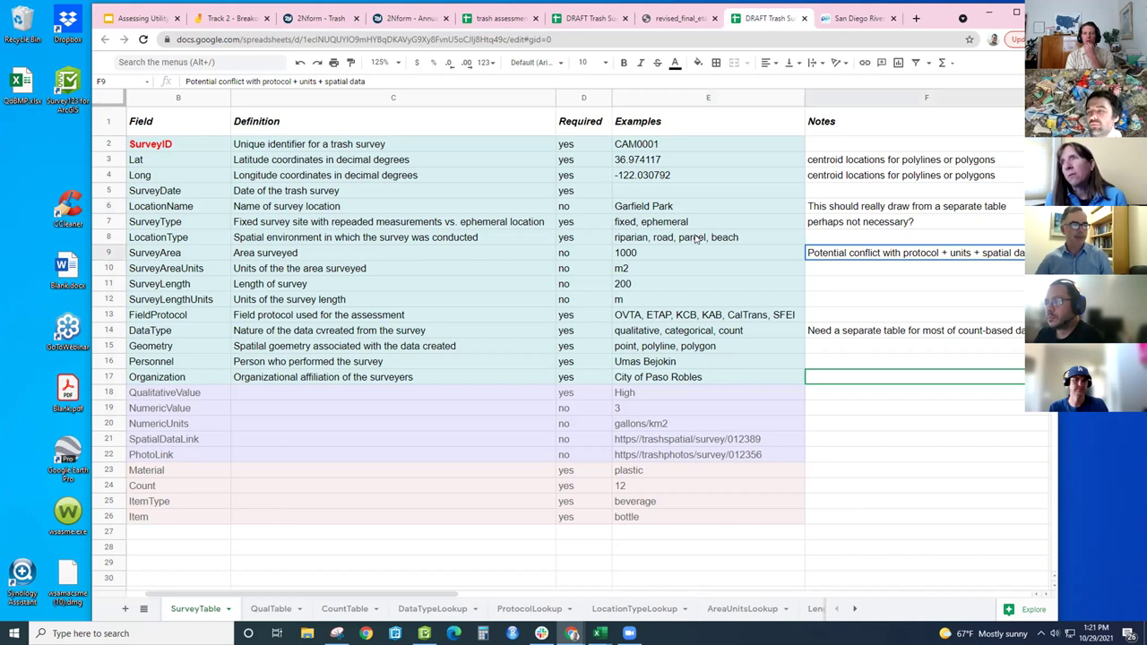
{"action": "left_click", "coordinate": [697, 238]}
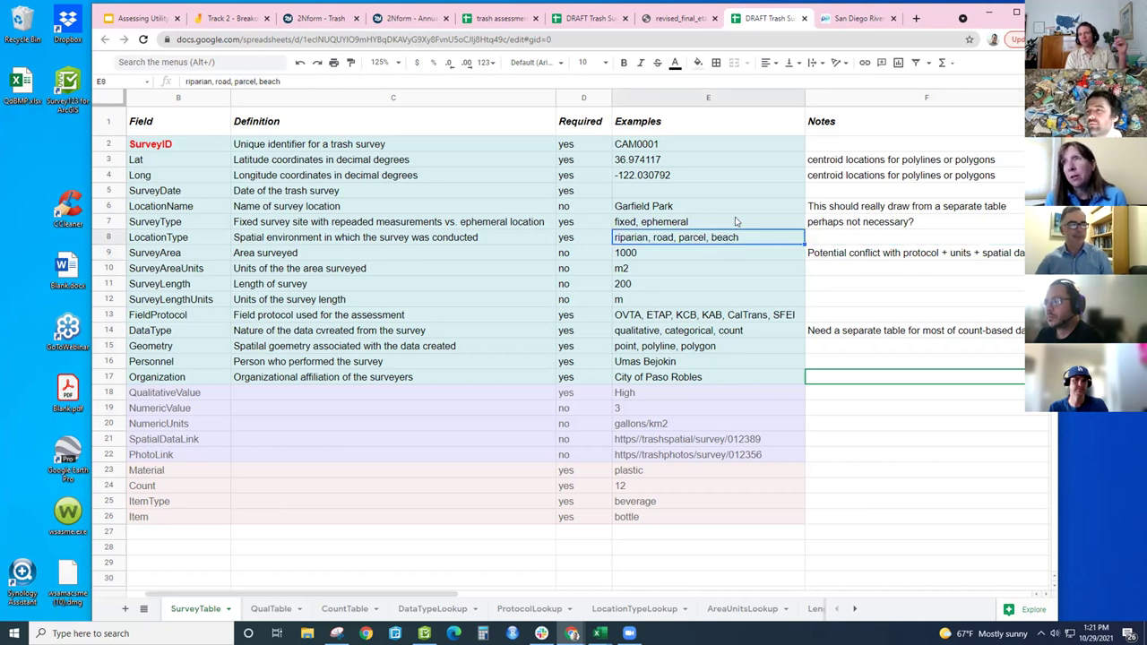
{"action": "key", "text": "Up"}
{"action": "left_click", "coordinate": [111, 222]}
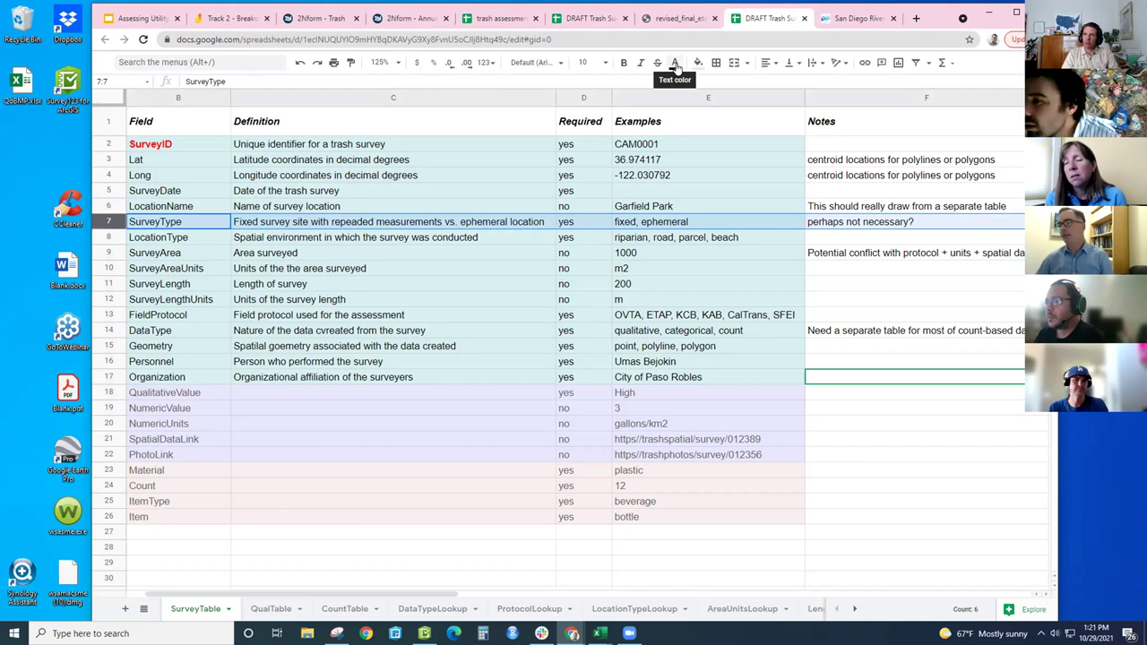
{"action": "left_click", "coordinate": [675, 65]}
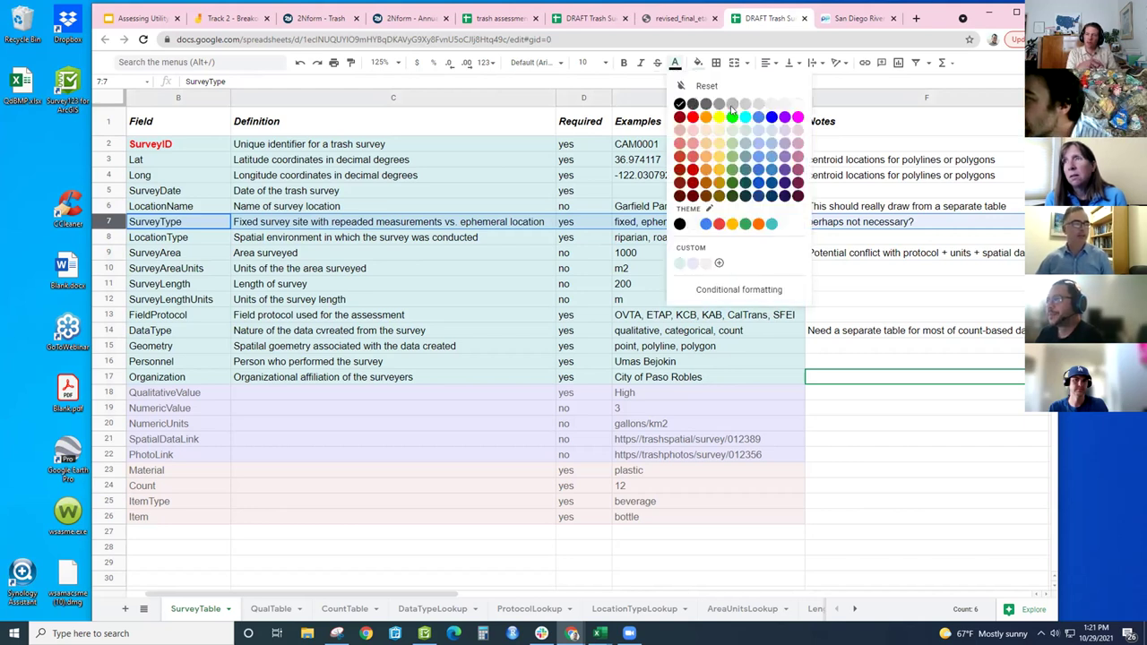
{"action": "left_click", "coordinate": [733, 107]}
{"action": "left_click", "coordinate": [672, 67]}
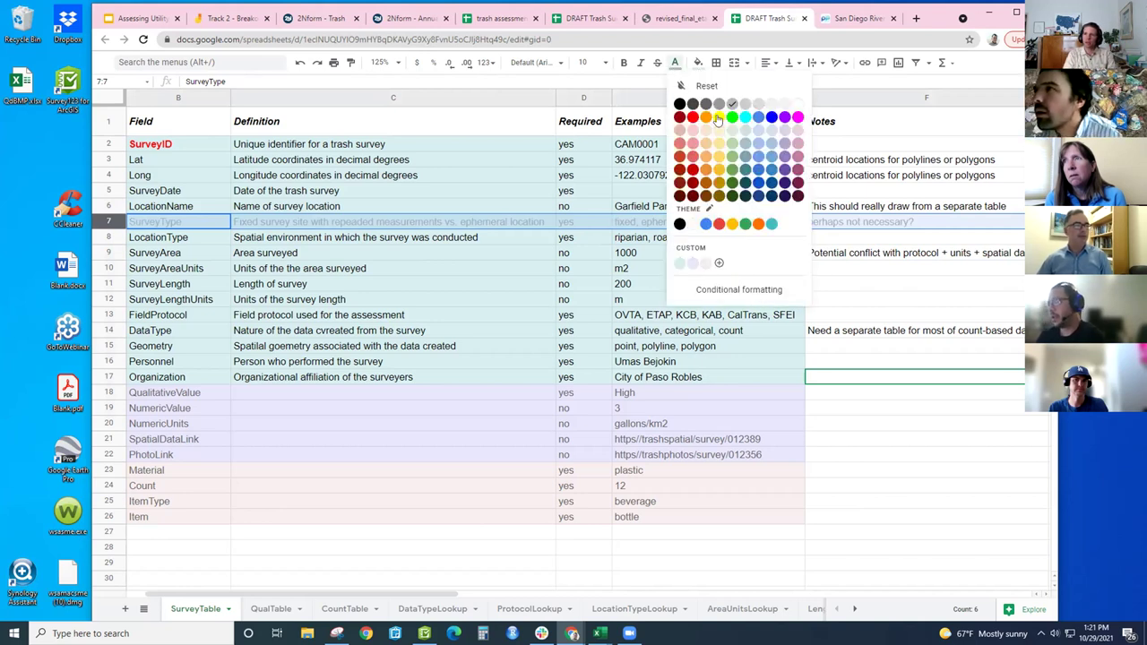
{"action": "left_click", "coordinate": [871, 275]}
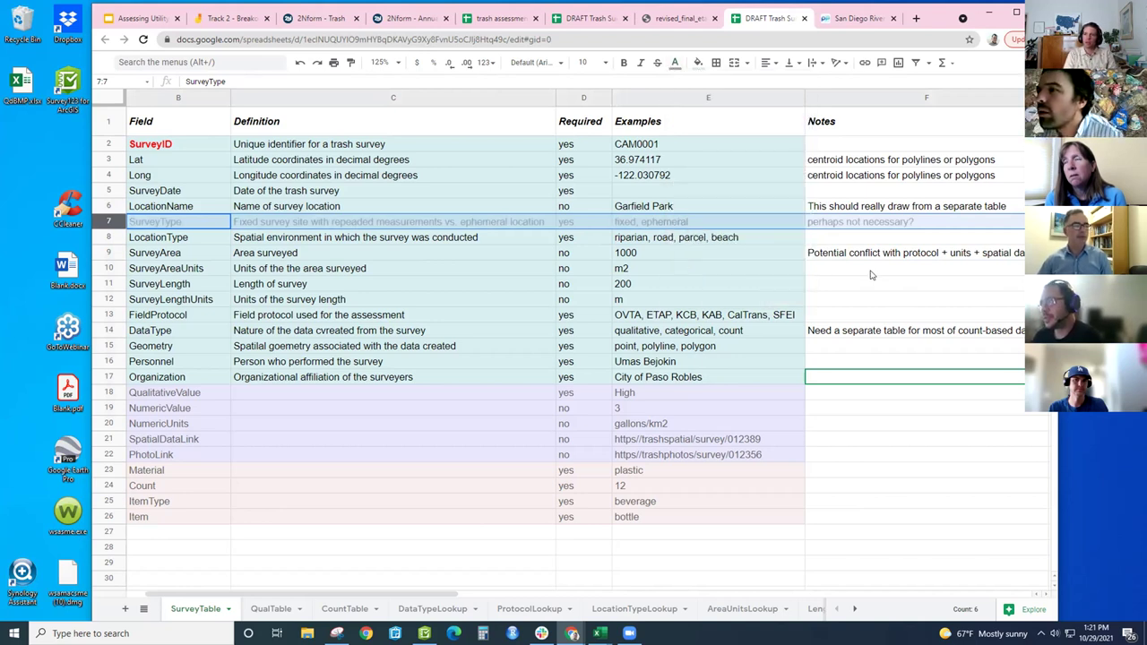
{"action": "left_click", "coordinate": [872, 270]}
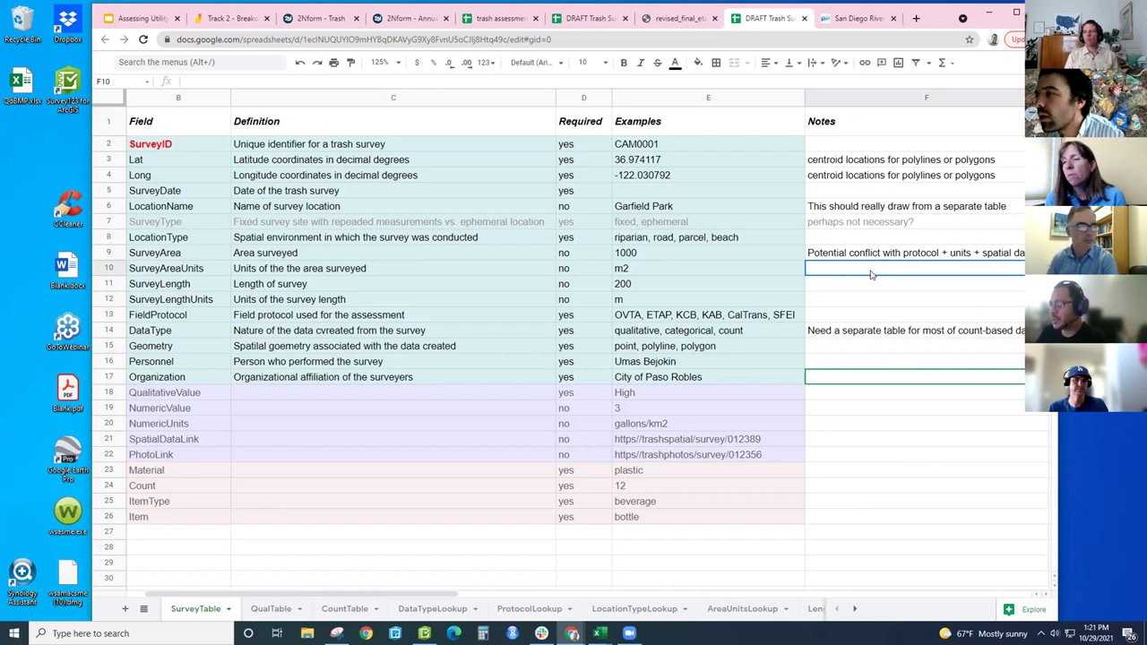
- Extend the LocationName note with a second sentence, "How to incorporate PLUs?"
{"action": "left_click", "coordinate": [876, 207]}
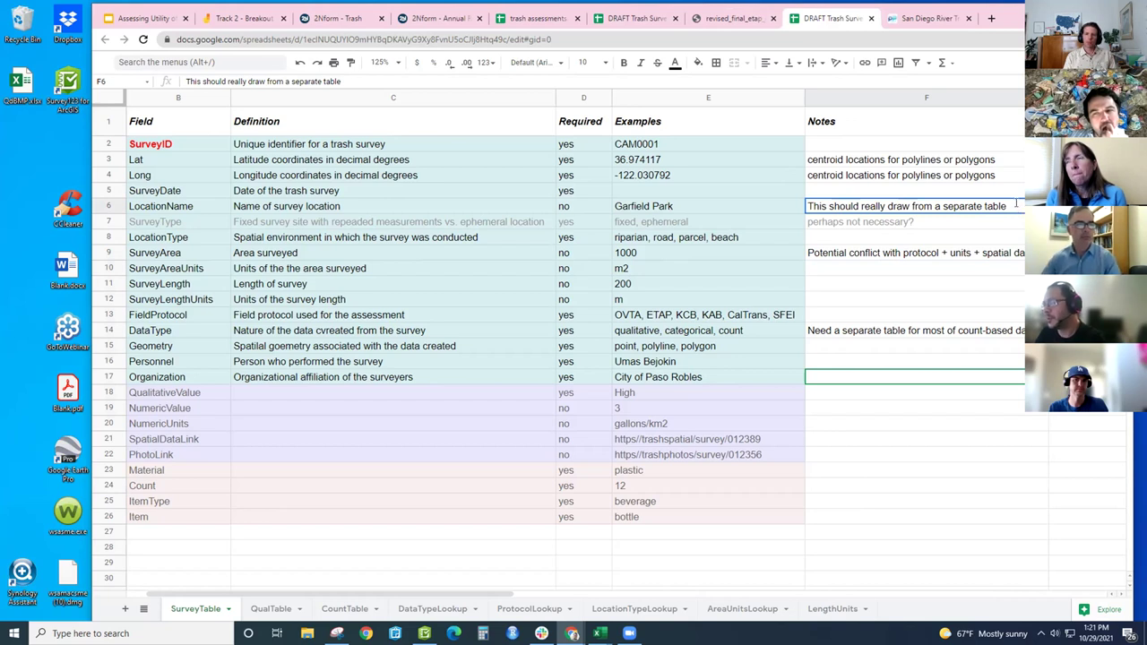
{"action": "double_click", "coordinate": [1015, 204]}
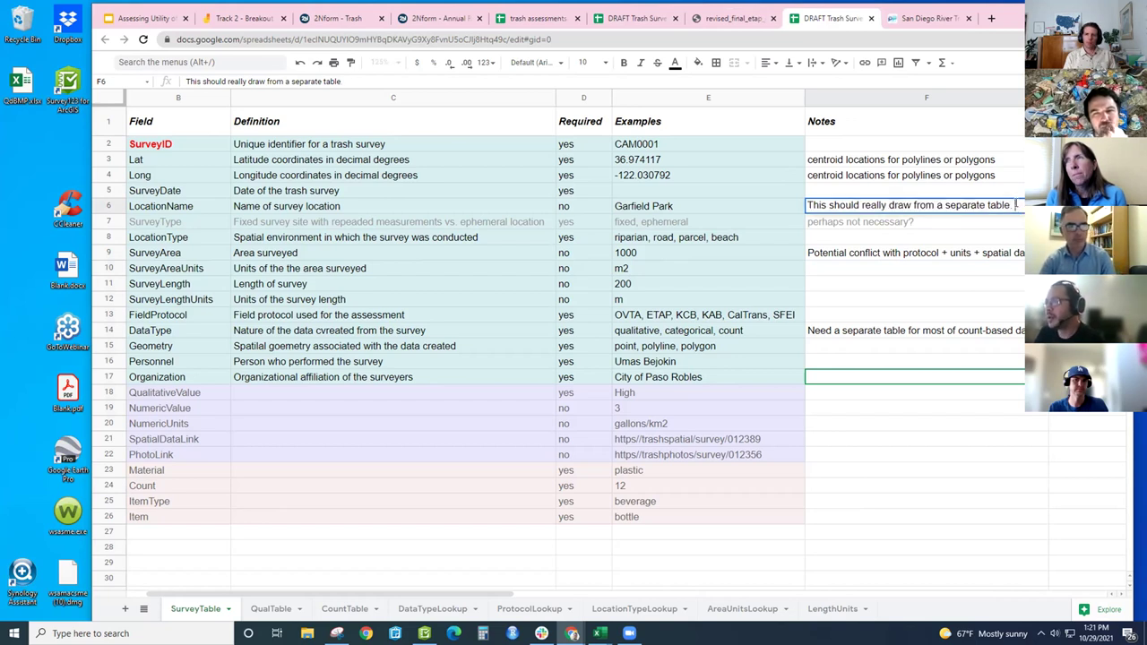
{"action": "type", "text": "How to incor"}
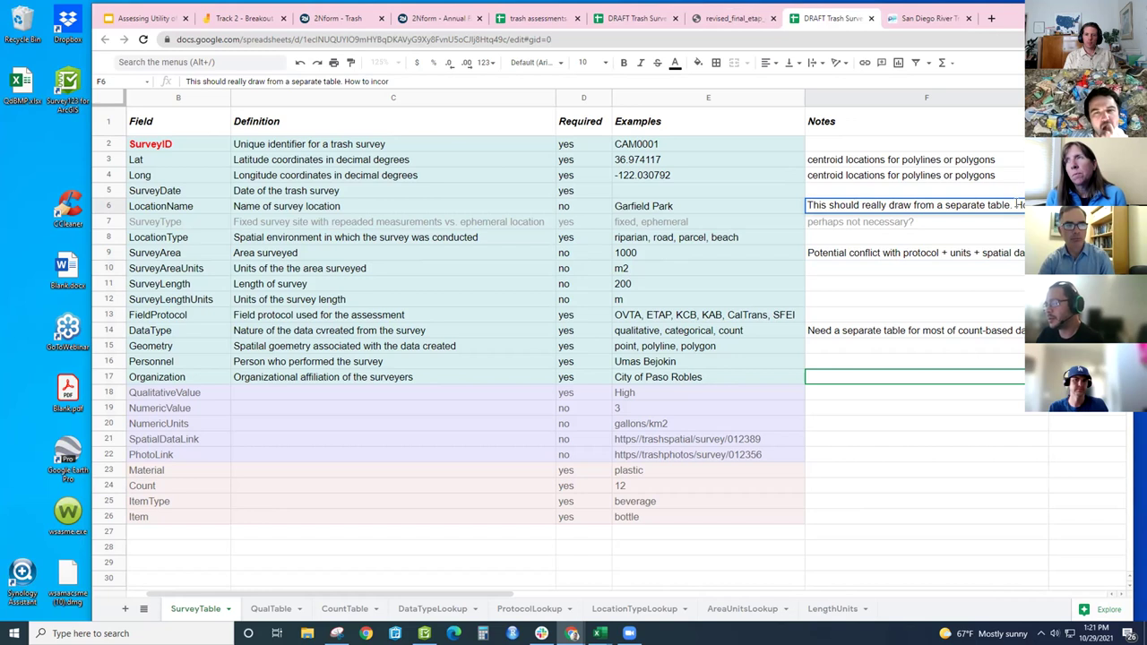
{"action": "type", "text": "porate PLUs?"}
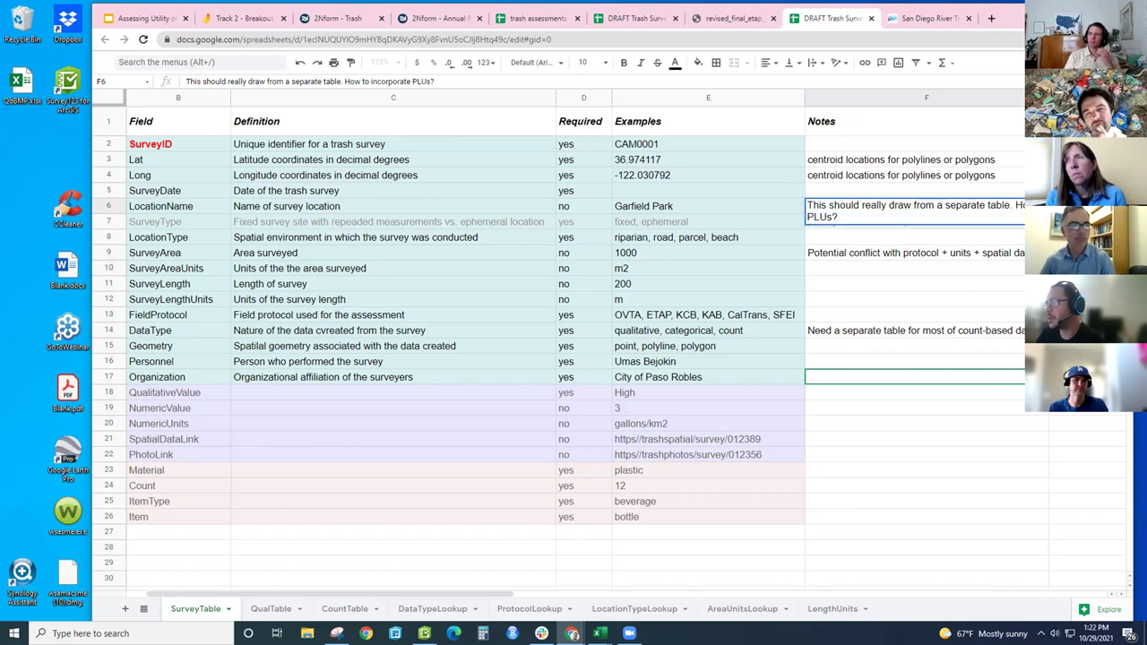
{"action": "left_click", "coordinate": [896, 268]}
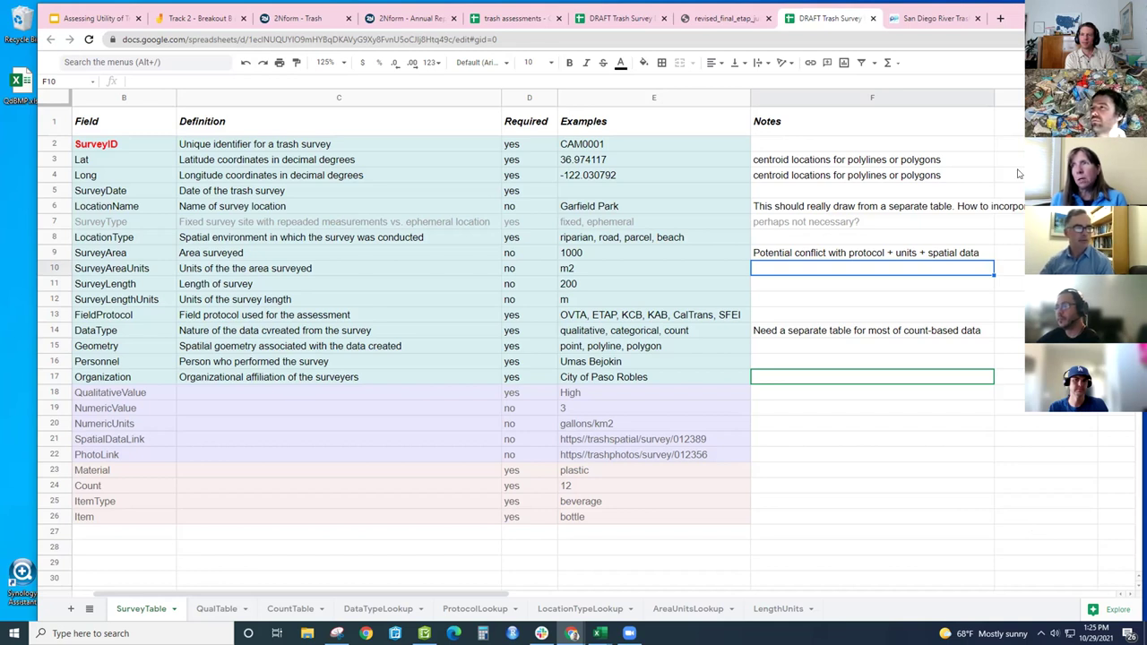
{"action": "left_click", "coordinate": [863, 224]}
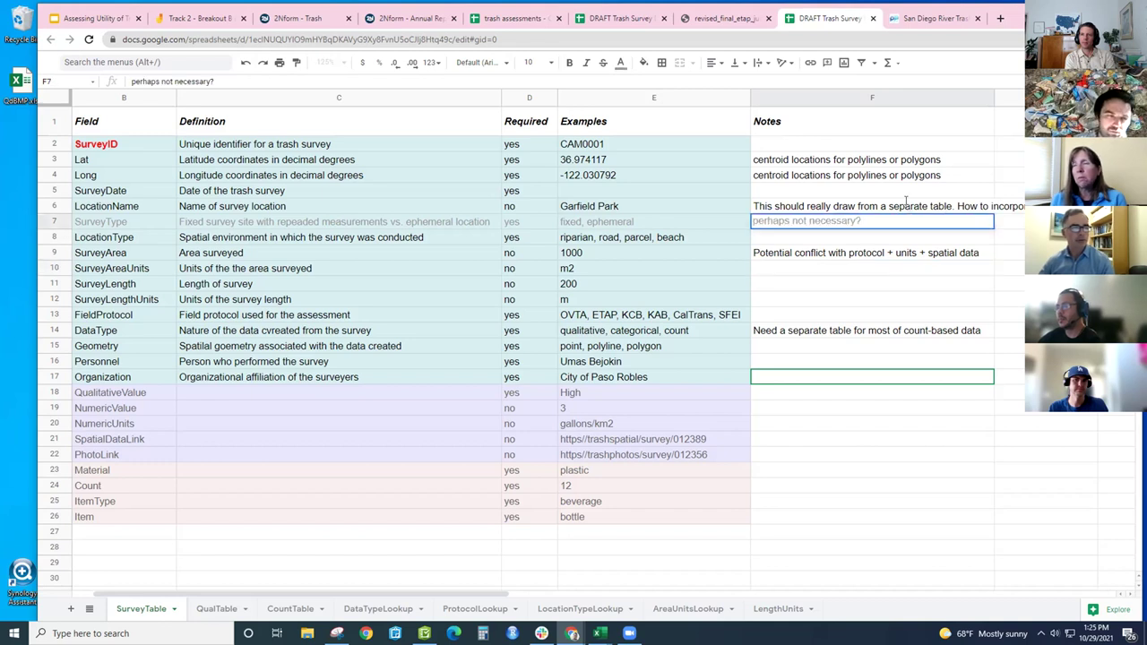
{"action": "left_click", "coordinate": [762, 200]}
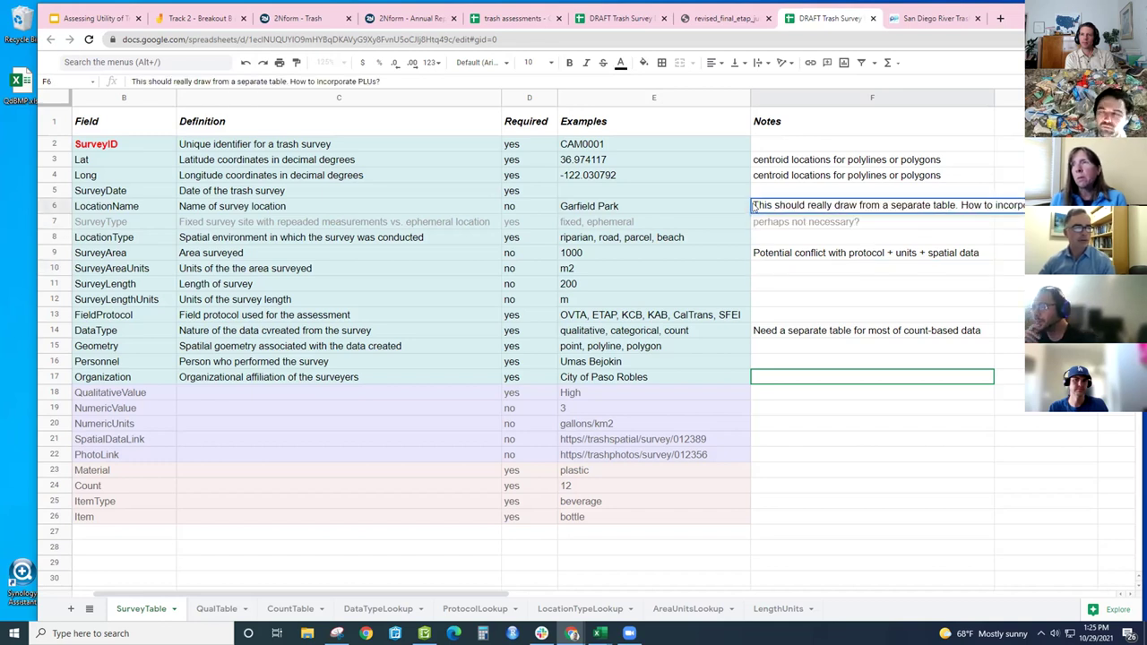
{"action": "key", "text": "Delete"}
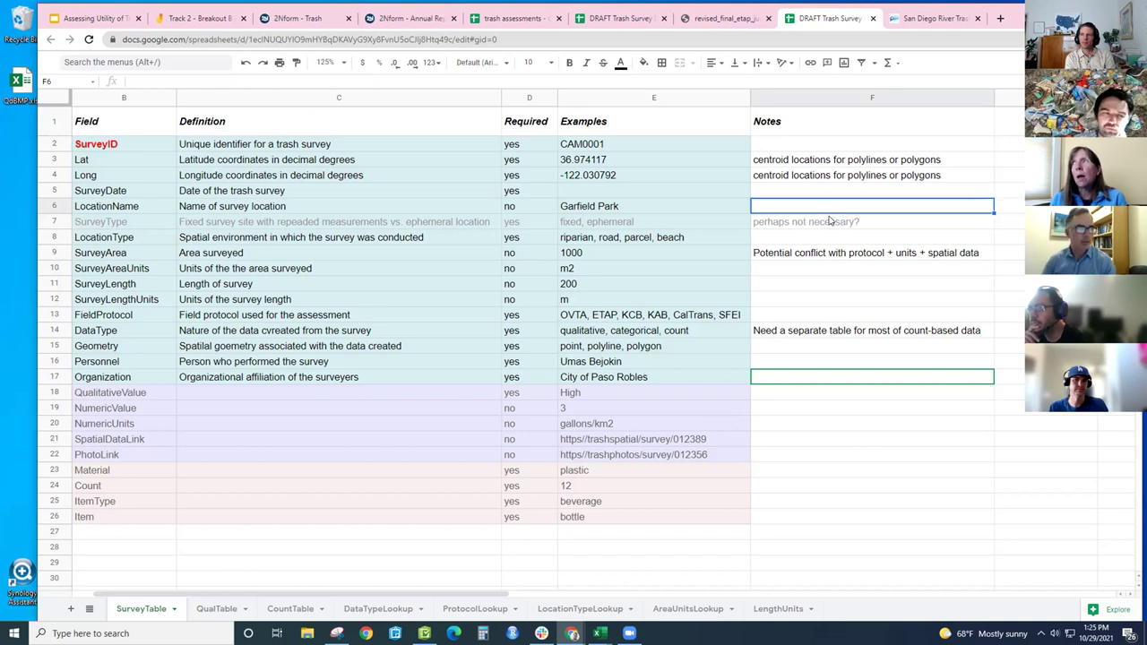
{"action": "left_click", "coordinate": [949, 302]}
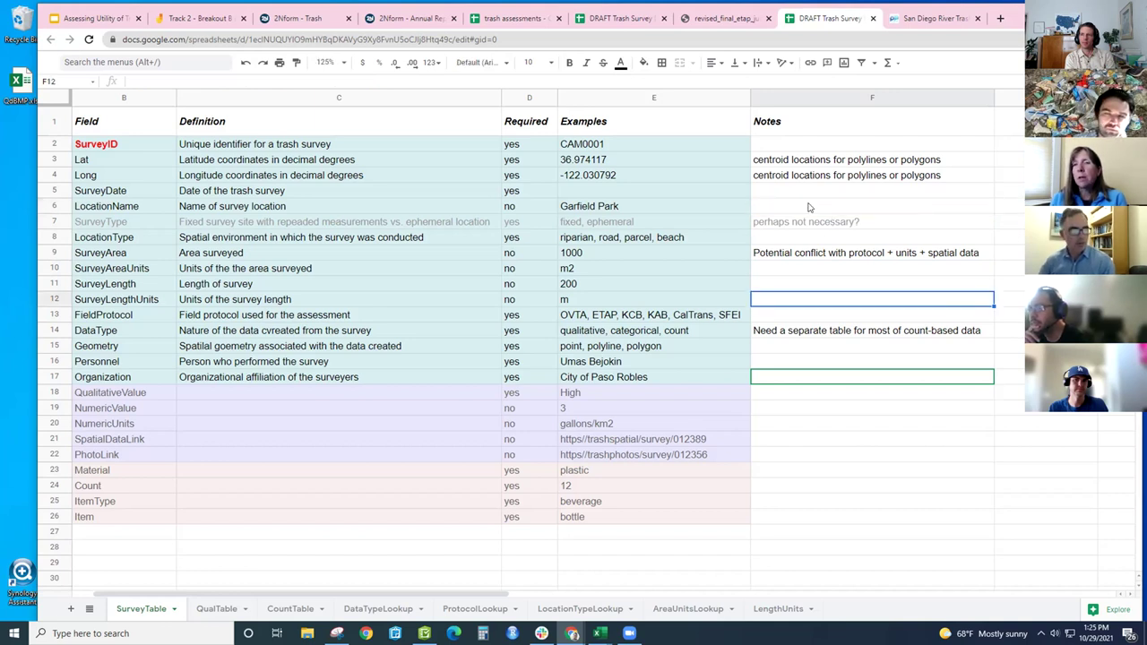
{"action": "key", "text": "ctrl+z"}
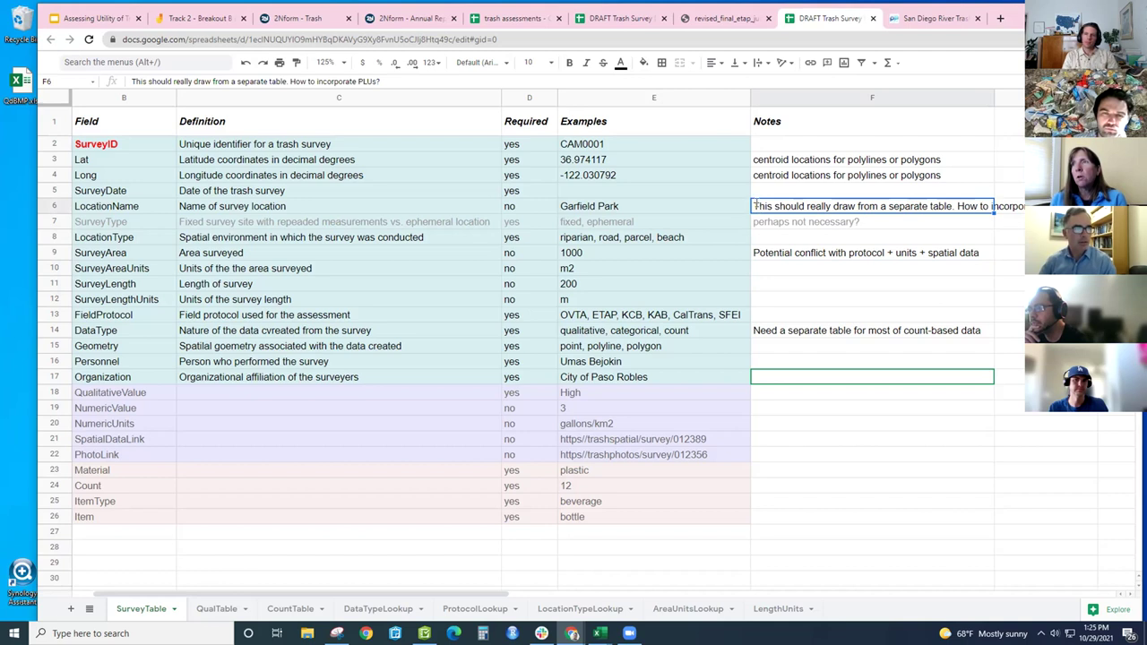
- Insert "Should this be required?" at the start of the LocationName note
{"action": "double_click", "coordinate": [748, 206]}
{"action": "type", "text": "Should this r"}
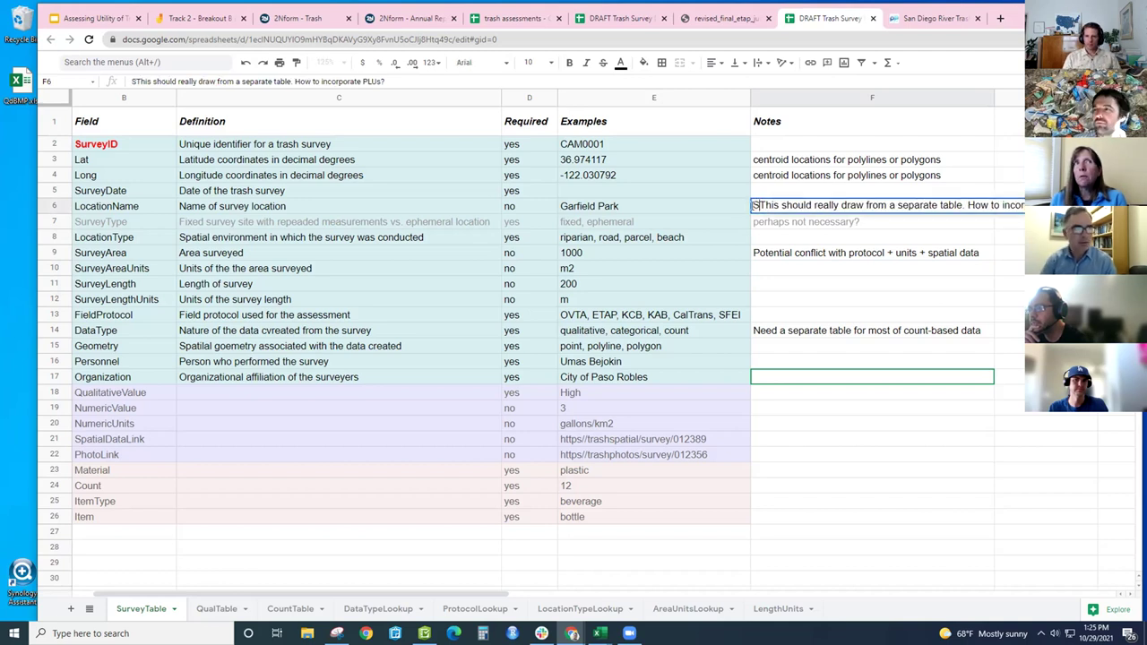
{"action": "key", "text": "BackSpace"}
{"action": "type", "text": "be required"}
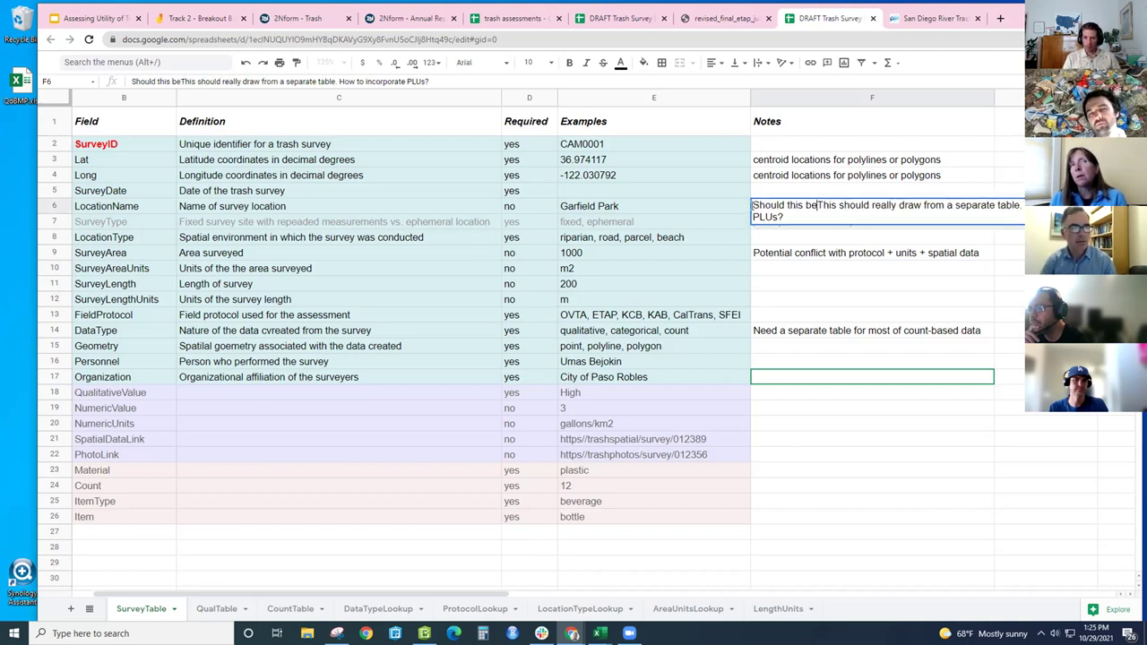
{"action": "type", "text": "?"}
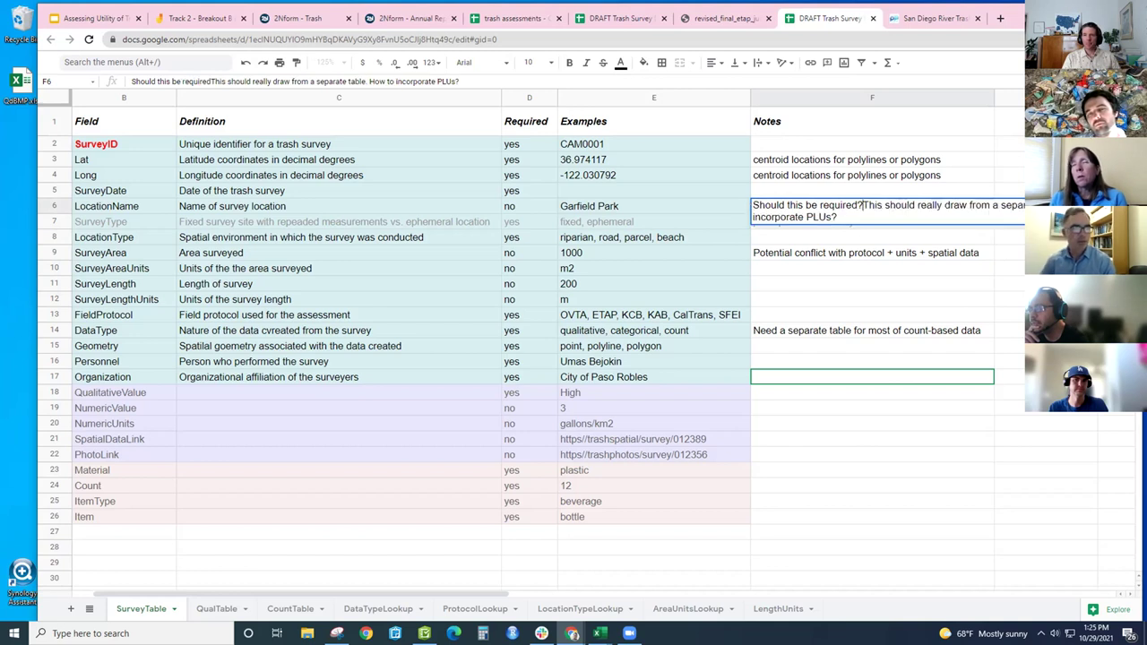
{"action": "left_click", "coordinate": [1009, 315]}
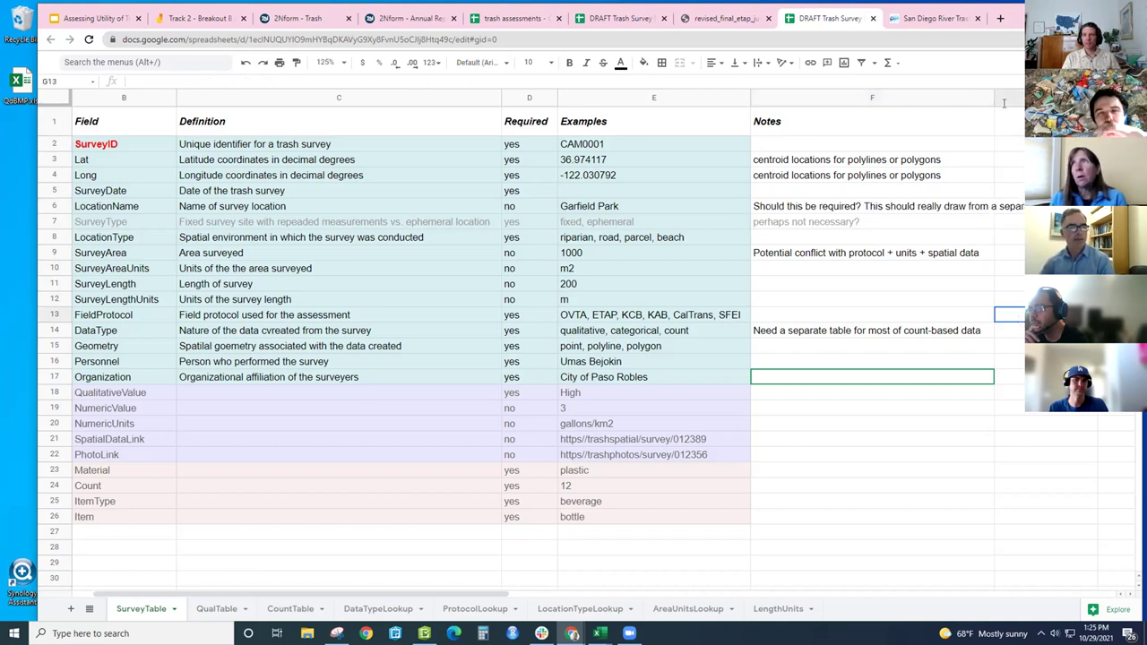
- Widen the Notes column to fit its longest note
{"action": "double_click", "coordinate": [993, 97]}
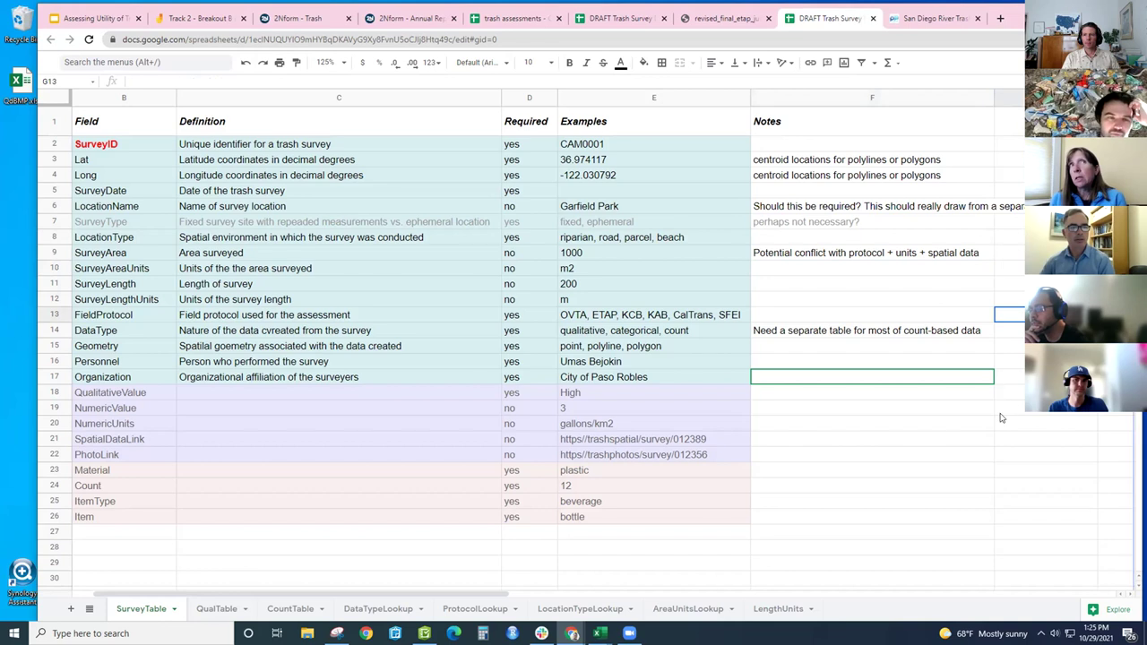
{"action": "left_click", "coordinate": [975, 420]}
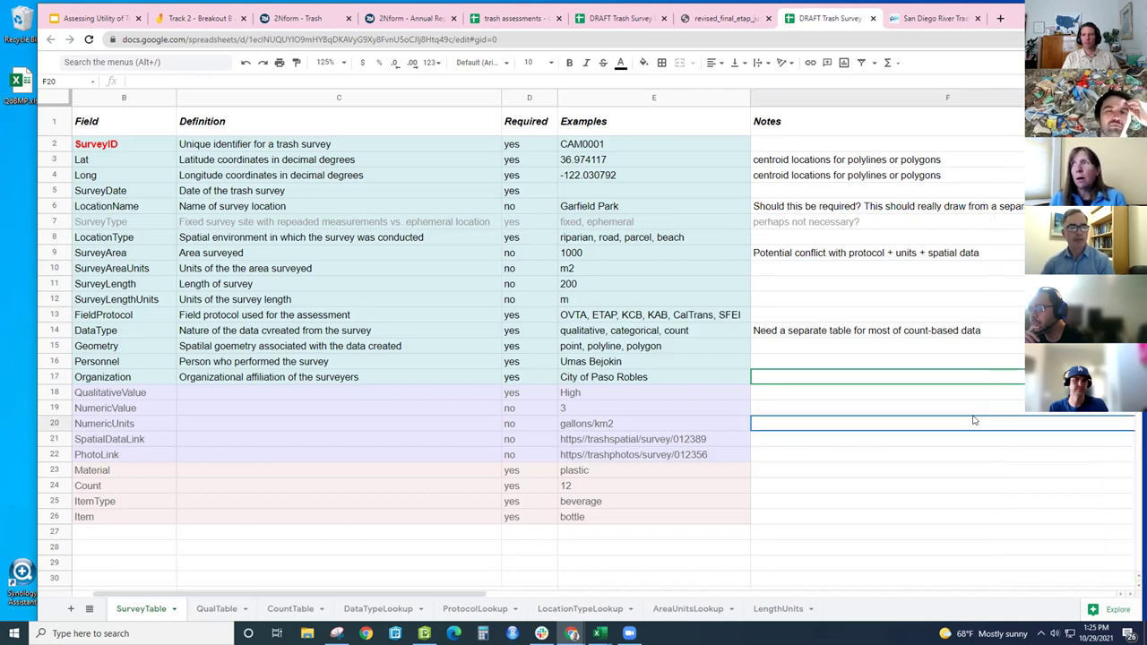
{"action": "left_click_drag", "start_coordinate": [407, 595], "coordinate": [568, 587]}
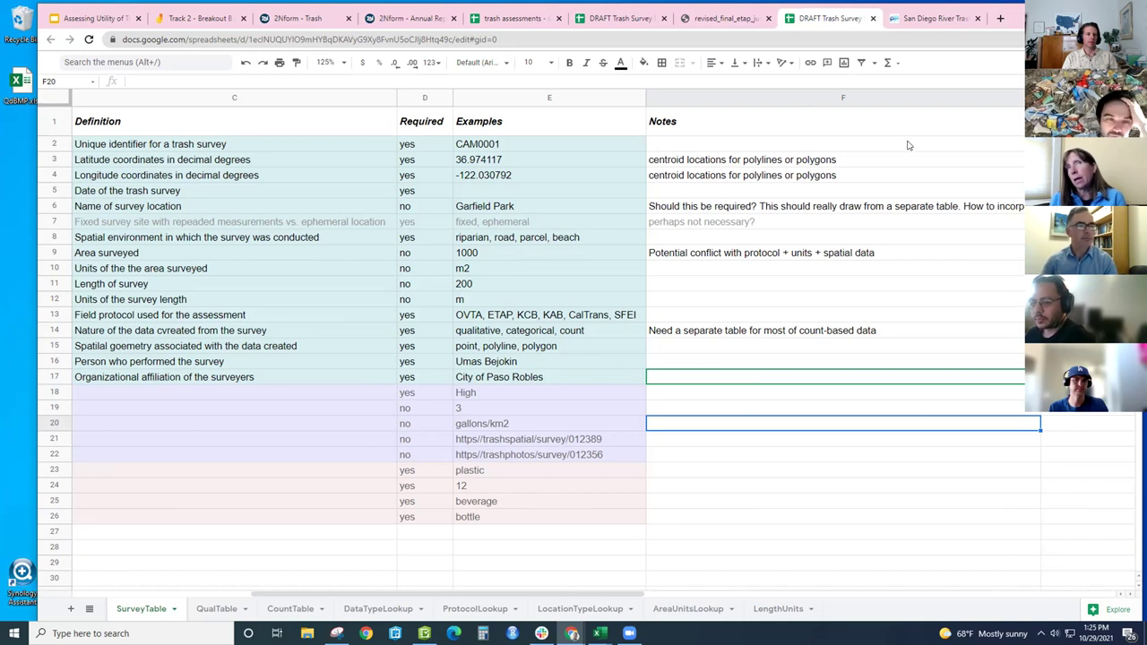
- Extend the Lat field's note with the sentence "Use 'target coords' for repeated sites?"
{"action": "scroll", "coordinate": [906, 144], "scroll_direction": "left", "scroll_amount": 3}
{"action": "left_click", "coordinate": [1003, 161]}
{"action": "scroll", "coordinate": [999, 160], "scroll_direction": "right", "scroll_amount": 3}
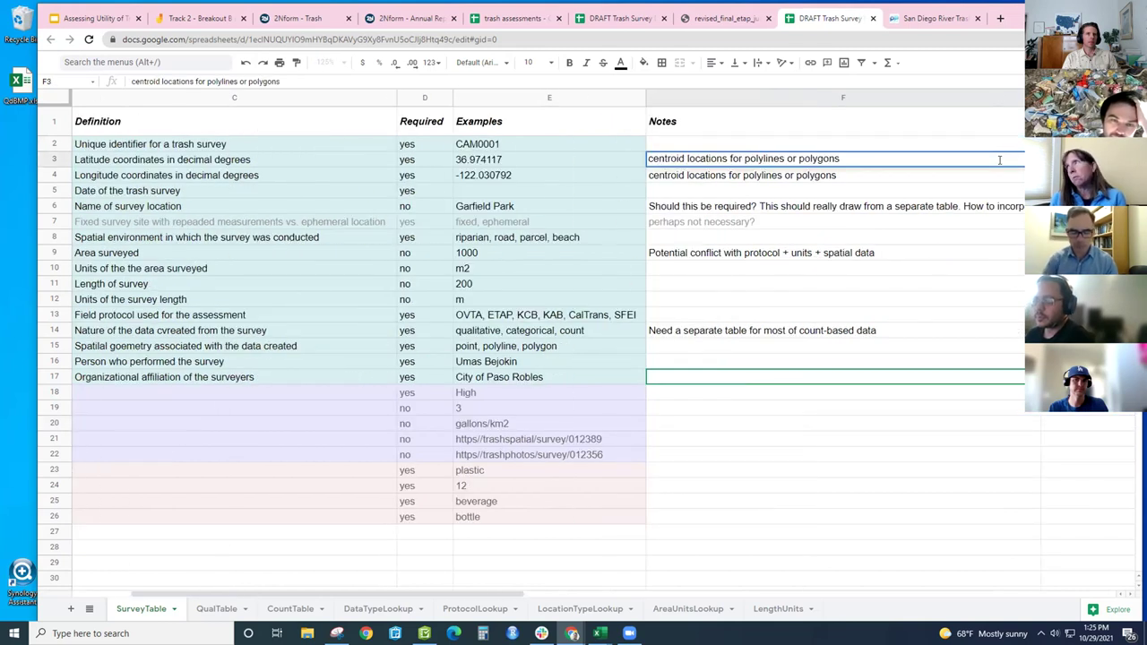
{"action": "type", "text": ". Use "}
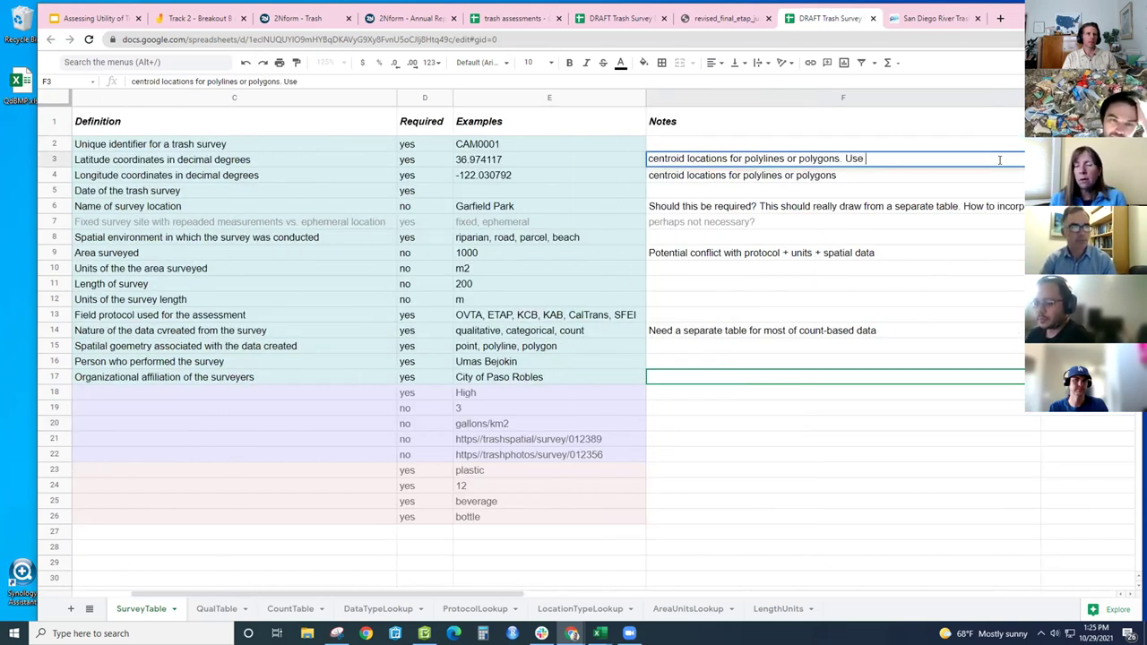
{"action": "type", "text": "'target"}
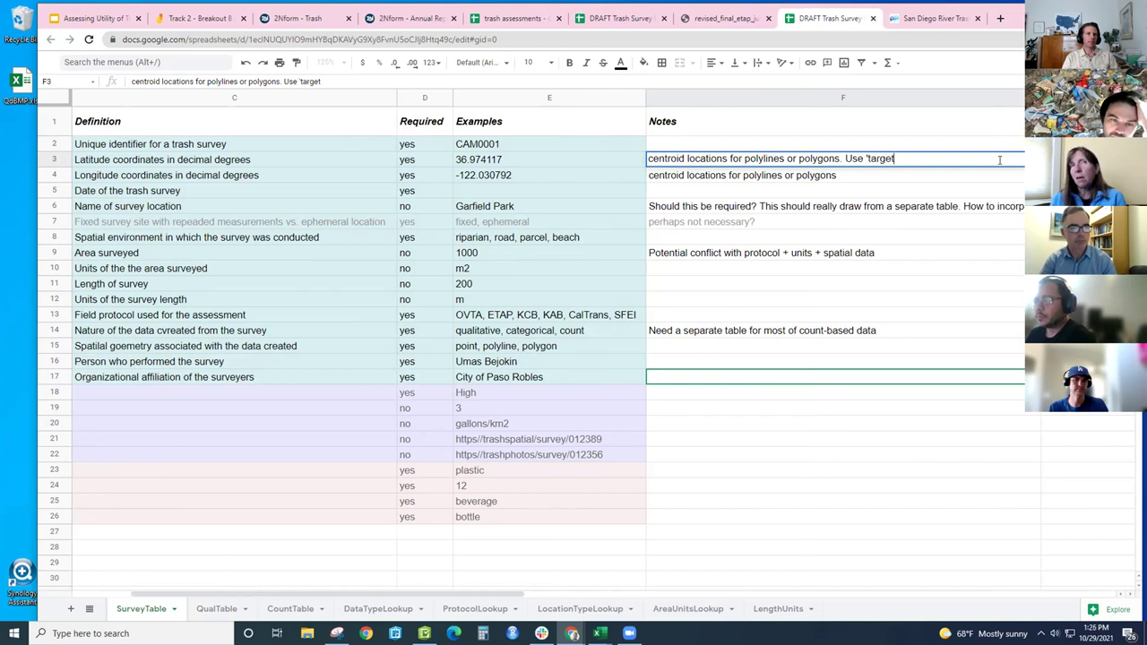
{"action": "type", "text": " coor"}
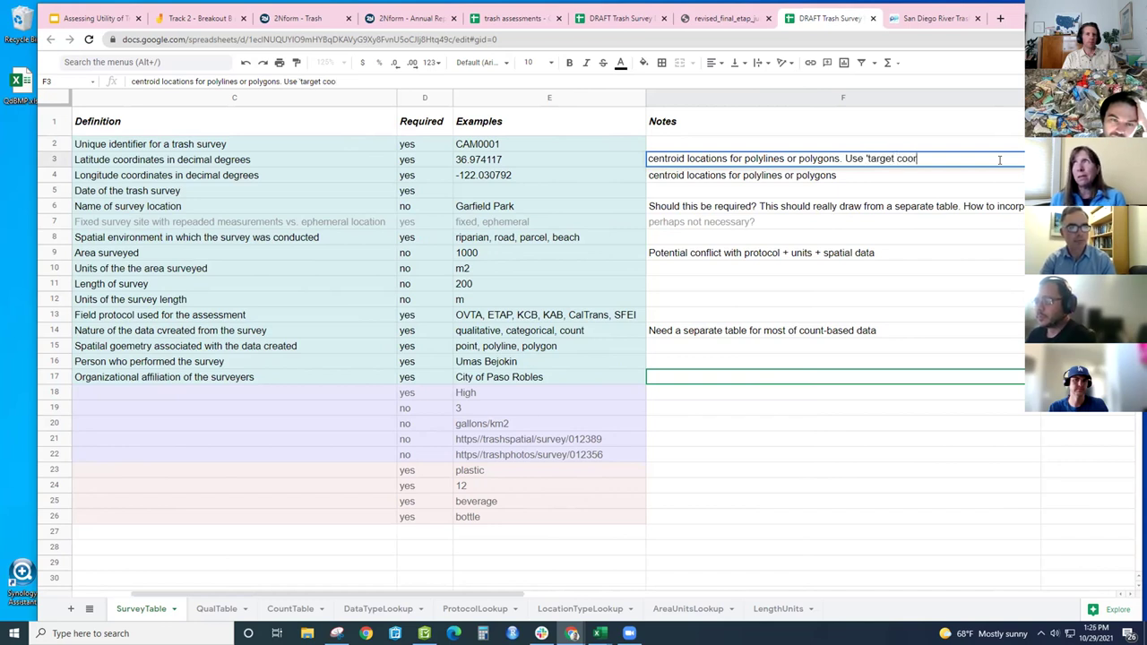
{"action": "type", "text": "ds' for r"}
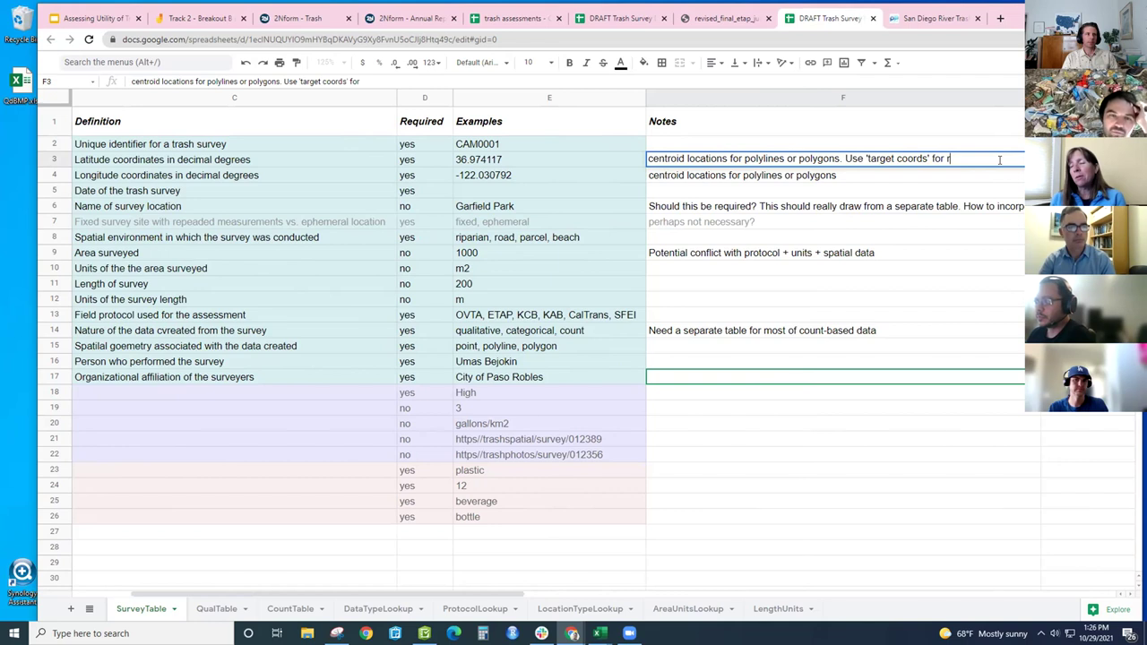
{"action": "type", "text": "epeated sites?"}
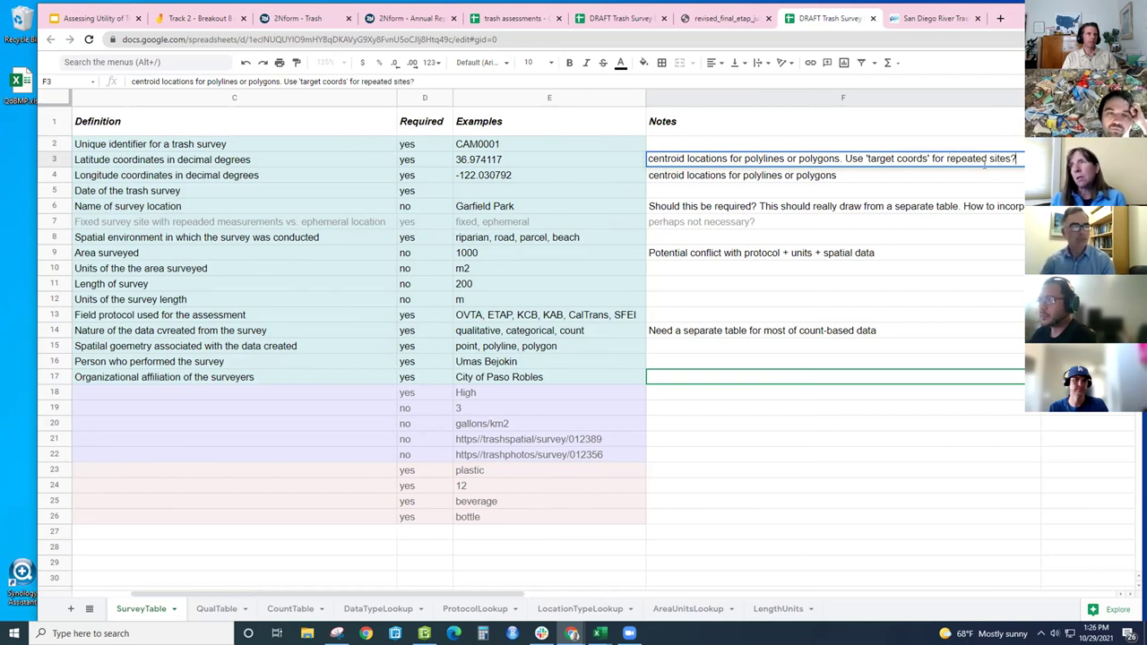
{"action": "key", "text": "Return"}
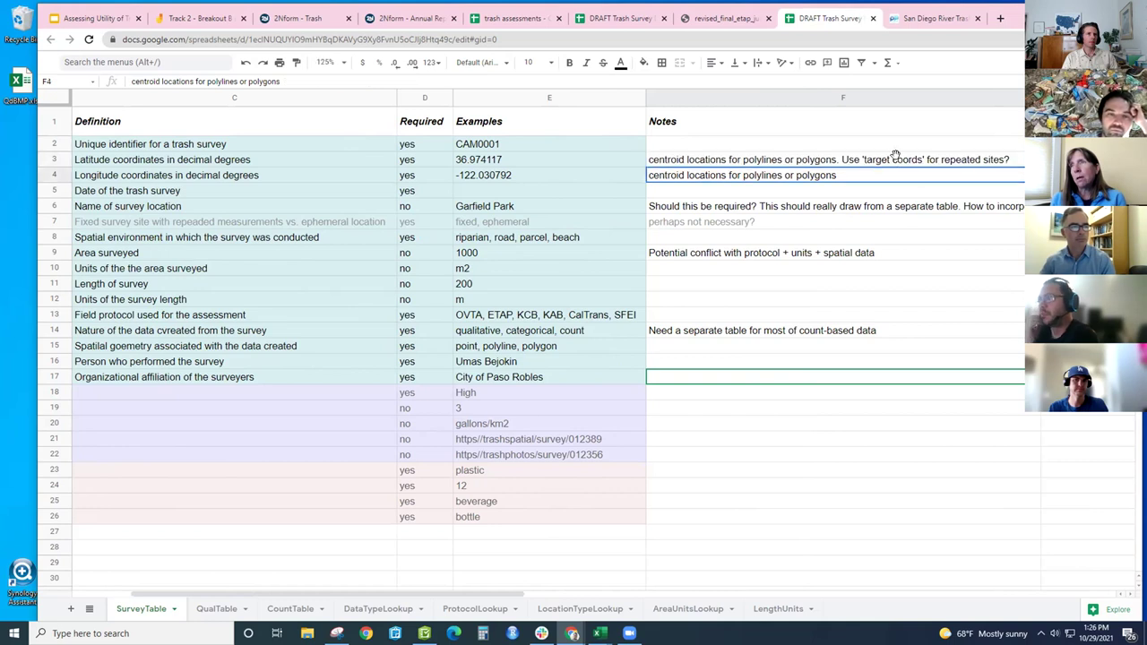
- Add the same "Use 'target coords' for repeated sites?" sentence to the end of the Long field's note
{"action": "double_click", "coordinate": [869, 176]}
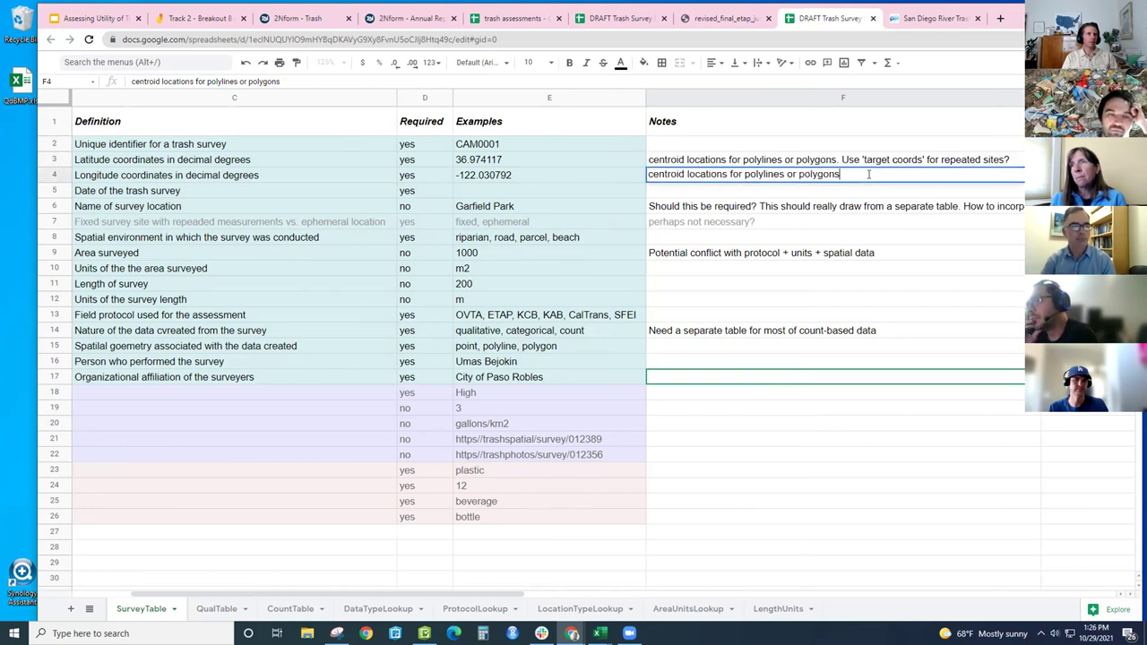
{"action": "type", "text": "."}
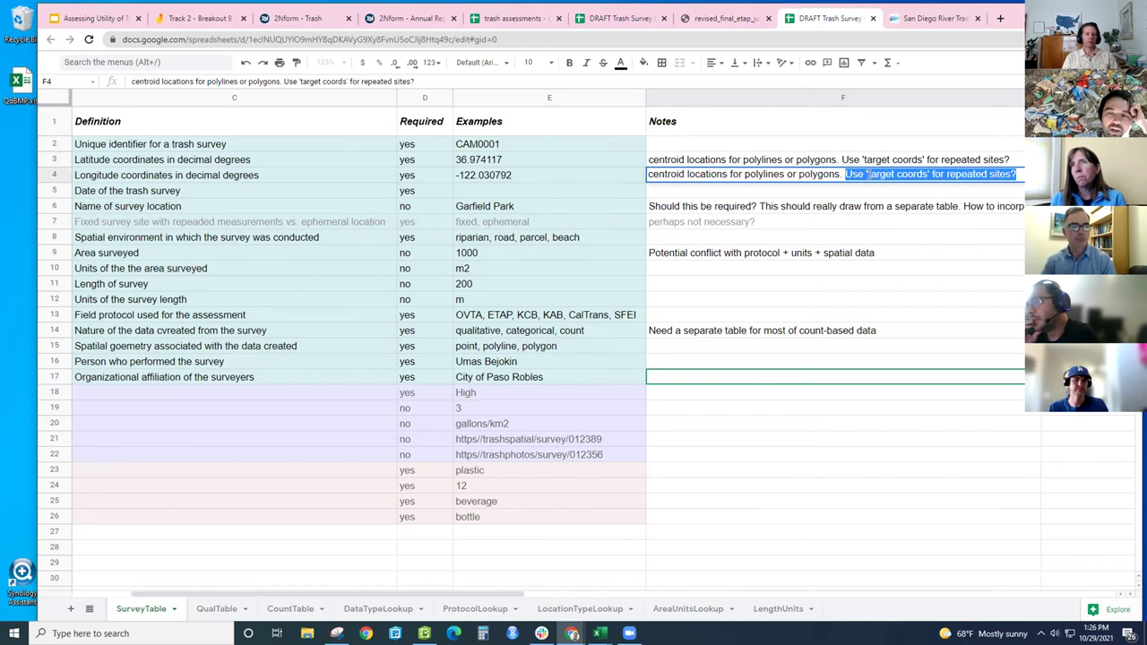
{"action": "left_click", "coordinate": [989, 297]}
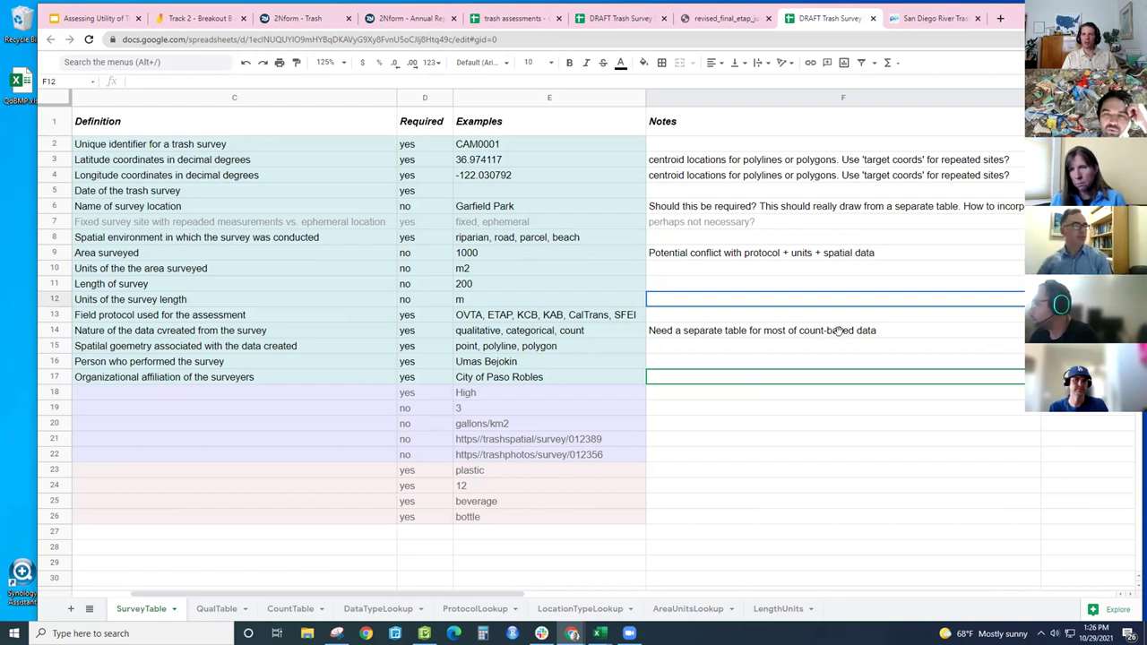
{"action": "left_click", "coordinate": [295, 18]}
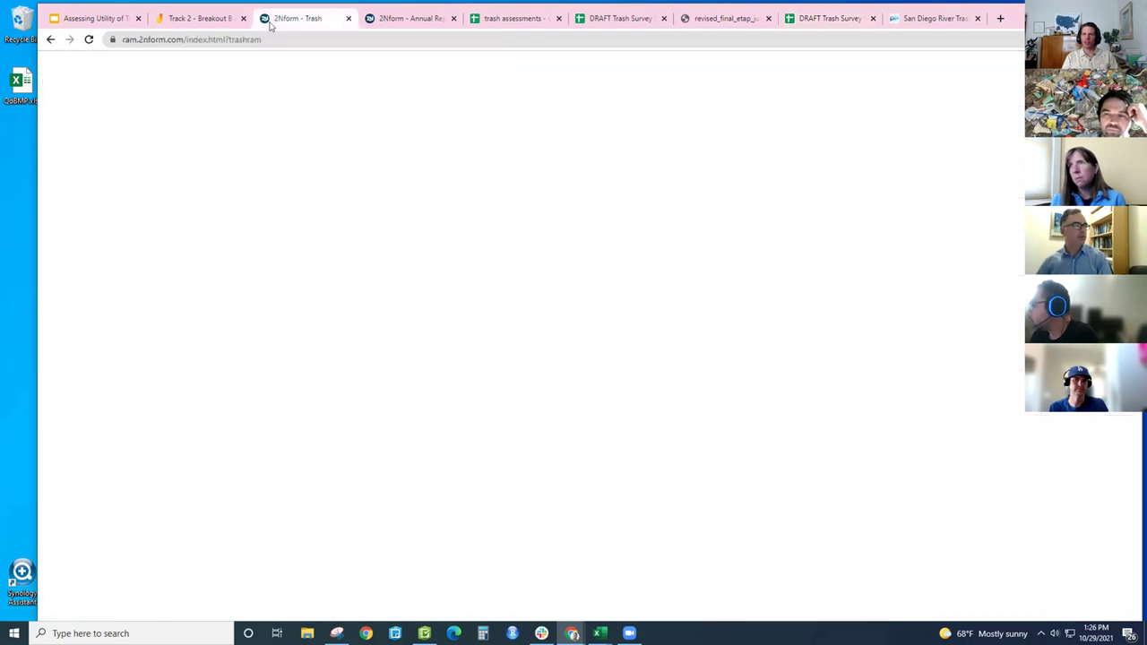
{"action": "left_click", "coordinate": [618, 18]}
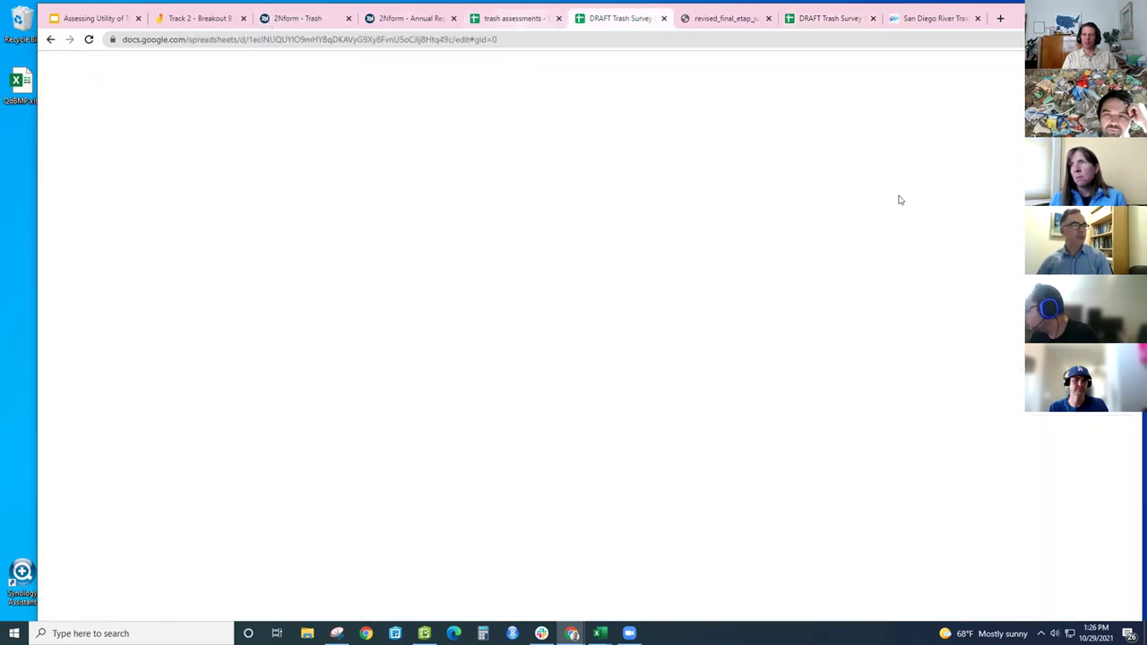
{"action": "key", "text": "ctrl+shift+Tab"}
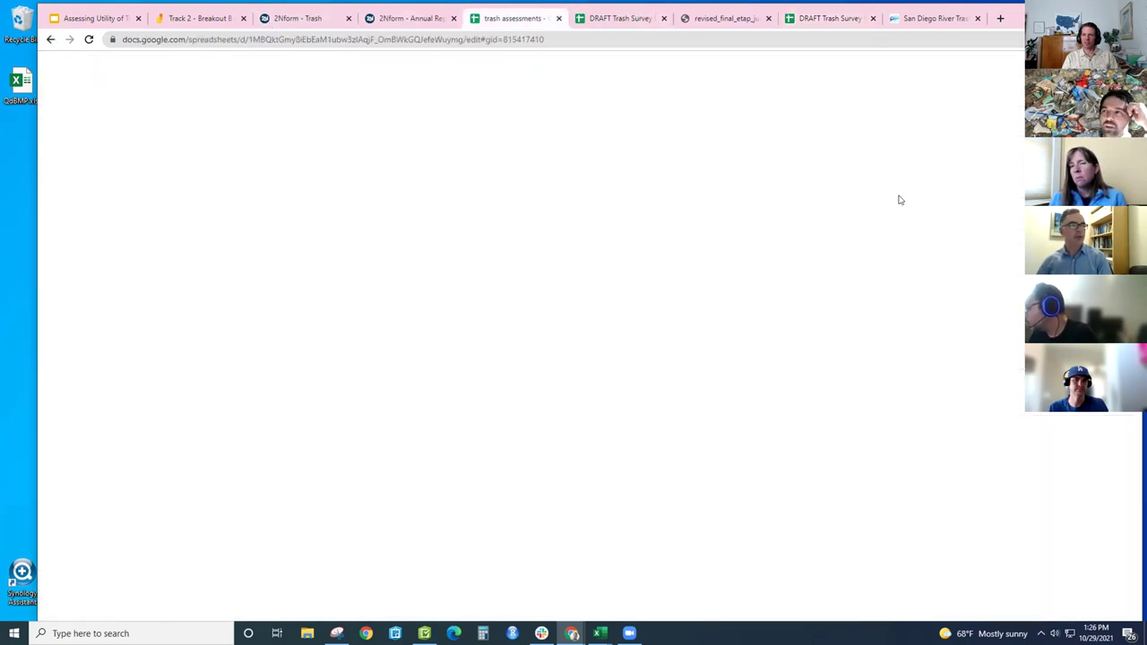
{"action": "left_click", "coordinate": [809, 25]}
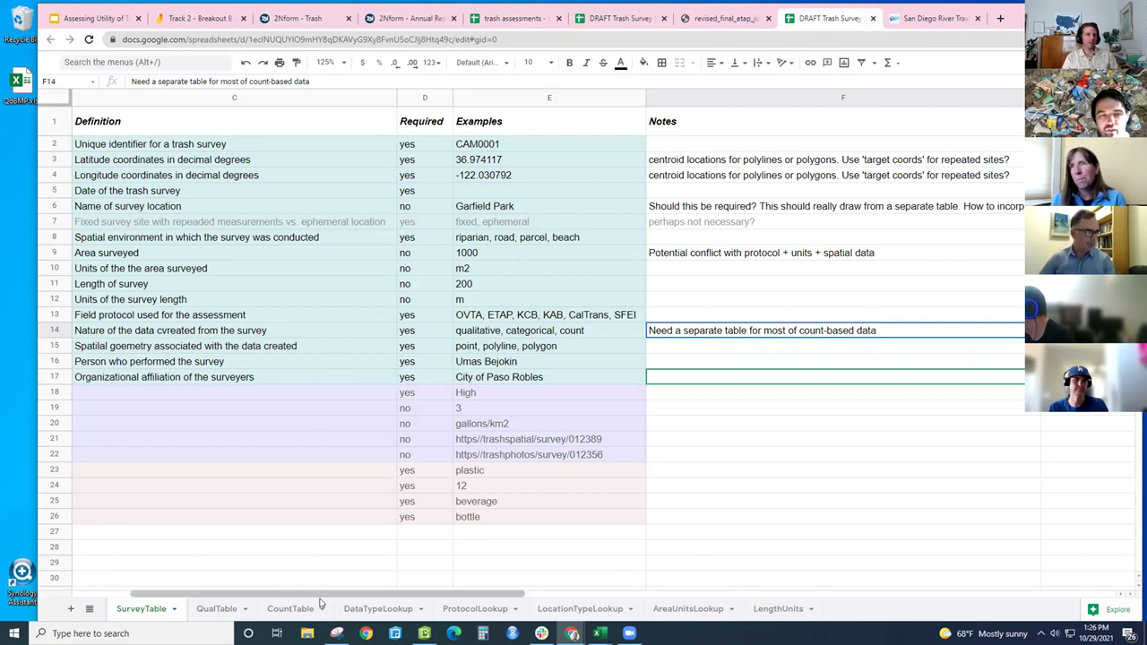
- Insert one blank row above the greyed-out SurveyType row
{"action": "scroll", "coordinate": [359, 599], "scroll_direction": "left", "scroll_amount": 3}
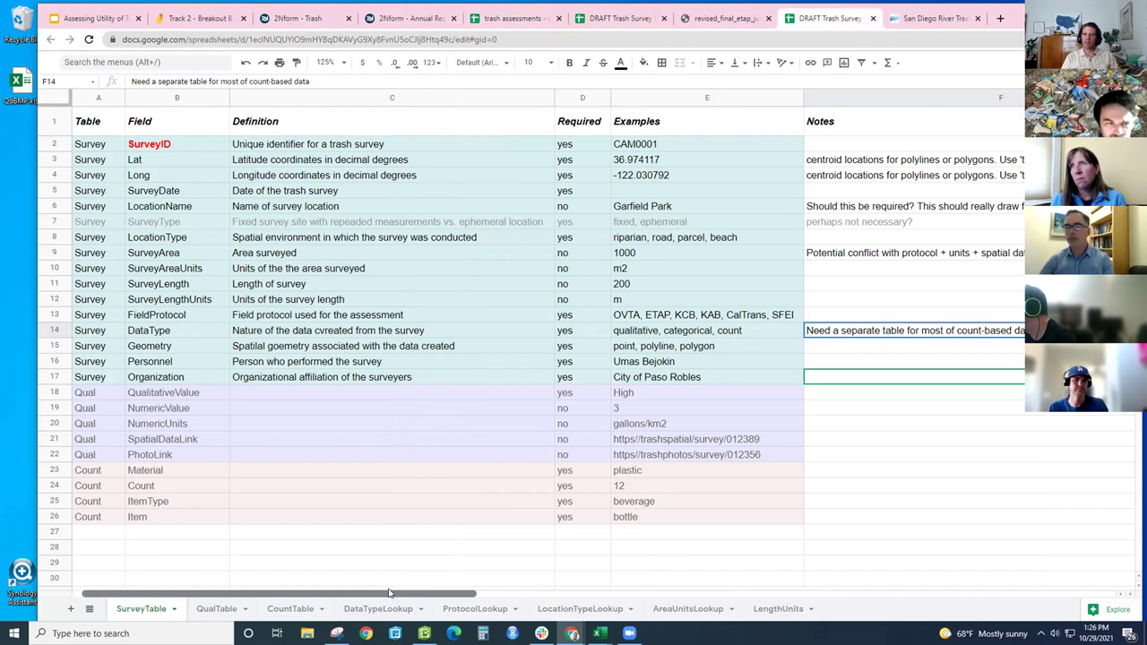
{"action": "left_click", "coordinate": [77, 238]}
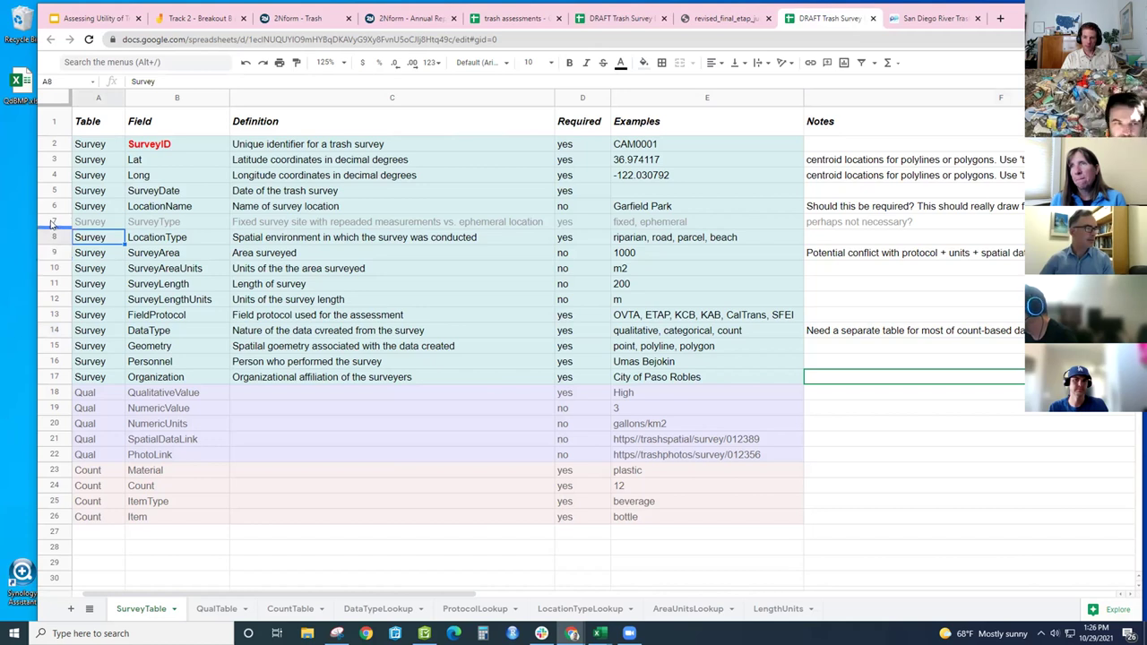
{"action": "left_click", "coordinate": [53, 222]}
{"action": "right_click", "coordinate": [52, 224]}
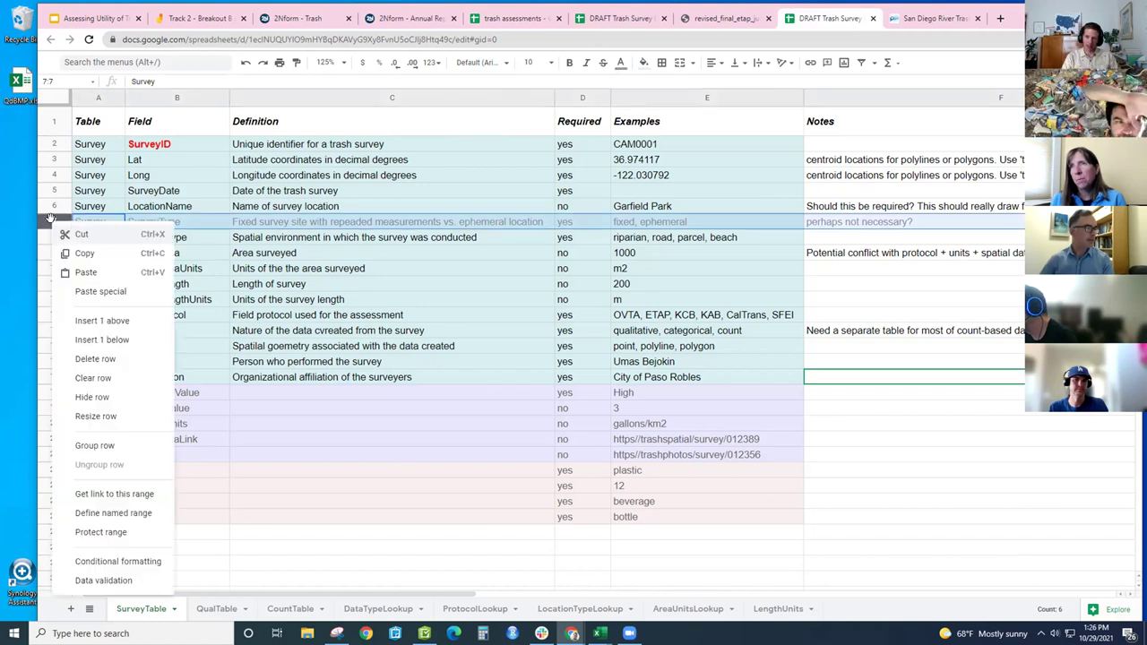
{"action": "left_click", "coordinate": [103, 320]}
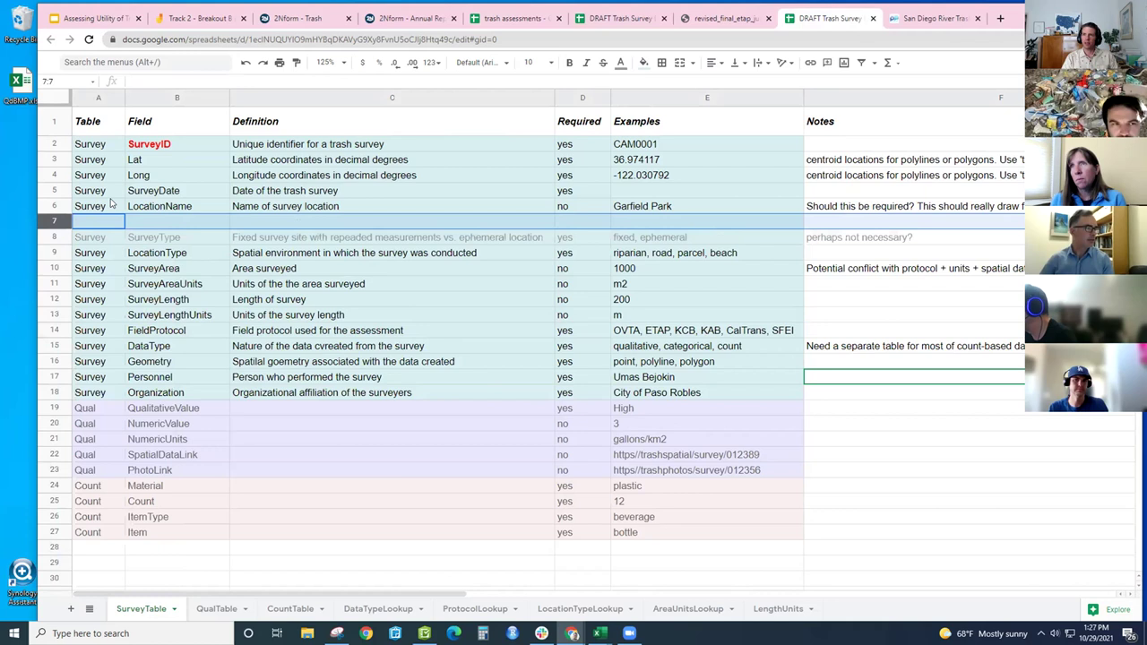
- Fill in the new row with PermitteeID as the field and Survey as the table
{"action": "left_click", "coordinate": [164, 224]}
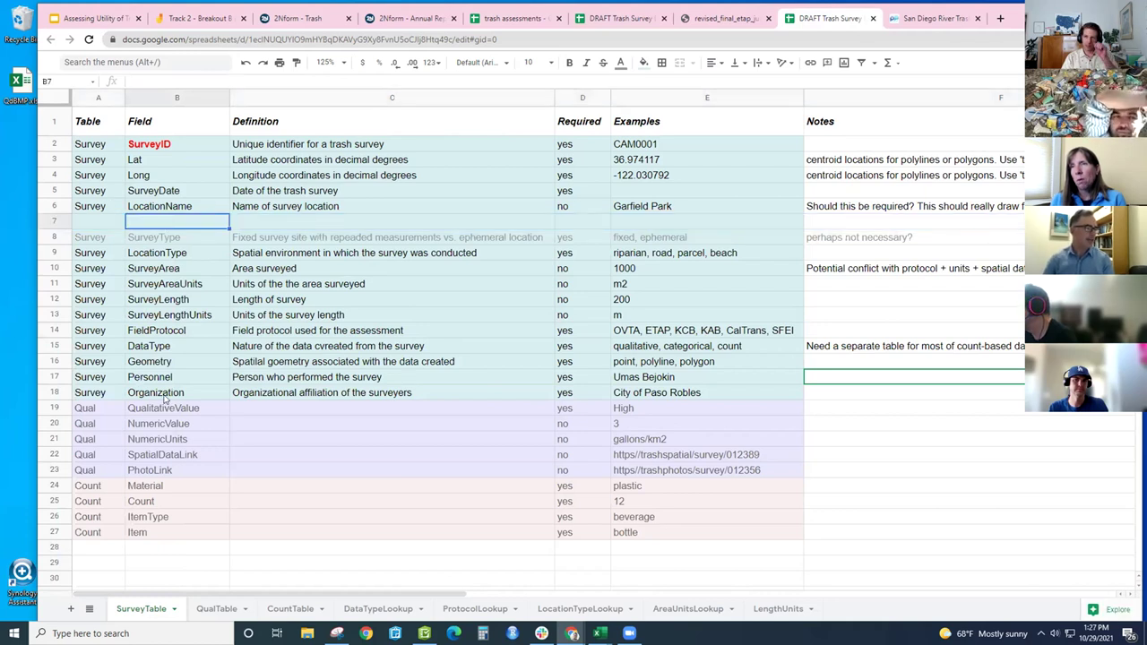
{"action": "type", "text": "Permitt"}
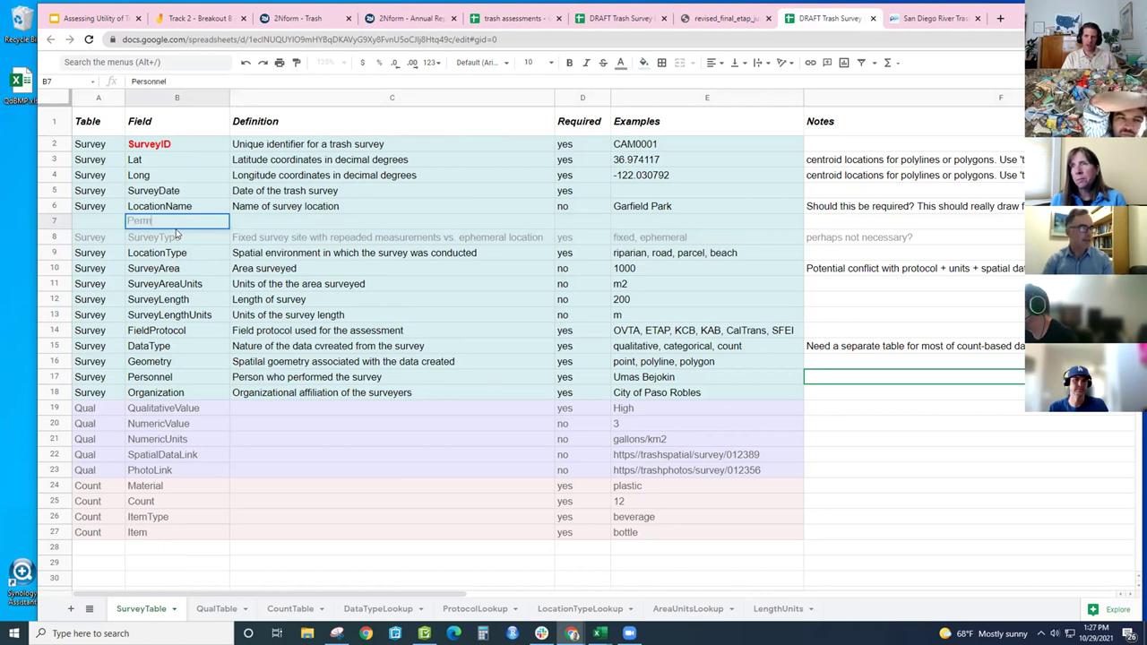
{"action": "type", "text": "eeID"}
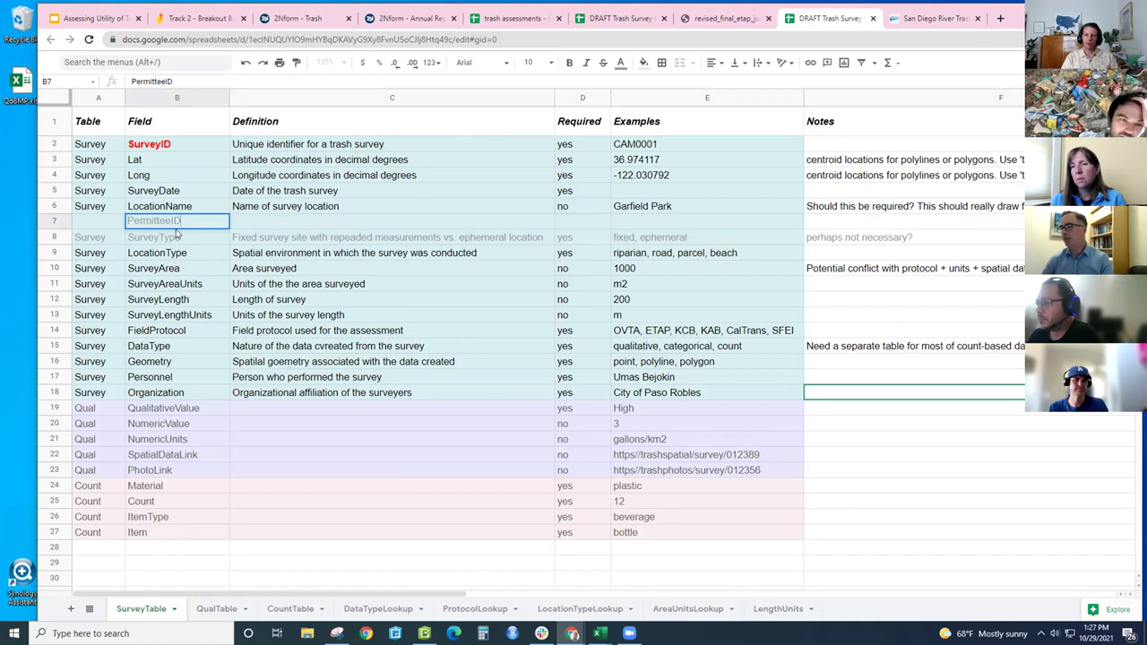
{"action": "left_click", "coordinate": [103, 225]}
{"action": "type", "text": "Survey"}
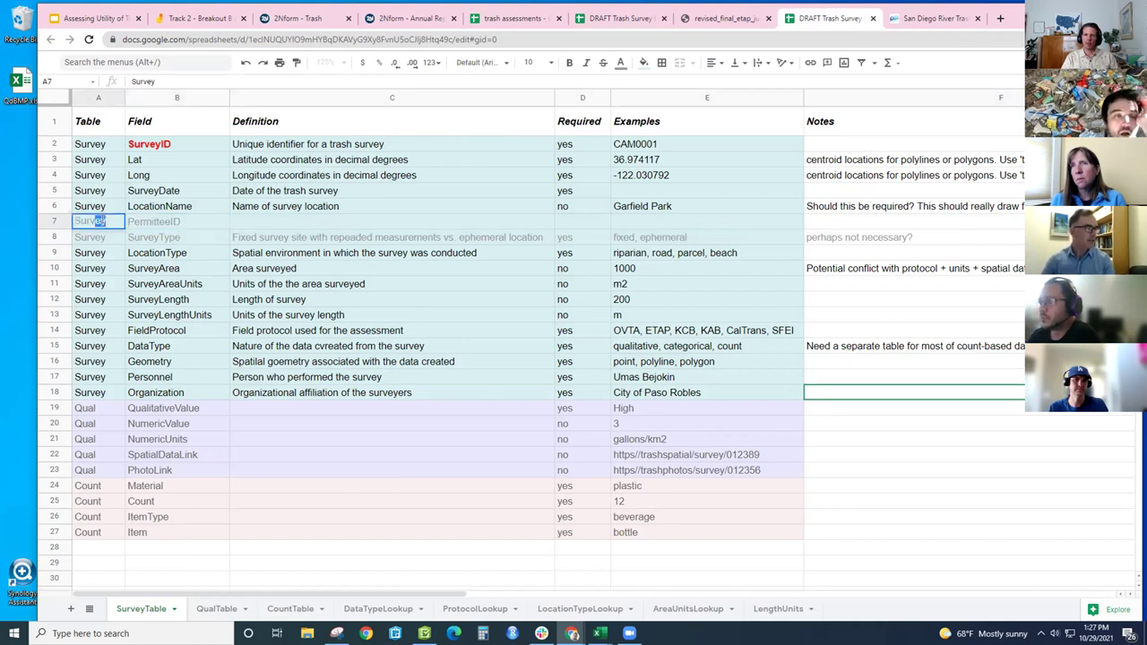
{"action": "left_click", "coordinate": [179, 237]}
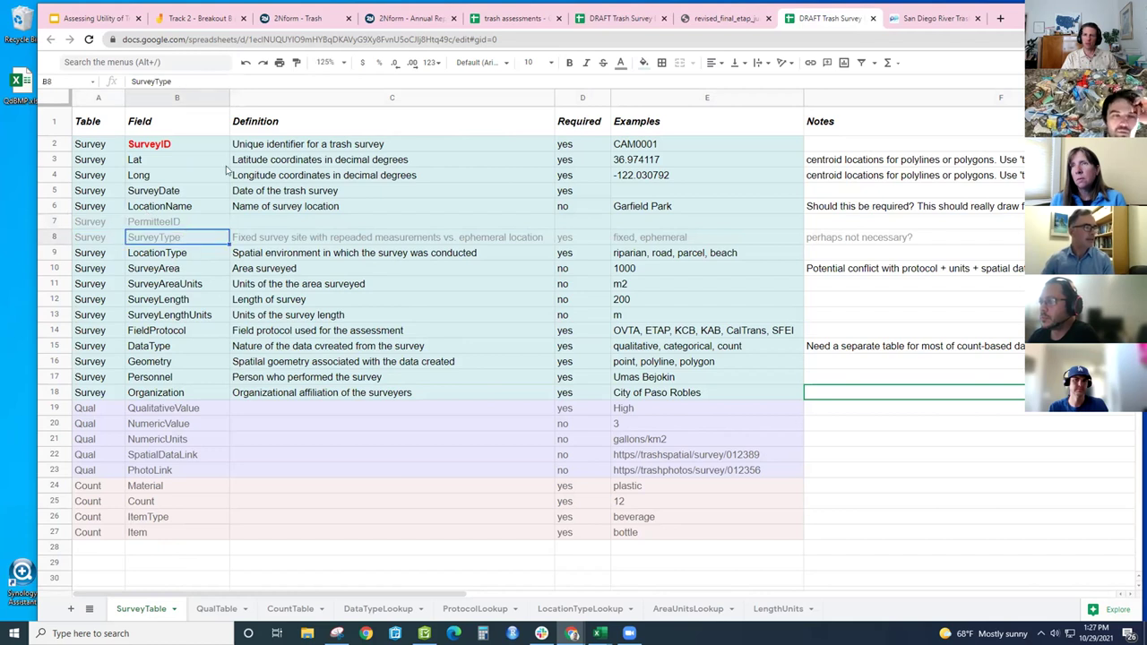
- Set the text colour of the PermitteeID row's Table and Field cells to black
{"action": "left_click_drag", "start_coordinate": [94, 221], "coordinate": [179, 221]}
{"action": "left_click", "coordinate": [620, 62]}
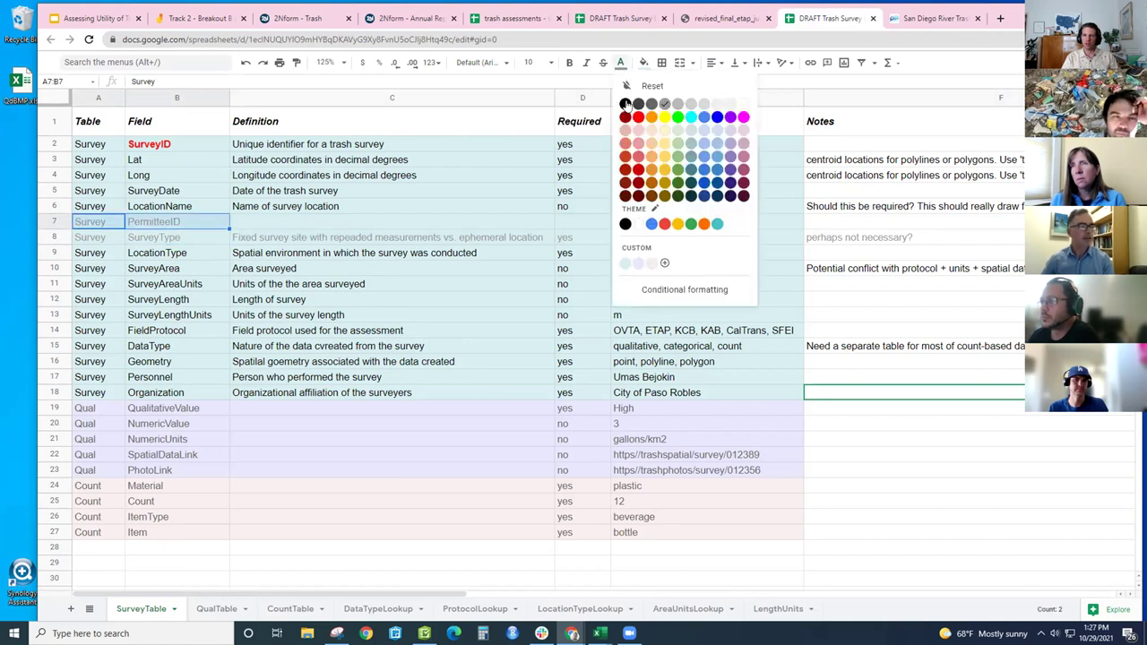
{"action": "left_click", "coordinate": [625, 104]}
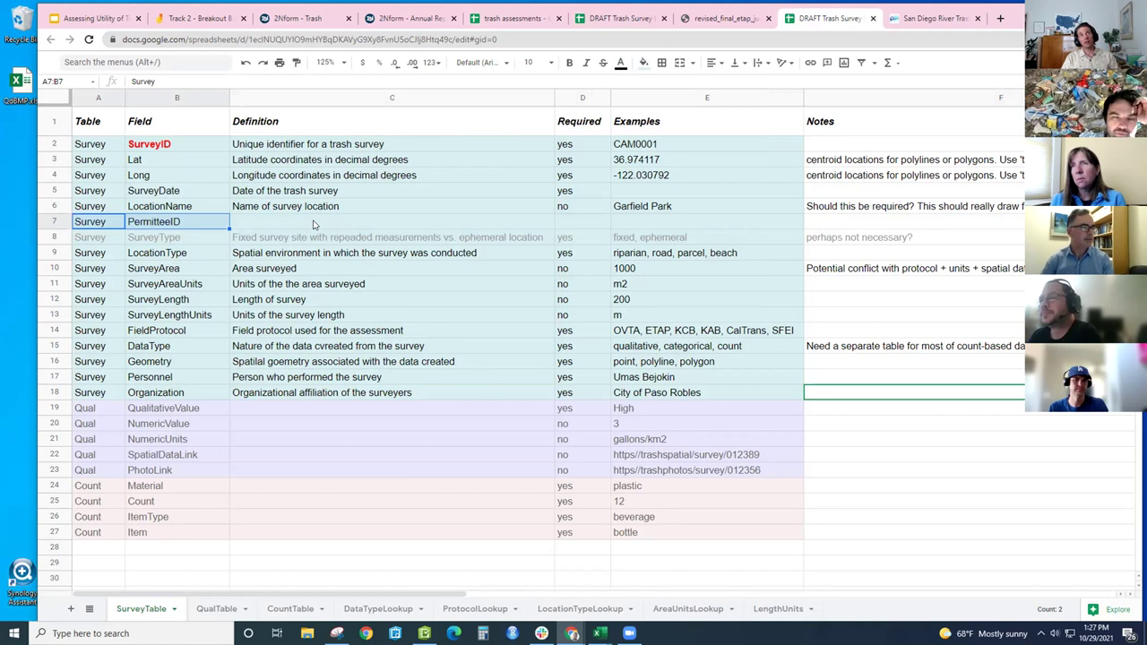
- Enter "Name of permittee" as the PermitteeID definition and colour its text black
{"action": "left_click", "coordinate": [314, 224]}
{"action": "type", "text": "Name of "}
{"action": "type", "text": "per"}
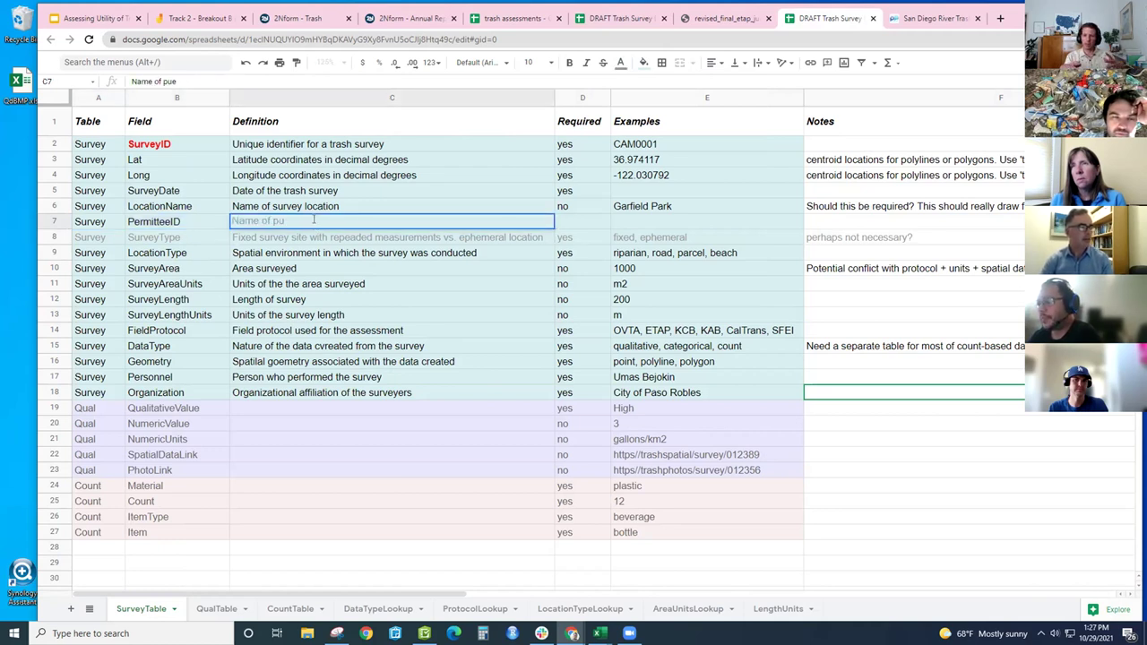
{"action": "type", "text": "mittee"}
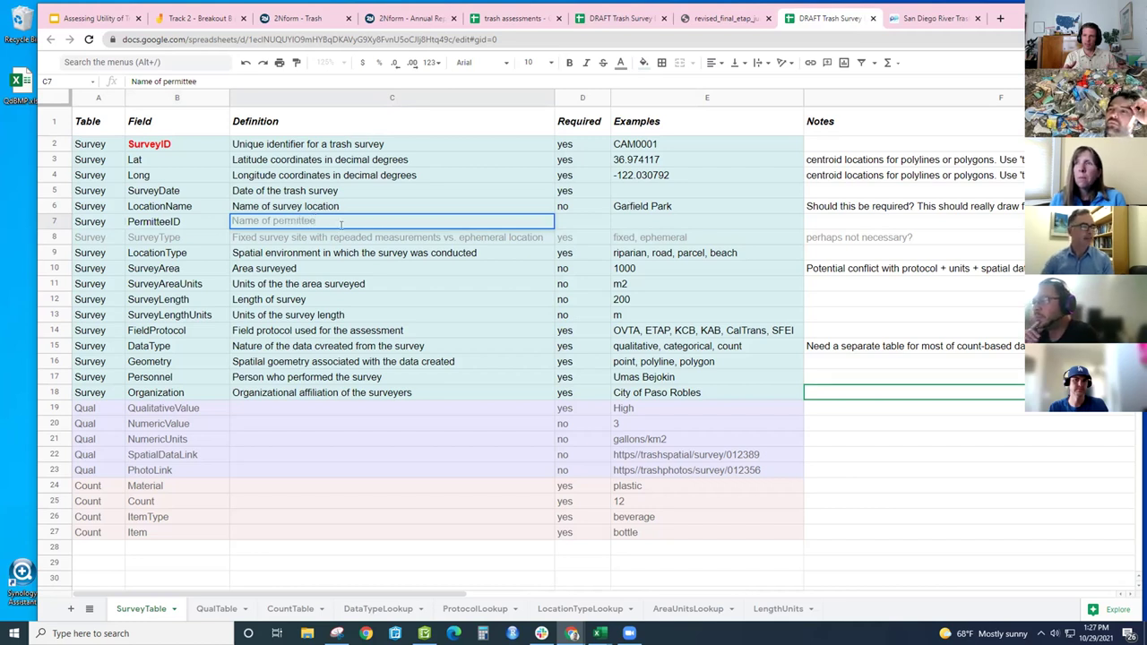
{"action": "key", "text": "ctrl+a"}
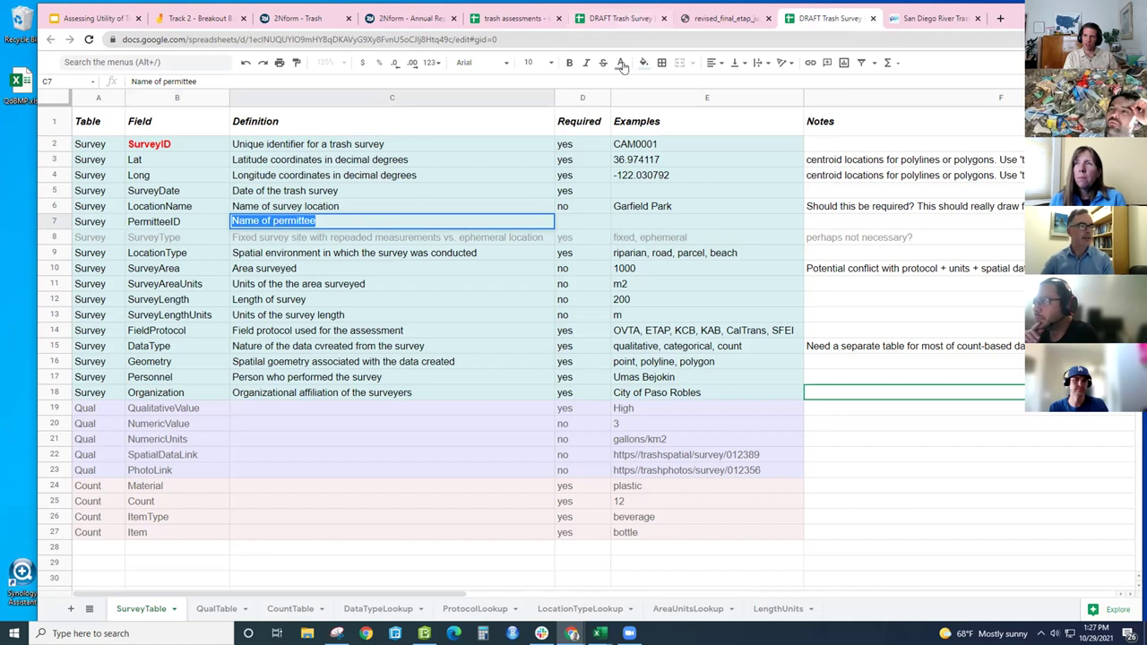
{"action": "left_click", "coordinate": [620, 62]}
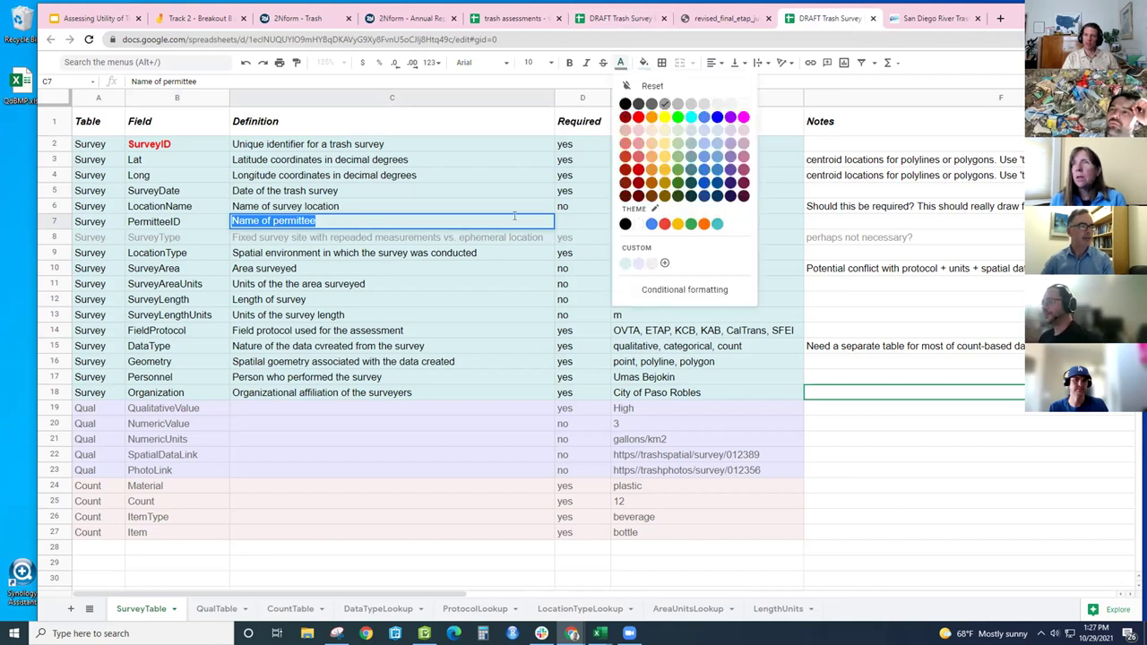
{"action": "left_click", "coordinate": [624, 104]}
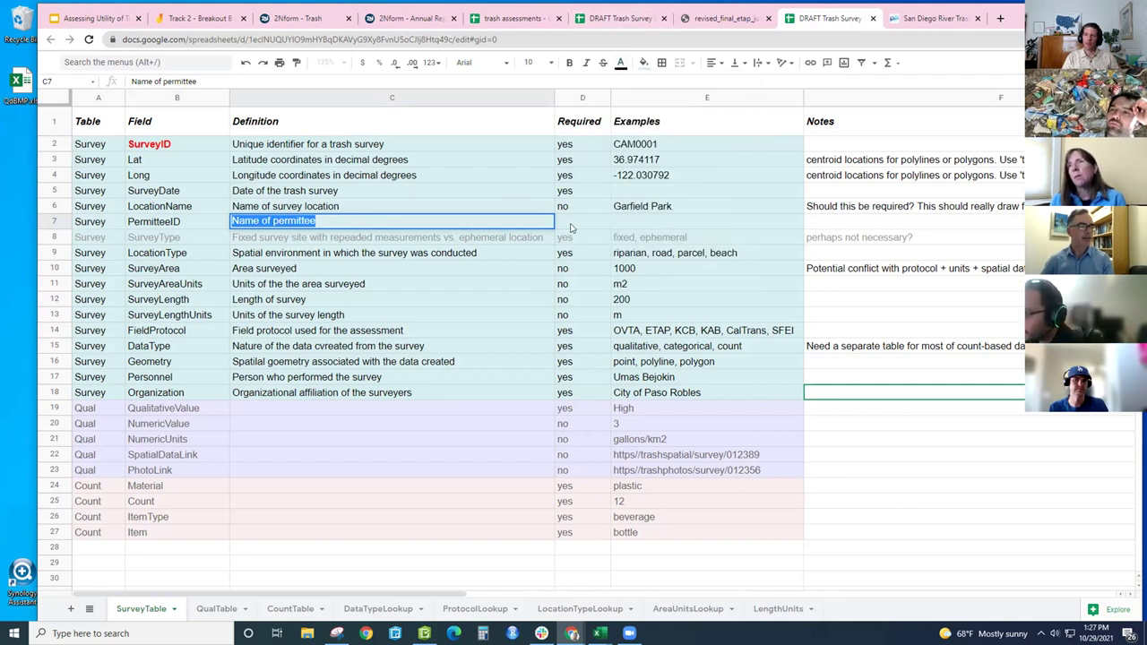
- Reword the PermitteeID definition to "Name of the permittee MS4 within which the data are collected"
{"action": "left_click", "coordinate": [445, 219]}
{"action": "key", "text": "BackSpace"}
{"action": "key", "text": "BackSpace"}
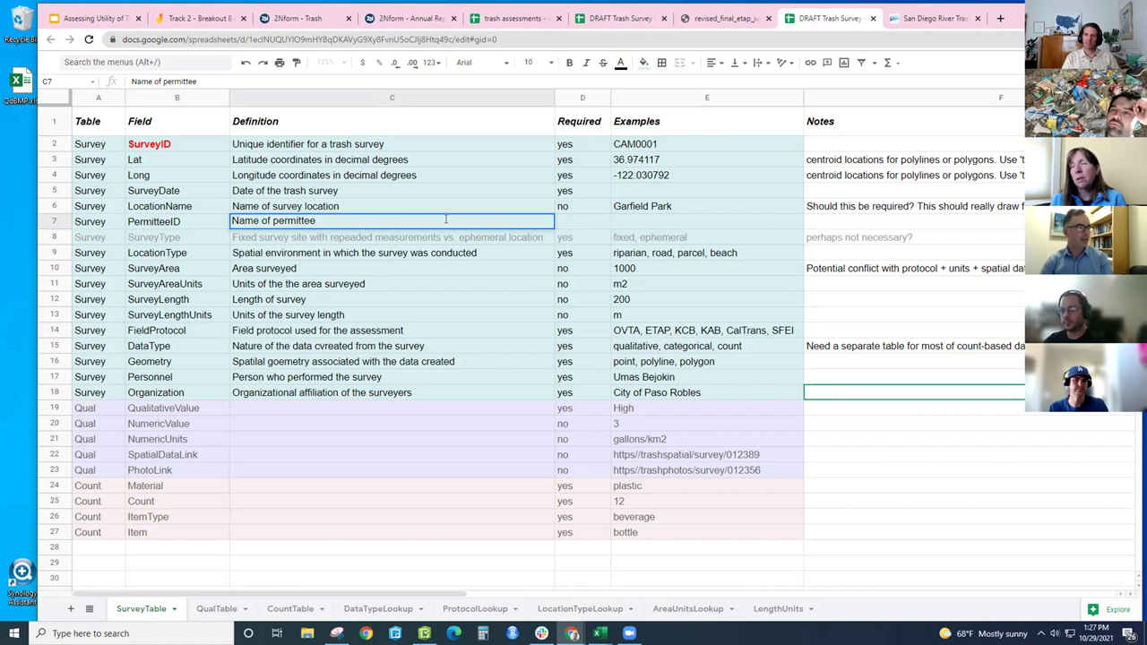
{"action": "key", "text": "BackSpace"}
{"action": "key", "text": "BackSpace"}
{"action": "key", "text": "BackSpace"}
{"action": "key", "text": "BackSpace"}
{"action": "key", "text": "BackSpace"}
{"action": "key", "text": "BackSpace"}
{"action": "key", "text": "BackSpace"}
{"action": "type", "text": "the permittee "}
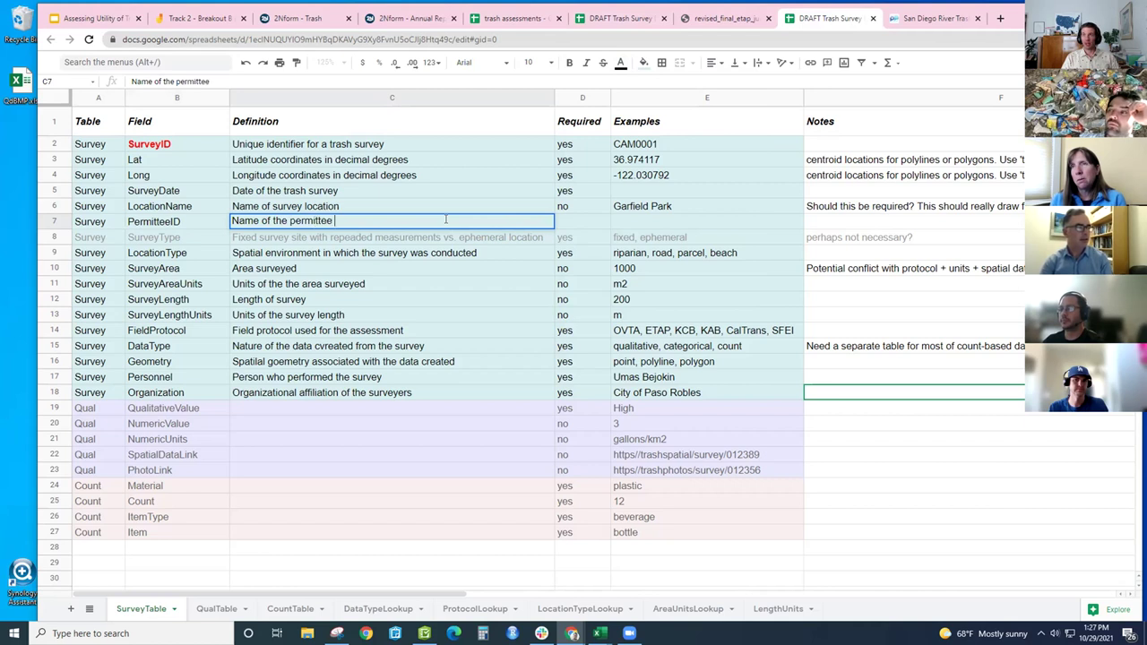
{"action": "type", "text": "MS4 within which the data are collected"}
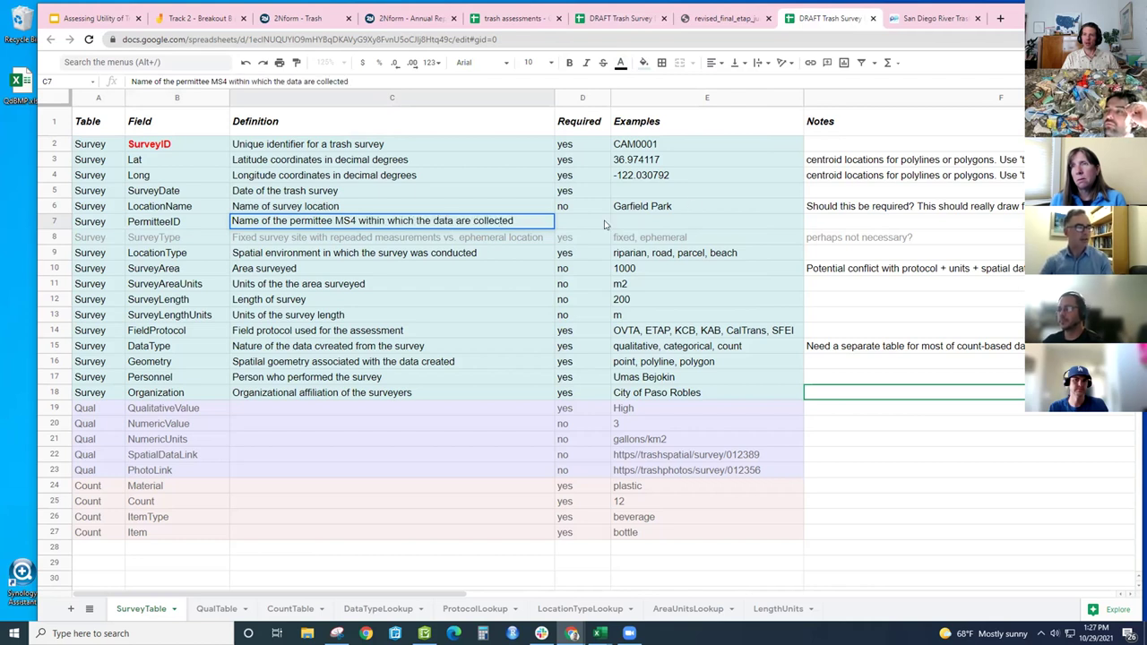
{"action": "left_click", "coordinate": [605, 224]}
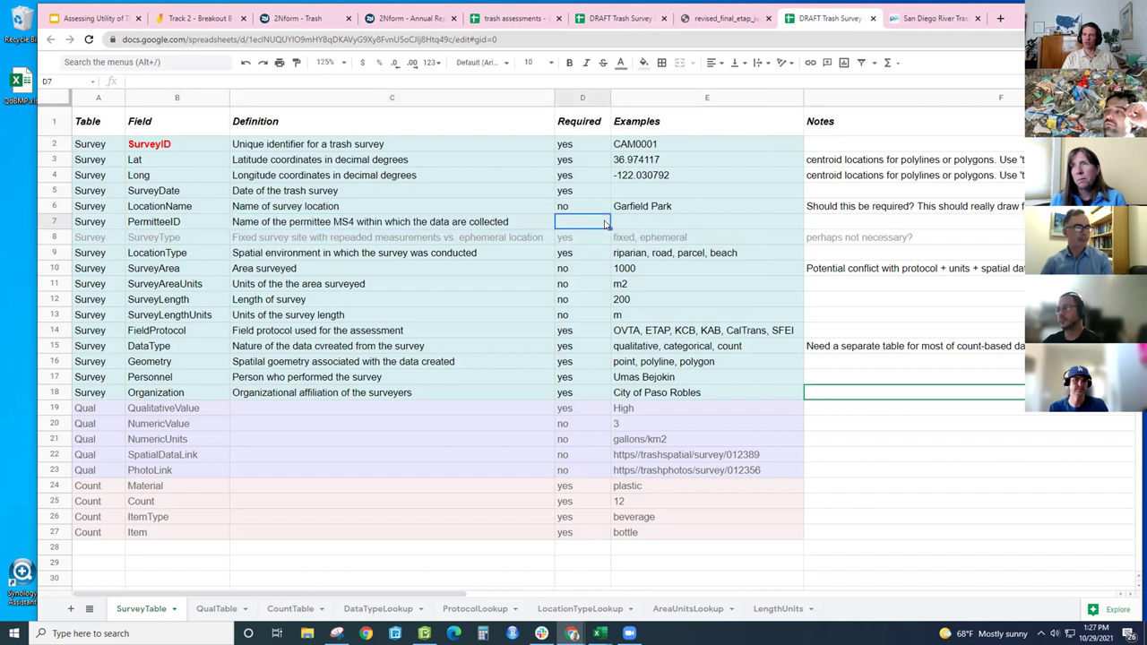
{"action": "left_click", "coordinate": [660, 220]}
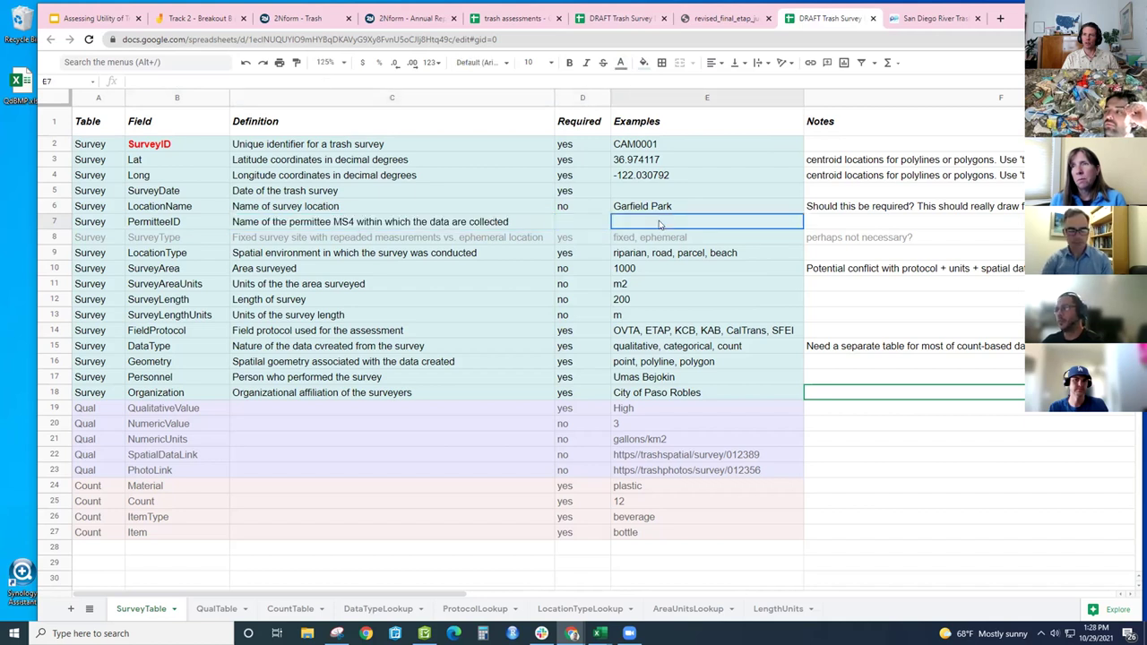
- Begin the PermitteeID row's example with "City of"
{"action": "type", "text": "City of"}
{"action": "left_click_drag", "start_coordinate": [659, 220], "coordinate": [494, 259]}
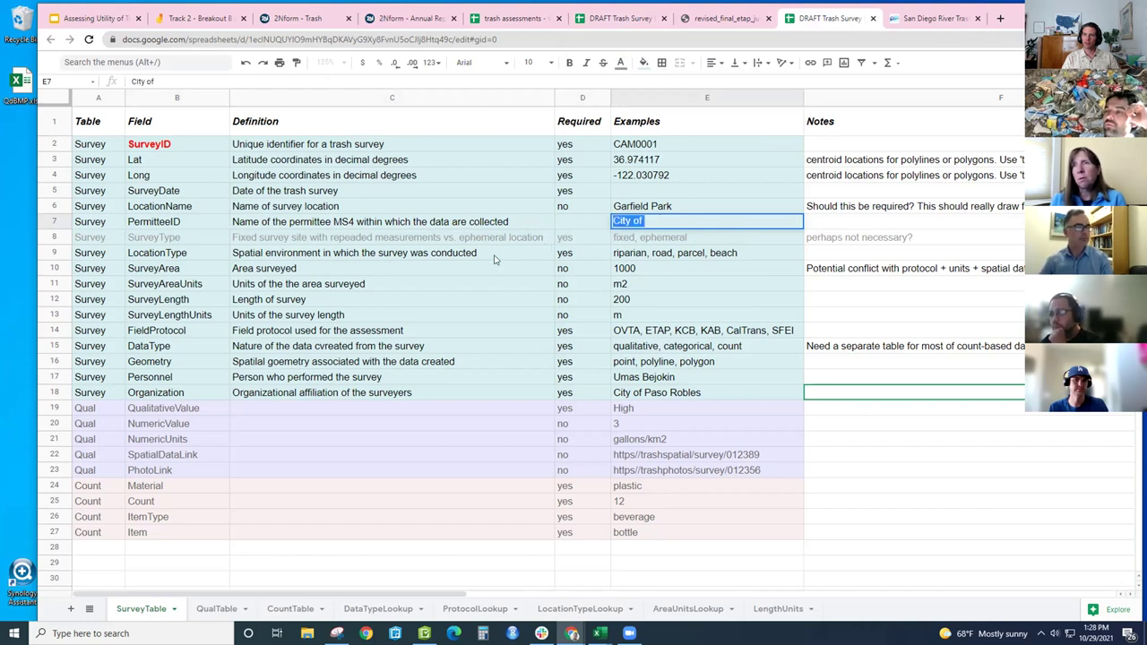
- Set the SurveyType row's text to black and add "delete" to the end of its note
{"action": "left_click", "coordinate": [52, 236]}
{"action": "left_click", "coordinate": [621, 62]}
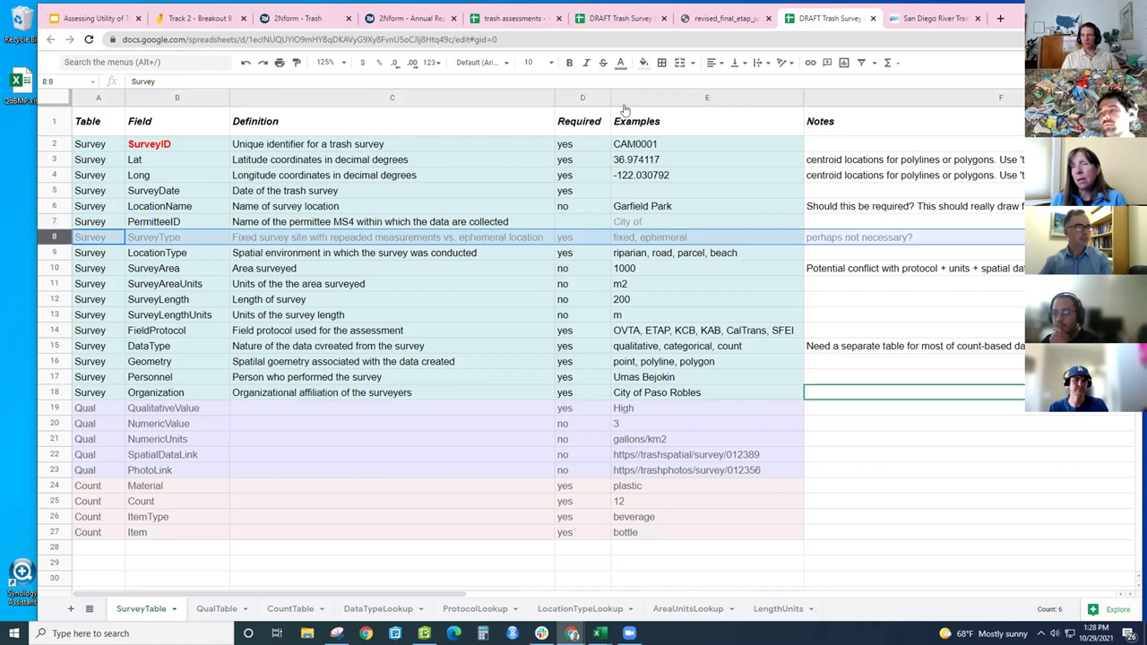
{"action": "left_click", "coordinate": [935, 237]}
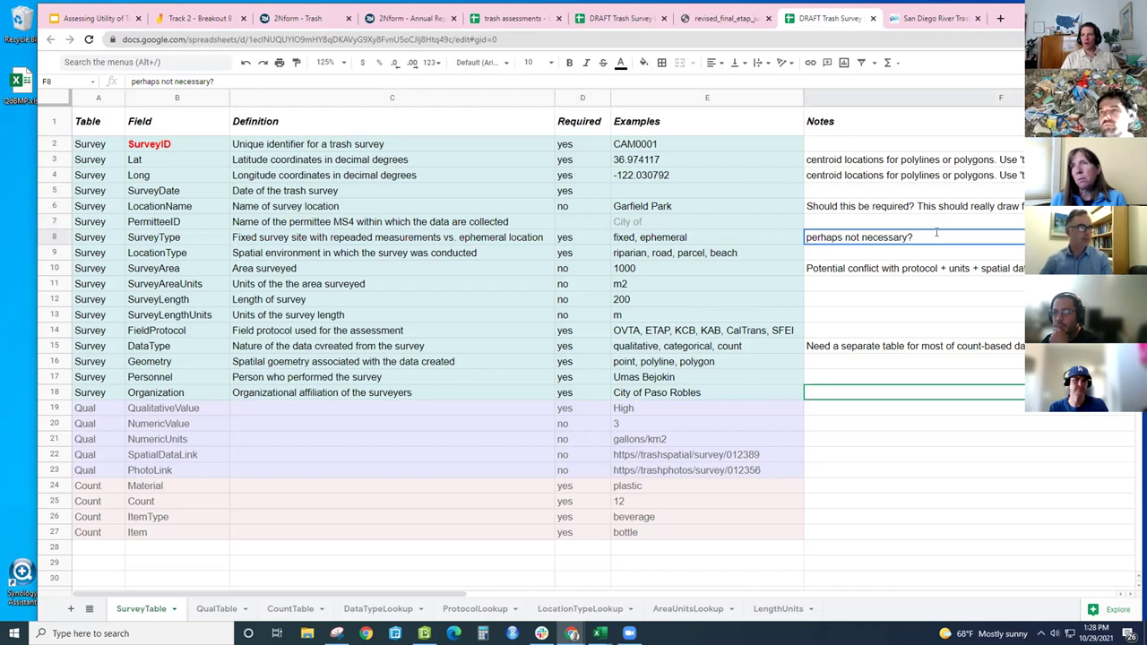
{"action": "type", "text": "delete"}
- Set the text colour of the PermitteeID example to black
{"action": "left_click", "coordinate": [578, 225]}
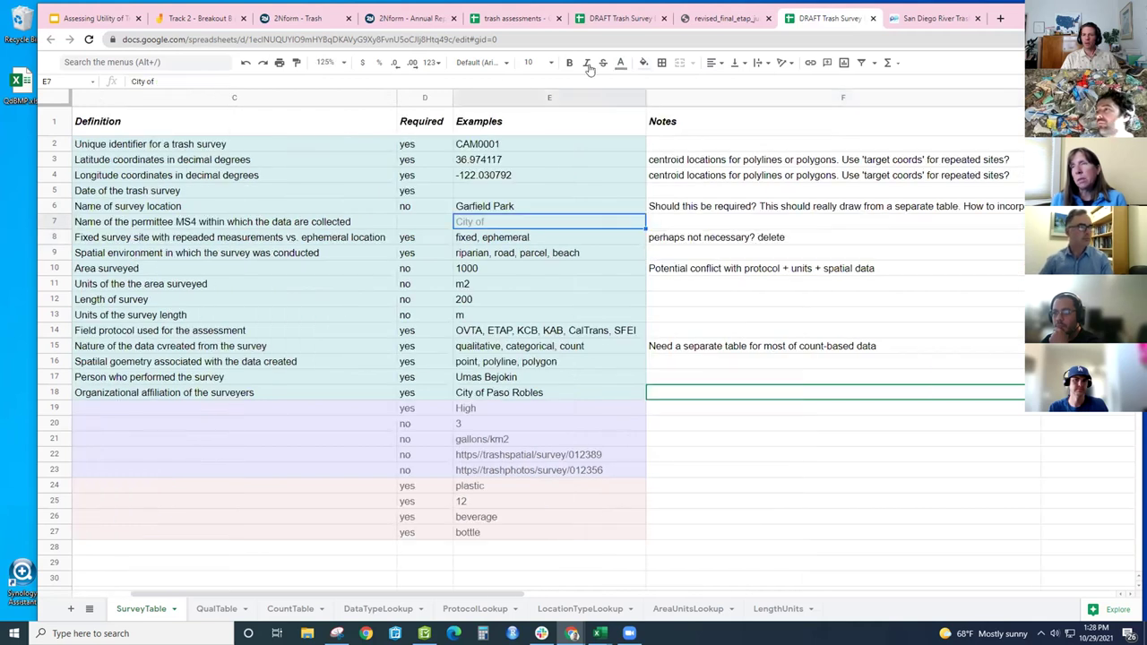
{"action": "left_click", "coordinate": [620, 62]}
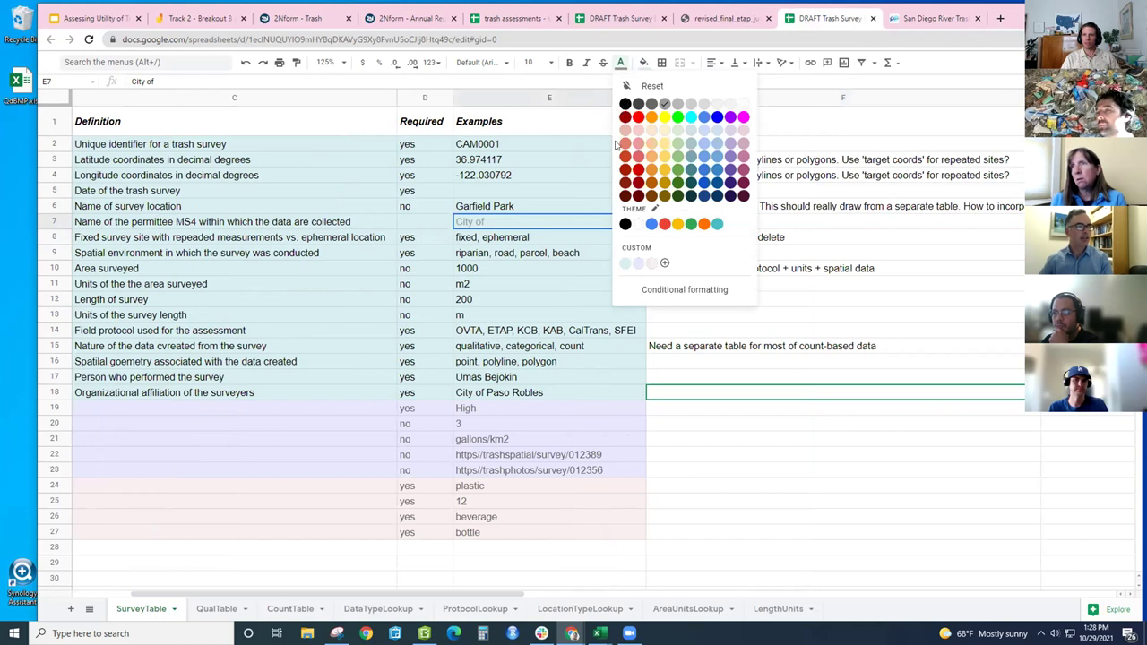
{"action": "left_click", "coordinate": [625, 104]}
{"action": "key", "text": "Return"}
{"action": "key", "text": "ctrl+a"}
{"action": "left_click", "coordinate": [620, 62]}
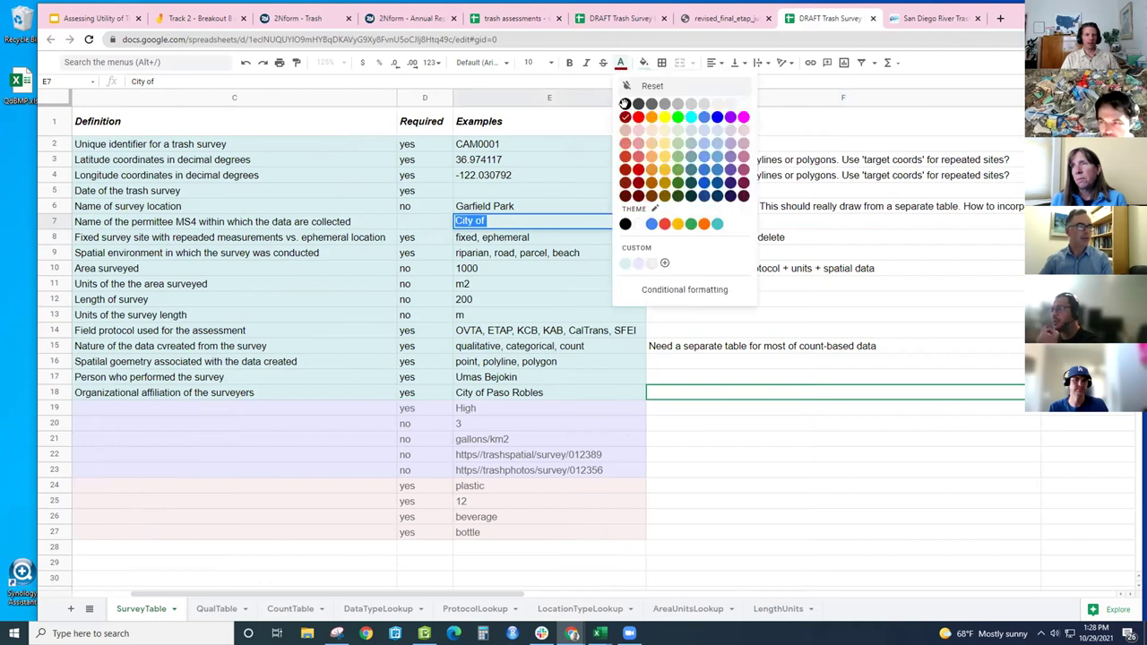
{"action": "left_click", "coordinate": [626, 105]}
- Complete the PermitteeID example as "City of Carmel"
{"action": "left_click", "coordinate": [534, 221]}
{"action": "type", "text": "Carmel"}
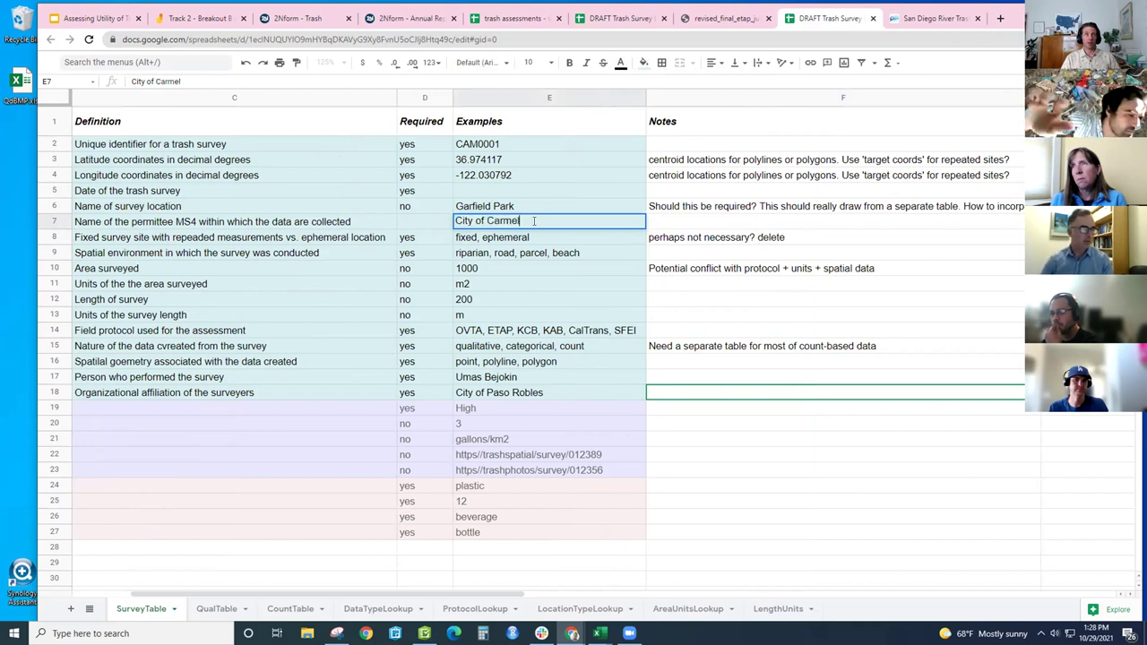
{"action": "left_click", "coordinate": [507, 312]}
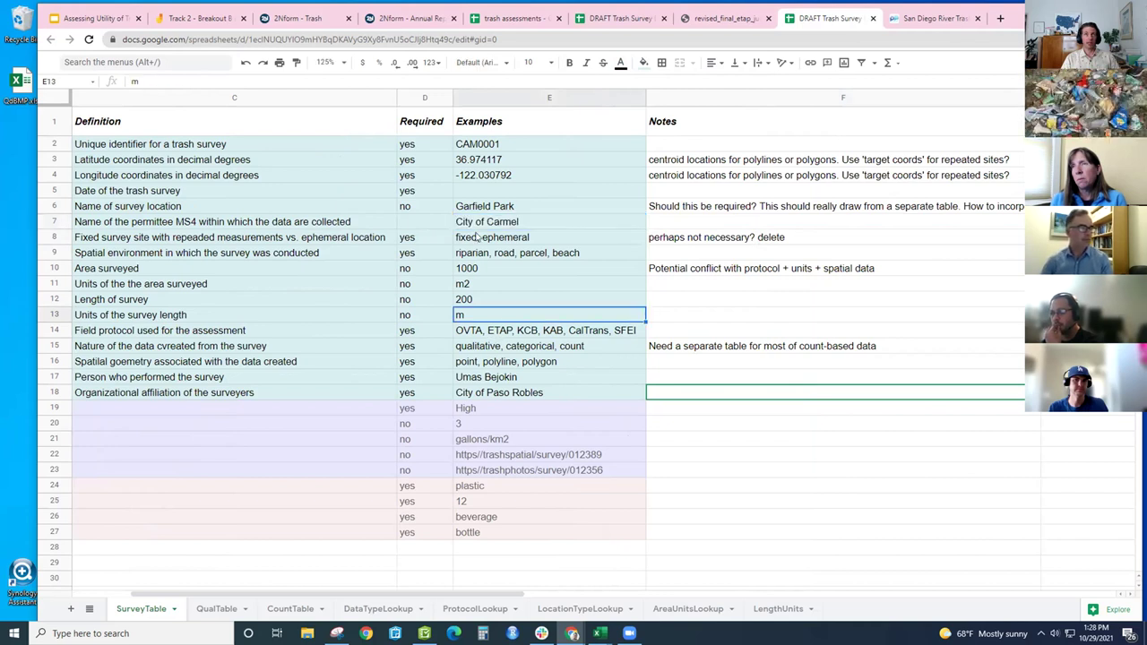
- Change the PermitteeID example to "City of Paso Robles"
{"action": "double_click", "coordinate": [524, 219]}
{"action": "double_click", "coordinate": [500, 220]}
{"action": "type", "text": "Paso Robles"}
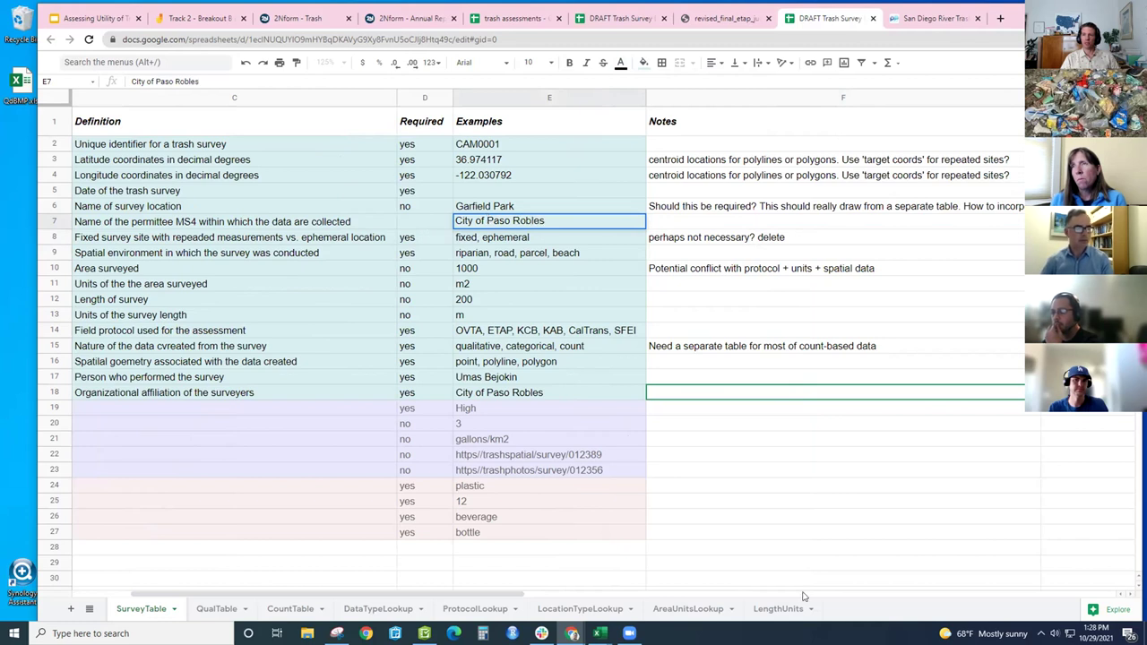
{"action": "key", "text": "Return"}
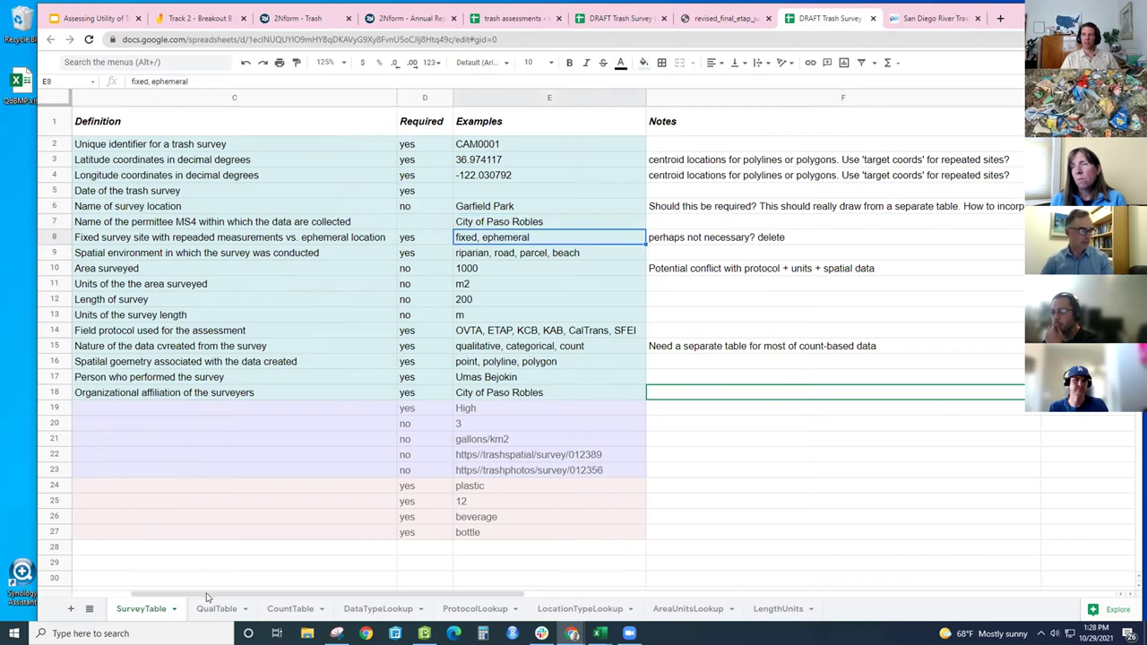
{"action": "scroll", "coordinate": [426, 278], "scroll_direction": "left", "scroll_amount": 2}
{"action": "scroll", "coordinate": [635, 205], "scroll_direction": "left", "scroll_amount": 1}
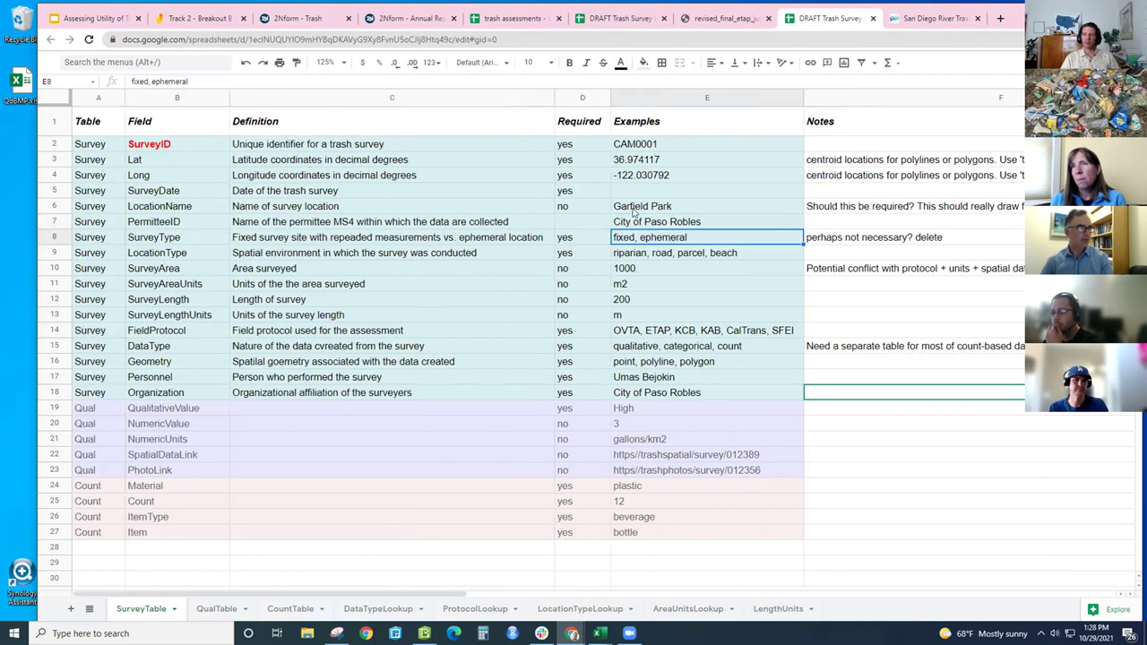
- Enter "no" as the PermitteeID row's Required value and "perhaps more discussion" as its note
{"action": "left_click", "coordinate": [587, 225]}
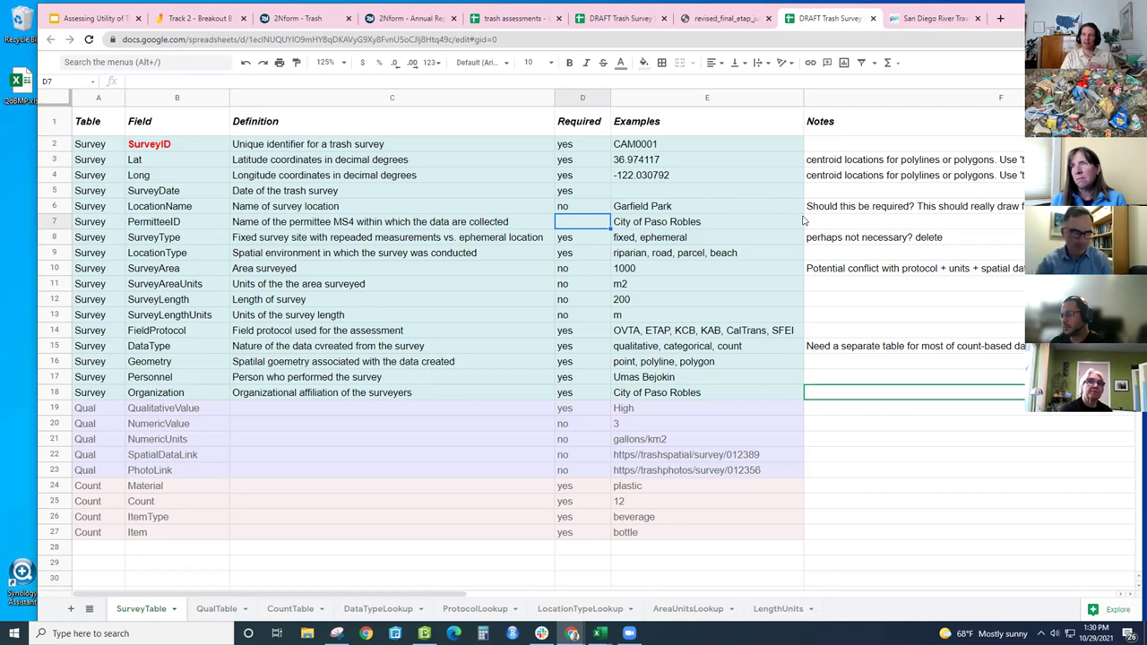
{"action": "type", "text": "no"}
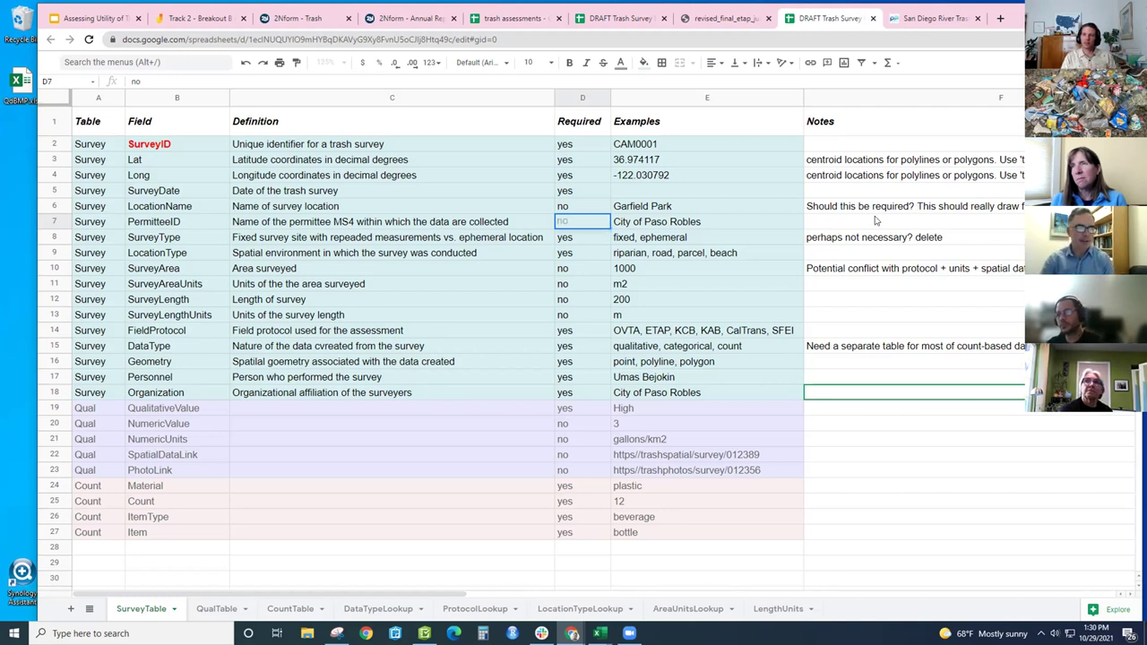
{"action": "left_click", "coordinate": [876, 220]}
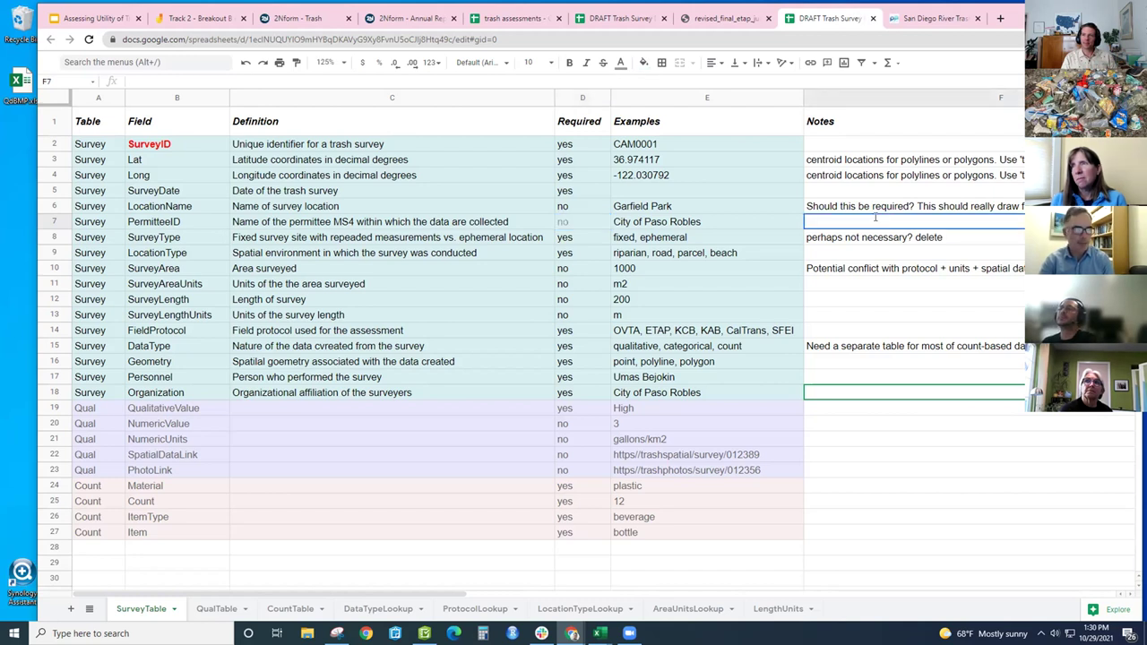
{"action": "type", "text": "per"}
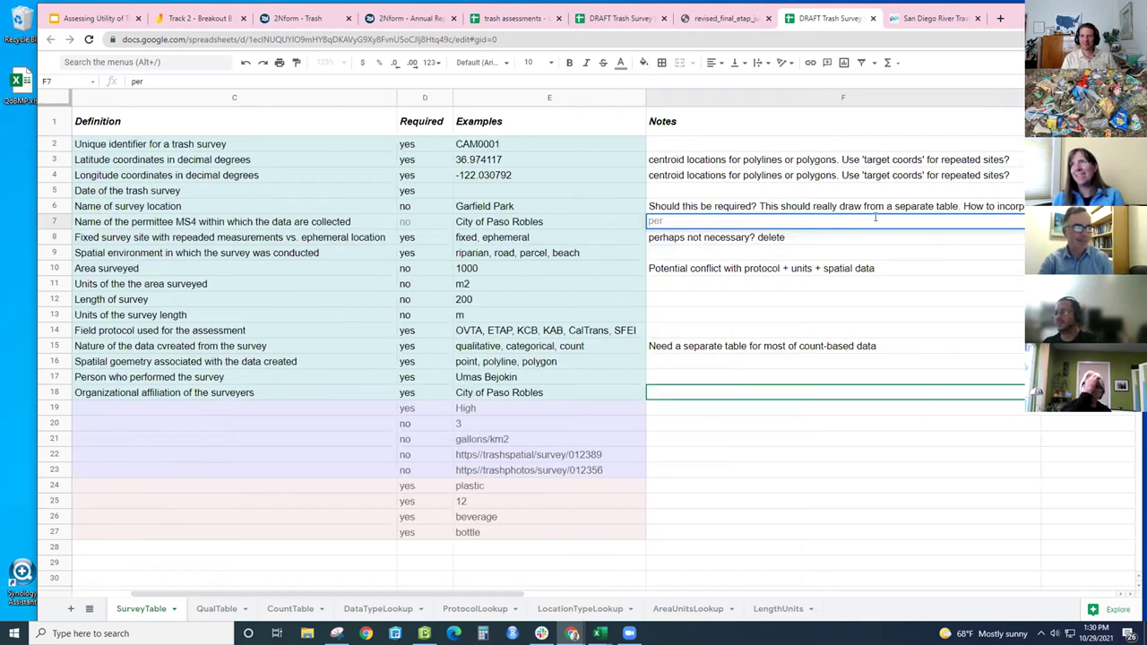
{"action": "type", "text": "haps more "}
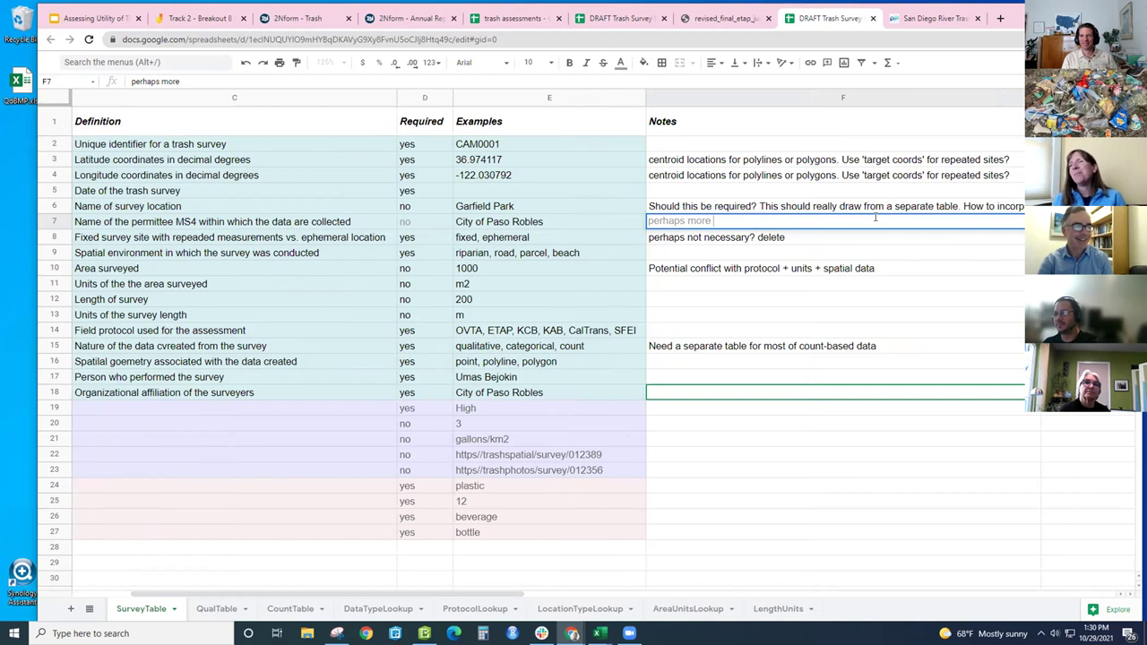
{"action": "type", "text": "discussion"}
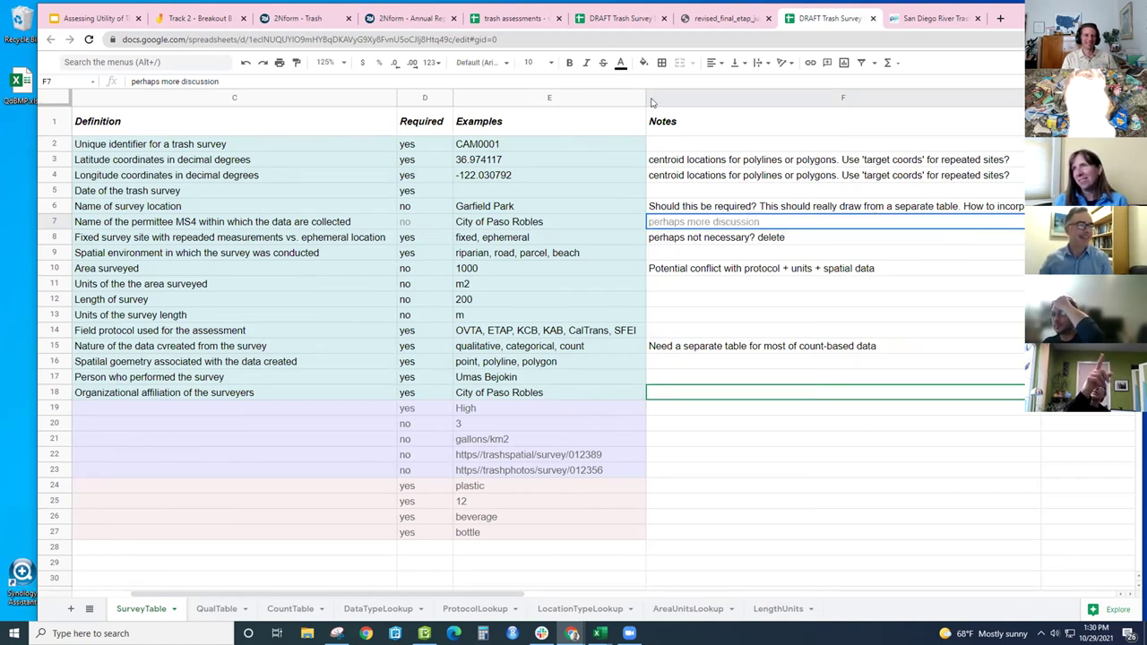
- Set the text colour of the PermitteeID note to black
{"action": "left_click", "coordinate": [620, 65]}
{"action": "left_click", "coordinate": [627, 226]}
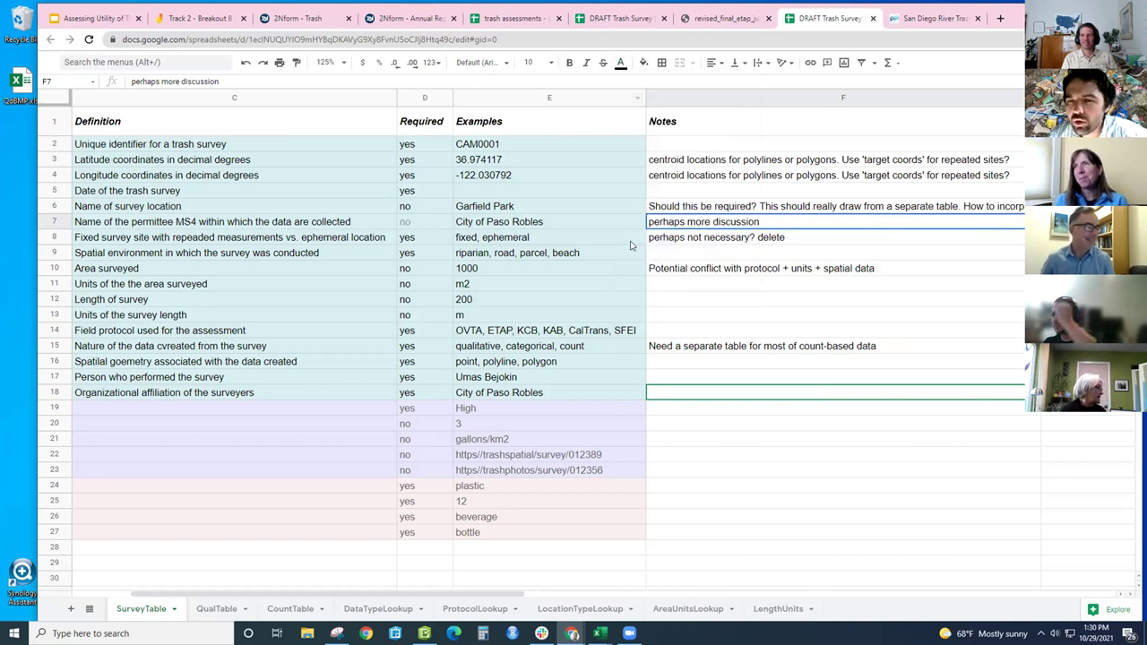
{"action": "left_click", "coordinate": [630, 242]}
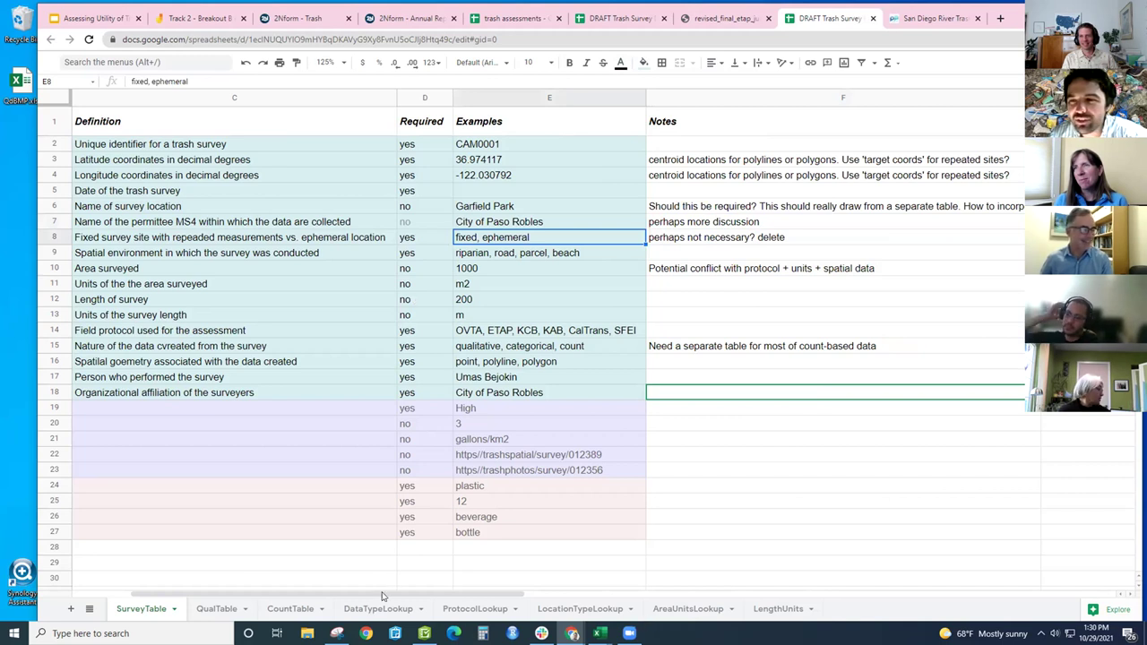
{"action": "scroll", "coordinate": [250, 574], "scroll_direction": "left", "scroll_amount": 3}
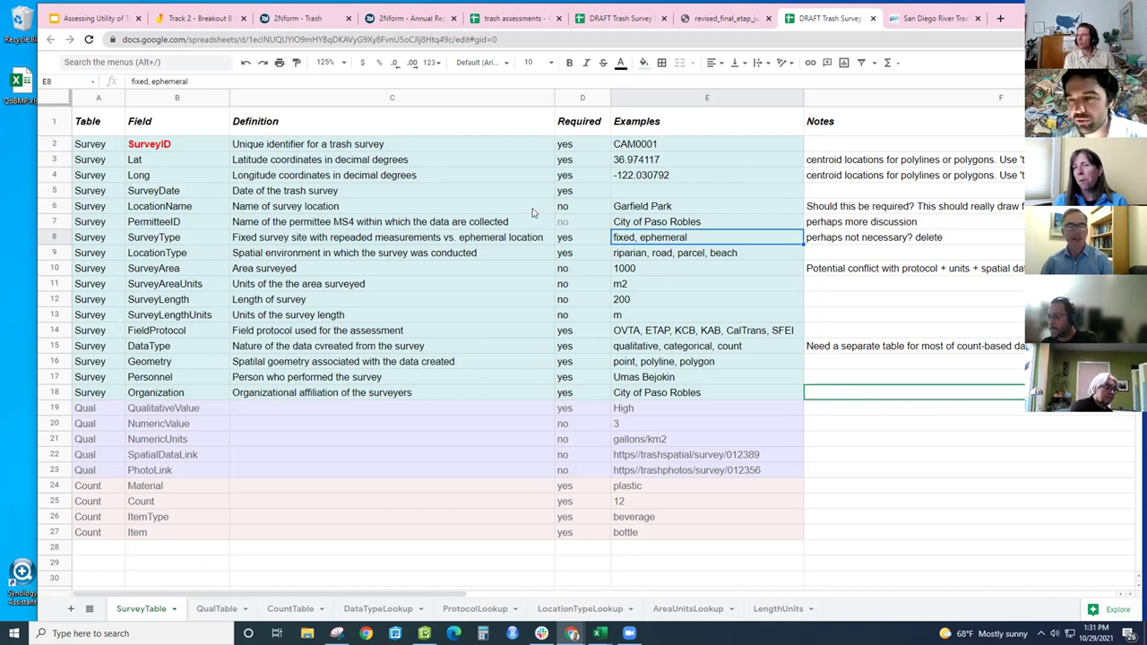
- Set the text colour of the PermitteeID row's Required value to black
{"action": "left_click", "coordinate": [312, 267]}
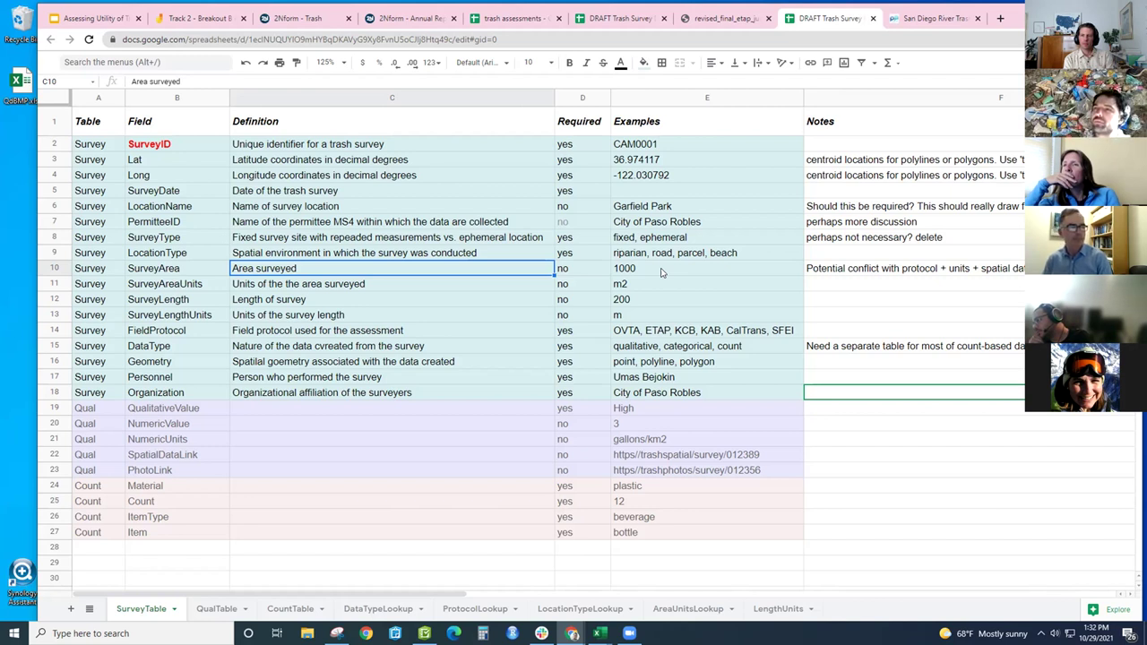
{"action": "left_click", "coordinate": [579, 223]}
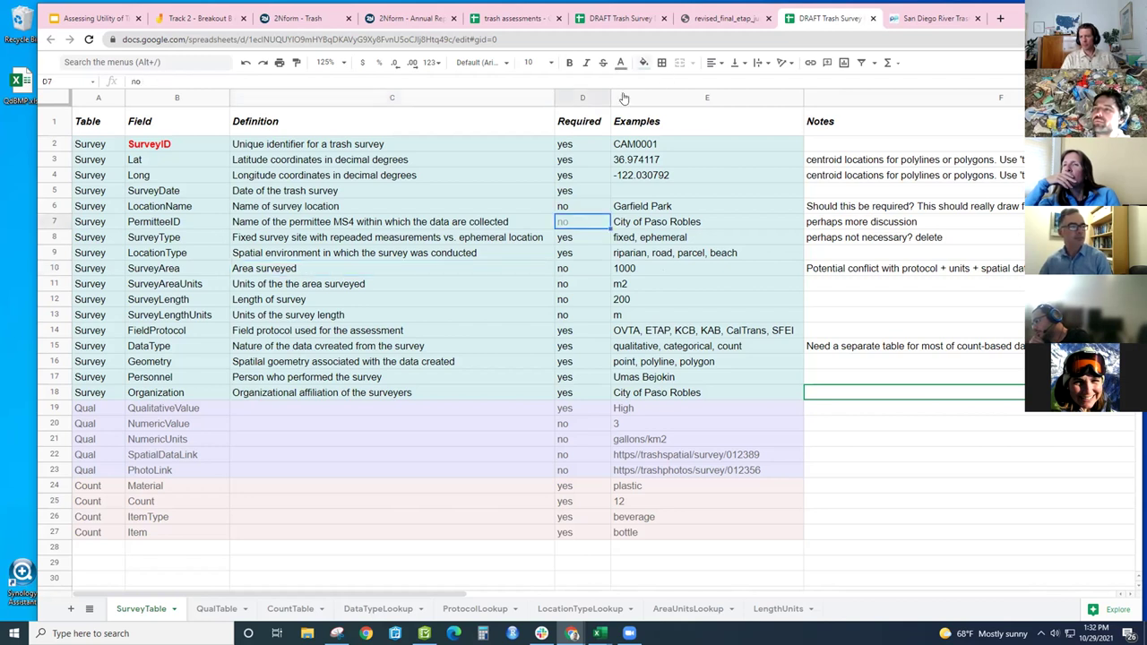
{"action": "left_click", "coordinate": [620, 62]}
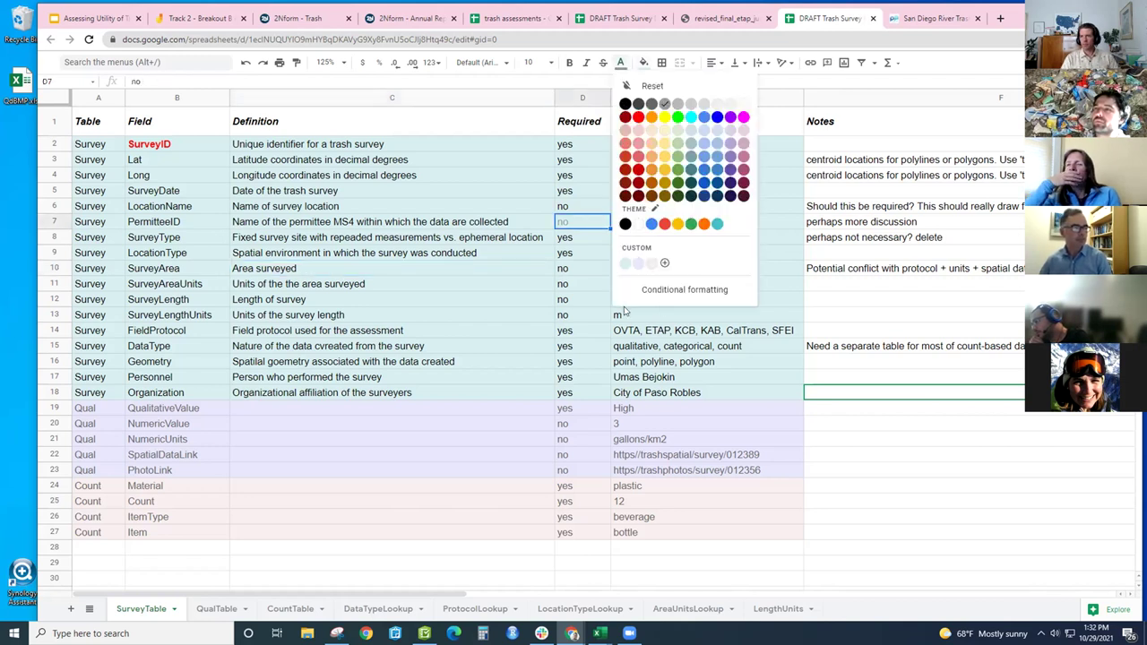
{"action": "left_click", "coordinate": [624, 311]}
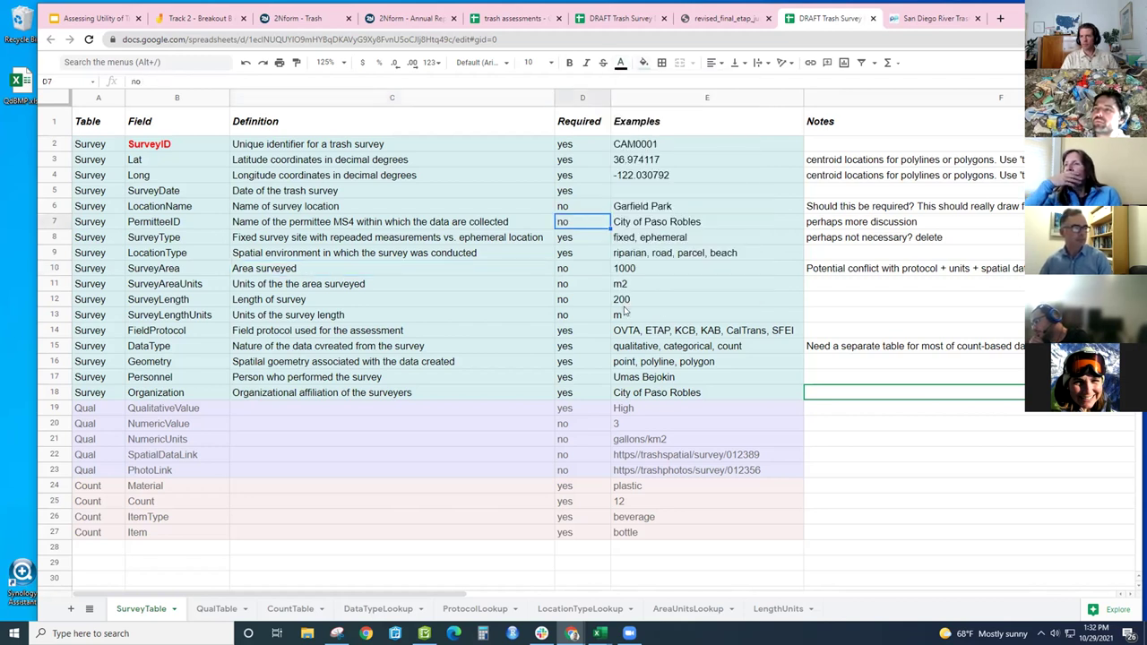
{"action": "left_click", "coordinate": [544, 259]}
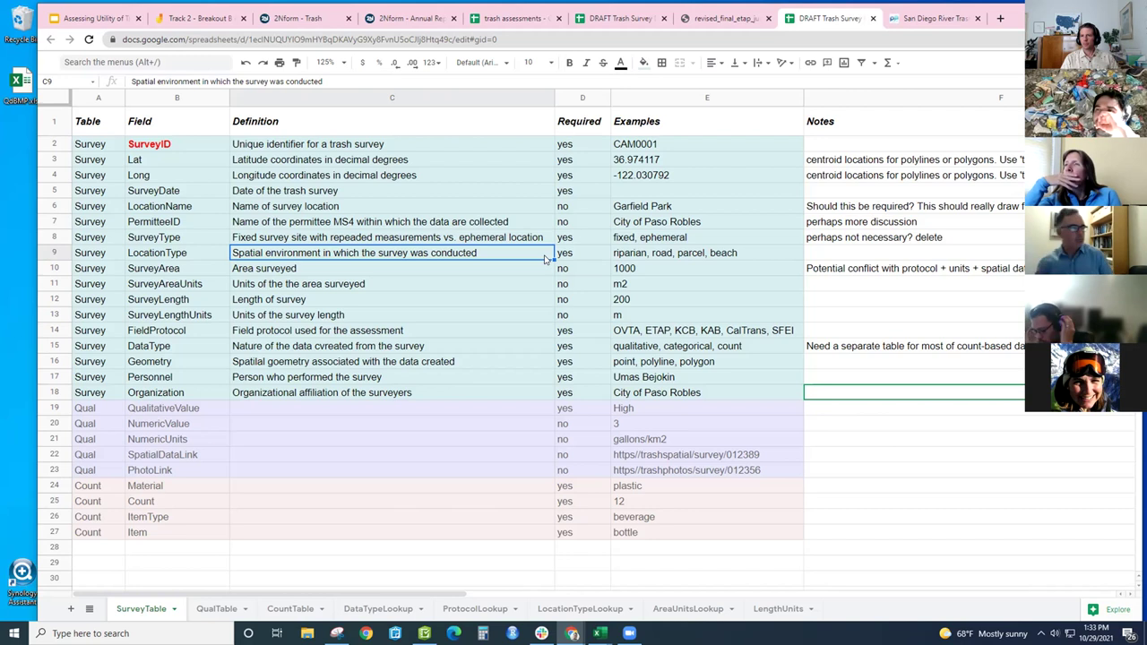
- Enter 10/31/2021 as the example for the SurveyDate field
{"action": "left_click", "coordinate": [683, 193]}
{"action": "type", "text": "10/31/2021"}
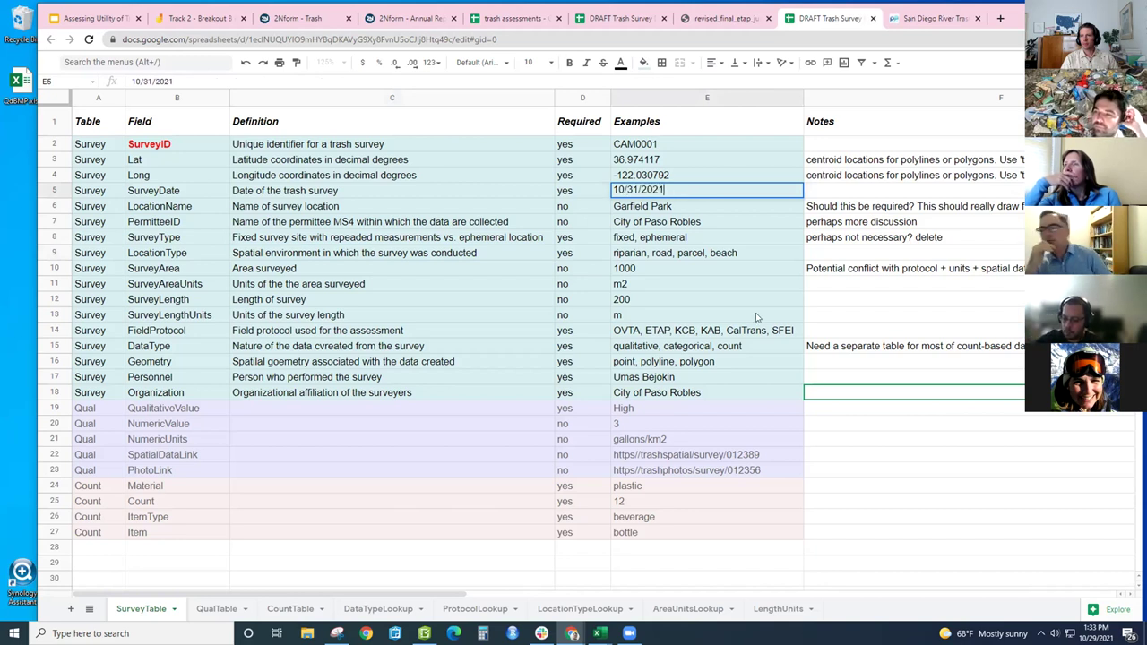
{"action": "left_click", "coordinate": [756, 315]}
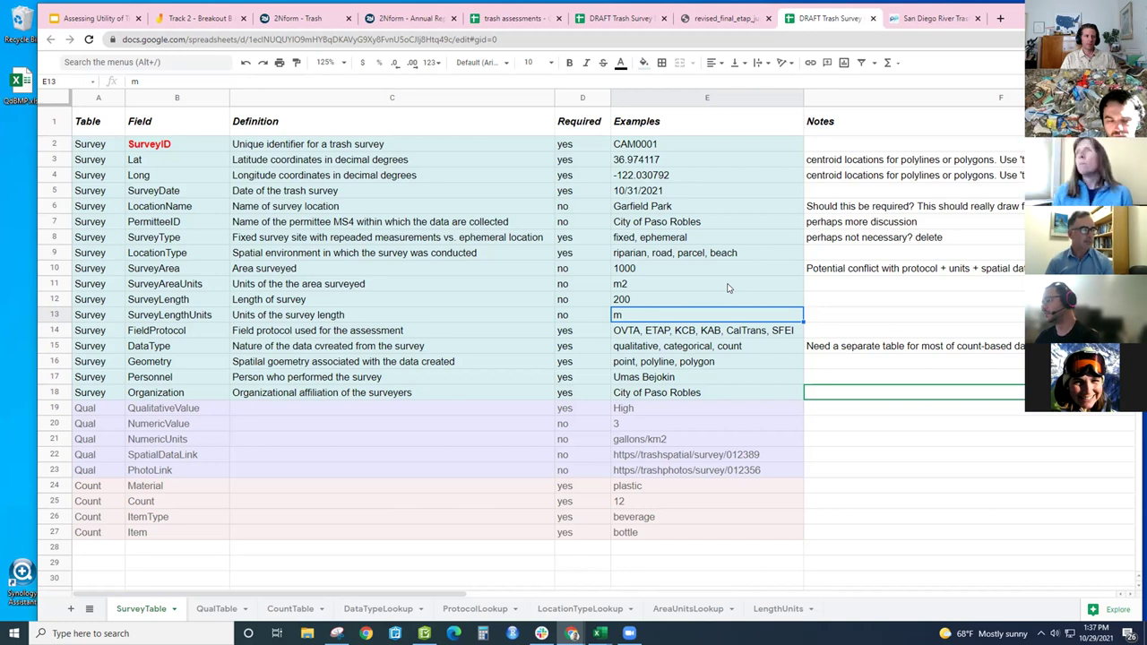
- Review the LocationName, LocationType, SurveyArea and SurveyAreaUnits rows of the survey table one by one
{"action": "left_click", "coordinate": [52, 206]}
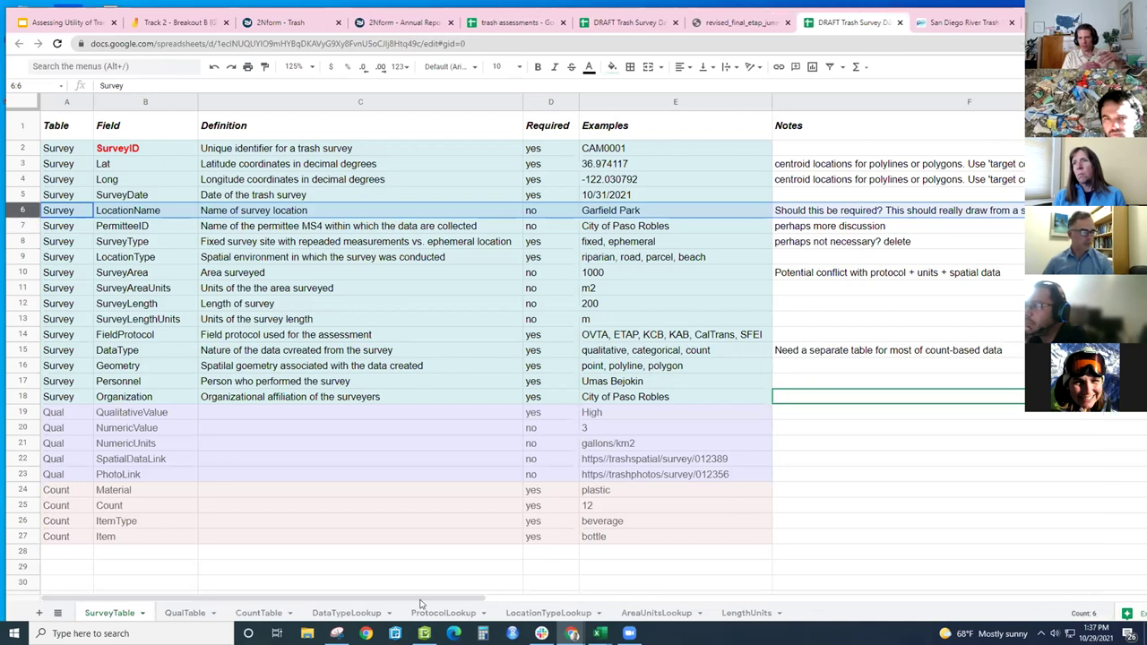
{"action": "left_click", "coordinate": [549, 595]}
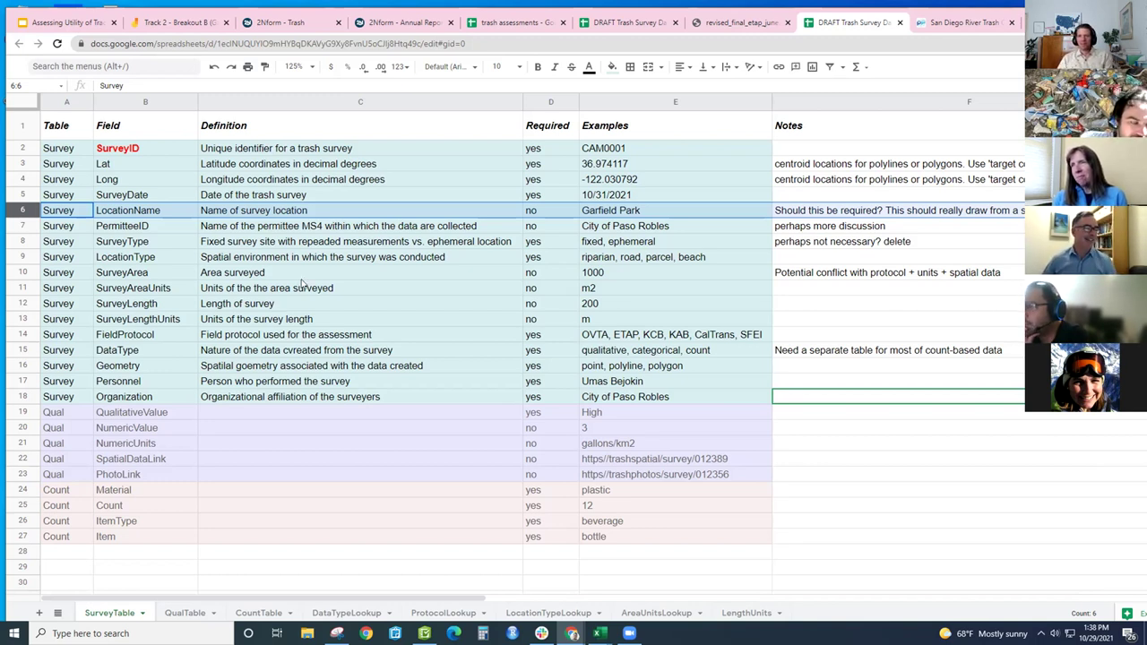
{"action": "left_click", "coordinate": [301, 279]}
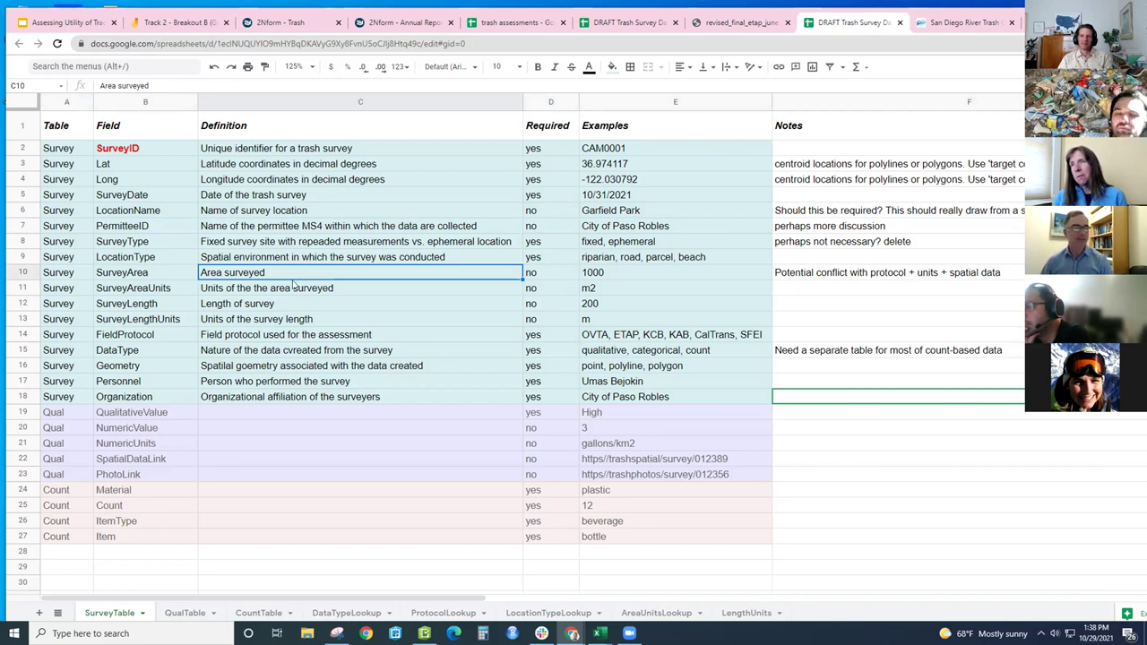
{"action": "left_click", "coordinate": [190, 281]}
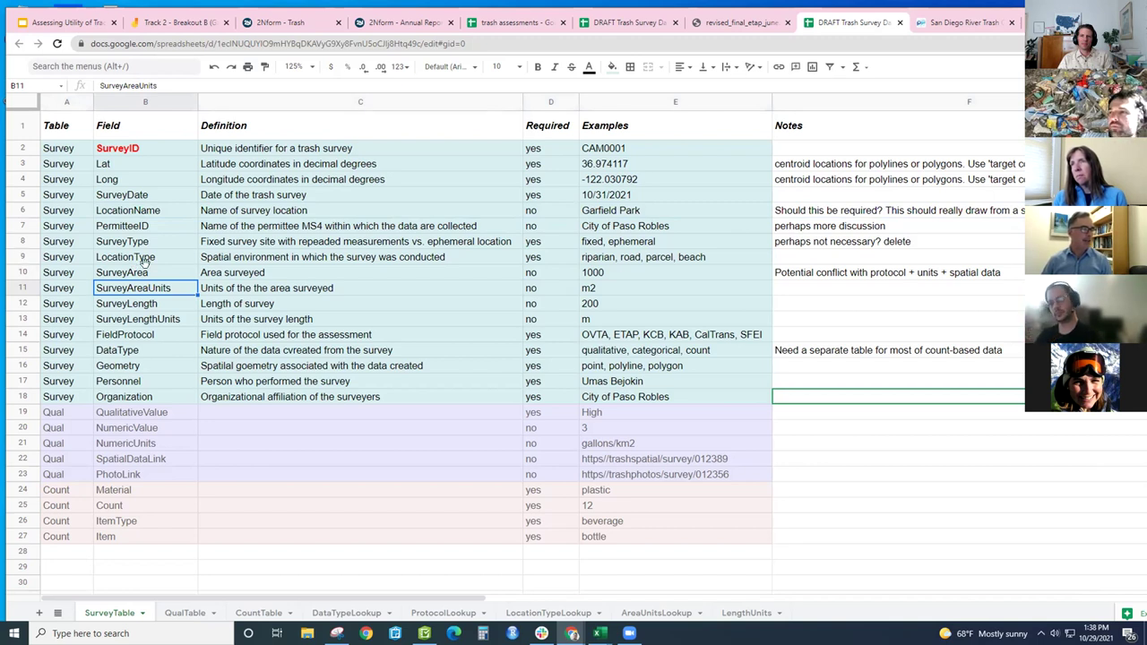
{"action": "left_click", "coordinate": [23, 259]}
{"action": "left_click", "coordinate": [119, 257]}
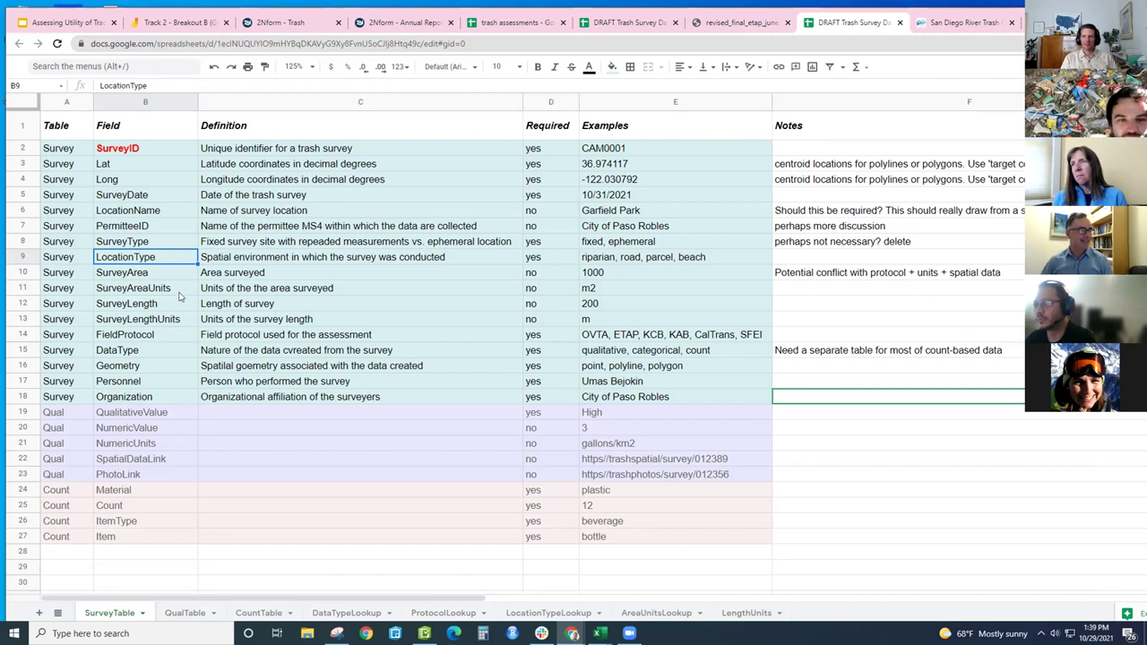
{"action": "left_click", "coordinate": [148, 278]}
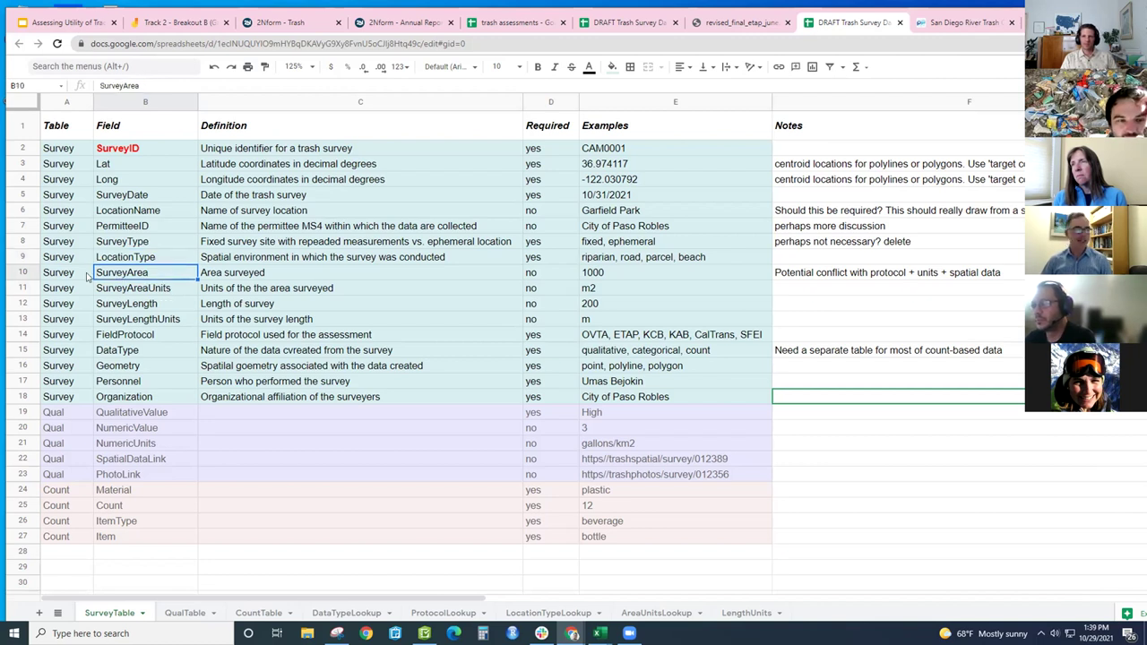
{"action": "left_click", "coordinate": [21, 273]}
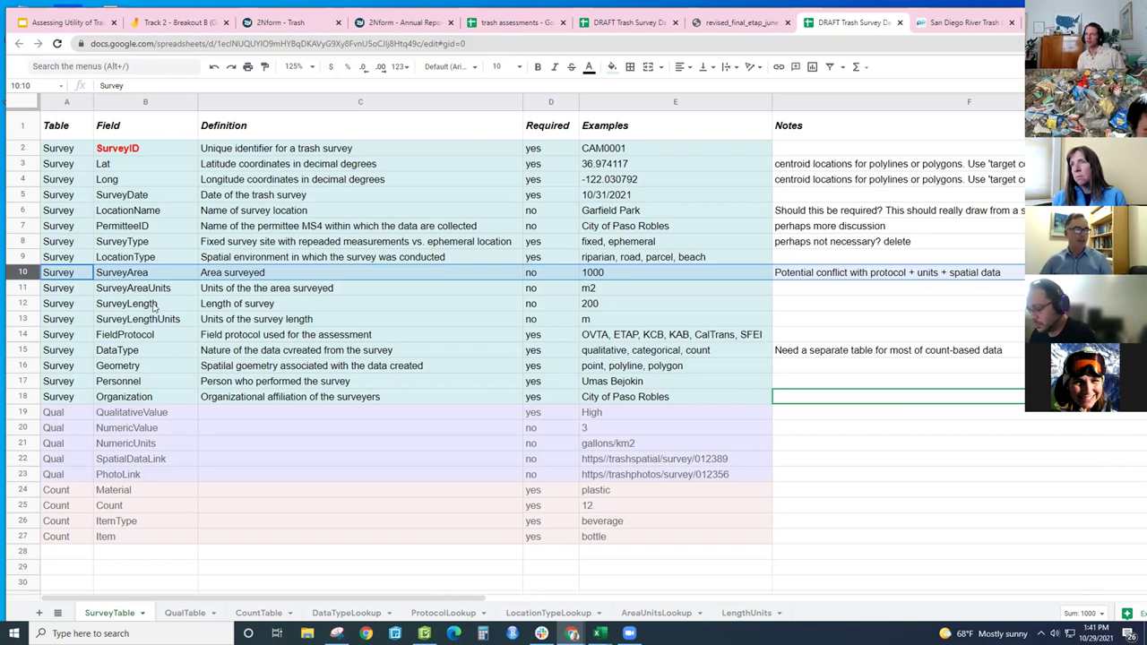
{"action": "left_click", "coordinate": [19, 286]}
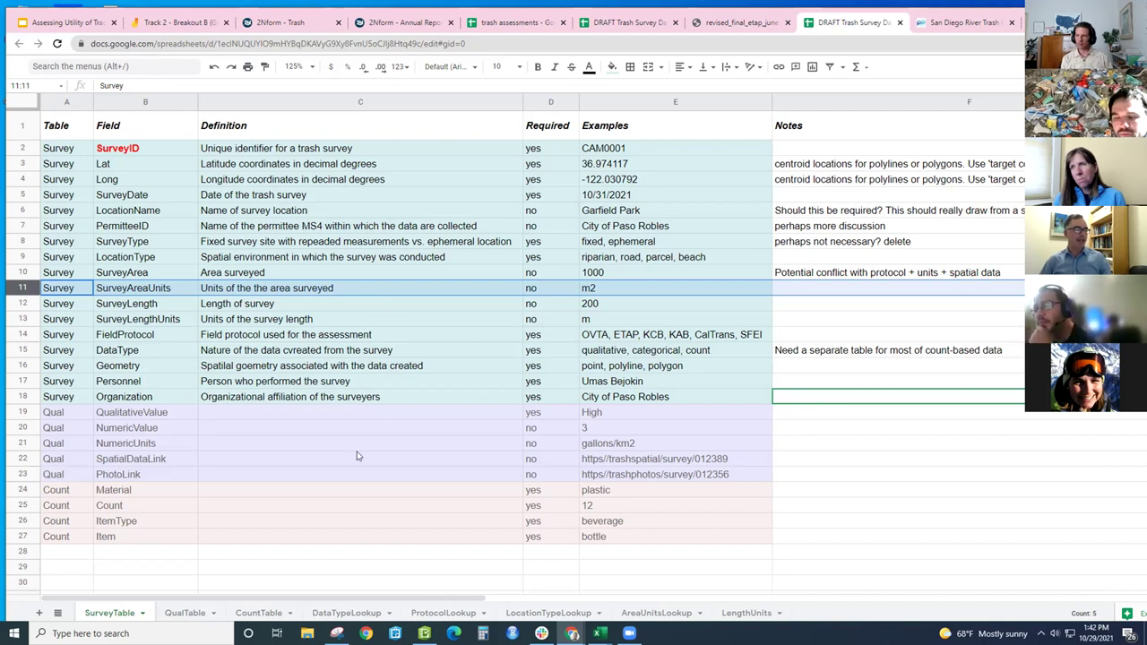
- Extend the SurveyAreaUnits examples so they list m2, ac, mi2
{"action": "left_click_drag", "start_coordinate": [356, 414], "coordinate": [356, 457]}
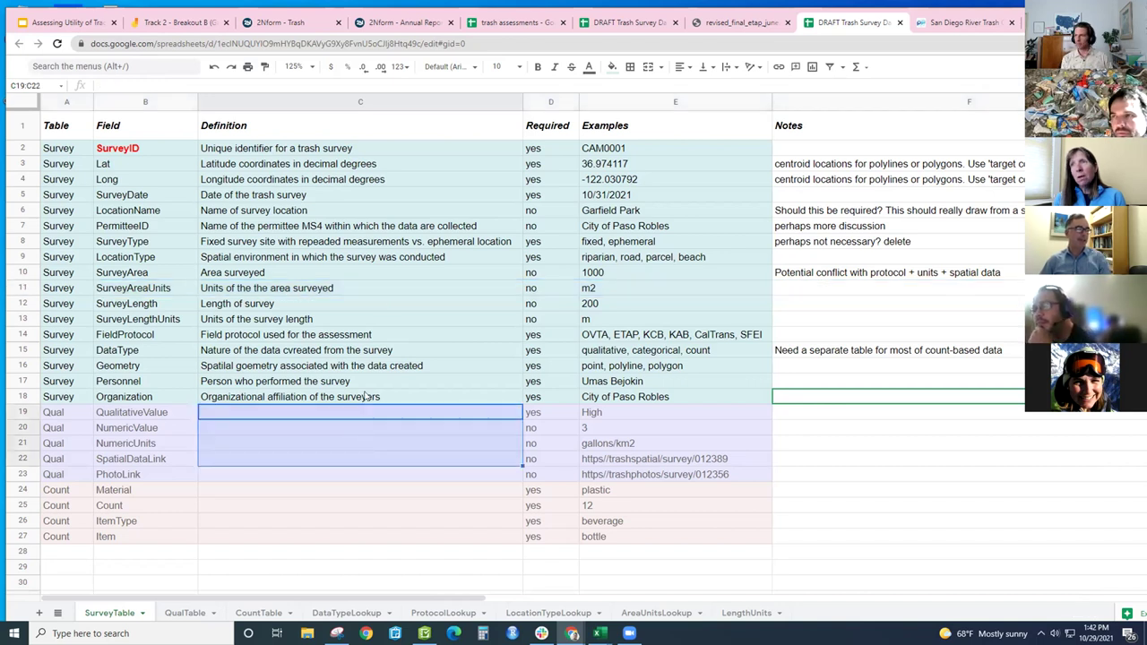
{"action": "left_click", "coordinate": [353, 303]}
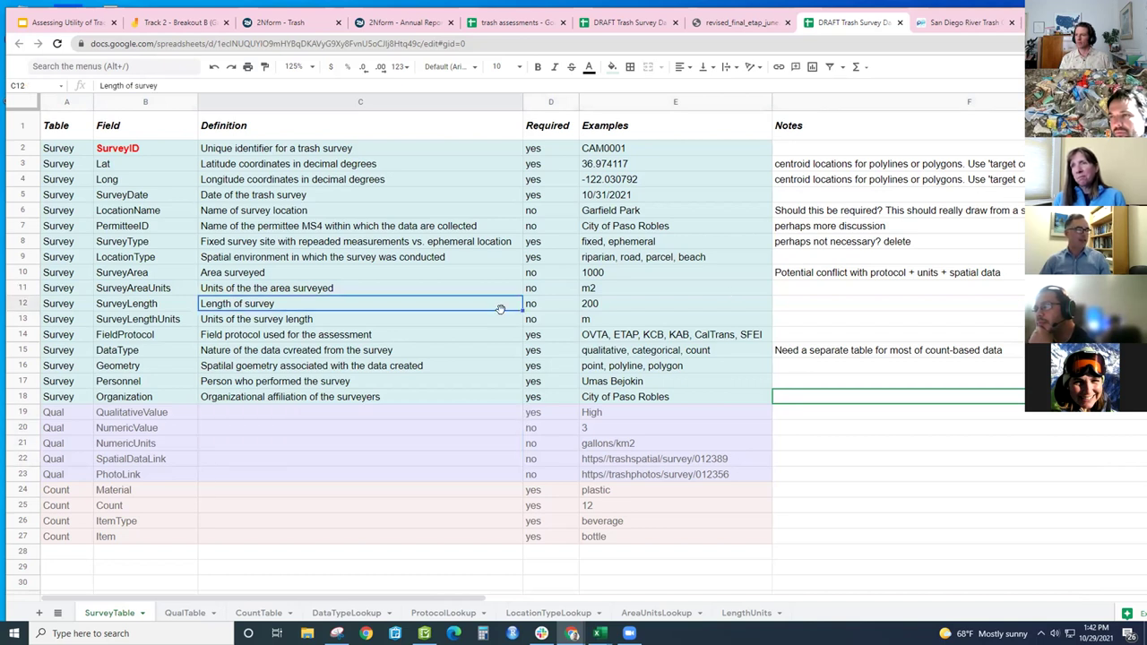
{"action": "left_click", "coordinate": [649, 287]}
{"action": "double_click", "coordinate": [649, 285]}
{"action": "type", "text": ", ac, mi2"}
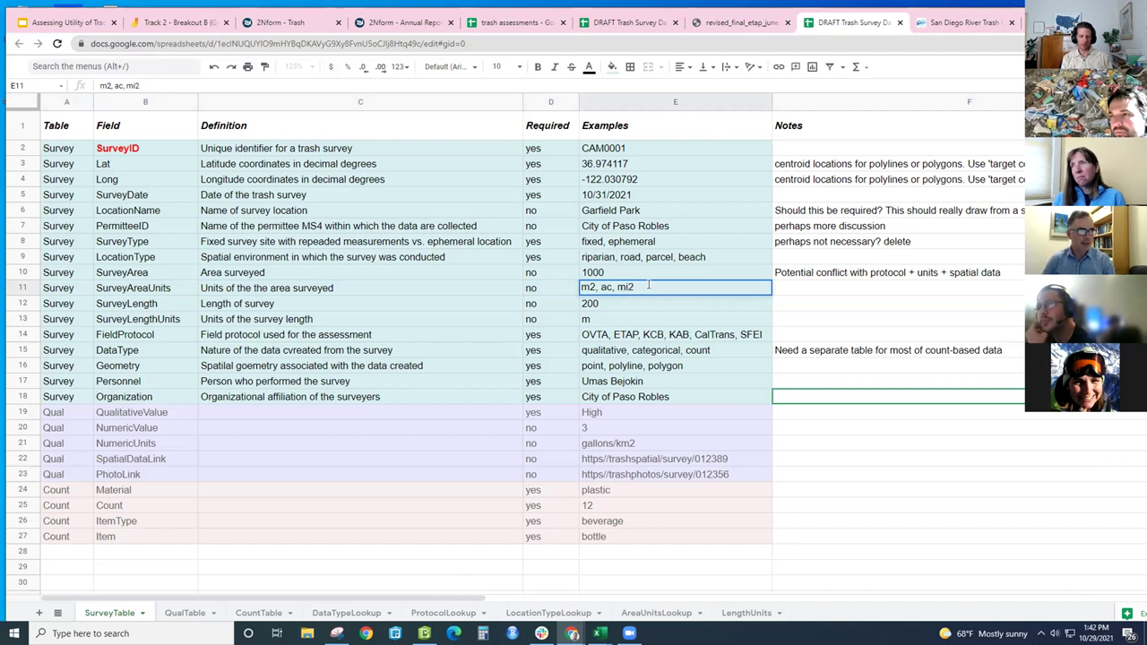
{"action": "left_click", "coordinate": [608, 354]}
{"action": "left_click", "coordinate": [123, 322]}
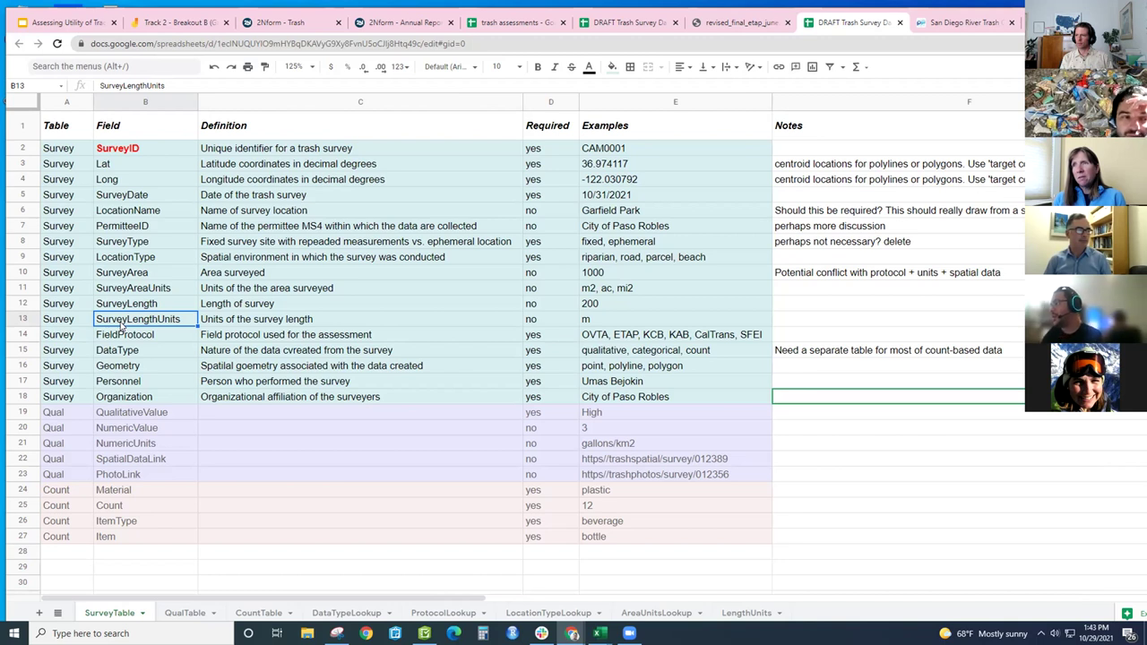
{"action": "left_click", "coordinate": [802, 303]}
{"action": "type", "text": "De"}
{"action": "key", "text": "BackSpace"}
{"action": "type", "text": "o we want "}
{"action": "type", "text": "ot"}
{"action": "key", "text": "BackSpace"}
{"action": "key", "text": "BackSpace"}
{"action": "type", "text": "to"}
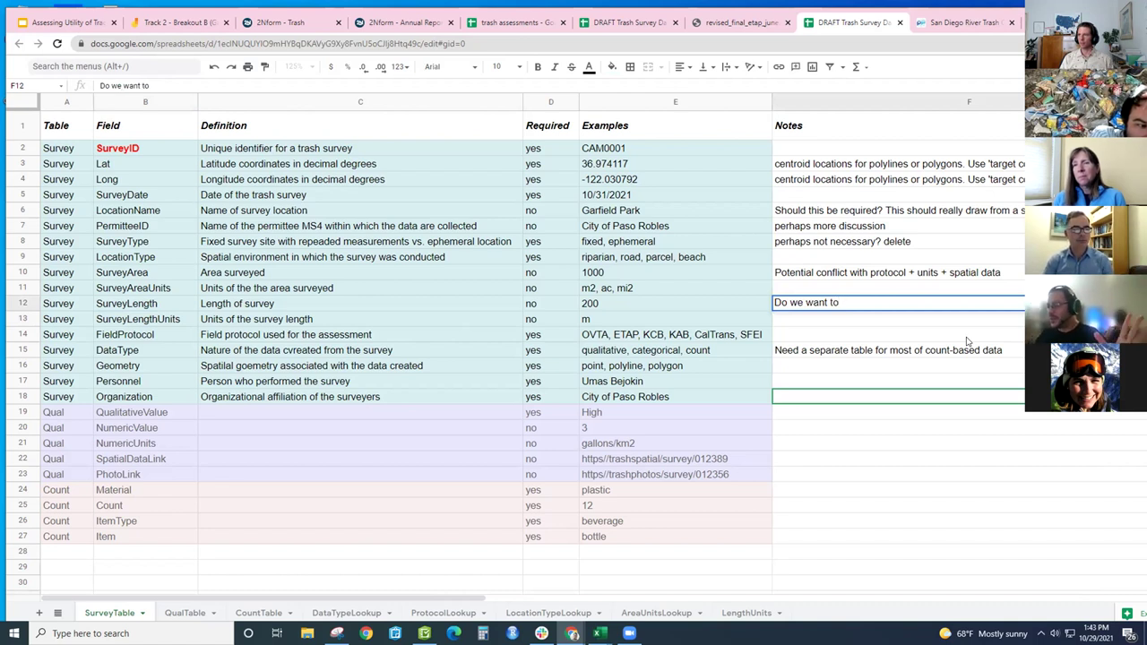
{"action": "key", "text": "ctrl+a"}
{"action": "key", "text": "BackSpace"}
- Enter the SurveyLength note "There is always an area, so so wes want to allow only length"
{"action": "type", "text": "Ther is always an area."}
{"action": "key", "text": "BackSpace"}
{"action": "key", "text": "BackSpace"}
{"action": "key", "text": "BackSpace"}
{"action": "key", "text": "BackSpace"}
{"action": "key", "text": "BackSpace"}
{"action": "key", "text": "BackSpace"}
{"action": "key", "text": "BackSpace"}
{"action": "key", "text": "BackSpace"}
{"action": "key", "text": "BackSpace"}
{"action": "key", "text": "BackSpace"}
{"action": "key", "text": "BackSpace"}
{"action": "key", "text": "BackSpace"}
{"action": "key", "text": "BackSpace"}
{"action": "key", "text": "BackSpace"}
{"action": "key", "text": "BackSpace"}
{"action": "key", "text": "BackSpace"}
{"action": "key", "text": "BackSpace"}
{"action": "key", "text": "BackSpace"}
{"action": "key", "text": "BackSpace"}
{"action": "type", "text": "e is always an area"}
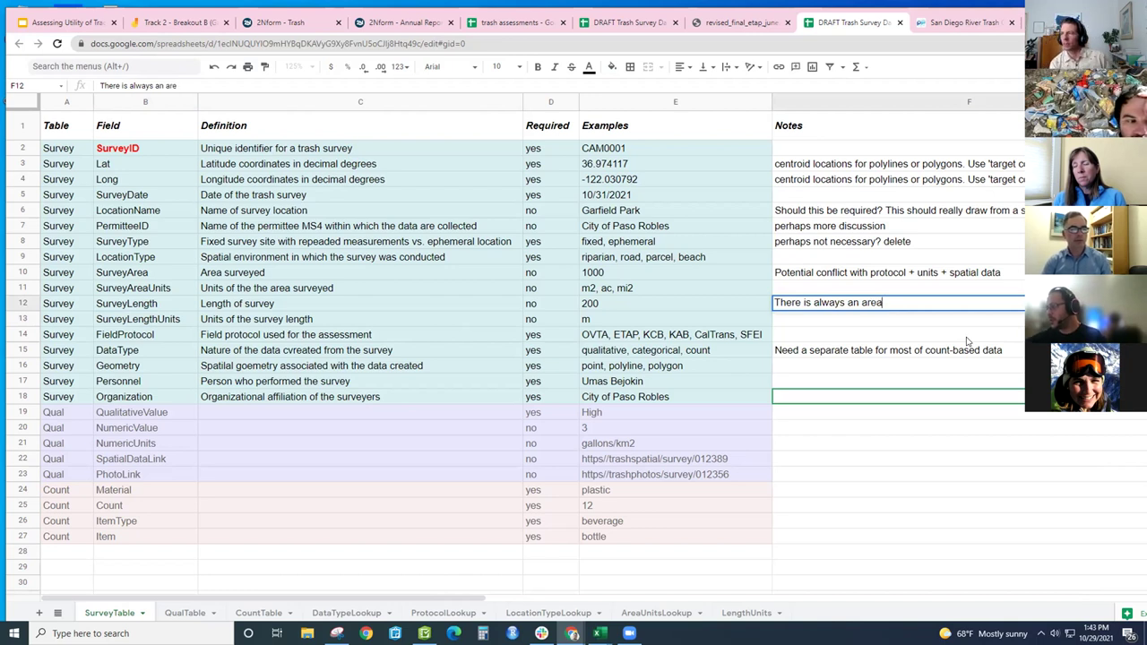
{"action": "type", "text": ", so so wes want to allow only length"}
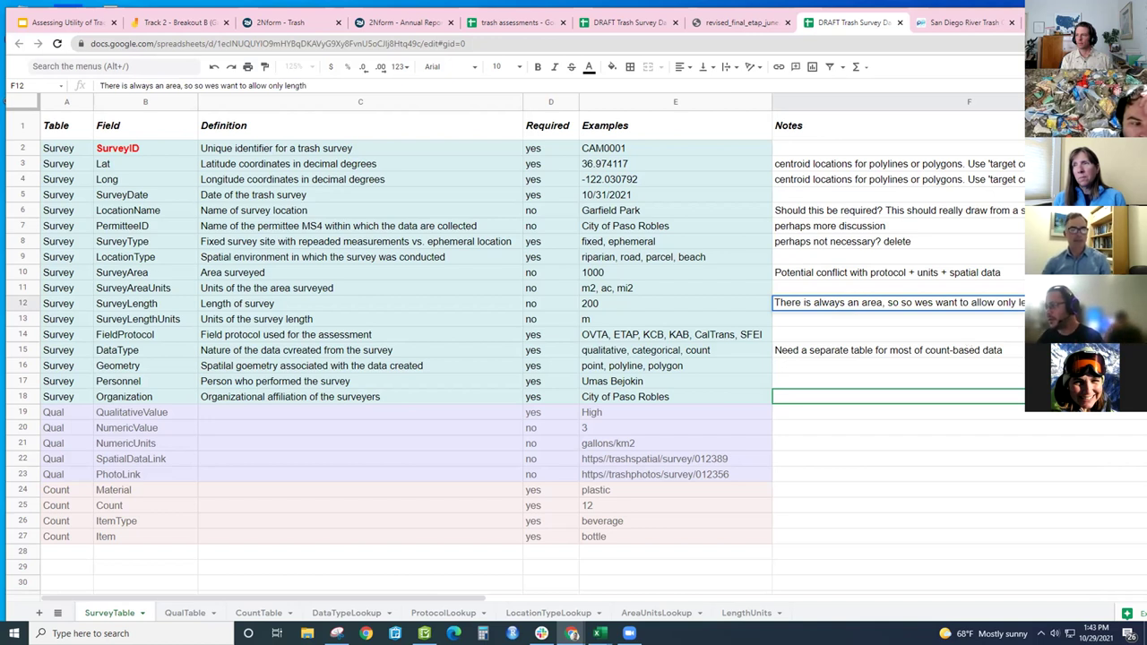
{"action": "left_click", "coordinate": [553, 288]}
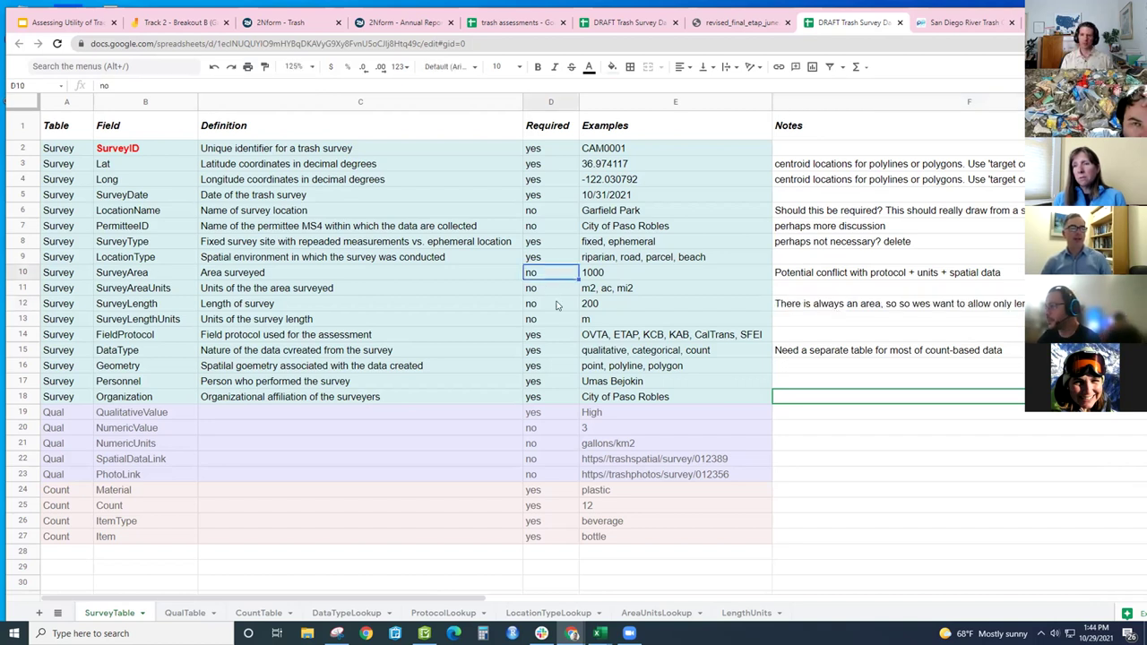
- Review the area and length rows and compare whether each of these fields is required
{"action": "left_click", "coordinate": [541, 274]}
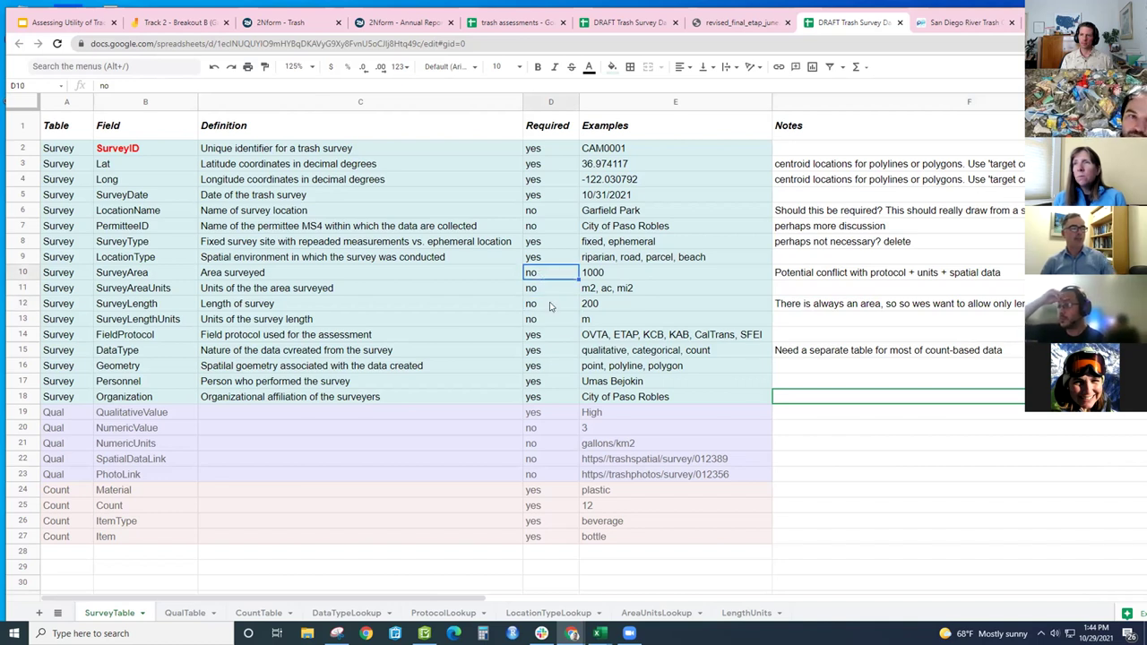
{"action": "left_click", "coordinate": [551, 306]}
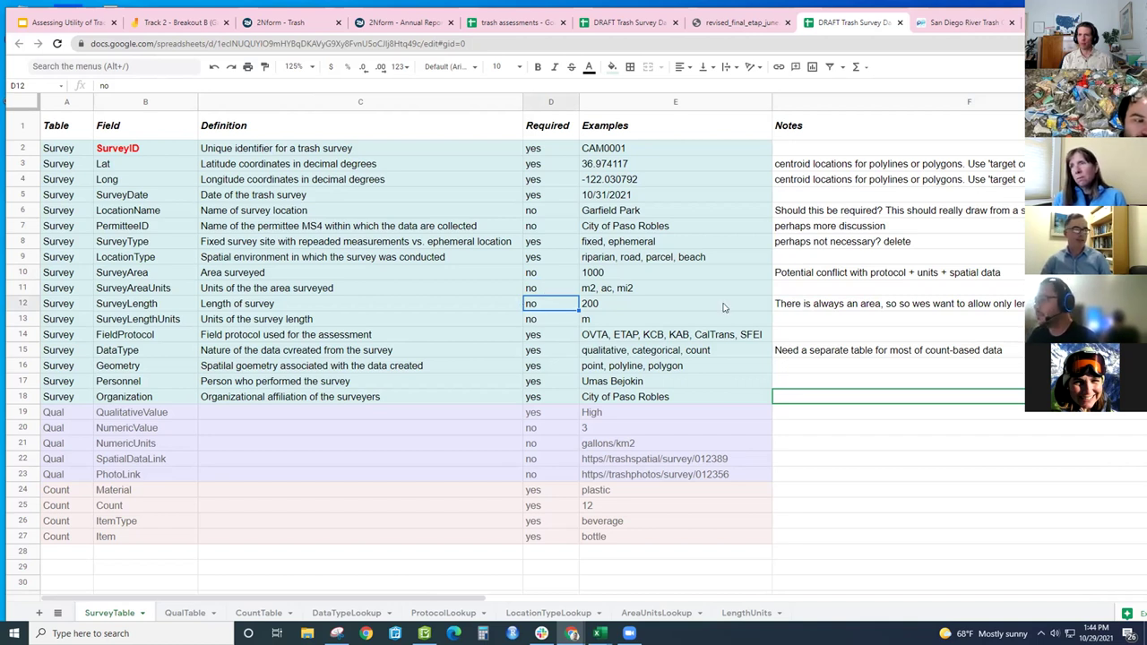
{"action": "left_click", "coordinate": [858, 323]}
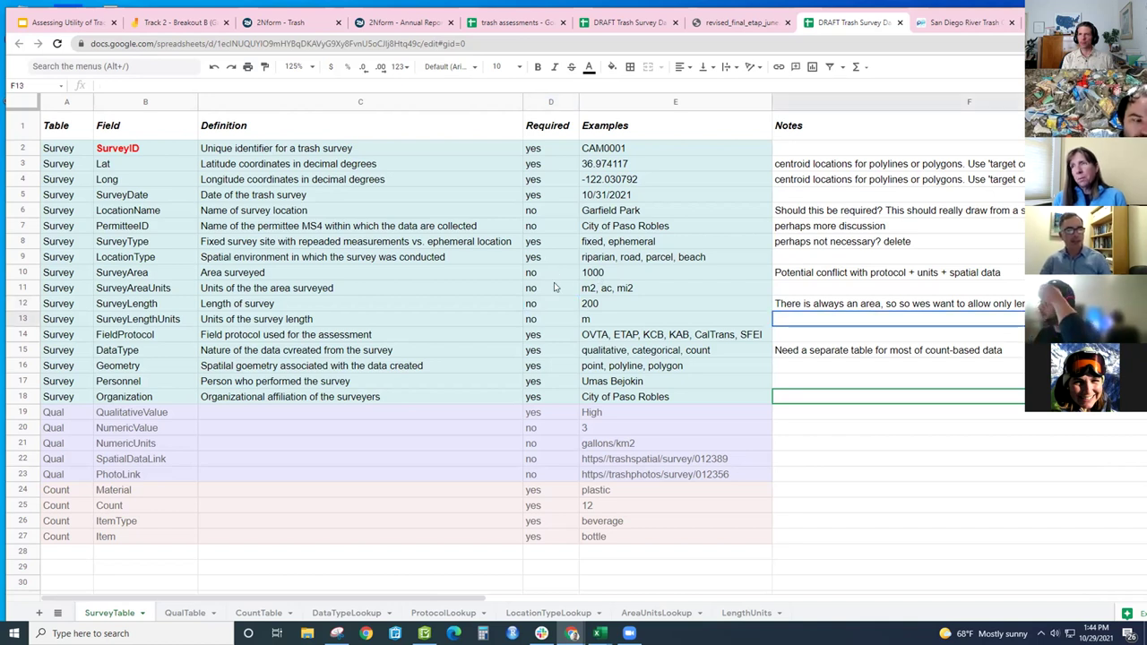
{"action": "left_click", "coordinate": [554, 277]}
{"action": "left_click", "coordinate": [554, 287]}
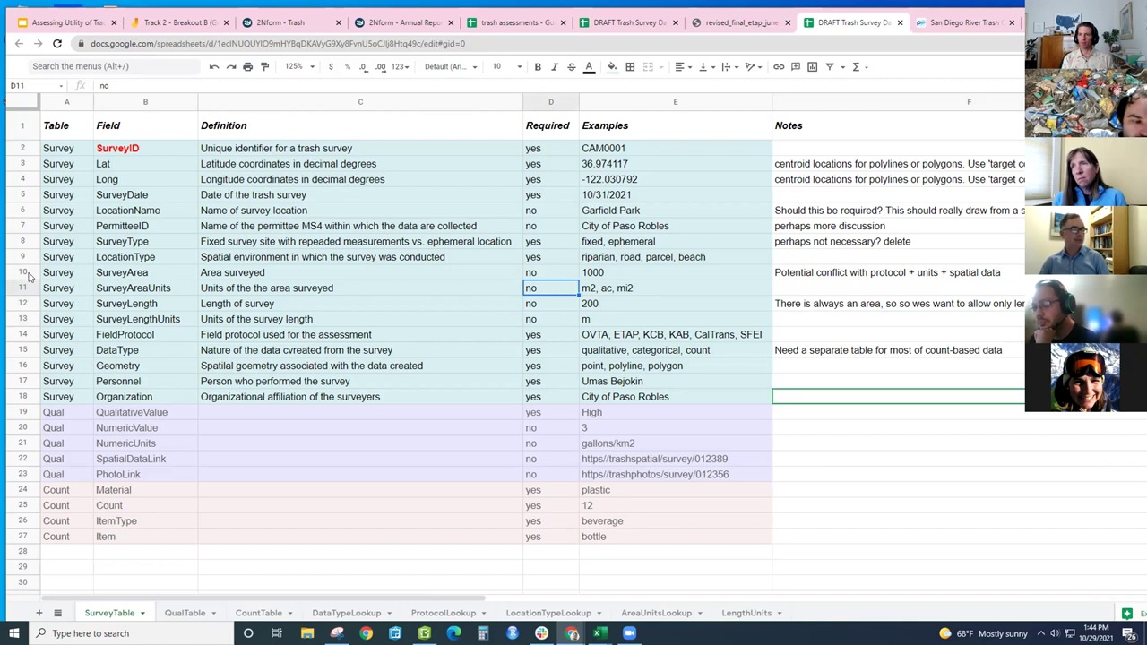
{"action": "left_click_drag", "start_coordinate": [24, 272], "coordinate": [25, 284]}
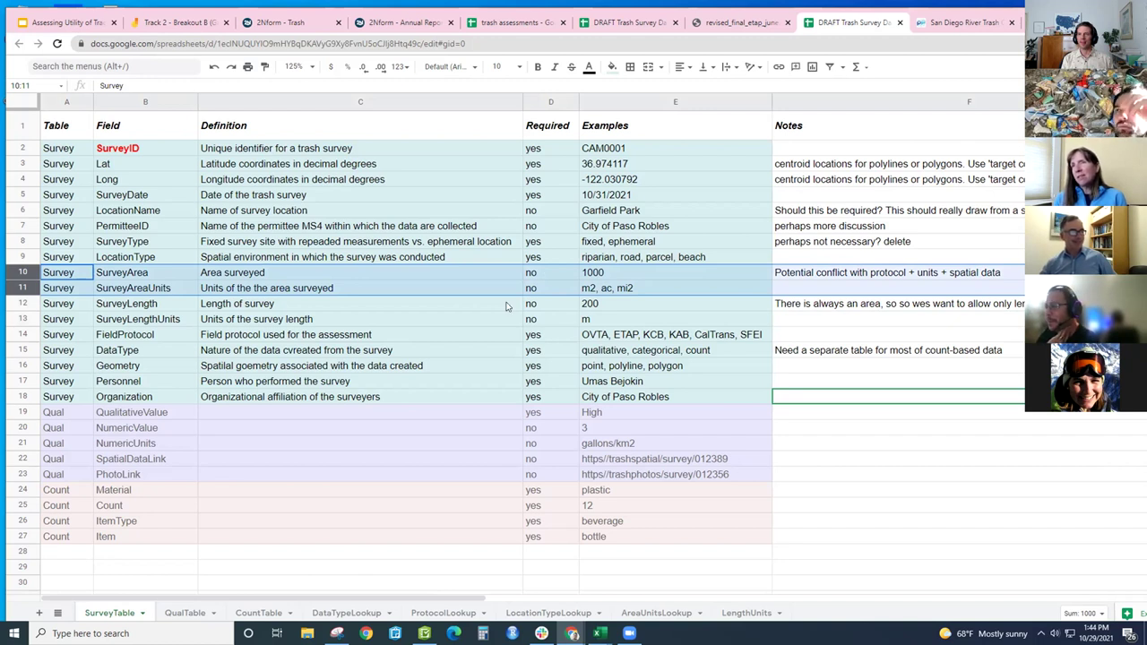
{"action": "left_click", "coordinate": [18, 303]}
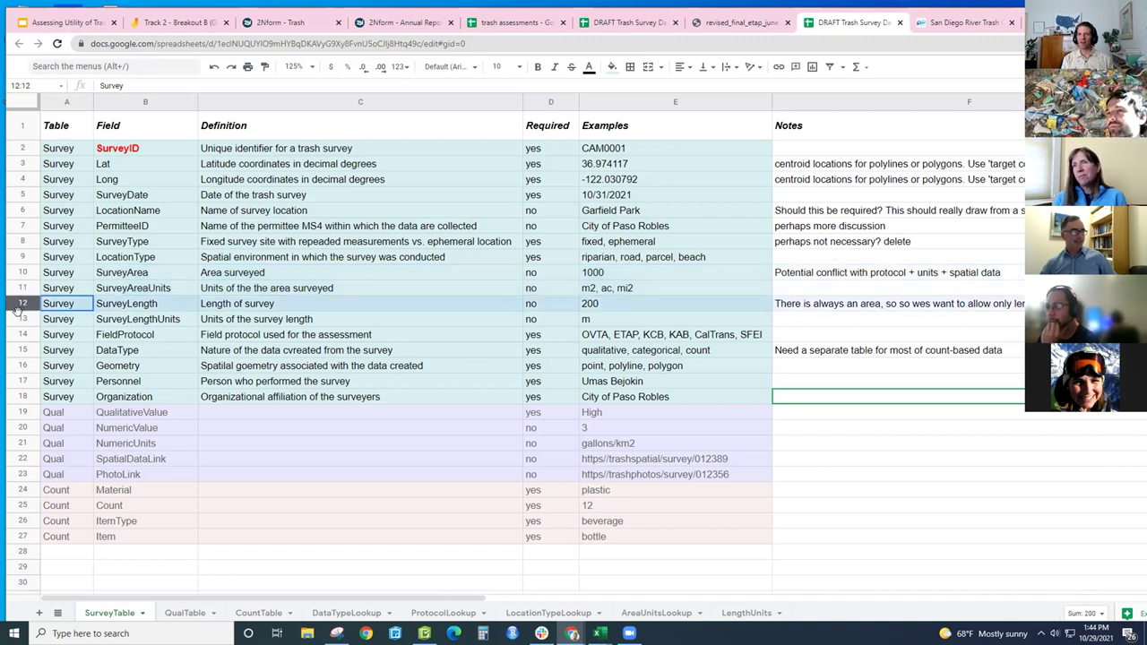
{"action": "left_click", "coordinate": [20, 318], "text": "shift"}
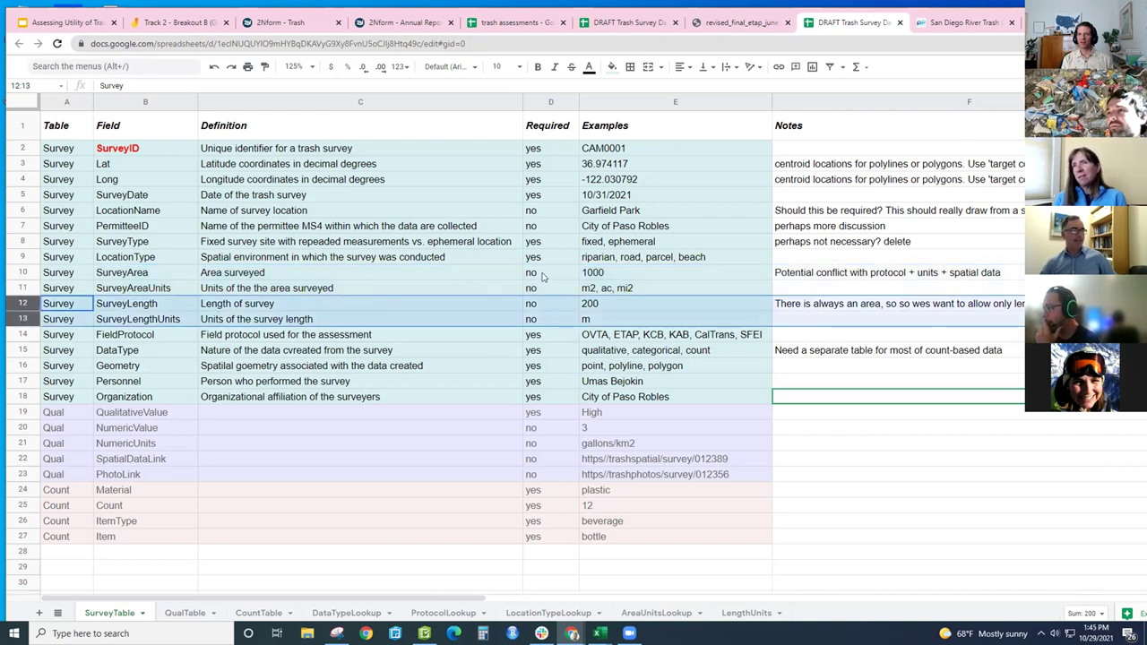
{"action": "left_click", "coordinate": [540, 288]}
{"action": "left_click", "coordinate": [543, 275]}
{"action": "left_click", "coordinate": [531, 305]}
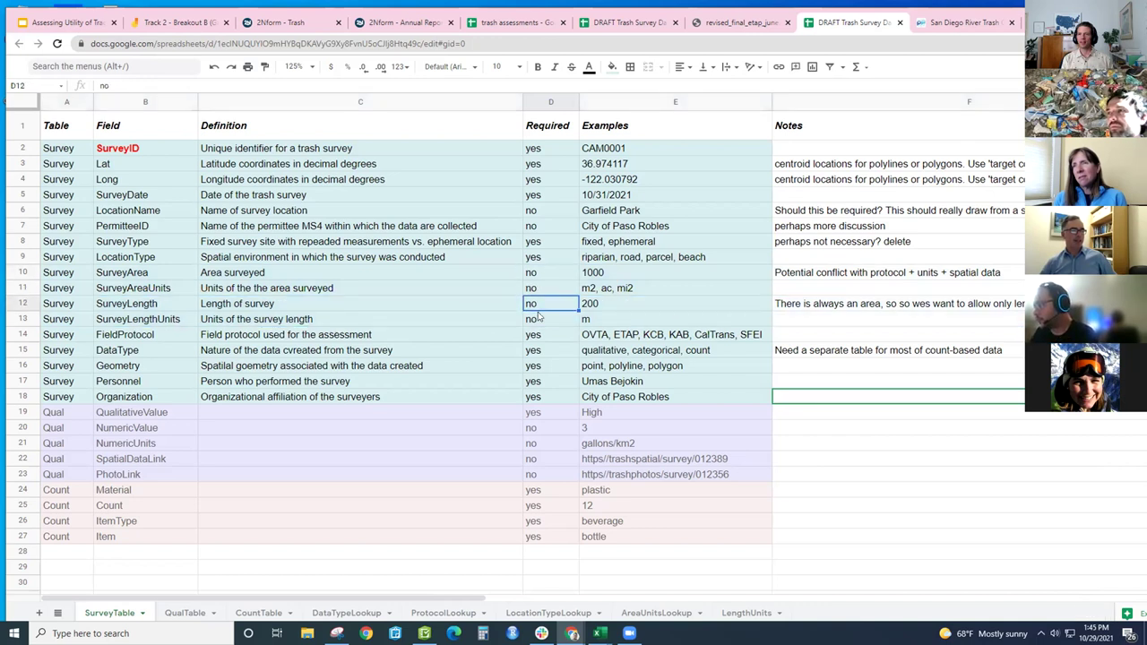
- Set the Required value of the SurveyArea and SurveyAreaUnits rows to yes
{"action": "left_click", "coordinate": [538, 277]}
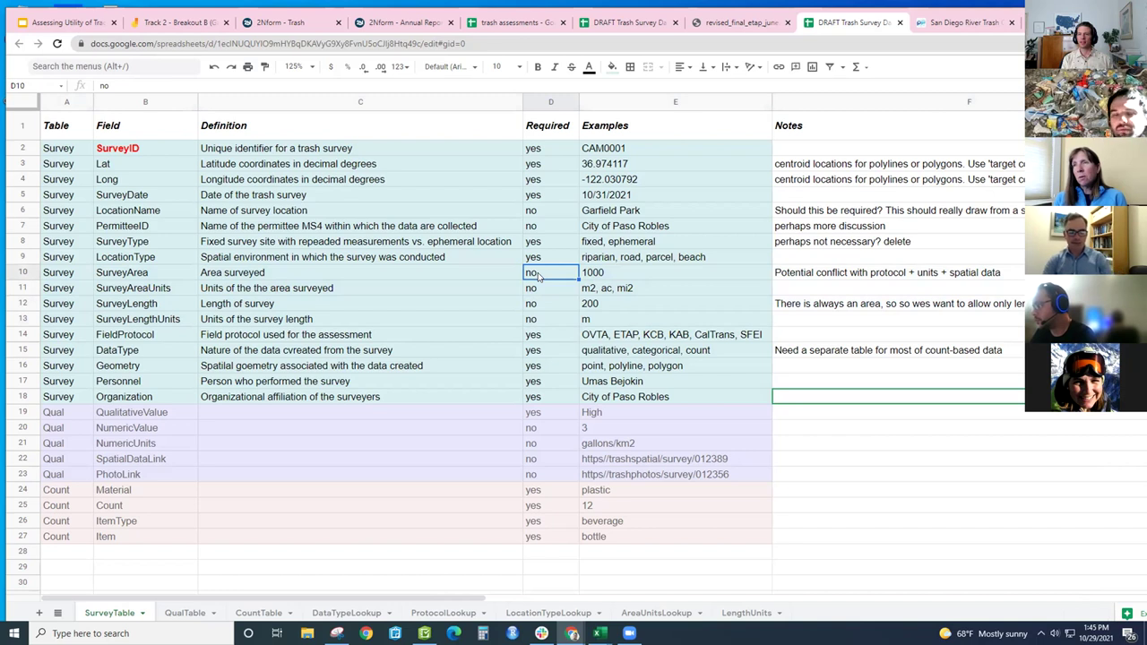
{"action": "type", "text": "yes"}
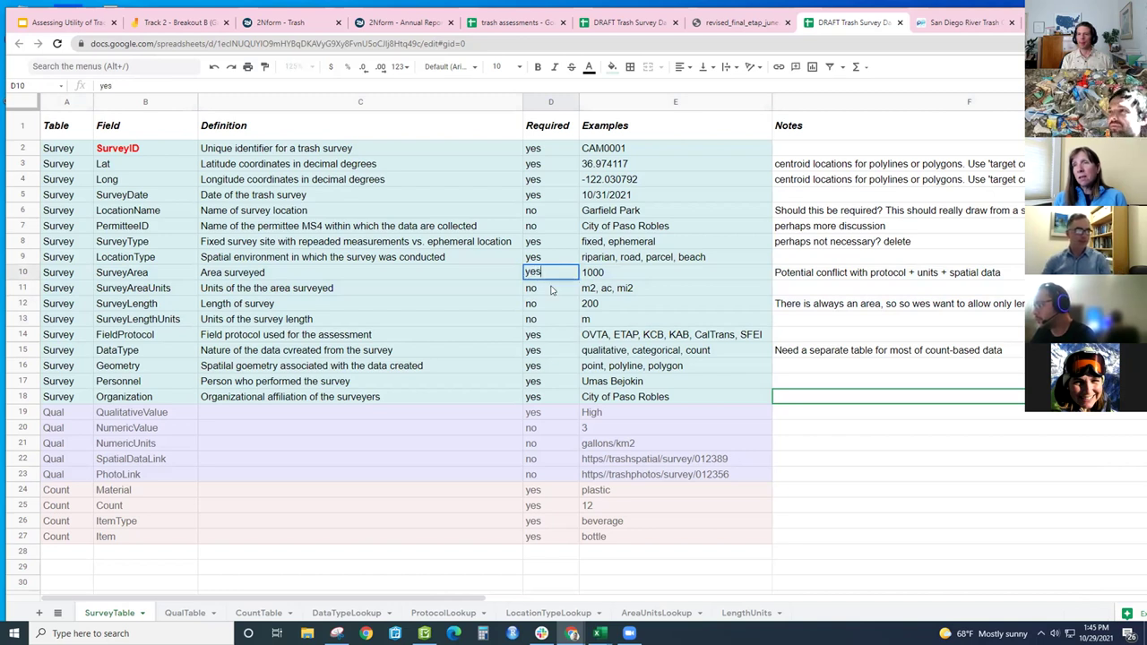
{"action": "left_click", "coordinate": [552, 289]}
{"action": "type", "text": "yes"}
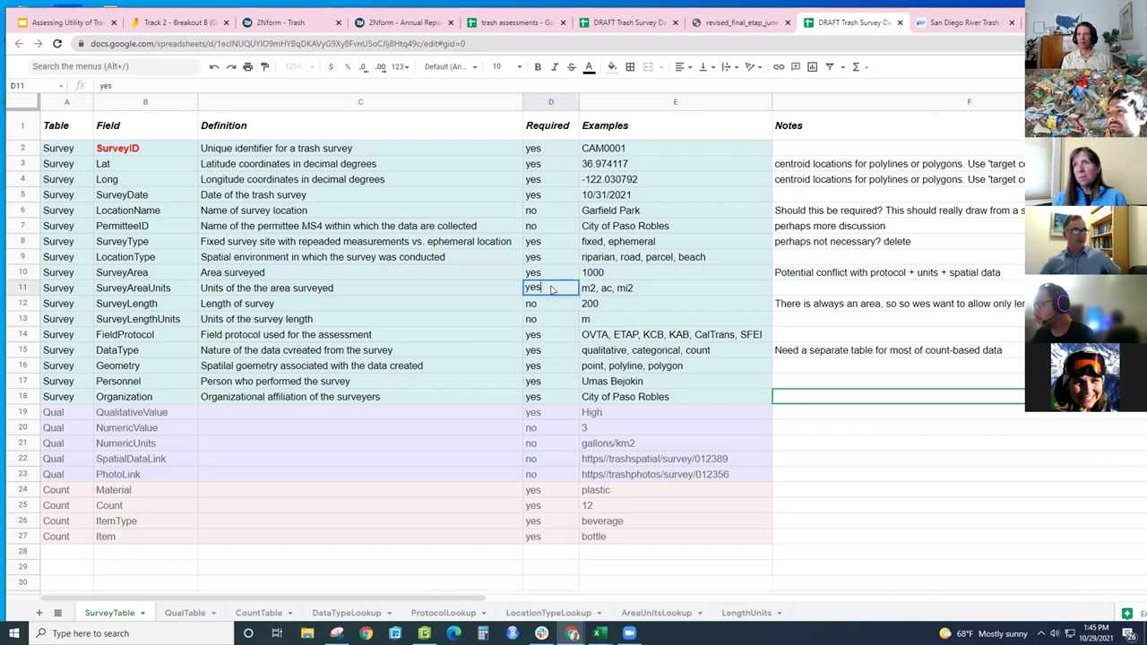
{"action": "key", "text": "Return"}
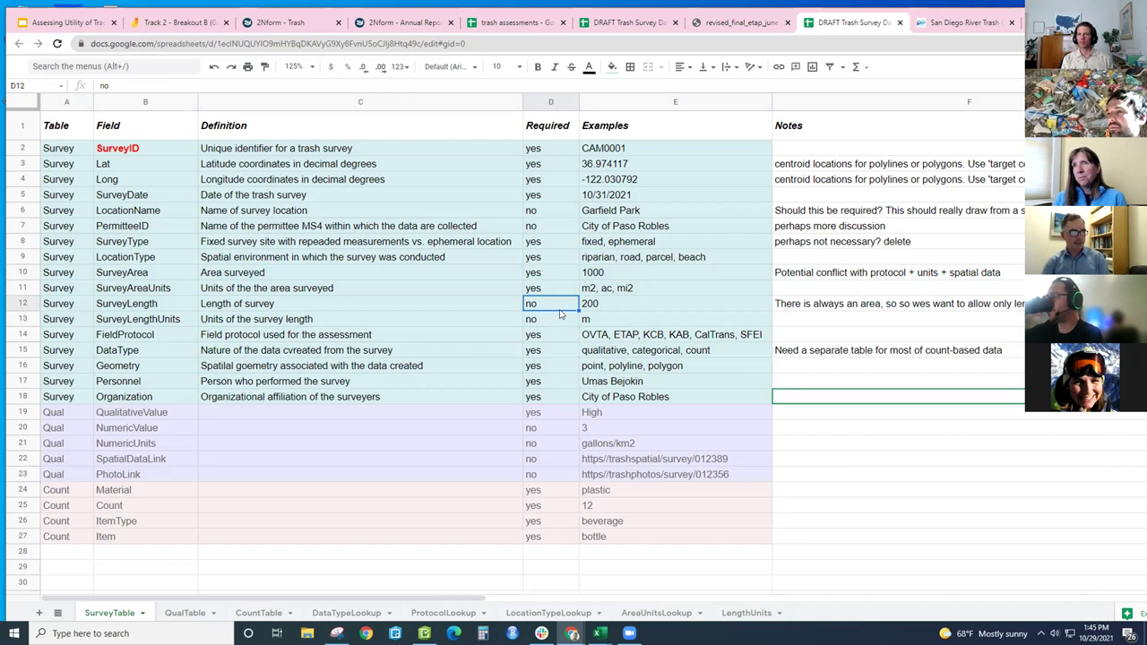
- Set the Required value of the SurveyLength and SurveyLengthUnits rows to yes
{"action": "type", "text": "yes"}
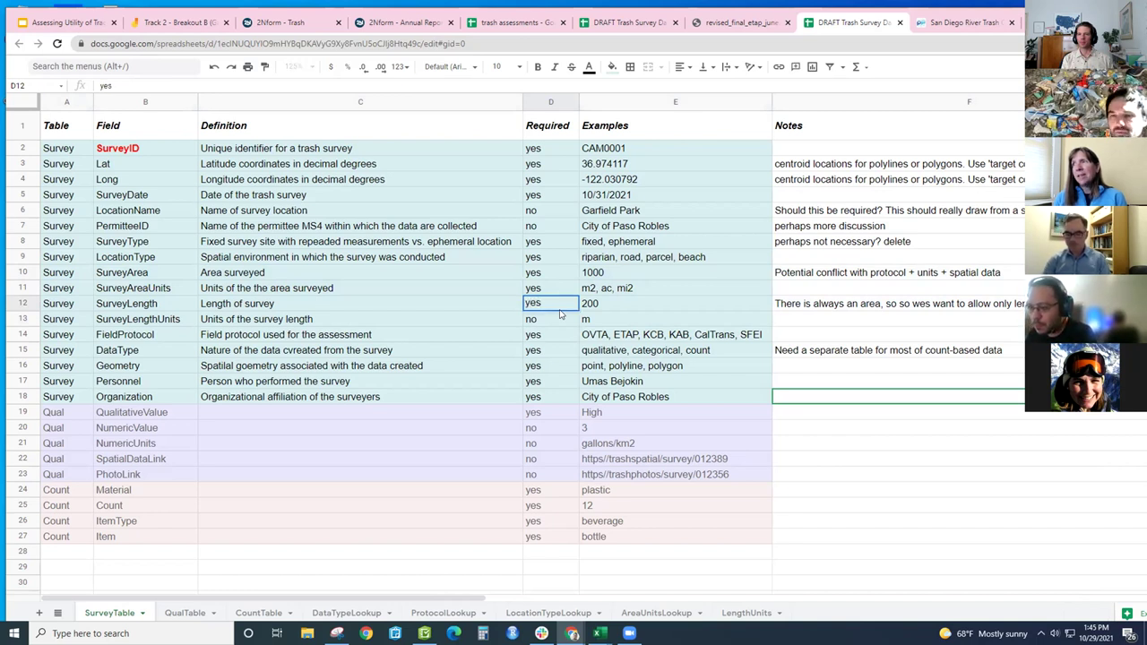
{"action": "key", "text": "BackSpace"}
{"action": "key", "text": "BackSpace"}
{"action": "key", "text": "BackSpace"}
{"action": "type", "text": "no"}
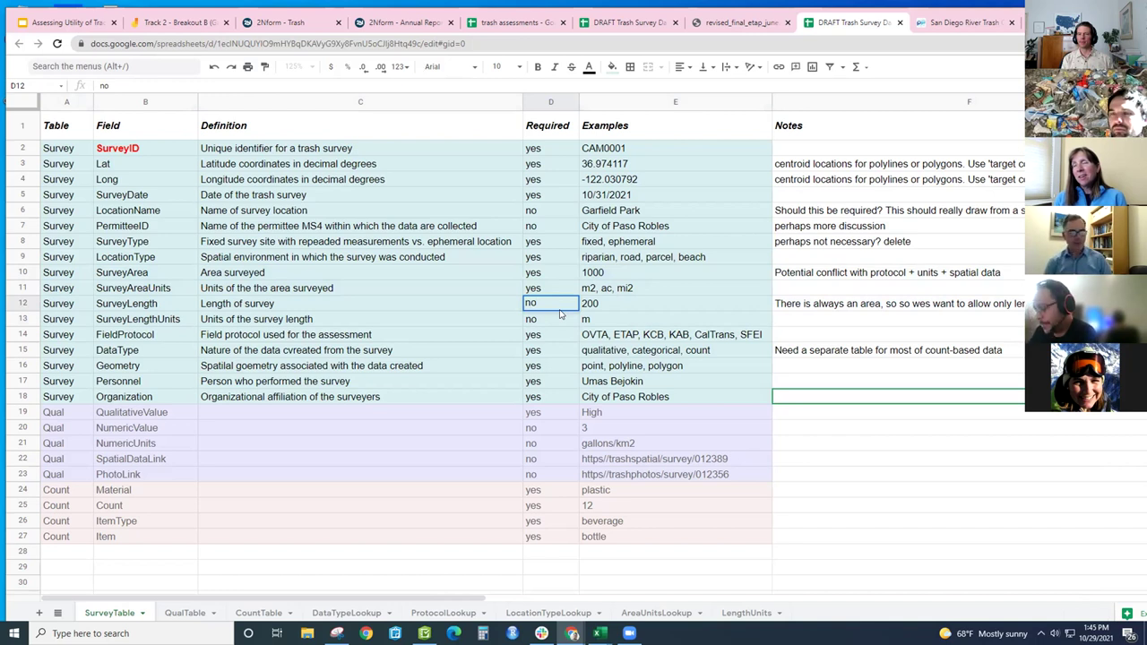
{"action": "key", "text": "BackSpace"}
{"action": "key", "text": "BackSpace"}
{"action": "type", "text": "yes"}
{"action": "key", "text": "Escape"}
{"action": "left_click", "coordinate": [553, 324]}
{"action": "type", "text": "yes"}
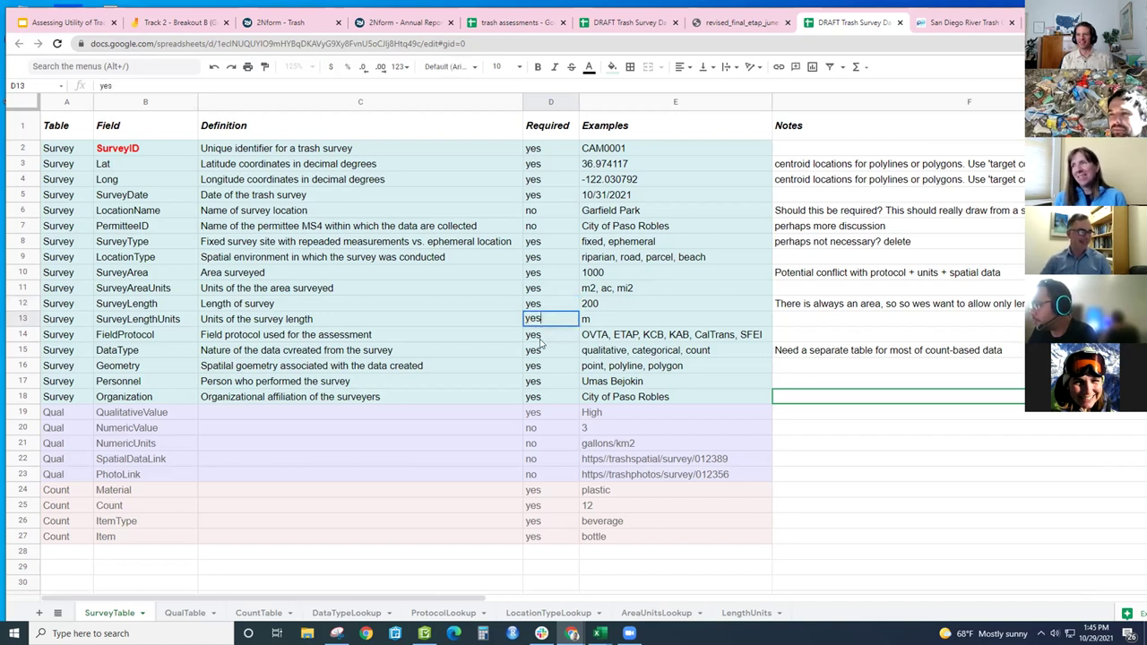
{"action": "key", "text": "Return"}
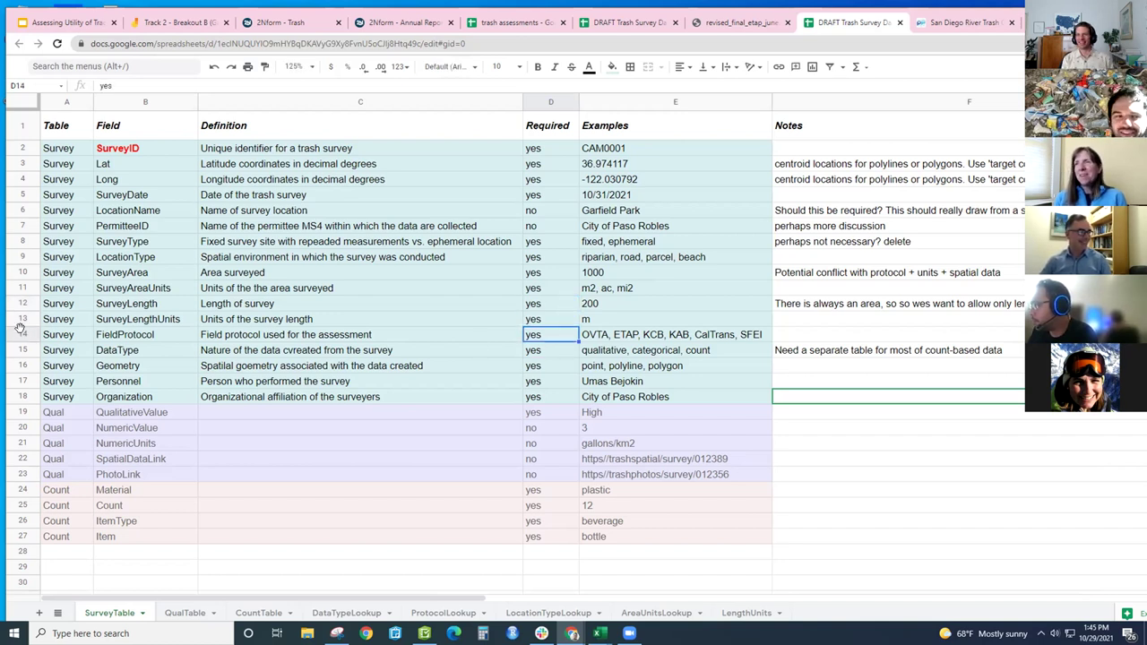
- Switch to the ZERO TRASH App in Survey123 for ArcGIS and examine its illustrated examples of survey area sizes
{"action": "left_click", "coordinate": [22, 334]}
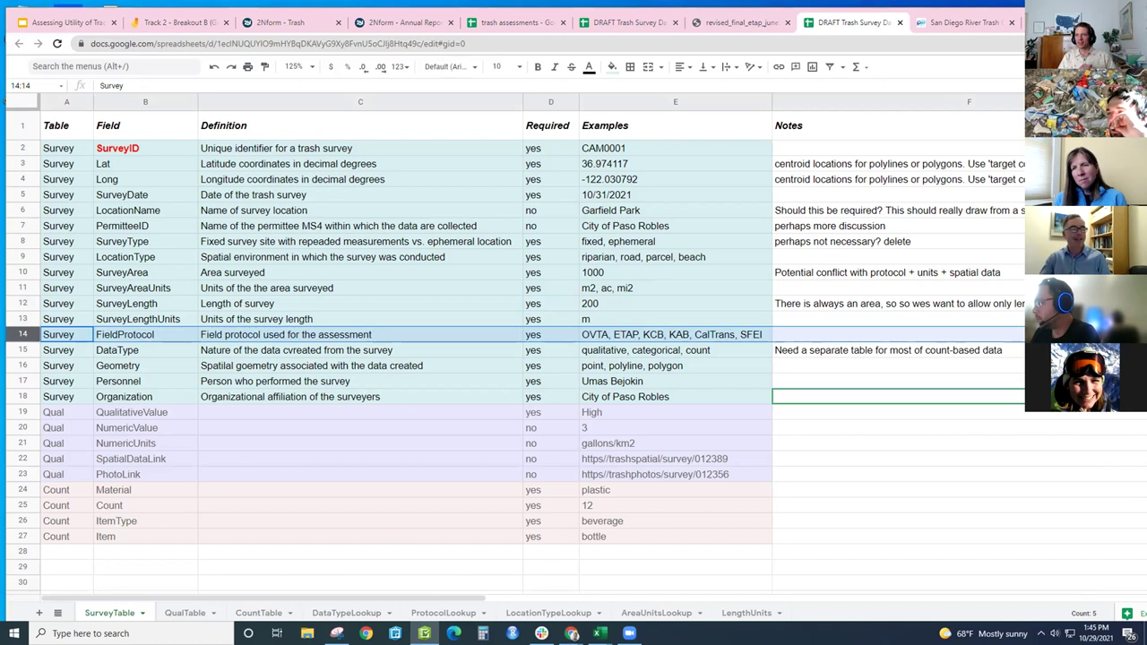
{"action": "key", "text": "alt+Tab"}
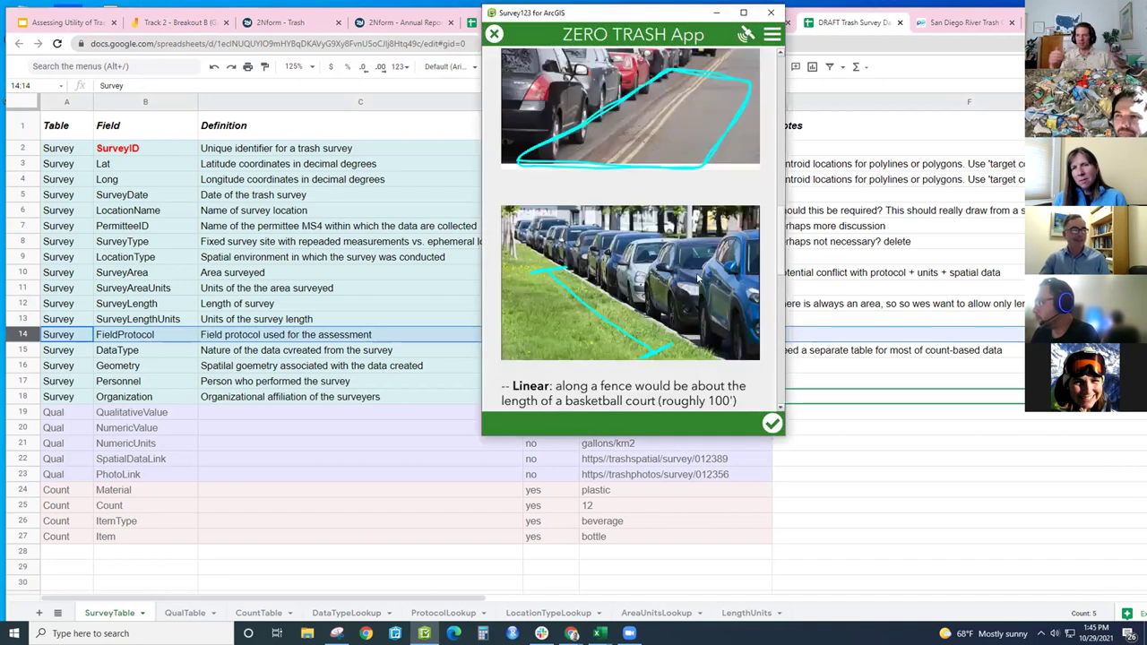
{"action": "scroll", "coordinate": [698, 279], "scroll_direction": "up", "scroll_amount": 5}
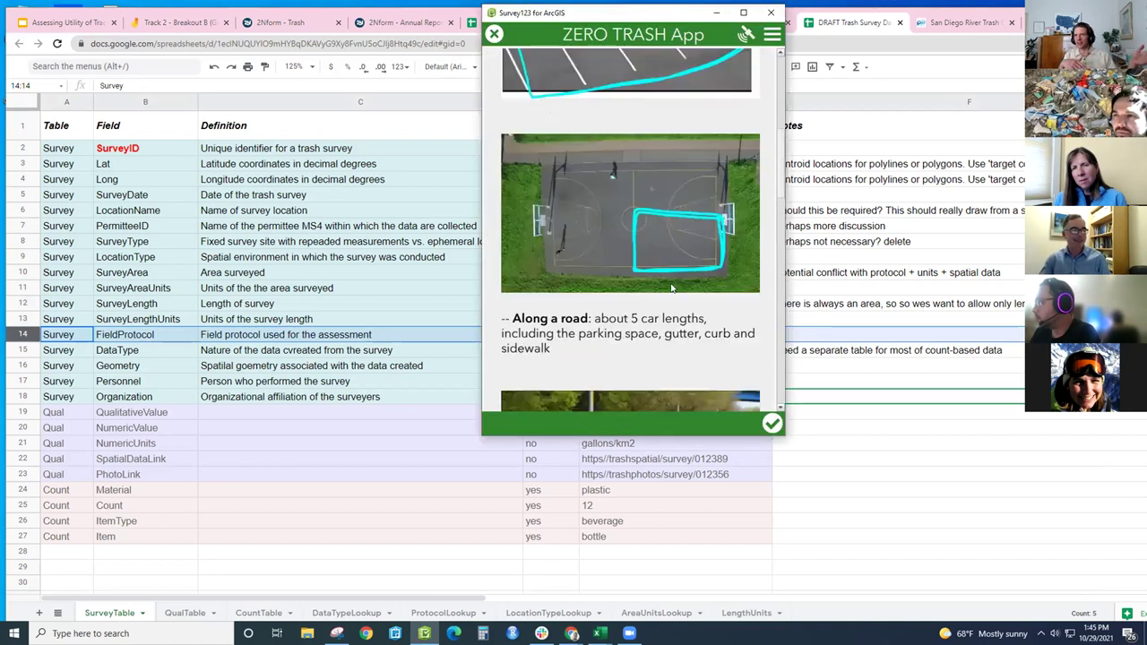
{"action": "scroll", "coordinate": [672, 288], "scroll_direction": "up", "scroll_amount": 1}
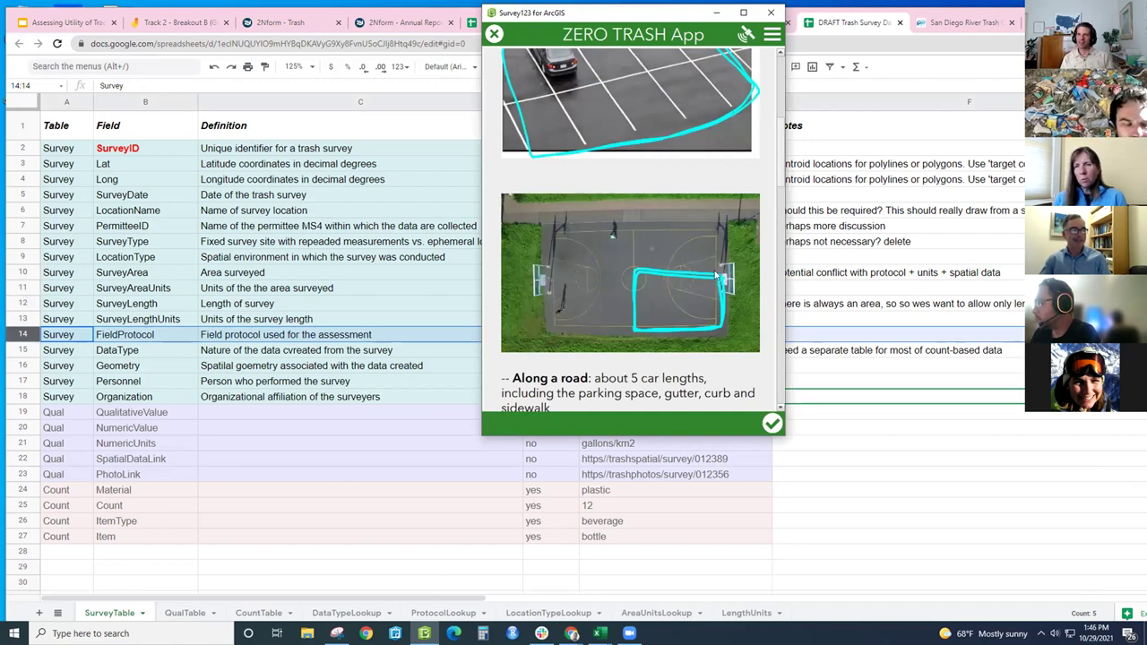
{"action": "scroll", "coordinate": [717, 279], "scroll_direction": "up", "scroll_amount": 2}
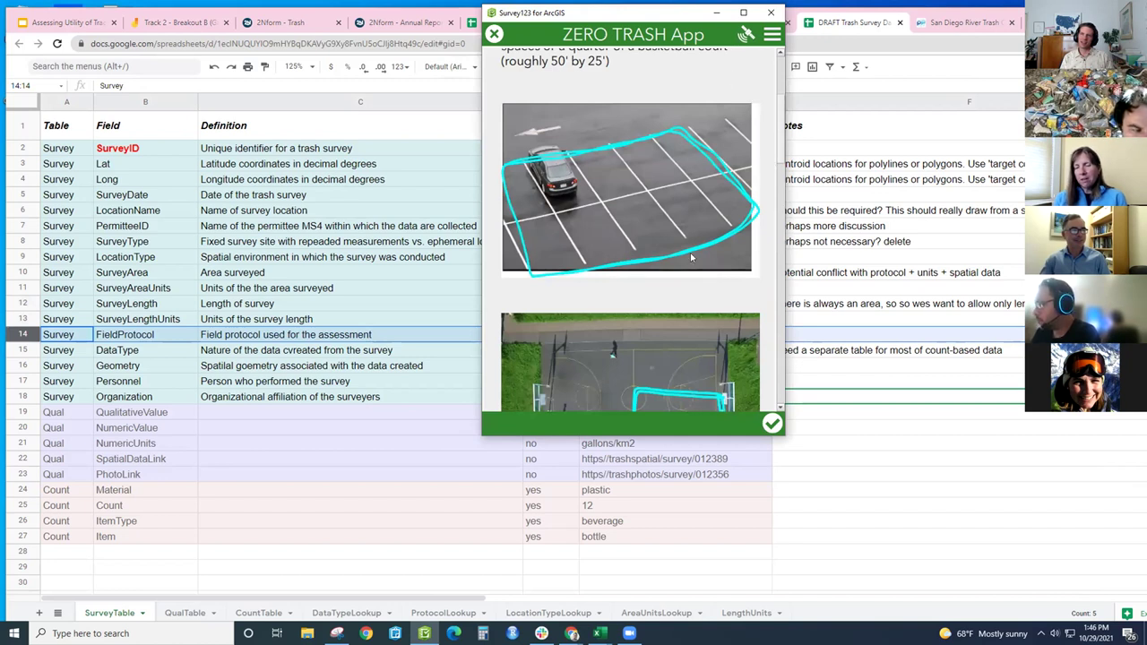
{"action": "scroll", "coordinate": [691, 257], "scroll_direction": "down", "scroll_amount": 1}
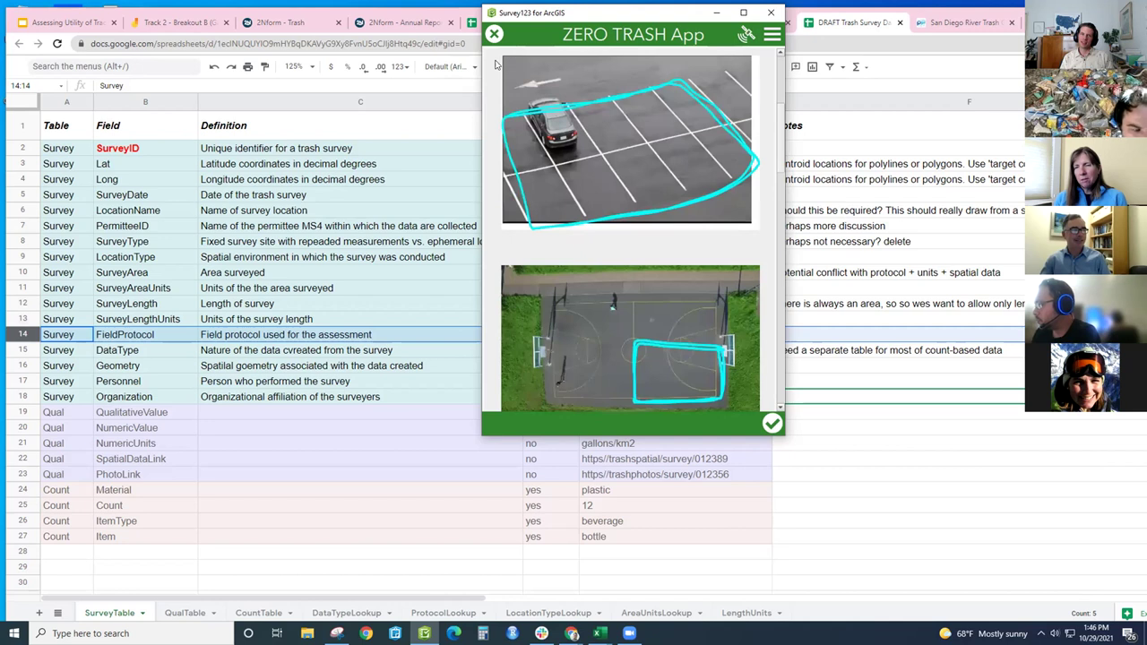
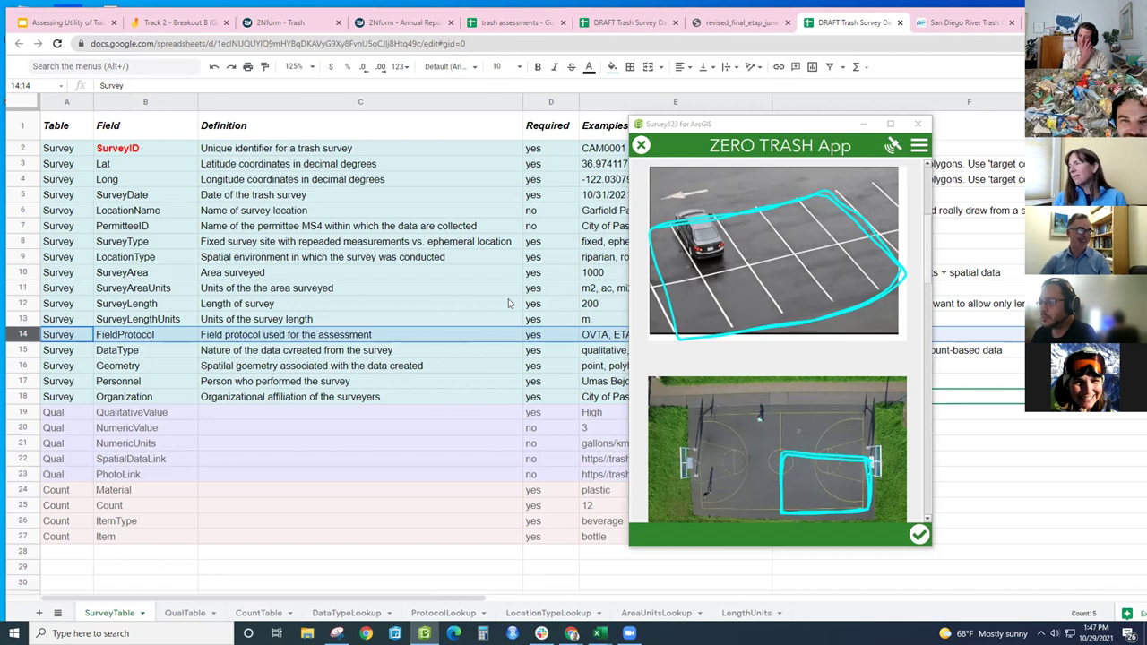
- Return to the spreadsheet and set the Required value of the SurveyLength and SurveyLengthUnits rows to no
{"action": "key", "text": "alt+Tab"}
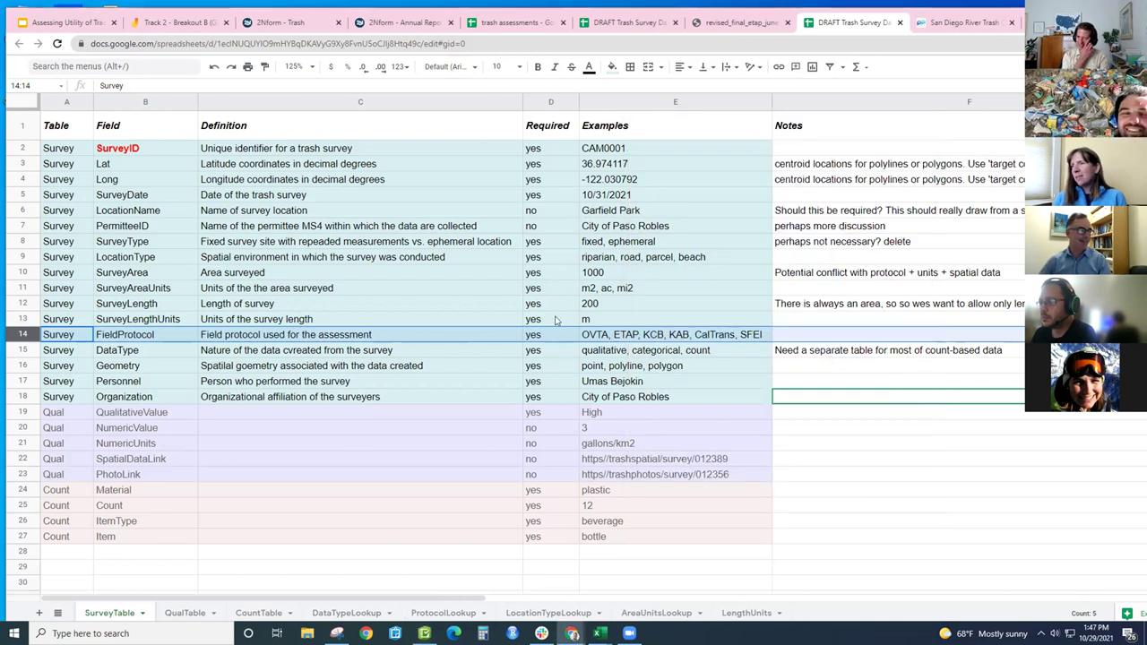
{"action": "left_click", "coordinate": [553, 321]}
{"action": "left_click", "coordinate": [549, 337]}
{"action": "left_click", "coordinate": [543, 304]}
{"action": "type", "text": "no"}
{"action": "key", "text": "Return"}
{"action": "type", "text": "mp"}
{"action": "key", "text": "BackSpace"}
{"action": "key", "text": "BackSpace"}
{"action": "type", "text": "no"}
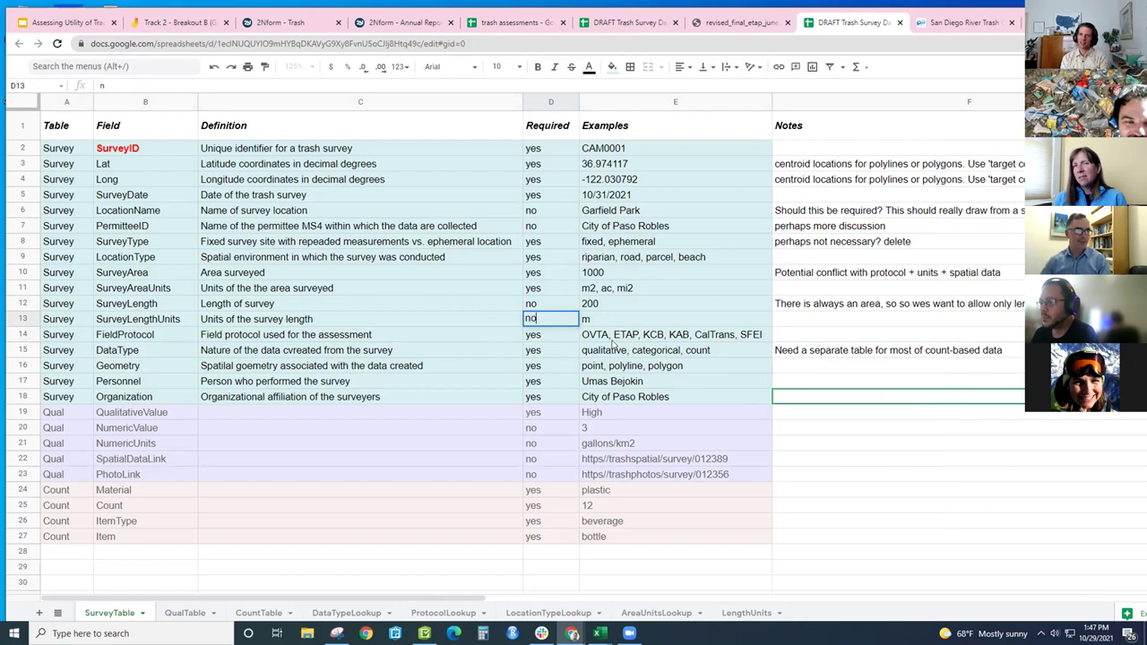
{"action": "left_click", "coordinate": [649, 337]}
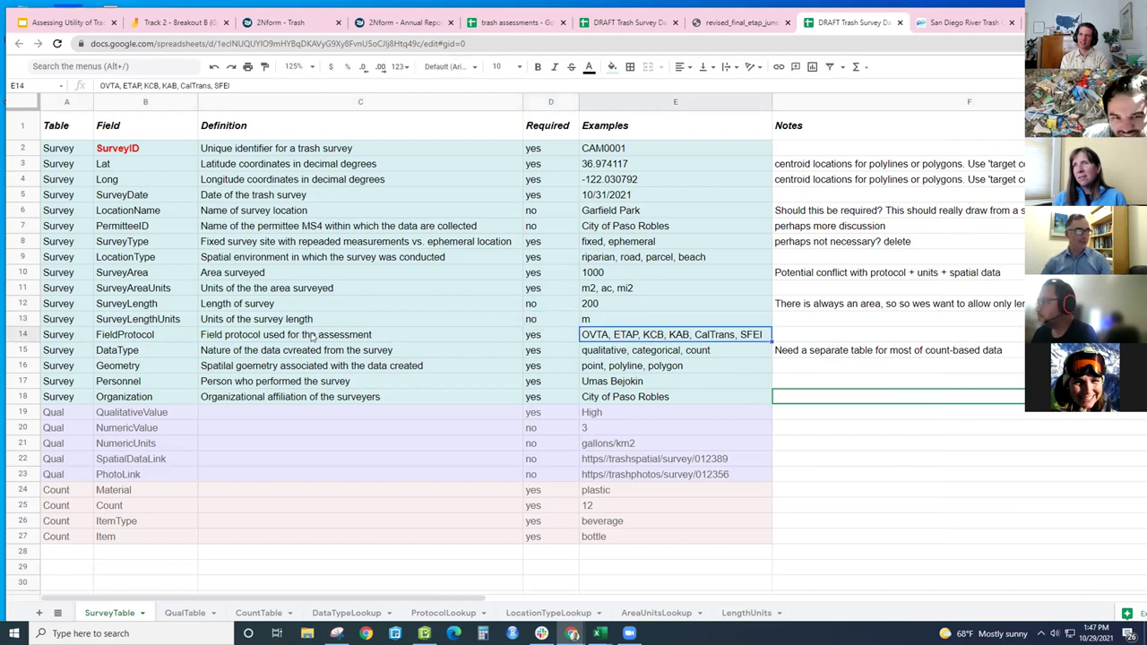
{"action": "left_click", "coordinate": [313, 336]}
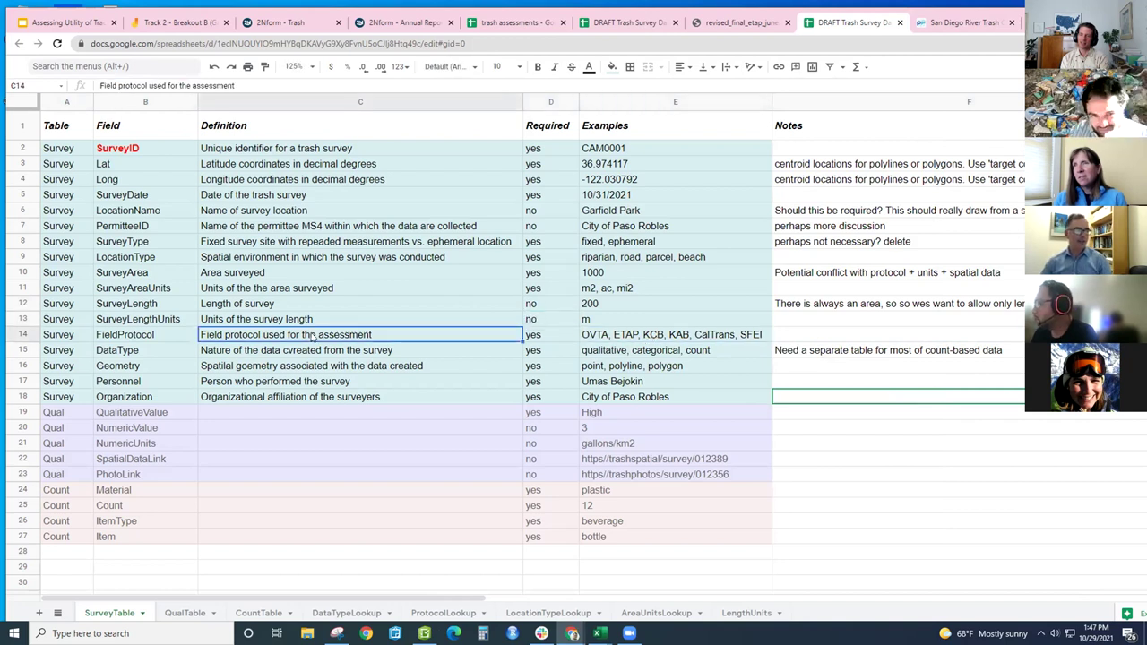
- Add the note "Store doccumentation location in lookup" to the FieldProtocol row
{"action": "left_click", "coordinate": [21, 334]}
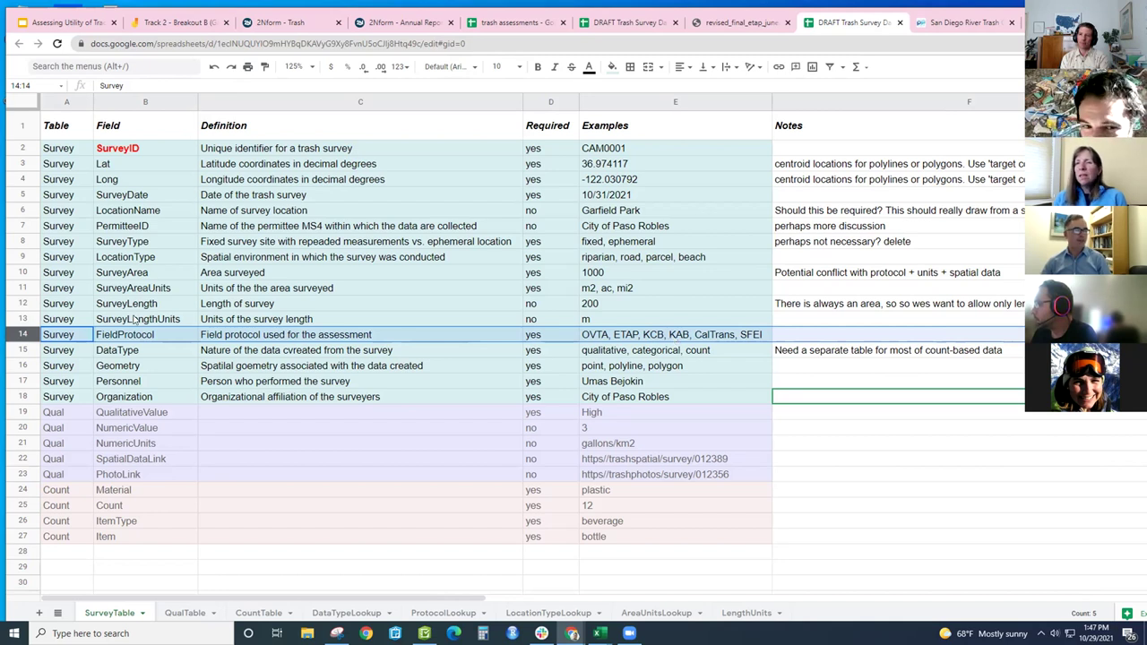
{"action": "left_click", "coordinate": [18, 350]}
{"action": "left_click", "coordinate": [16, 333]}
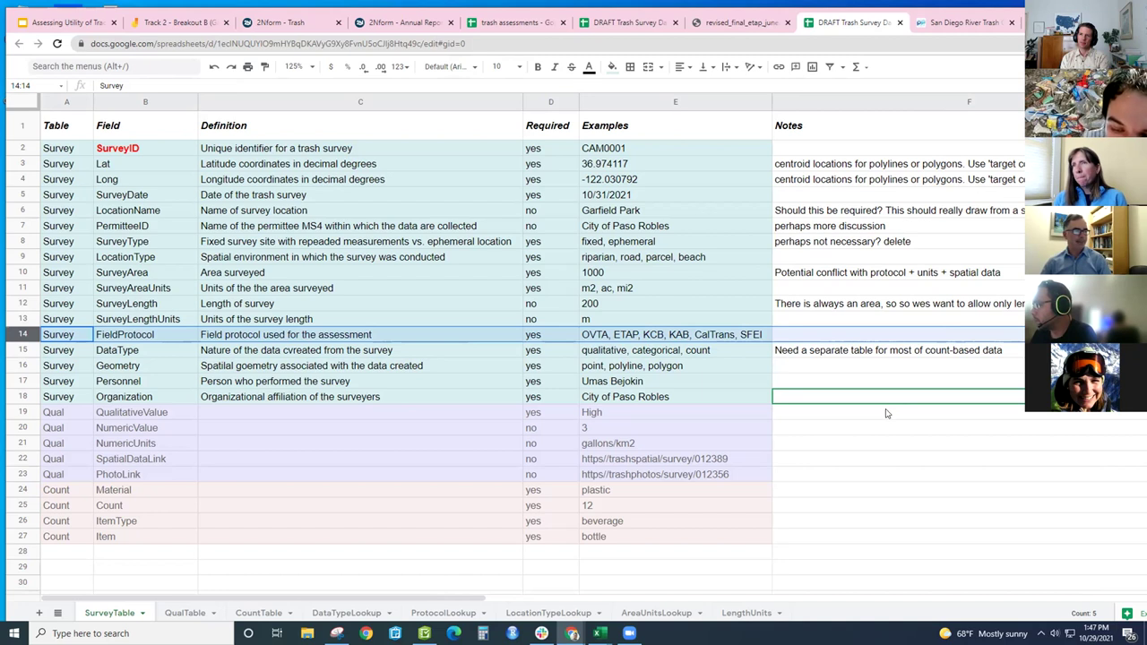
{"action": "left_click", "coordinate": [843, 335]}
{"action": "type", "text": "Store doccumentation location in lookup"}
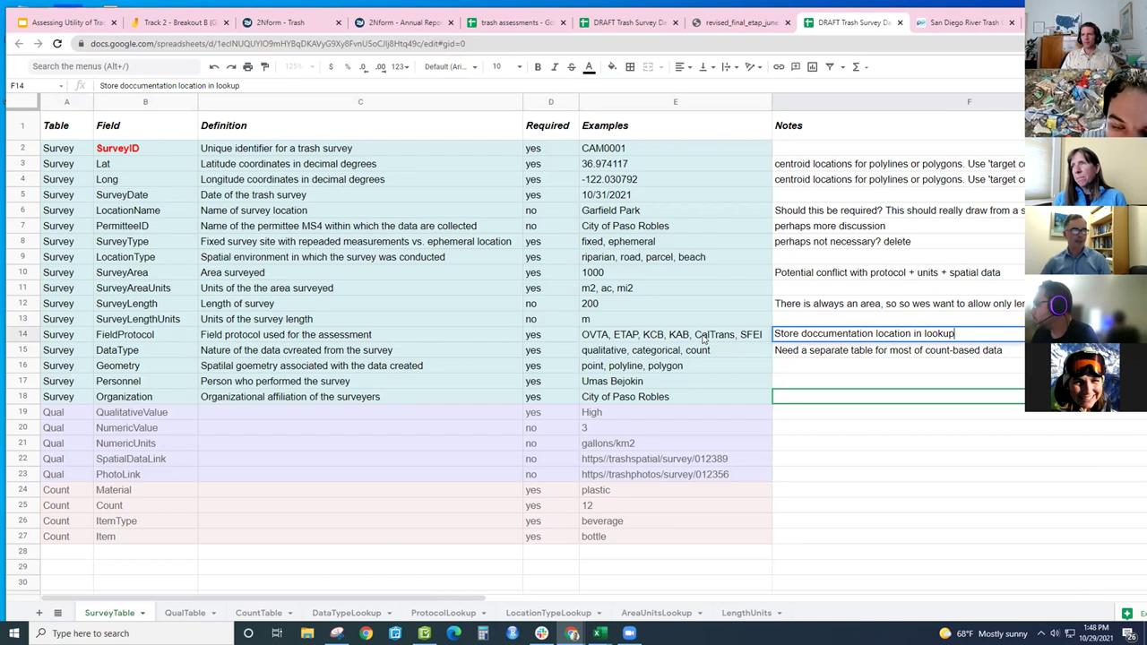
{"action": "left_click", "coordinate": [705, 338]}
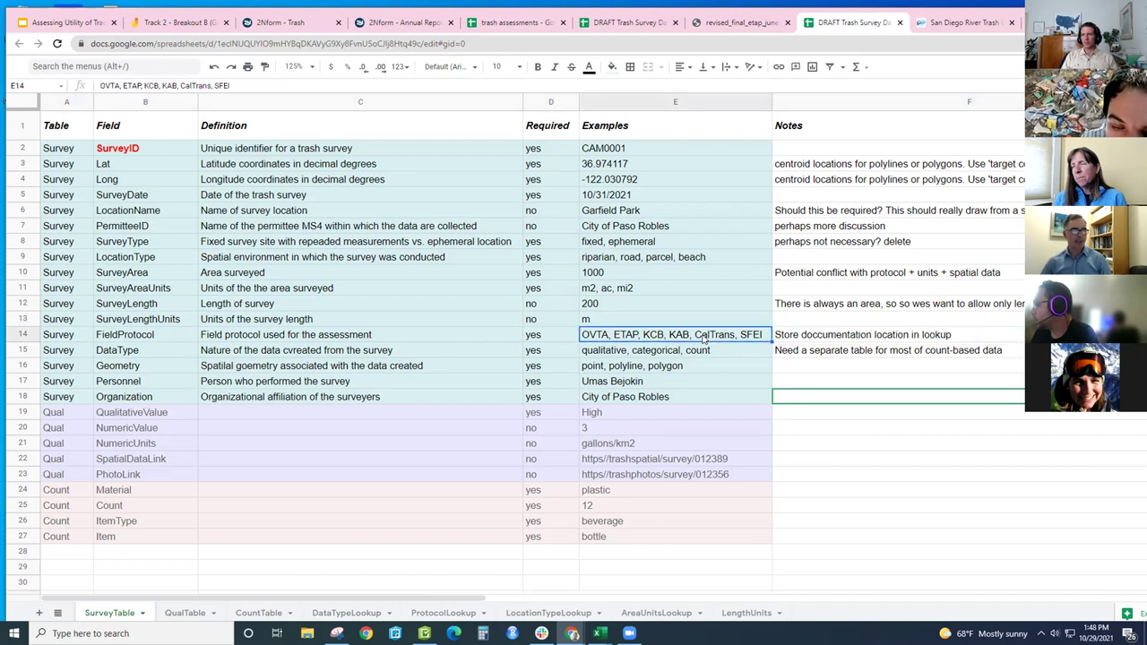
- Insert a column between Required and Examples, make it narrower than the Examples column and head it FieldType
{"action": "left_click", "coordinate": [636, 104]}
{"action": "right_click", "coordinate": [707, 199]}
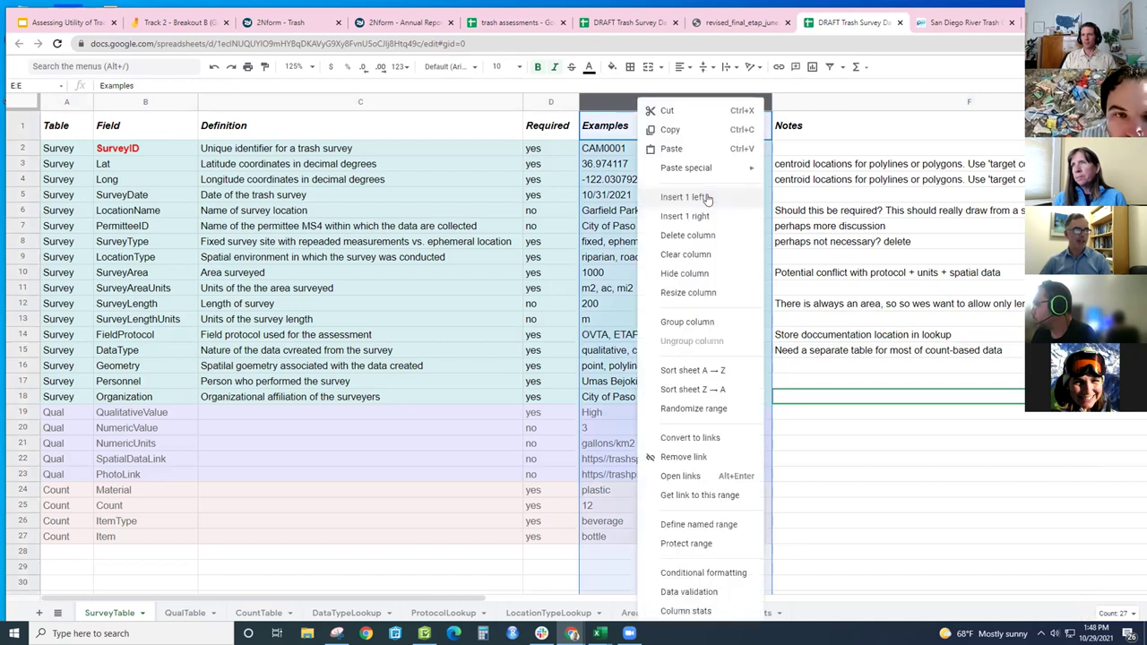
{"action": "left_click_drag", "start_coordinate": [774, 100], "coordinate": [701, 100]}
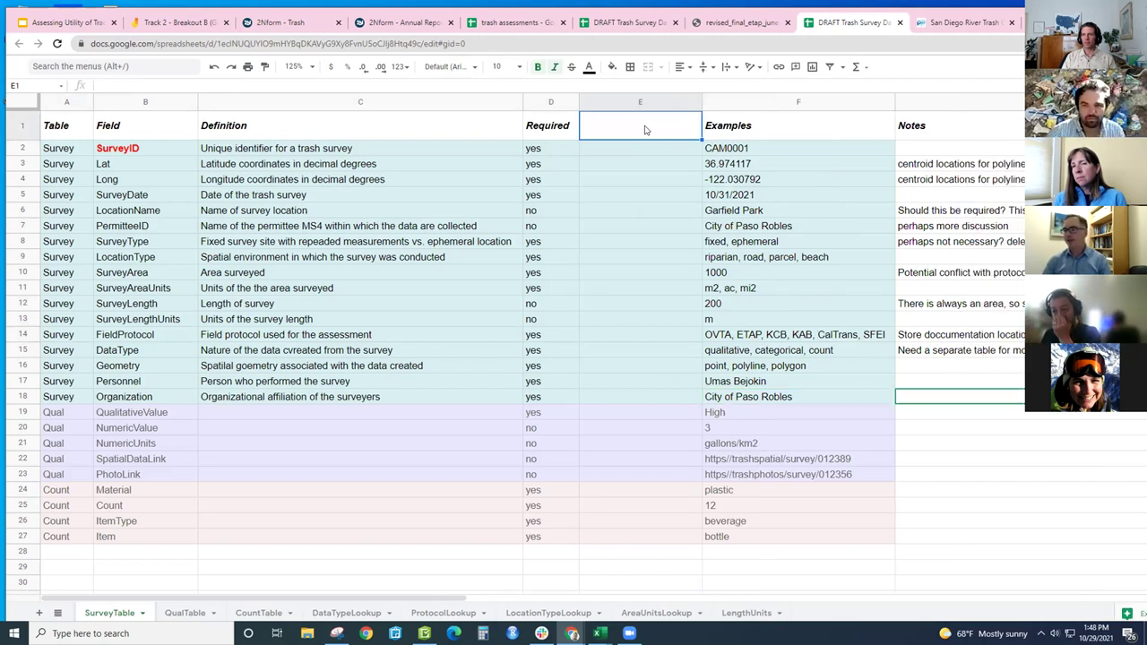
{"action": "type", "text": "Fi"}
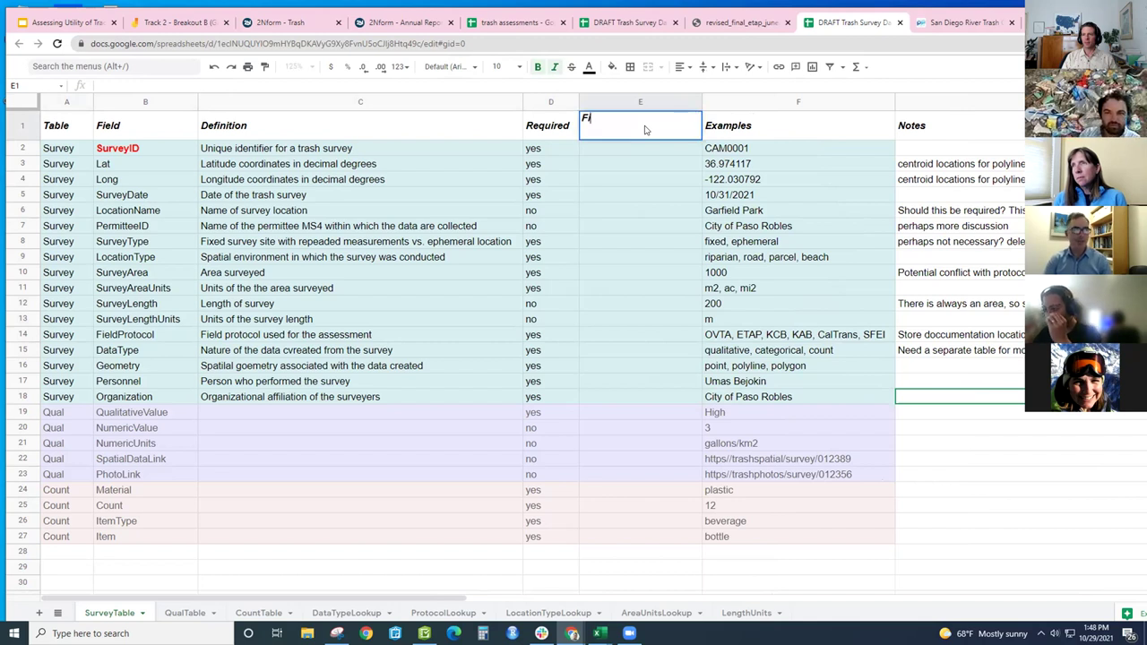
{"action": "type", "text": "e"}
{"action": "type", "text": "ldTy"}
{"action": "type", "text": ";e"}
{"action": "key", "text": "BackSpace"}
{"action": "key", "text": "BackSpace"}
{"action": "key", "text": "BackSpace"}
{"action": "type", "text": "ype"}
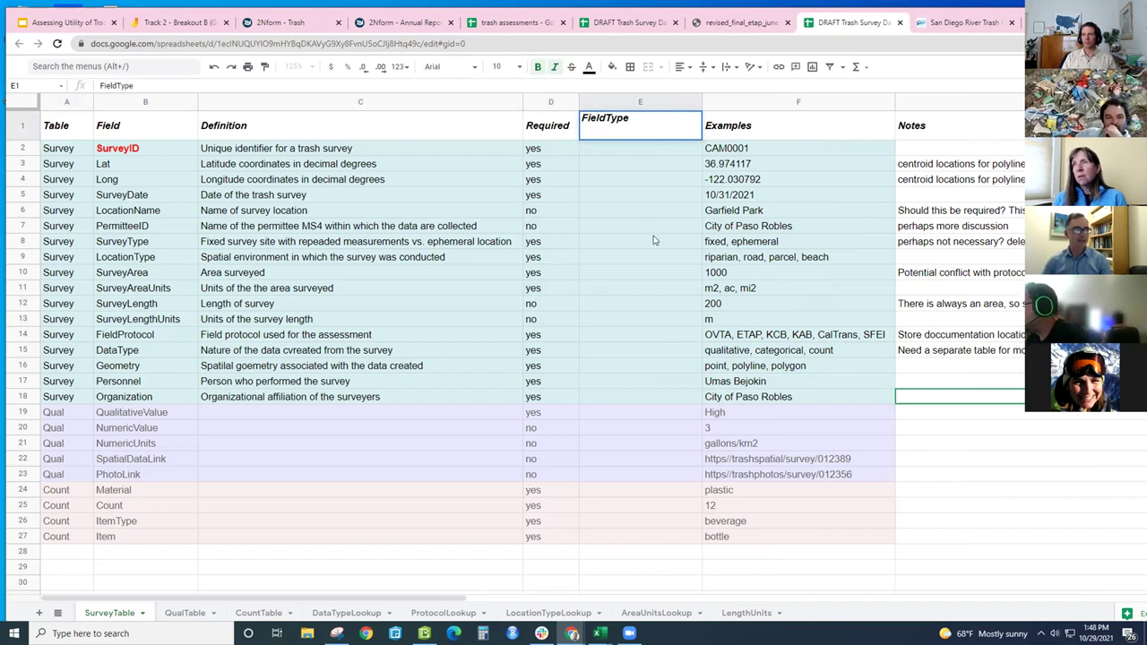
{"action": "key", "text": "ctrl+a"}
- Set the FieldType of the FieldProtocol row to lookup
{"action": "left_click", "coordinate": [644, 318]}
{"action": "key", "text": "Down"}
{"action": "key", "text": "Down"}
{"action": "left_click", "coordinate": [626, 334]}
{"action": "type", "text": "loo"}
{"action": "type", "text": "l"}
{"action": "key", "text": "BackSpace"}
{"action": "type", "text": "kup"}
{"action": "key", "text": "Down"}
{"action": "key", "text": "Down"}
{"action": "key", "text": "Down"}
{"action": "left_click", "coordinate": [633, 350]}
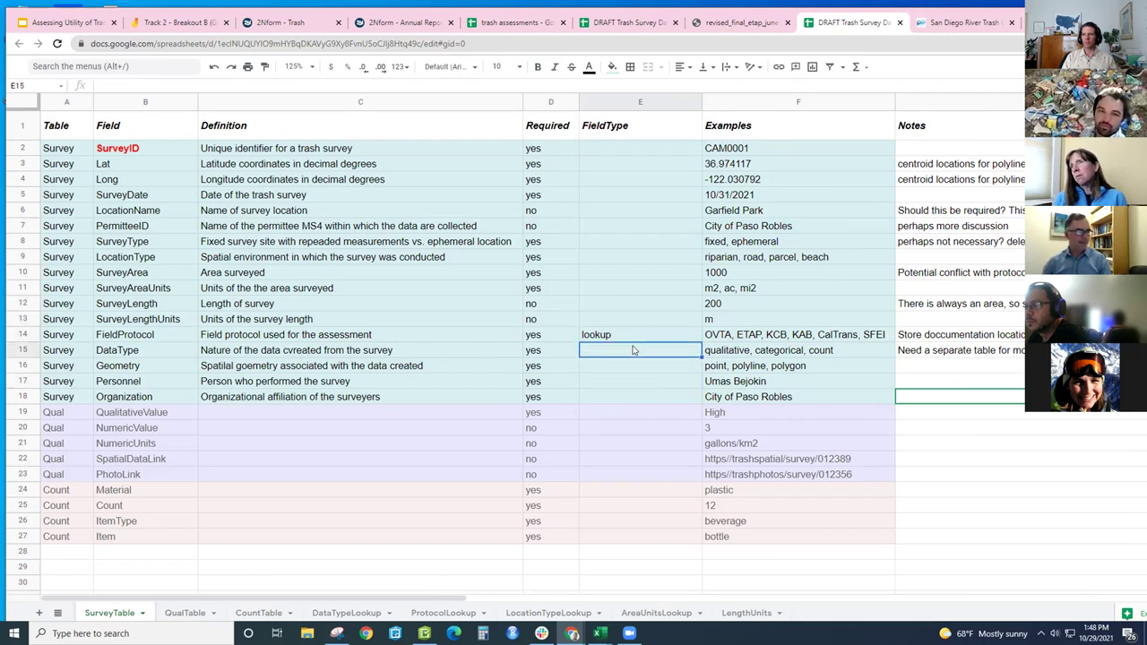
- Set the FieldType of the SurveyLengthUnits, SurveyAreaUnits and LocationType rows to lookup
{"action": "left_click", "coordinate": [621, 314]}
{"action": "type", "text": "lookup"}
{"action": "left_click", "coordinate": [627, 288]}
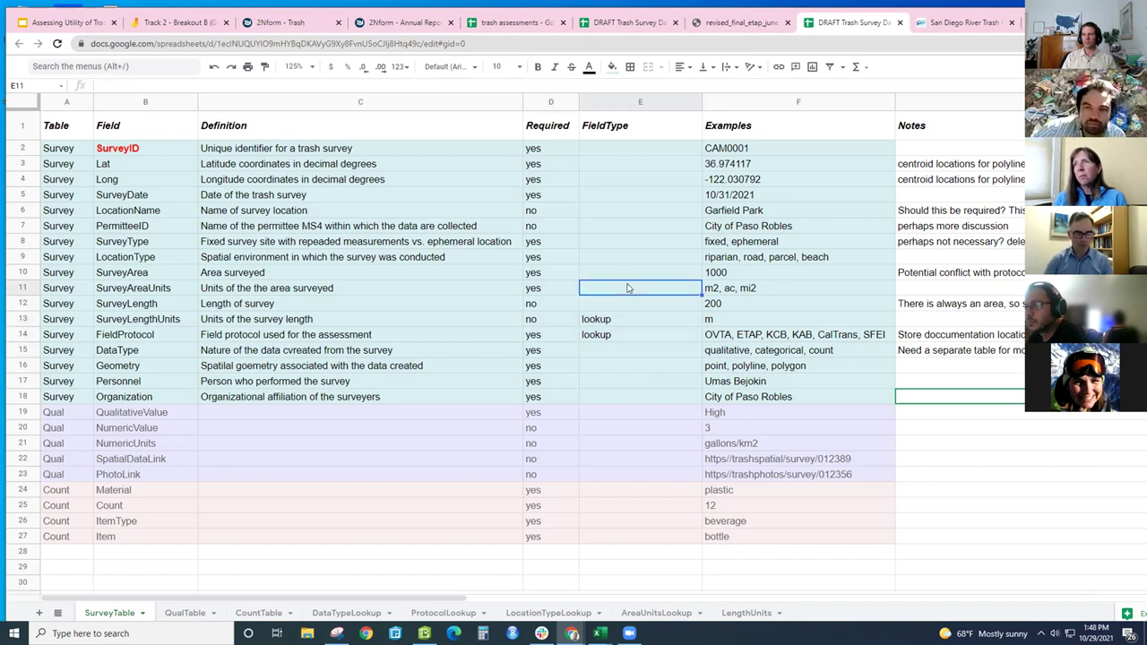
{"action": "type", "text": "lookup"}
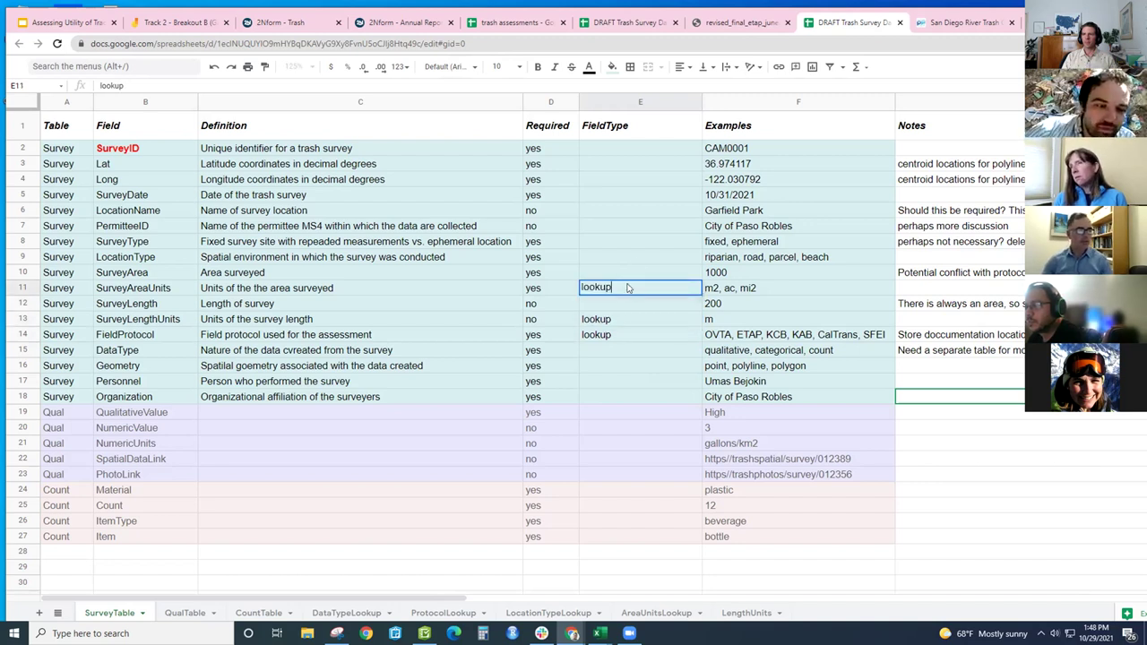
{"action": "left_click", "coordinate": [629, 257]}
{"action": "type", "text": "lookup"}
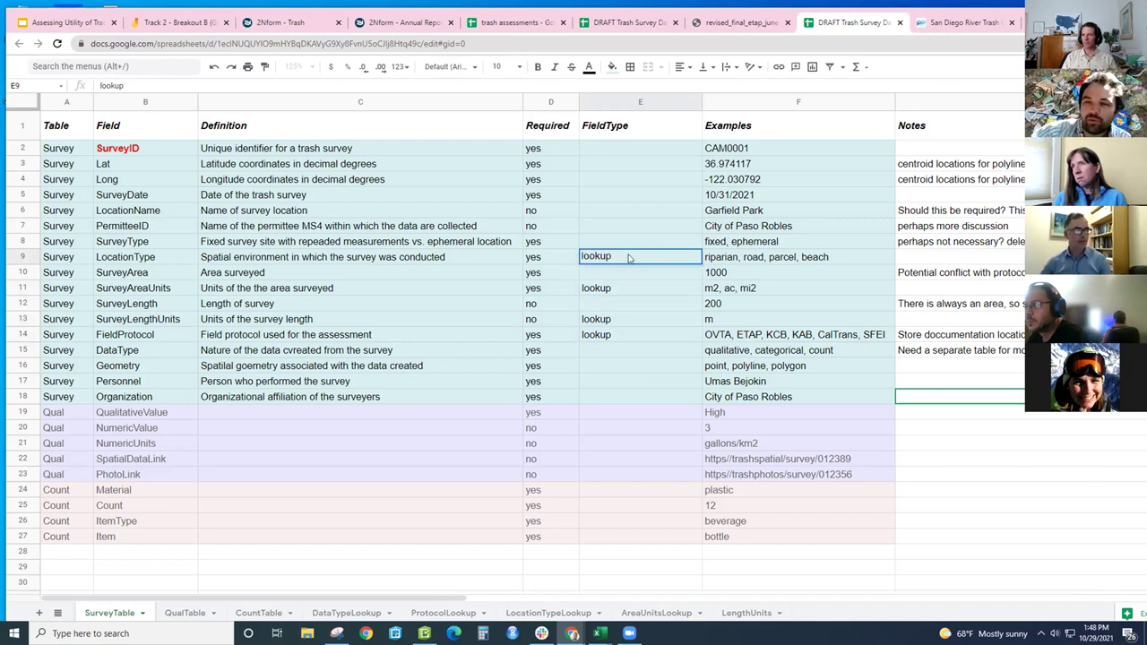
- Examine the SurveyType row and its note, and review which of the other survey fields could take a FieldType
{"action": "left_click", "coordinate": [24, 240]}
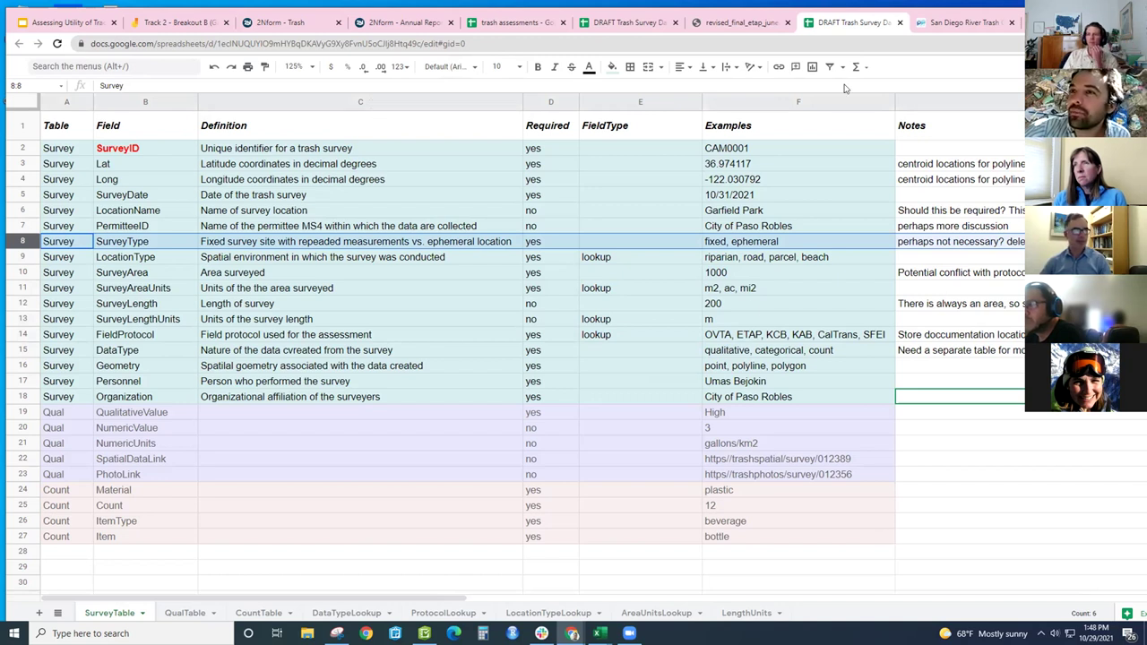
{"action": "right_click", "coordinate": [19, 241]}
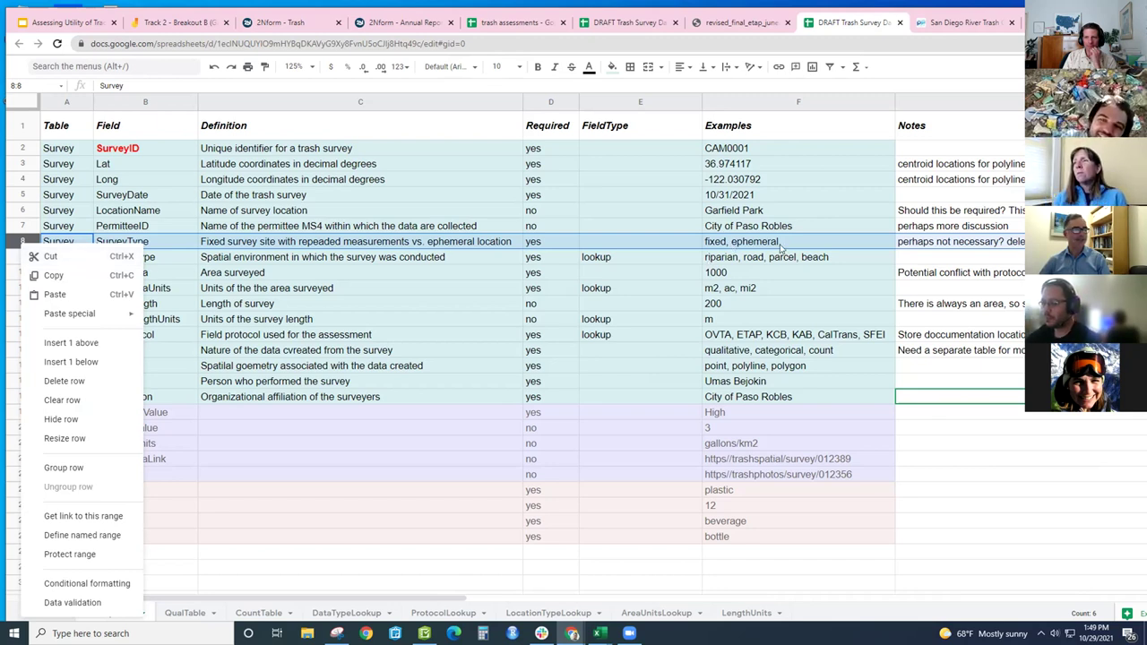
{"action": "left_click", "coordinate": [709, 376]}
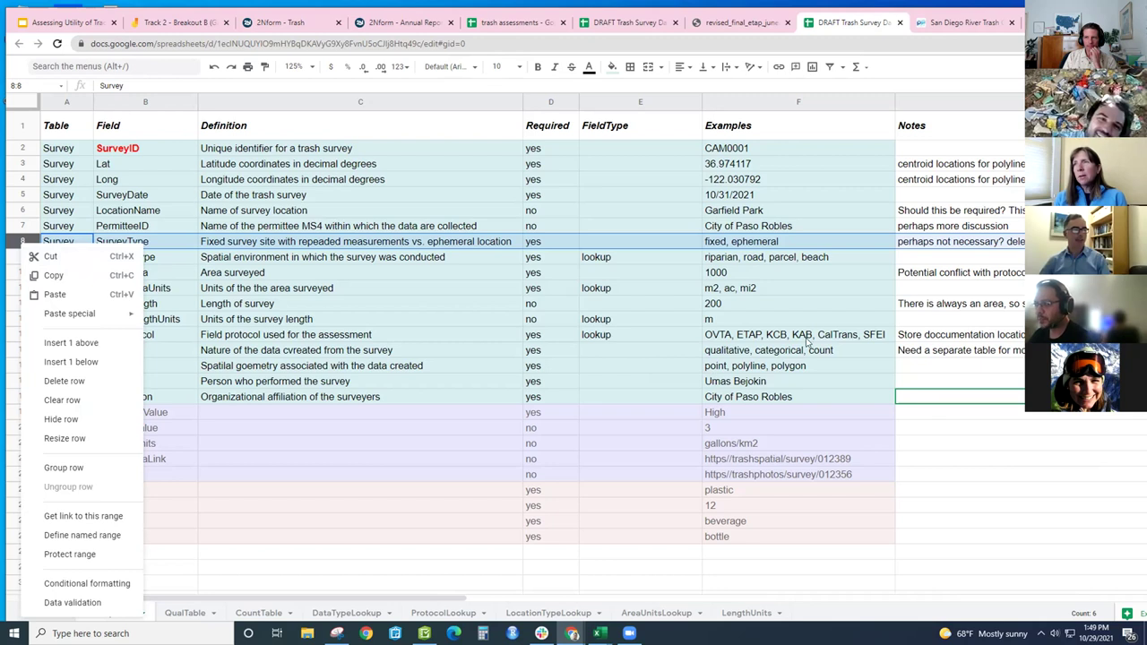
{"action": "left_click", "coordinate": [941, 242]}
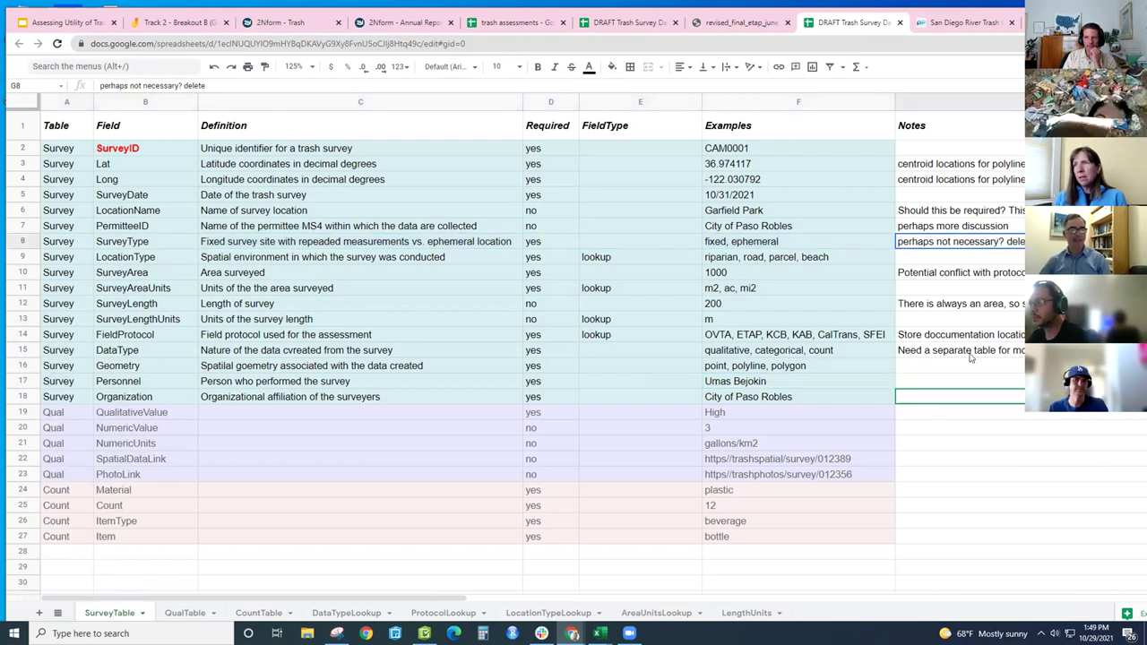
{"action": "left_click", "coordinate": [986, 414]}
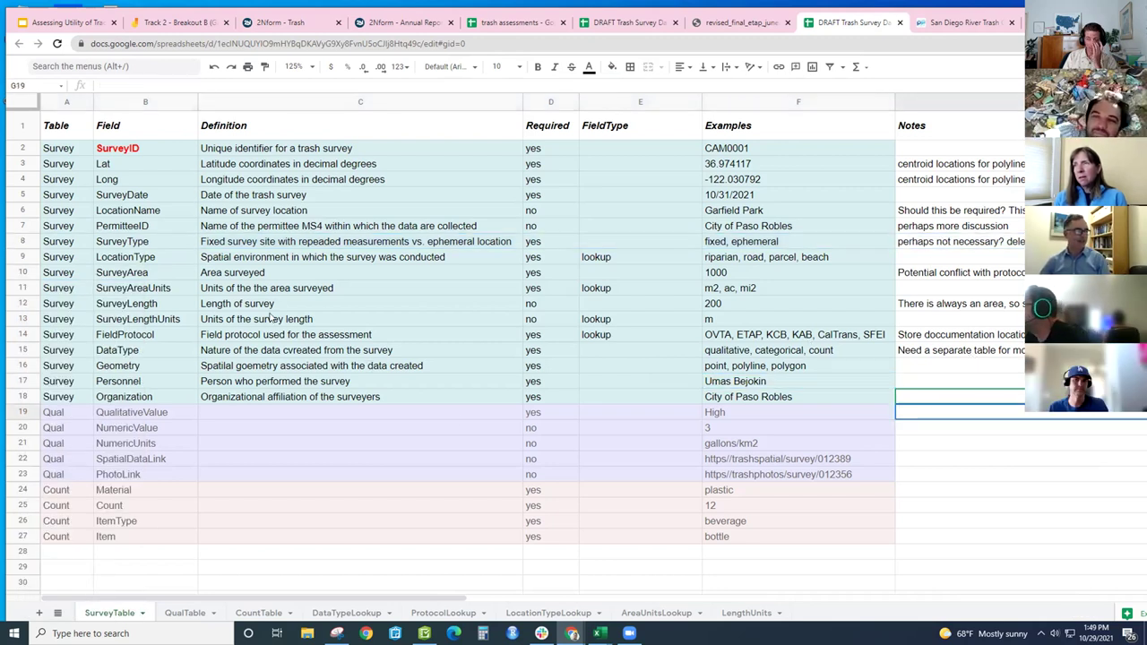
{"action": "left_click", "coordinate": [440, 315]}
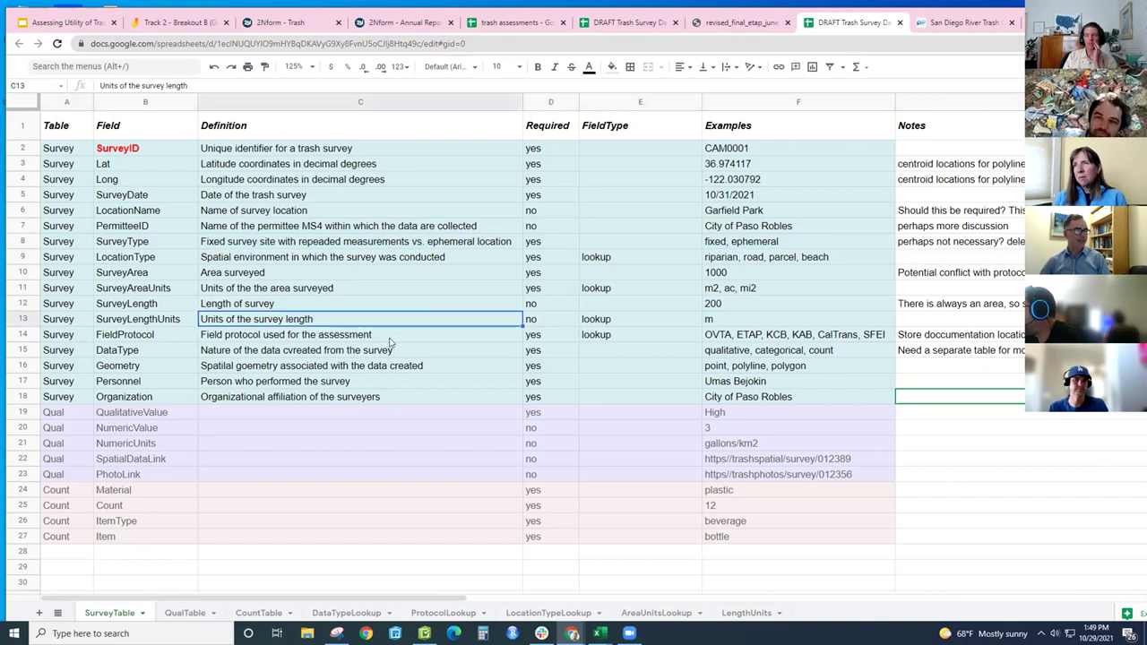
{"action": "left_click", "coordinate": [597, 201]}
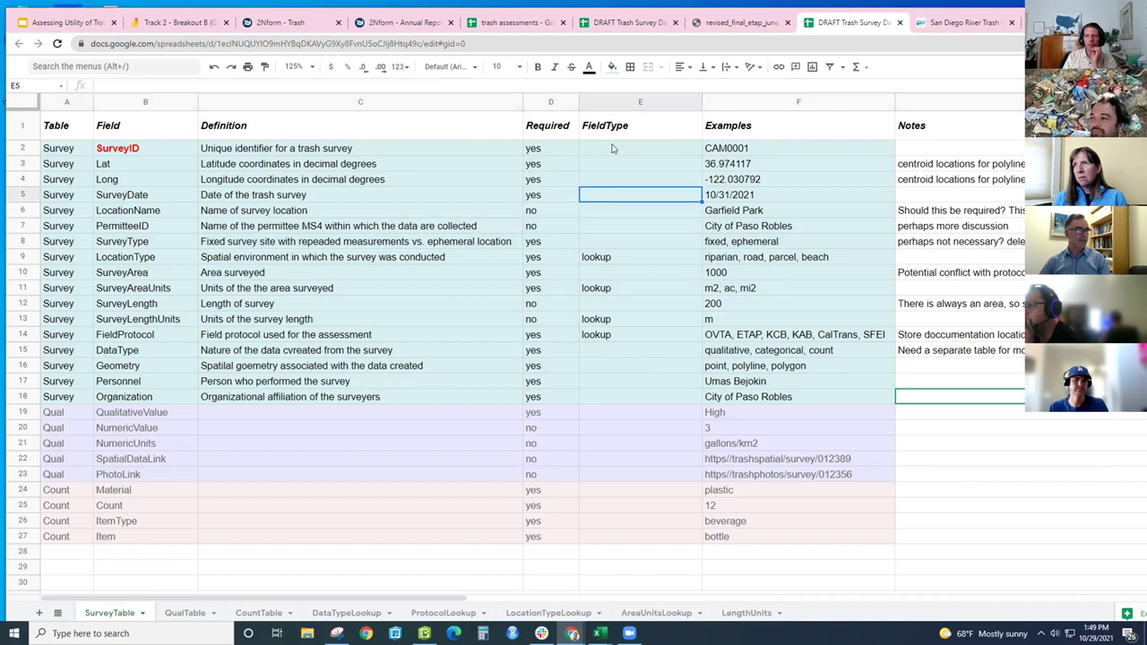
{"action": "left_click", "coordinate": [606, 164]}
{"action": "left_click", "coordinate": [609, 198]}
{"action": "left_click", "coordinate": [615, 210]}
{"action": "left_click", "coordinate": [617, 225]}
{"action": "left_click", "coordinate": [617, 211]}
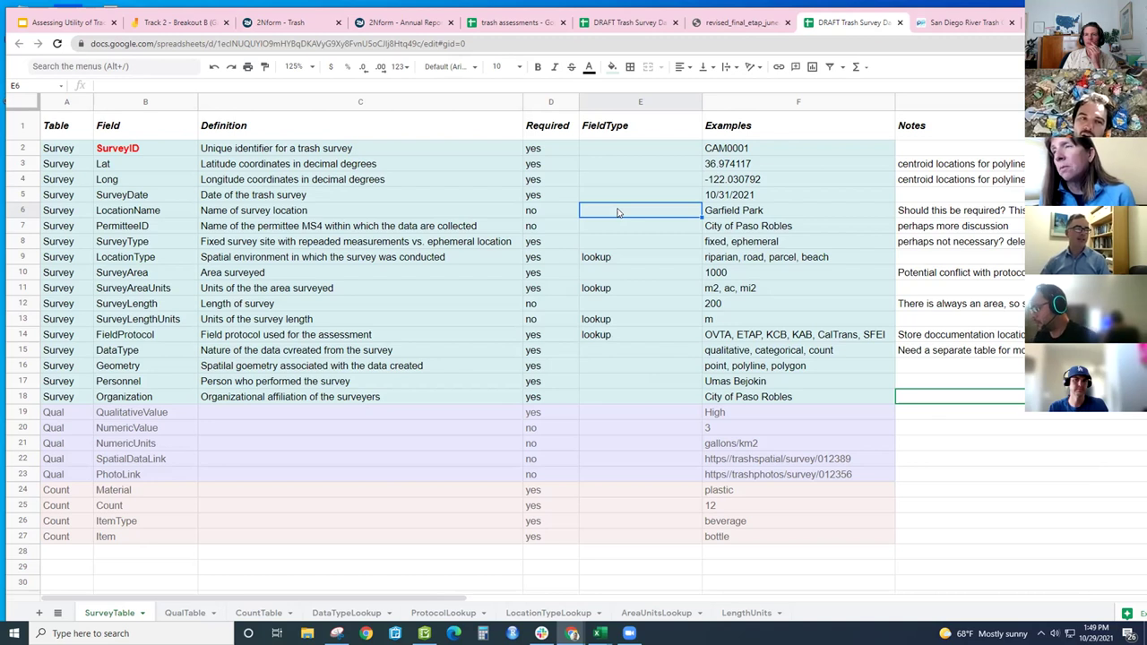
{"action": "left_click", "coordinate": [613, 227]}
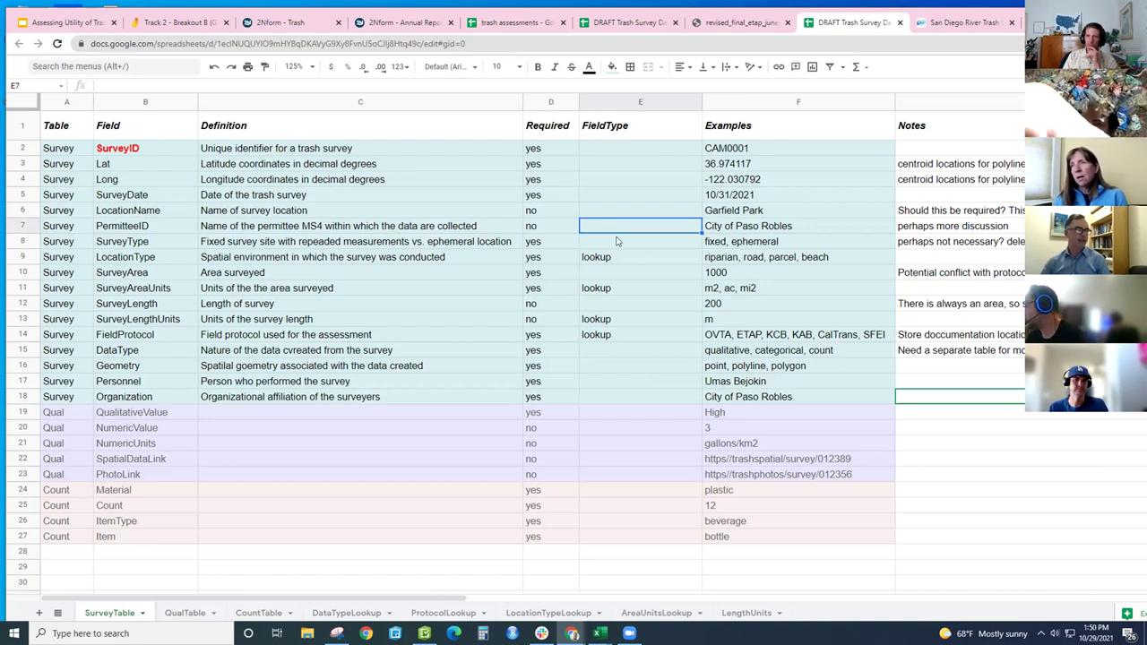
{"action": "left_click", "coordinate": [618, 264]}
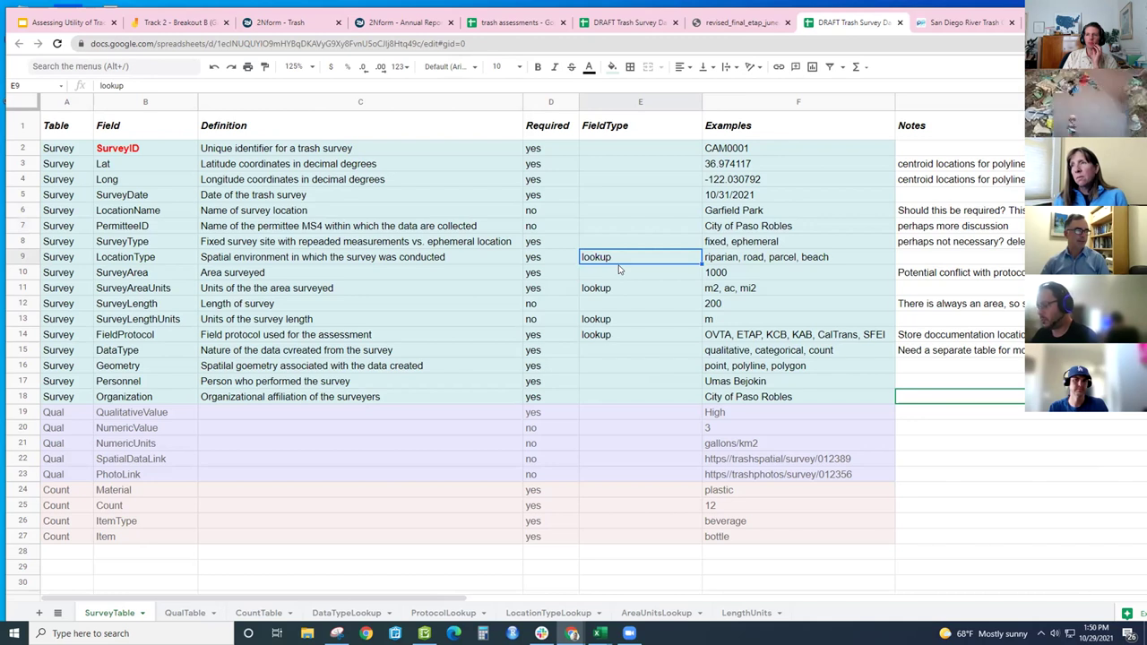
- Set the FieldType of the DataType row to lookup
{"action": "left_click", "coordinate": [609, 356]}
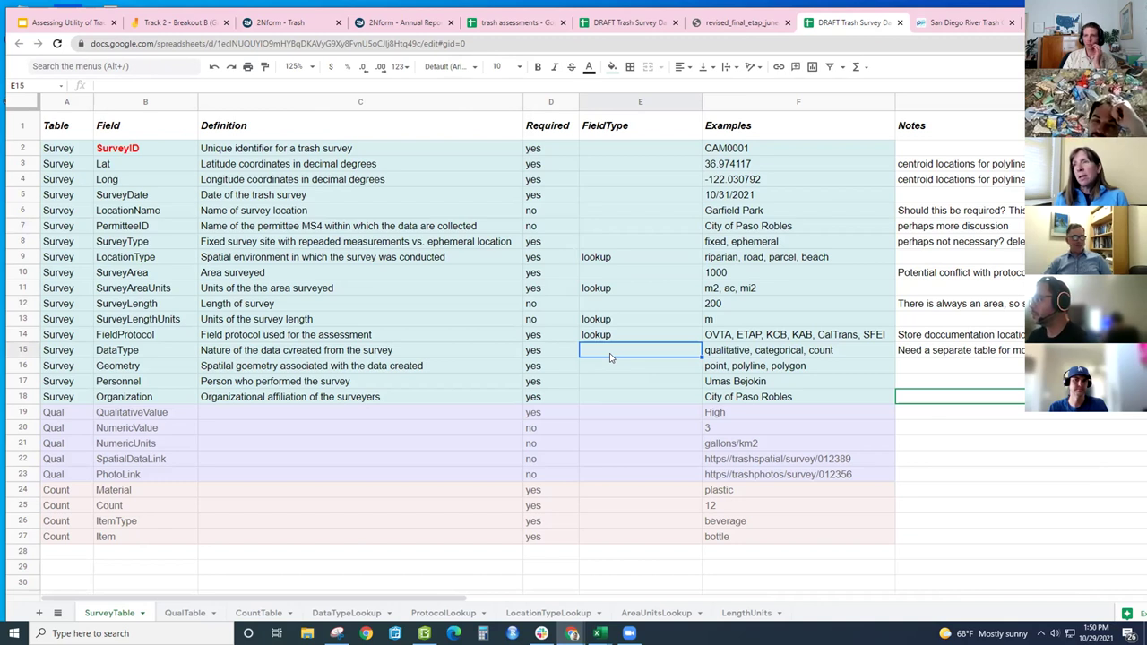
{"action": "left_click", "coordinate": [730, 352]}
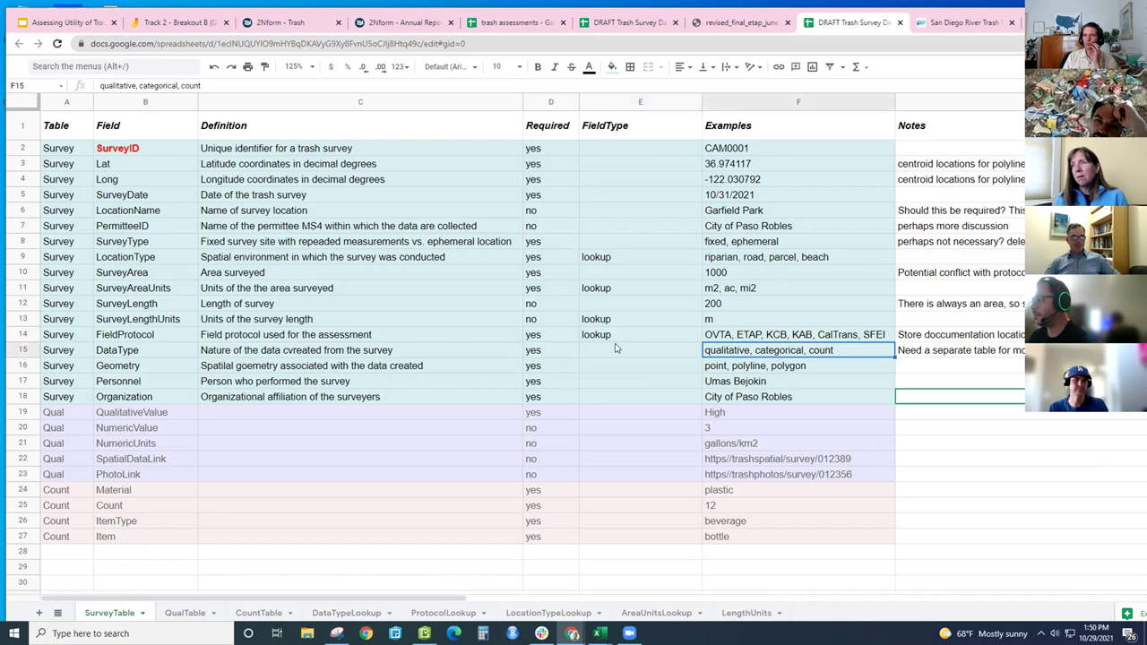
{"action": "left_click", "coordinate": [616, 349]}
{"action": "type", "text": "lookup"}
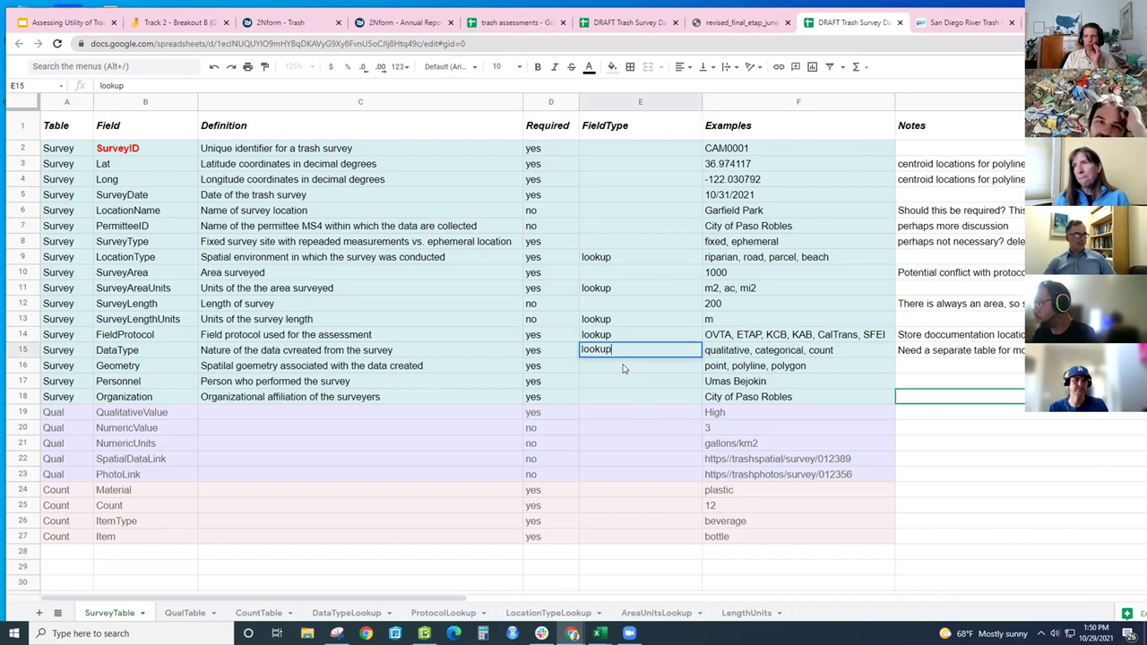
{"action": "left_click", "coordinate": [400, 287]}
- Compare the SurveyID field of the SurveyTable with the one in the QualTable and return to the SurveyTable
{"action": "left_click", "coordinate": [277, 513]}
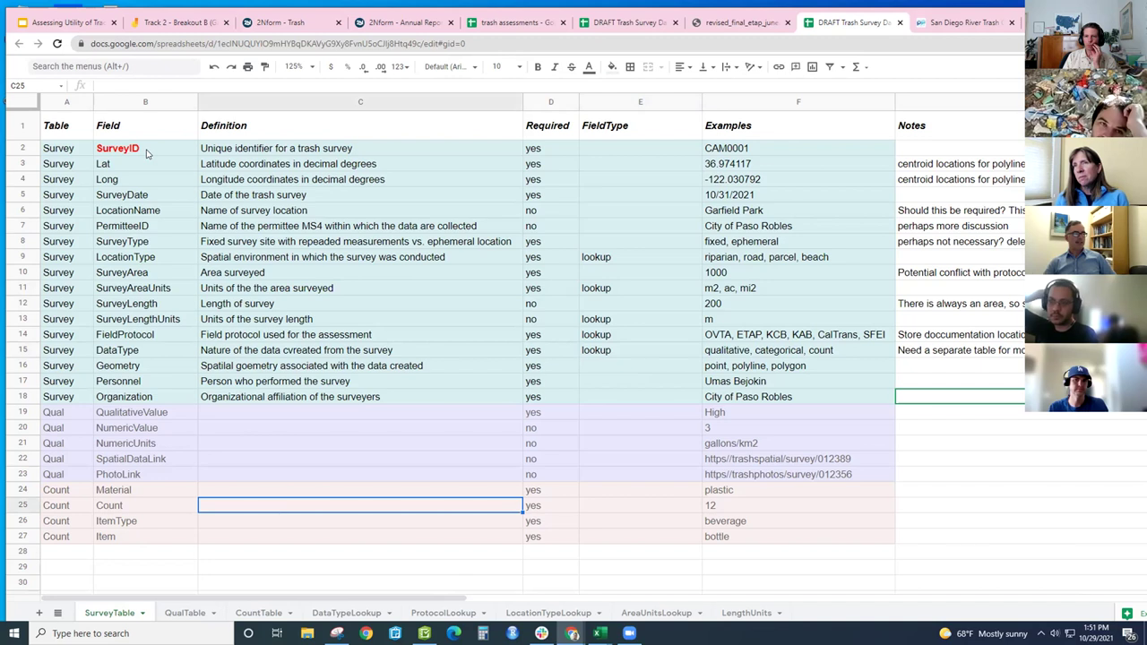
{"action": "left_click", "coordinate": [147, 153]}
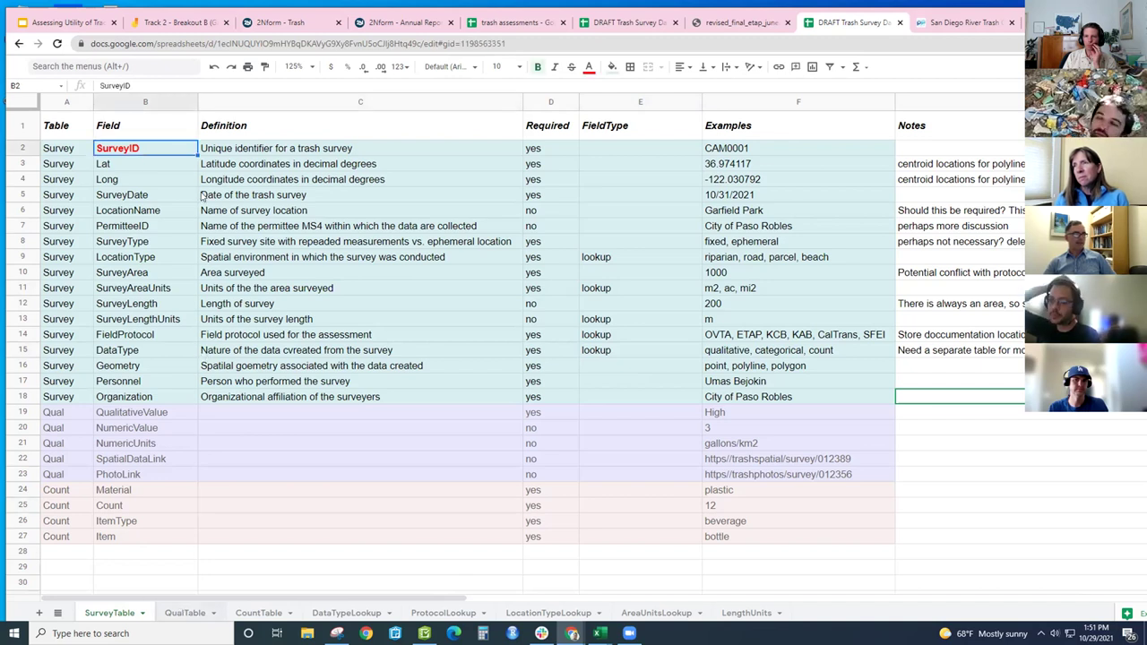
{"action": "key", "text": "ctrl+Page_Down"}
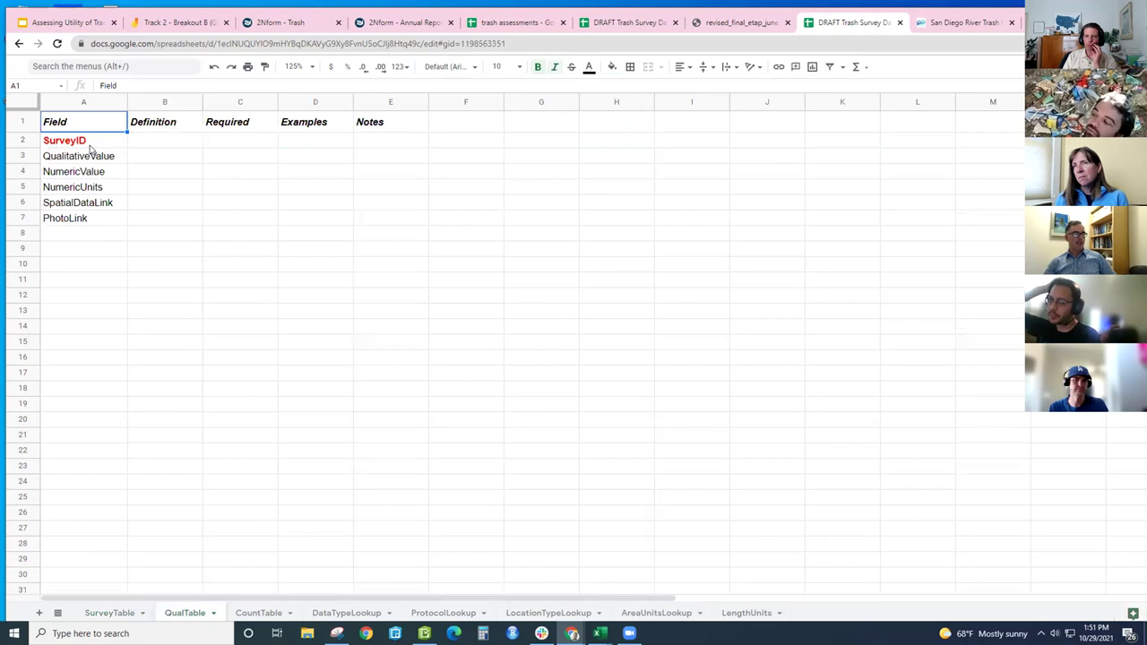
{"action": "left_click", "coordinate": [89, 143]}
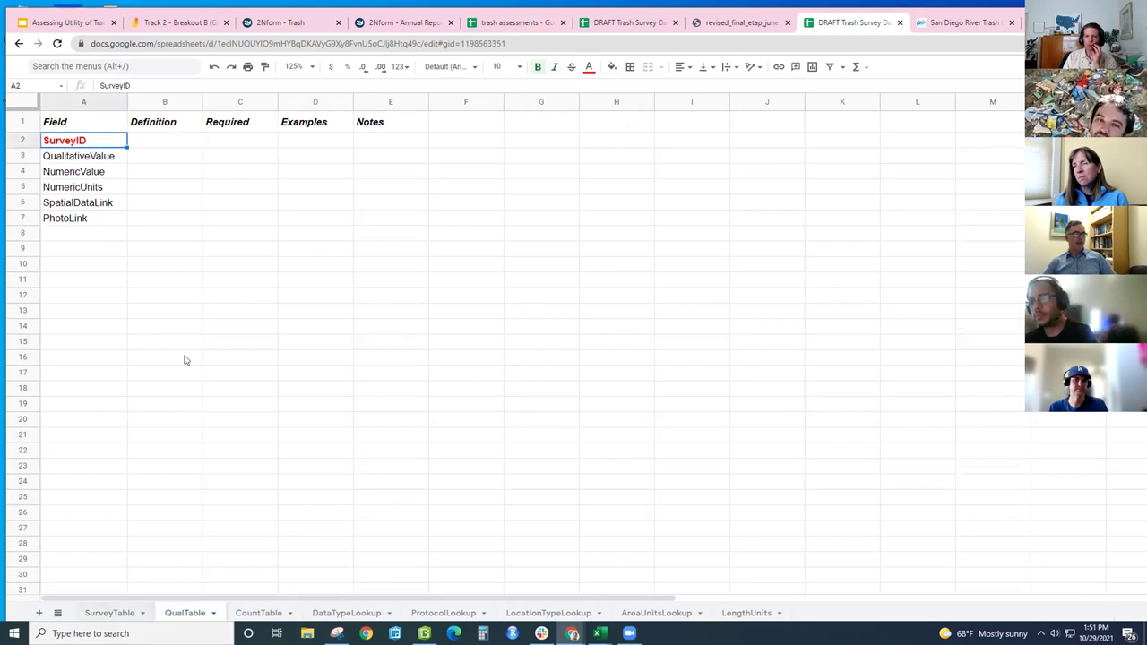
{"action": "key", "text": "ctrl+Page_Up"}
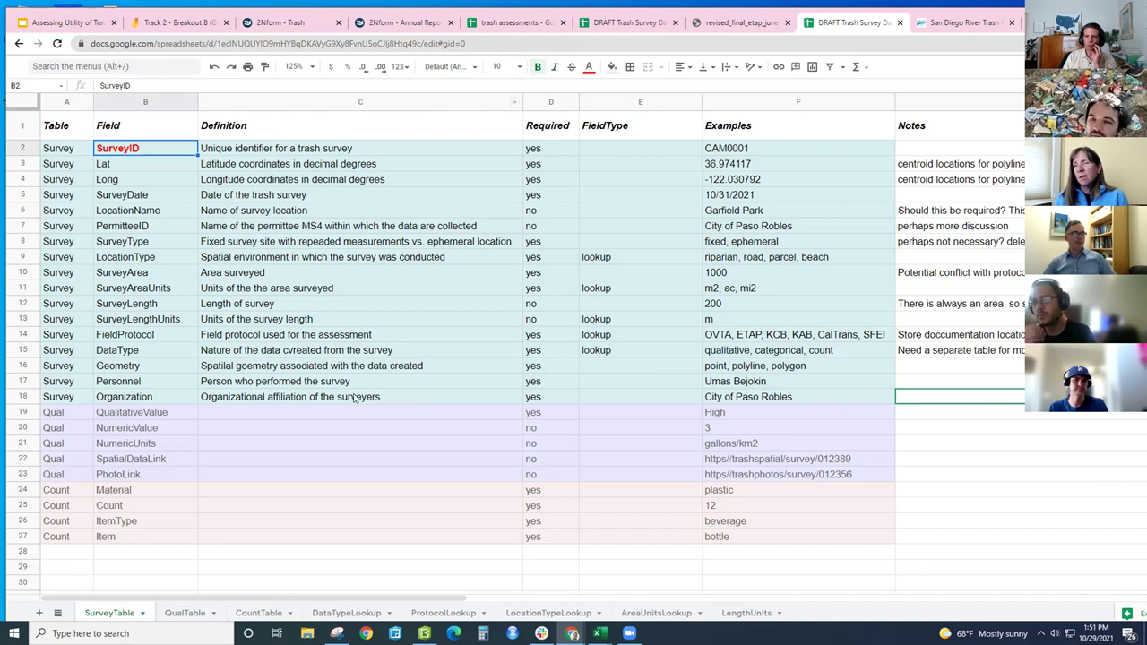
- Extend the DataType row's note about a separate count-based table with a sentence beginning "Creates potential for"
{"action": "left_click", "coordinate": [760, 369]}
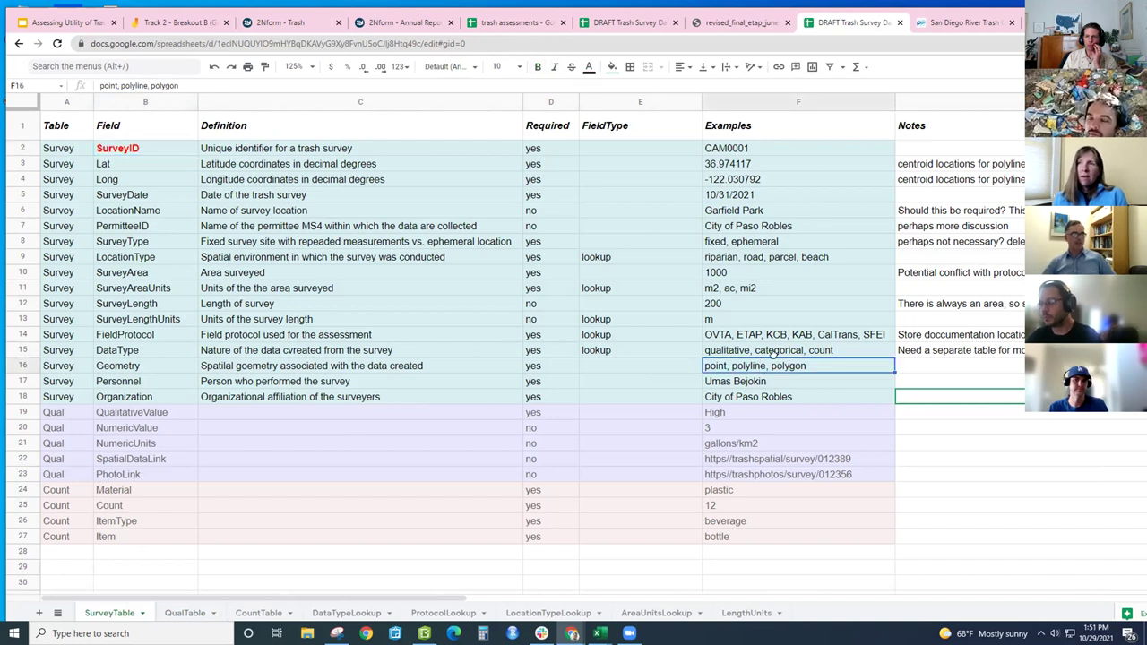
{"action": "left_click", "coordinate": [807, 353]}
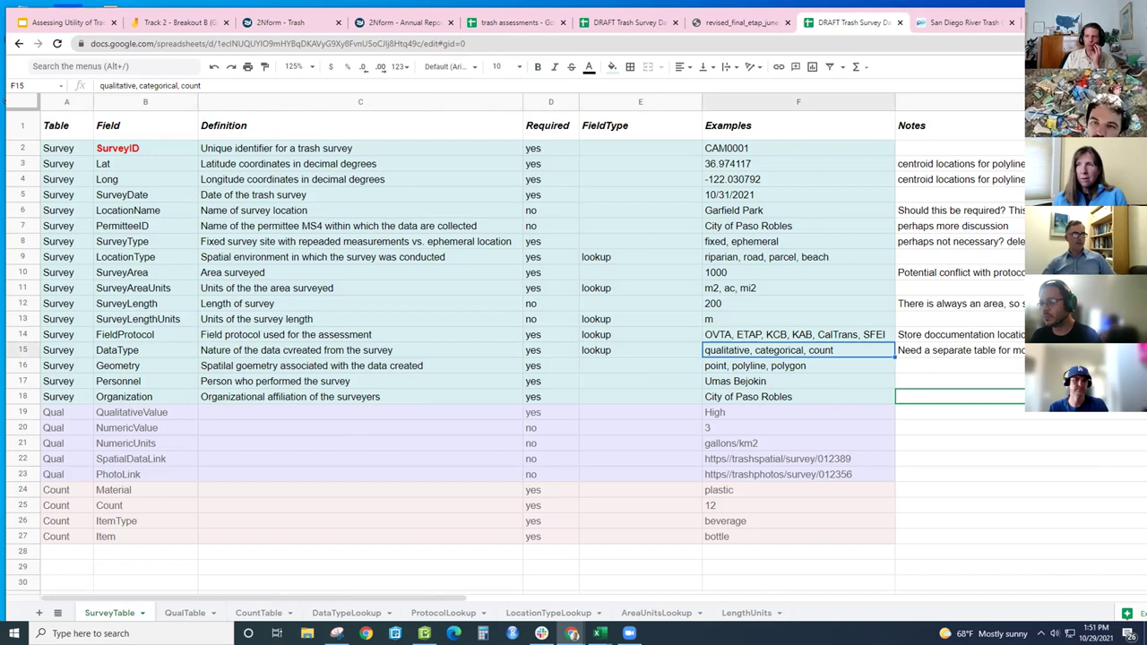
{"action": "left_click", "coordinate": [956, 352]}
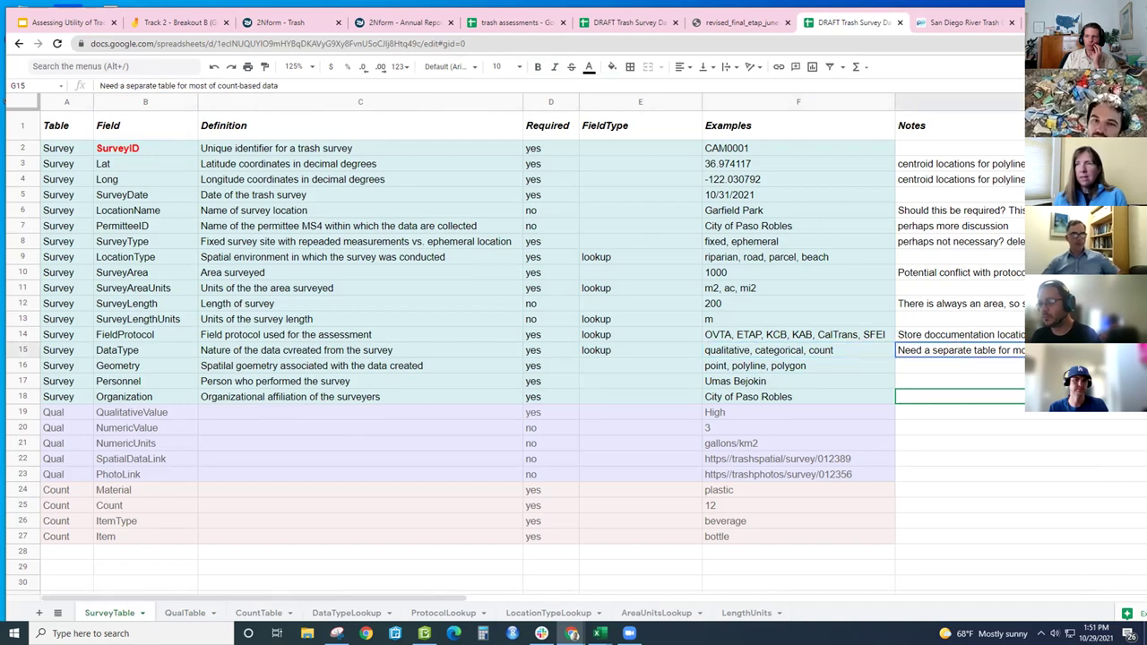
{"action": "key", "text": "Return"}
{"action": "type", "text": ". Creates potential for"}
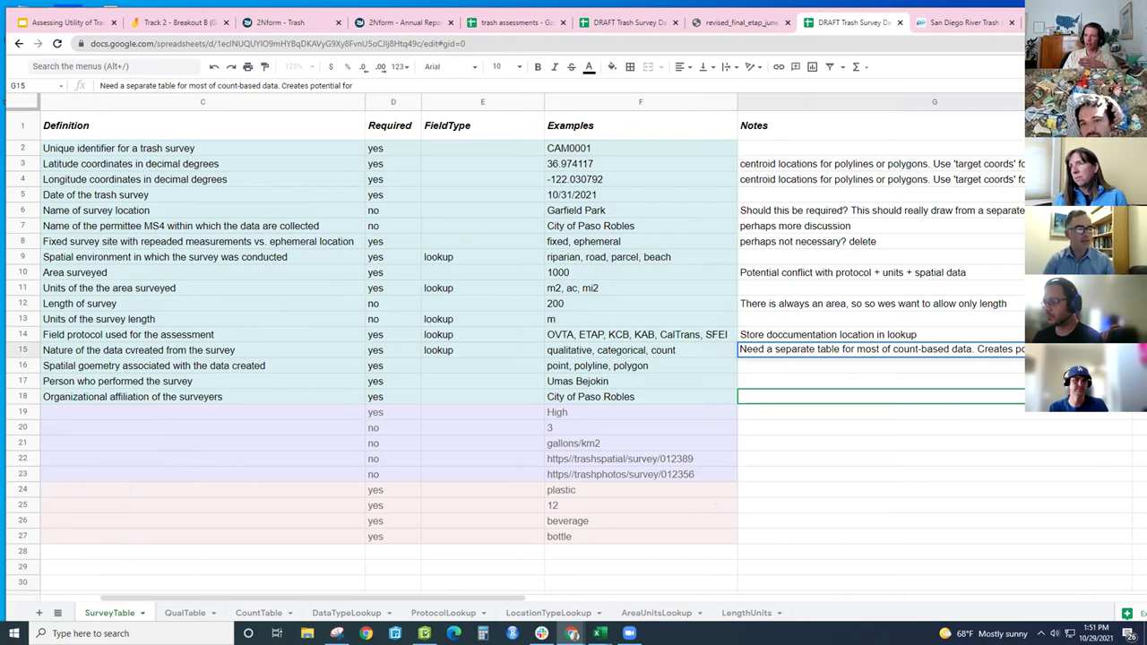
{"action": "left_click", "coordinate": [639, 369]}
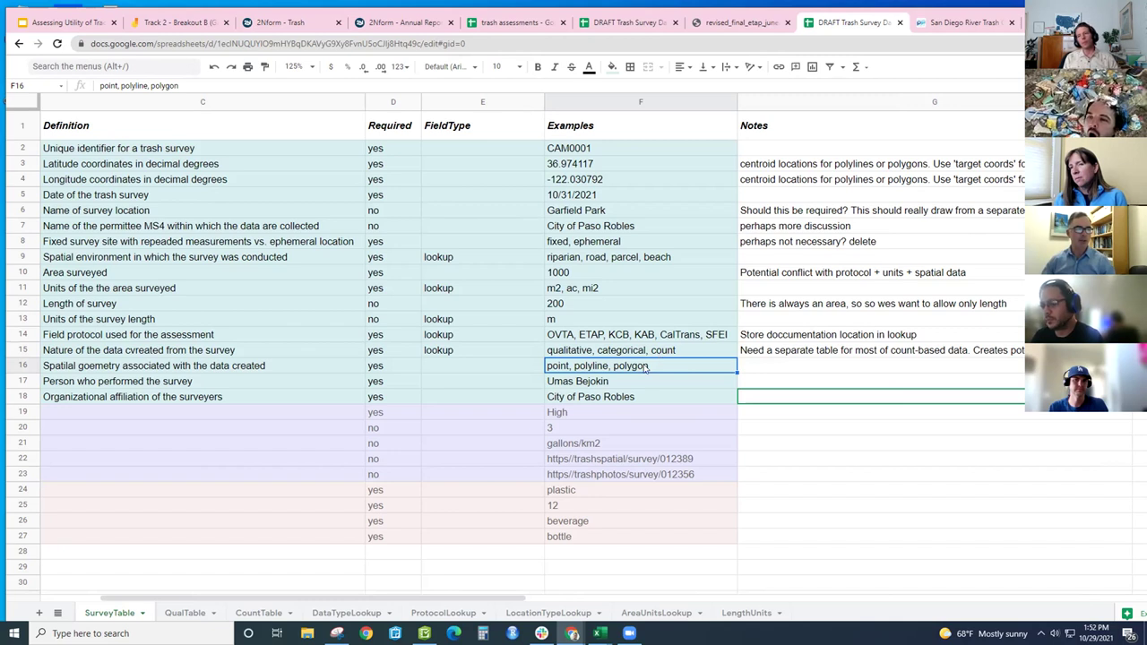
- Examine the DataType row's example values alongside the SurveyID field and the Qual fields such as NumericUnits
{"action": "left_click", "coordinate": [627, 346]}
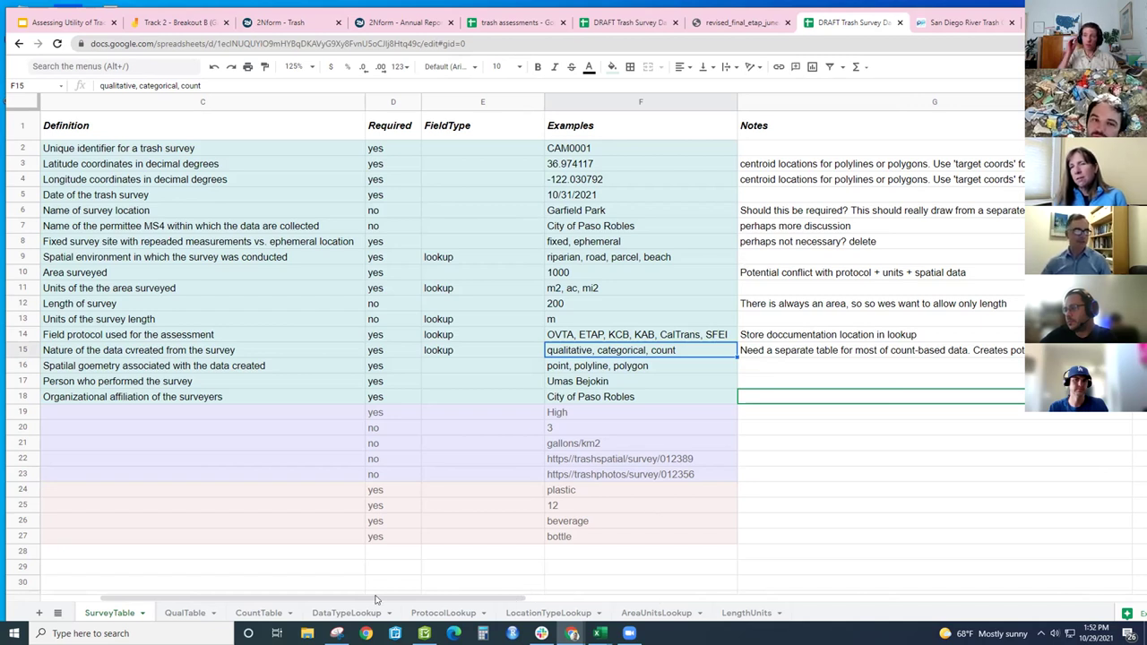
{"action": "scroll", "coordinate": [631, 441], "scroll_direction": "left", "scroll_amount": 3}
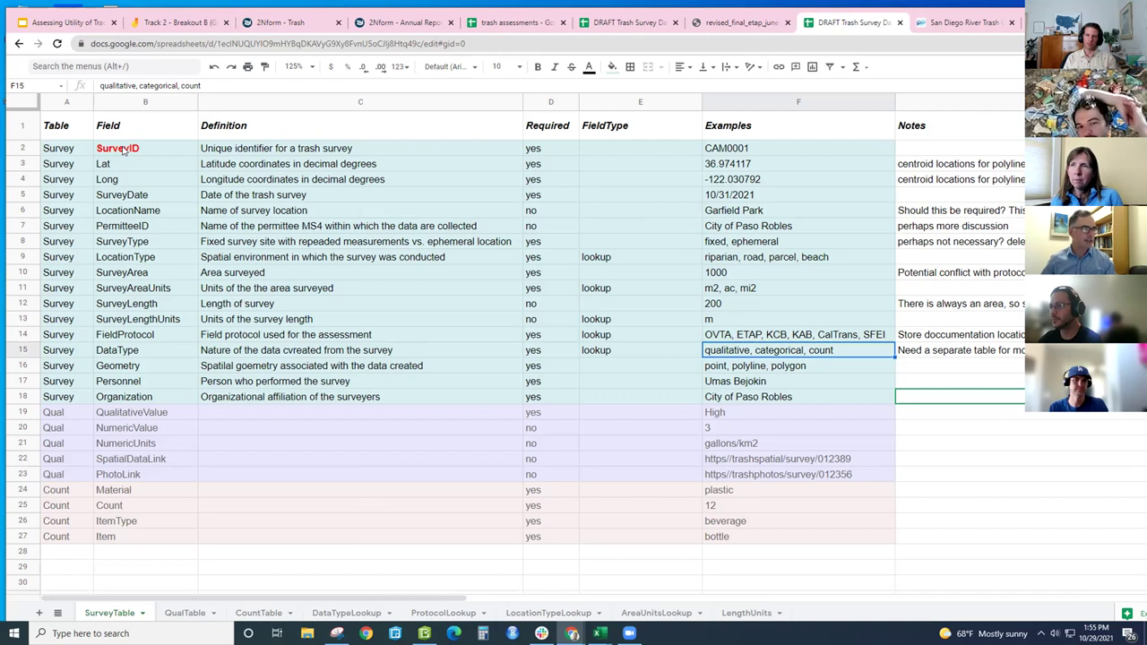
{"action": "left_click", "coordinate": [124, 150]}
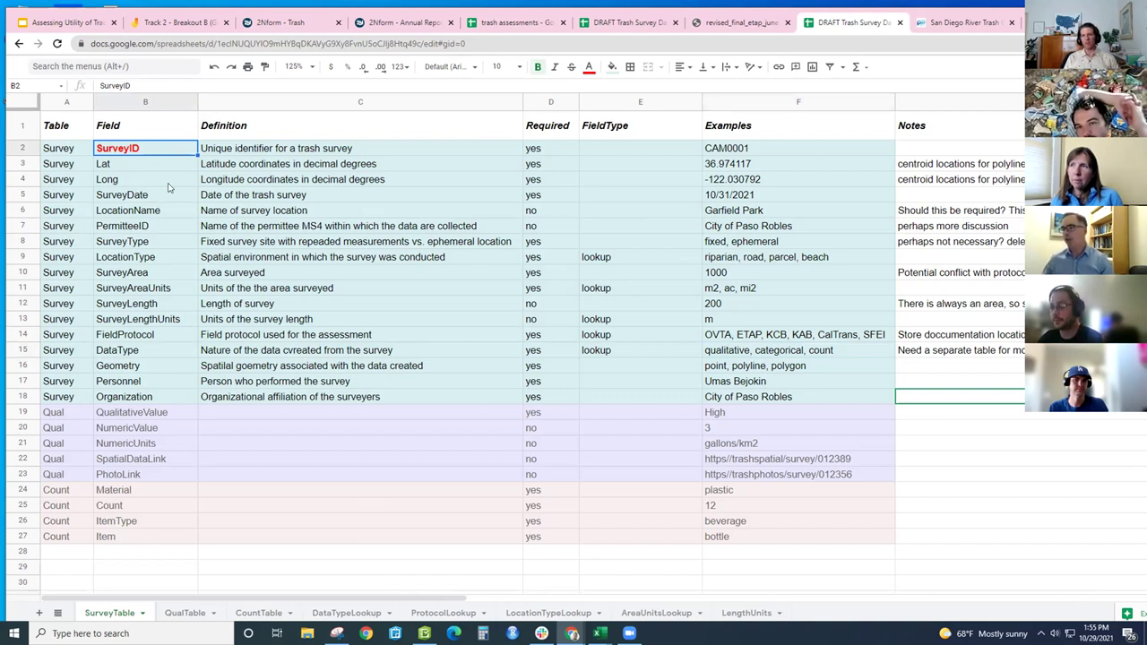
{"action": "left_click", "coordinate": [272, 419]}
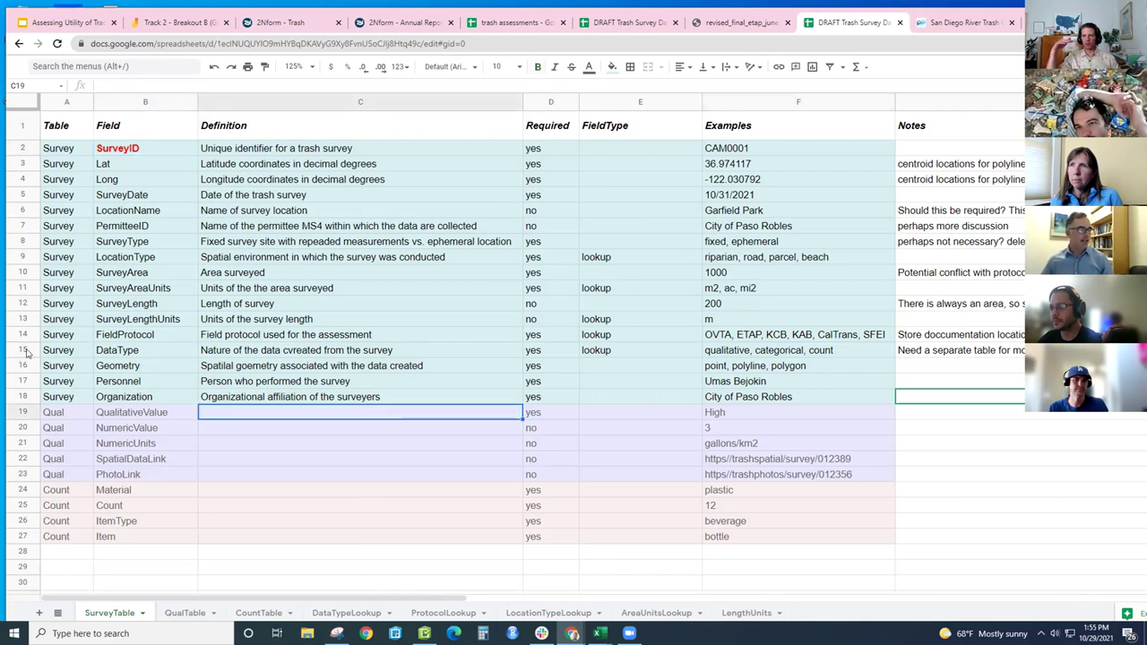
{"action": "left_click", "coordinate": [24, 349]}
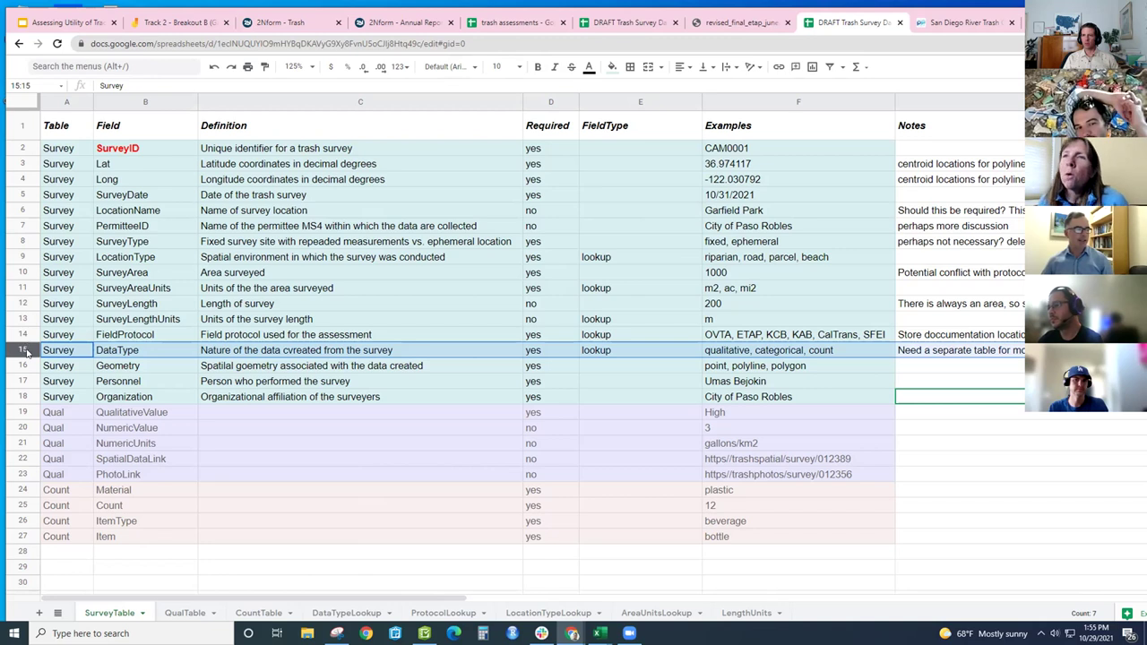
{"action": "left_click", "coordinate": [170, 501]}
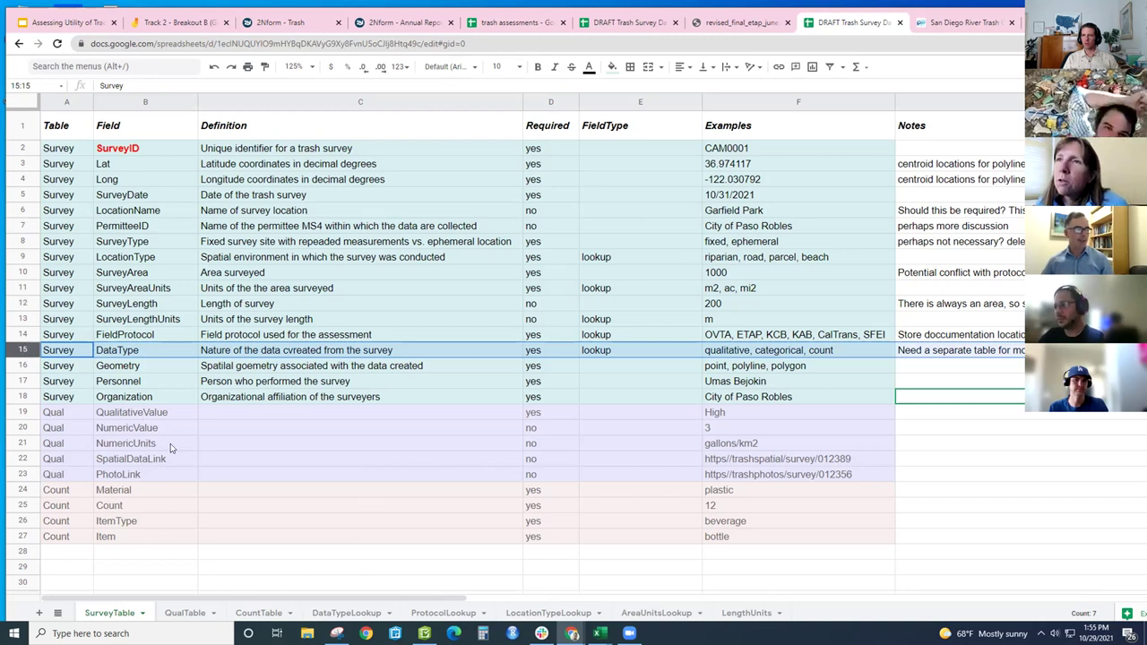
{"action": "left_click", "coordinate": [171, 446]}
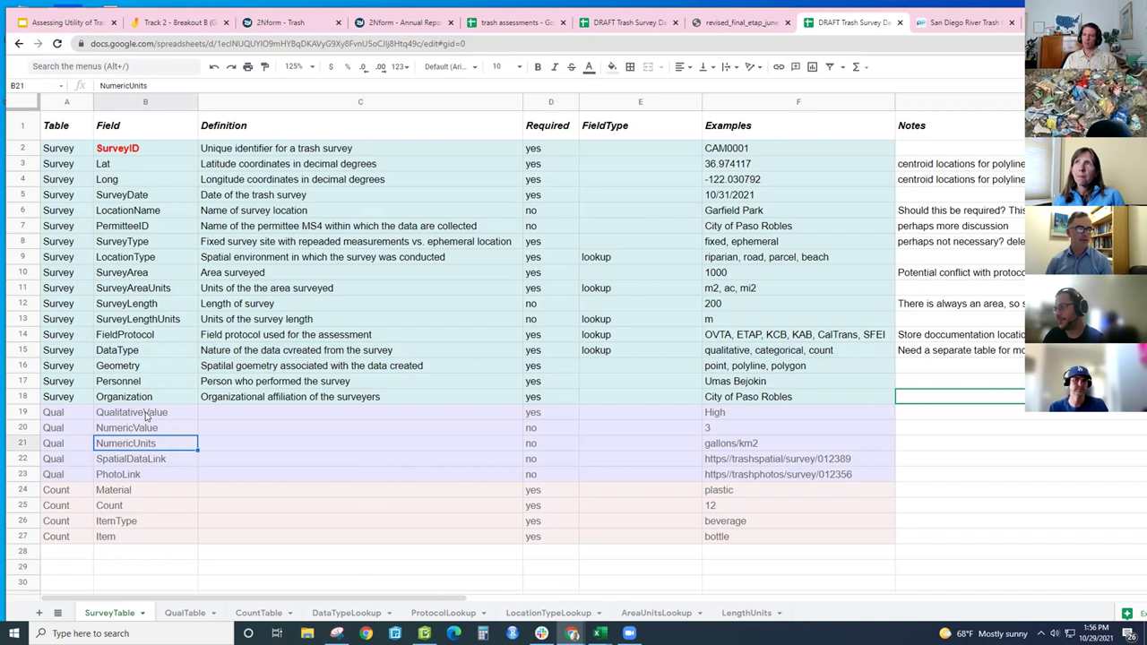
- Add the note "Do we need?" to the Geometry row
{"action": "left_click", "coordinate": [959, 372]}
{"action": "type", "text": "Dop"}
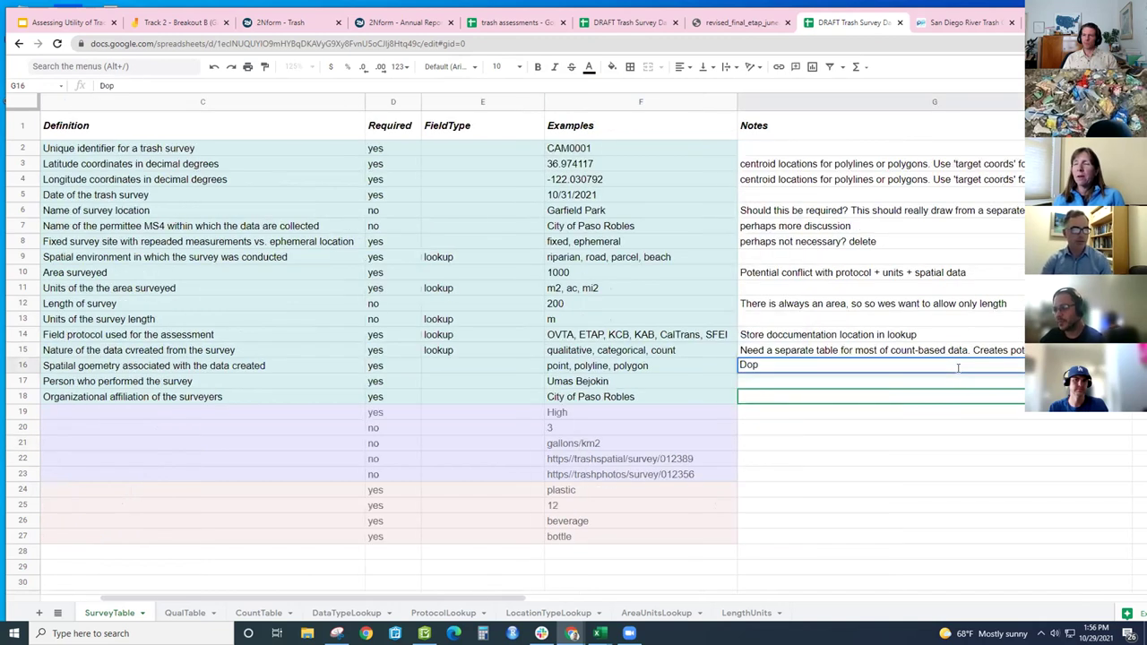
{"action": "key", "text": "BackSpace"}
{"action": "type", "text": "we "}
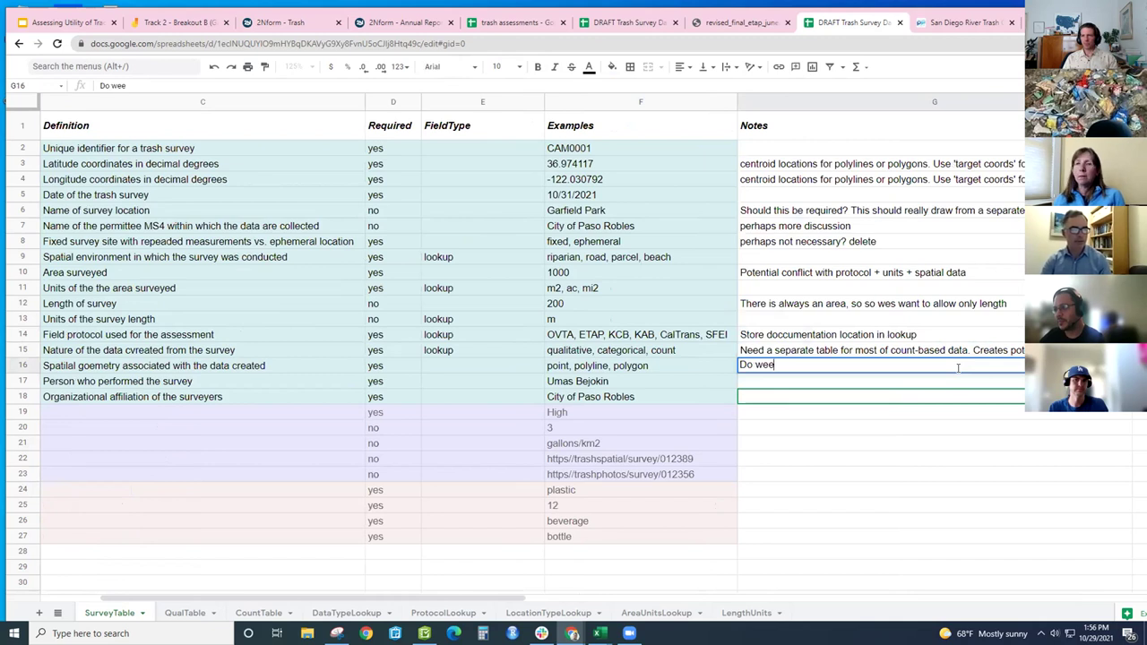
{"action": "type", "text": "need"}
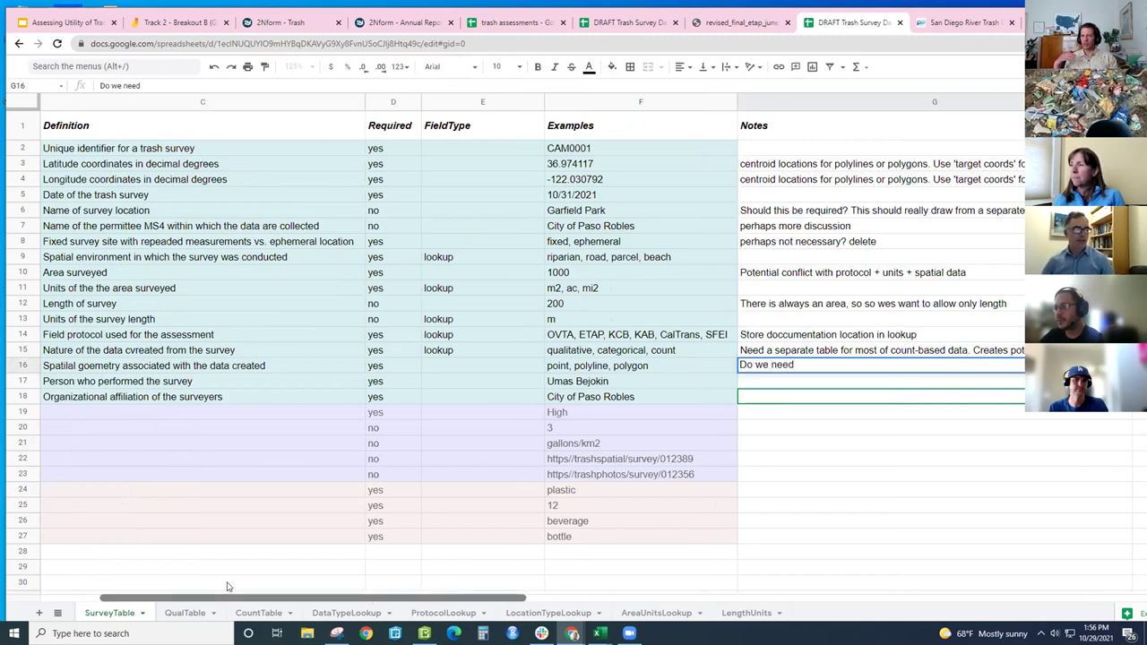
{"action": "left_click_drag", "start_coordinate": [226, 587], "coordinate": [163, 587]}
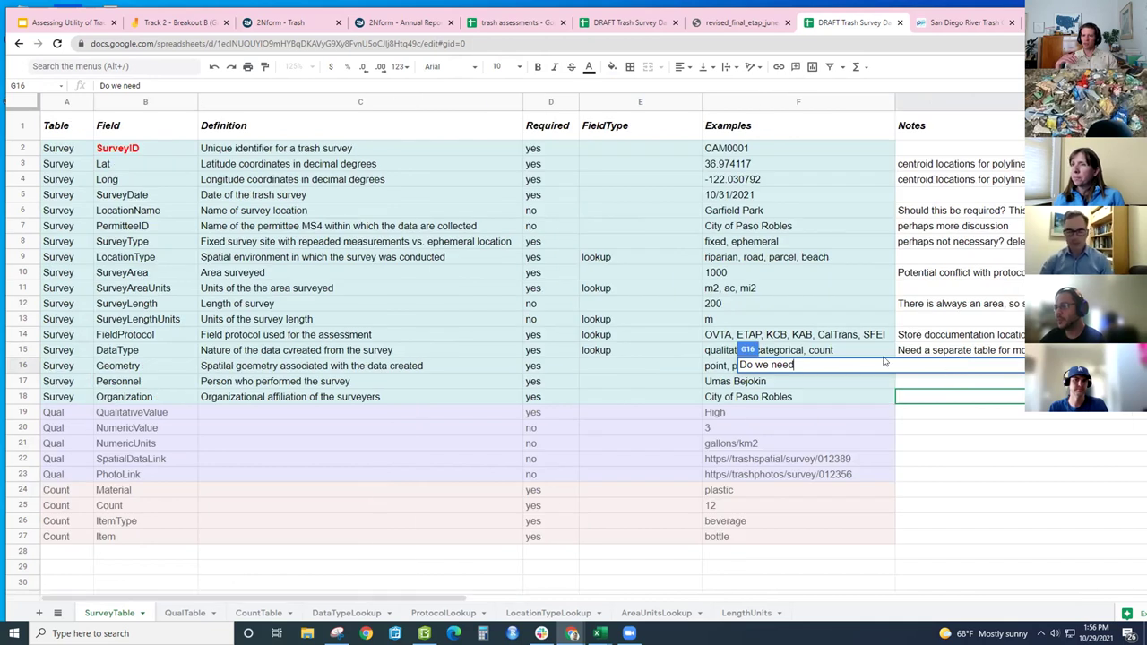
{"action": "type", "text": "?"}
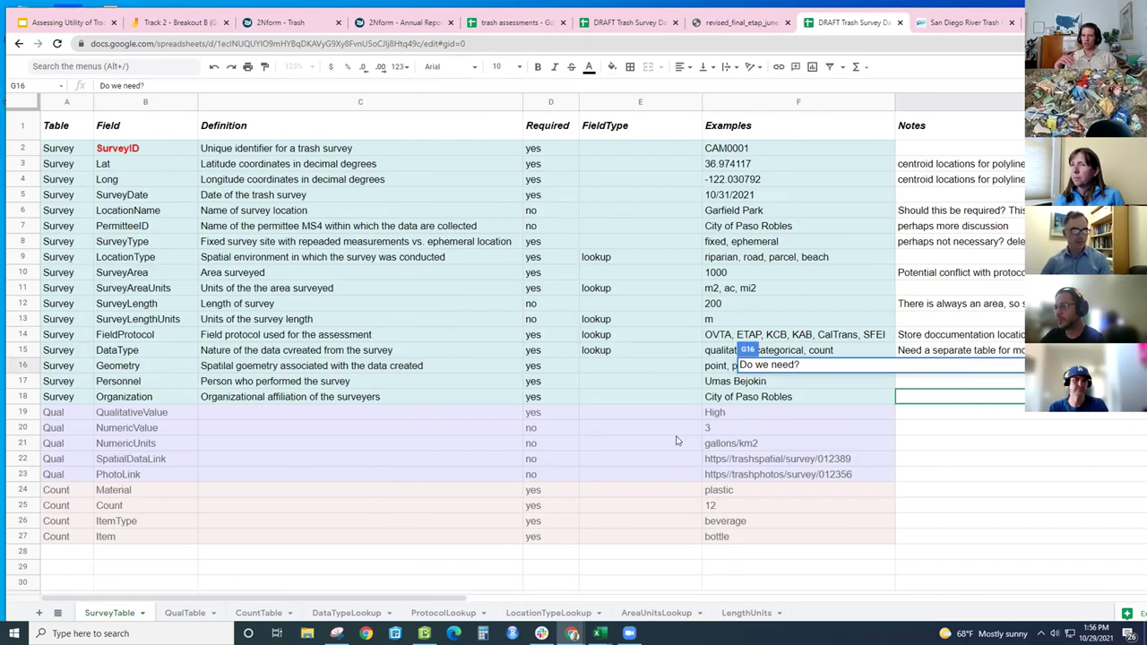
{"action": "key", "text": "Down"}
{"action": "key", "text": "Down"}
{"action": "key", "text": "Down"}
{"action": "key", "text": "Down"}
{"action": "key", "text": "Down"}
{"action": "key", "text": "Left"}
{"action": "key", "text": "Left"}
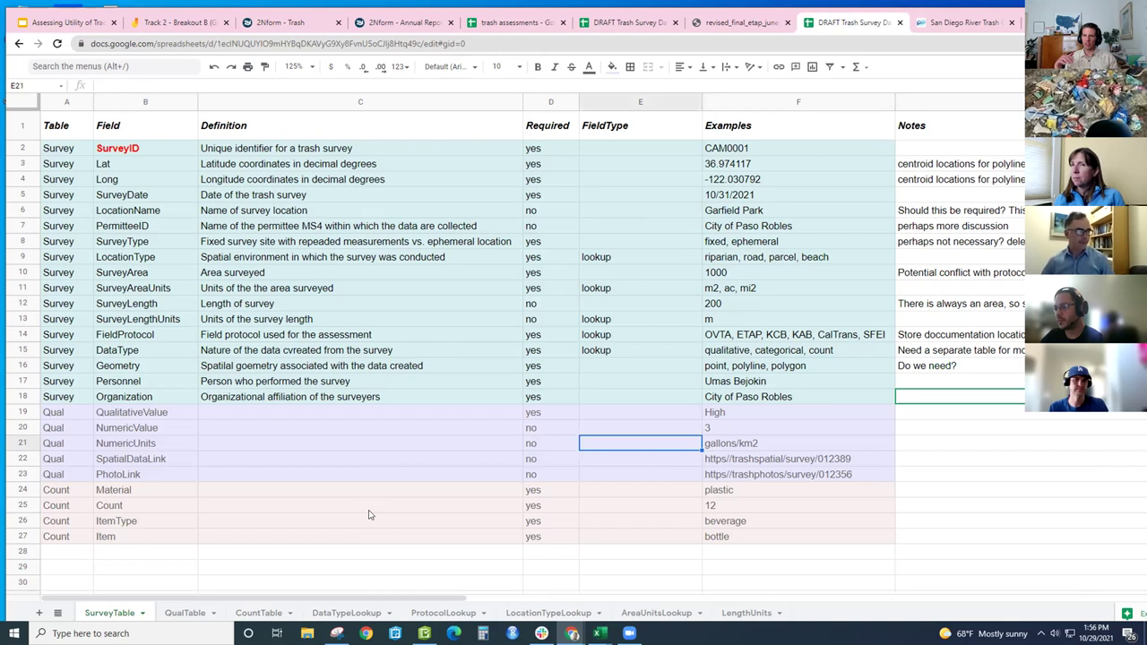
- Copy the DataType row and delete it from the SurveyTable
{"action": "left_click", "coordinate": [165, 505]}
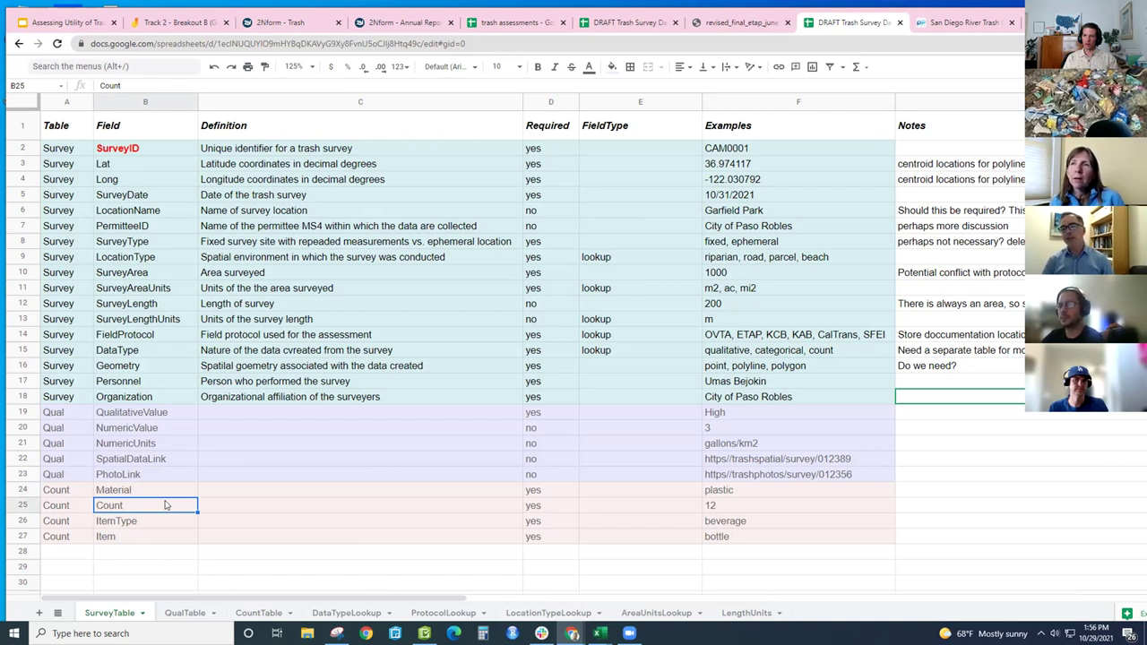
{"action": "left_click", "coordinate": [800, 370]}
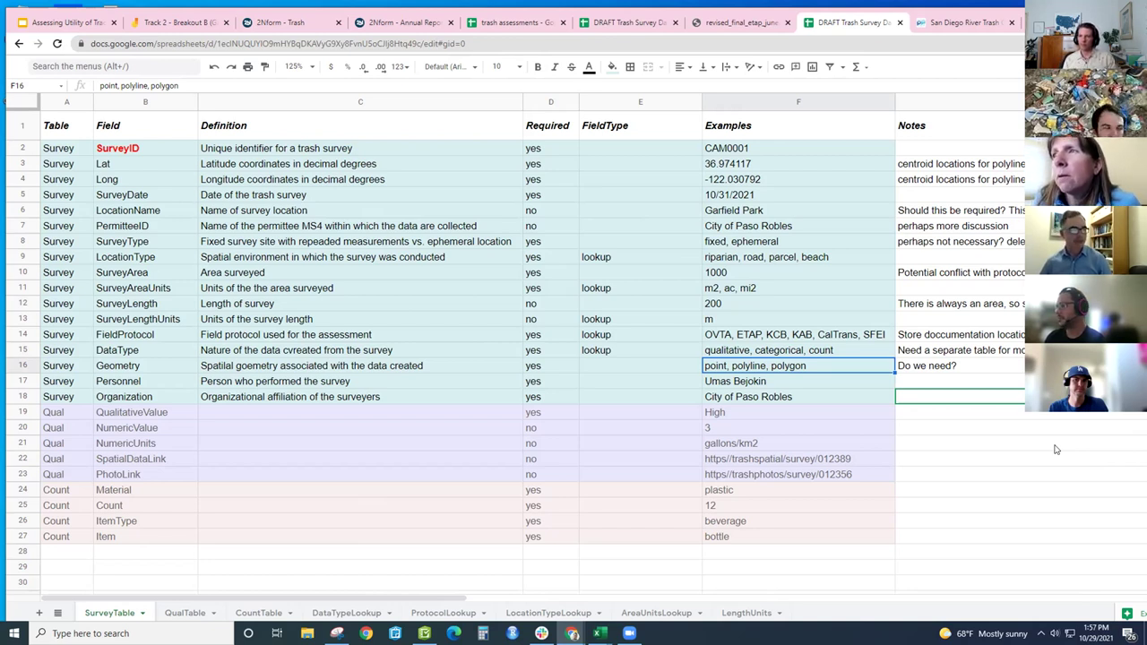
{"action": "left_click", "coordinate": [22, 350]}
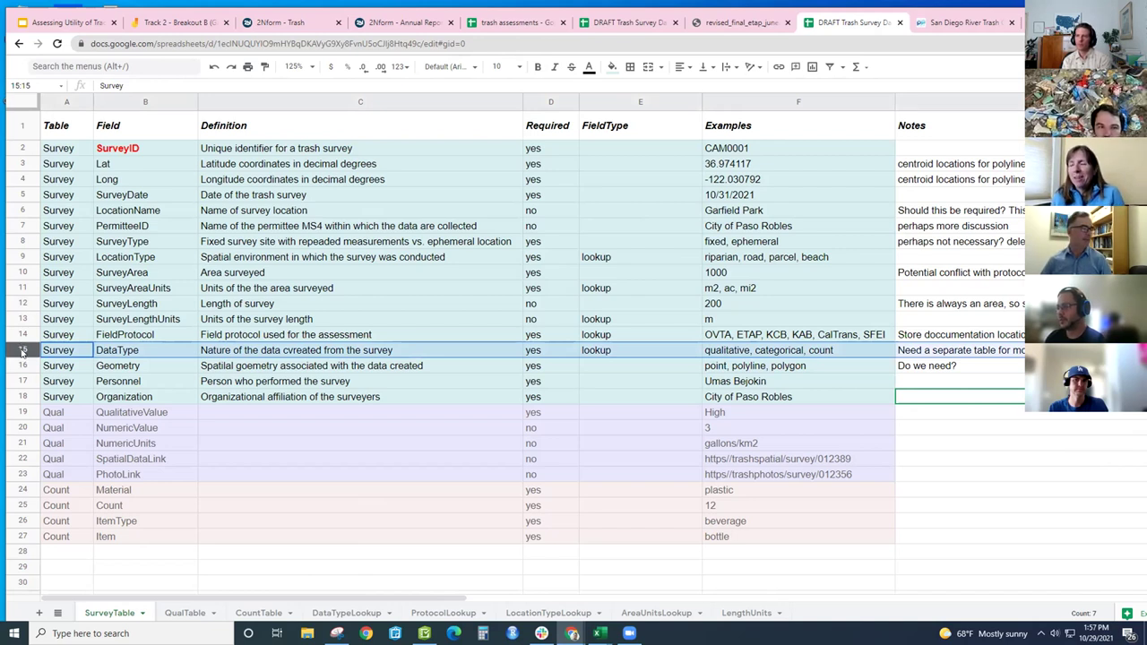
{"action": "right_click", "coordinate": [45, 272]}
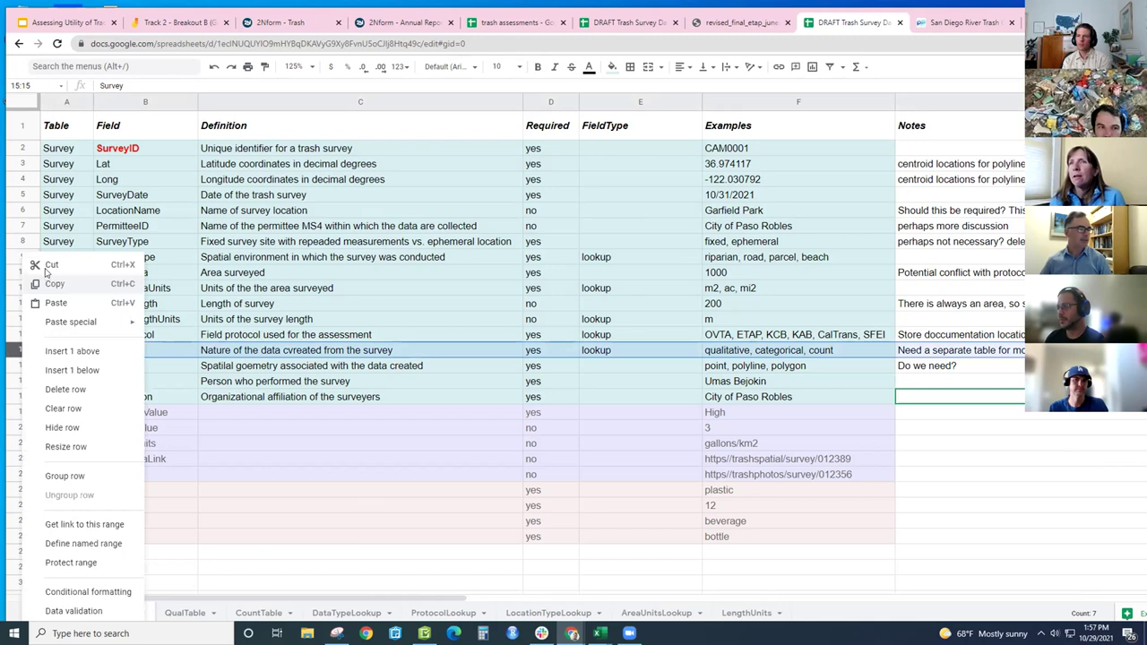
{"action": "left_click", "coordinate": [46, 278]}
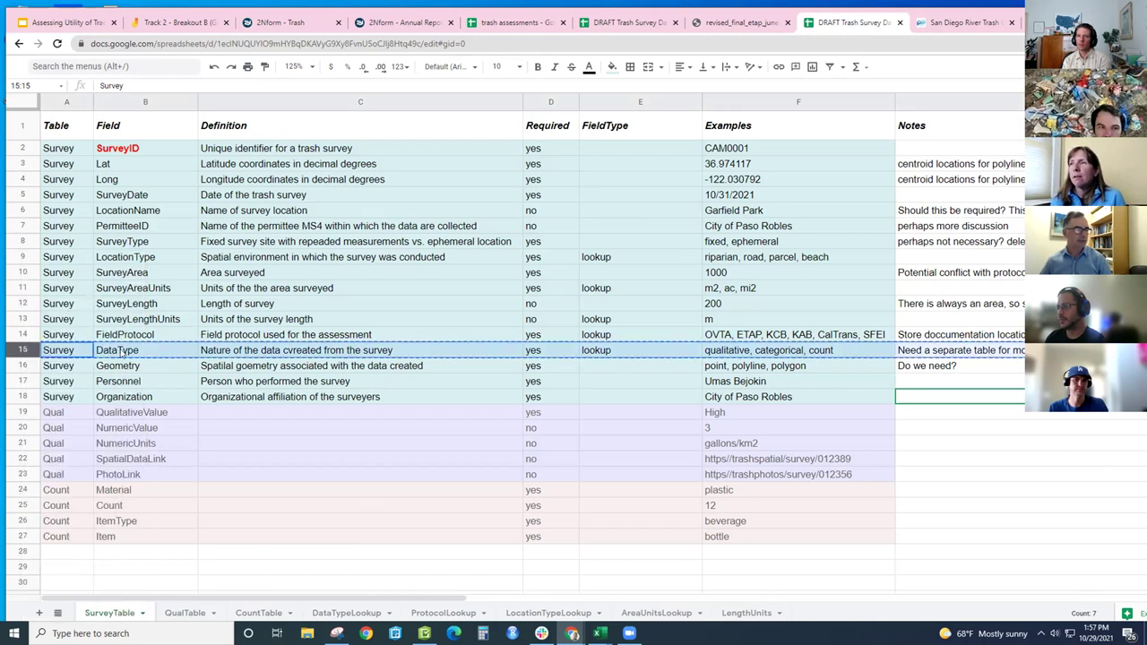
{"action": "right_click", "coordinate": [23, 349]}
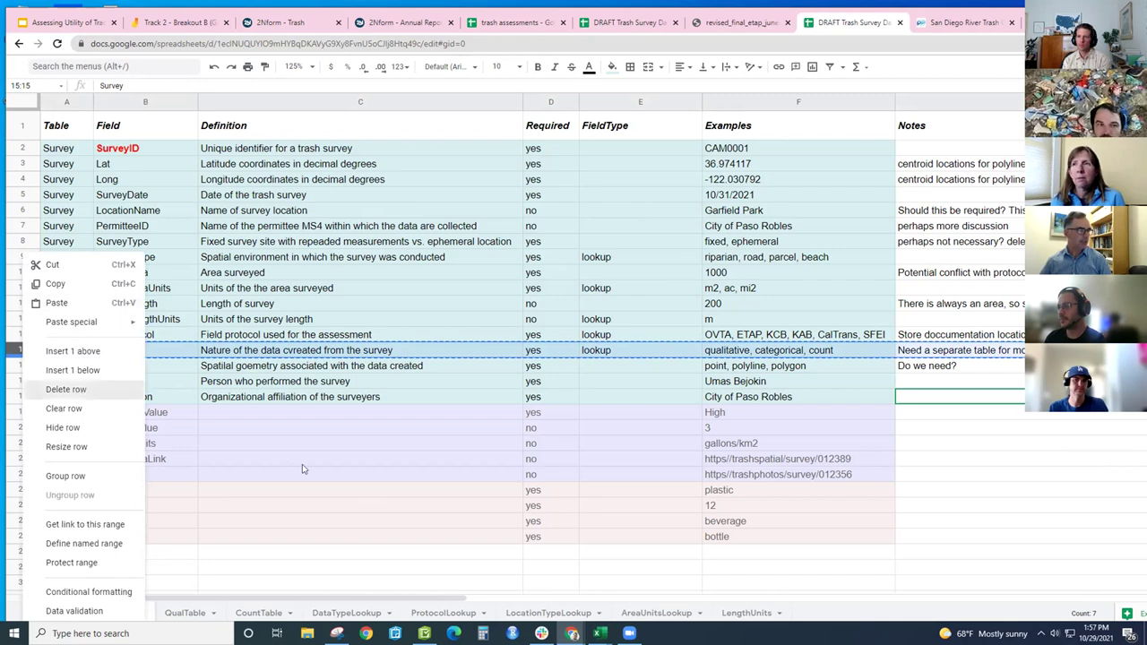
{"action": "key", "text": "Return"}
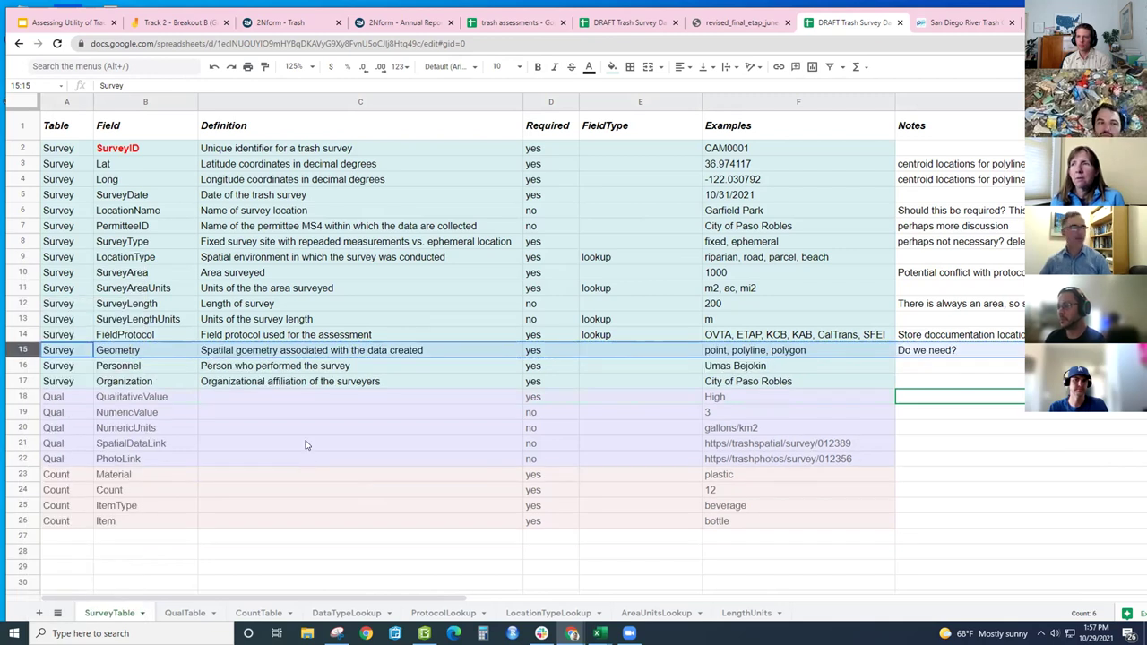
- Replace the Geometry row's note with "store in location table?"
{"action": "left_click", "coordinate": [225, 369]}
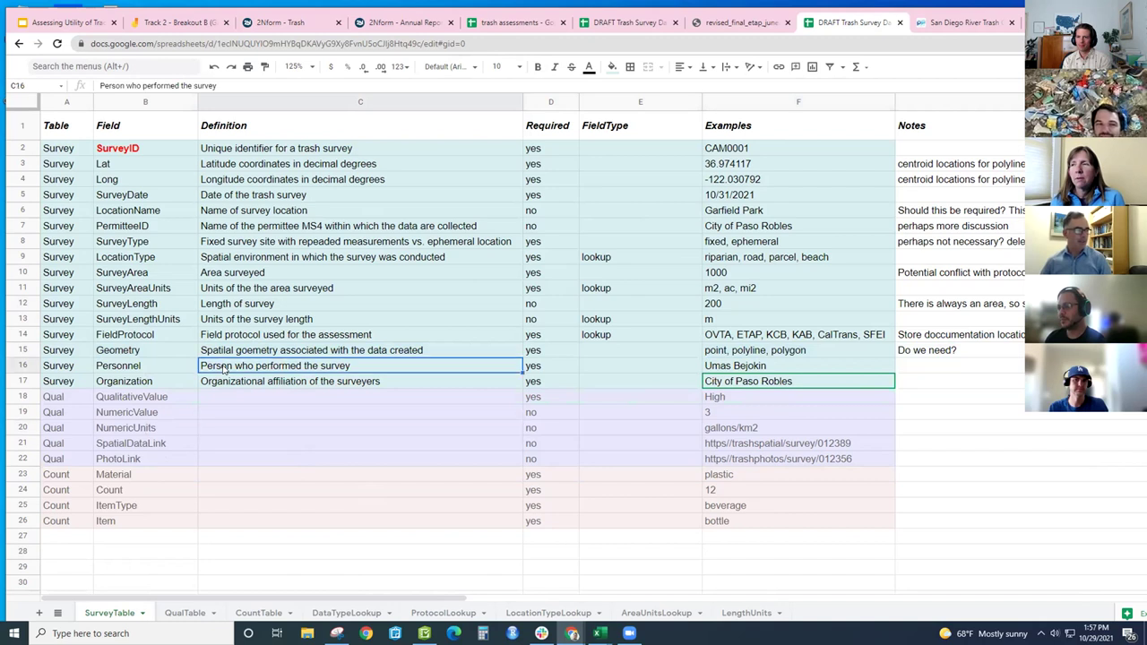
{"action": "left_click", "coordinate": [121, 334]}
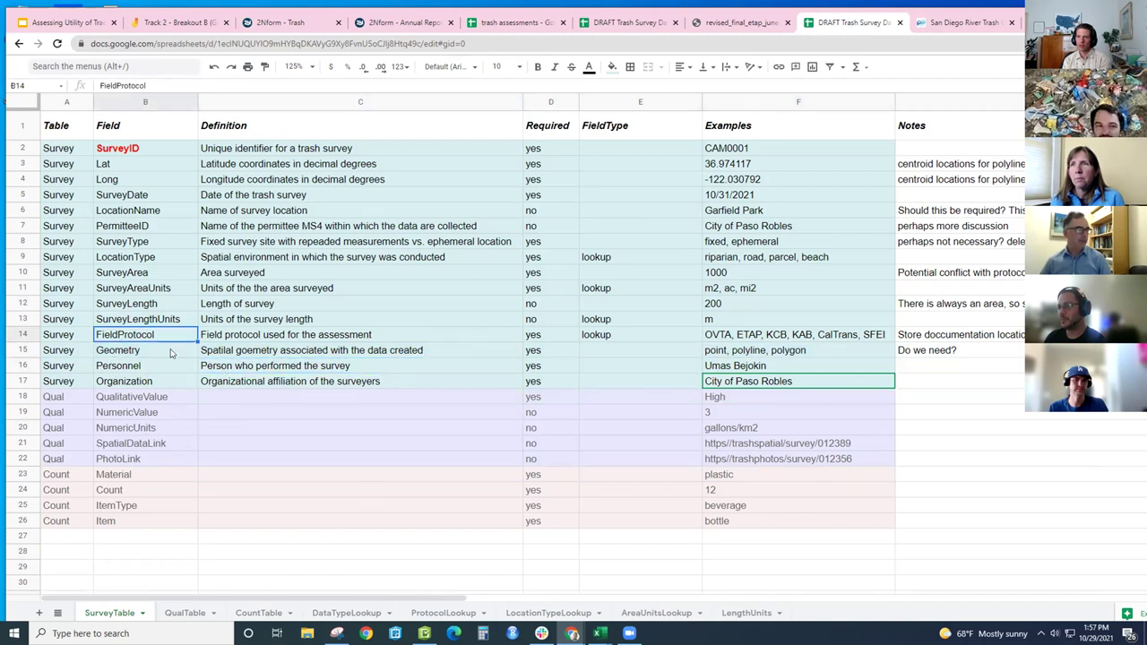
{"action": "left_click", "coordinate": [171, 353]}
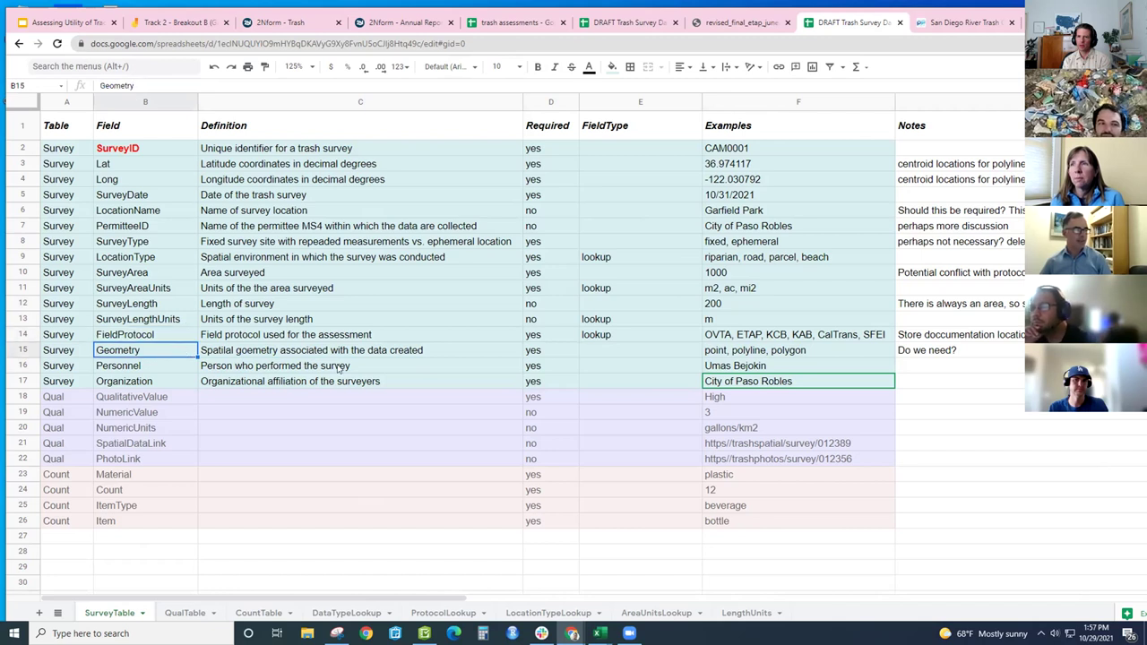
{"action": "key", "text": "Right"}
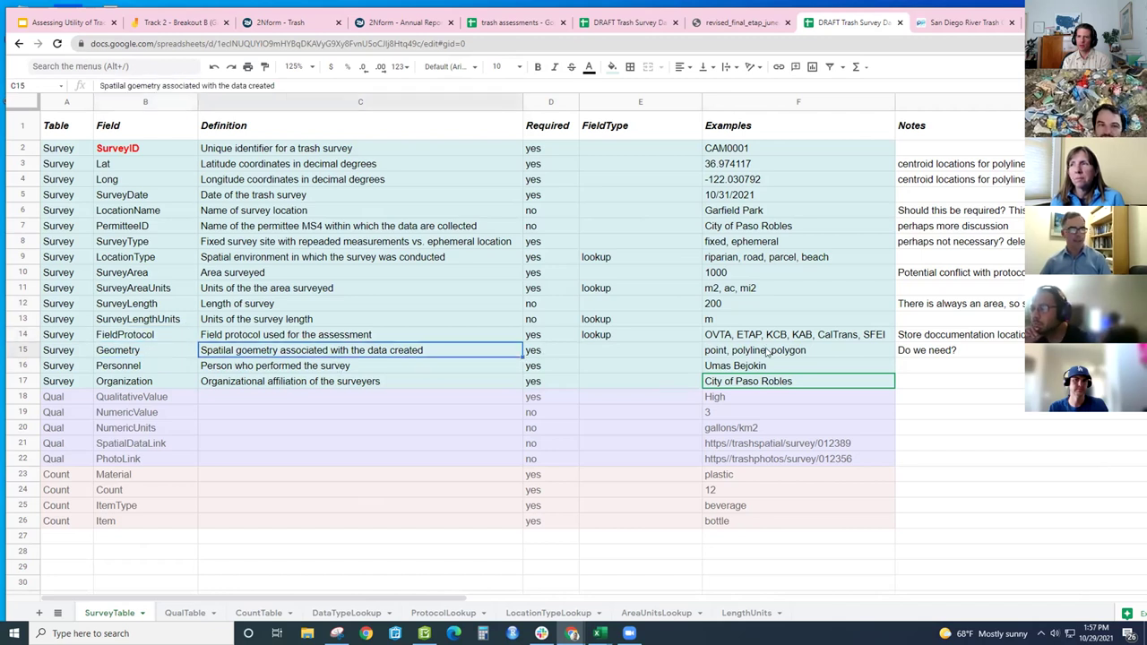
{"action": "key", "text": "Right"}
{"action": "key", "text": "Right"}
{"action": "key", "text": "Right"}
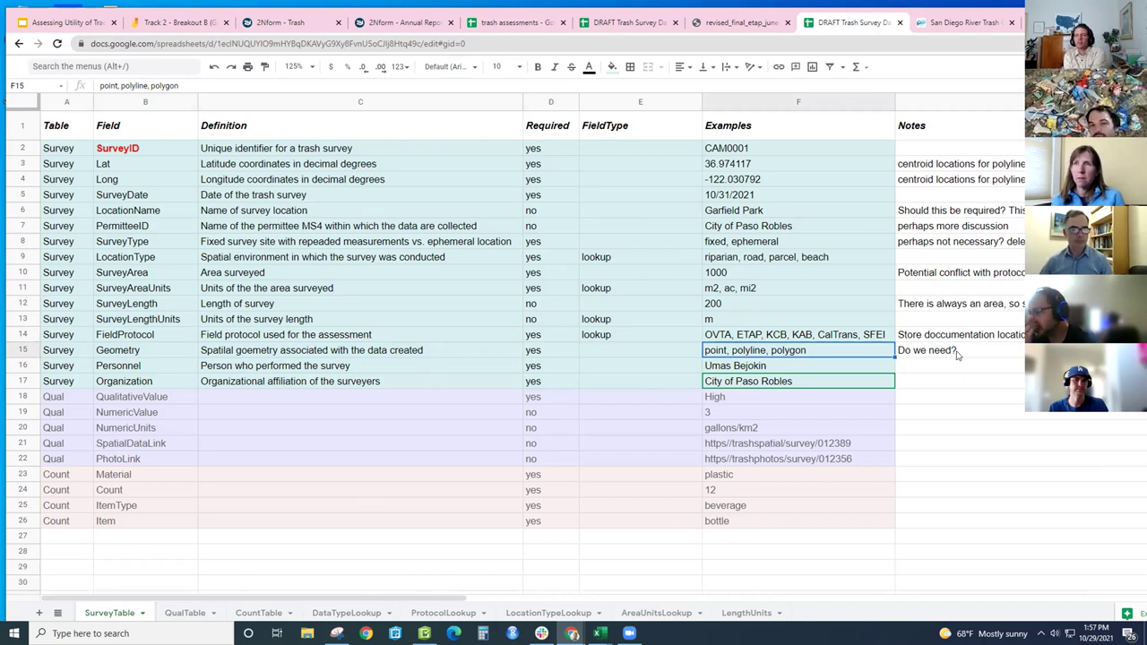
{"action": "key", "text": "Right"}
{"action": "key", "text": "Delete"}
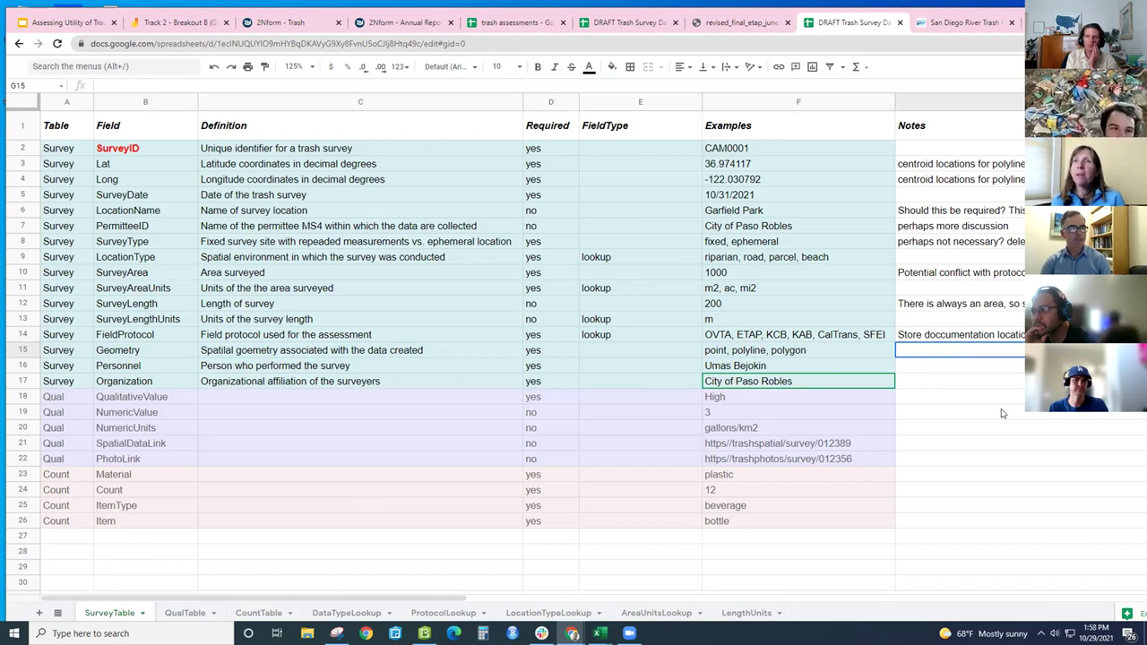
{"action": "type", "text": "store in location table?"}
{"action": "left_click", "coordinate": [949, 506]}
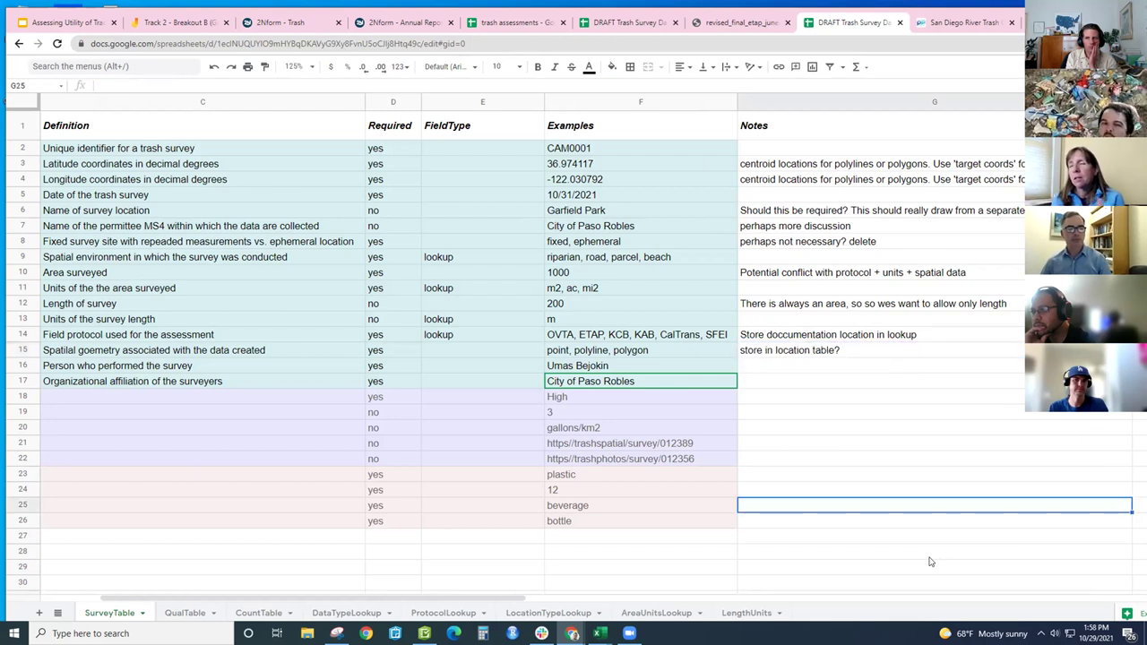
- Correct the Geometry row's note to read "store in locations table?"
{"action": "left_click", "coordinate": [815, 352]}
{"action": "double_click", "coordinate": [815, 350]}
{"action": "type", "text": "s"}
{"action": "left_click", "coordinate": [1006, 493]}
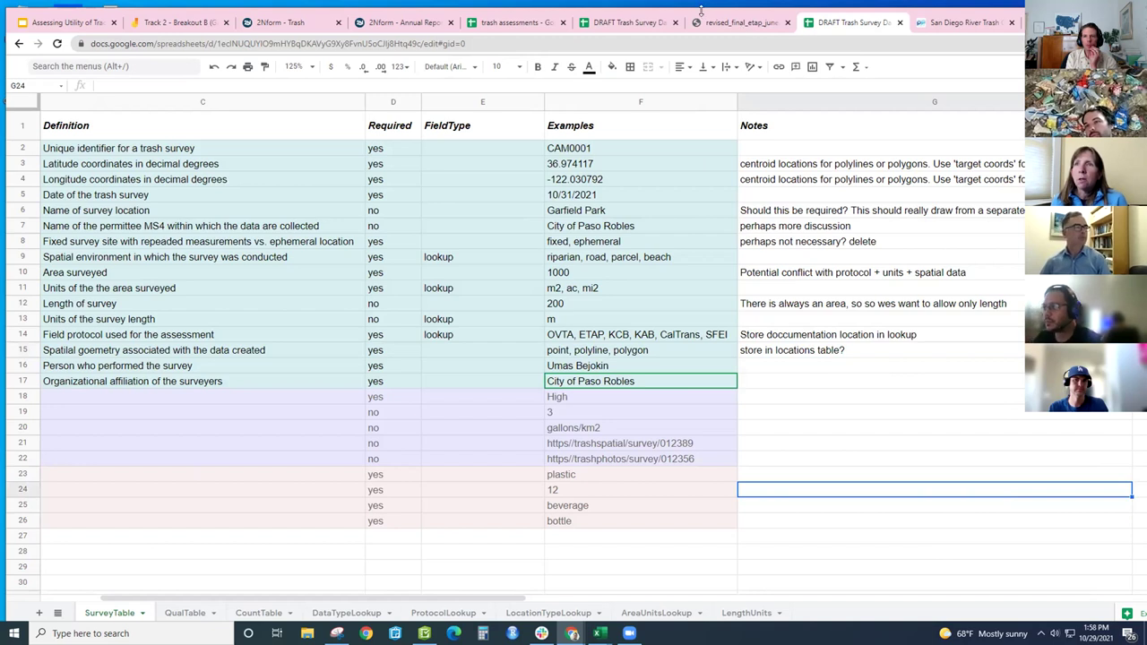
- Switch to the 2Nform trash map, inspect the AC 19 catchment and a red street segment's assessment, and return to the draft data dictionary
{"action": "left_click", "coordinate": [280, 26]}
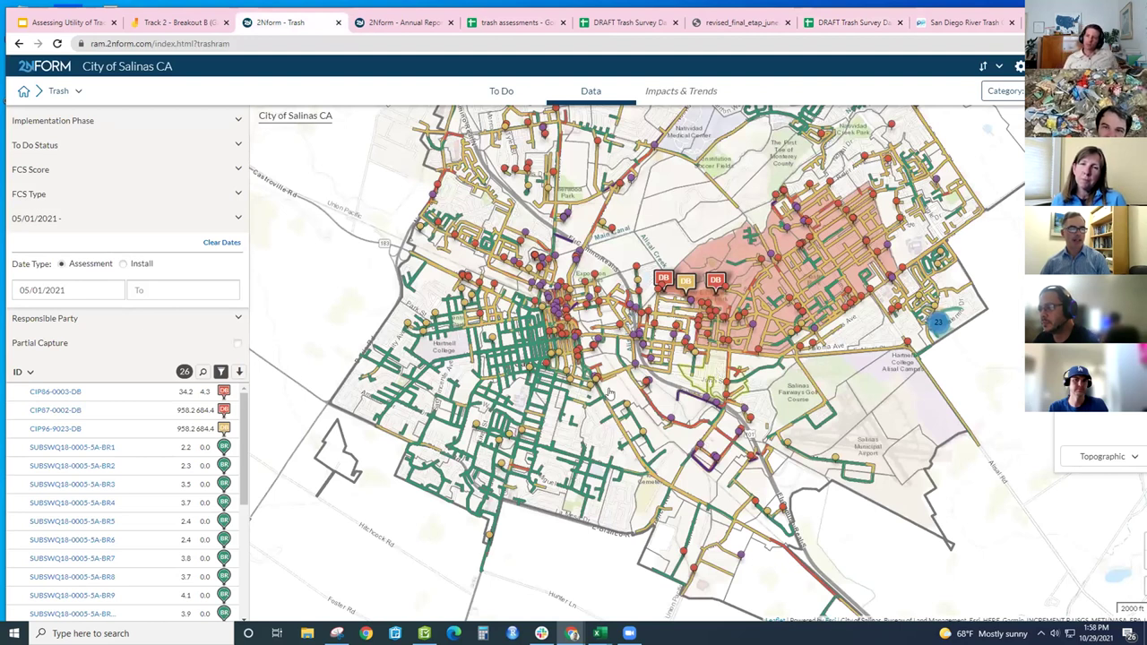
{"action": "scroll", "coordinate": [609, 393], "scroll_direction": "up", "scroll_amount": 3}
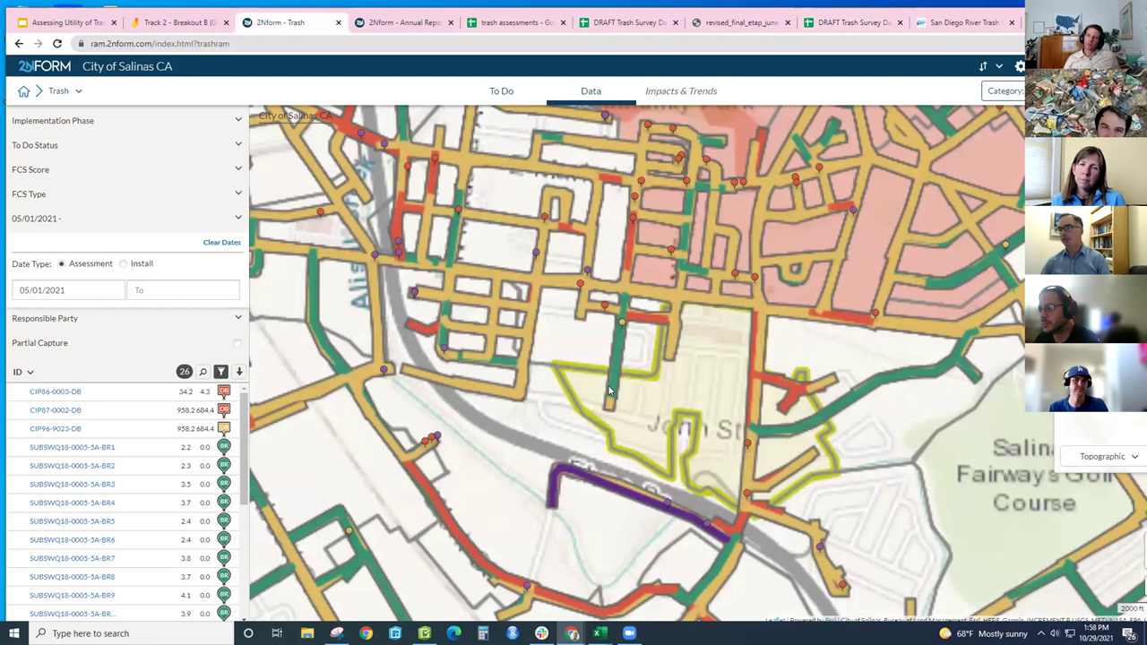
{"action": "left_click", "coordinate": [608, 392]}
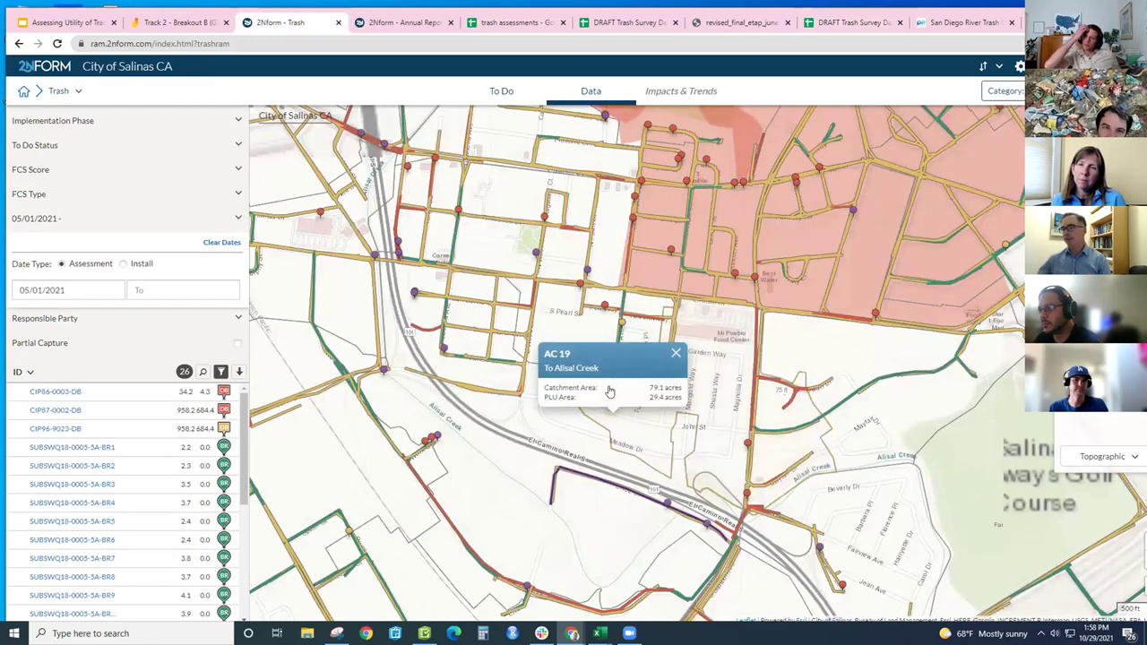
{"action": "scroll", "coordinate": [609, 391], "scroll_direction": "up", "scroll_amount": 1}
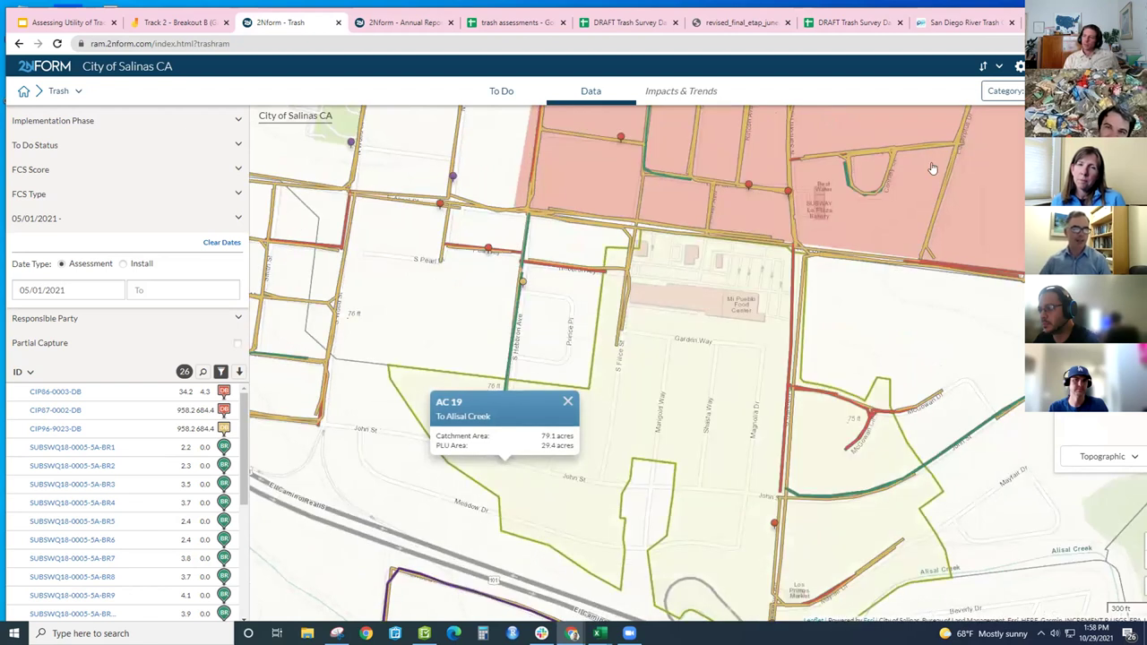
{"action": "left_click", "coordinate": [587, 272]}
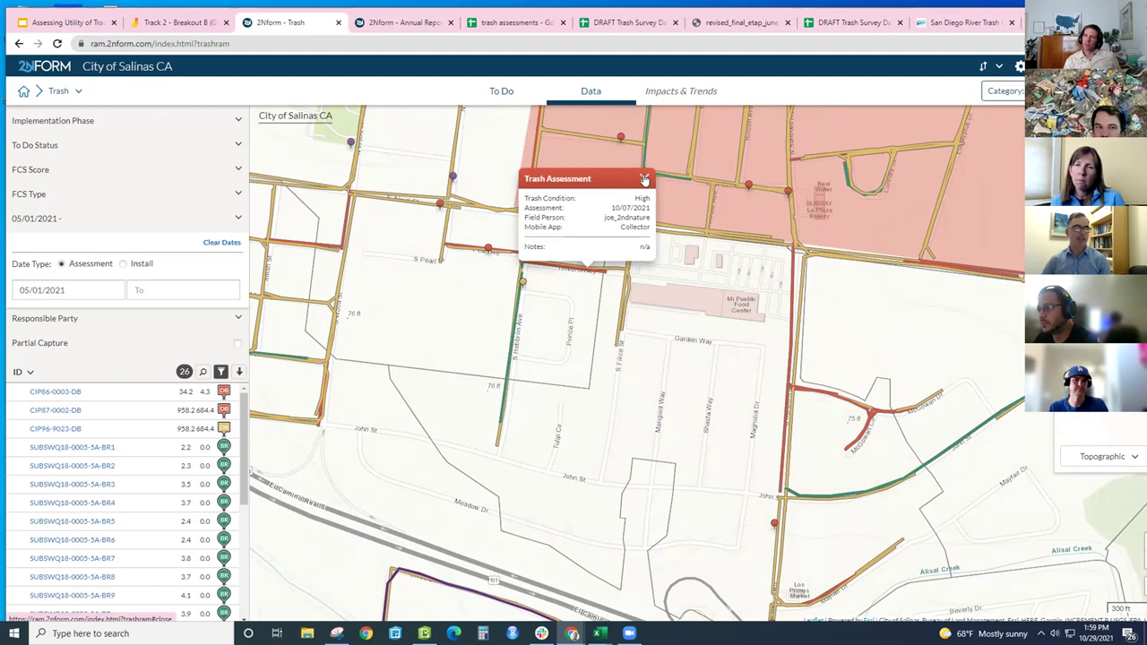
{"action": "left_click", "coordinate": [509, 22]}
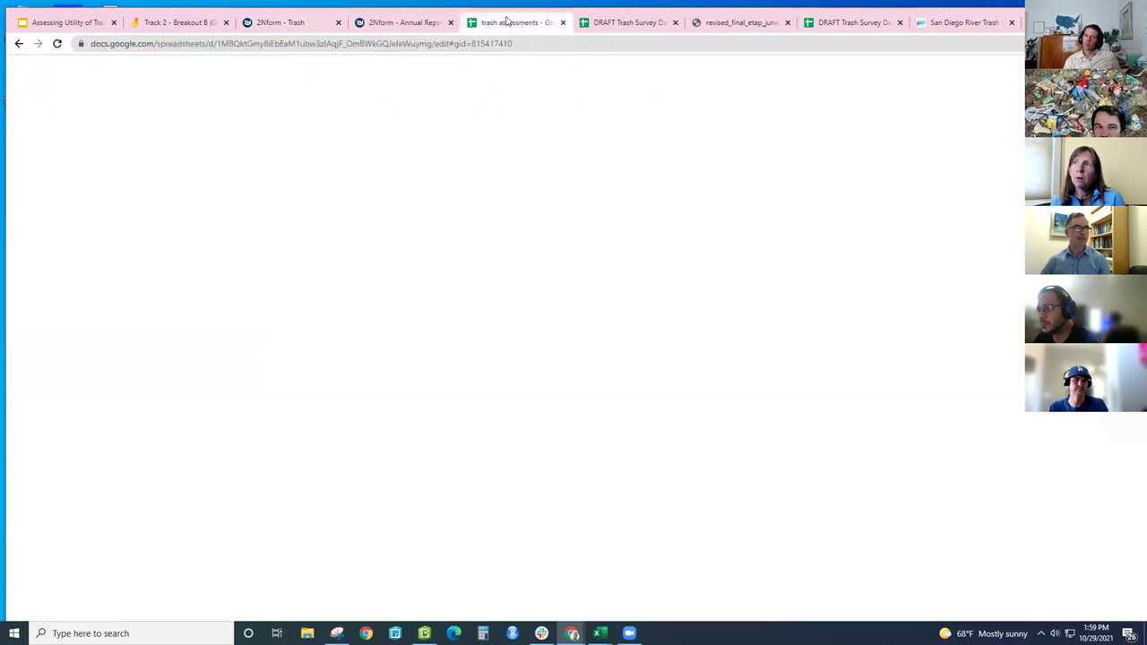
{"action": "left_click", "coordinate": [589, 18]}
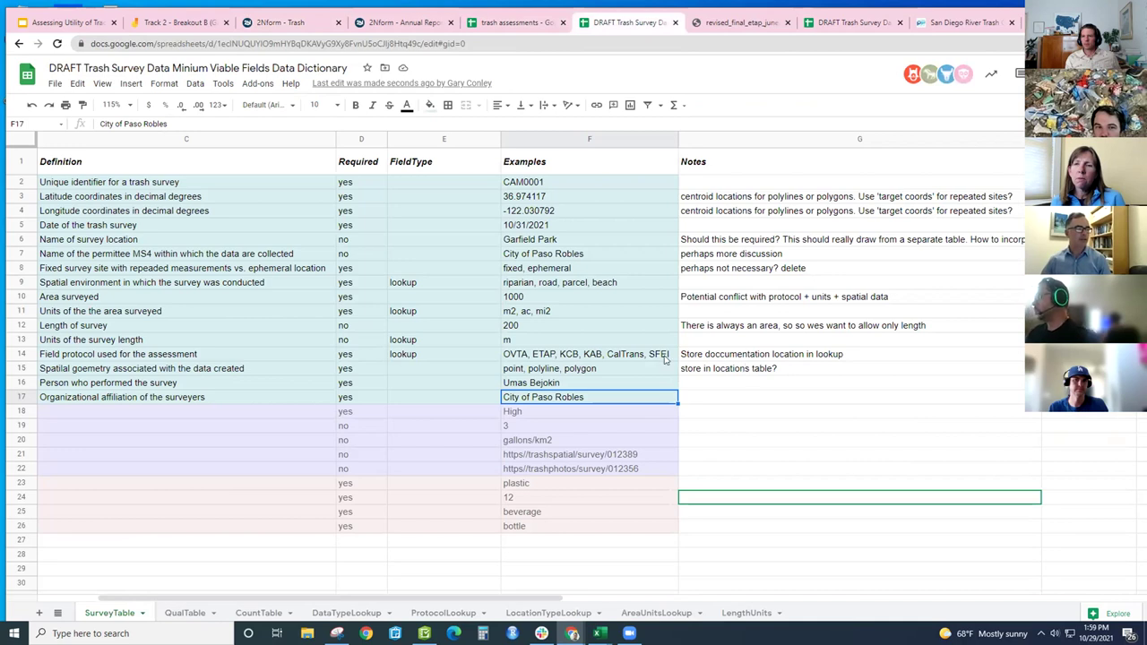
{"action": "left_click", "coordinate": [587, 371]}
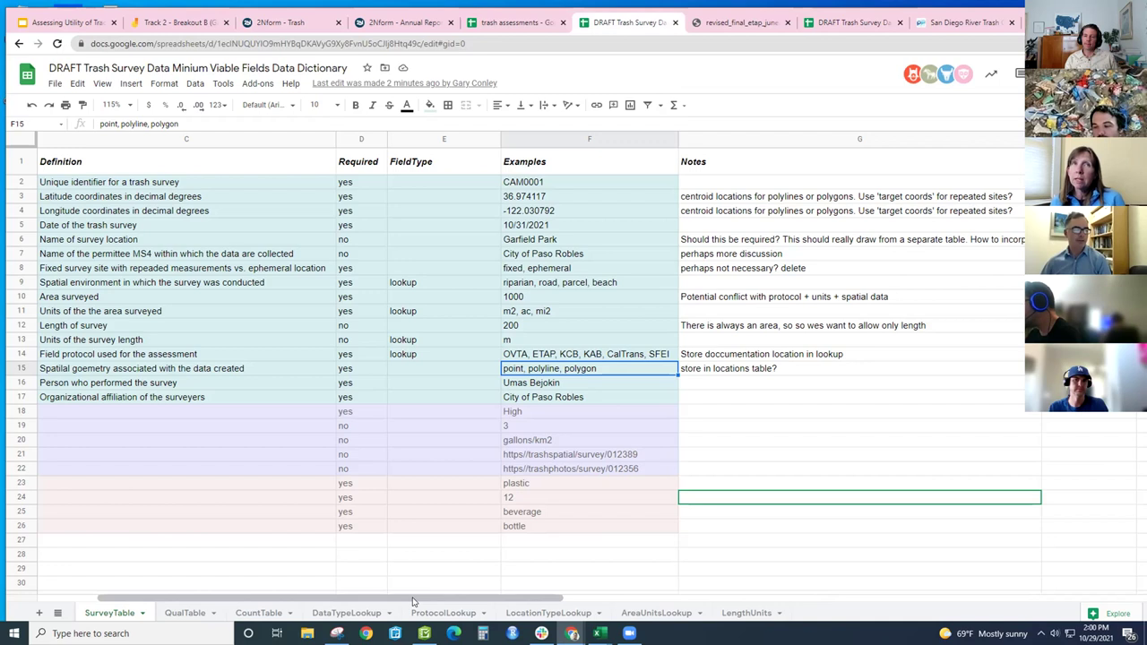
{"action": "scroll", "coordinate": [413, 602], "scroll_direction": "left", "scroll_amount": 5}
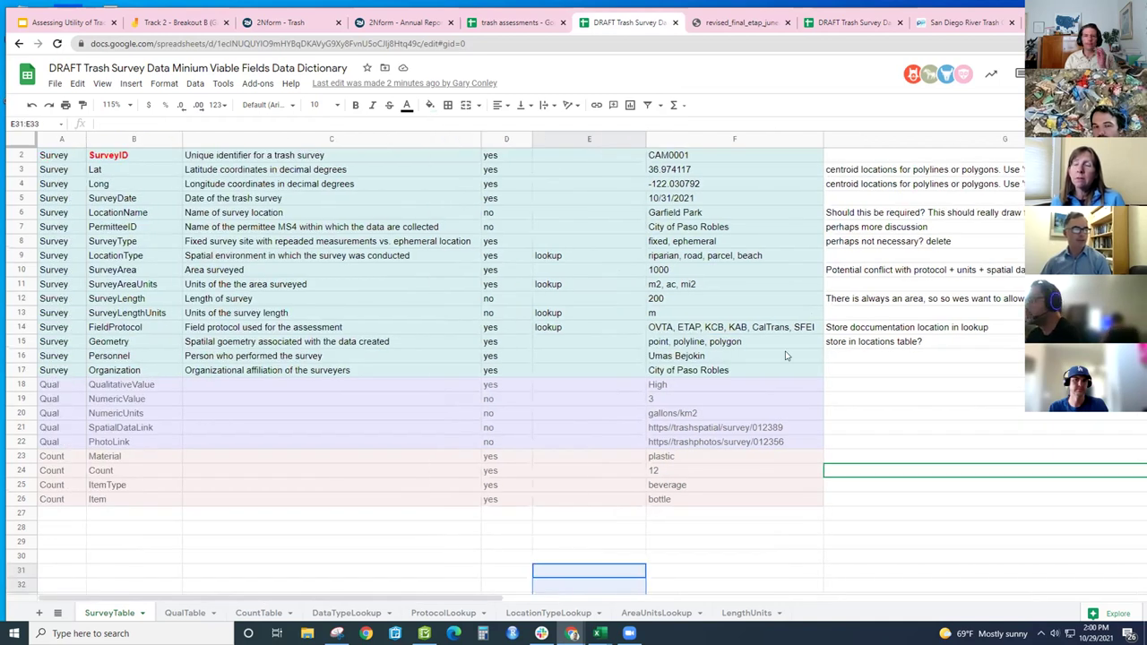
{"action": "left_click", "coordinate": [854, 345]}
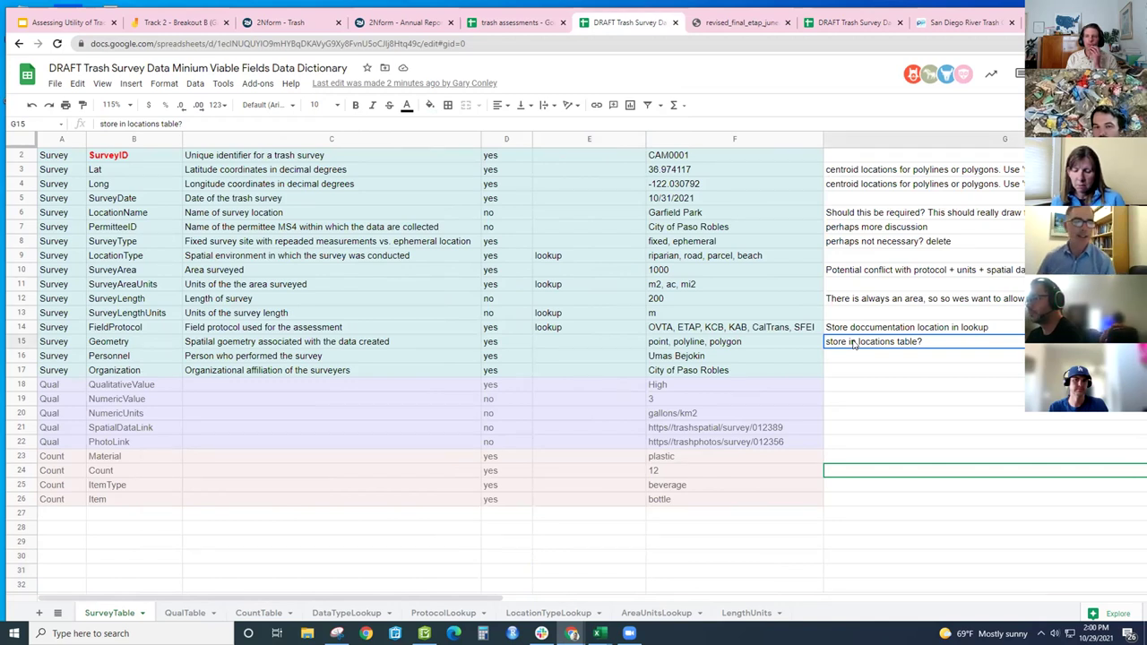
{"action": "left_click", "coordinate": [713, 347]}
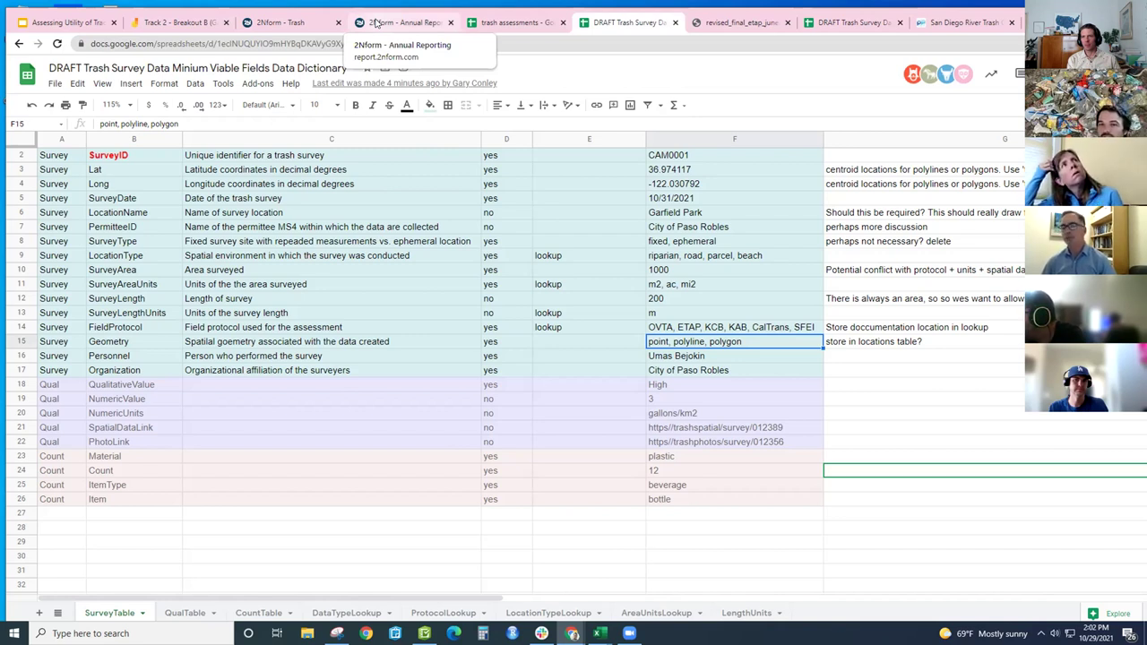
- Switch to the 2Nform trash map, inspect a green and a red street segment, check the trash assessments sheet, and return to the draft dictionary
{"action": "left_click", "coordinate": [377, 22]}
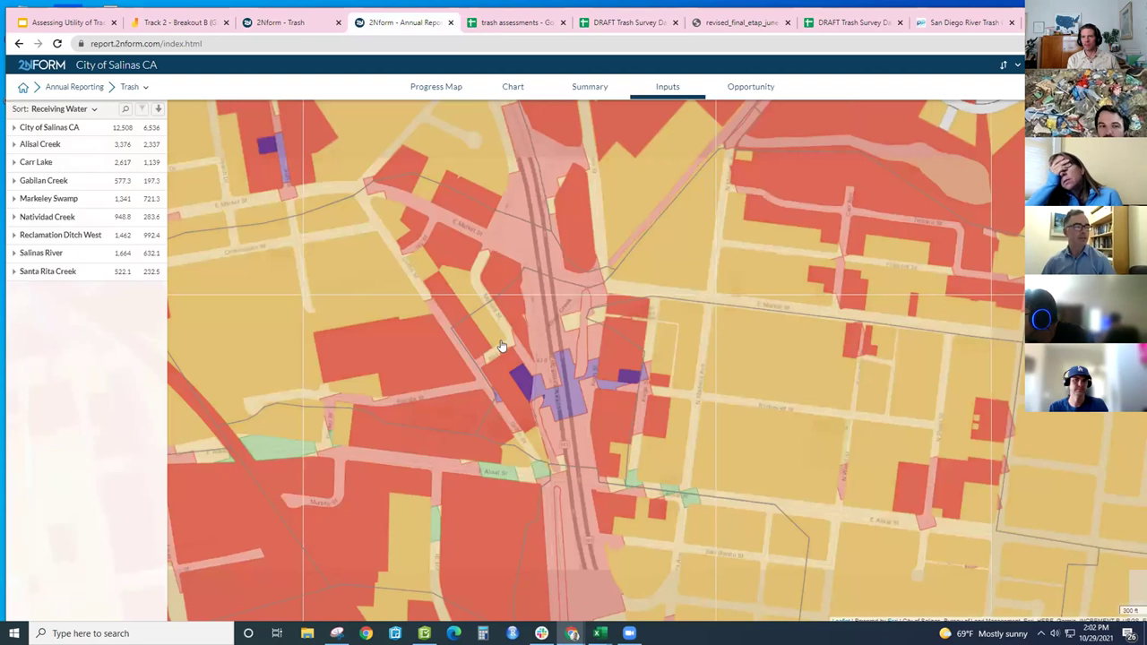
{"action": "key", "text": "ctrl+shift+Tab"}
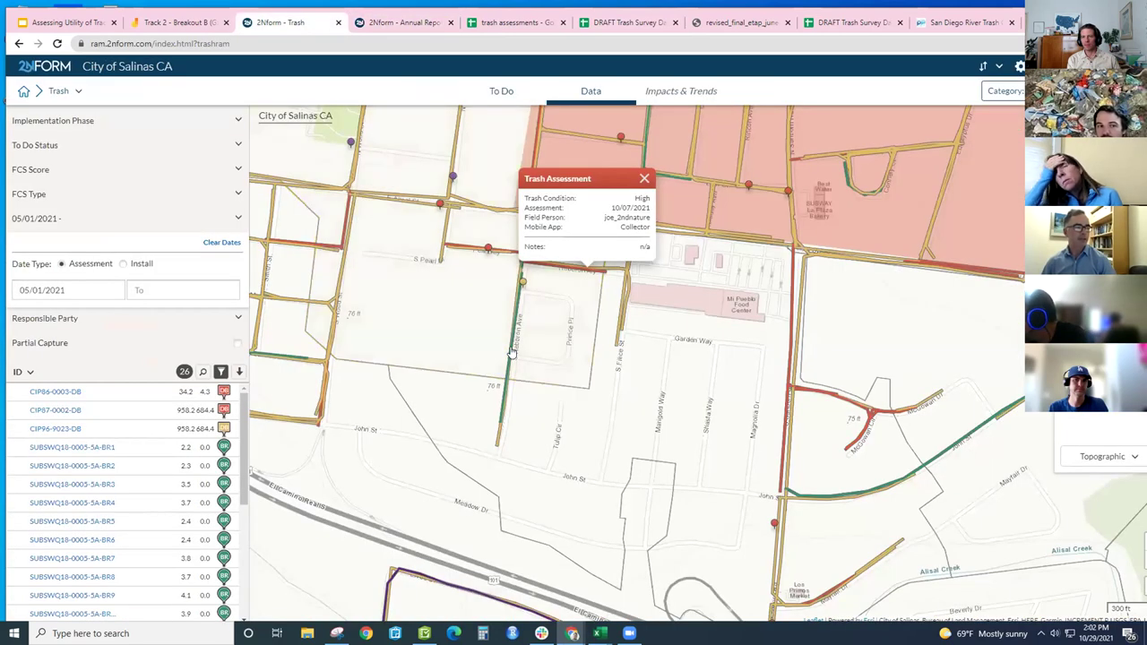
{"action": "left_click", "coordinate": [511, 353]}
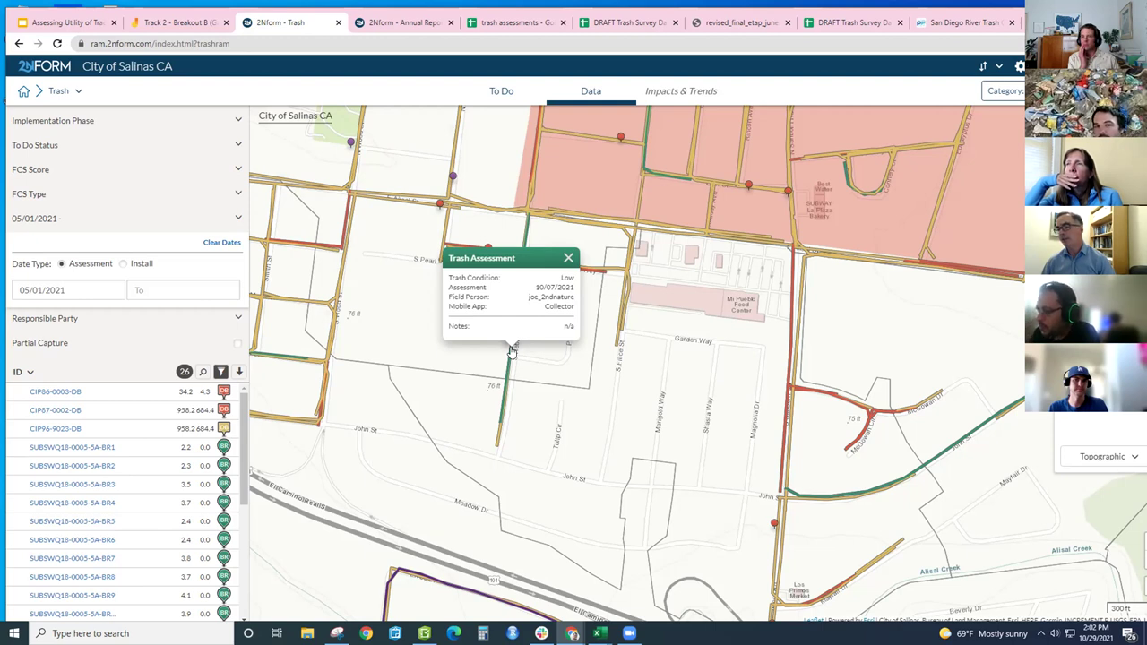
{"action": "left_click", "coordinate": [790, 321]}
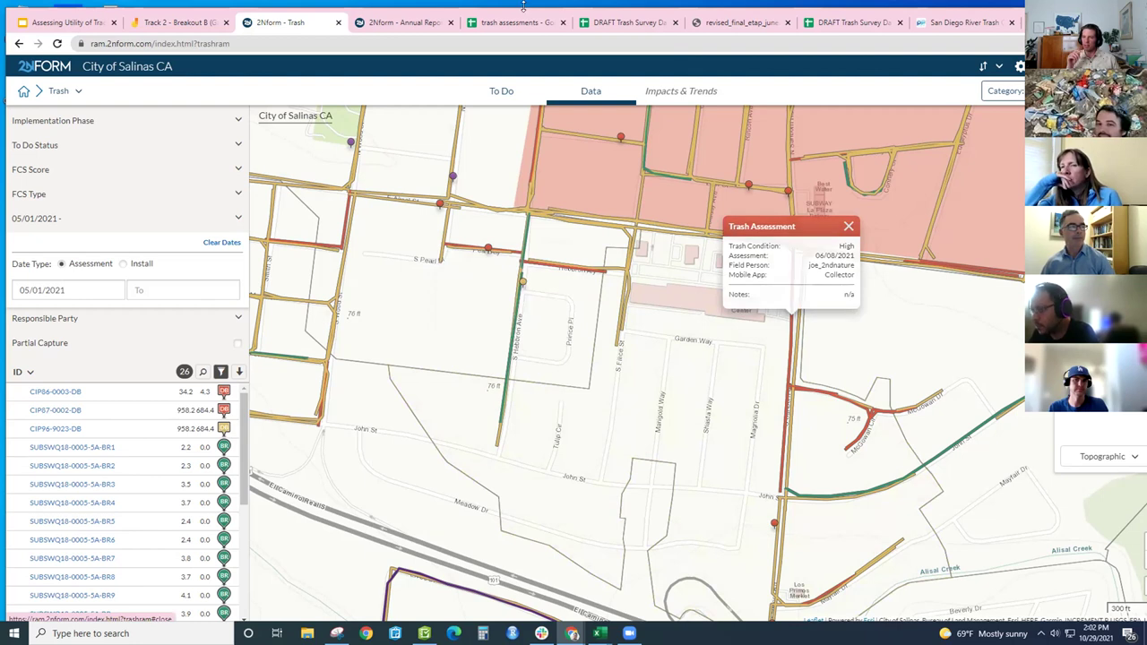
{"action": "left_click", "coordinate": [849, 228]}
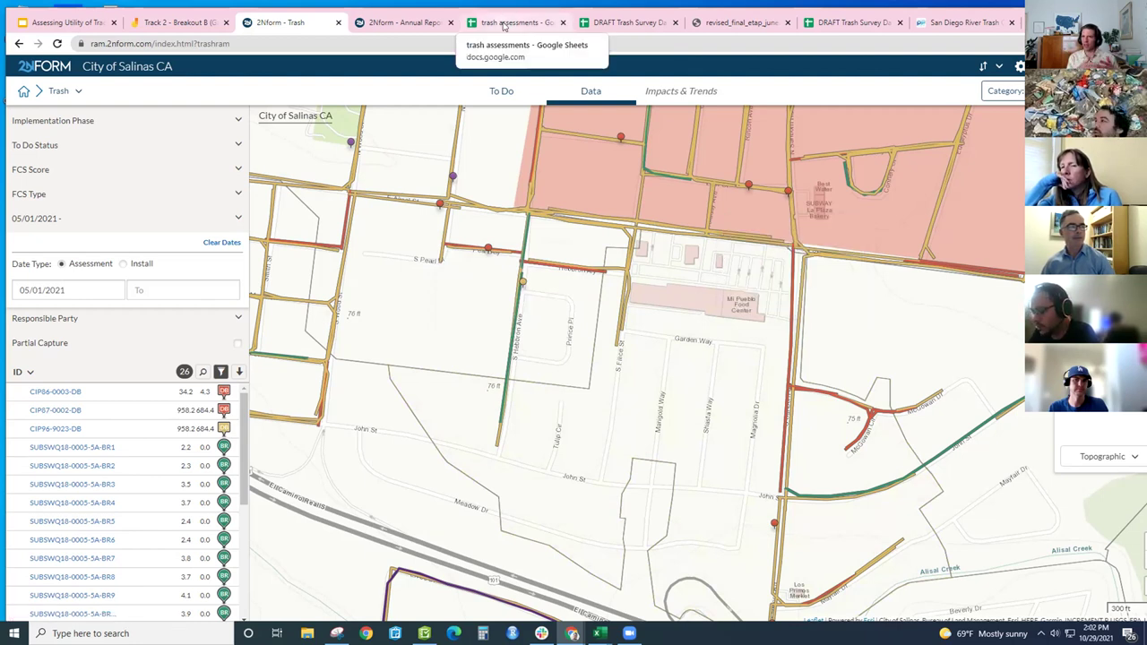
{"action": "left_click", "coordinate": [503, 26]}
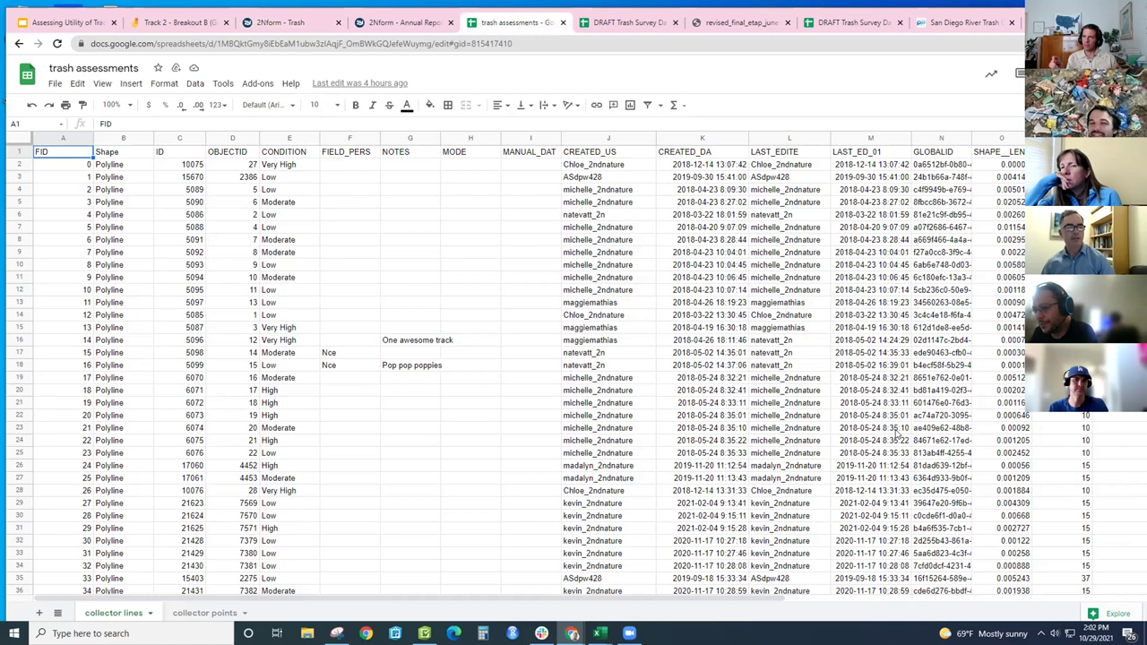
{"action": "left_click", "coordinate": [606, 20]}
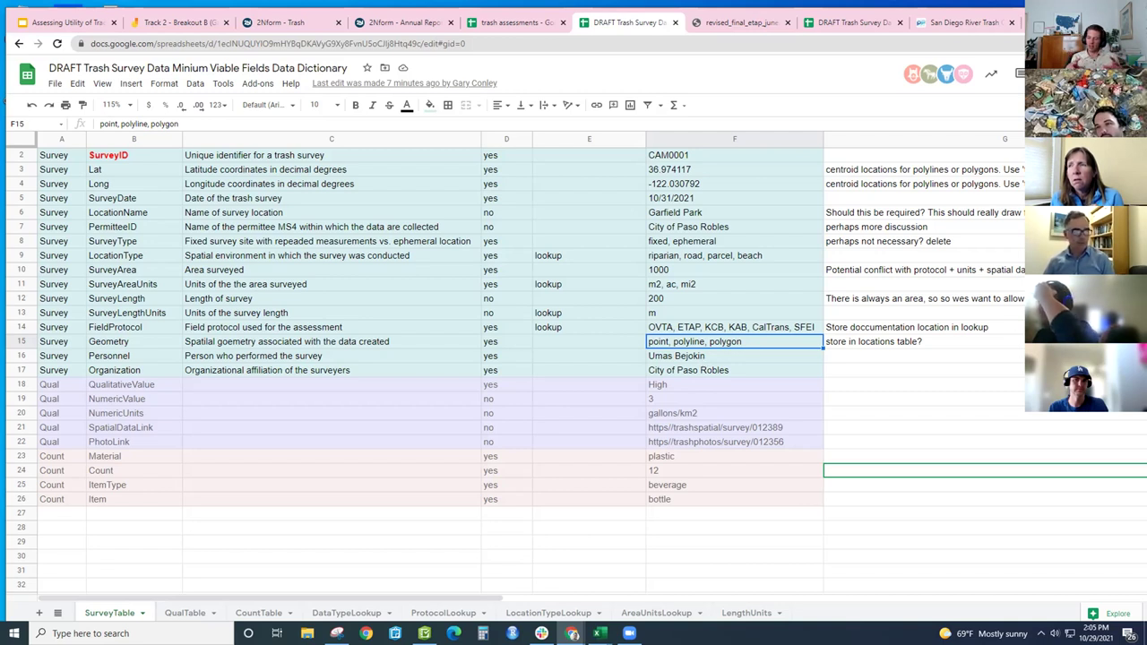
- Replace the Geometry row's note with "Link to the spatial data?"
{"action": "left_click", "coordinate": [990, 344]}
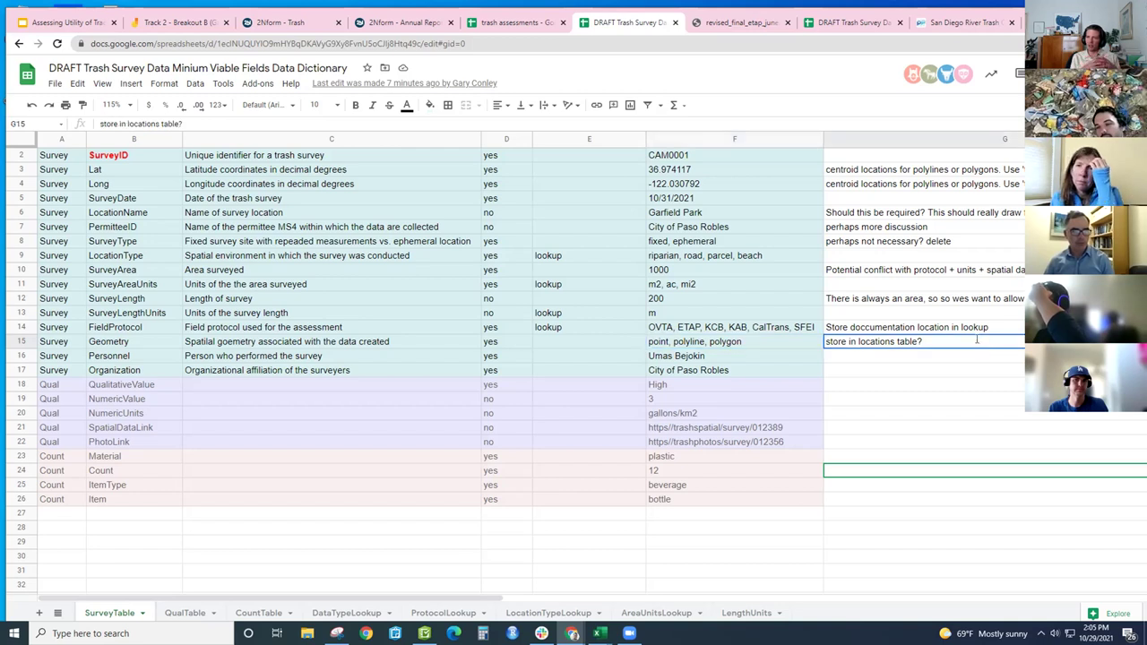
{"action": "double_click", "coordinate": [955, 340]}
{"action": "left_click_drag", "start_coordinate": [955, 341], "coordinate": [777, 347]}
{"action": "type", "text": "Link to the dpa"}
{"action": "key", "text": "BackSpace"}
{"action": "key", "text": "BackSpace"}
{"action": "key", "text": "BackSpace"}
{"action": "type", "text": "spatial data"}
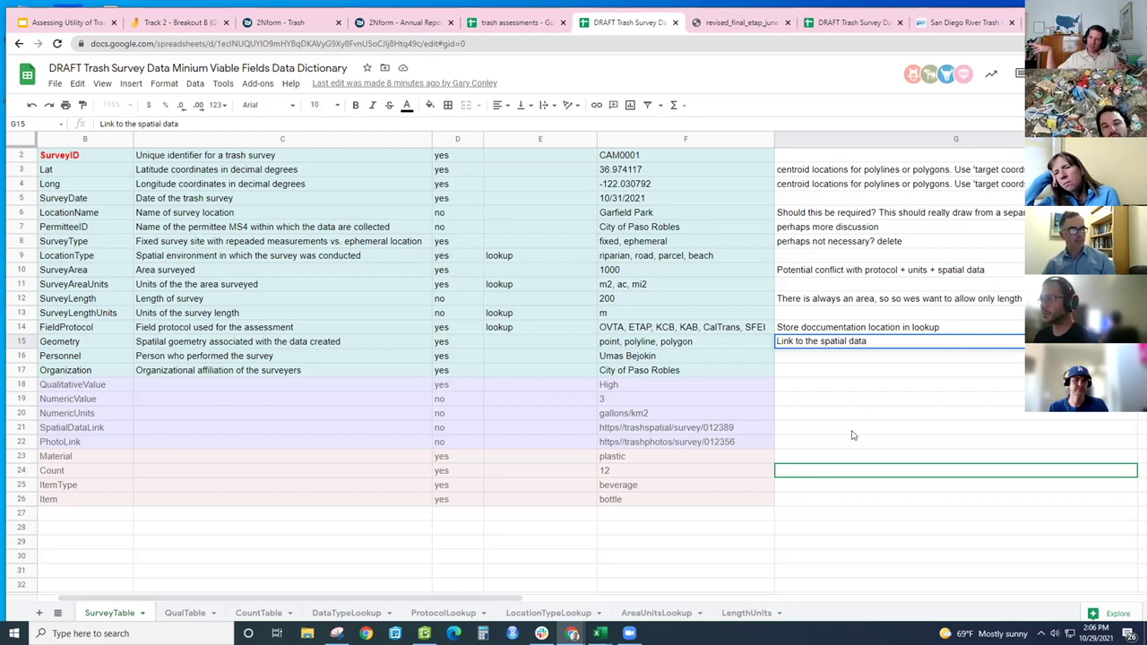
{"action": "type", "text": "?"}
{"action": "left_click", "coordinate": [852, 436]}
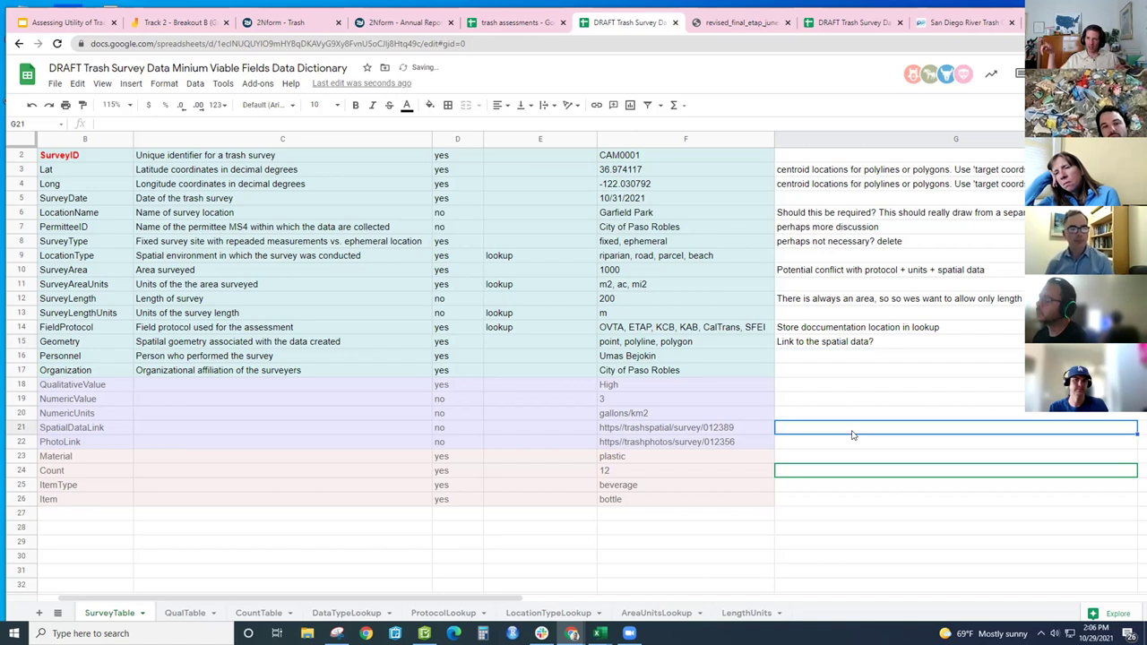
- Clear the note from the Geometry row in the SurveyTable
{"action": "left_click", "coordinate": [454, 344]}
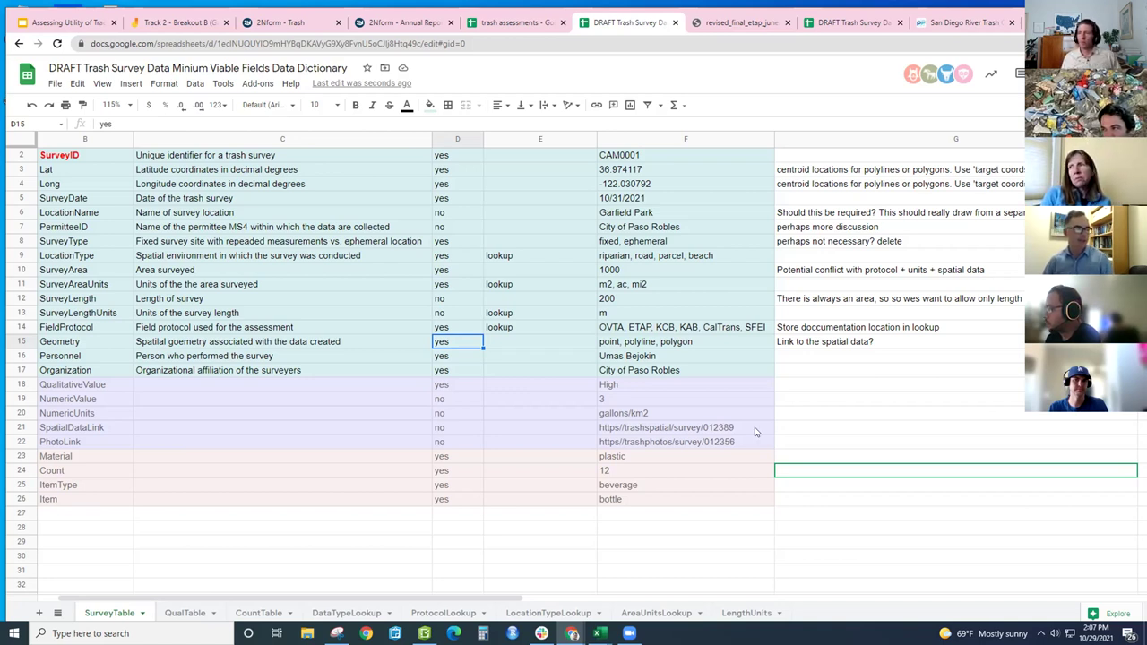
{"action": "left_click", "coordinate": [681, 346]}
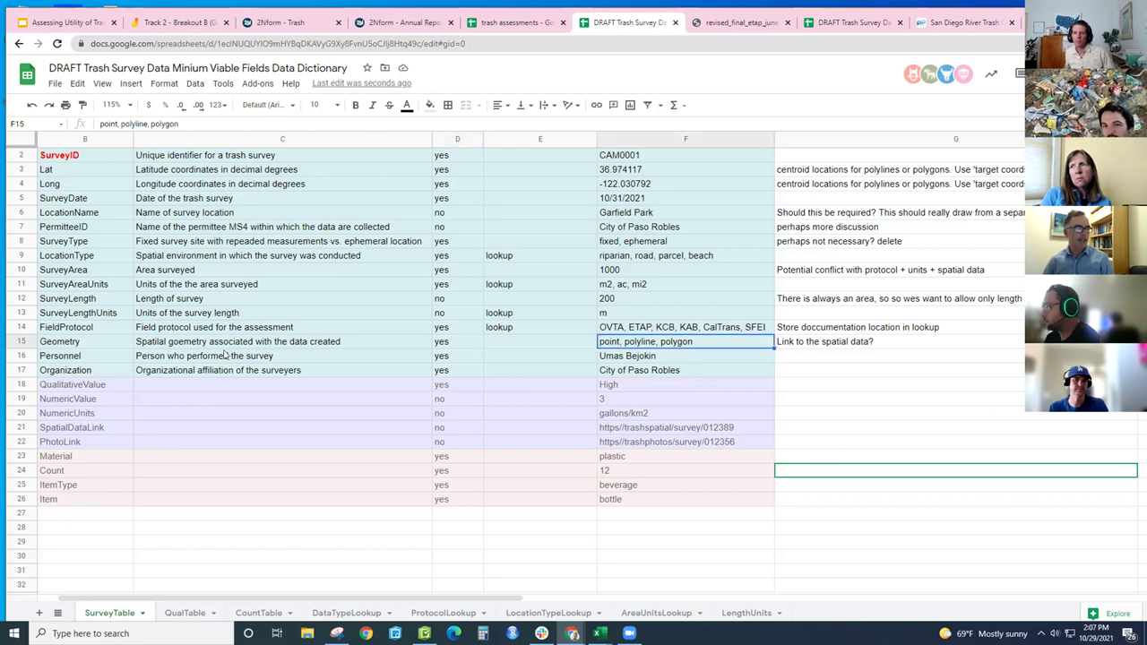
{"action": "left_click", "coordinate": [24, 340]}
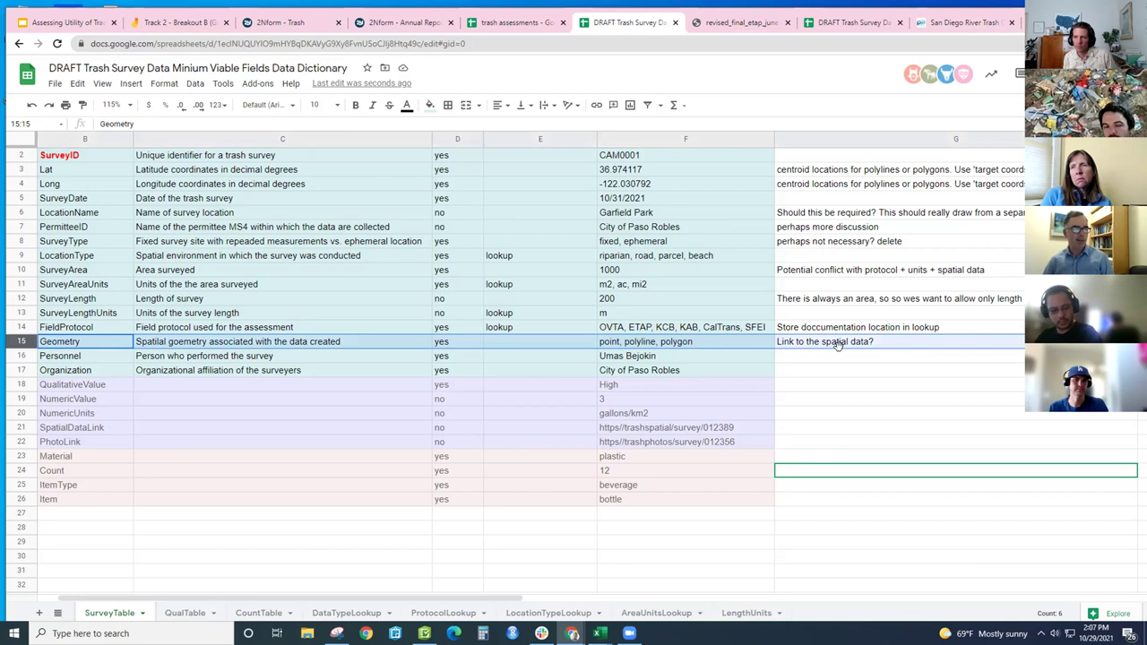
{"action": "scroll", "coordinate": [838, 345], "scroll_direction": "left", "scroll_amount": 1}
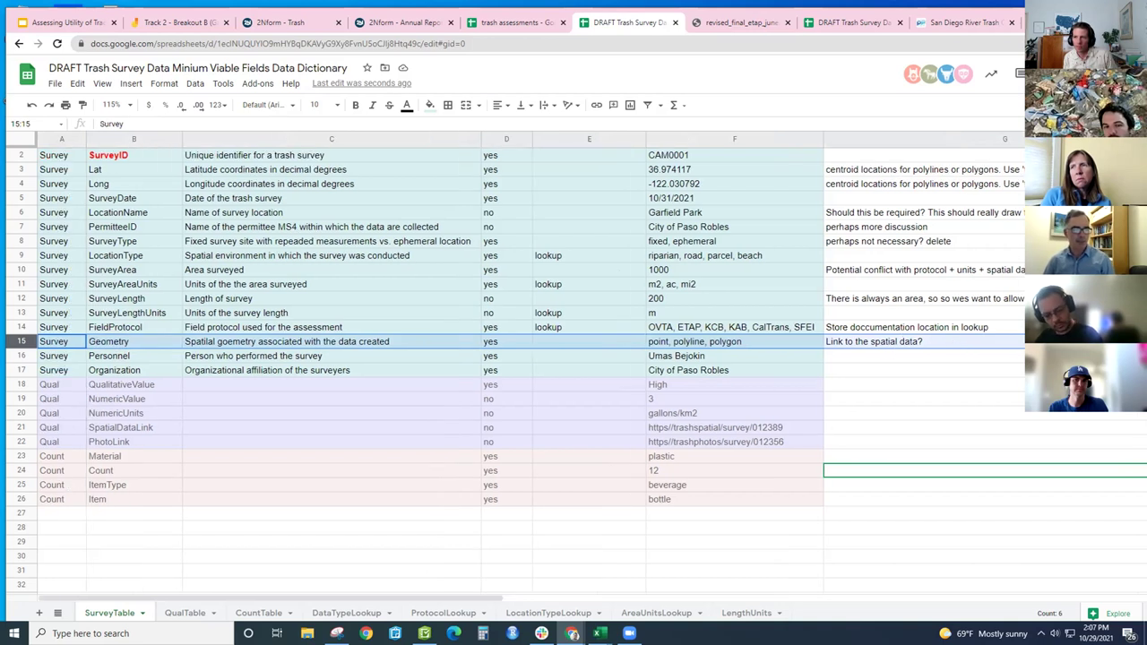
{"action": "left_click", "coordinate": [899, 342]}
{"action": "key", "text": "Delete"}
{"action": "key", "text": "Down"}
{"action": "key", "text": "Down"}
{"action": "key", "text": "Down"}
{"action": "key", "text": "Down"}
{"action": "key", "text": "Down"}
{"action": "key", "text": "Down"}
{"action": "left_click", "coordinate": [910, 418]}
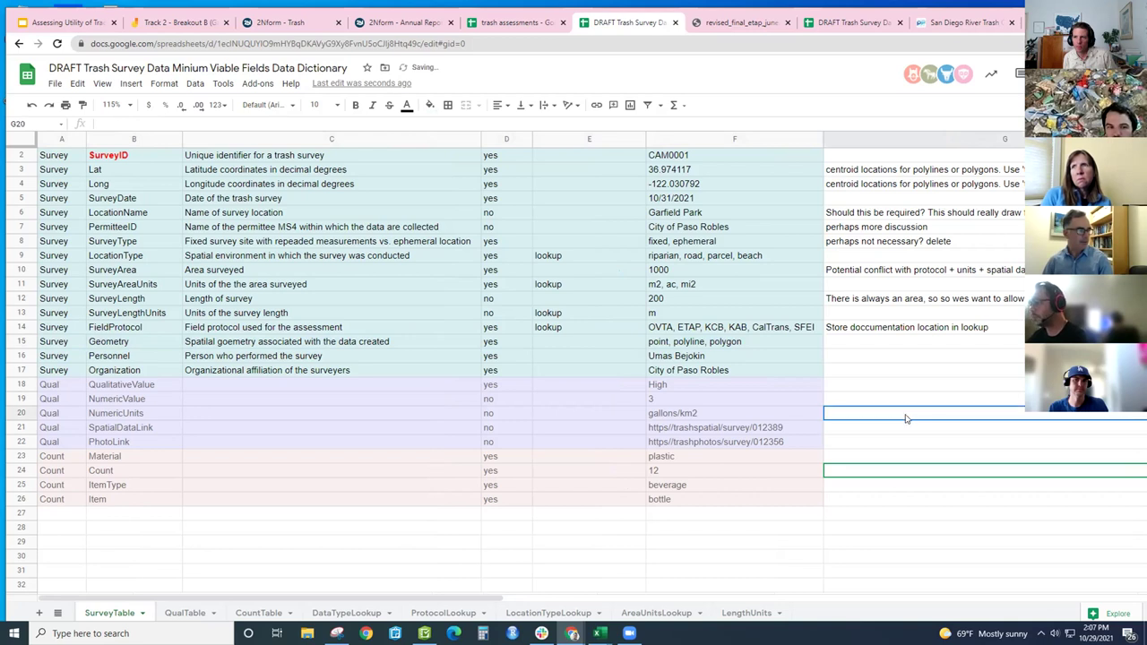
{"action": "left_click", "coordinate": [131, 431]}
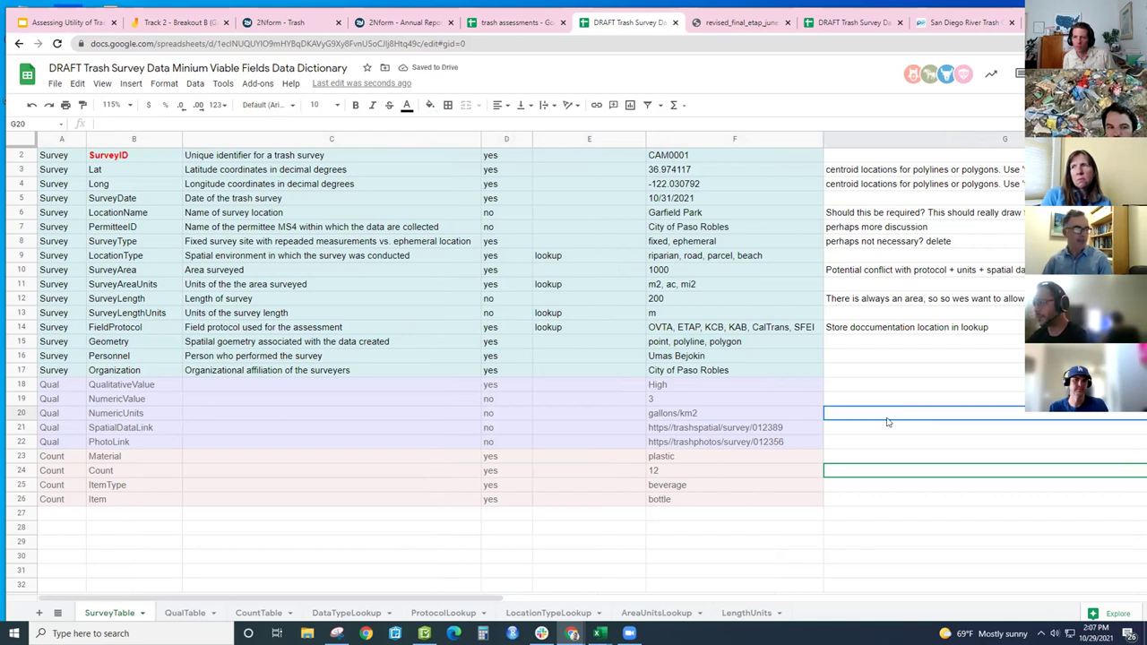
{"action": "left_click", "coordinate": [881, 427]}
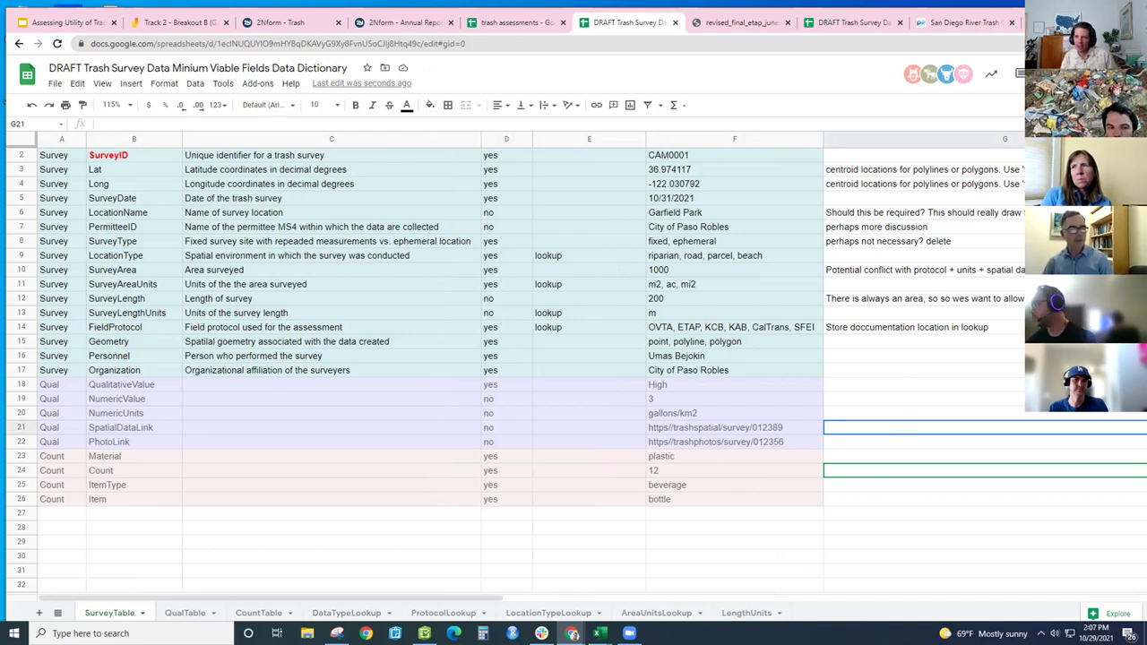
{"action": "left_click", "coordinate": [875, 341]}
{"action": "type", "text": "not"}
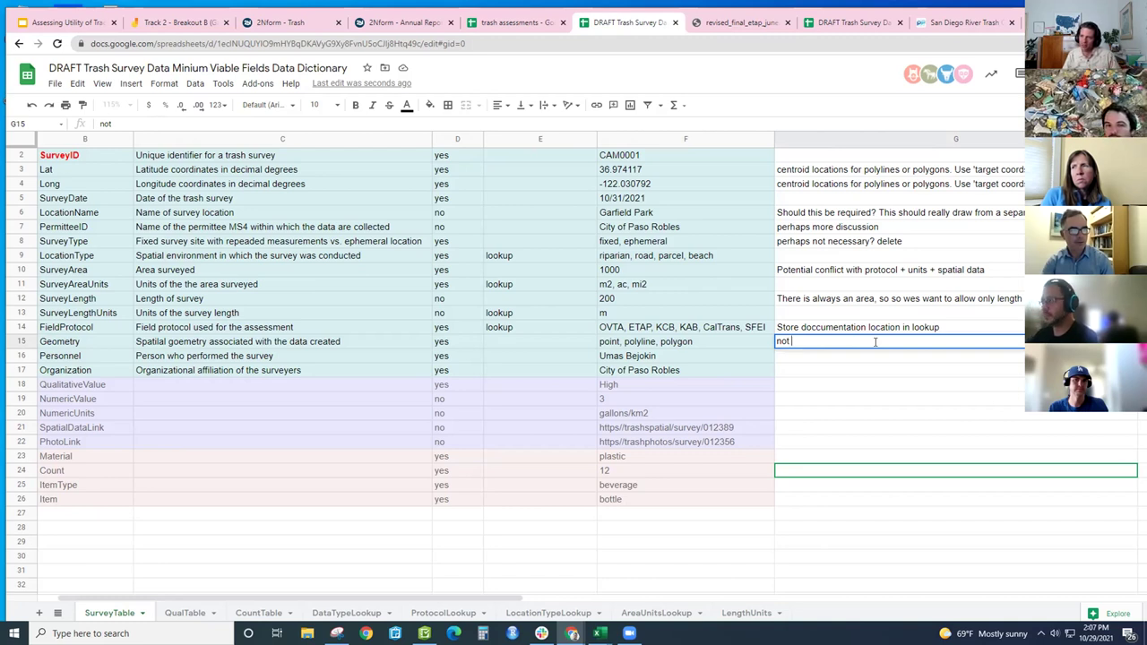
{"action": "key", "text": "BackSpace"}
{"action": "key", "text": "BackSpace"}
{"action": "key", "text": "BackSpace"}
{"action": "key", "text": "BackSpace"}
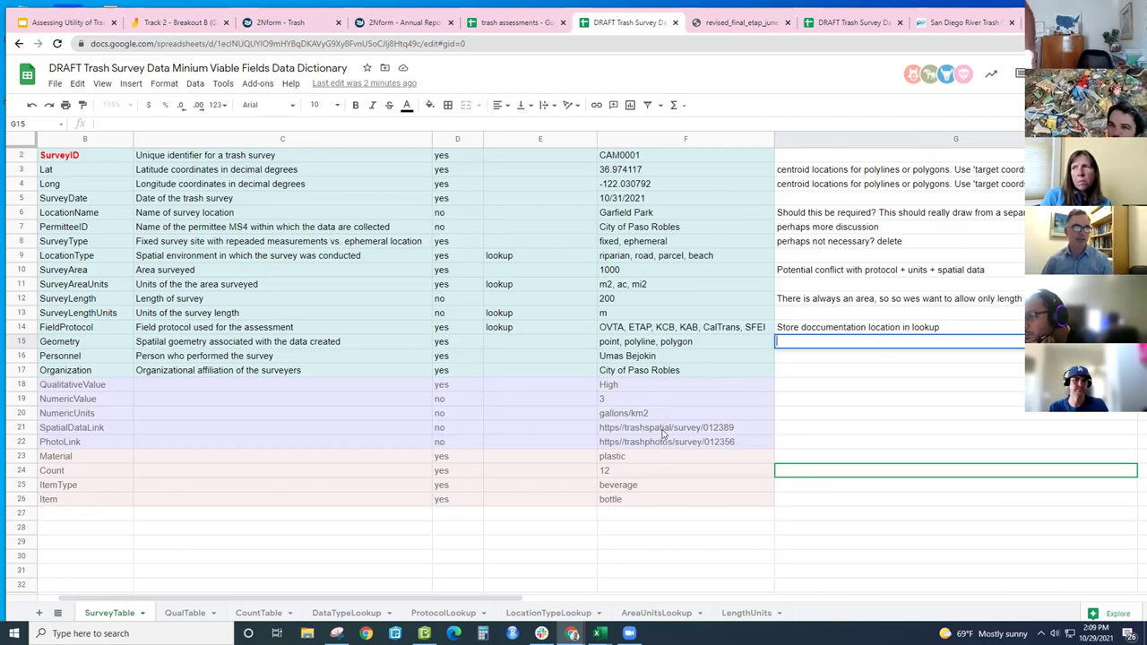
{"action": "left_click", "coordinate": [684, 355]}
{"action": "left_click", "coordinate": [688, 344]}
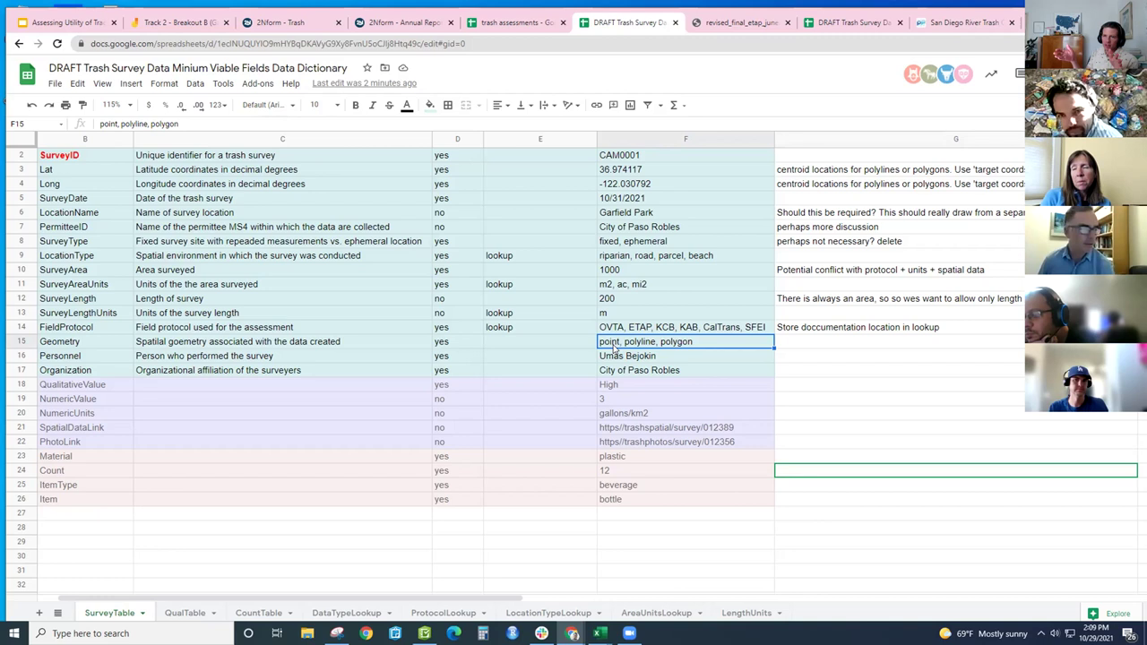
- Insert a blank row directly above the SpatialDataLink row in the Qual section
{"action": "left_click", "coordinate": [20, 427]}
{"action": "right_click", "coordinate": [22, 428]}
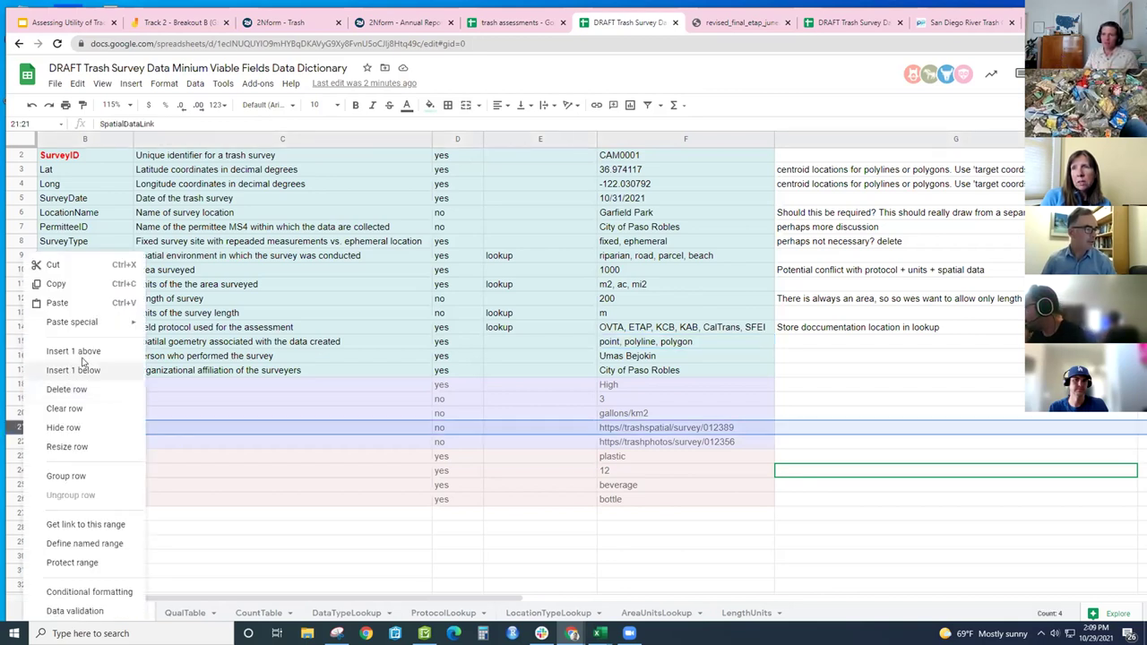
{"action": "left_click", "coordinate": [81, 354]}
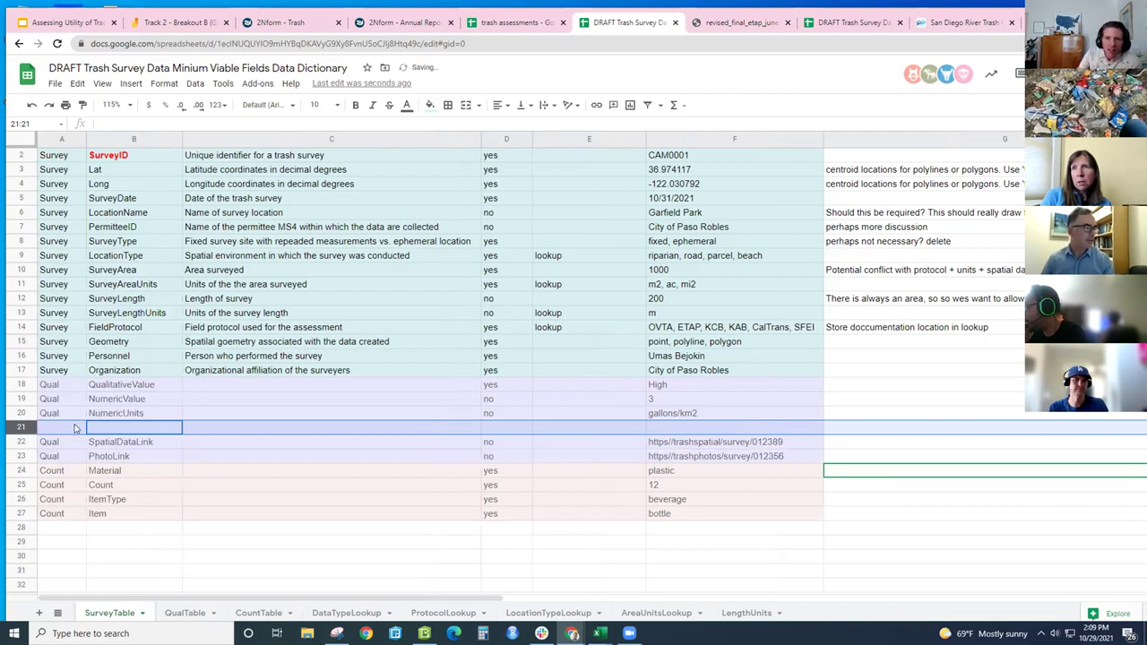
- Move the Geometry row's cells, from table name through examples, into the blank row between NumericUnits and SpatialDataLink
{"action": "left_click", "coordinate": [117, 342]}
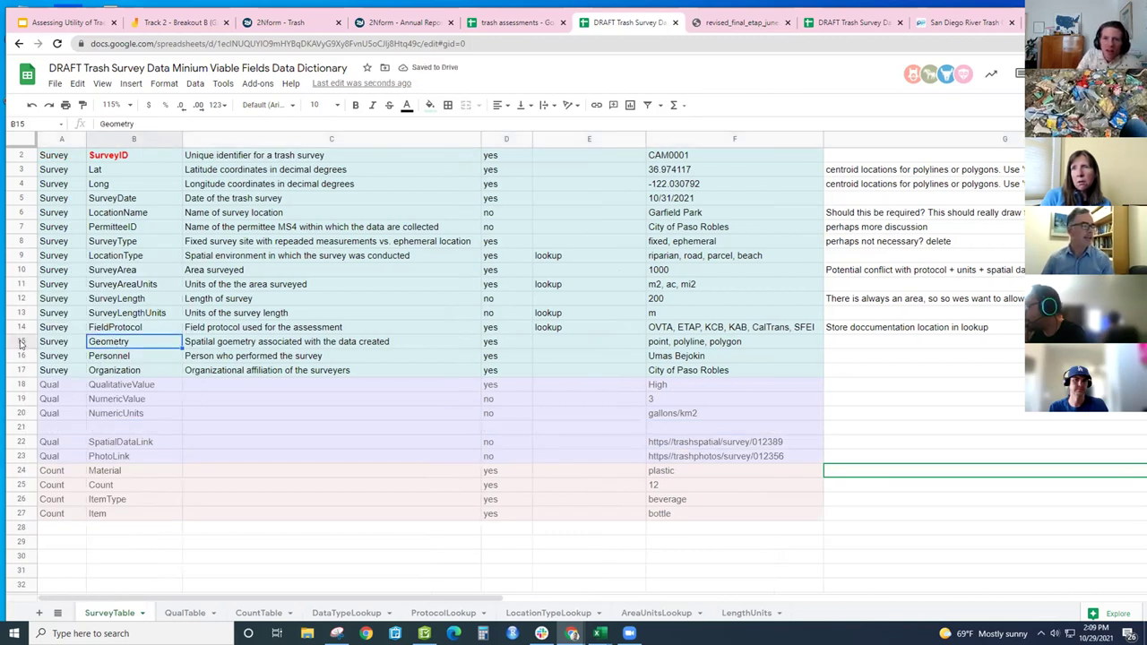
{"action": "left_click", "coordinate": [18, 342]}
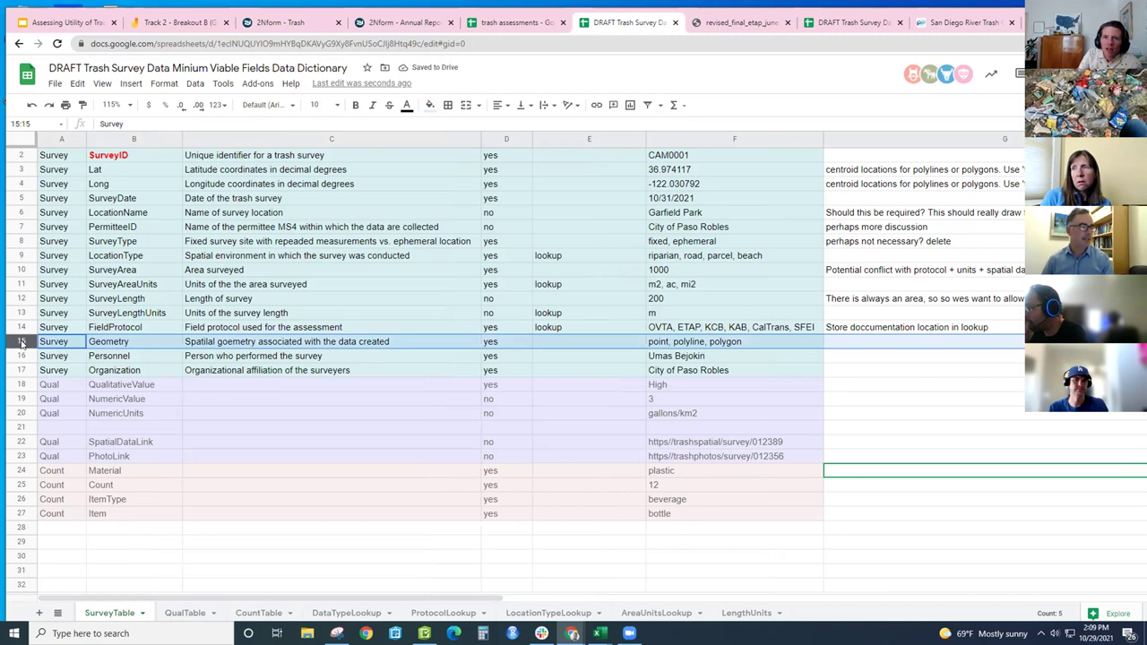
{"action": "left_click", "coordinate": [61, 343]}
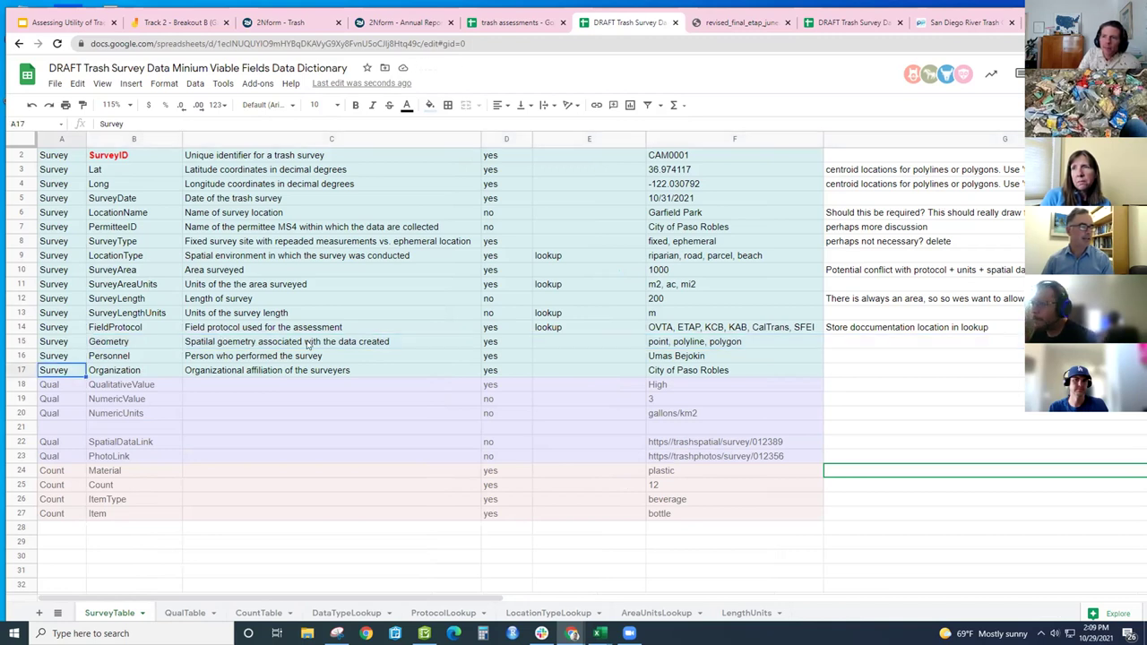
{"action": "left_click", "coordinate": [442, 342], "text": "shift"}
{"action": "key", "text": "shift+Up"}
{"action": "key", "text": "shift+Right"}
{"action": "key", "text": "shift+Right"}
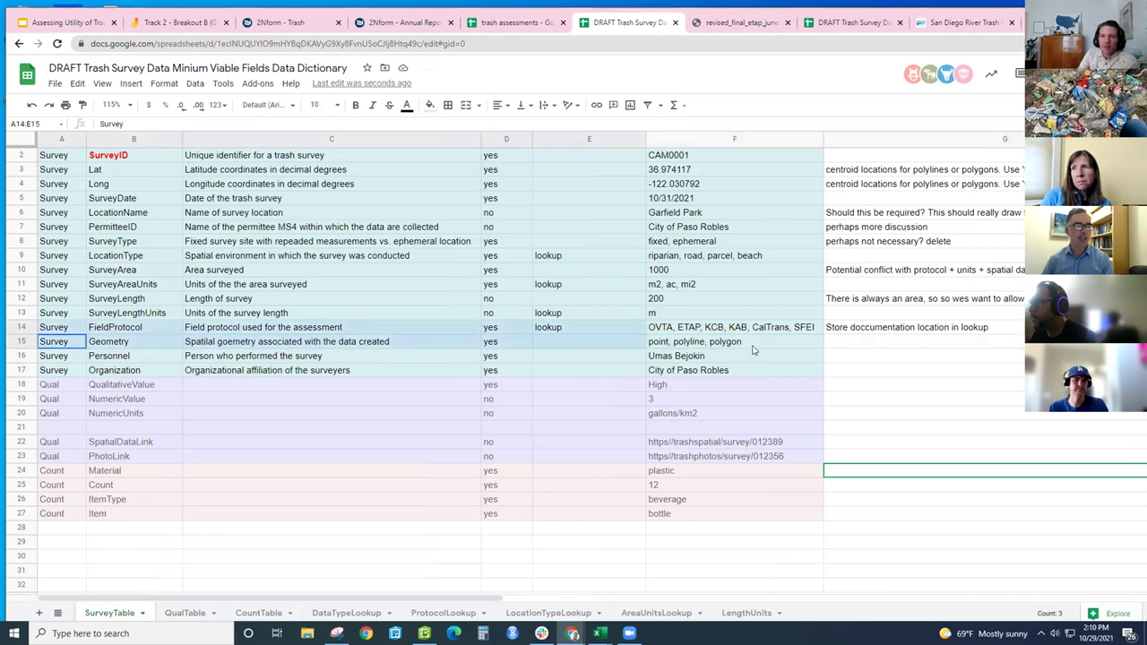
{"action": "key", "text": "shift+Down"}
{"action": "key", "text": "shift+Right"}
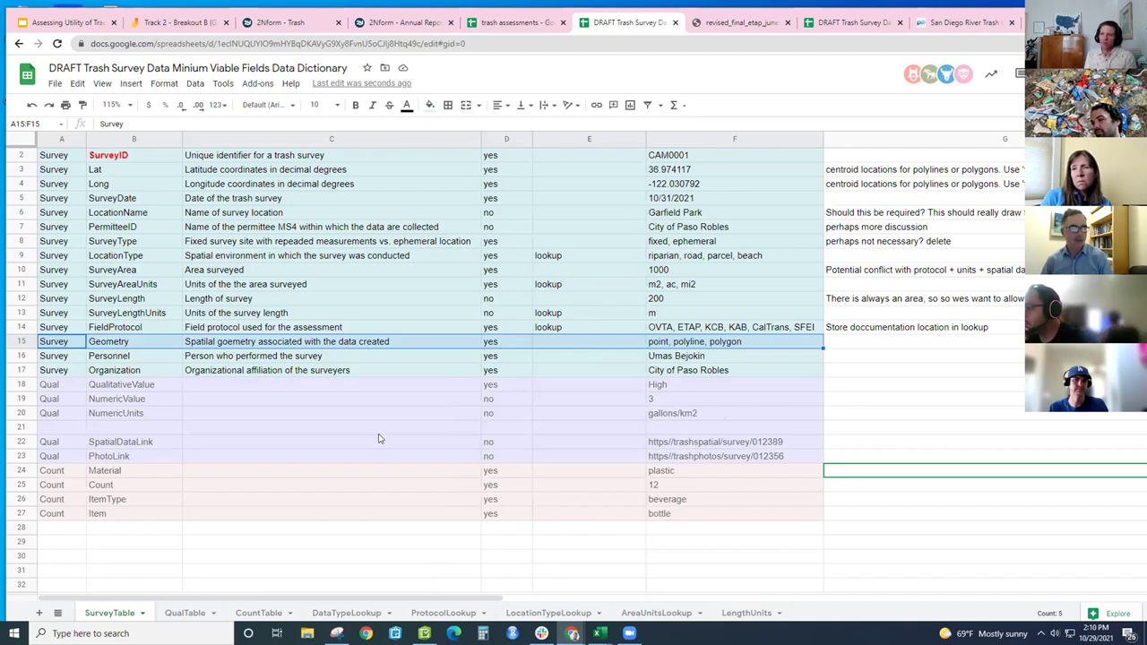
{"action": "key", "text": "ctrl+c"}
{"action": "left_click", "coordinate": [90, 428]}
{"action": "left_click_drag", "start_coordinate": [71, 429], "coordinate": [704, 432]}
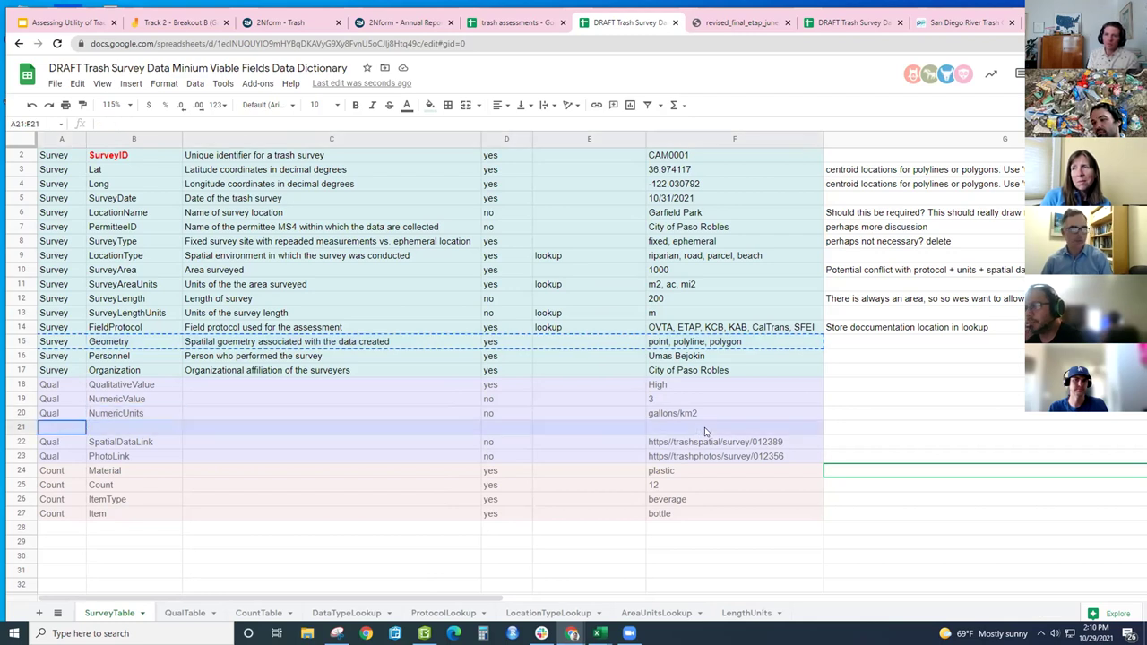
{"action": "key", "text": "ctrl+v"}
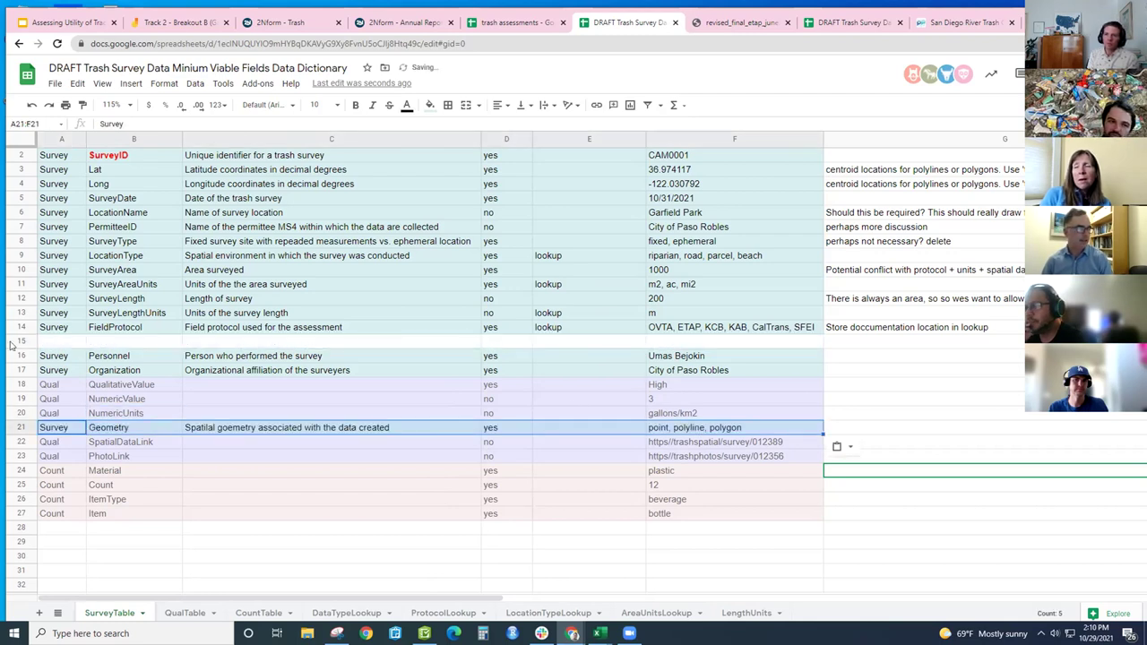
{"action": "right_click", "coordinate": [19, 341]}
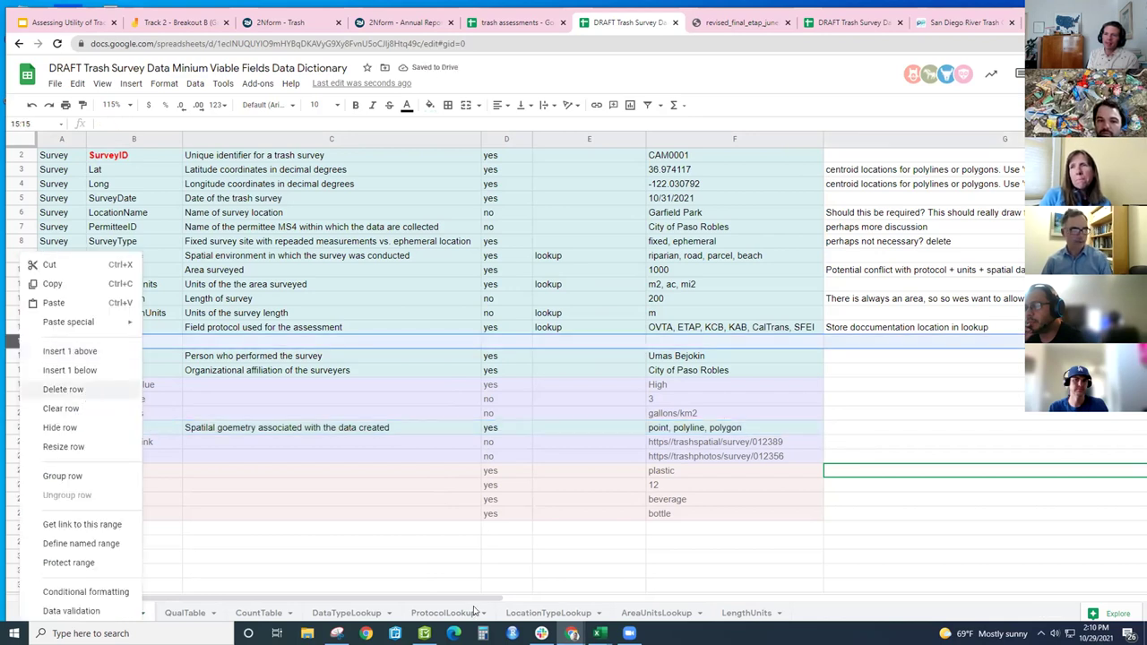
{"action": "key", "text": "Escape"}
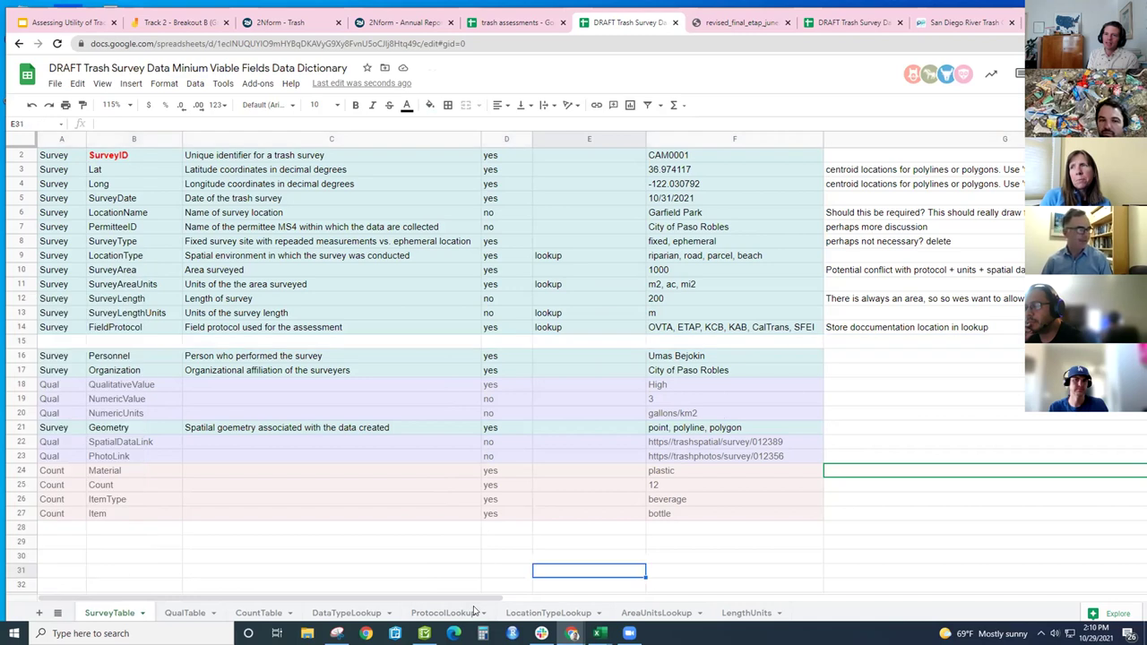
- Delete the empty row left between the FieldProtocol and Personnel rows
{"action": "key", "text": "ctrl+z"}
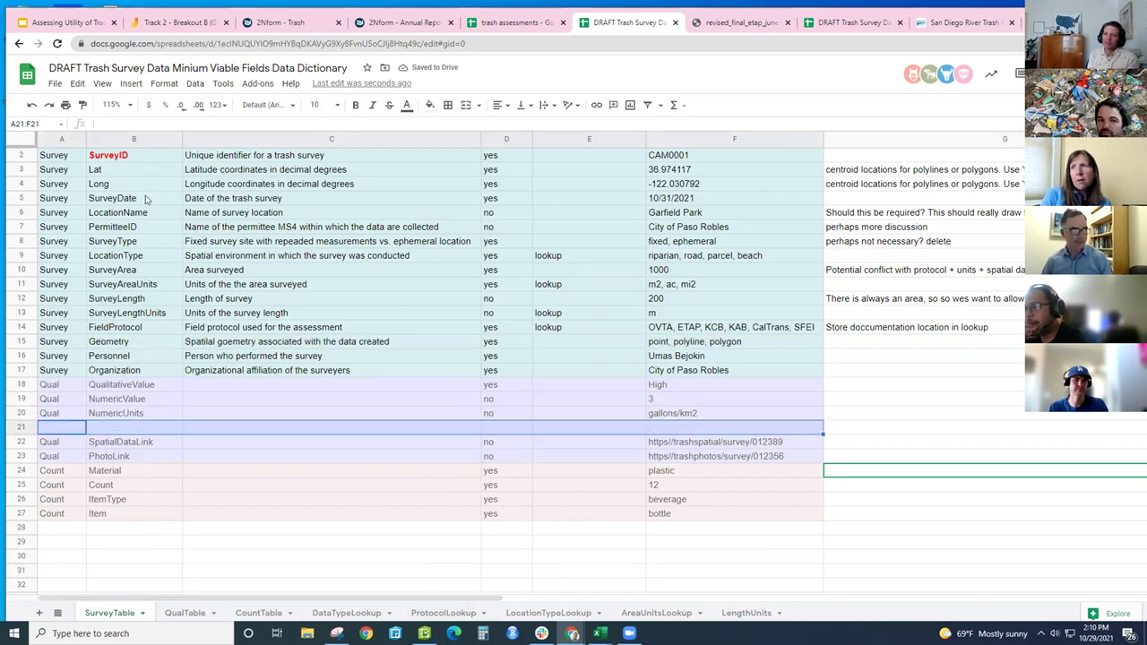
{"action": "left_click", "coordinate": [48, 105]}
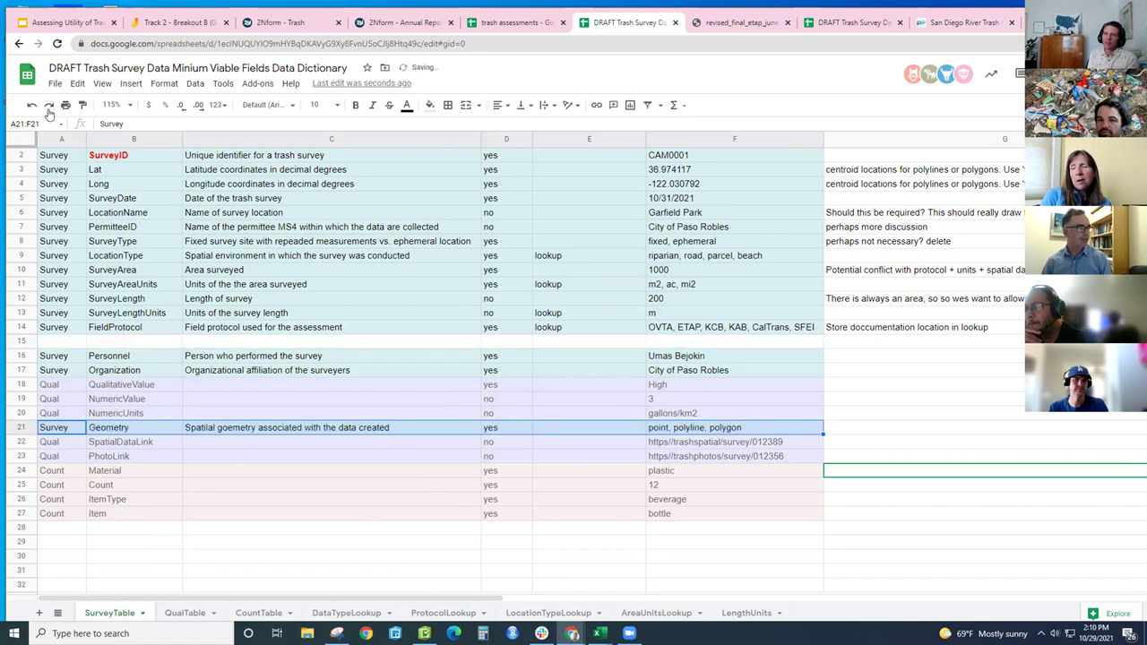
{"action": "left_click", "coordinate": [22, 341]}
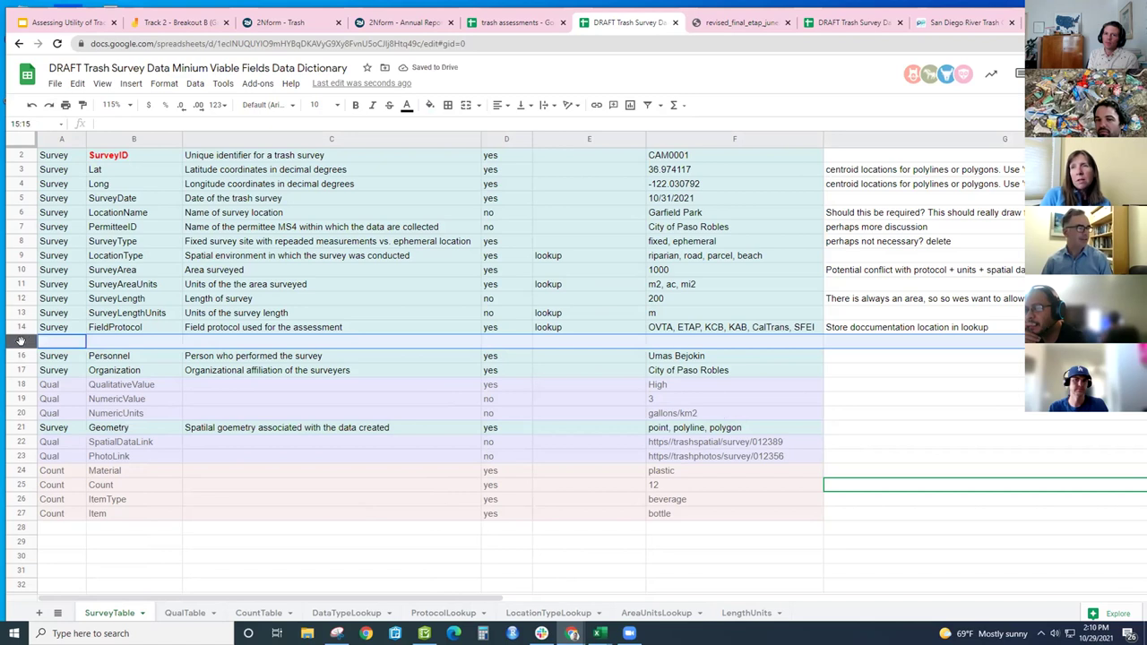
{"action": "right_click", "coordinate": [21, 341]}
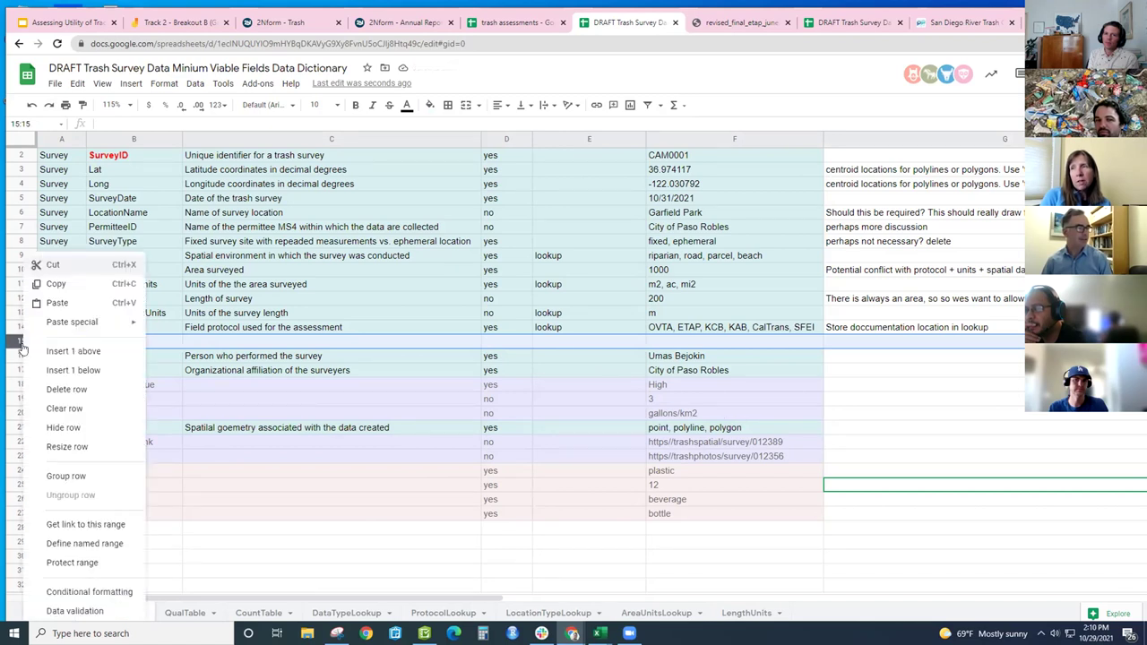
{"action": "left_click", "coordinate": [333, 550]}
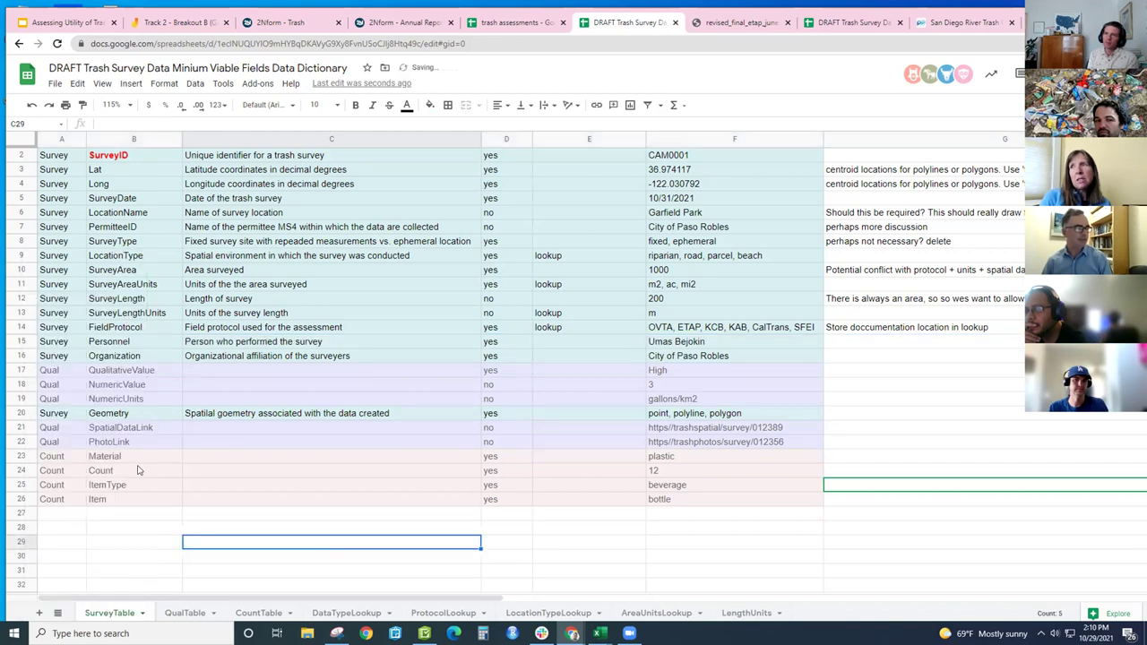
- Add the note "perhaps not necessary here" to the Geometry row
{"action": "left_click_drag", "start_coordinate": [54, 413], "coordinate": [714, 418]}
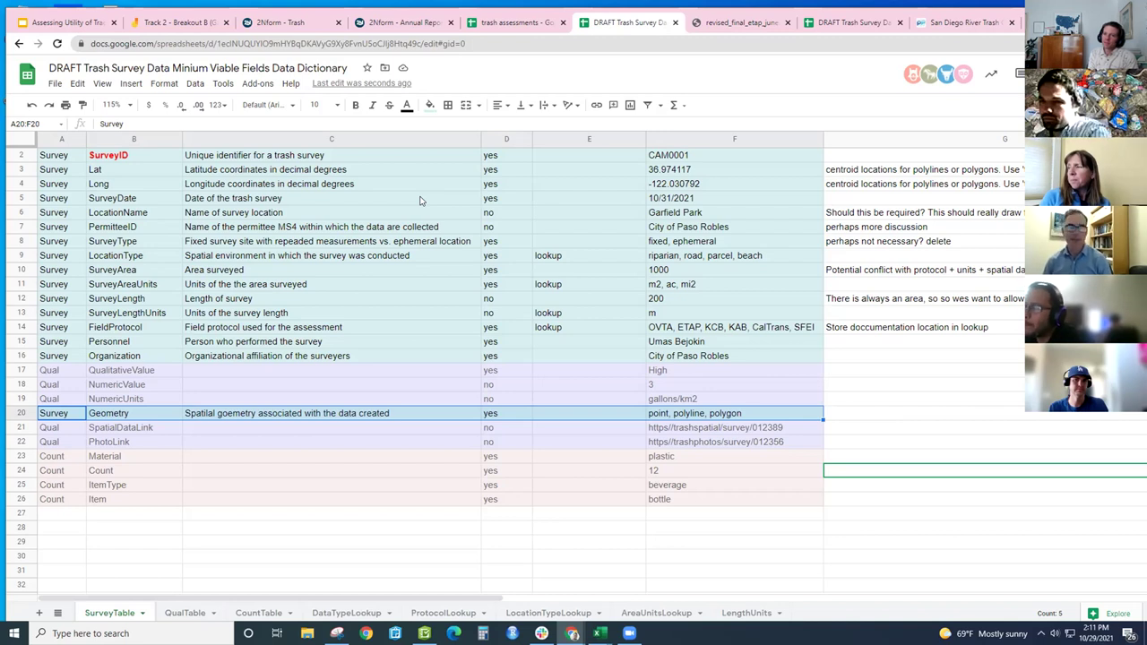
{"action": "left_click", "coordinate": [704, 430]}
{"action": "left_click", "coordinate": [699, 413]}
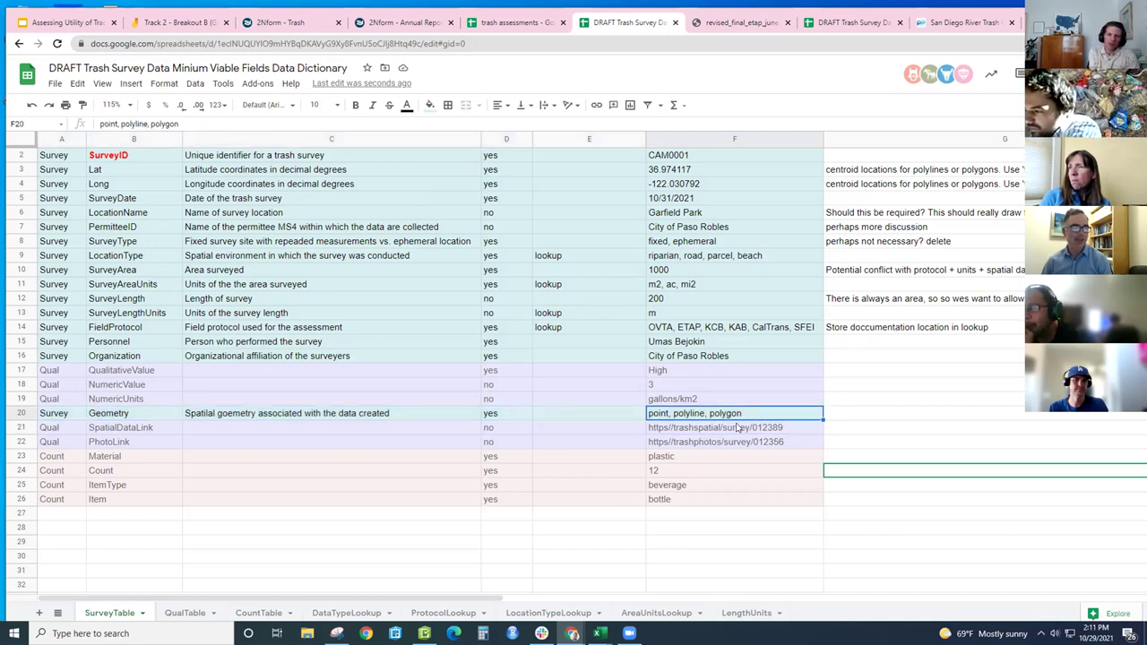
{"action": "left_click", "coordinate": [858, 409]}
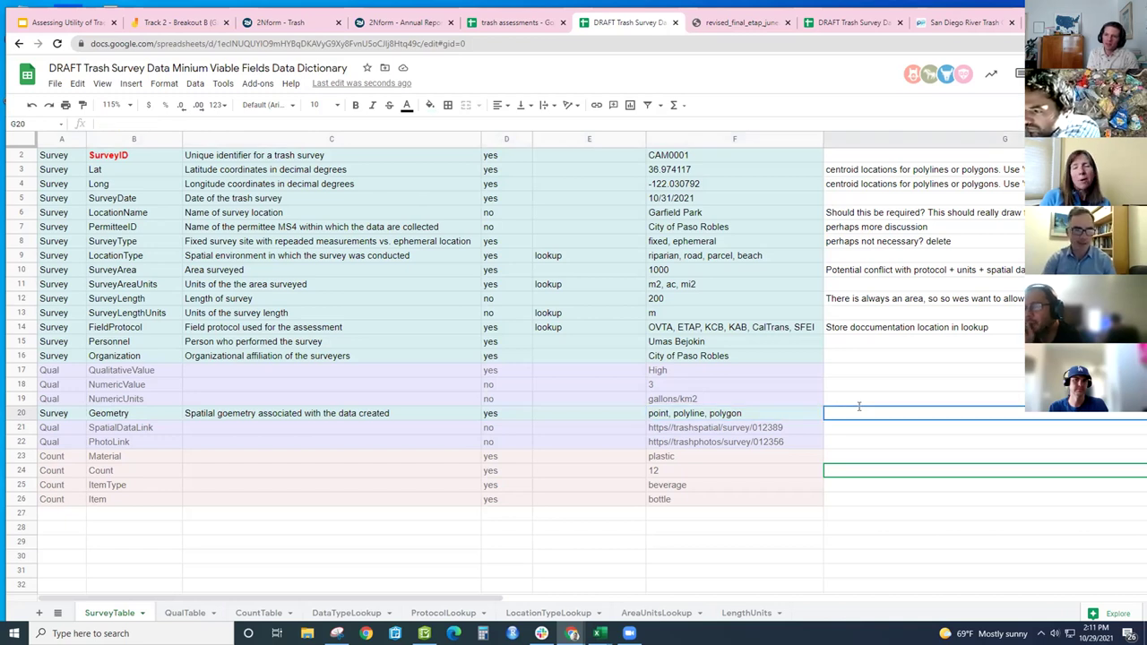
{"action": "type", "text": "perhaps not necessary here"}
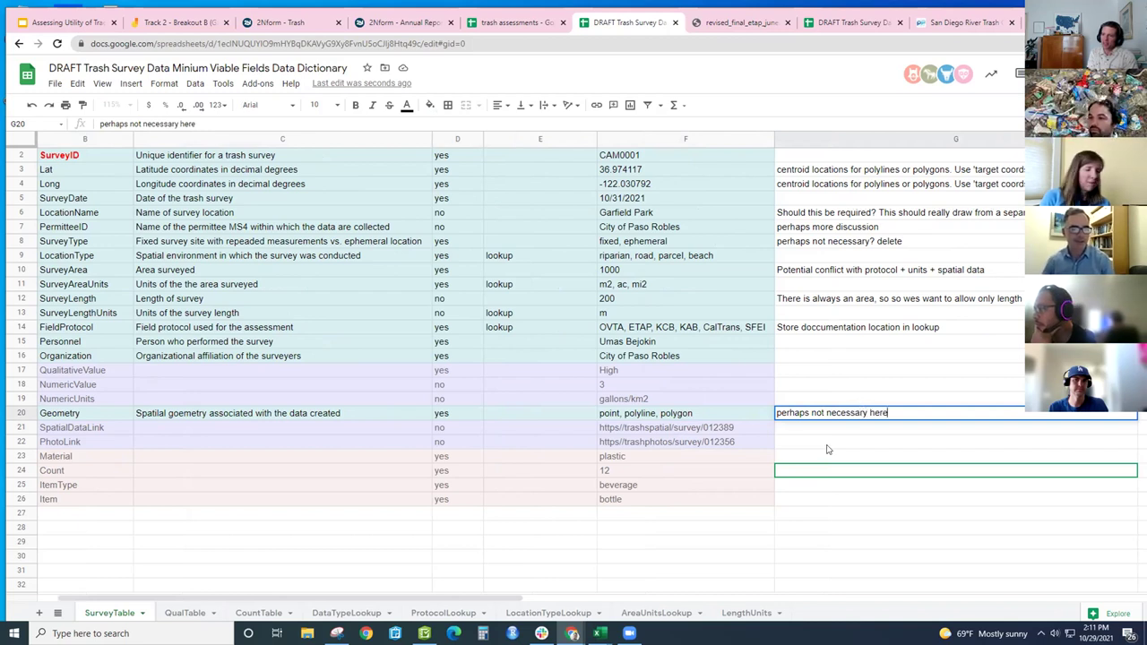
{"action": "key", "text": "Return"}
{"action": "key", "text": "Return"}
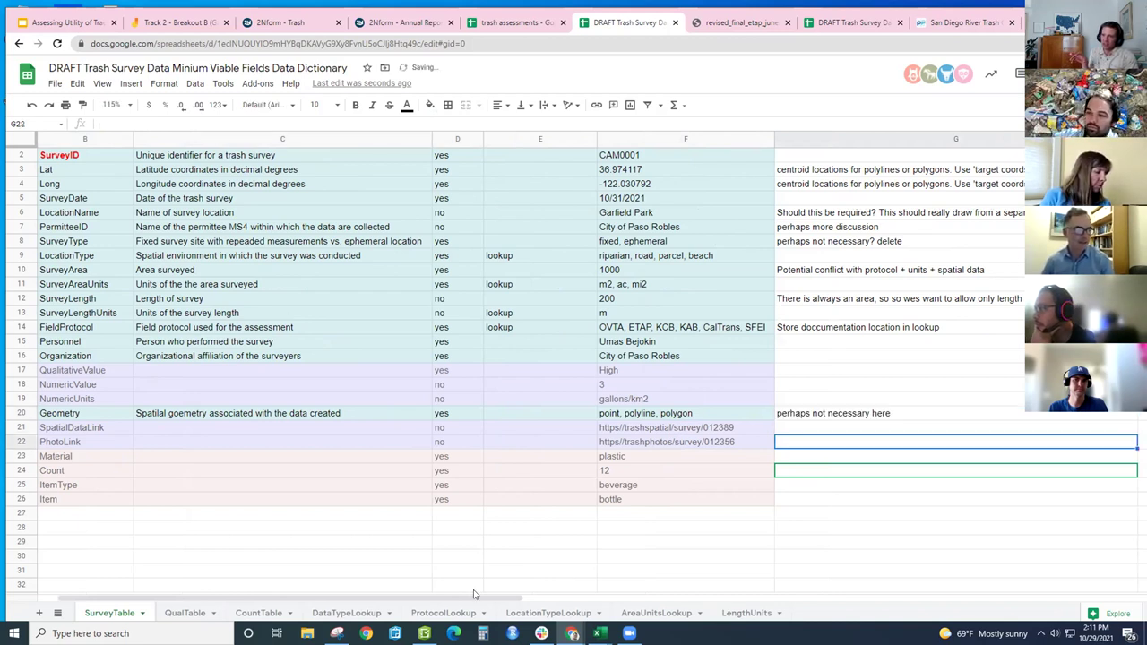
- Fill the Geometry row's cells, from table name through examples, with the light purple used for the Qual rows
{"action": "scroll", "coordinate": [125, 436], "scroll_direction": "left", "scroll_amount": 1}
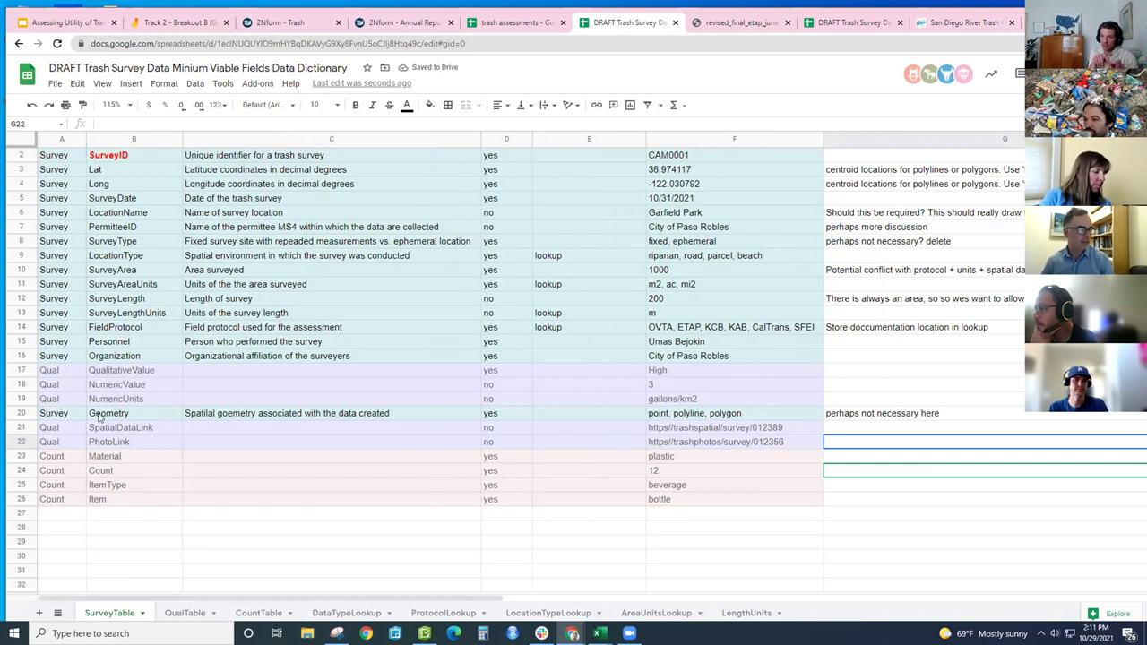
{"action": "left_click_drag", "start_coordinate": [54, 414], "coordinate": [358, 399]}
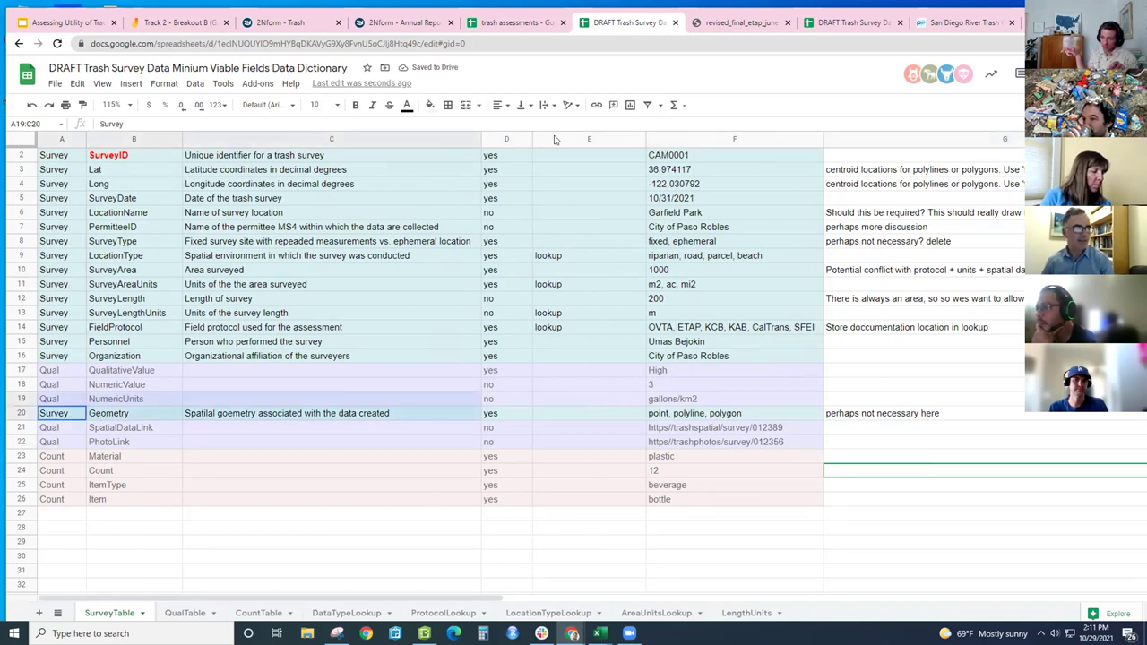
{"action": "key", "text": "shift+Down"}
{"action": "key", "text": "shift+Right"}
{"action": "key", "text": "shift+Right"}
{"action": "key", "text": "shift+Right"}
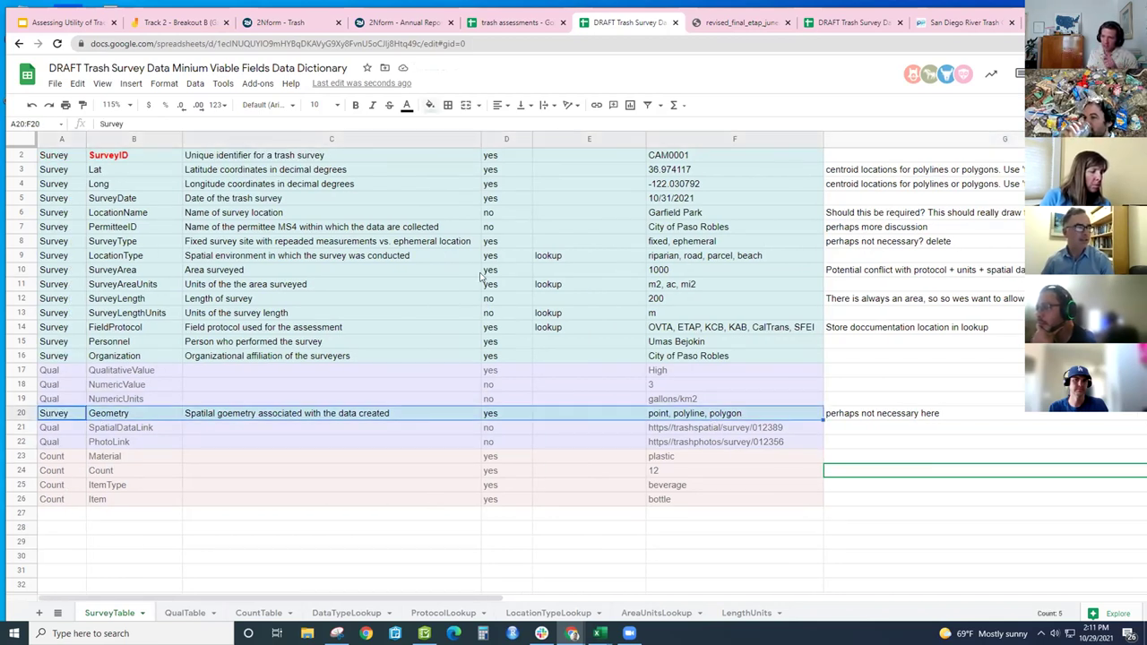
{"action": "left_click", "coordinate": [429, 104]}
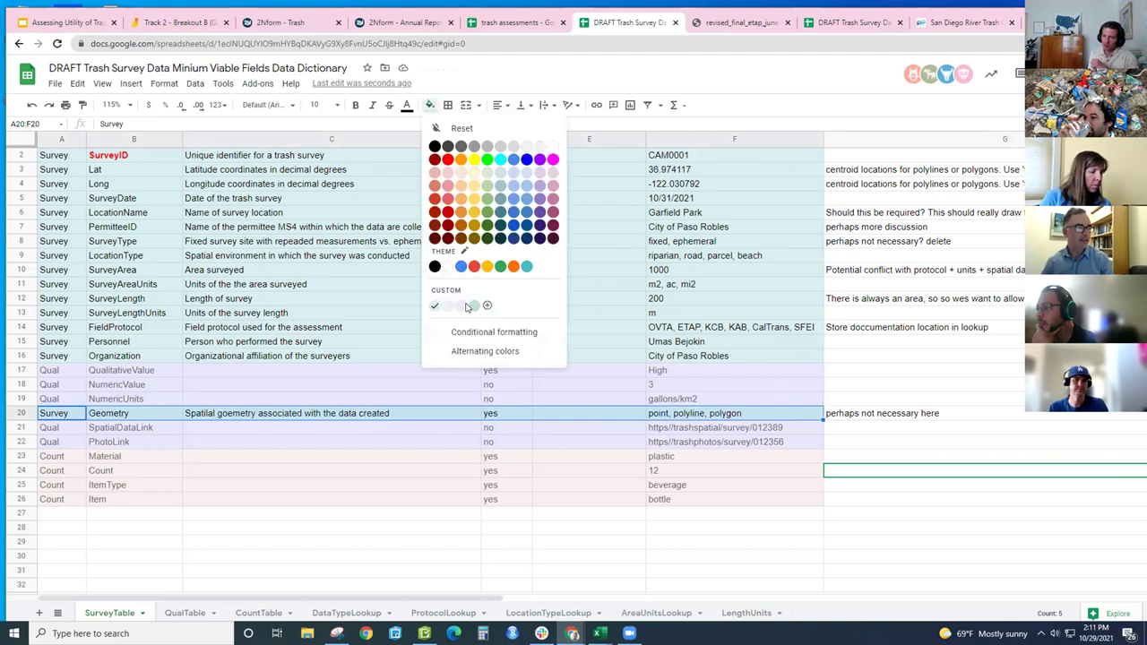
{"action": "left_click", "coordinate": [455, 462]}
- Change the Geometry row's text colour to dark grey from the table name through the examples, like the neighbouring Qual rows
{"action": "left_click", "coordinate": [63, 414]}
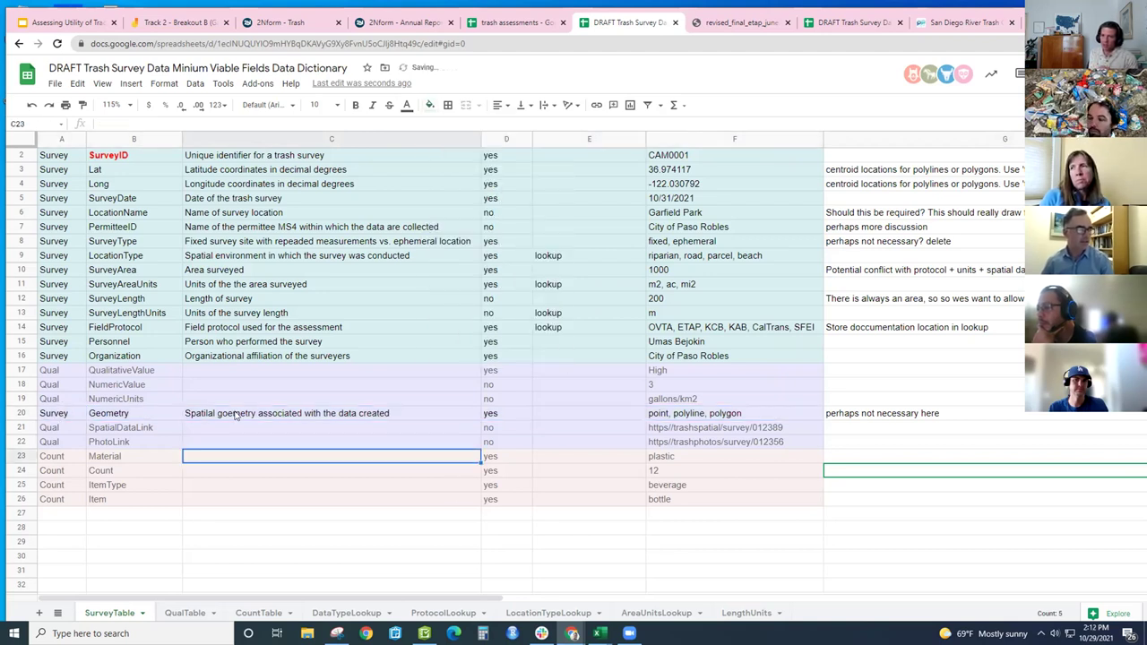
{"action": "left_click", "coordinate": [683, 414], "text": "shift"}
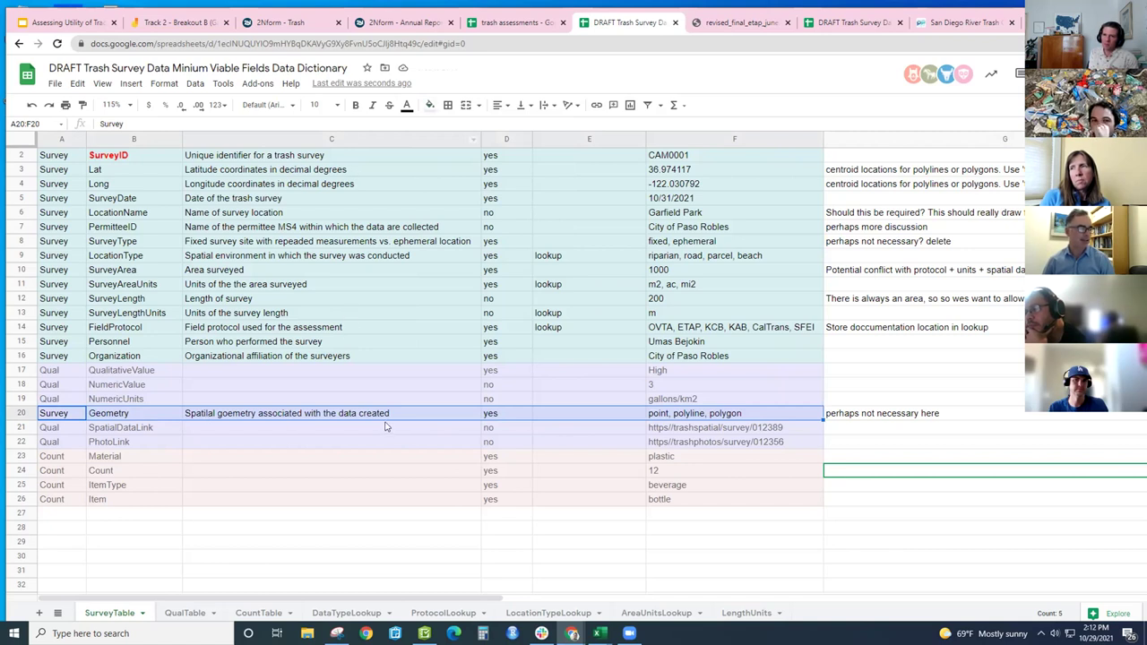
{"action": "left_click", "coordinate": [18, 370]}
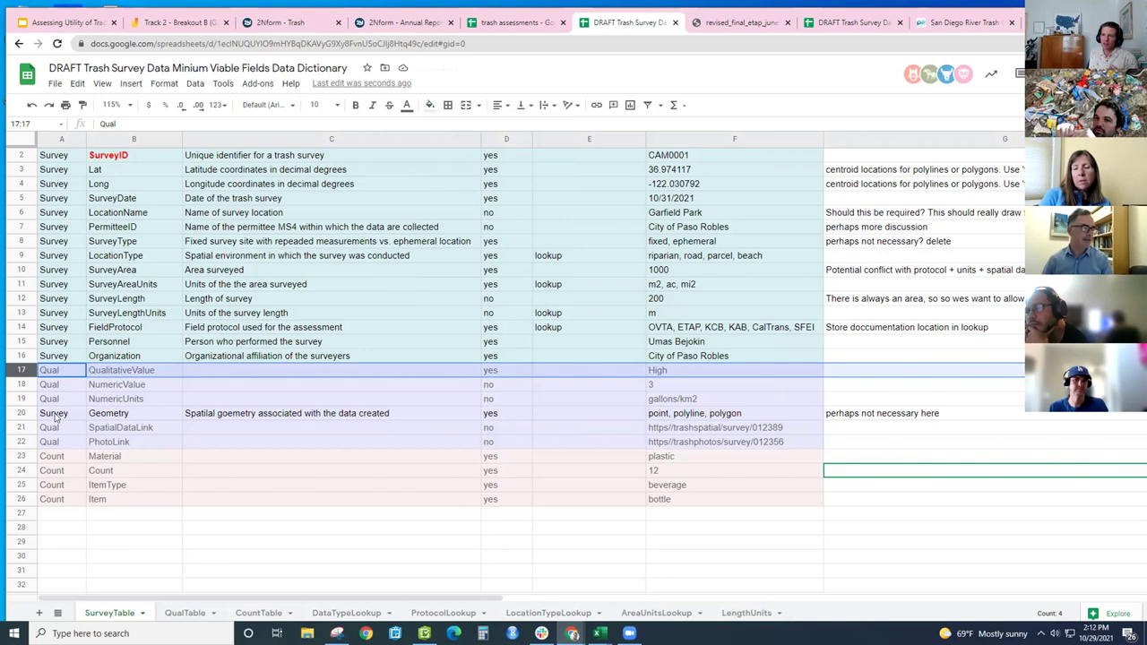
{"action": "left_click", "coordinate": [107, 416]}
{"action": "key", "text": "Left"}
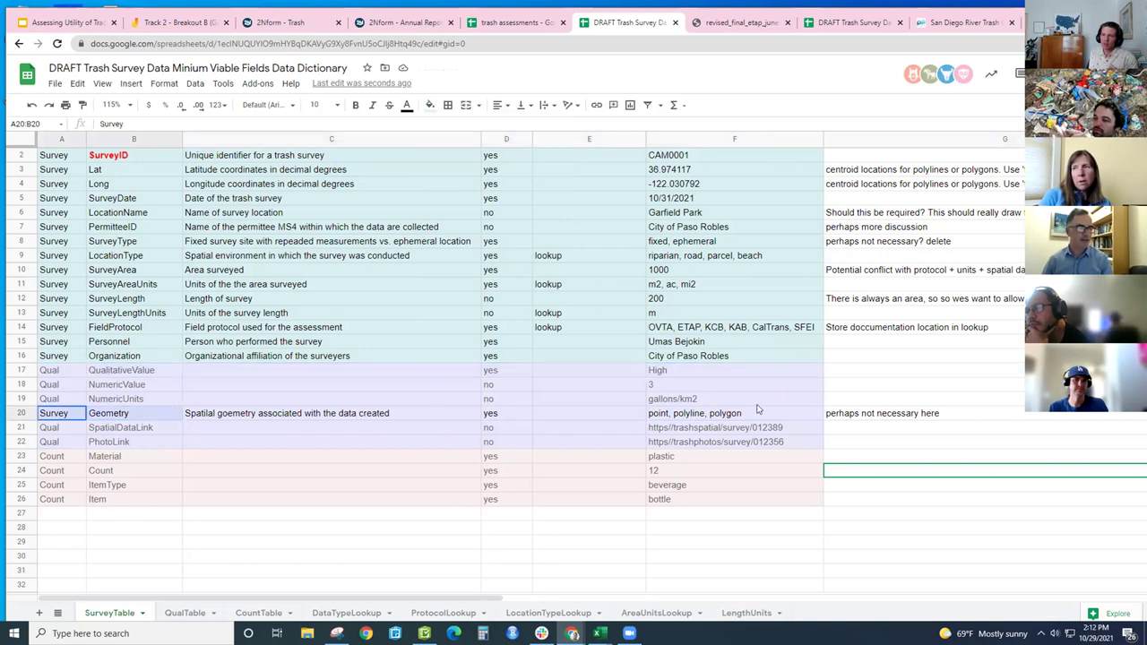
{"action": "key", "text": "shift+Right"}
{"action": "key", "text": "shift+Right"}
{"action": "key", "text": "shift+Right"}
{"action": "key", "text": "shift+Right"}
{"action": "key", "text": "shift+Right"}
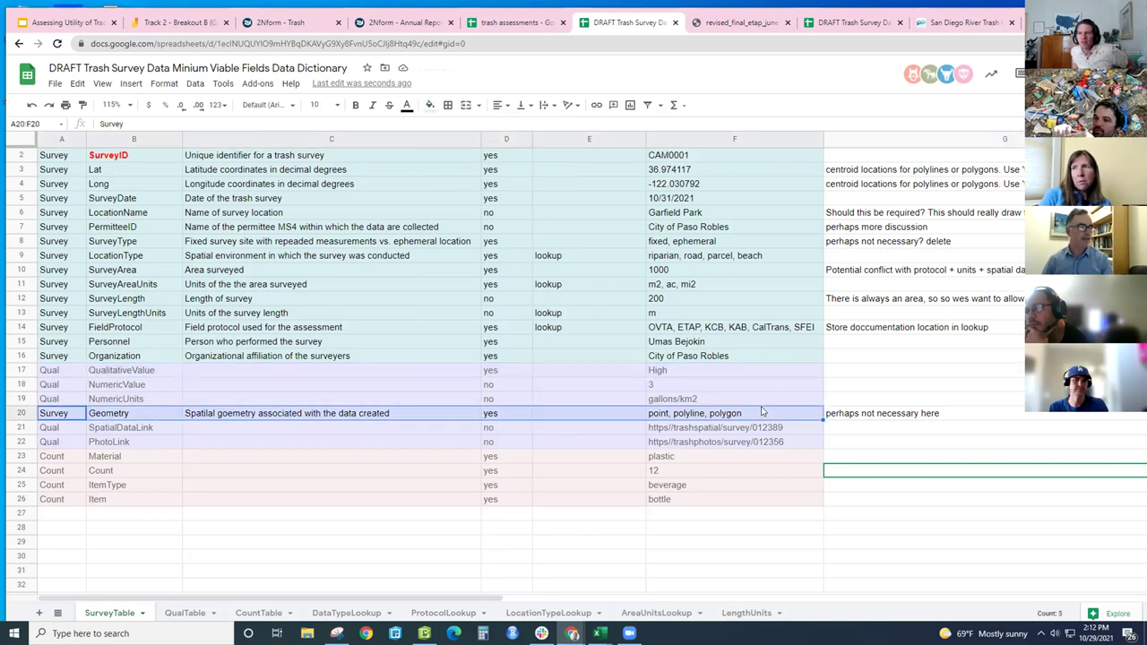
{"action": "left_click", "coordinate": [406, 105]}
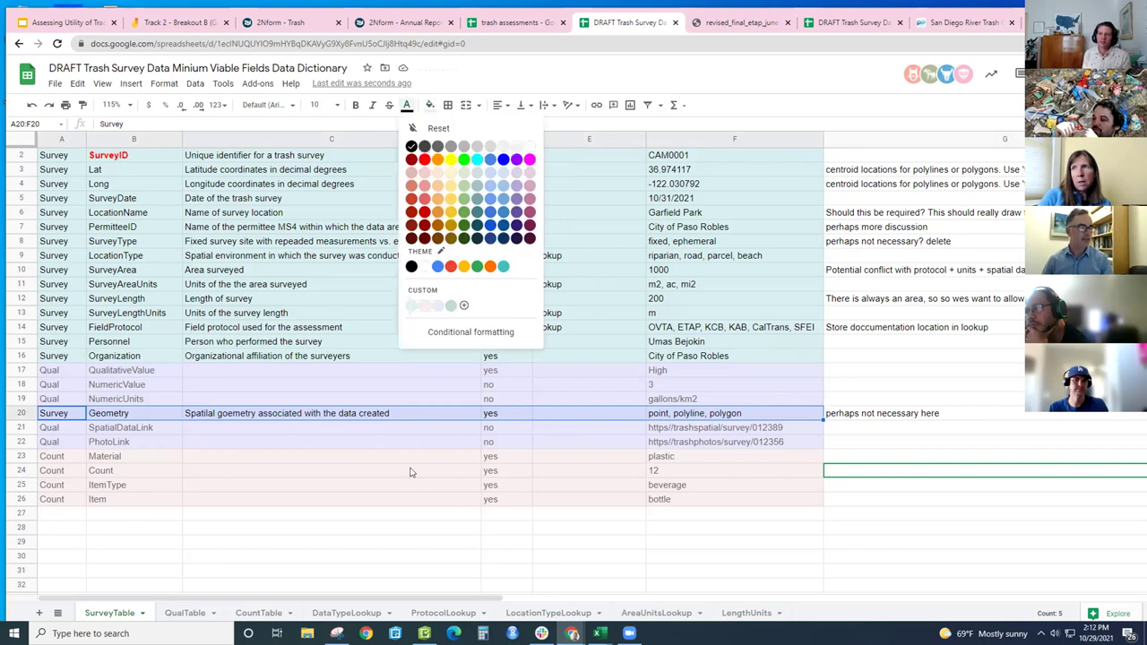
{"action": "left_click", "coordinate": [411, 472]}
{"action": "left_click", "coordinate": [410, 472]}
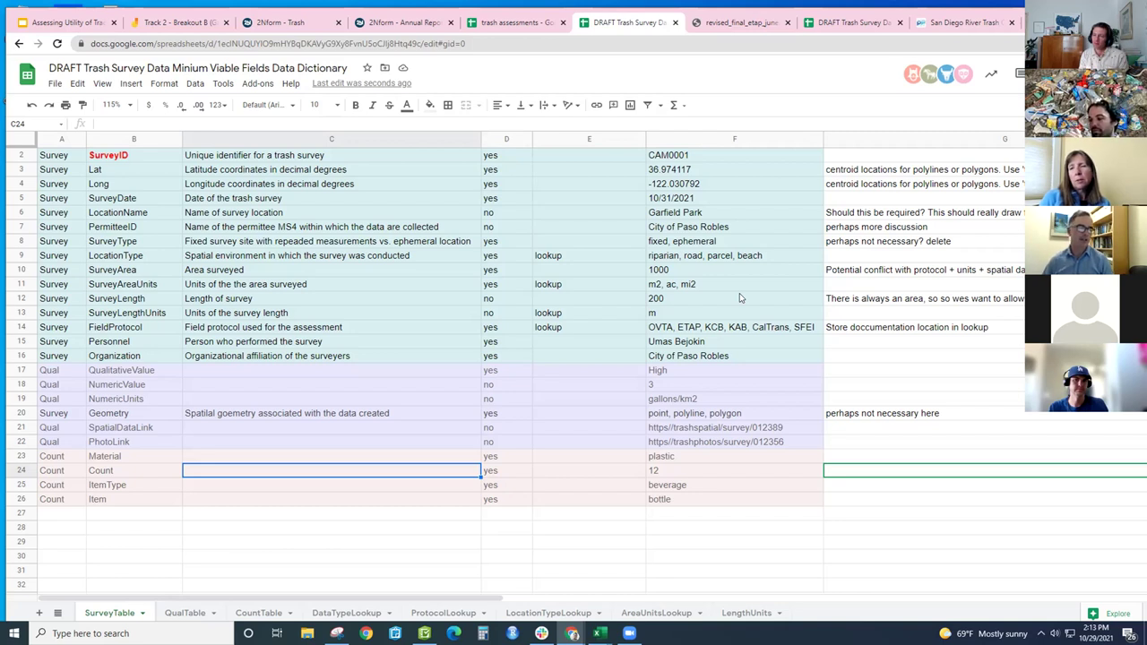
{"action": "left_click", "coordinate": [706, 413]}
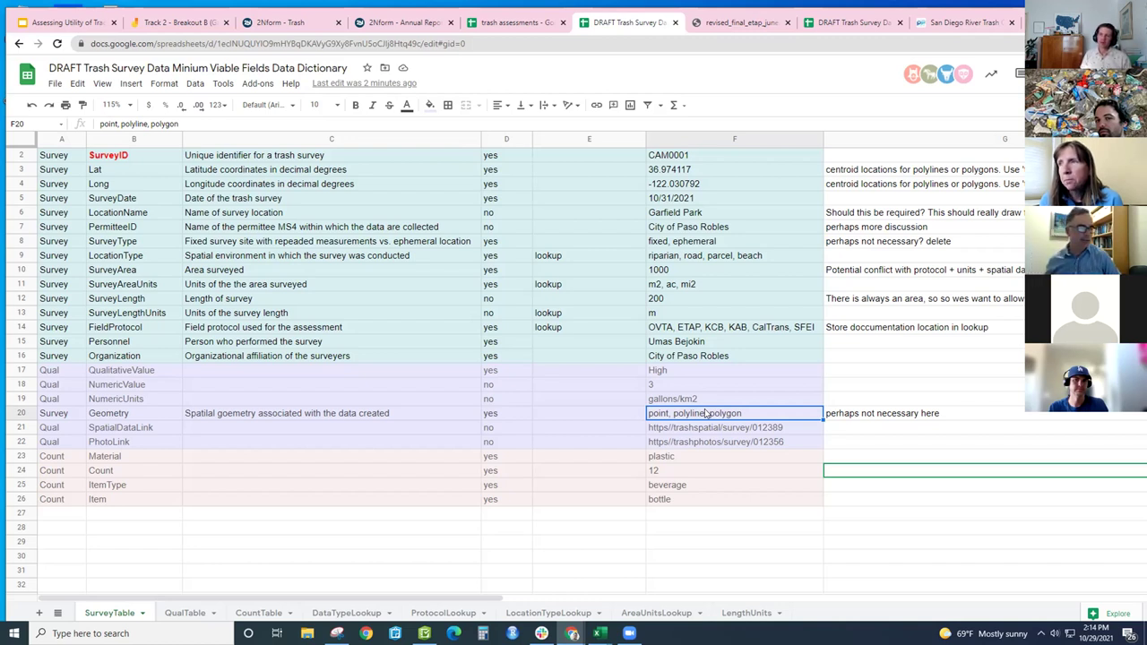
{"action": "left_click", "coordinate": [280, 457]}
{"action": "key", "text": "Down"}
{"action": "key", "text": "Down"}
{"action": "key", "text": "Down"}
{"action": "left_click", "coordinate": [302, 543]}
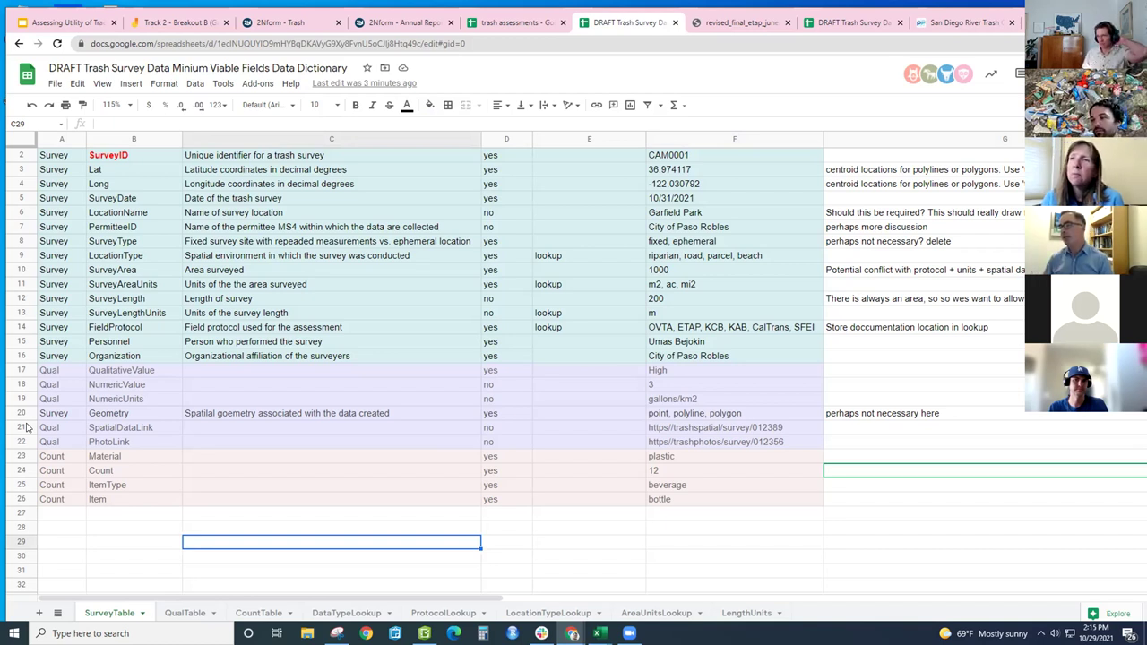
- Switch to the 2Nform Trash map of the City of Salinas and examine the street assessments across the whole city
{"action": "left_click", "coordinate": [278, 22]}
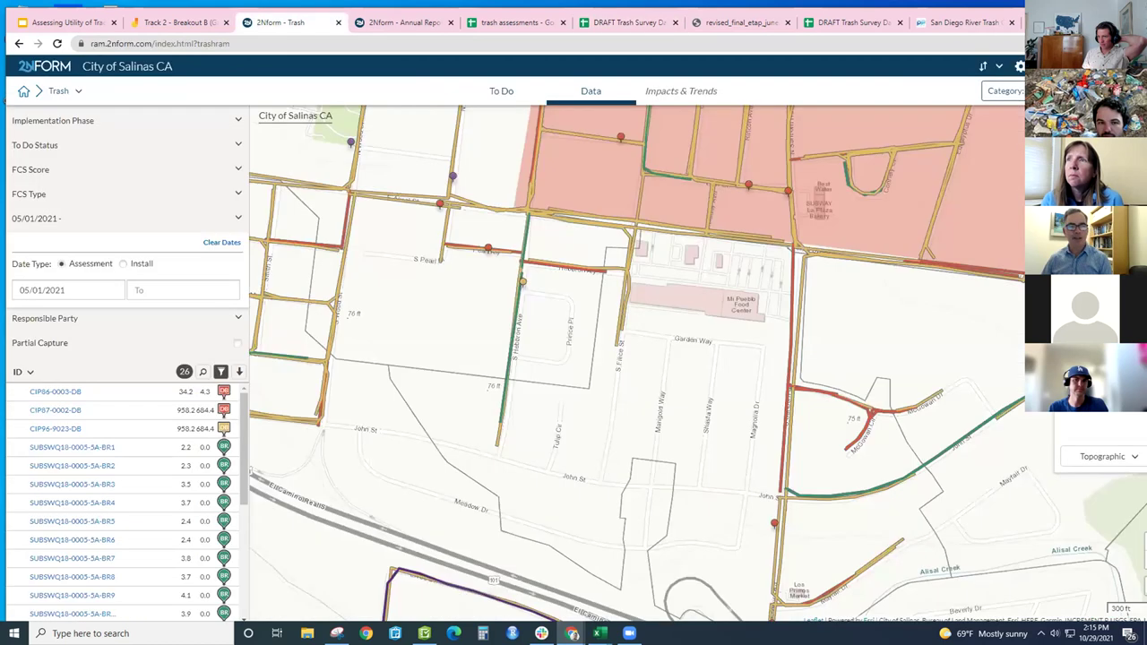
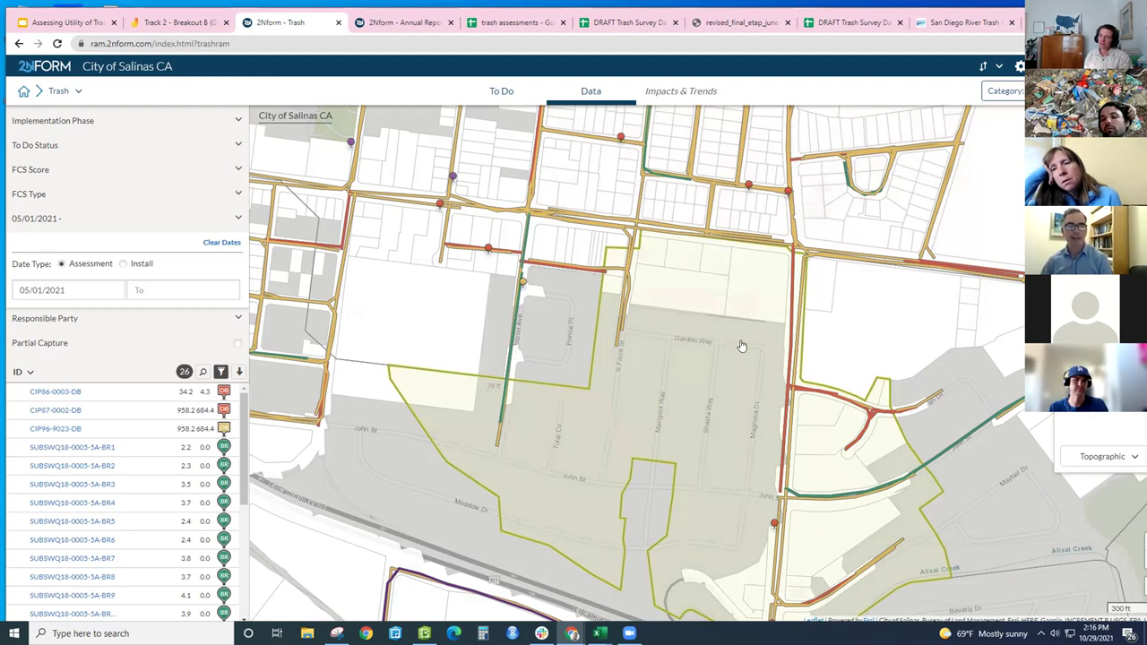
{"action": "scroll", "coordinate": [822, 356], "scroll_direction": "down", "scroll_amount": 1}
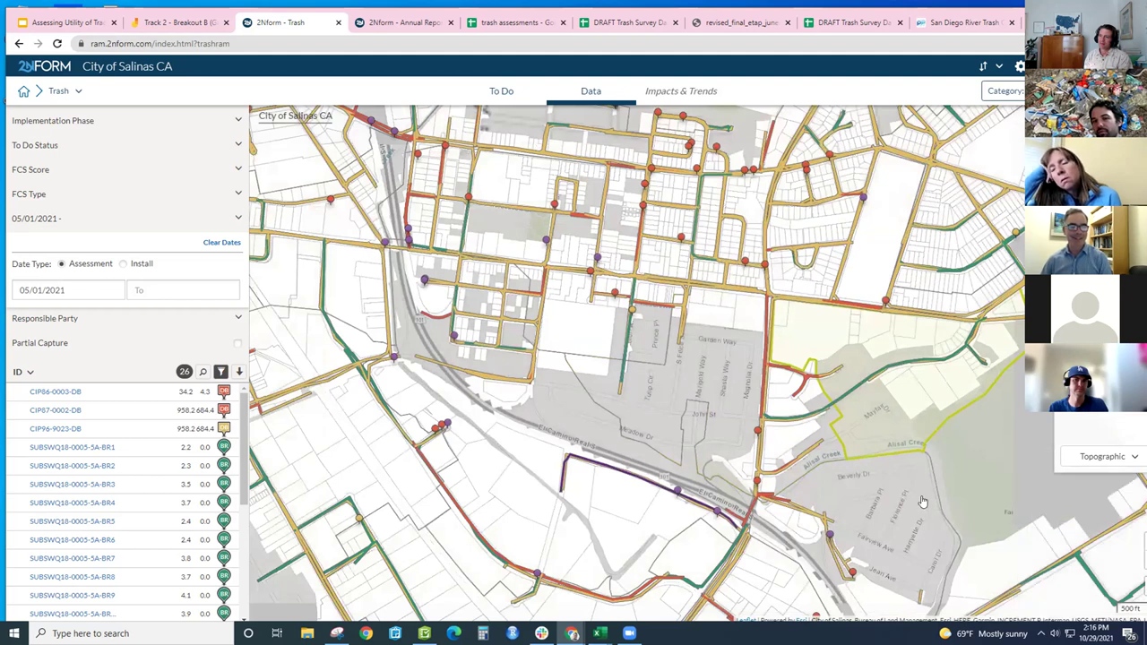
{"action": "scroll", "coordinate": [802, 236], "scroll_direction": "down", "scroll_amount": 1}
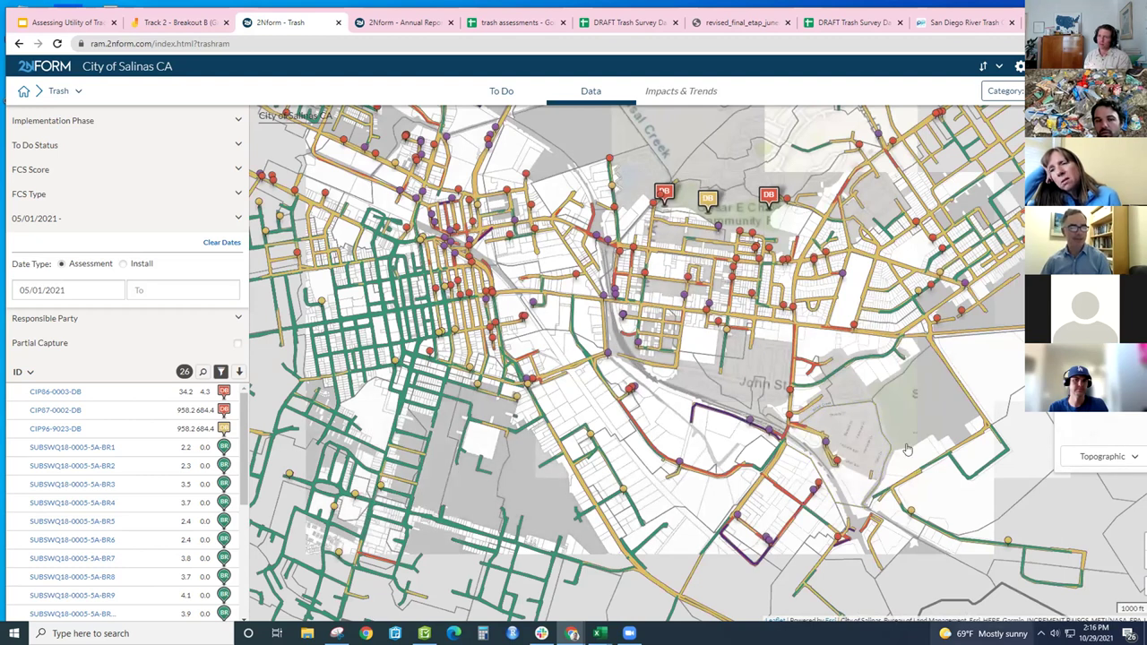
{"action": "scroll", "coordinate": [907, 449], "scroll_direction": "down", "scroll_amount": 1}
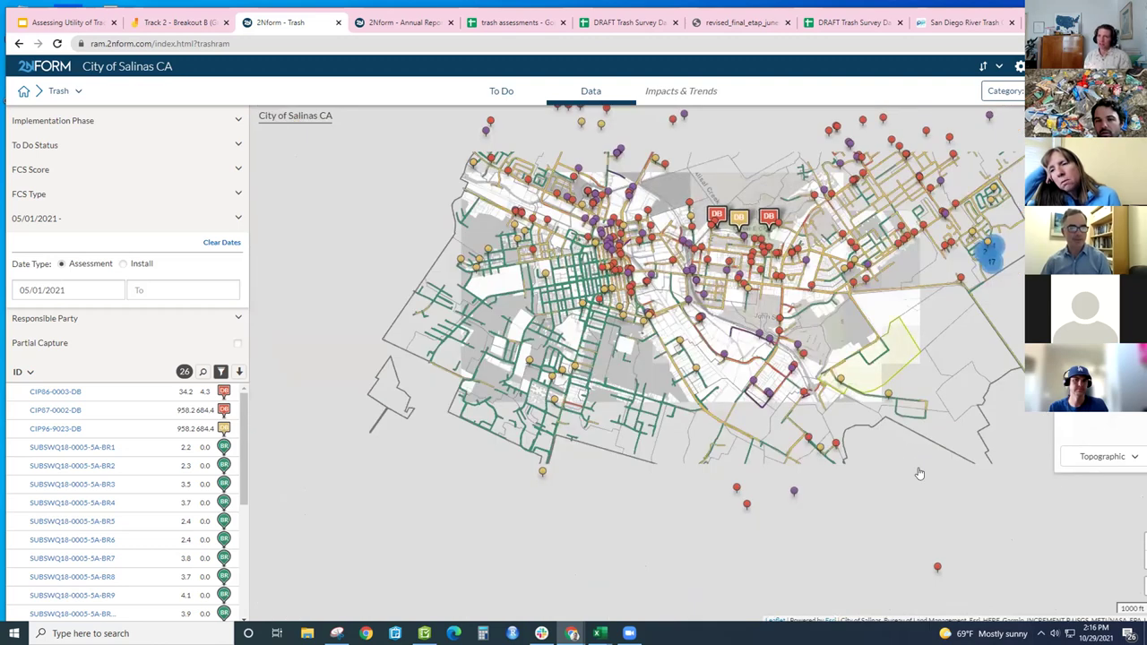
{"action": "scroll", "coordinate": [910, 472], "scroll_direction": "up", "scroll_amount": 1}
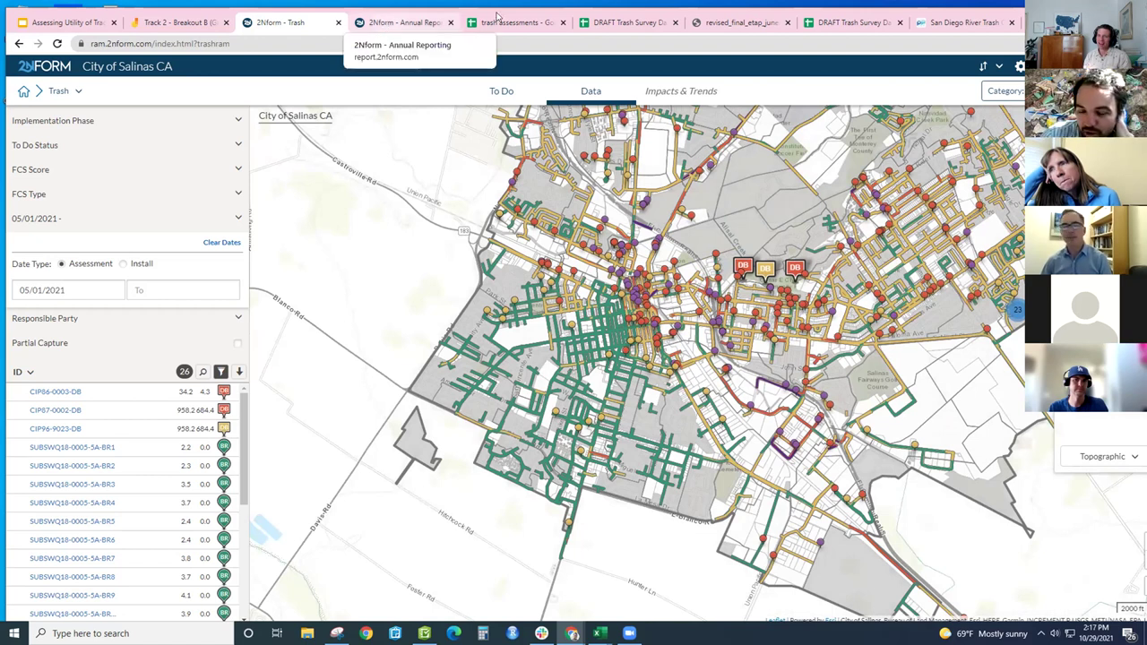
- Return to the draft data dictionary spreadsheet and set the Geometry row's table name to Qual
{"action": "left_click", "coordinate": [622, 17]}
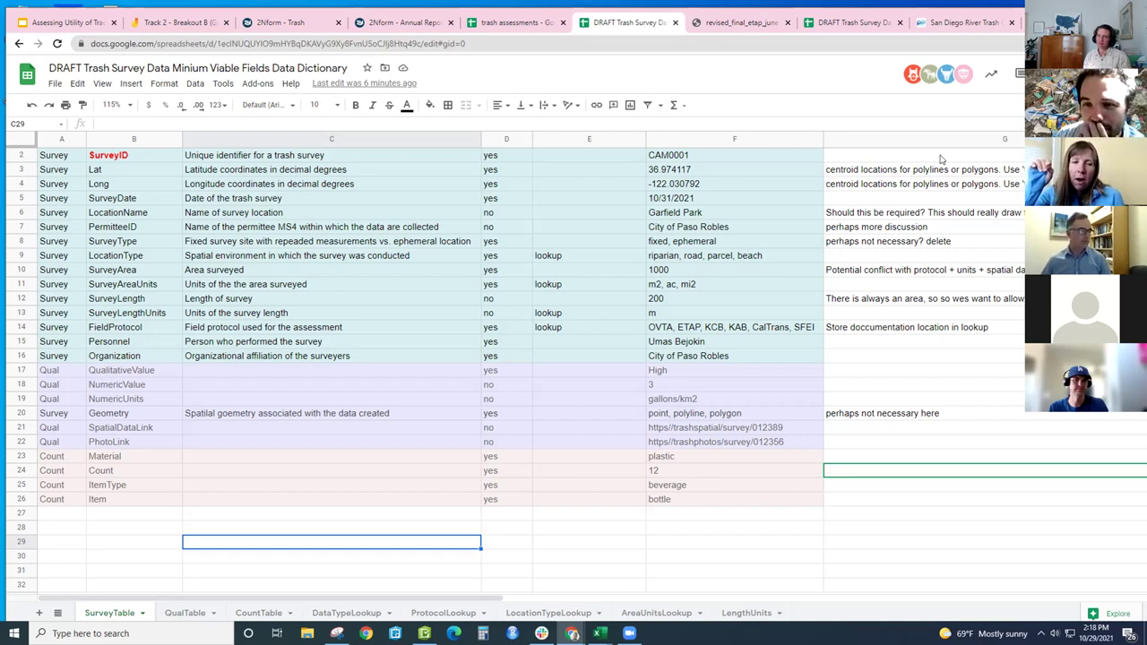
{"action": "left_click", "coordinate": [77, 414]}
{"action": "type", "text": "Qual"}
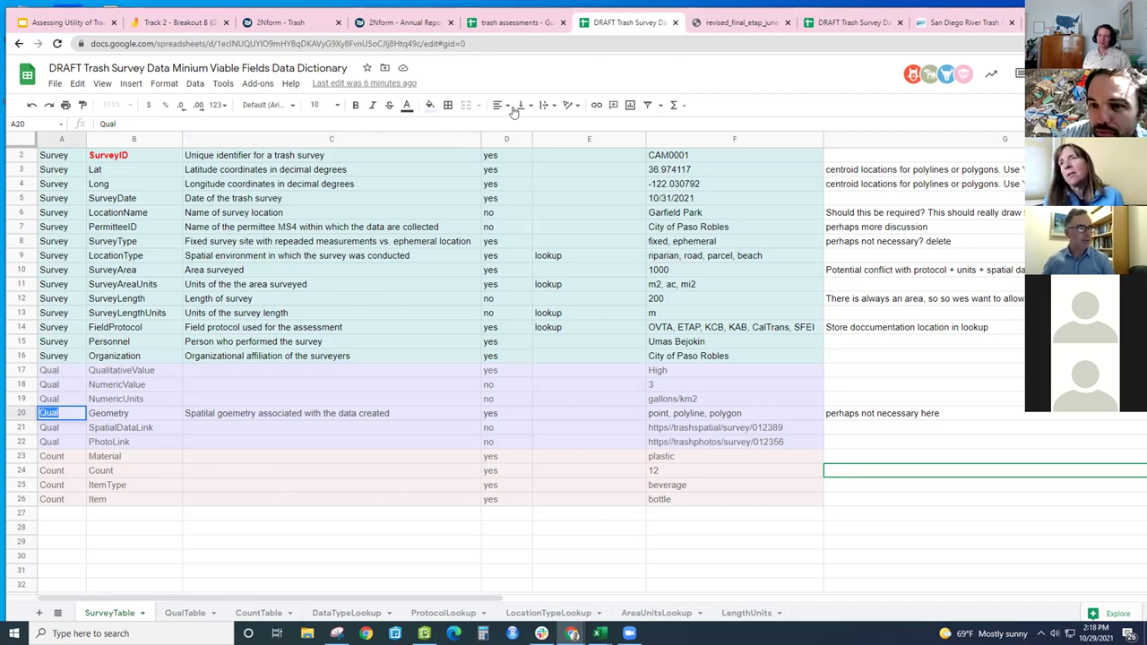
- Recolour the Geometry row's "Qual" text in dark grey to match the other Qual rows
{"action": "left_click", "coordinate": [407, 107]}
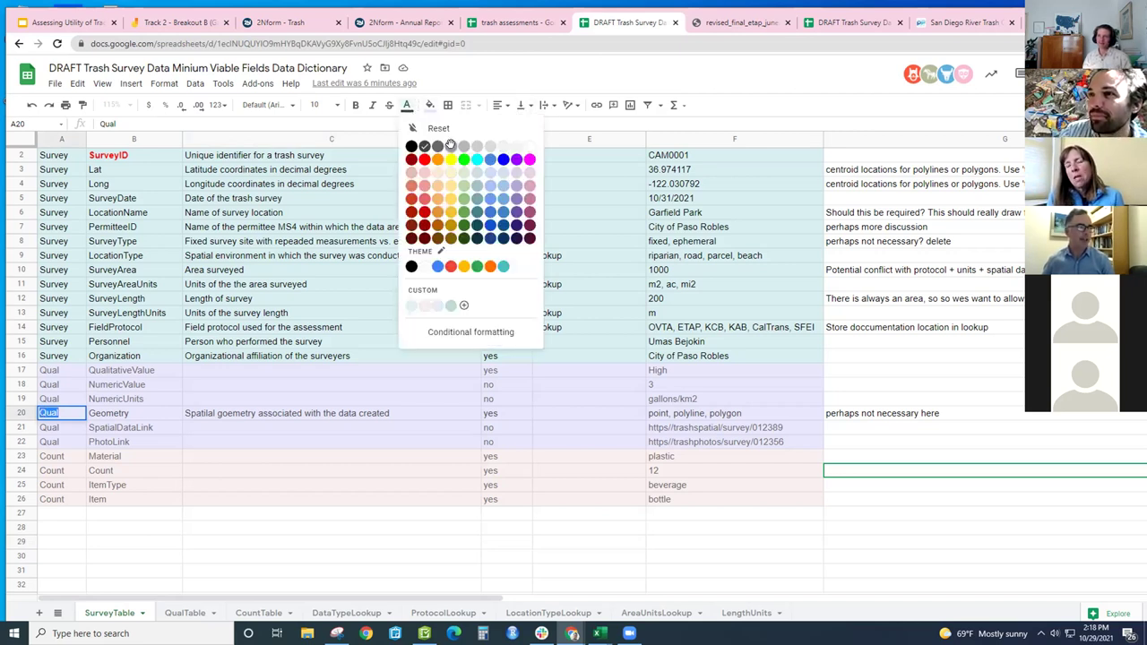
{"action": "left_click", "coordinate": [475, 457]}
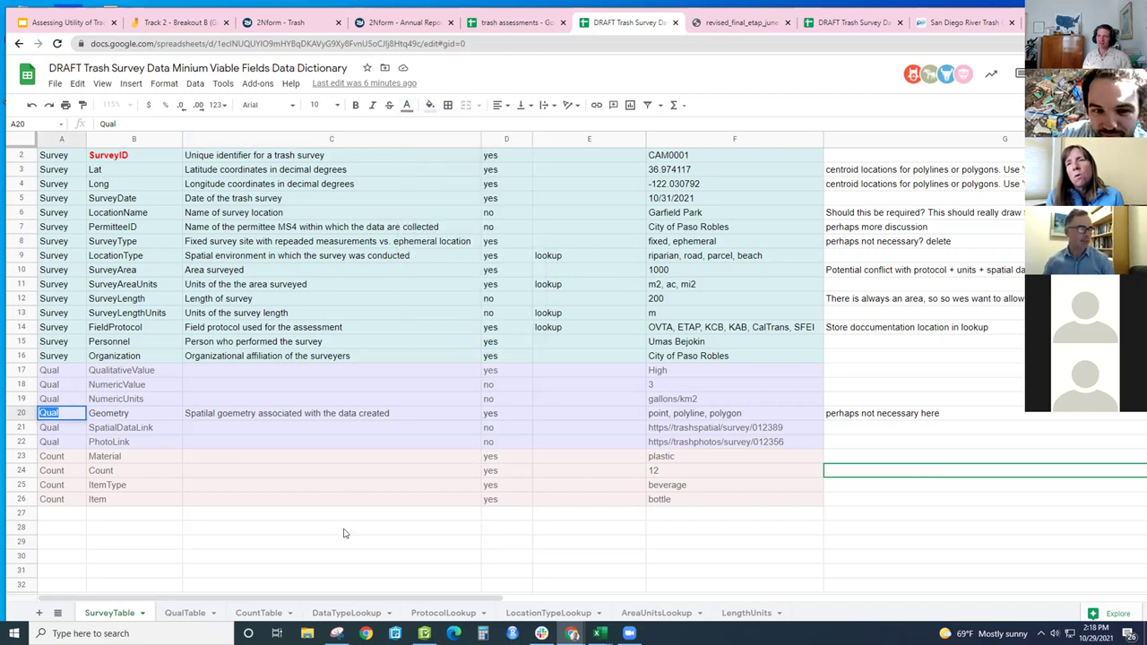
{"action": "left_click", "coordinate": [407, 107]}
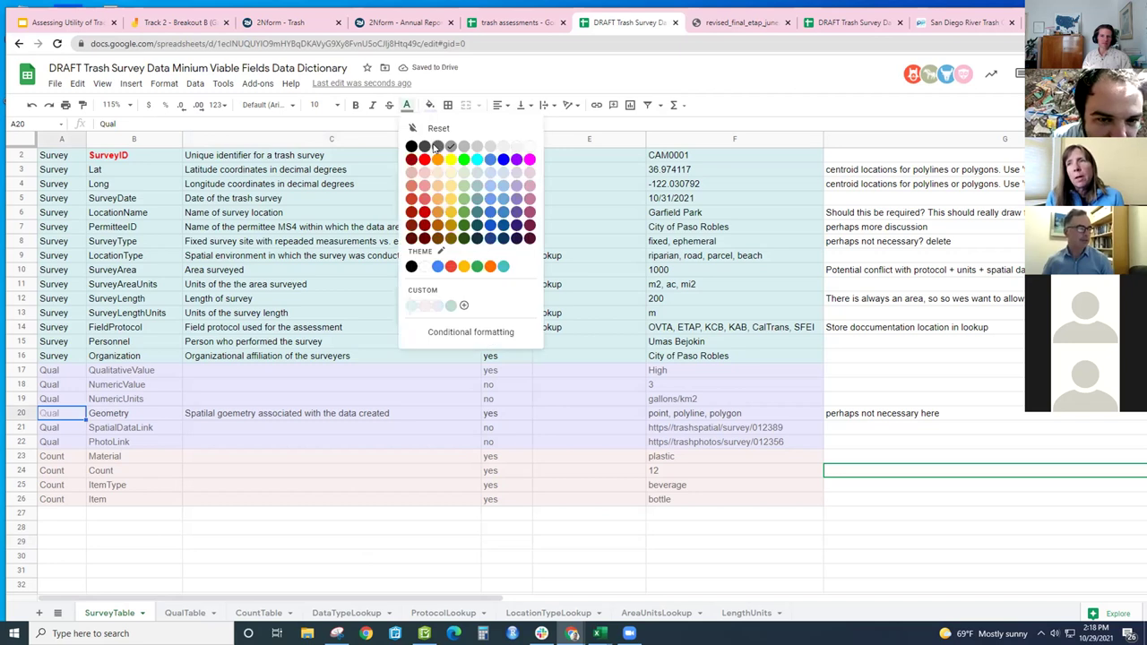
{"action": "left_click", "coordinate": [436, 147]}
{"action": "left_click", "coordinate": [313, 517]}
{"action": "left_click", "coordinate": [314, 584]}
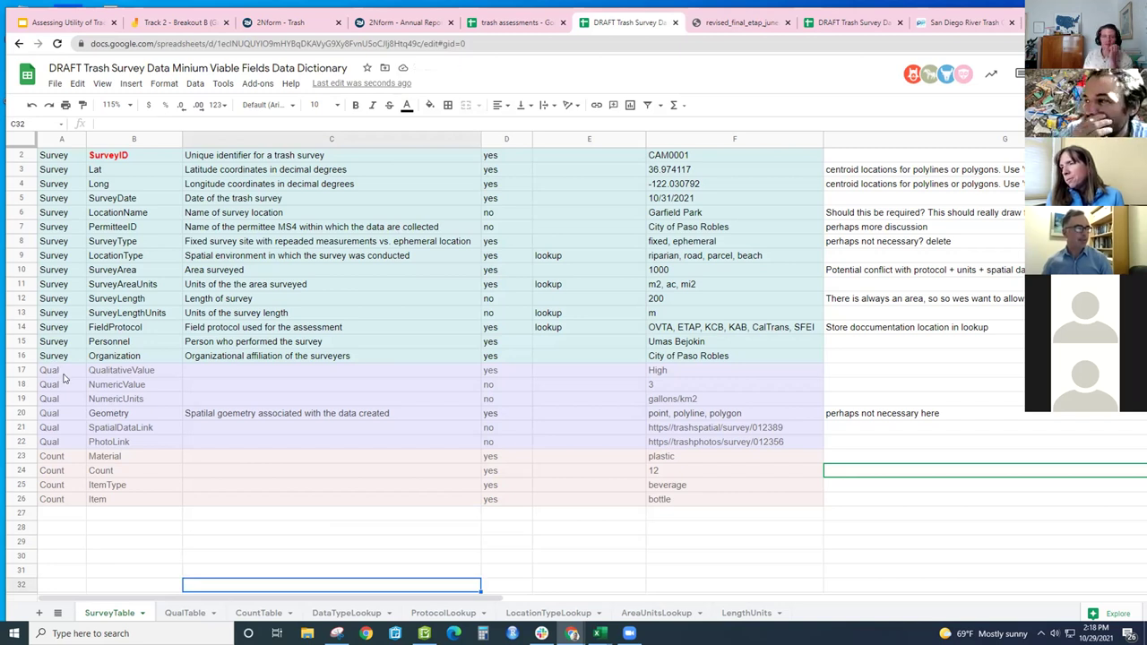
- Rename the first column's header from "Table" to "FieldType" in the SurveyTable sheet
{"action": "scroll", "coordinate": [64, 379], "scroll_direction": "up", "scroll_amount": 1}
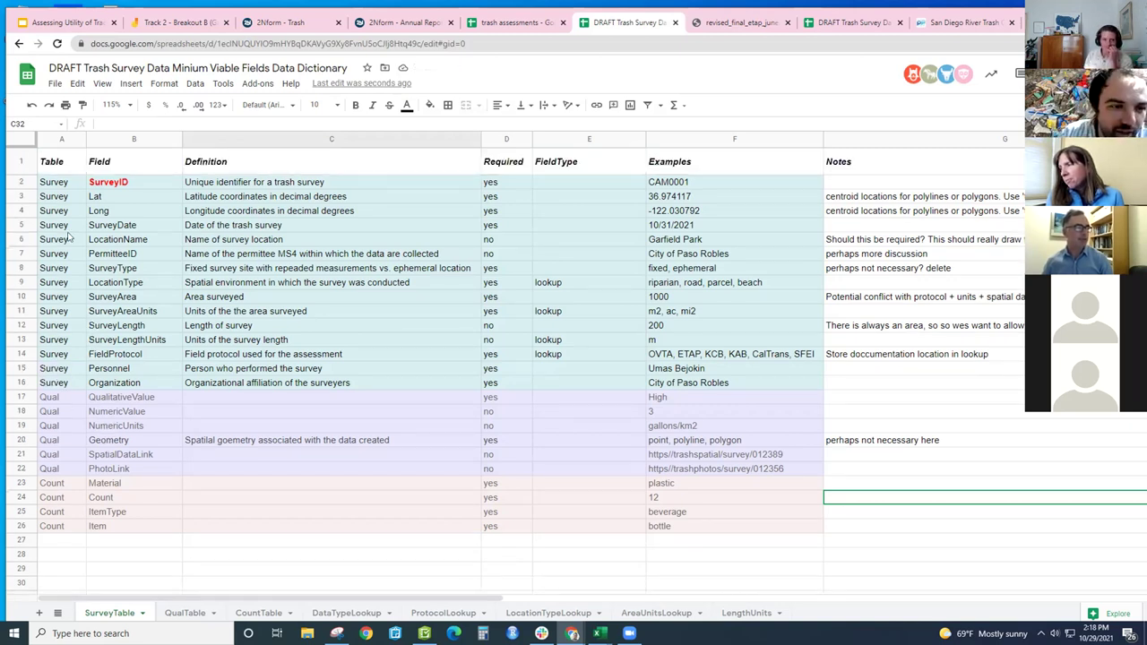
{"action": "left_click", "coordinate": [64, 140]}
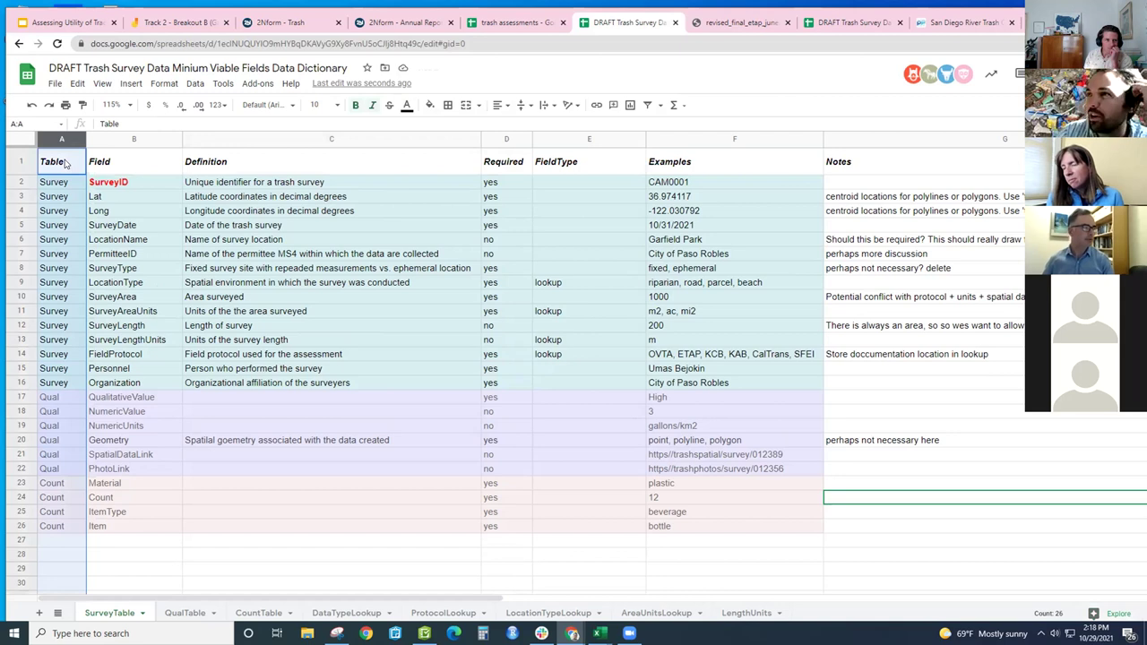
{"action": "left_click", "coordinate": [65, 162]}
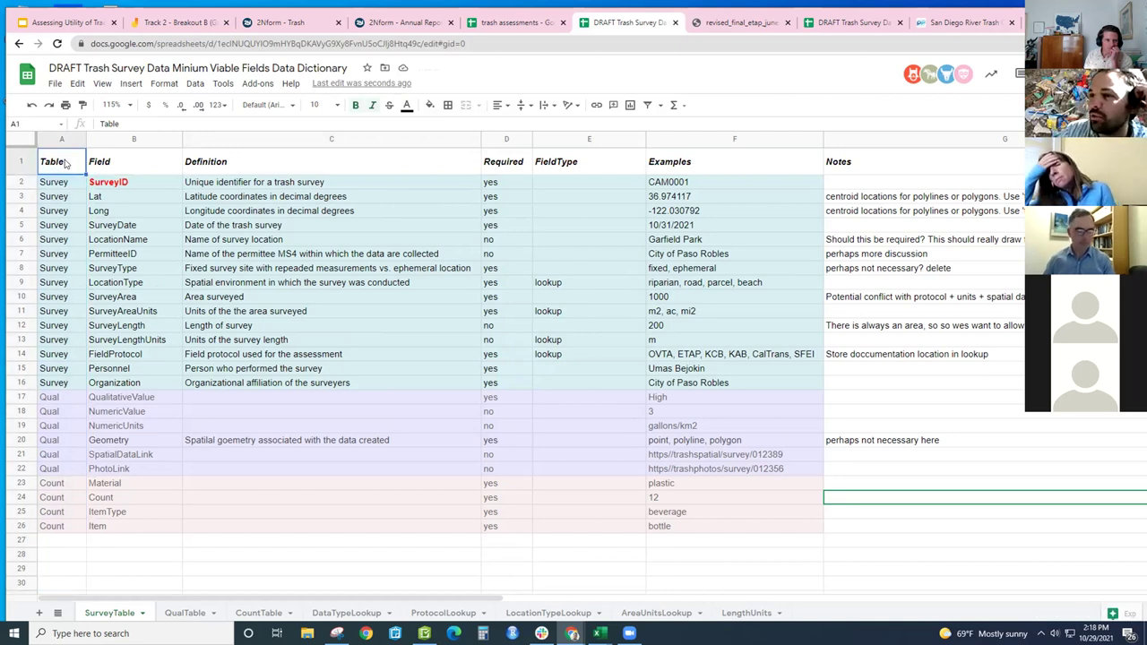
{"action": "double_click", "coordinate": [64, 163]}
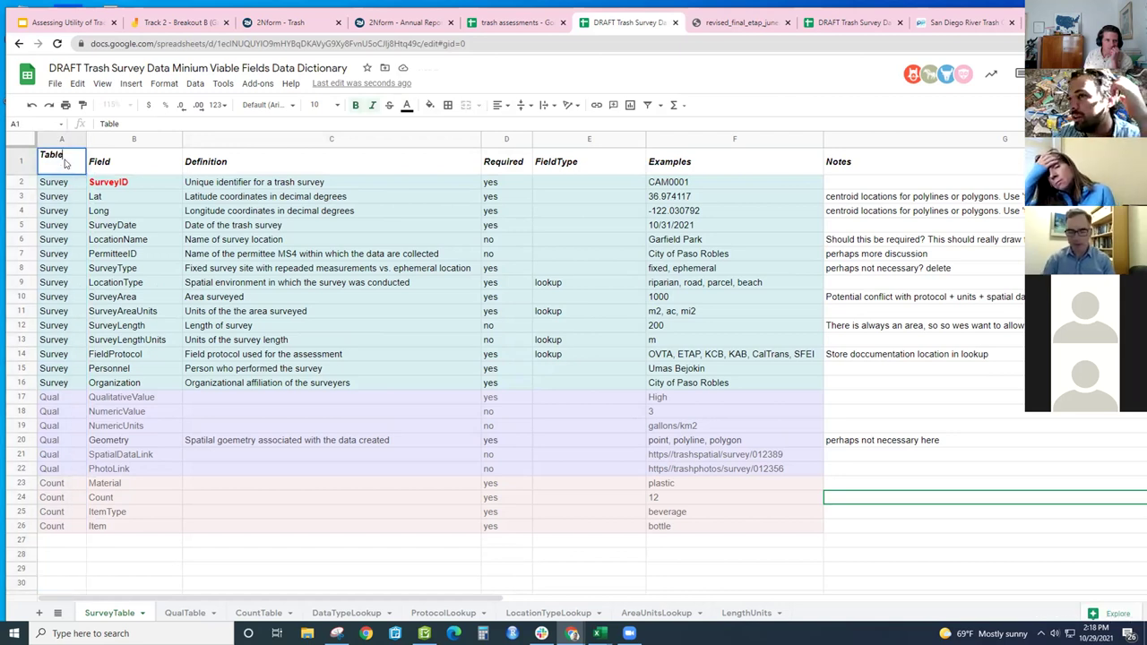
{"action": "key", "text": "BackSpace"}
{"action": "key", "text": "BackSpace"}
{"action": "key", "text": "BackSpace"}
{"action": "key", "text": "BackSpace"}
{"action": "key", "text": "BackSpace"}
{"action": "type", "text": "FieldType"}
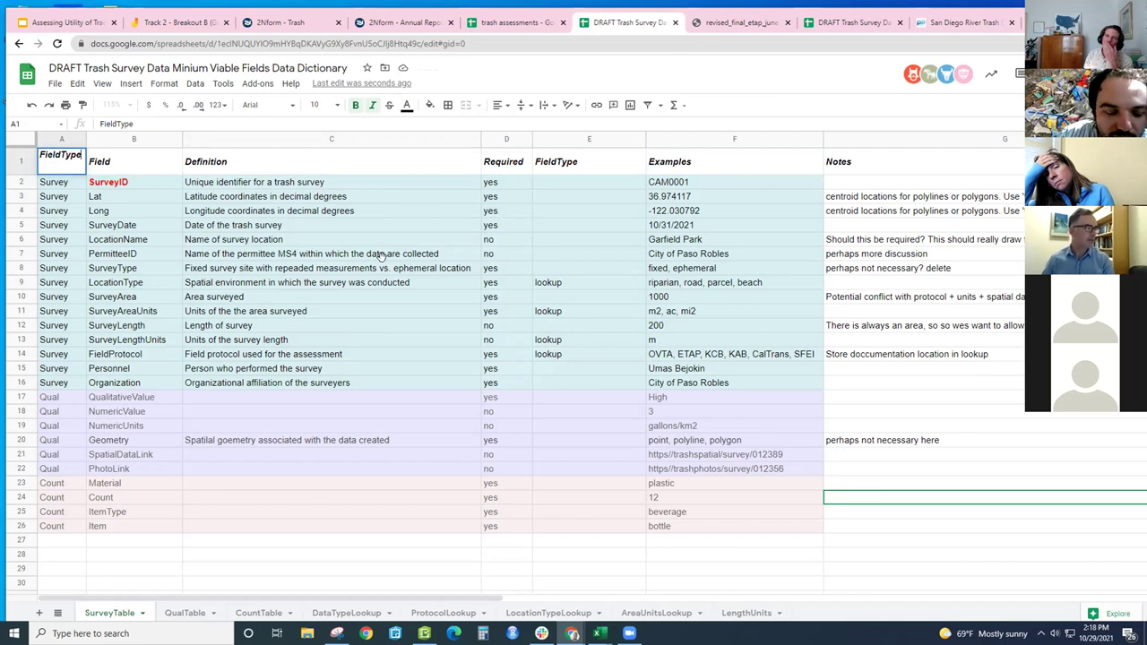
{"action": "left_click", "coordinate": [381, 266]}
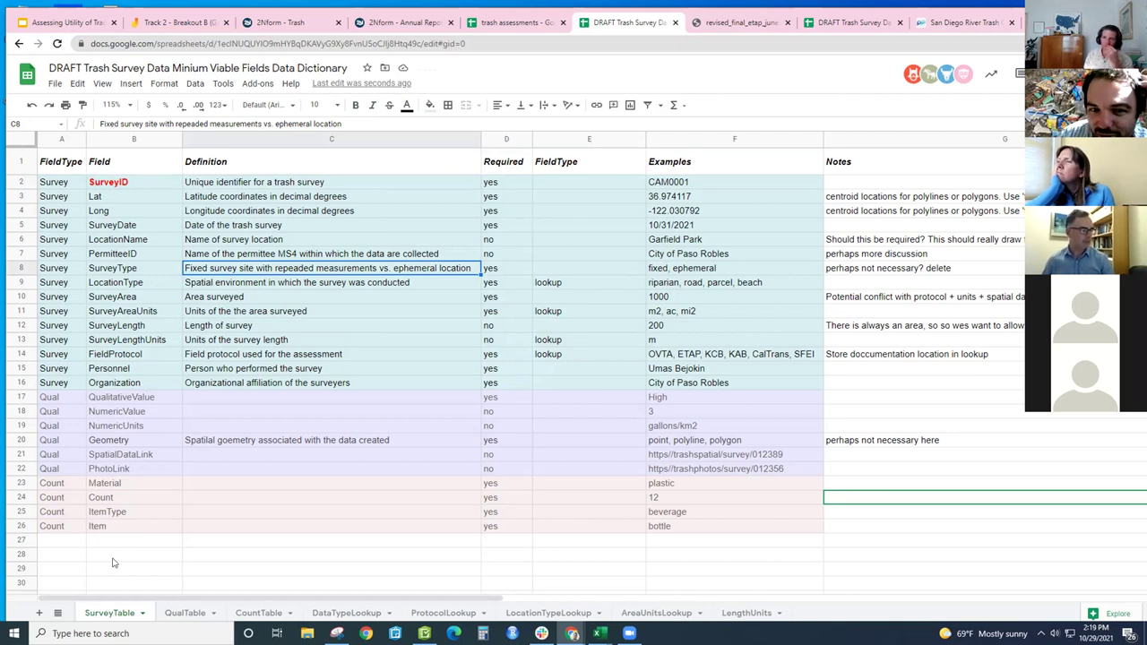
{"action": "left_click", "coordinate": [165, 562]}
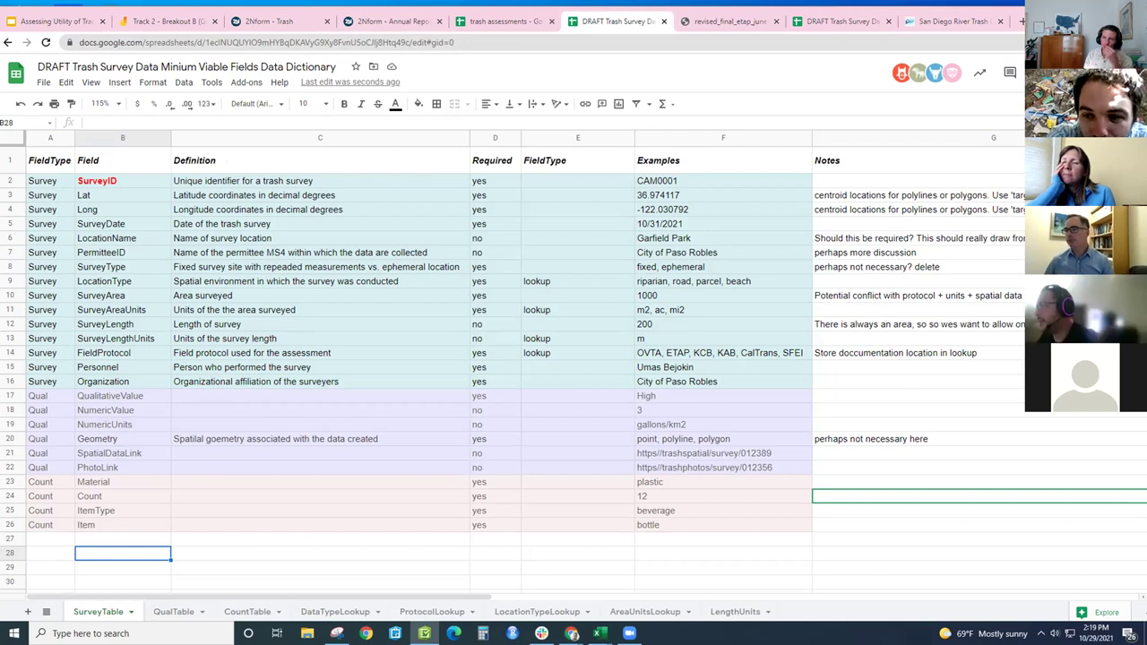
{"action": "key", "text": "alt+Tab"}
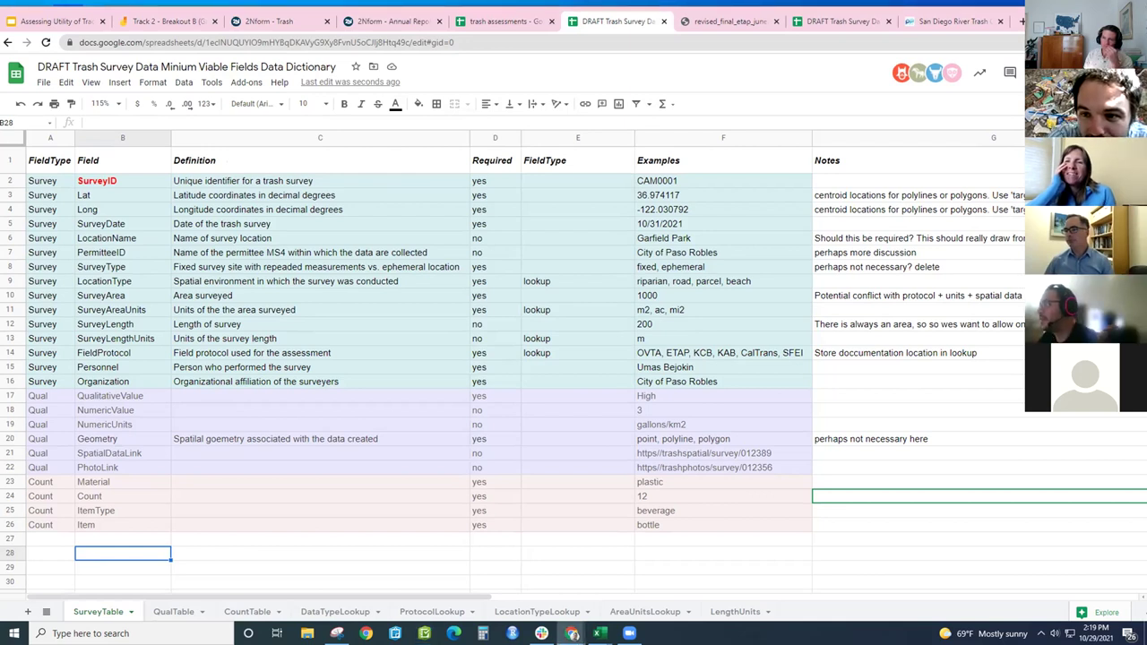